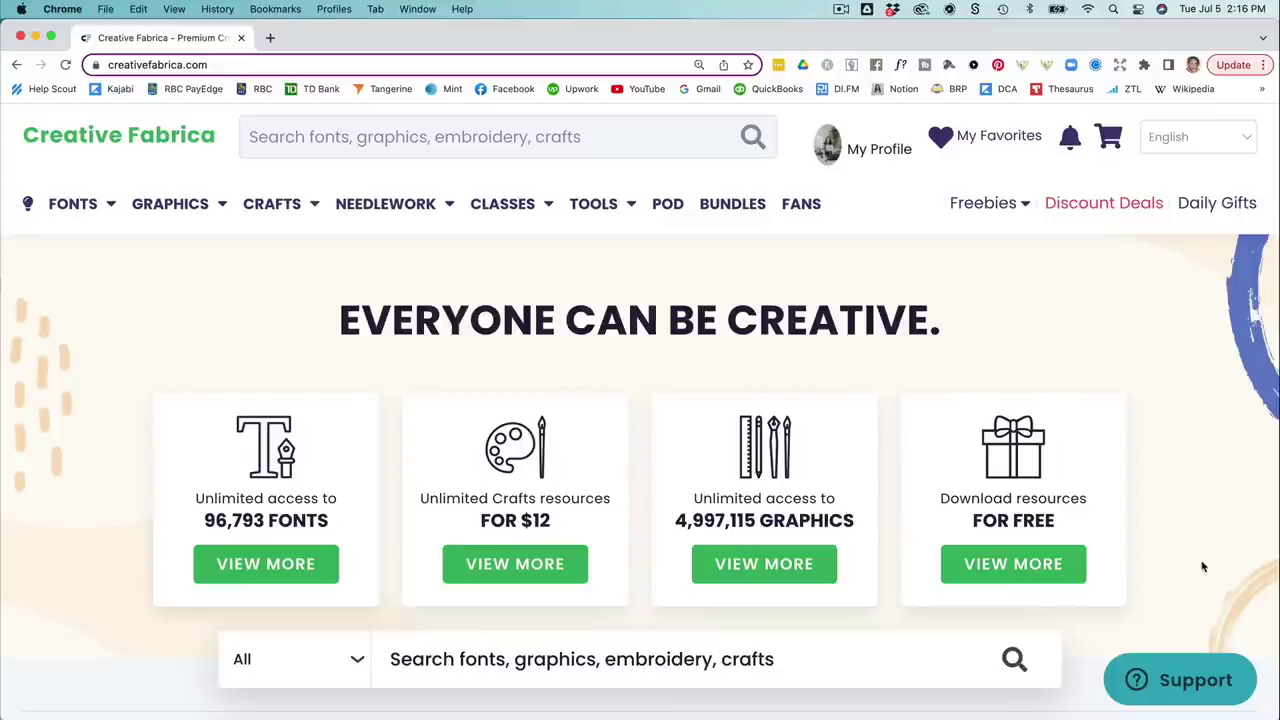
Step: Search Creative Fabrica for "cat coloring pages"
left_click(343, 138)
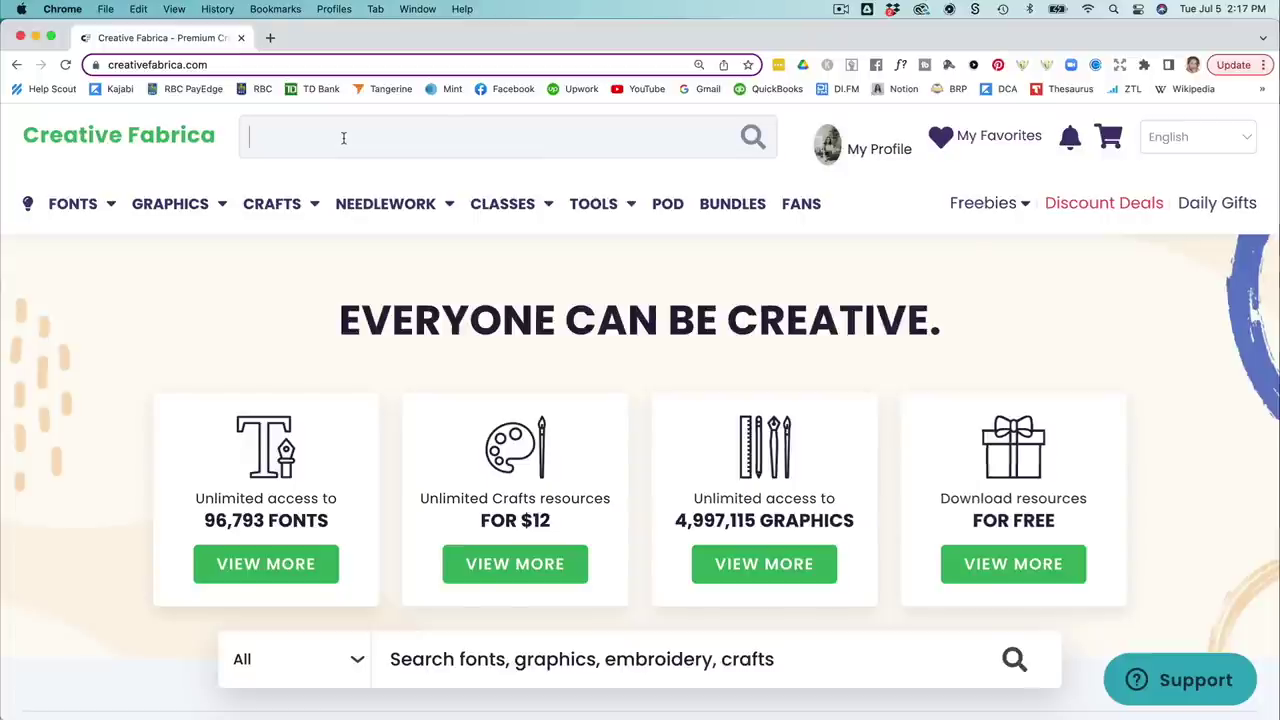
type("cat ")
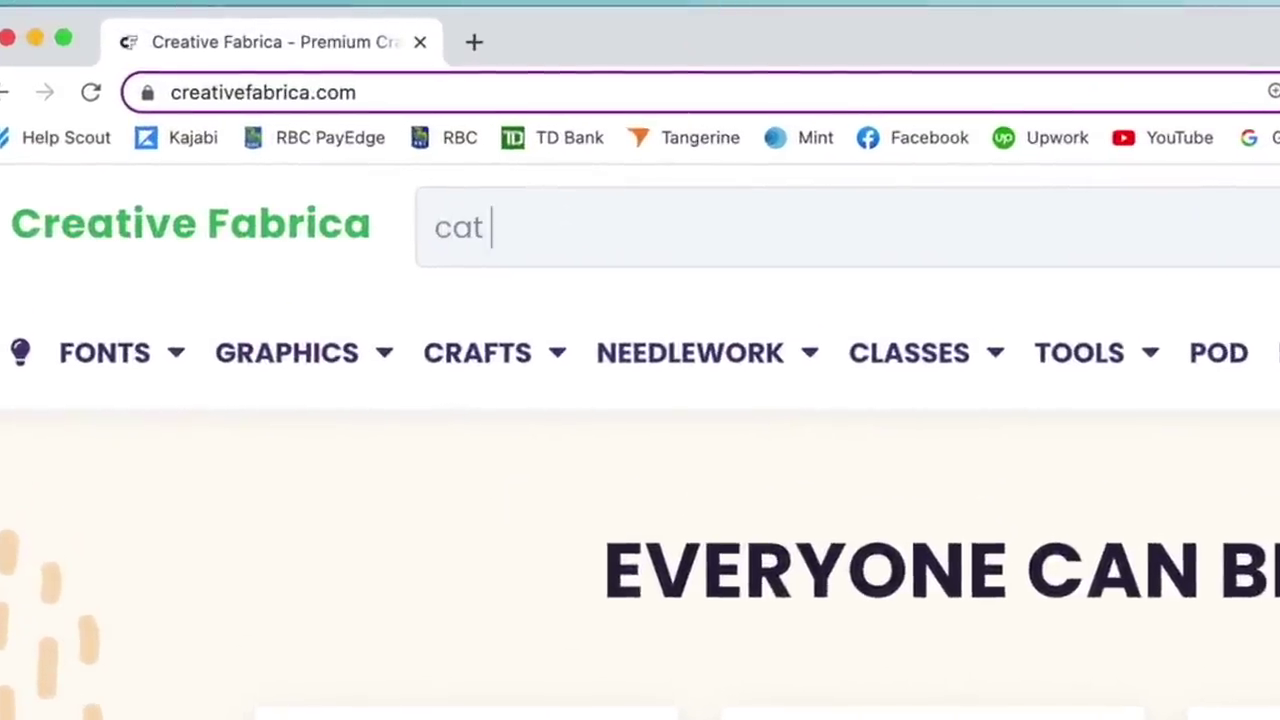
type("coloring p")
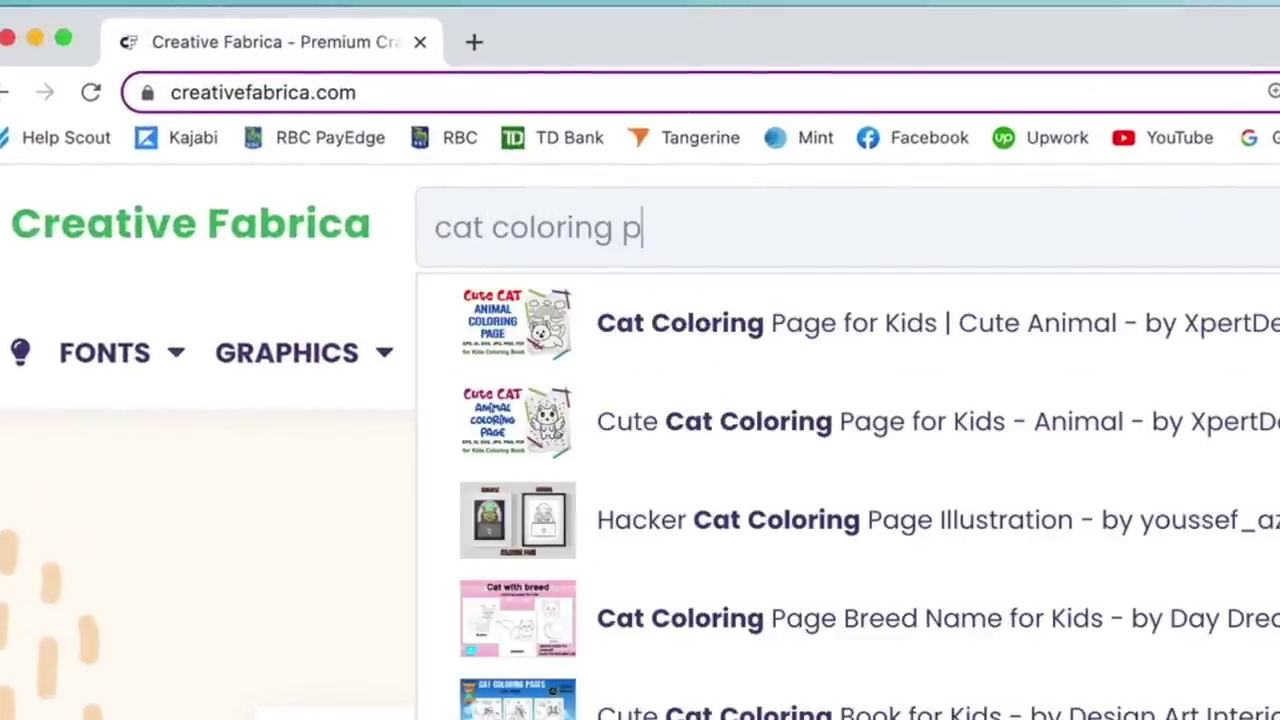
type("ages")
key("Return")
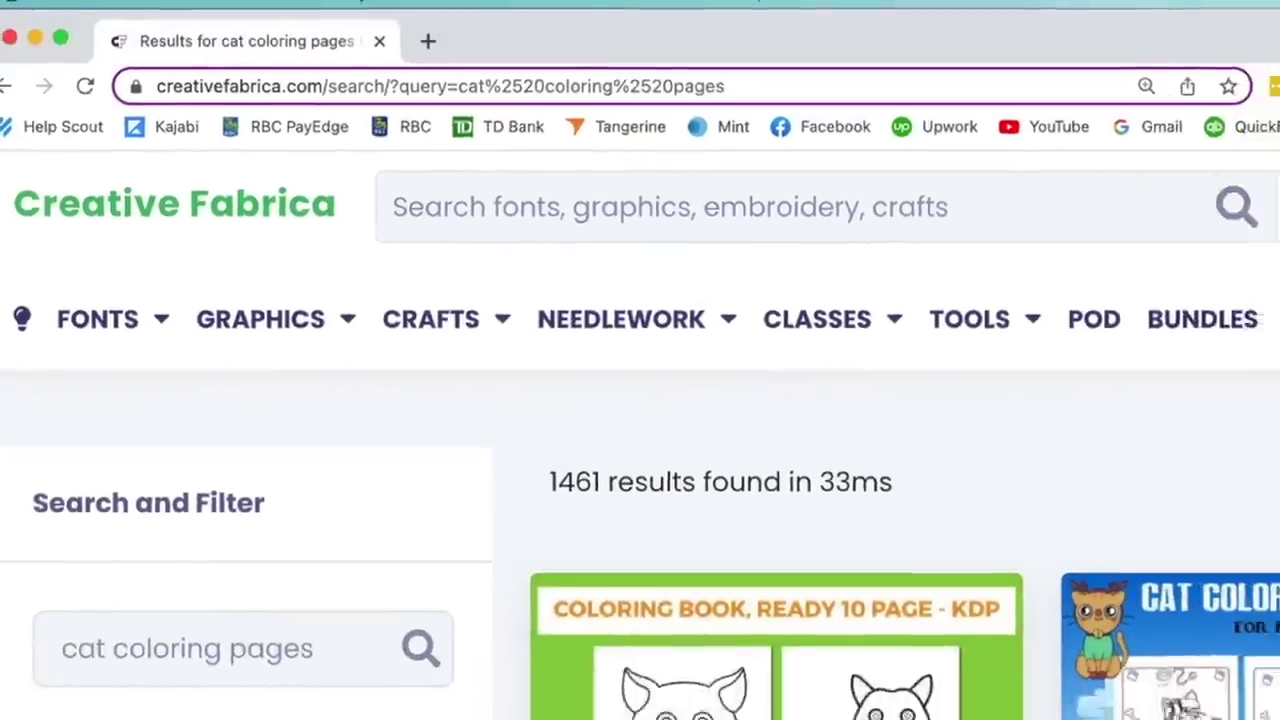
Step: Filter the search results by type to Graphics and Bundles
scroll(280, 663, "down", 2)
left_click(42, 422)
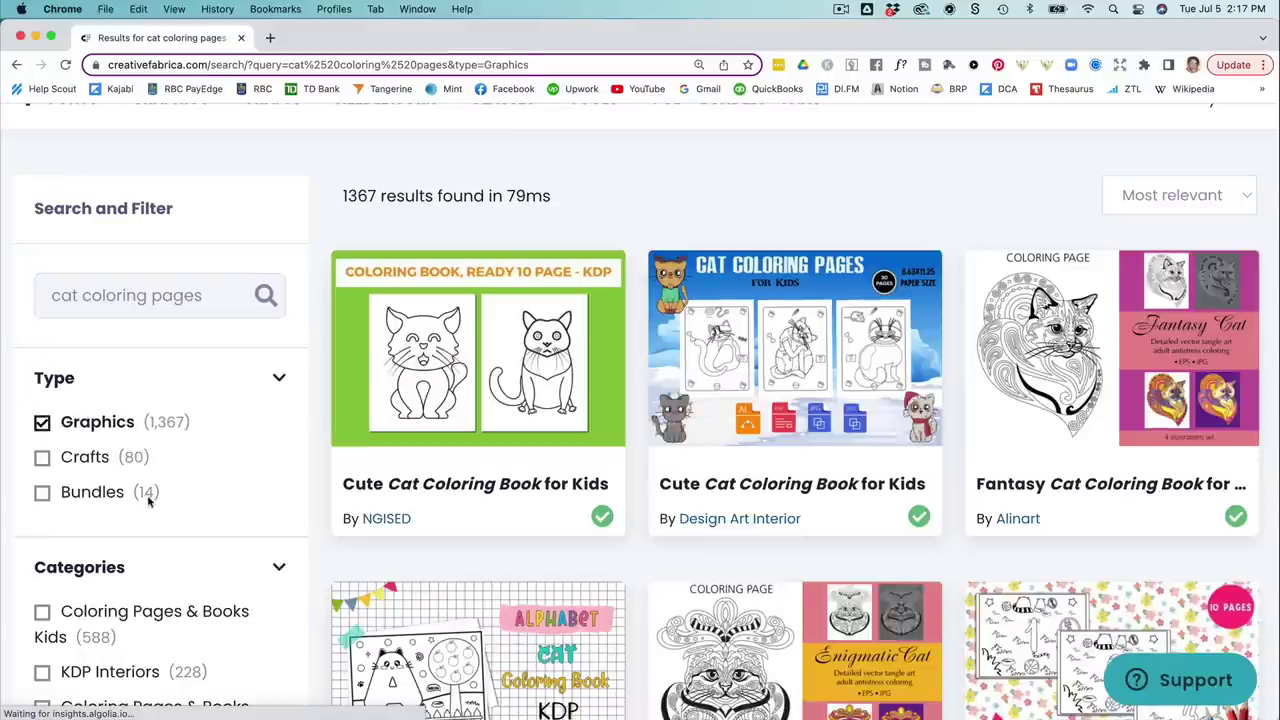
left_click(42, 492)
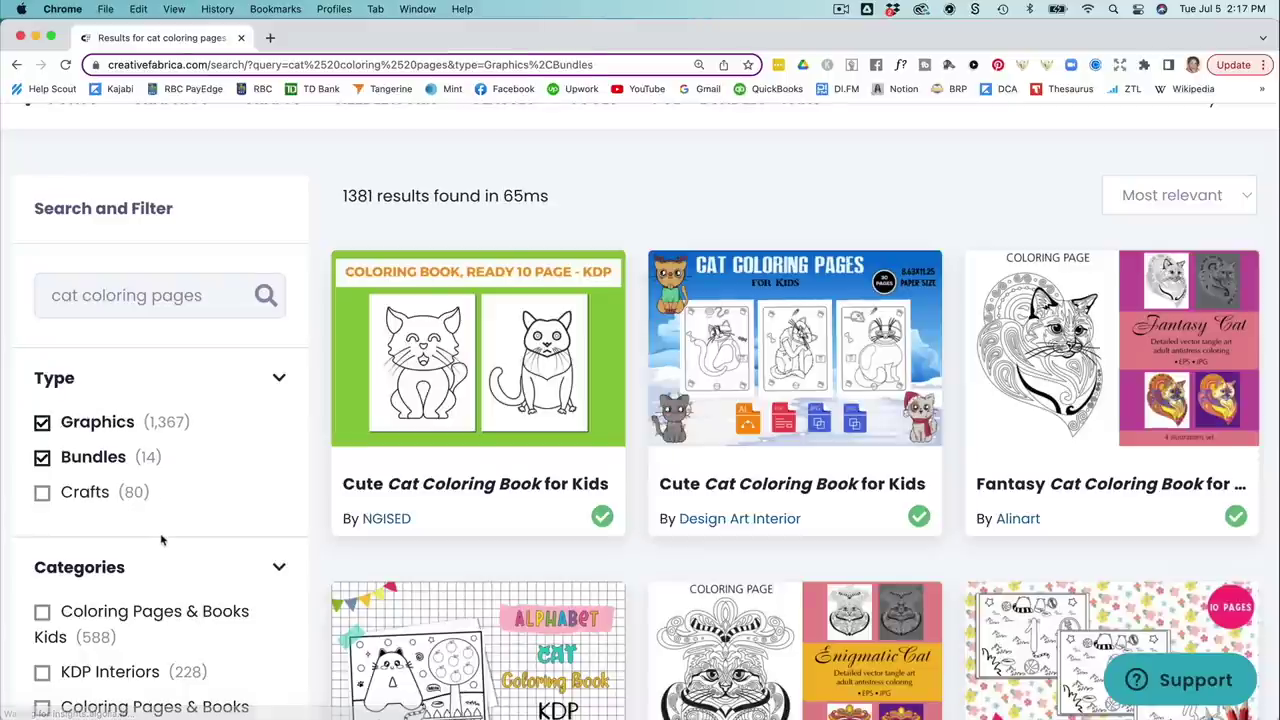
Step: Browse the filtered cat coloring results and open the Cute Kitten Coloring Pages for Kids product
scroll(161, 540, "down", 3)
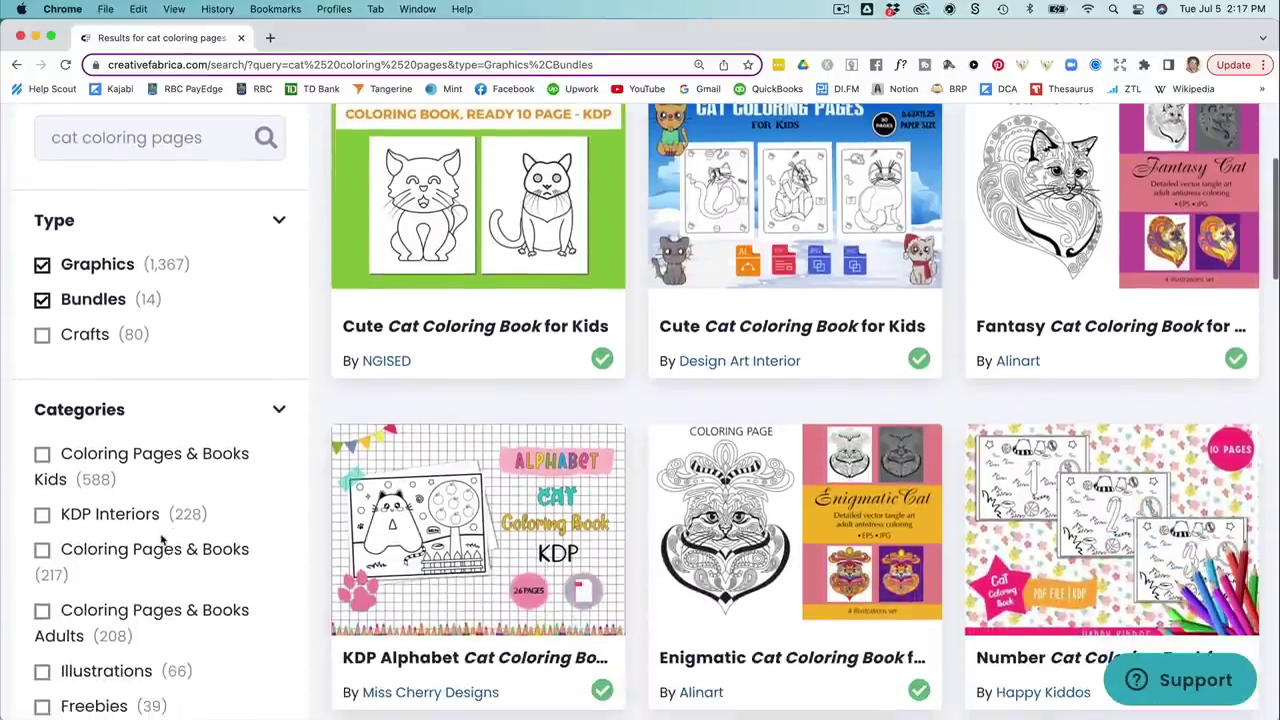
scroll(161, 540, "down", 8)
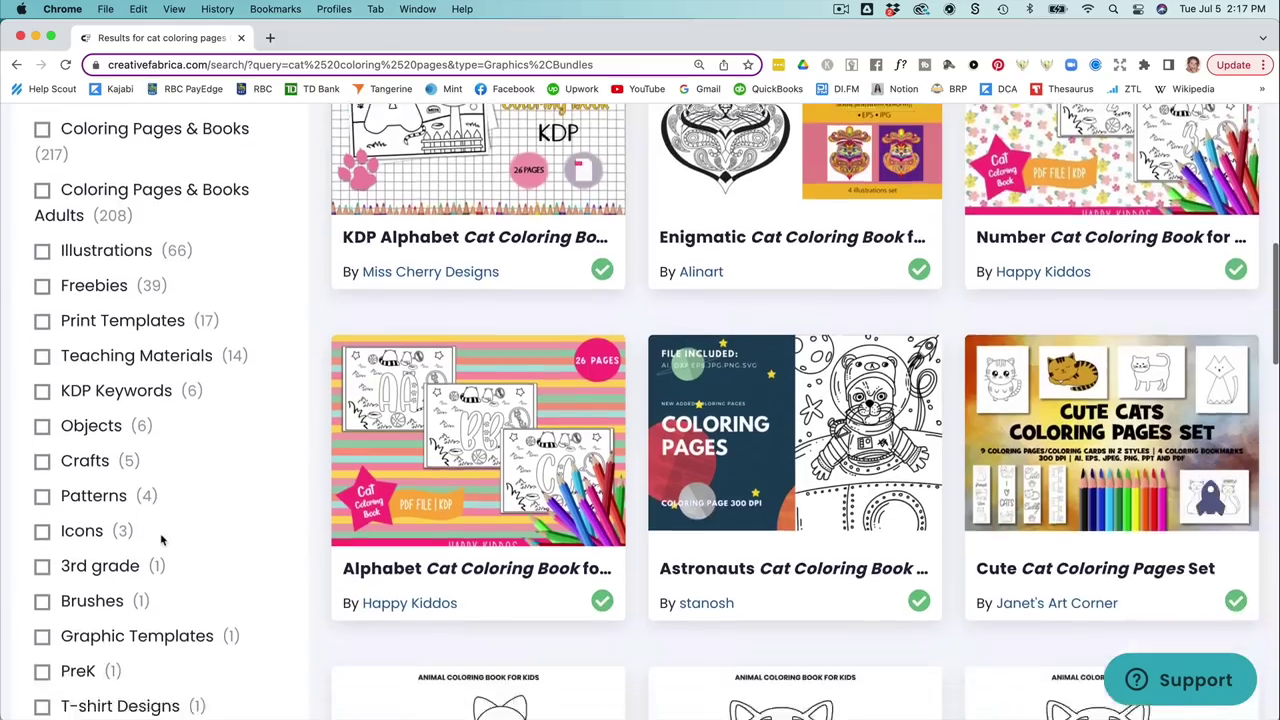
scroll(161, 540, "down", 10)
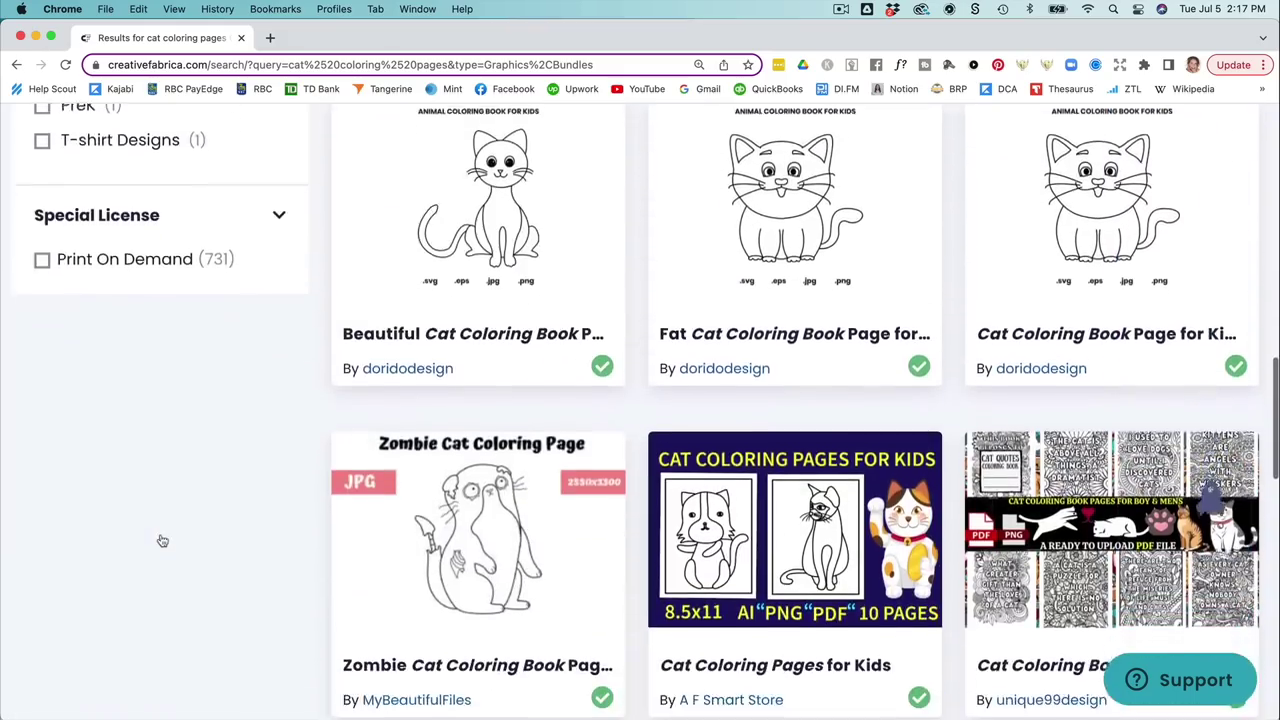
scroll(162, 540, "down", 10)
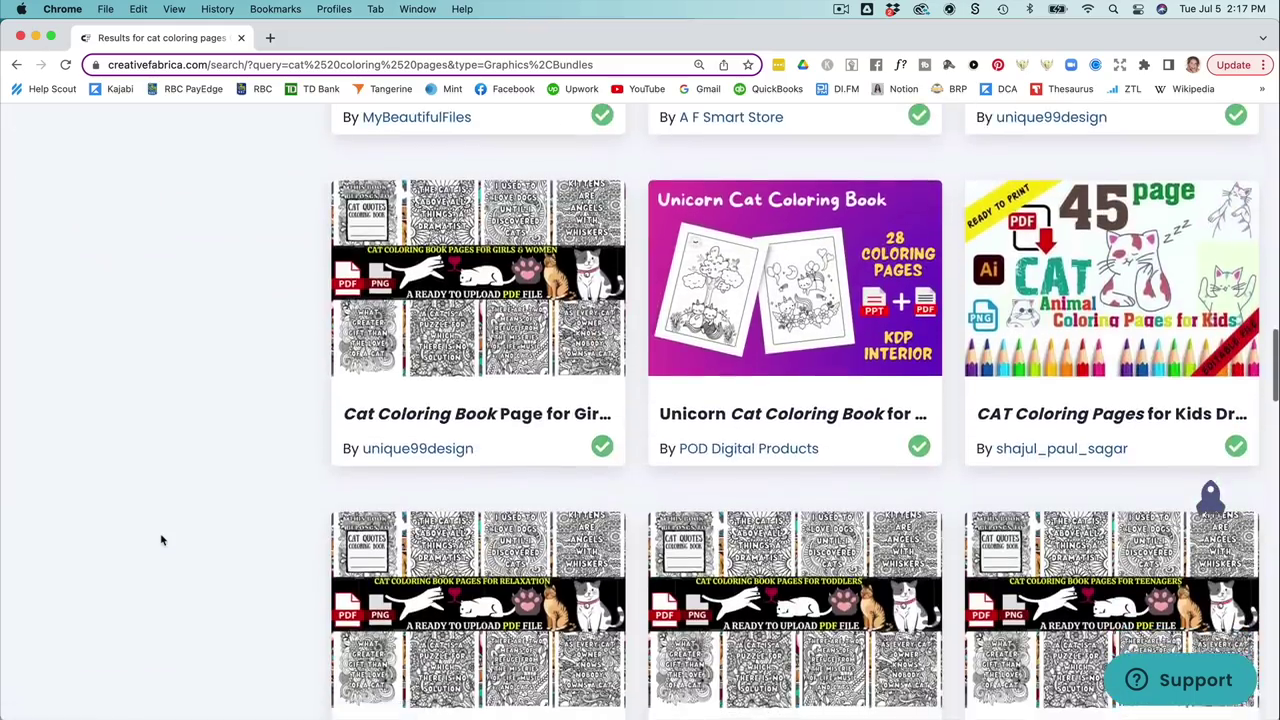
scroll(161, 540, "down", 18)
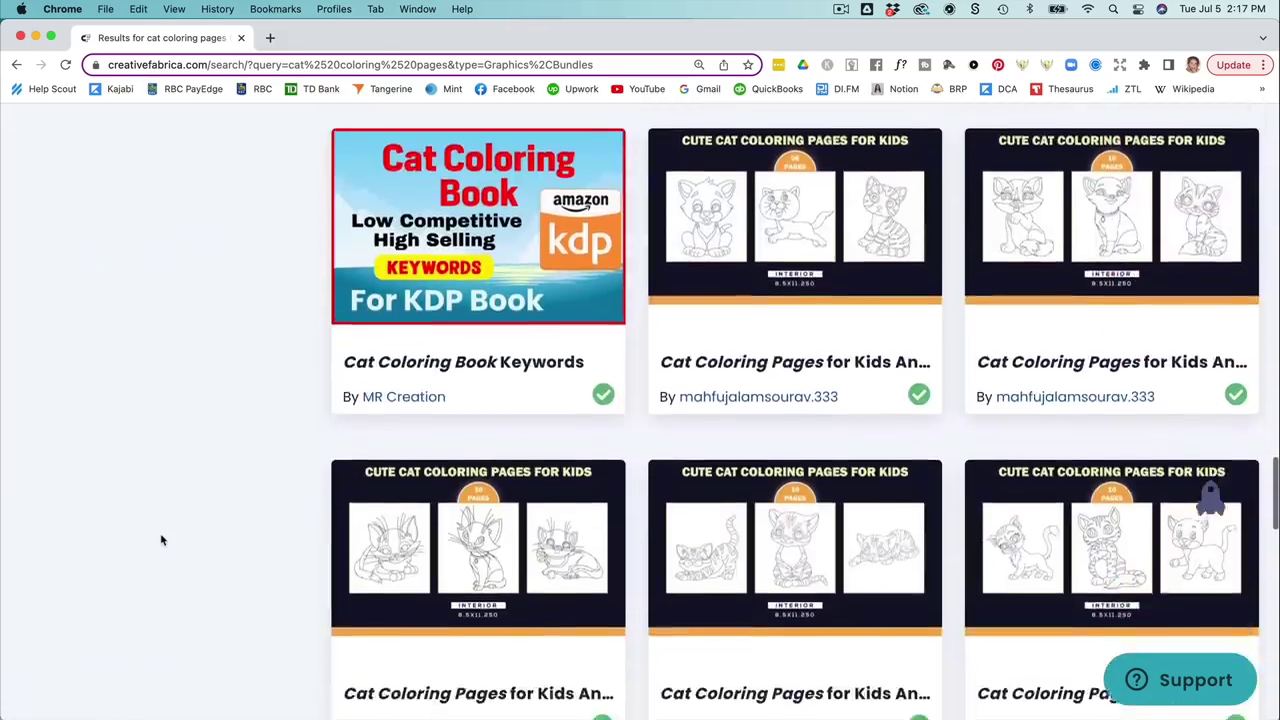
scroll(161, 540, "down", 14)
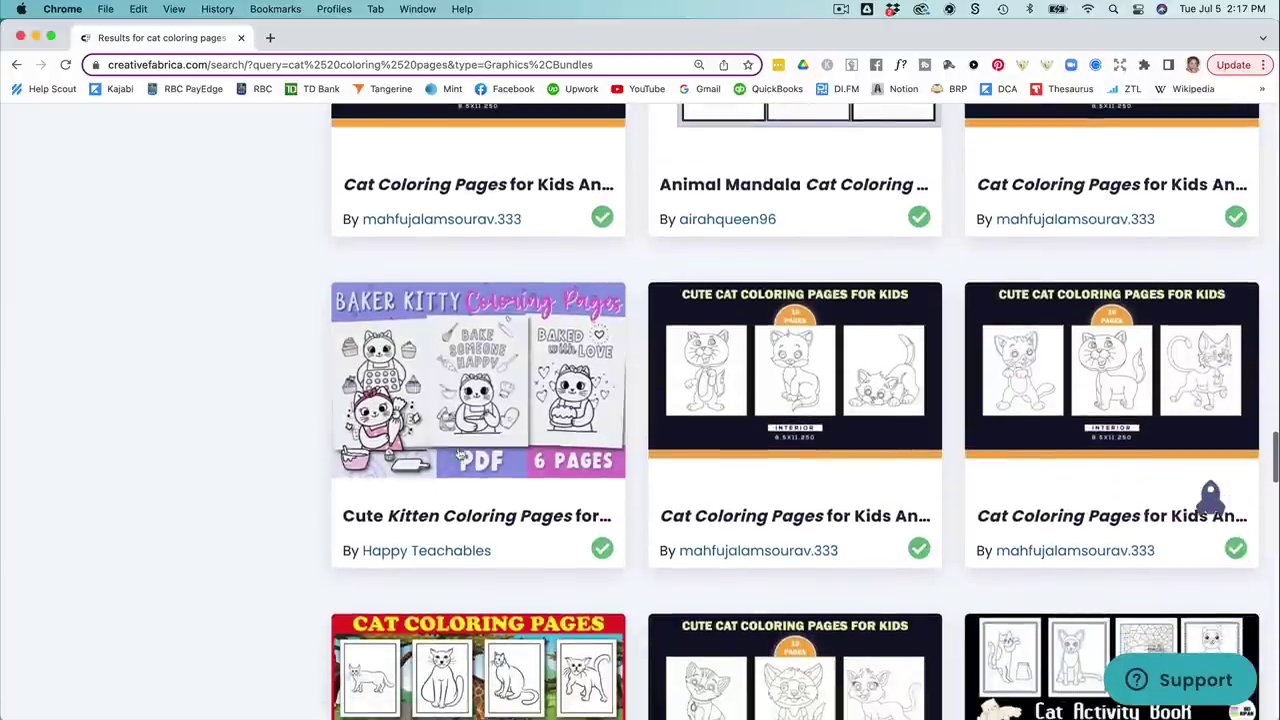
left_click(460, 455)
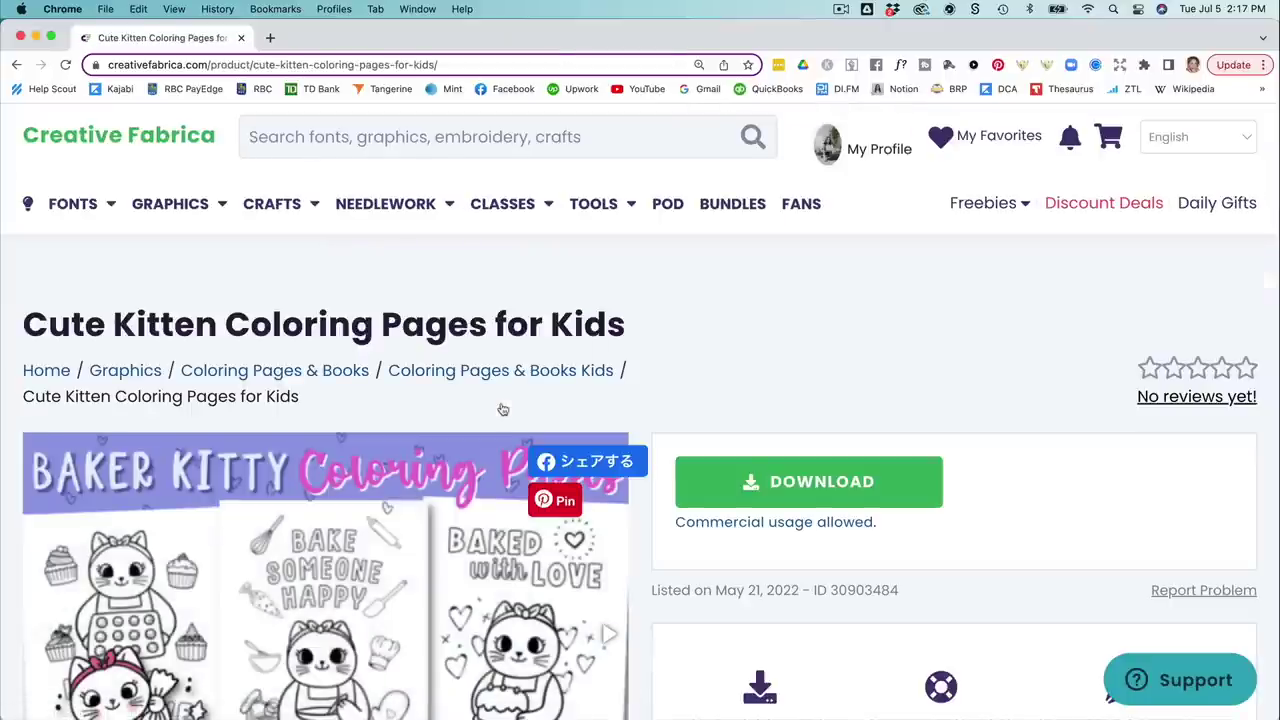
Step: Review the kitten product page's preview, licence information and description for file format, page size and KDP suitability
scroll(560, 415, "down", 4)
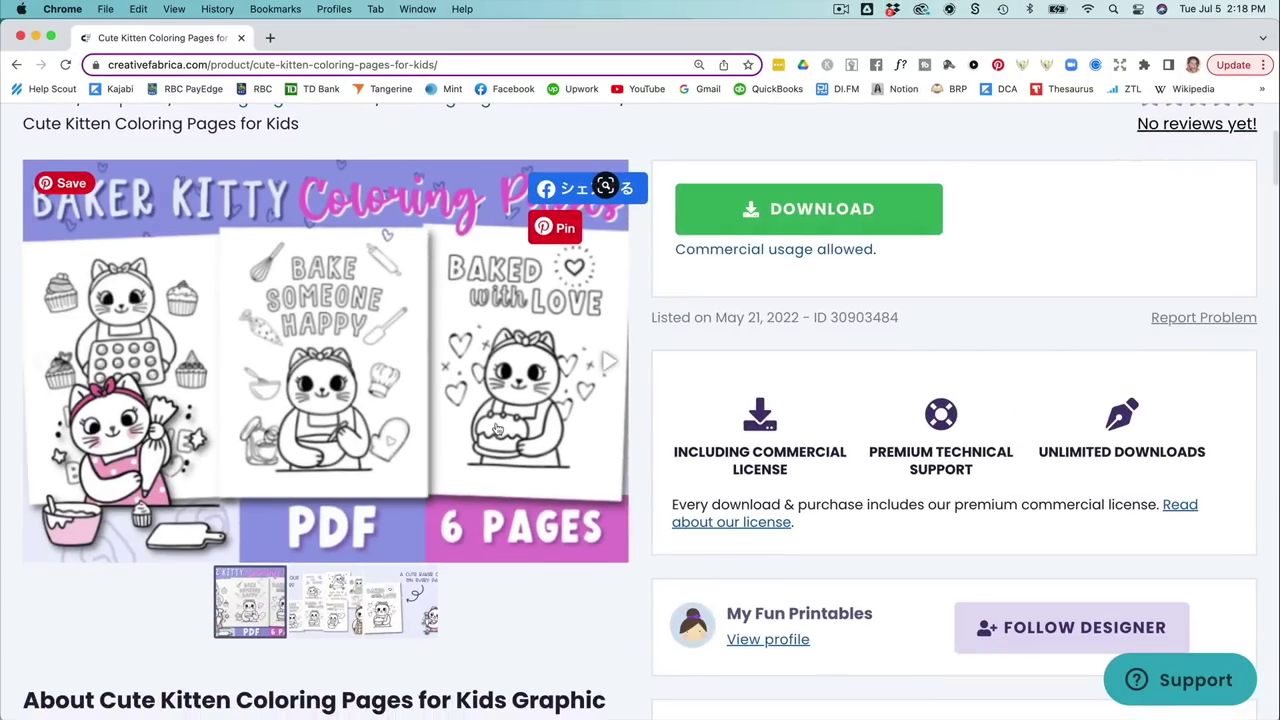
scroll(480, 430, "down", 5)
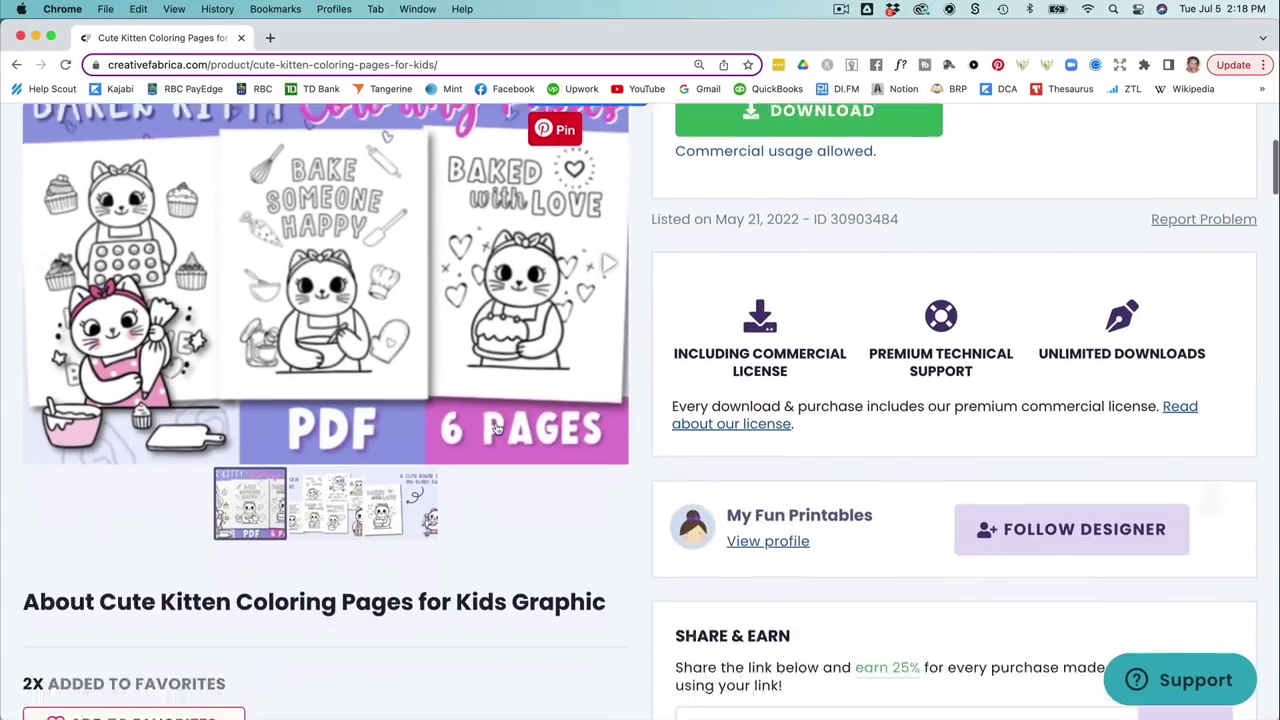
scroll(496, 424, "down", 10)
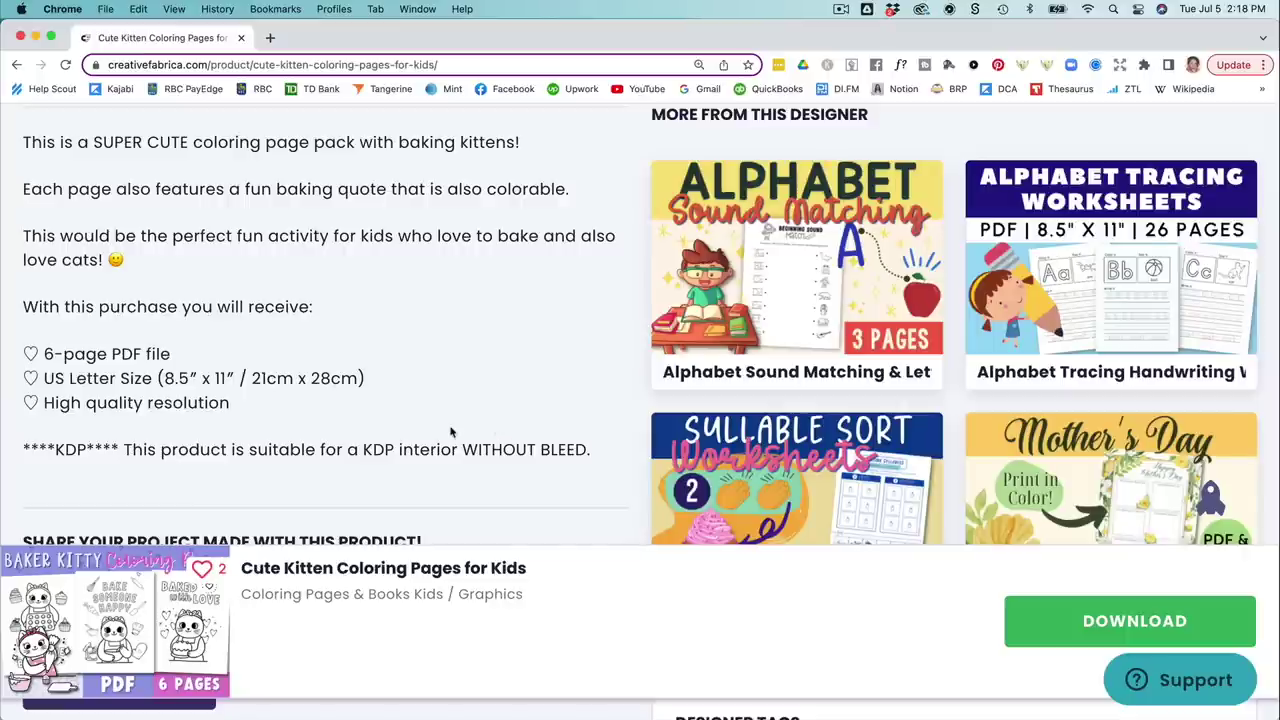
scroll(450, 432, "down", 5)
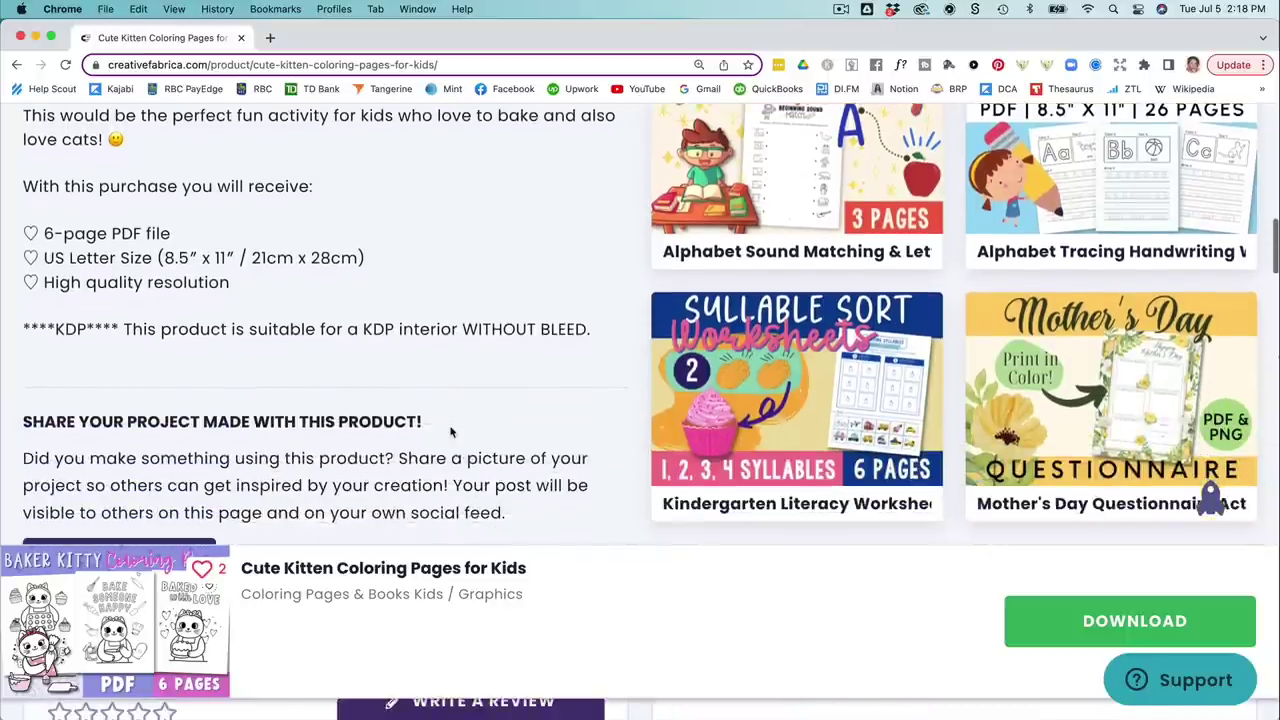
scroll(450, 432, "up", 5)
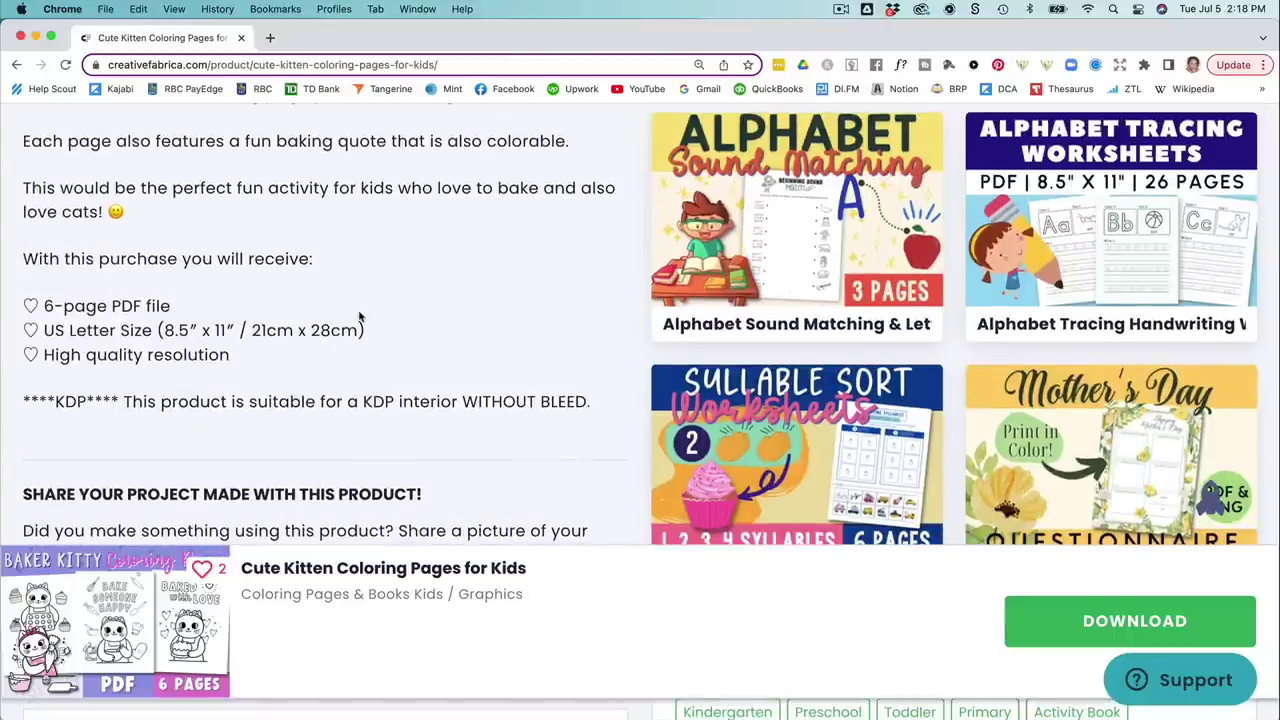
scroll(360, 317, "up", 5)
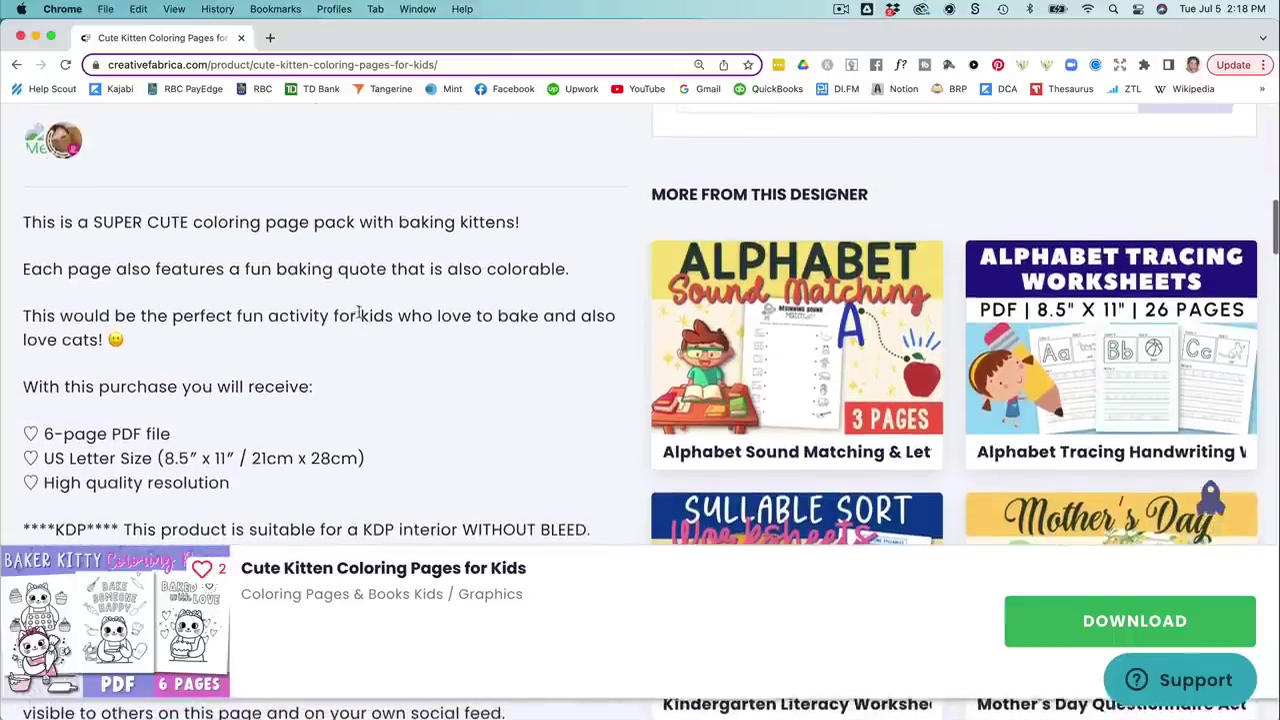
scroll(360, 317, "up", 10)
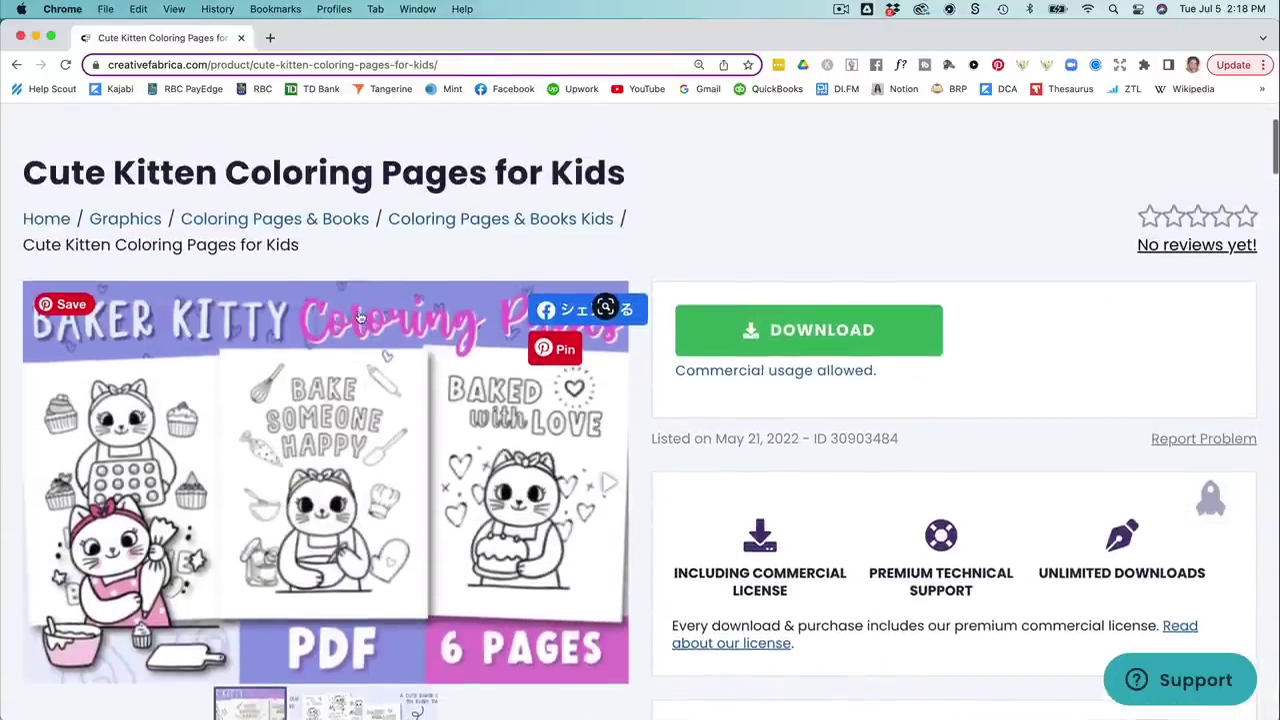
Step: Return to the search results, refine the query to "cat coloring pages svg", and open the Cute Sleeping Kitten Svg Coloring Book product
key("super+bracketleft")
type("svg")
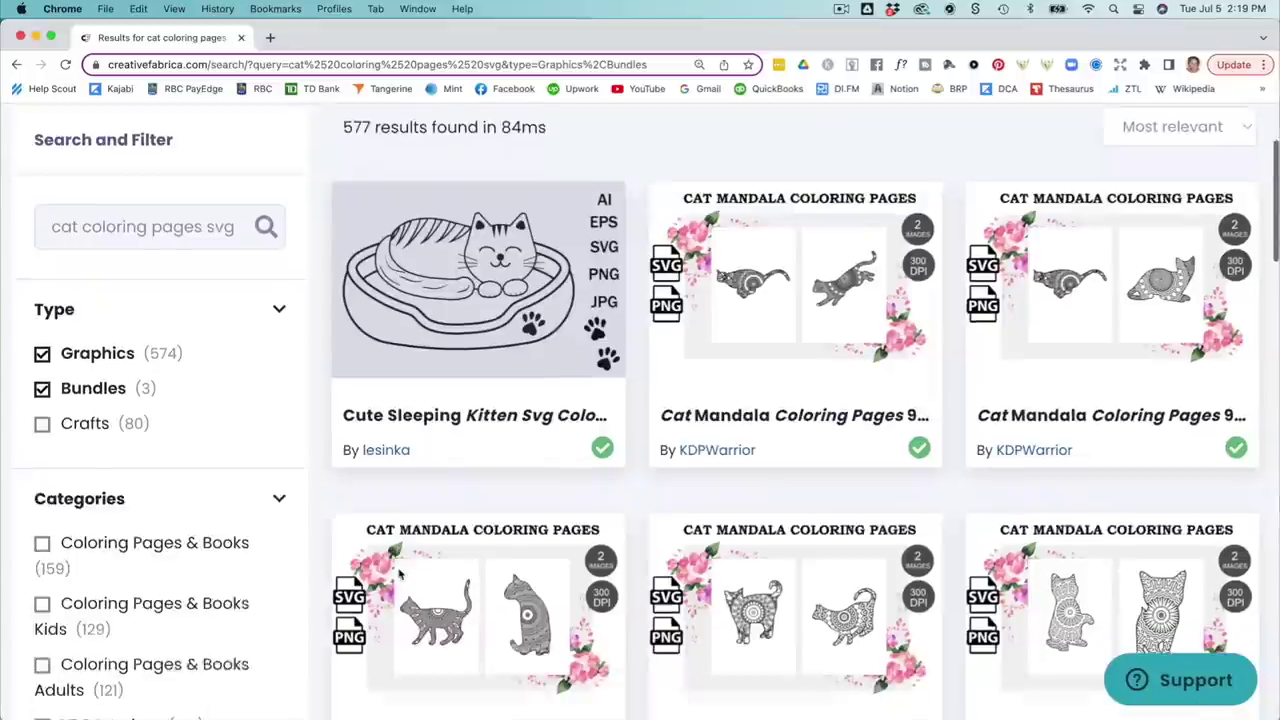
scroll(447, 606, "down", 3)
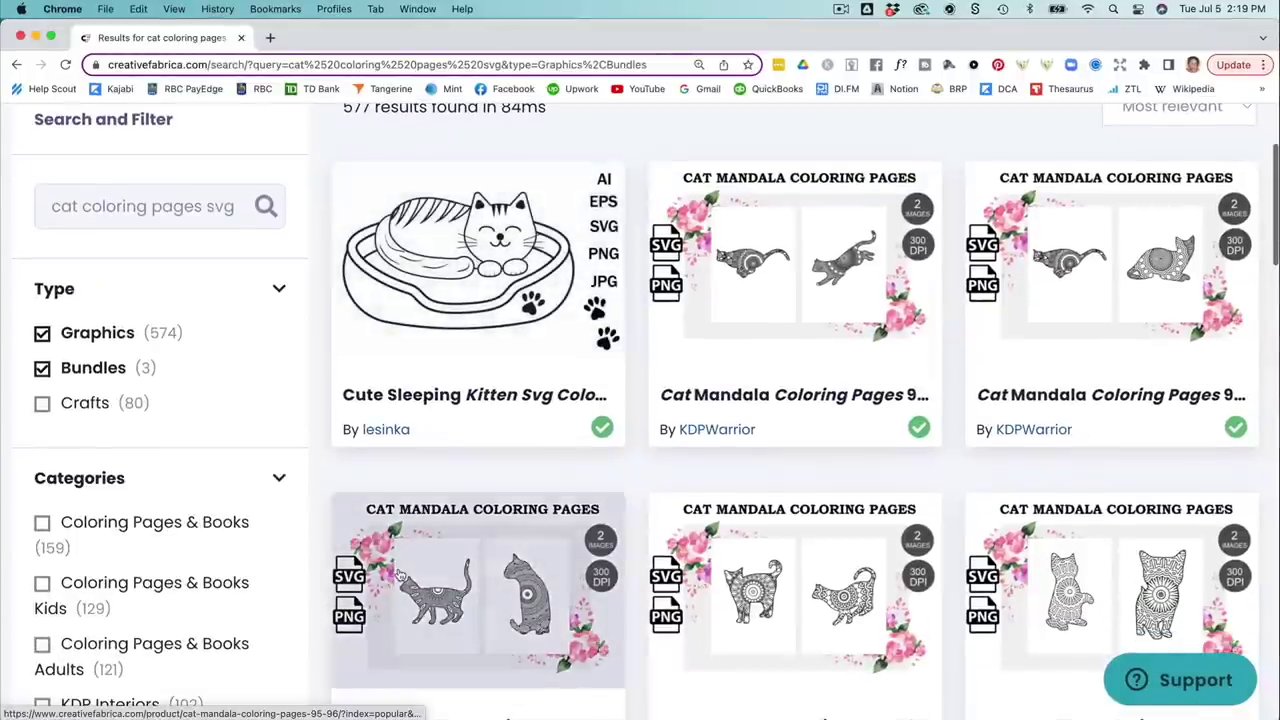
left_click(472, 292)
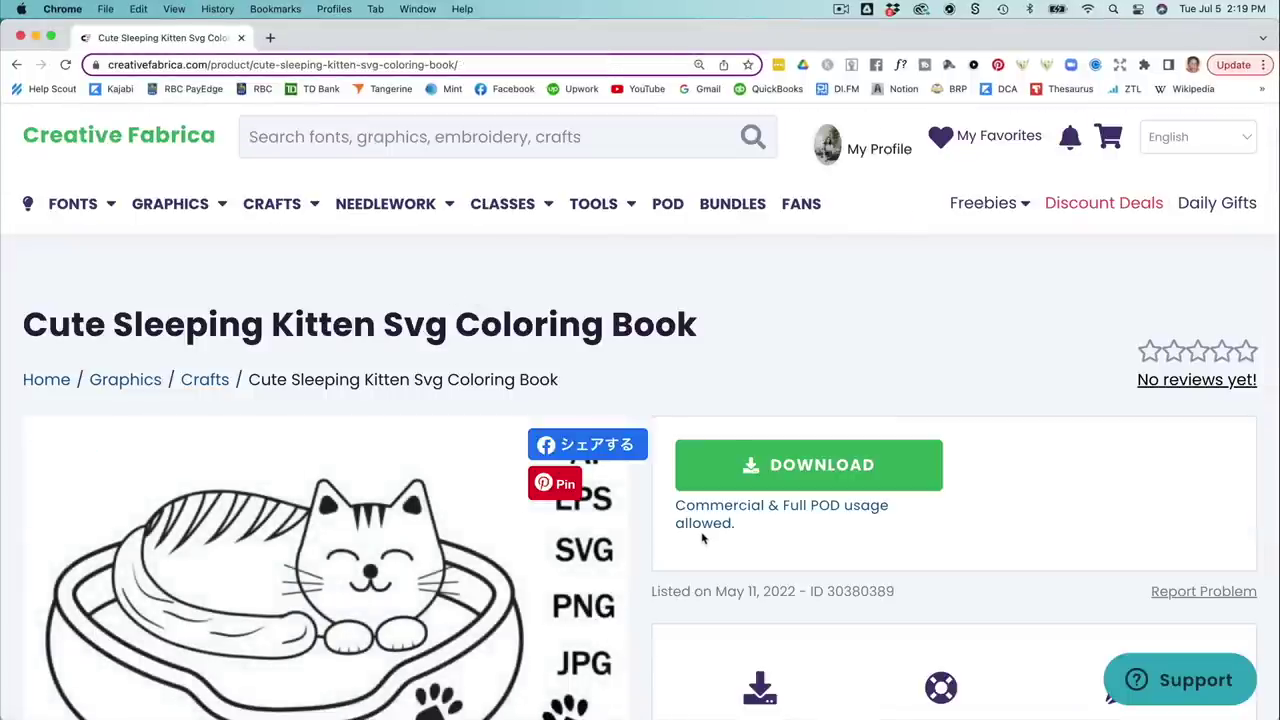
Step: Check the sleeping kitten product's description for included file formats, highlighting the text "AI, EPS, SVG"
scroll(704, 535, "down", 3)
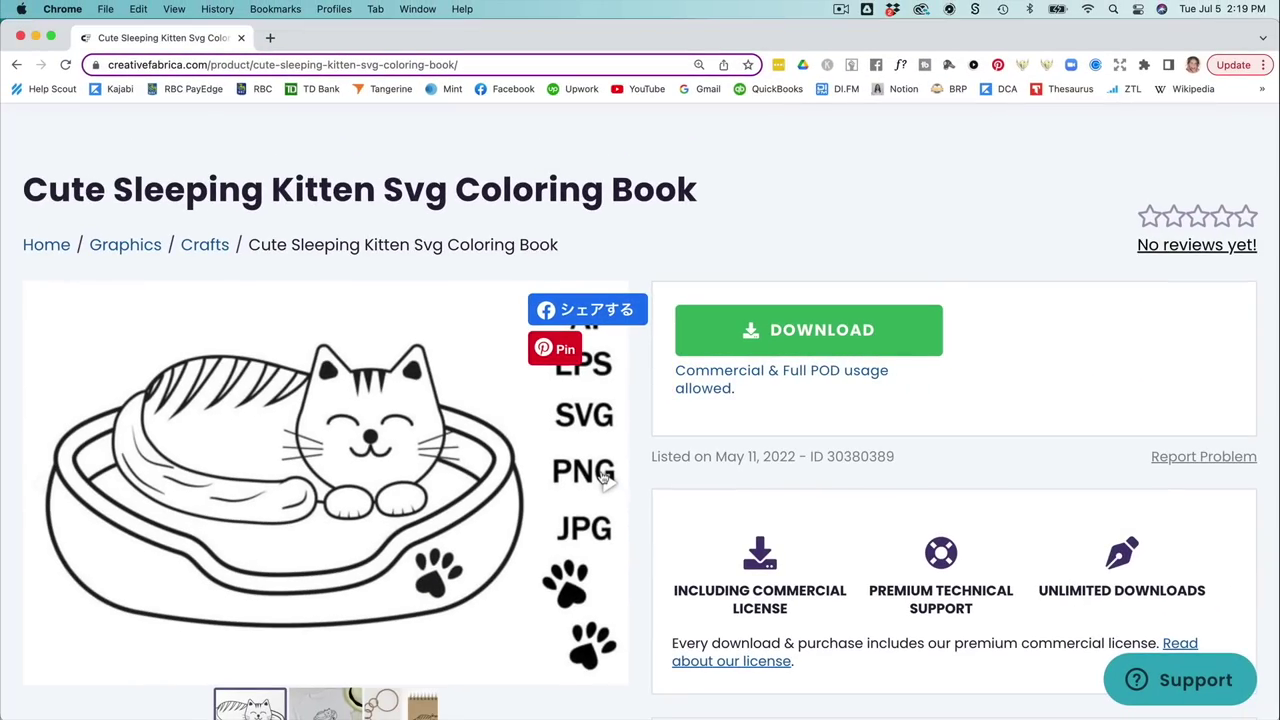
scroll(603, 480, "down", 10)
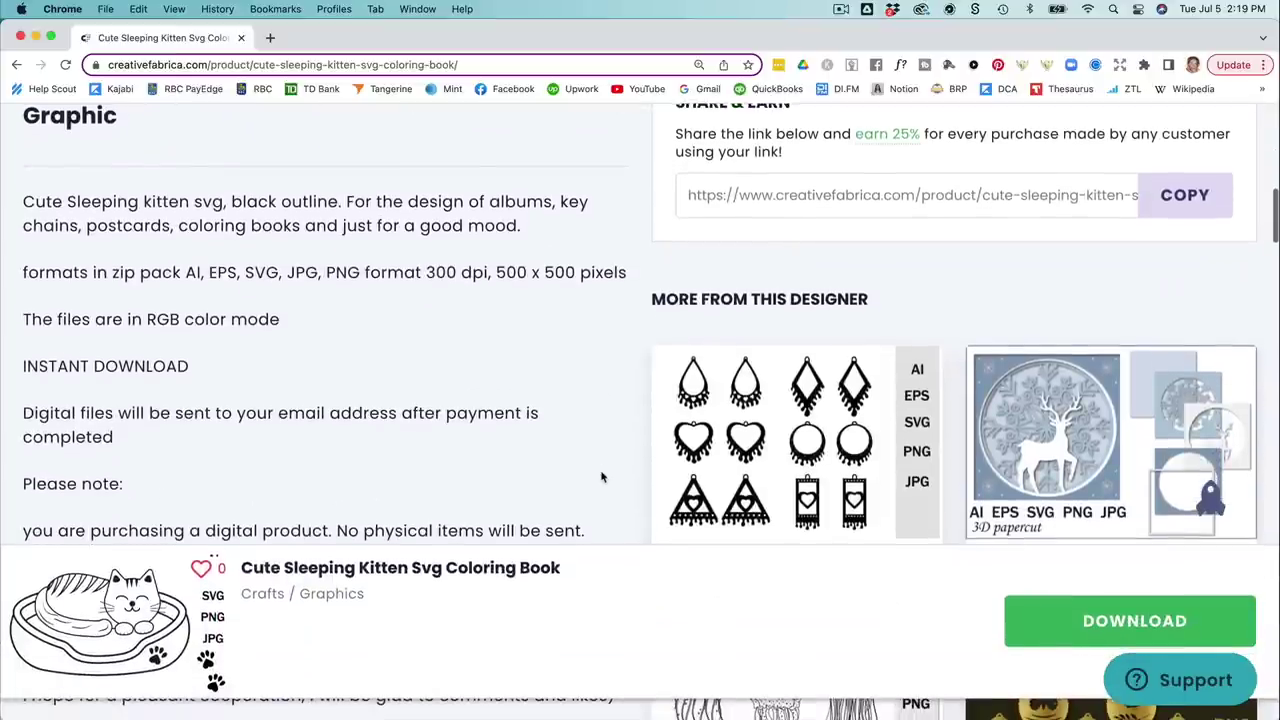
left_click_drag(185, 270, 284, 273)
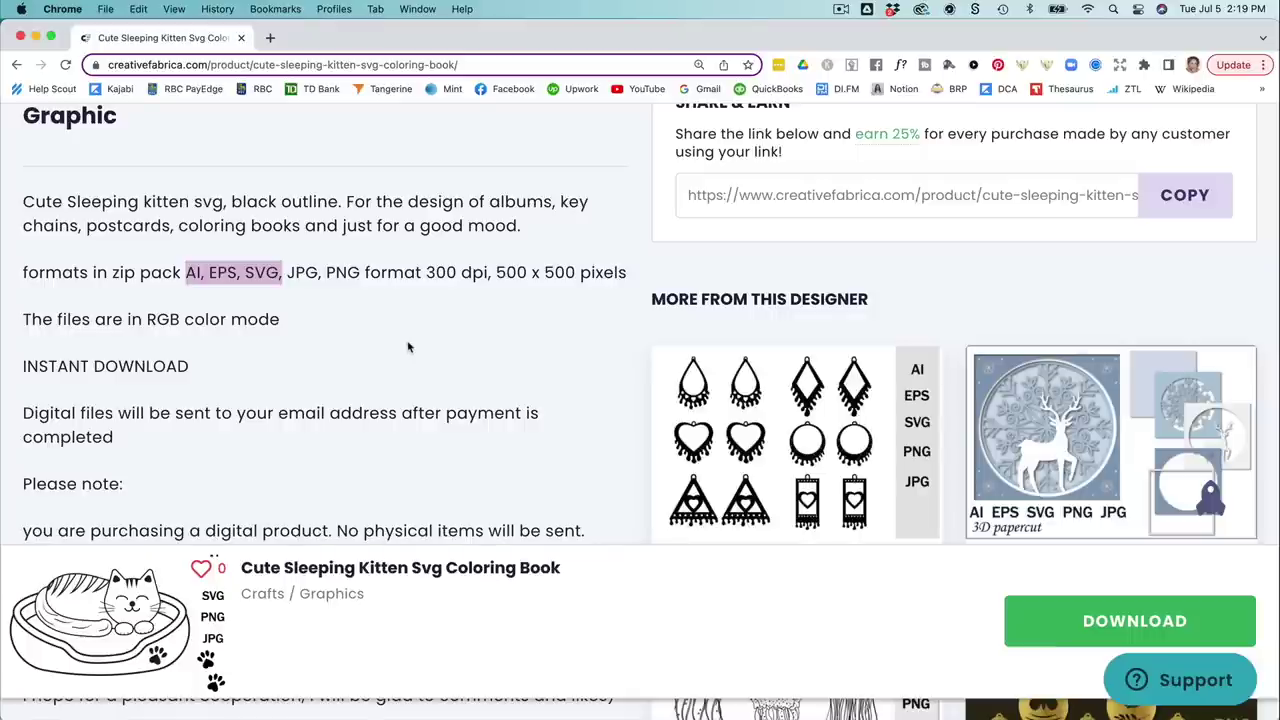
scroll(408, 347, "up", 10)
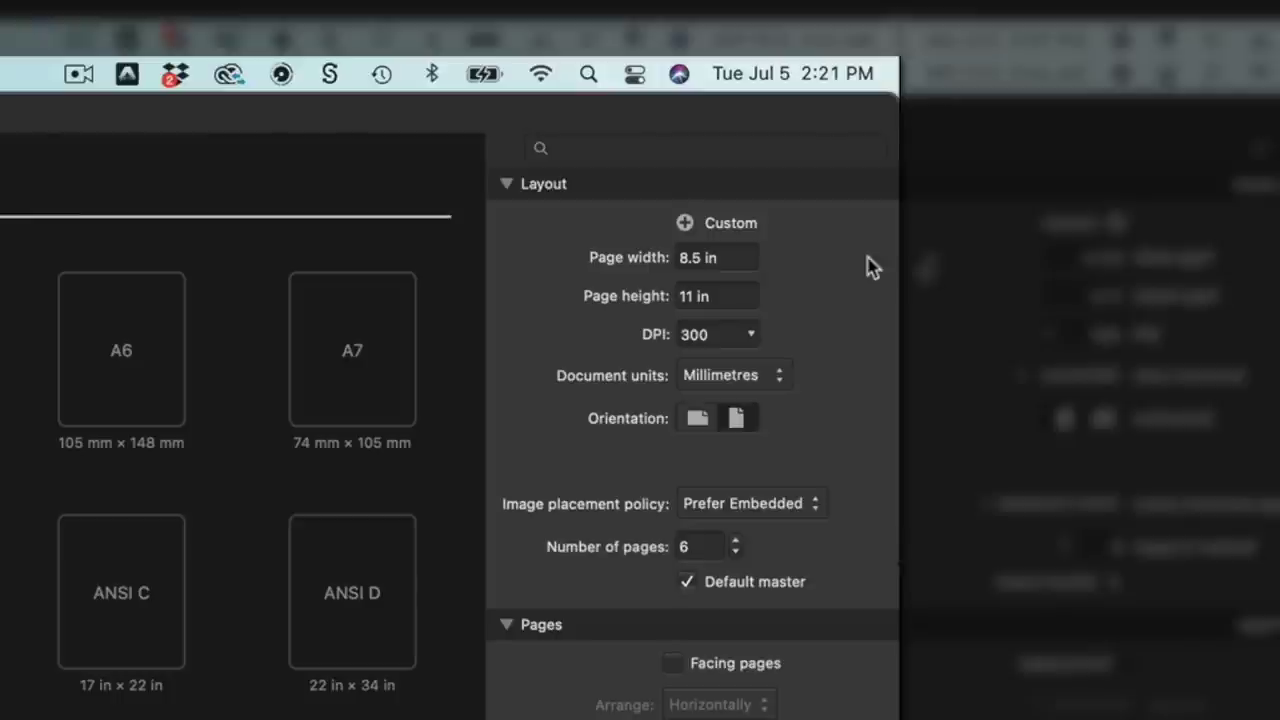
Step: In Affinity Publisher, set all four margins of the new six-page Letter document to 0.5 in and create it
left_click(753, 334)
left_click(753, 334)
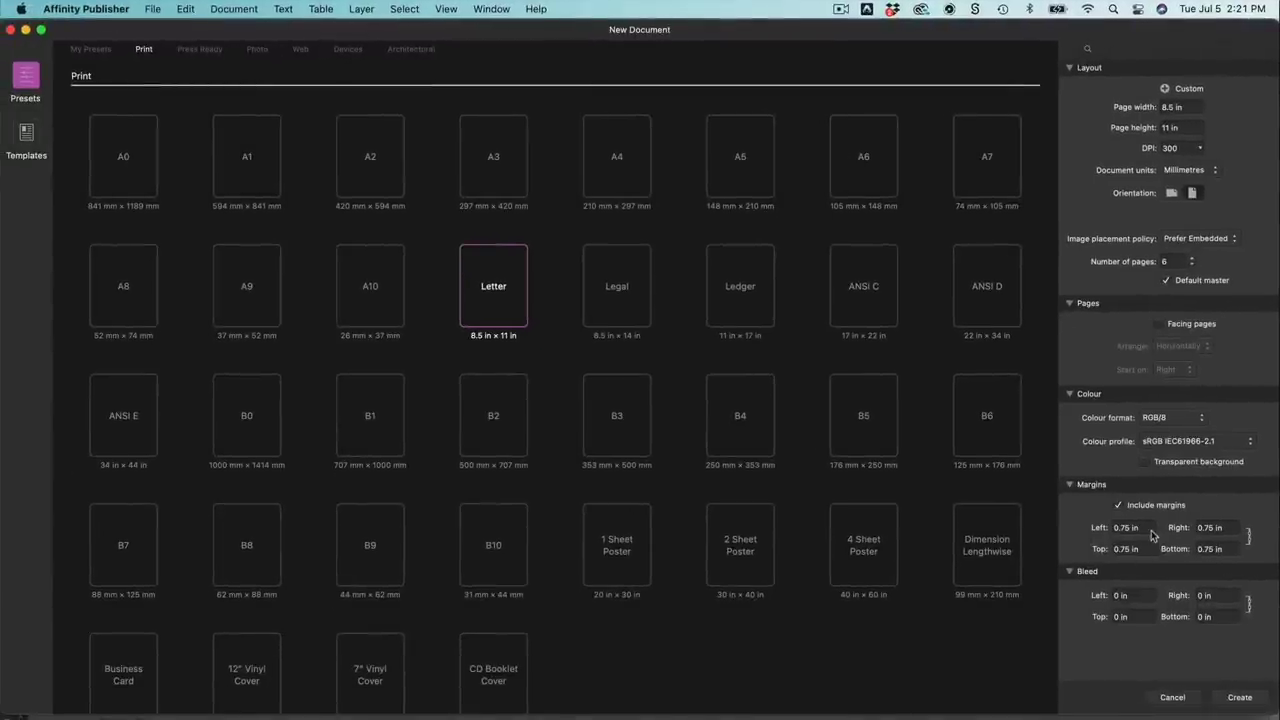
left_click(1135, 527)
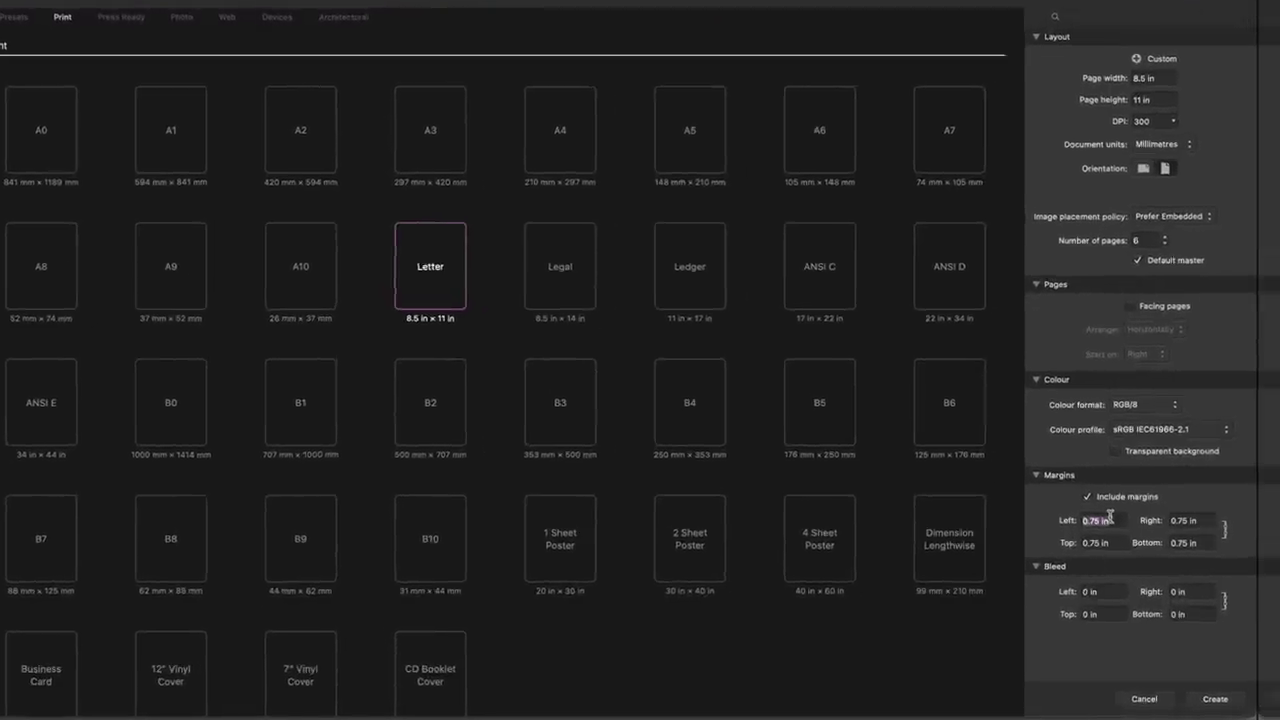
type("0.5")
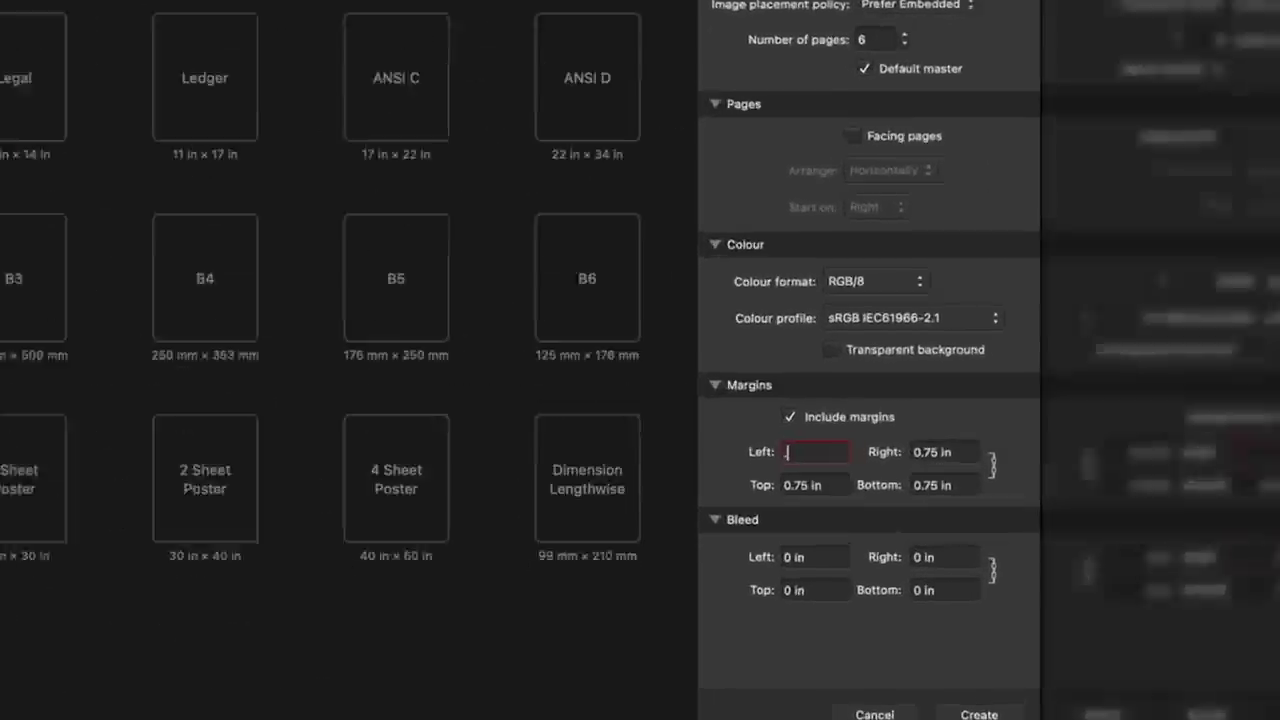
key("Tab")
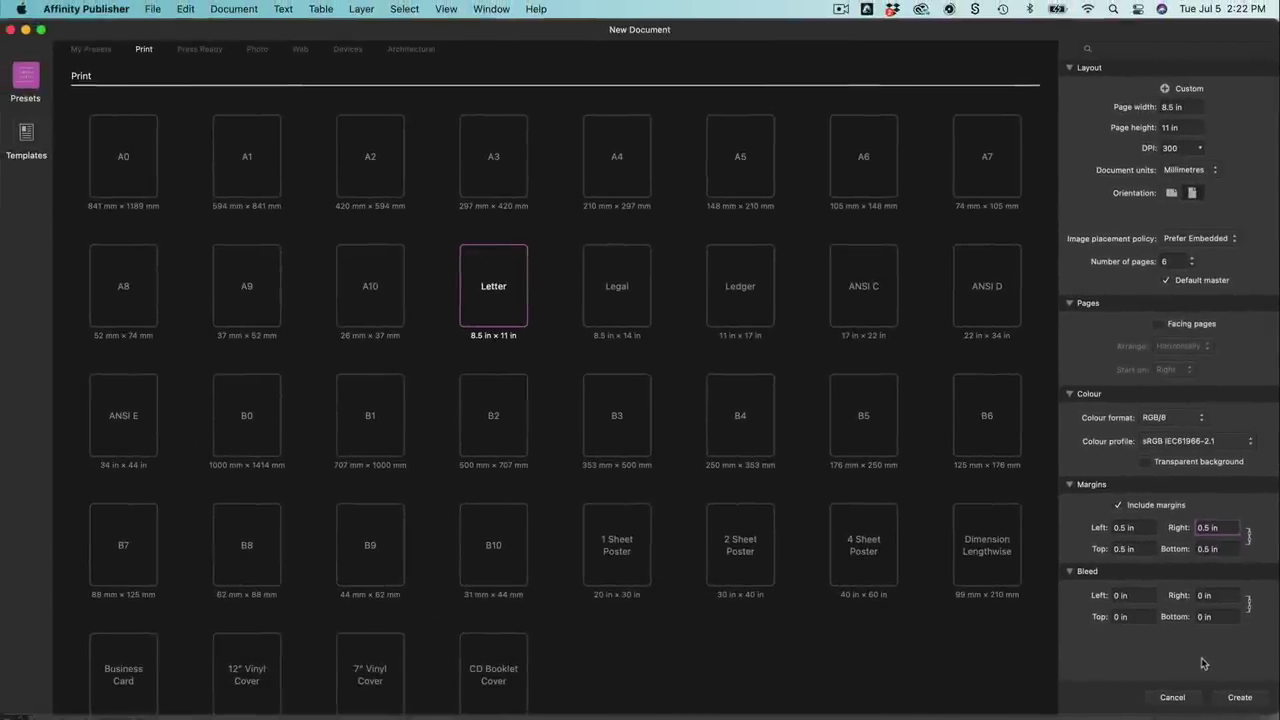
left_click(1240, 697)
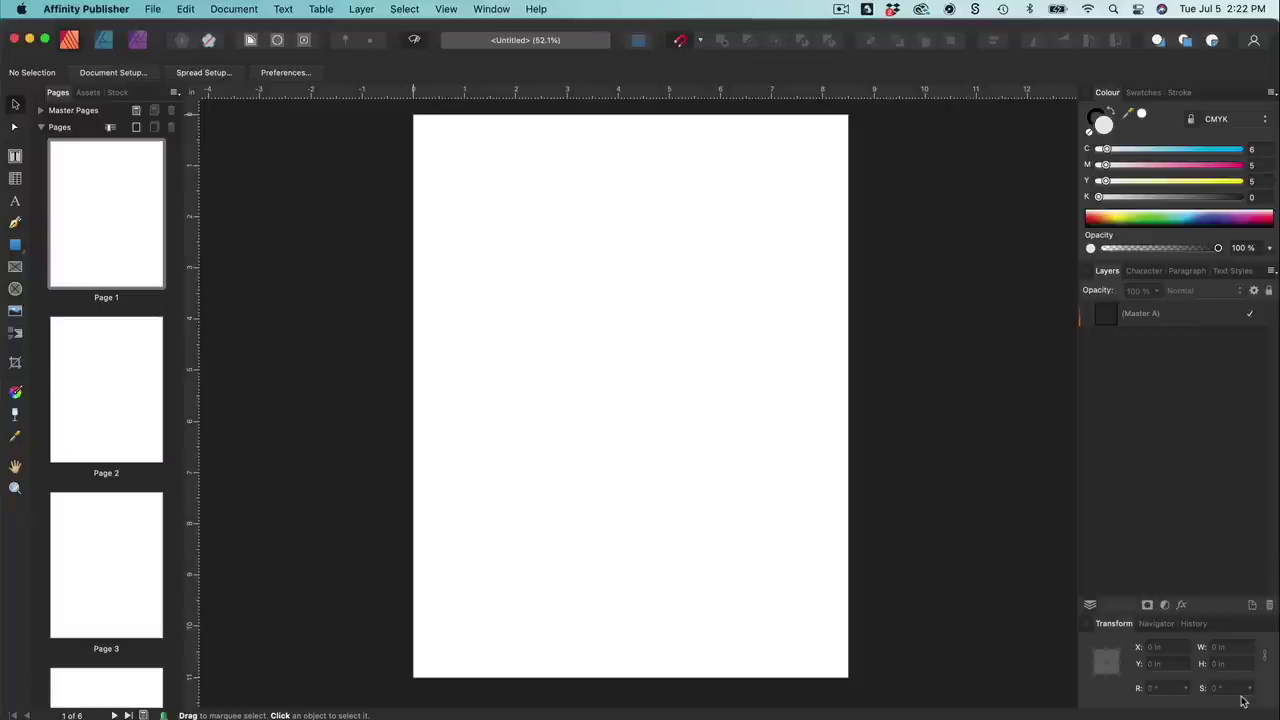
Step: Place the turtle graphic 1.svg on page 1, sized about 7.2 in wide within the margins
left_click(153, 10)
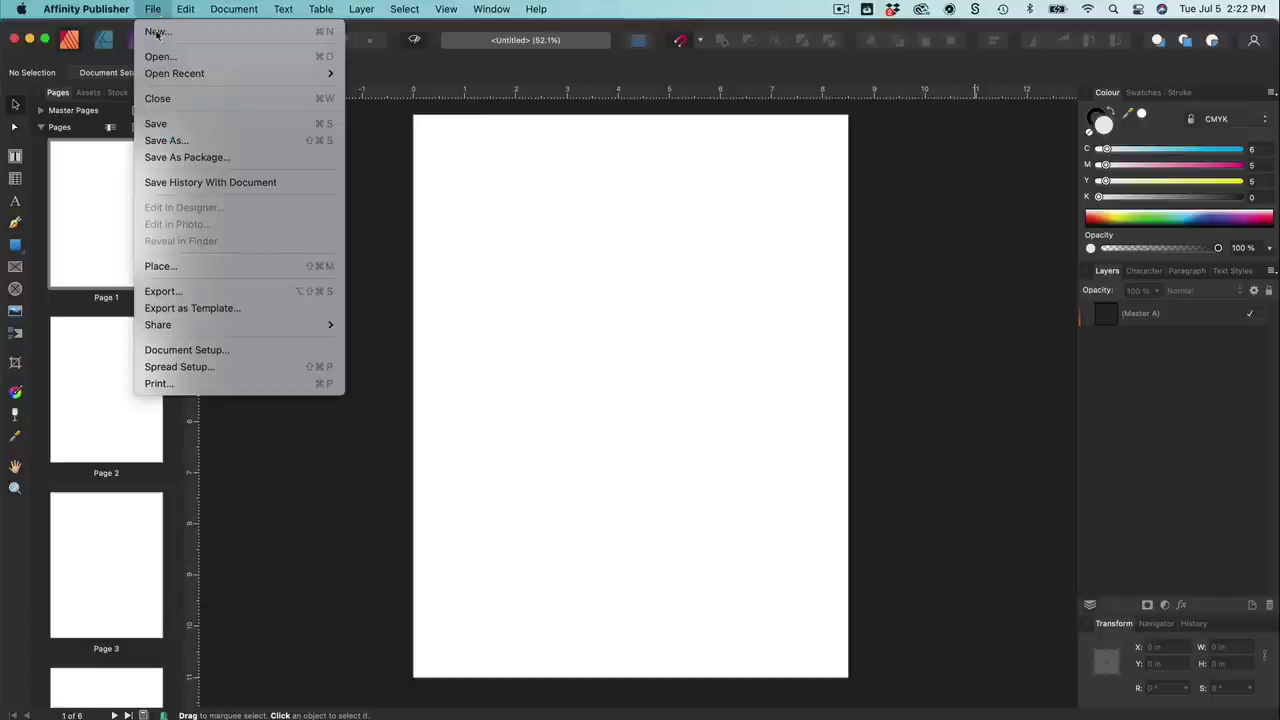
left_click(165, 268)
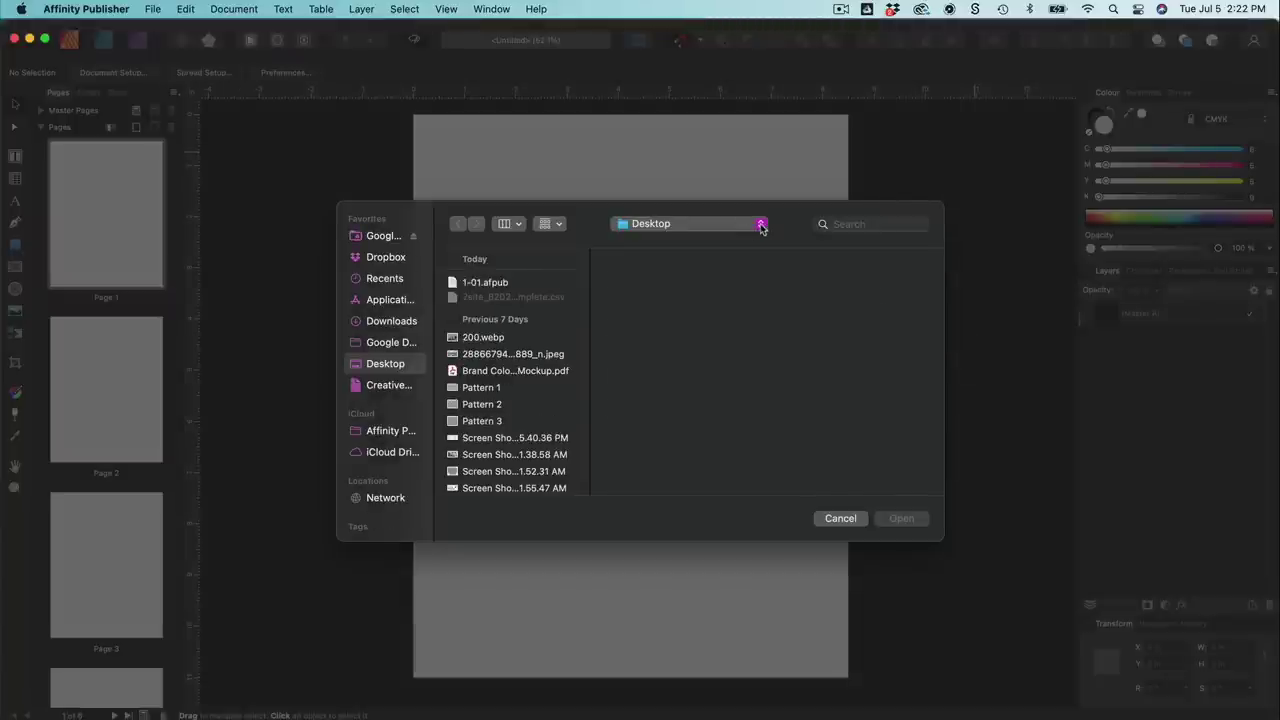
left_click(758, 224)
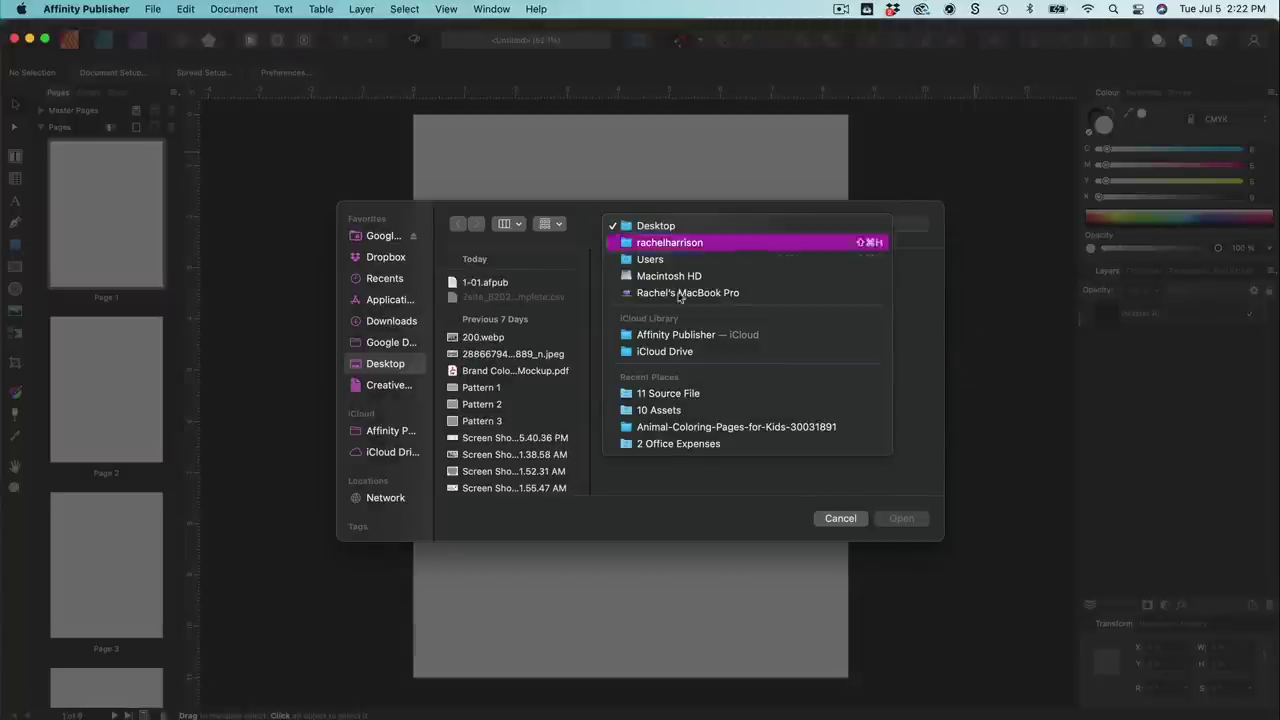
left_click(673, 414)
double_click(660, 278)
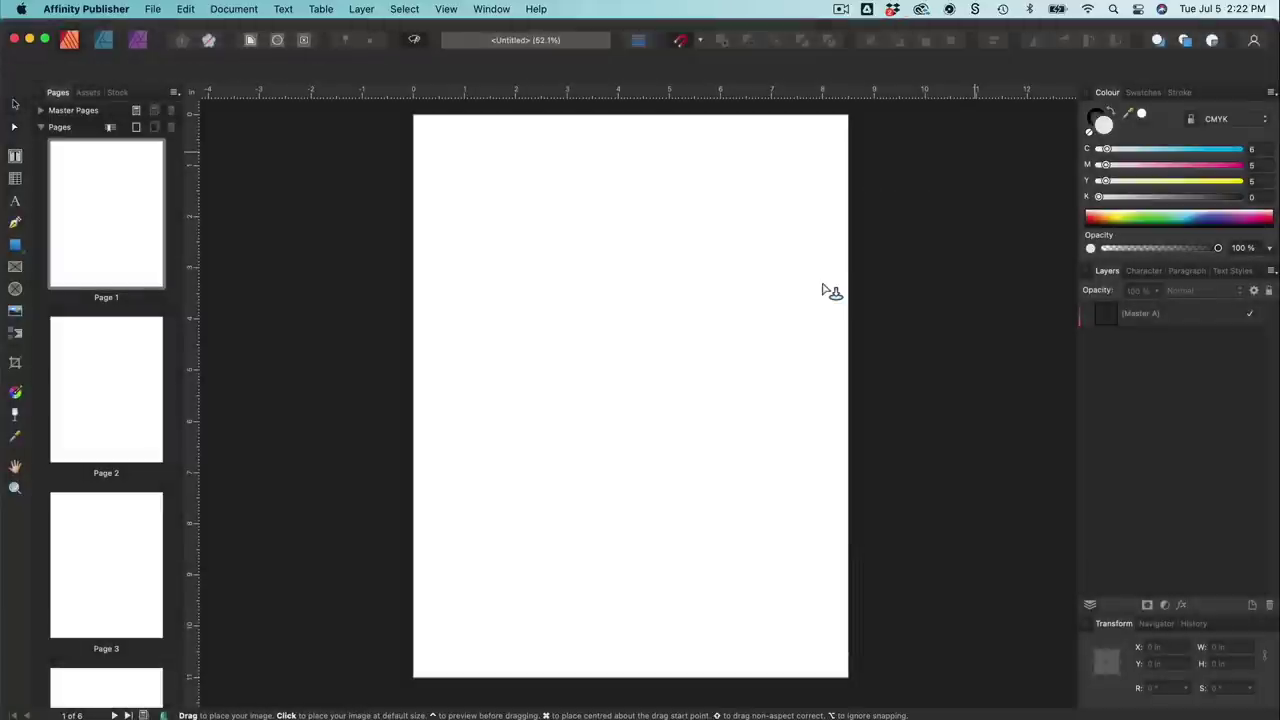
left_click_drag(444, 164, 840, 622)
key("Escape")
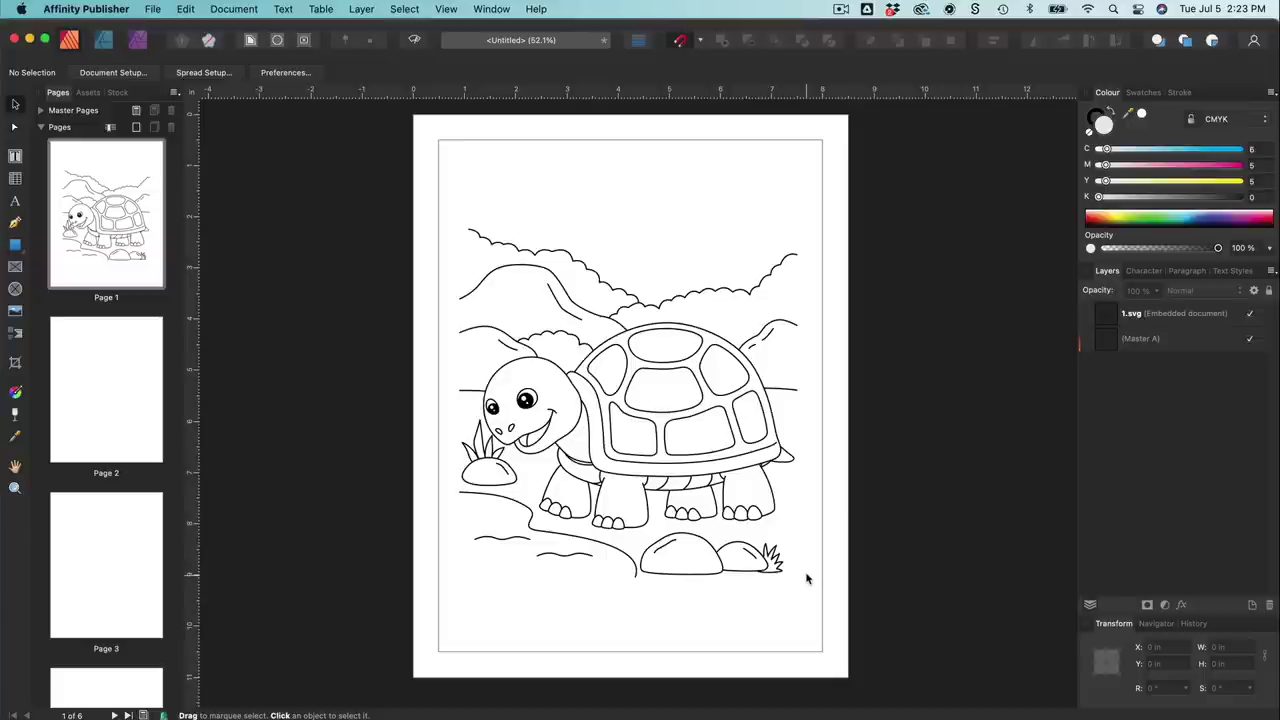
left_click(445, 9)
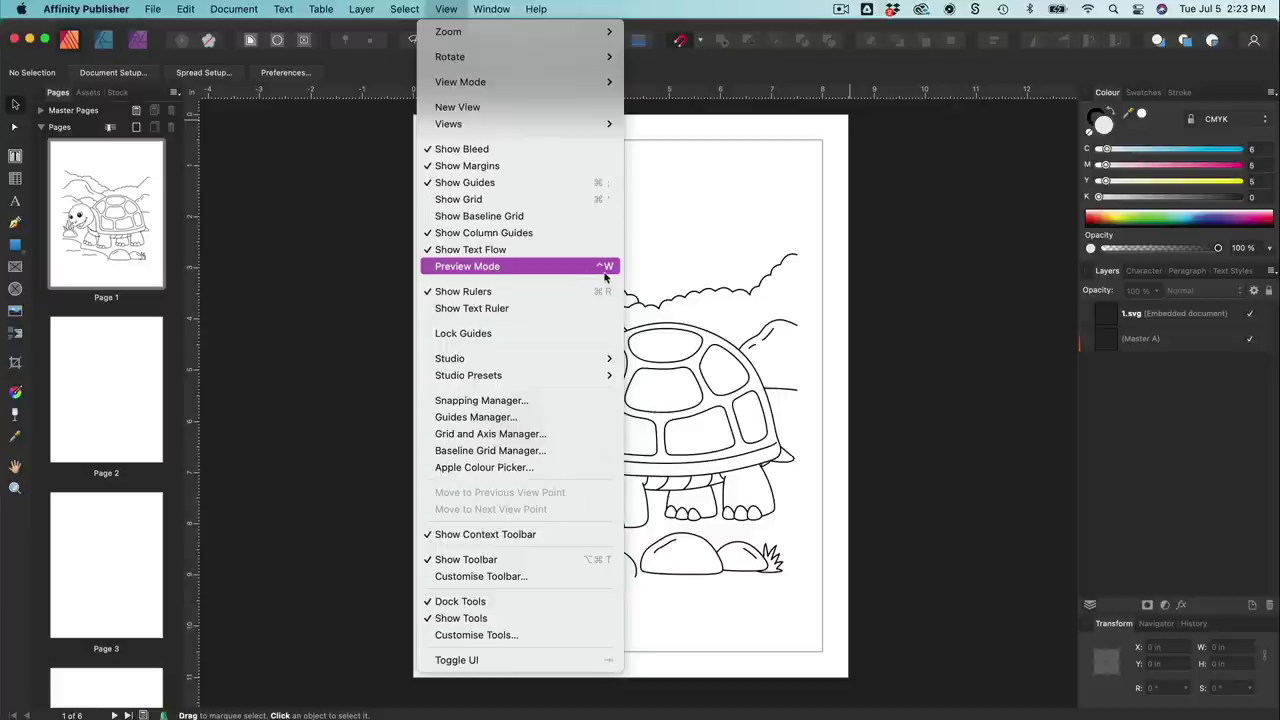
left_click(775, 222)
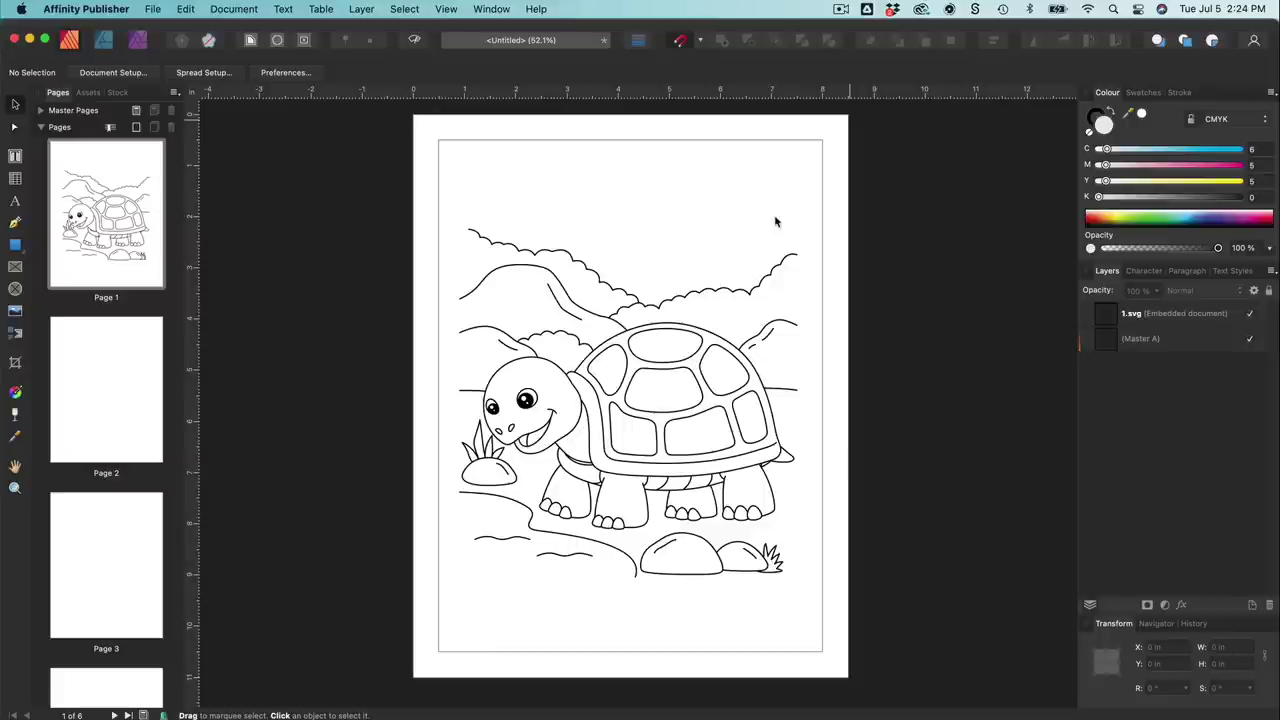
Step: Enlarge the turtle graphic proportionally to 7.5 in wide so it spans the page between the side margins
key("super+equal")
key("super+minus")
left_click(653, 389)
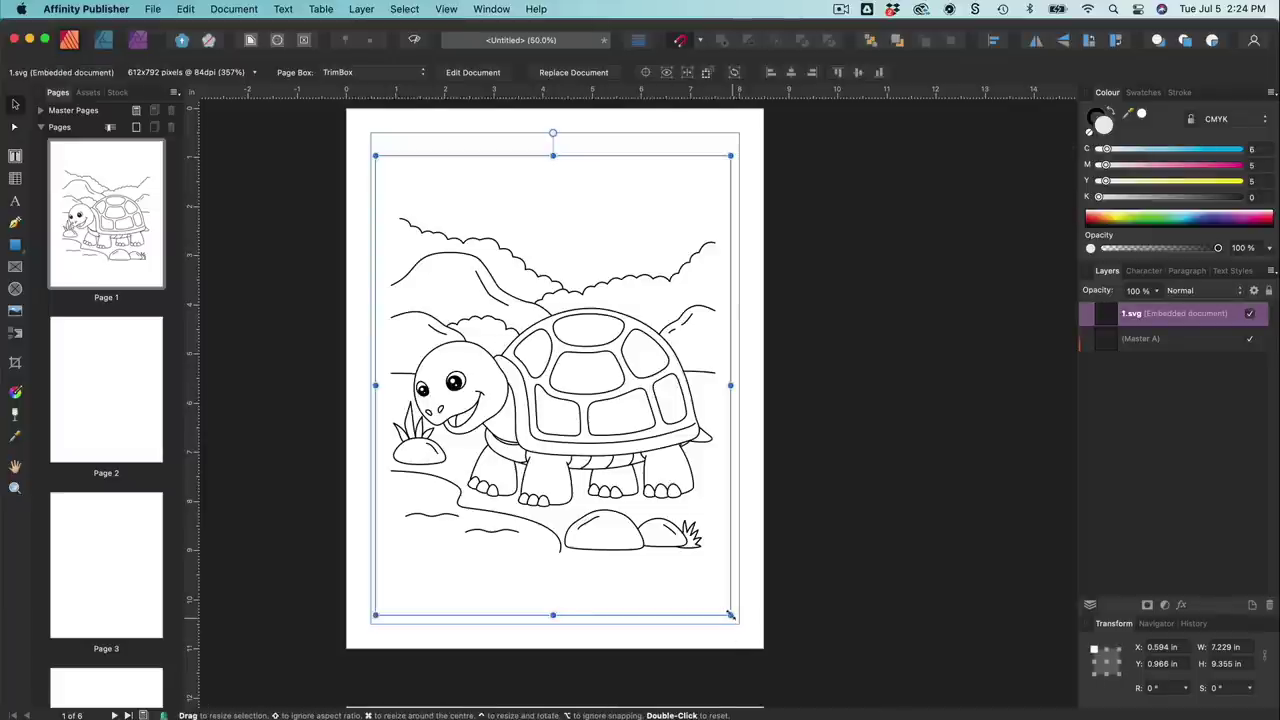
left_click_drag(731, 616, 762, 622)
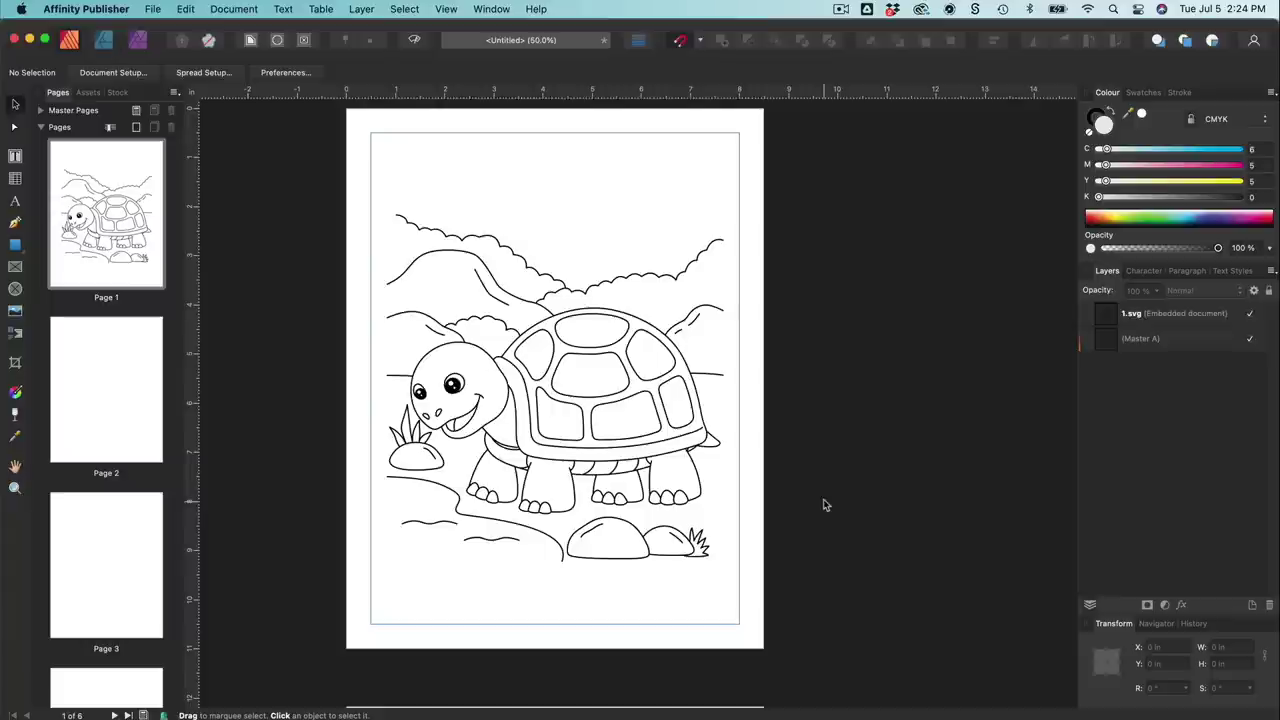
key("super+plus")
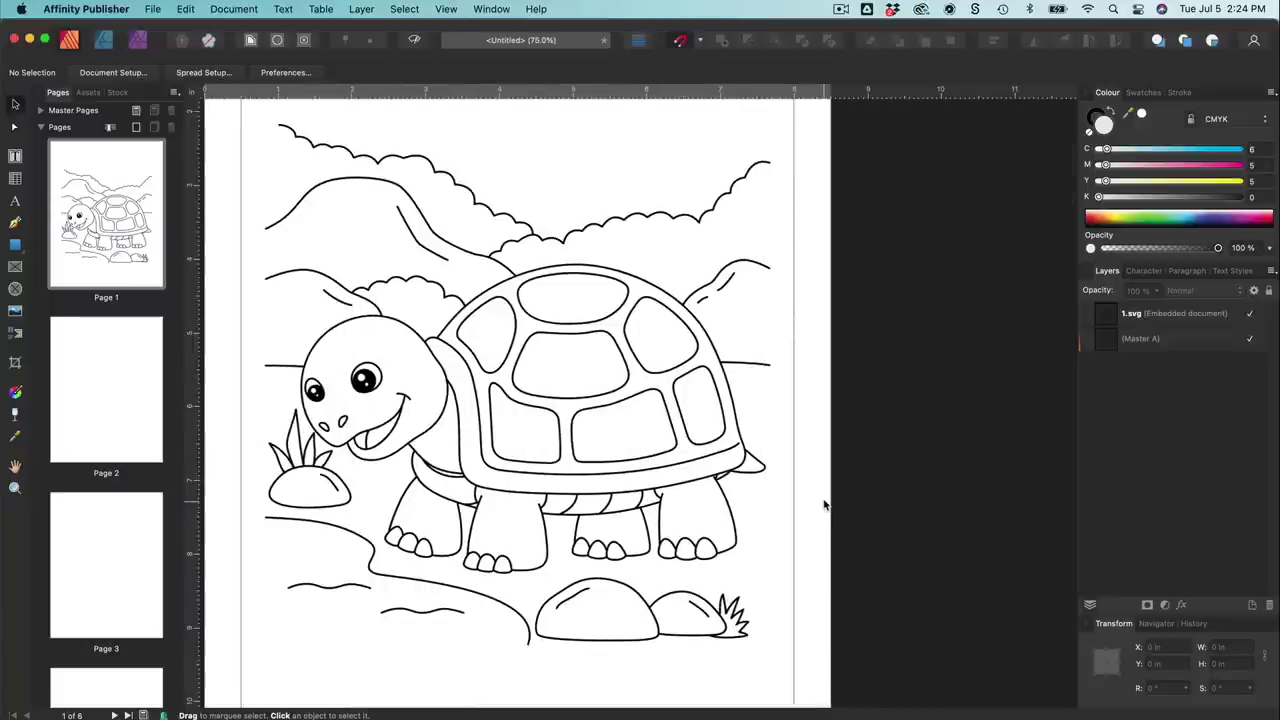
key("super+minus")
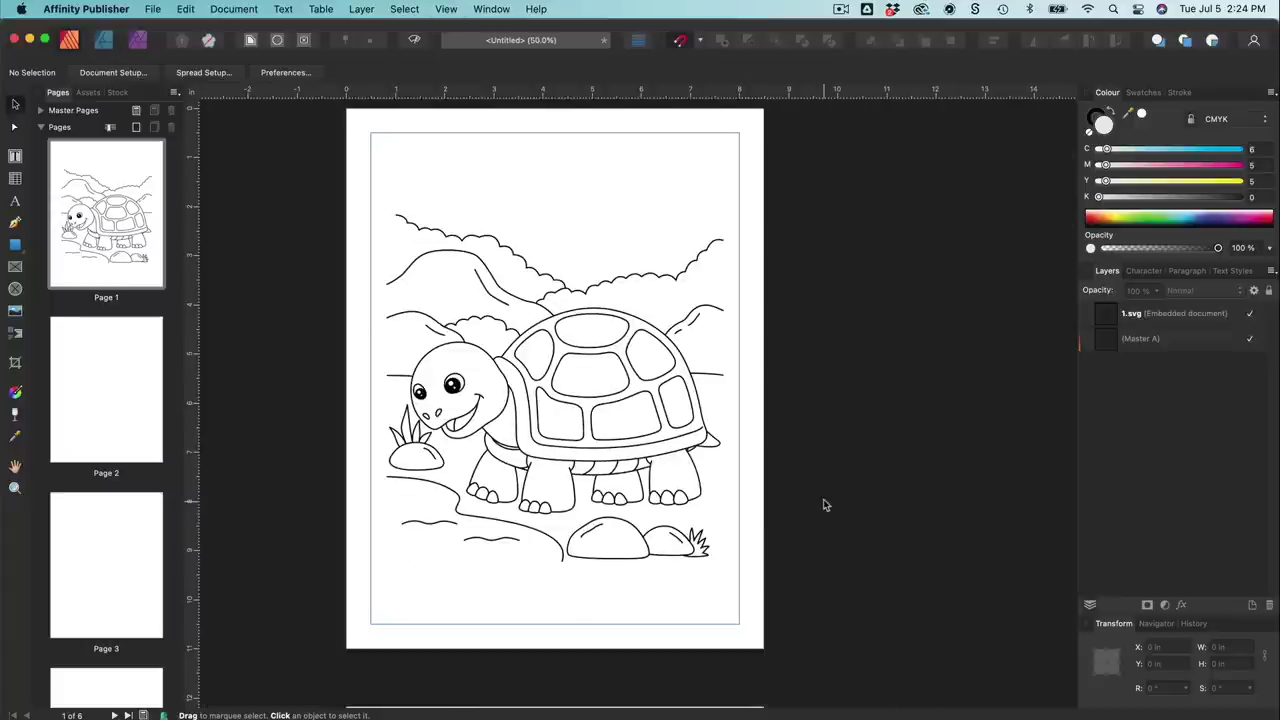
Step: Draw a rectangle with no fill around the turtle from the upper-left margin corner, 7.5 in wide and about 9.29 in high
left_click_drag(12, 248, 80, 247)
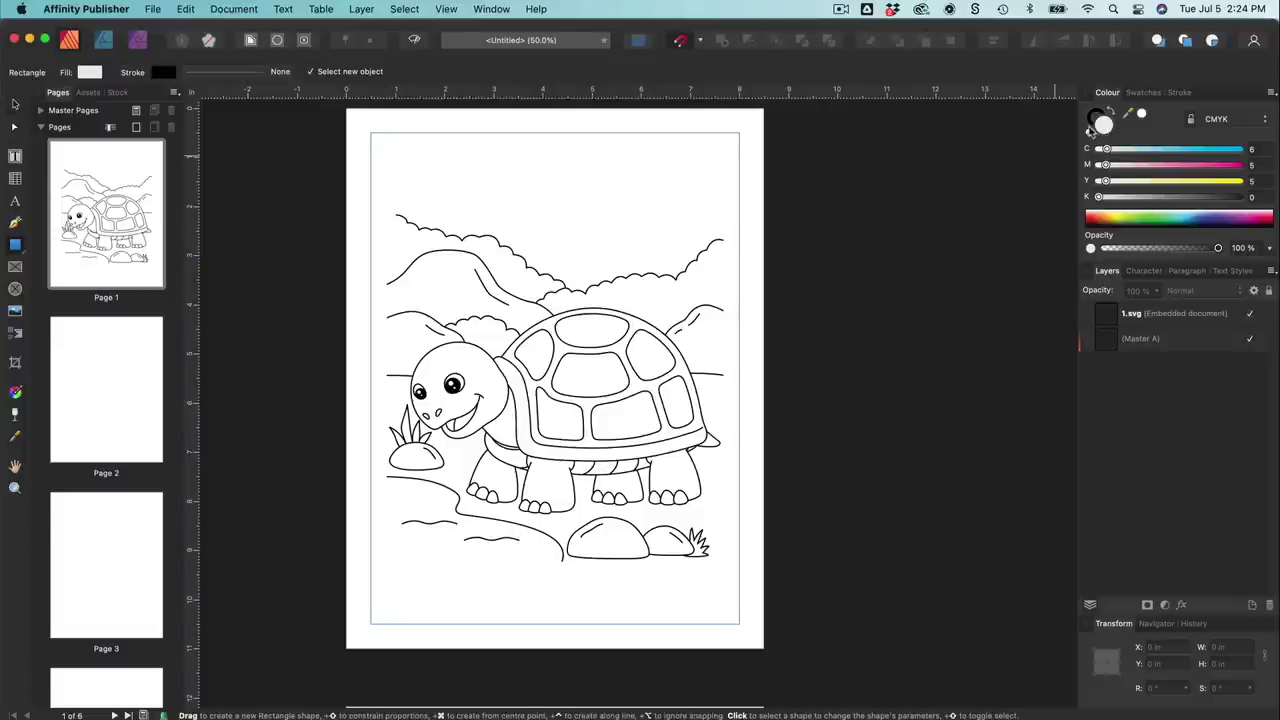
left_click(1090, 133)
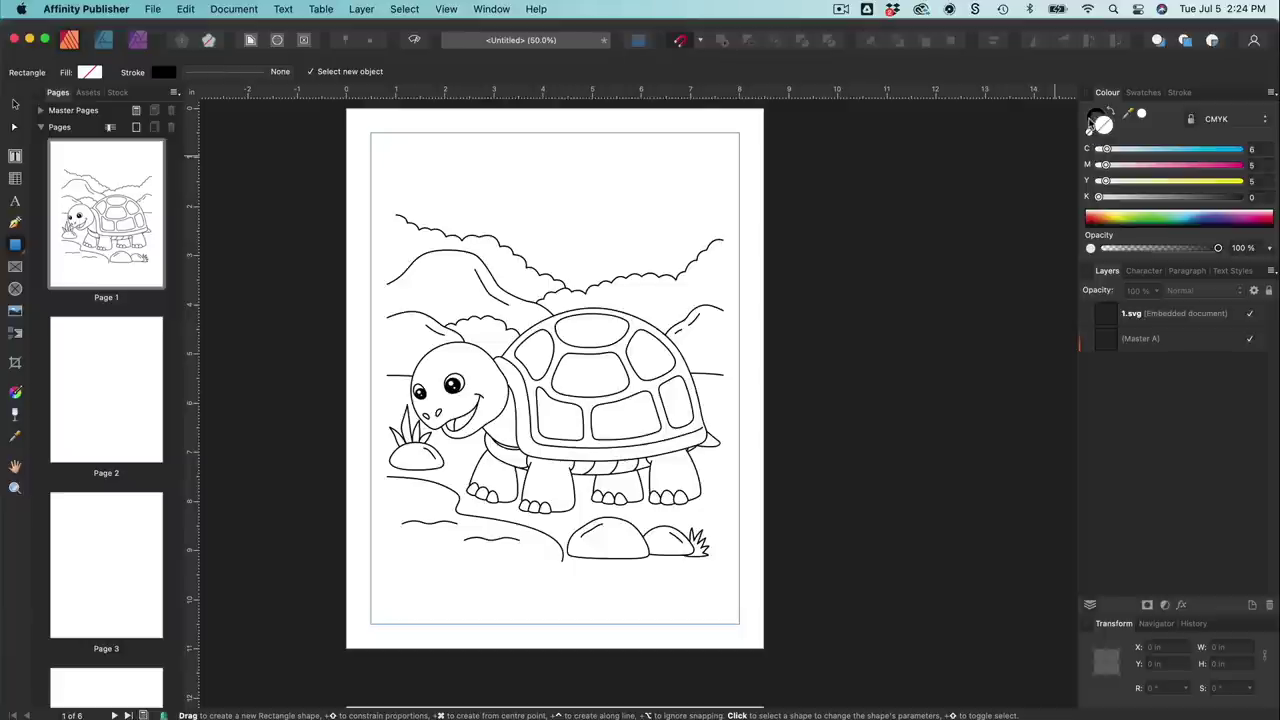
left_click(1093, 121)
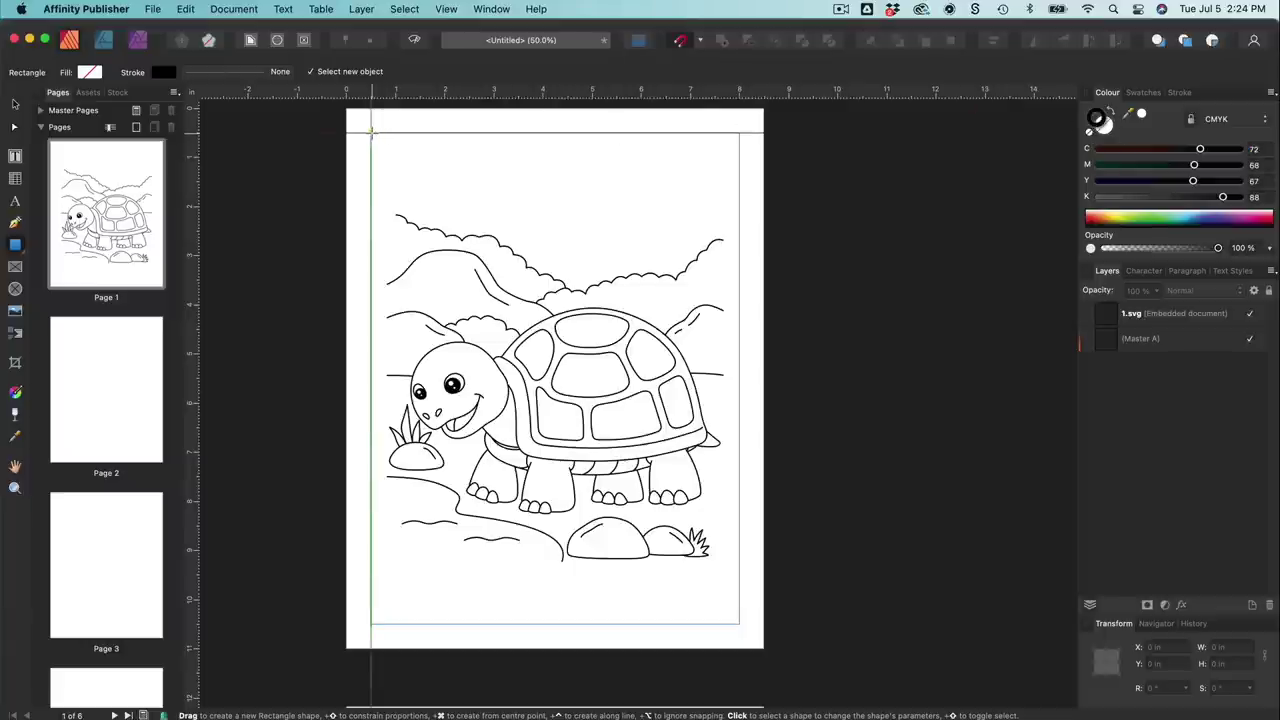
left_click_drag(371, 131, 740, 582)
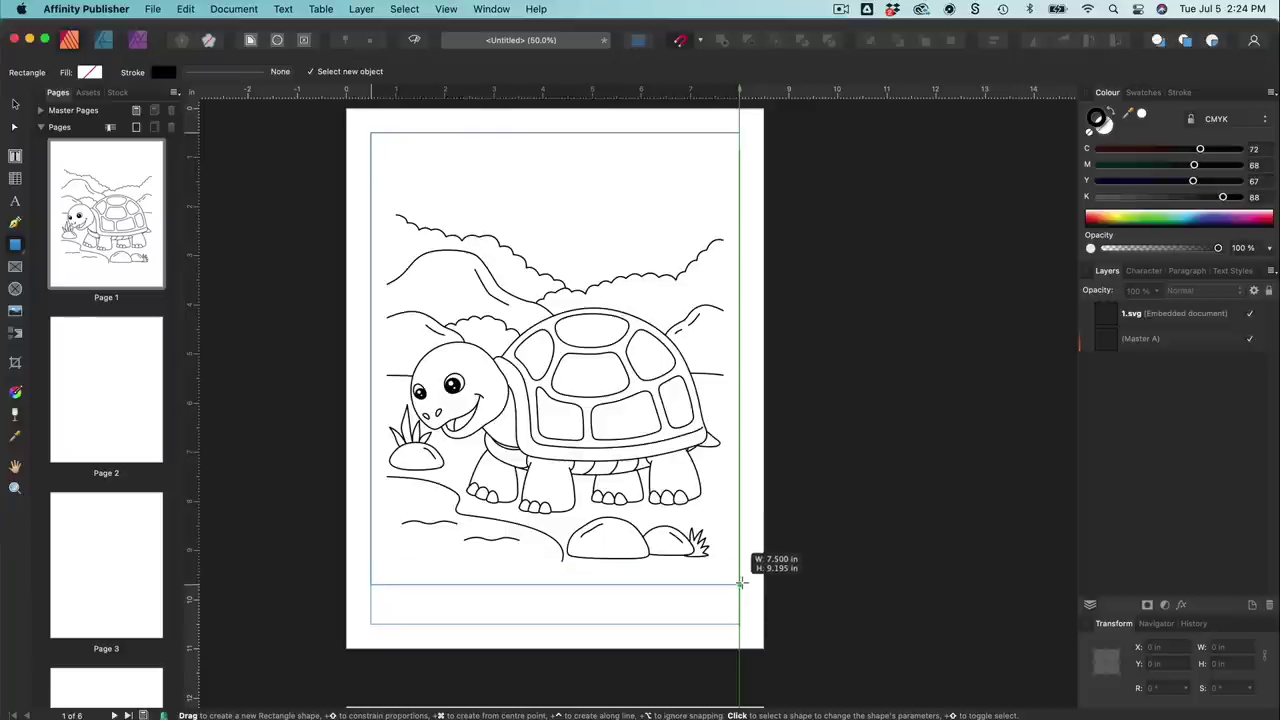
left_click_drag(740, 582, 740, 582)
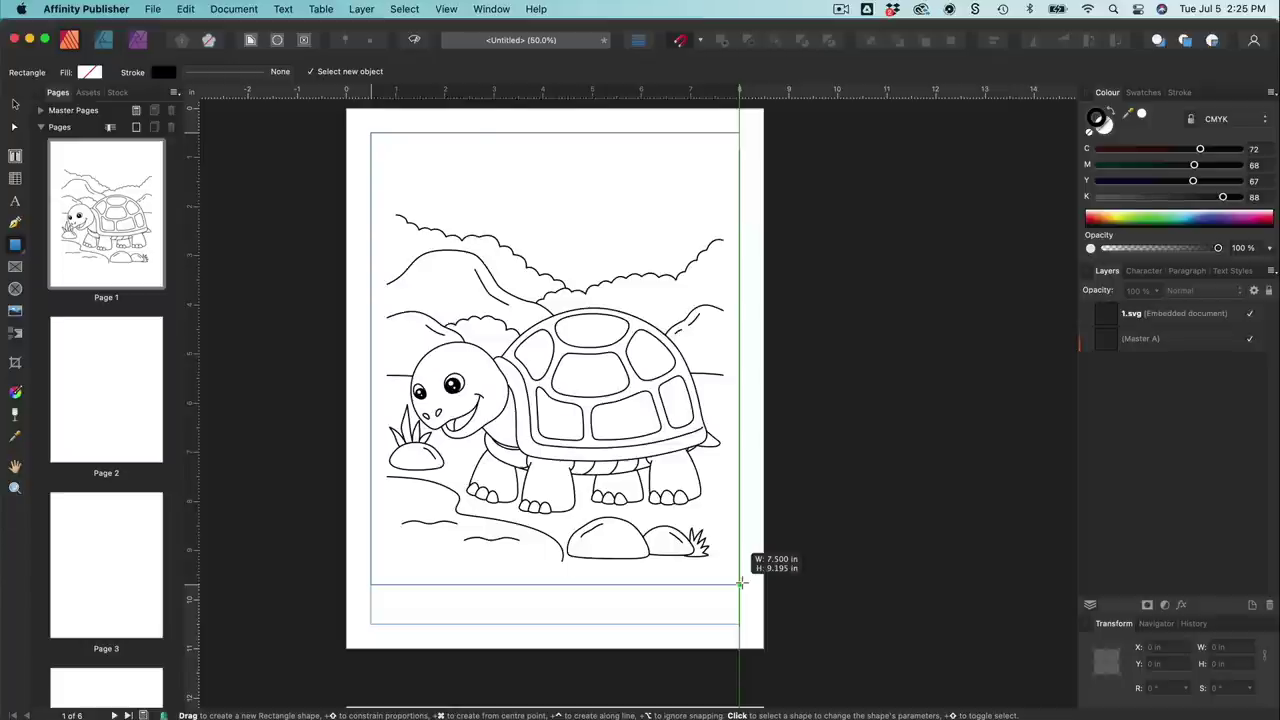
left_click_drag(740, 582, 740, 589)
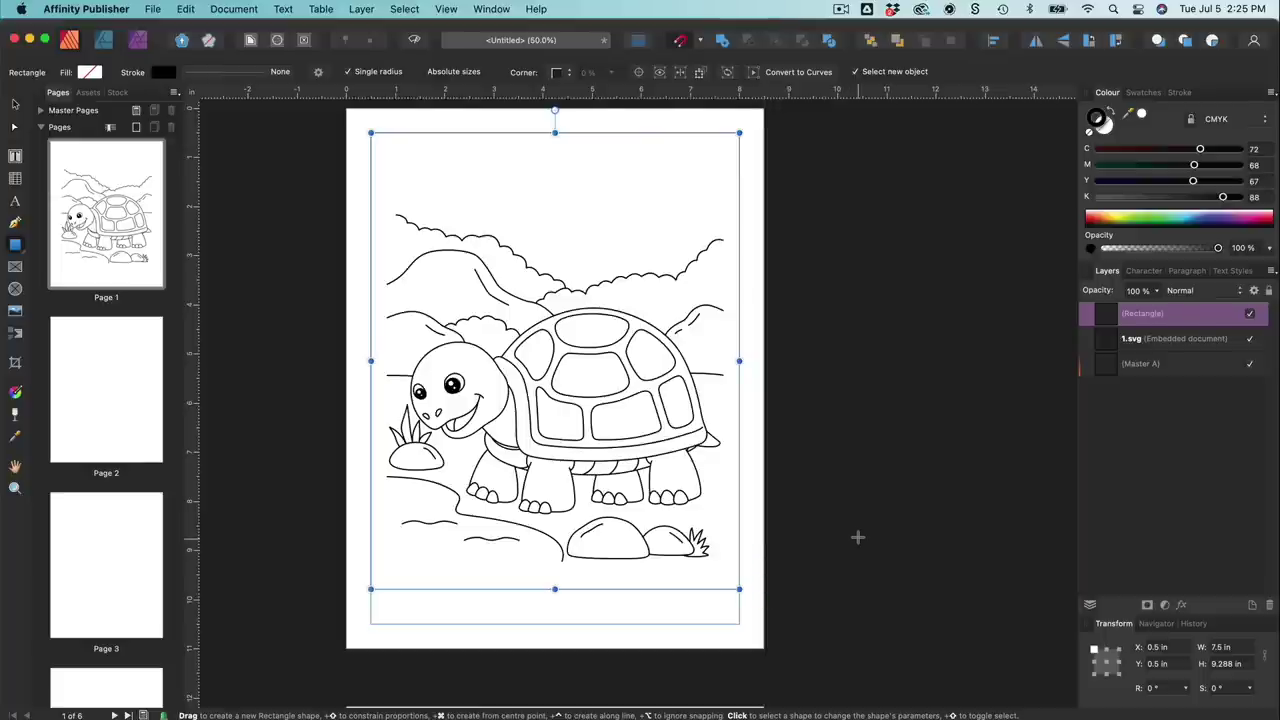
Step: Give the rectangle around the turtle a 1 pt stroke and view the page in preview mode without margins
left_click(1179, 93)
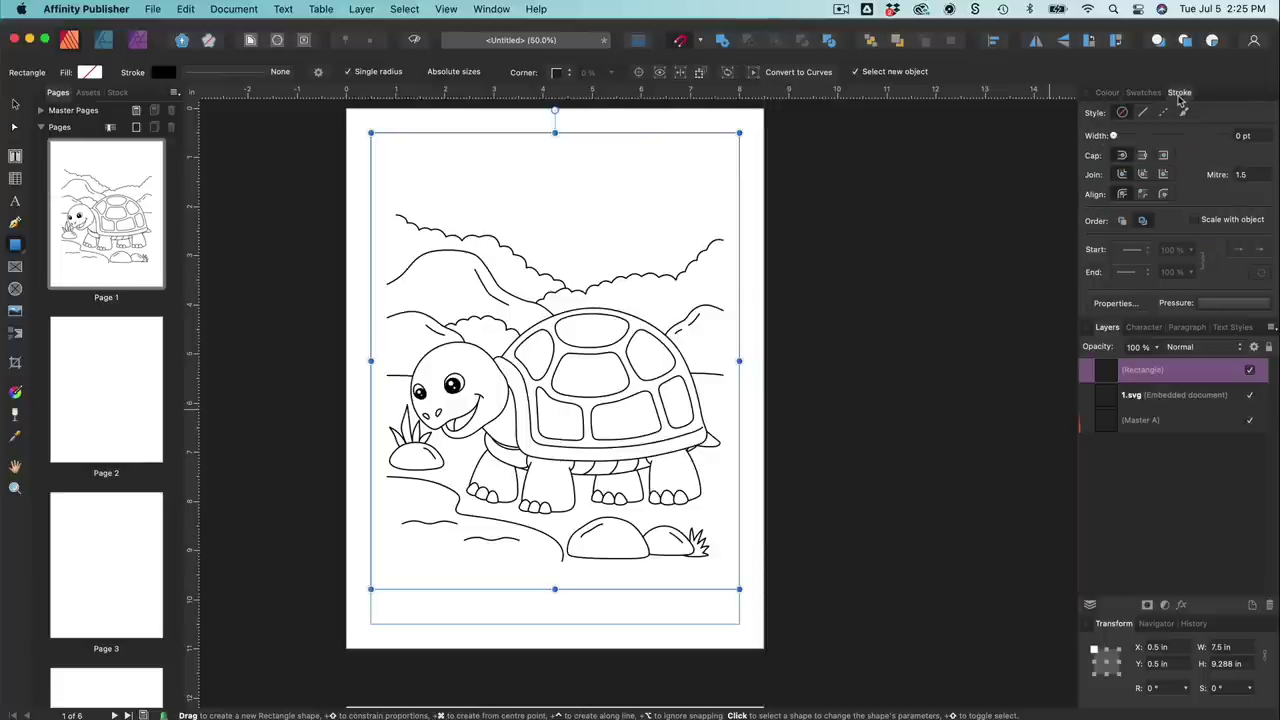
left_click(1251, 134)
type("1")
key("Return")
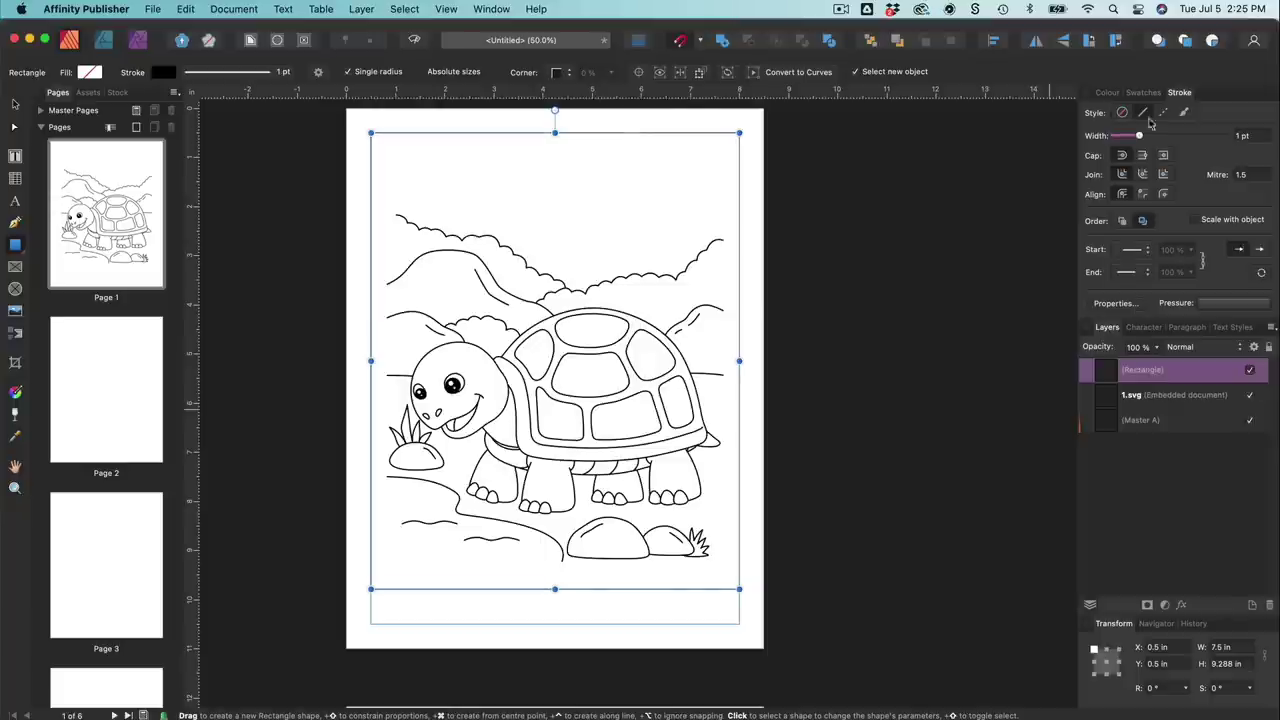
key("v")
left_click(784, 176)
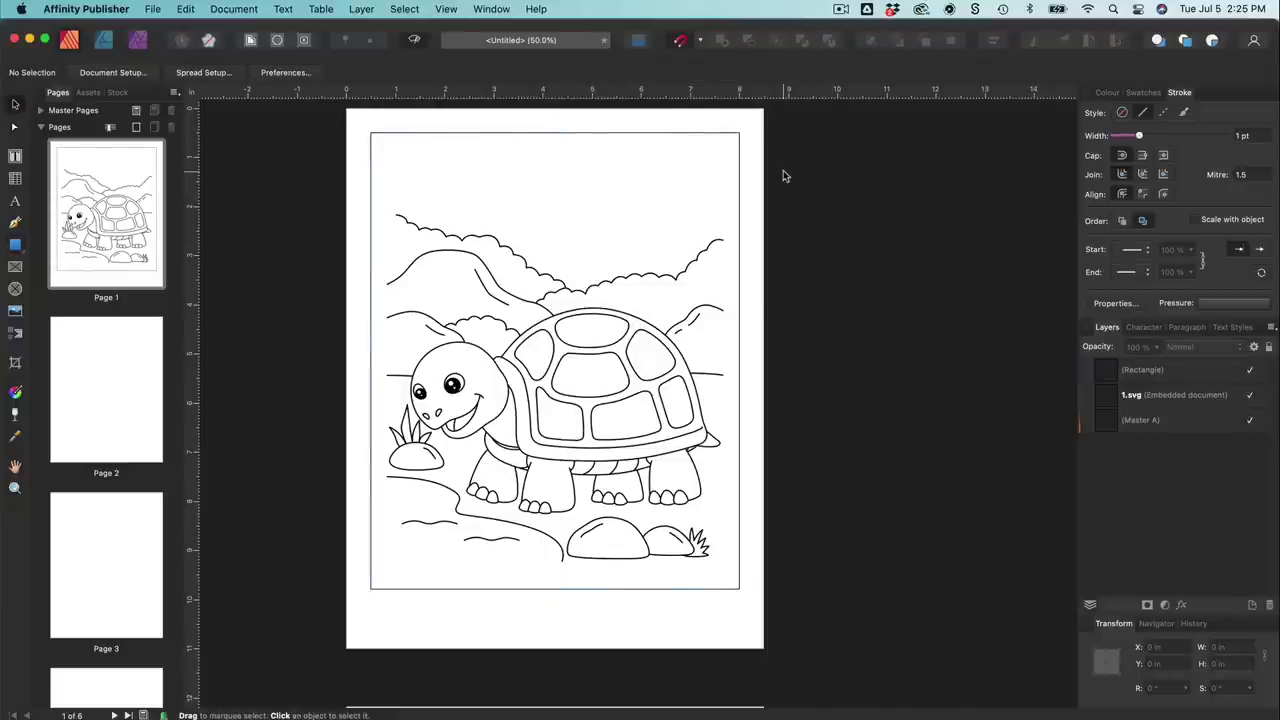
Step: Increase the stroke width of the rectangle around the turtle to 2 pt
key("super+plus")
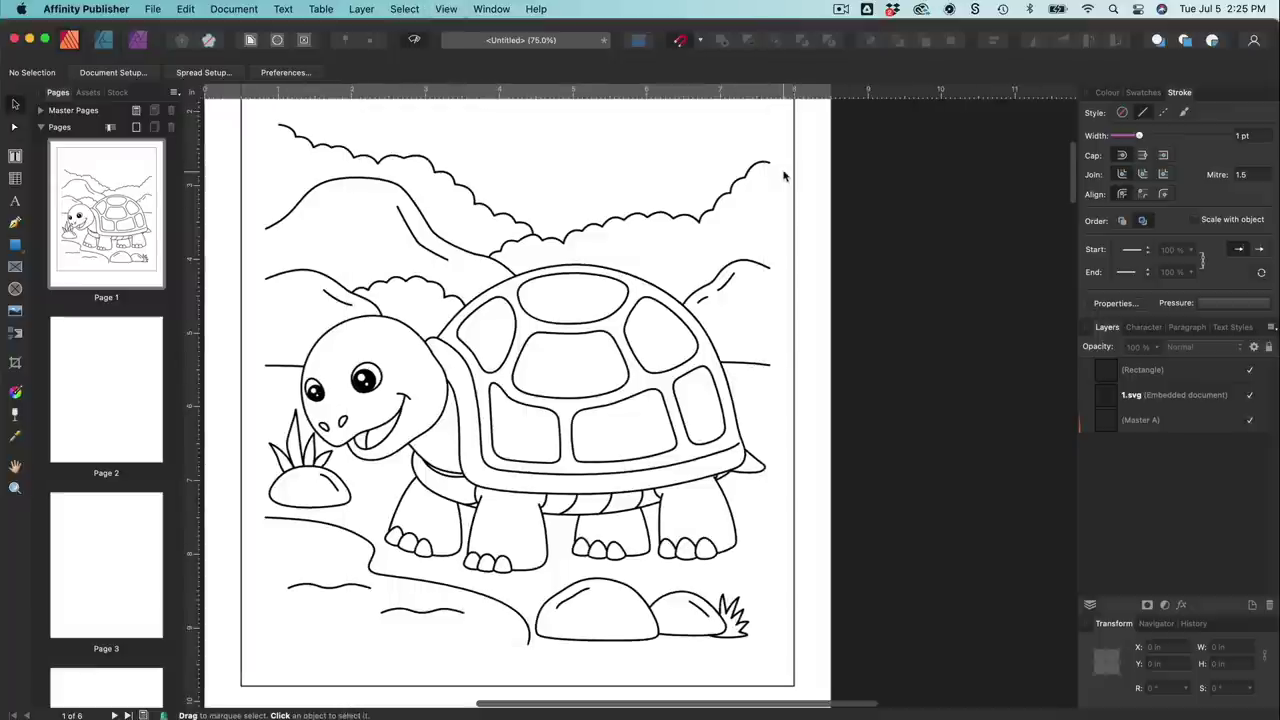
left_click(796, 176)
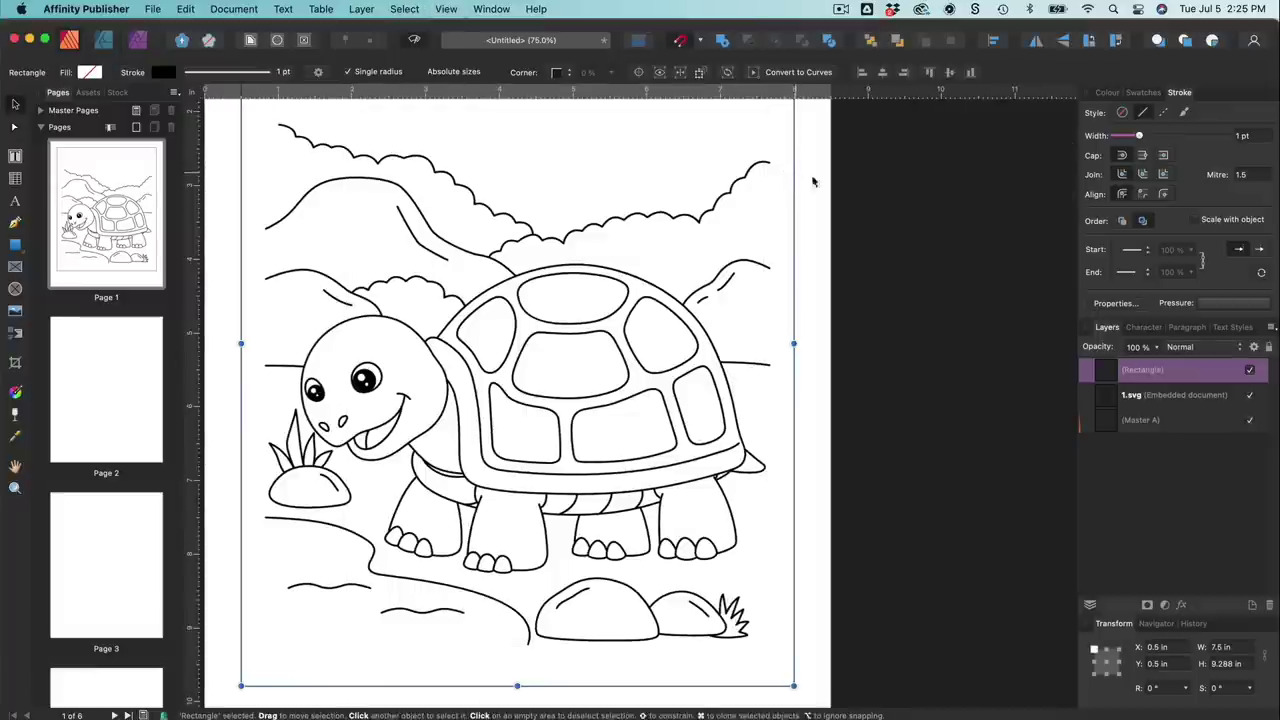
left_click(1257, 135)
type("2")
key("Return")
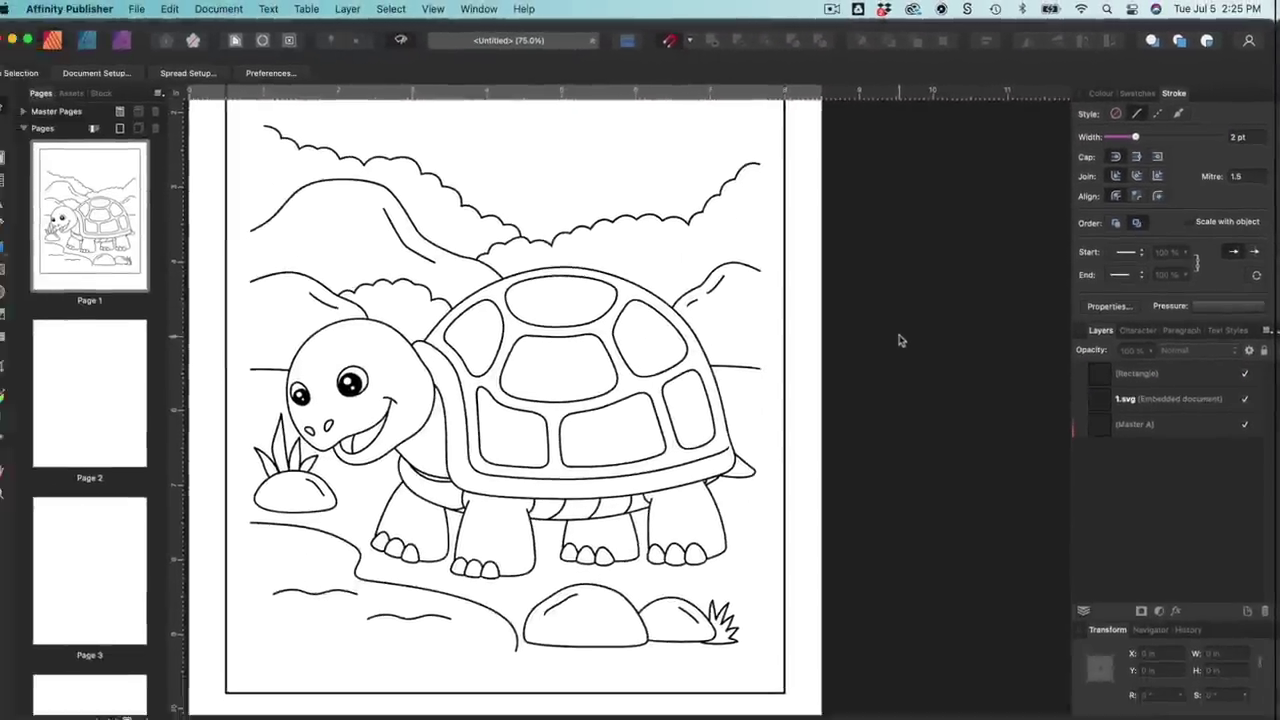
Step: Enlarge the turtle graphic to about 8.13 in wide so its background lines reach the rectangle's edges
scroll(784, 386, "up", 5)
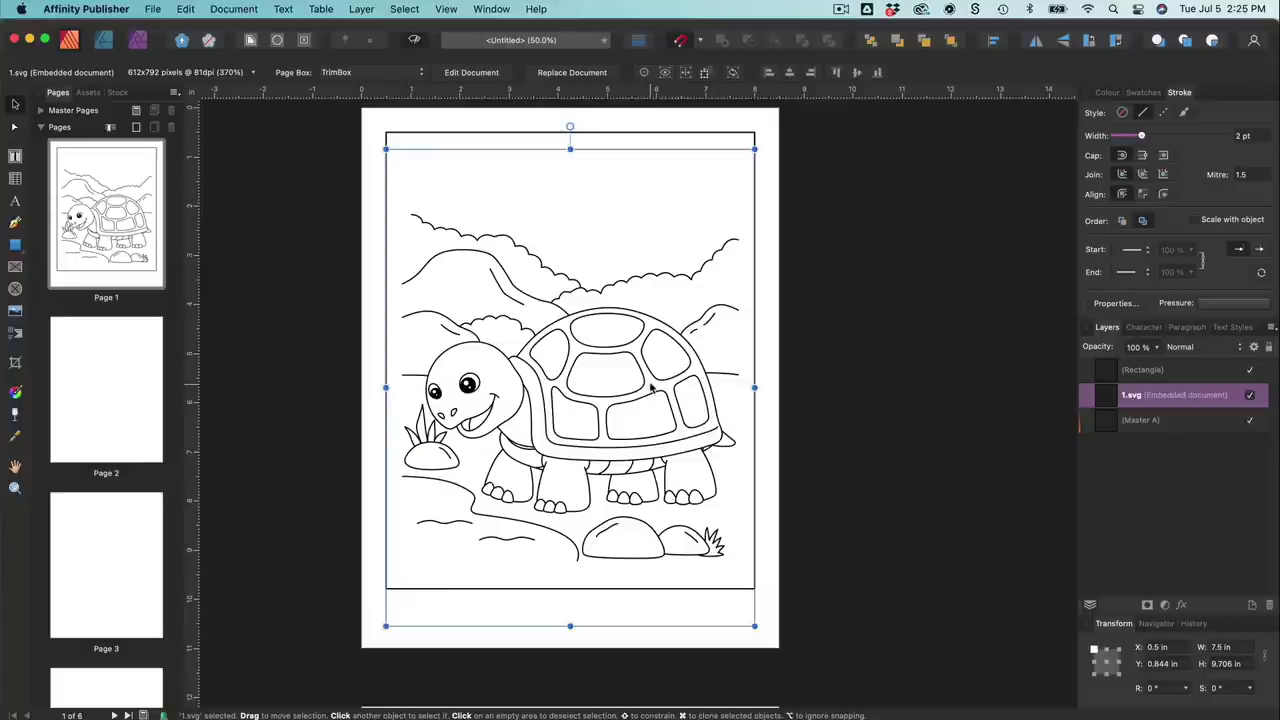
left_click_drag(607, 362, 595, 361)
left_click_drag(741, 623, 768, 659)
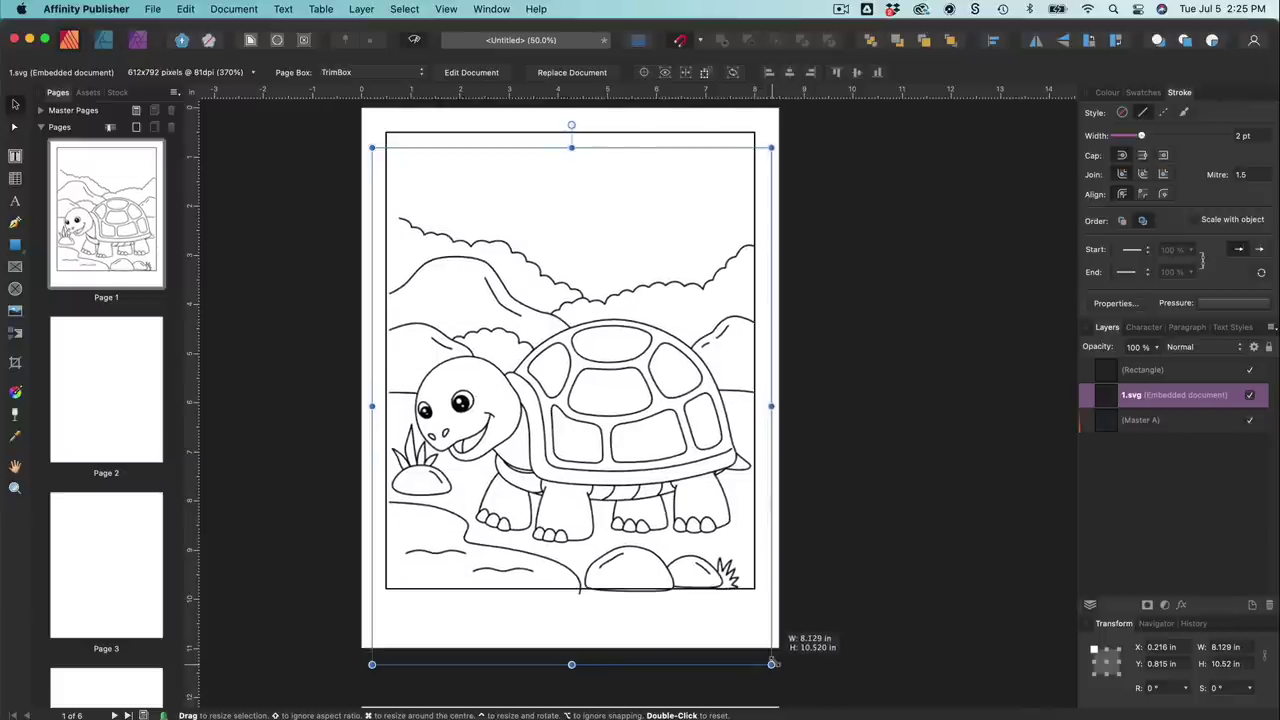
Step: Rename the rectangle's layer as Border
left_click(1147, 372)
double_click(1147, 372)
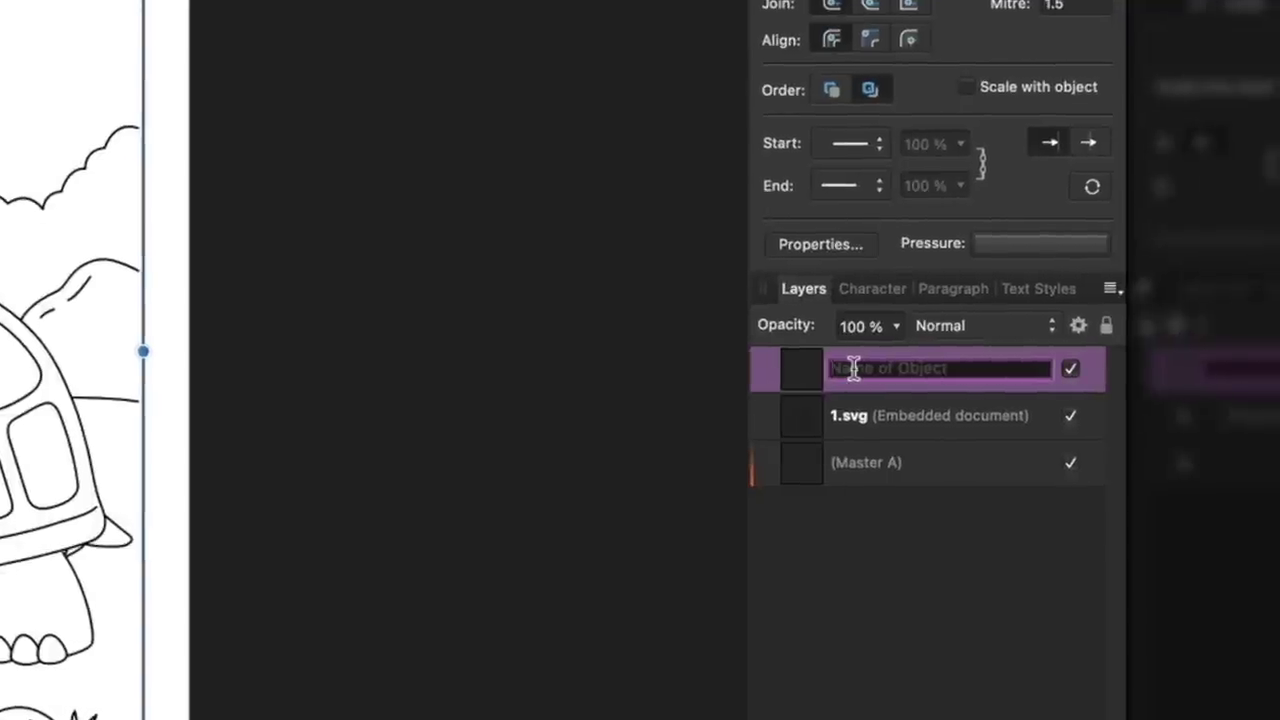
type("Border")
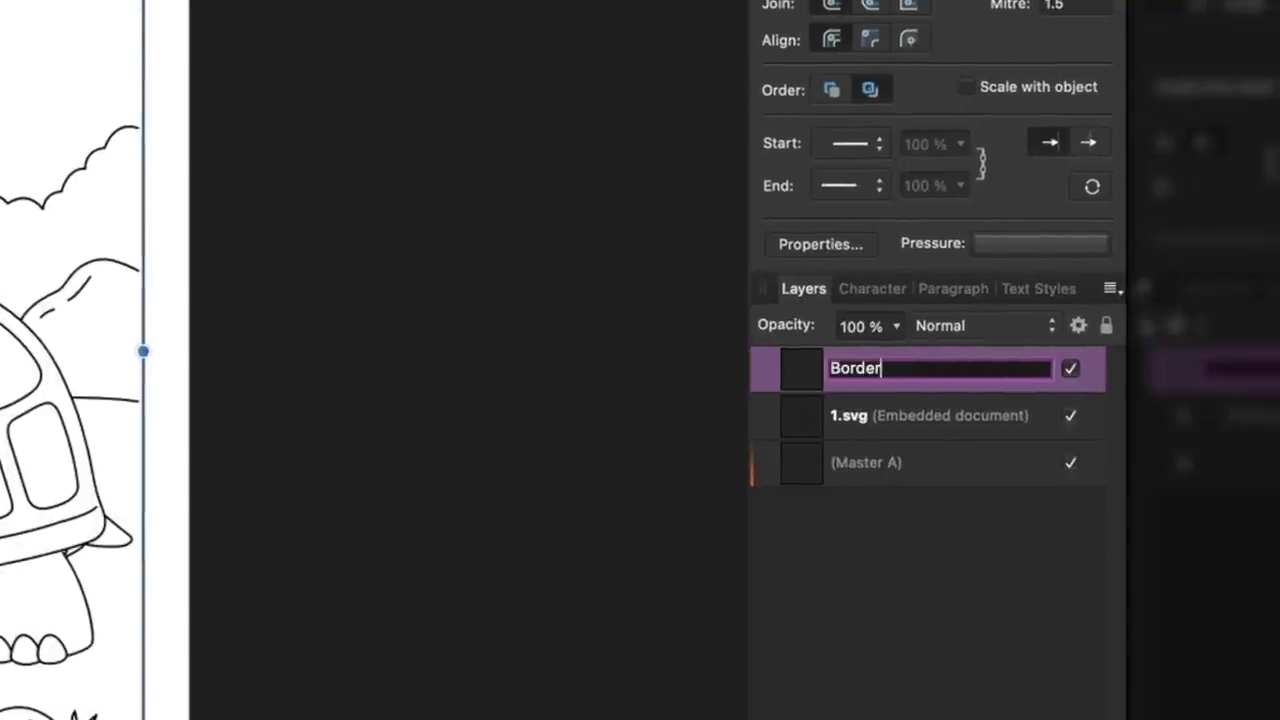
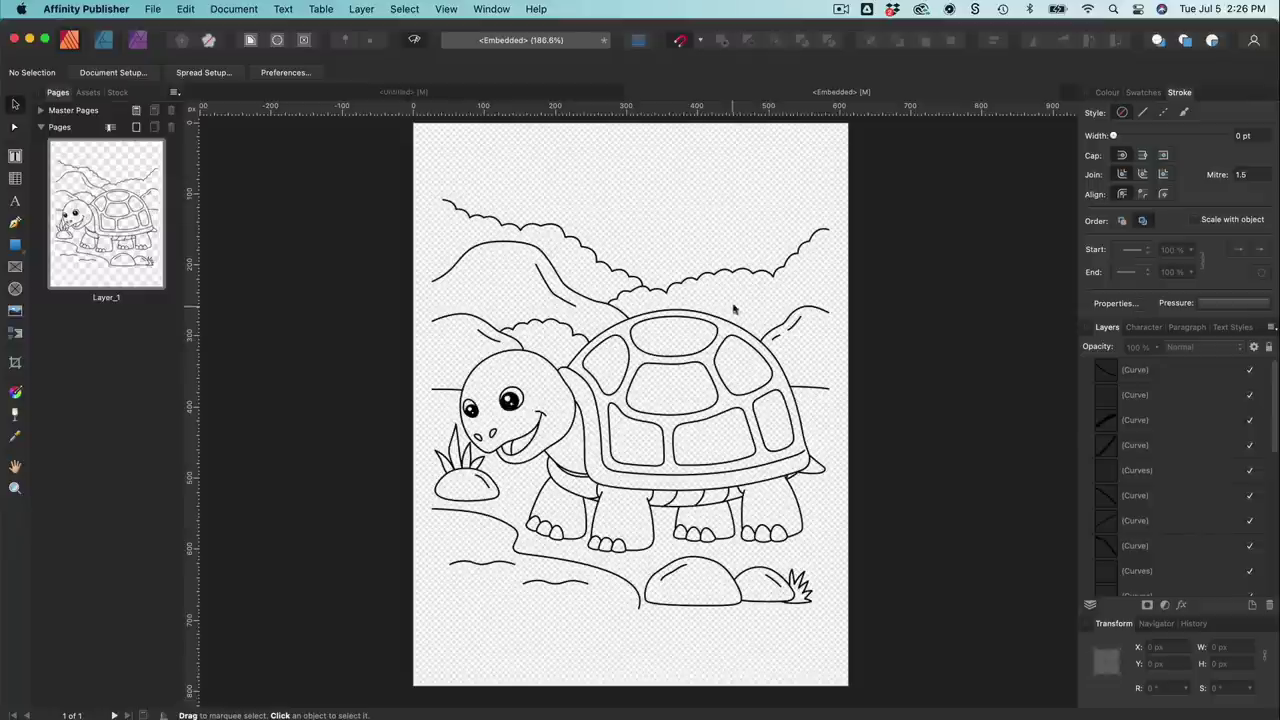
Step: In the embedded turtle document, select the main outline curves and delete the nodes forming the tree line on the right side
left_click(745, 272)
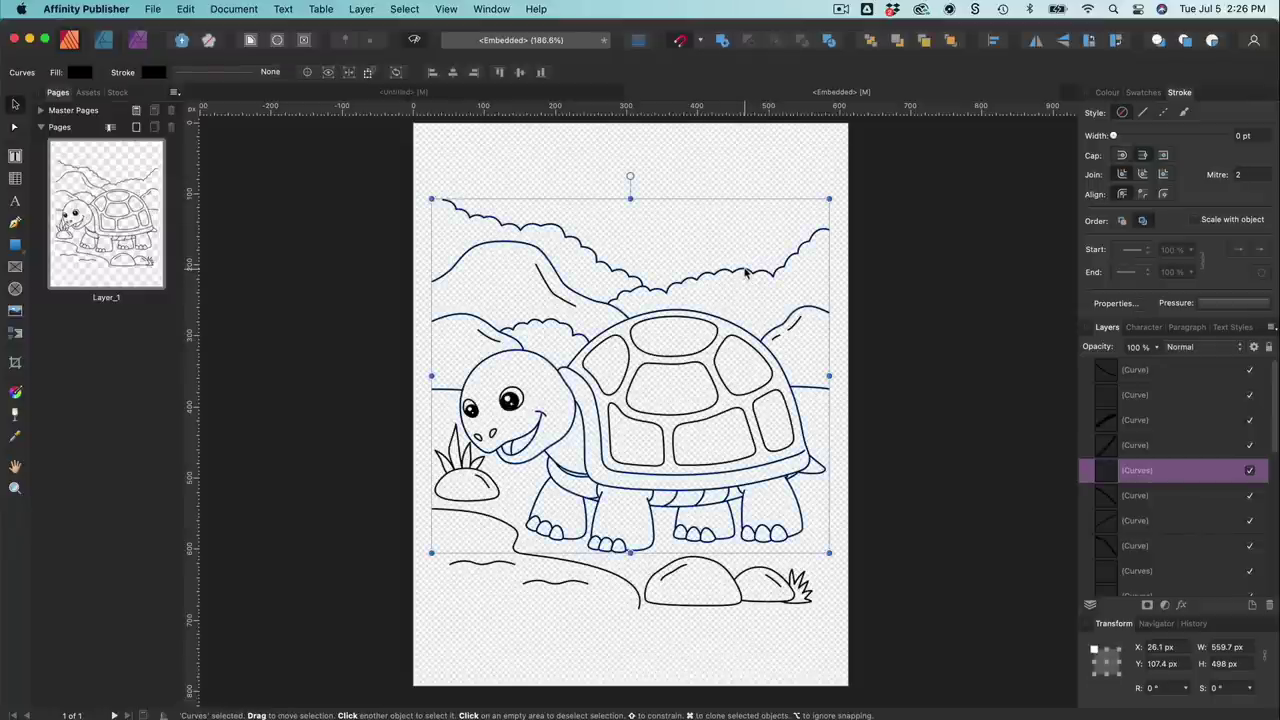
key("a")
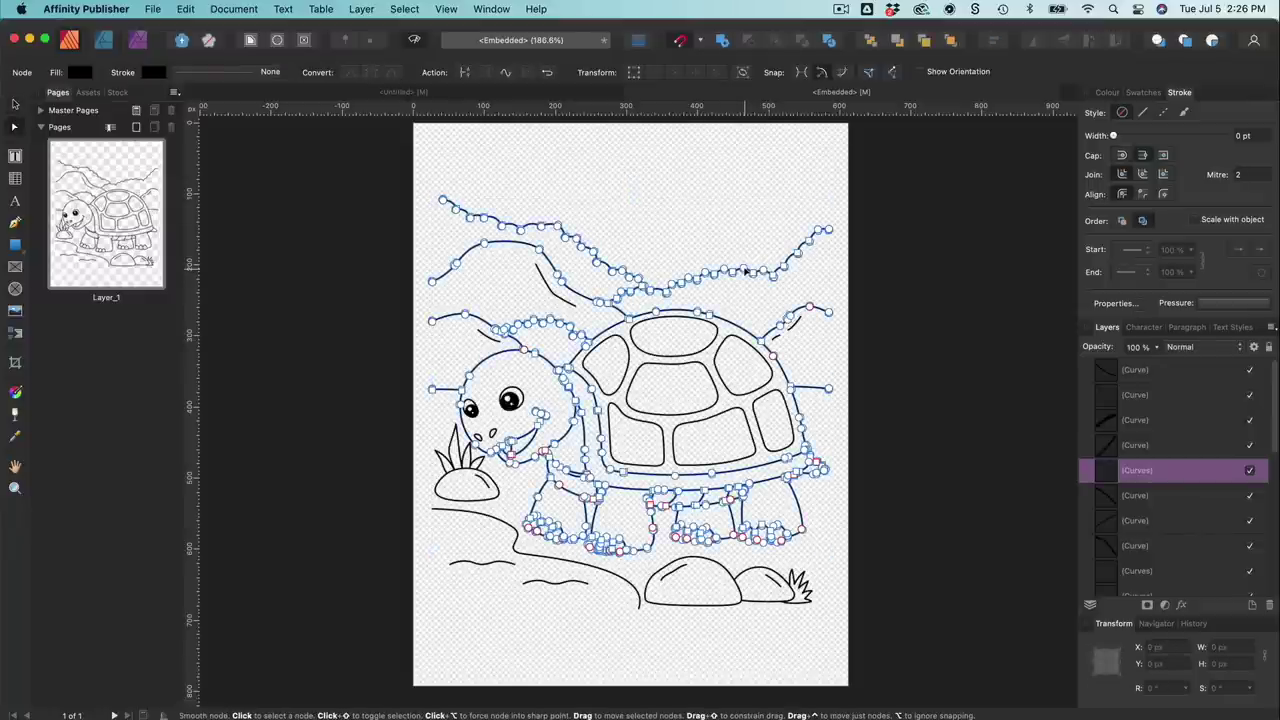
scroll(745, 272, "right", 5)
scroll(745, 272, "up", 2)
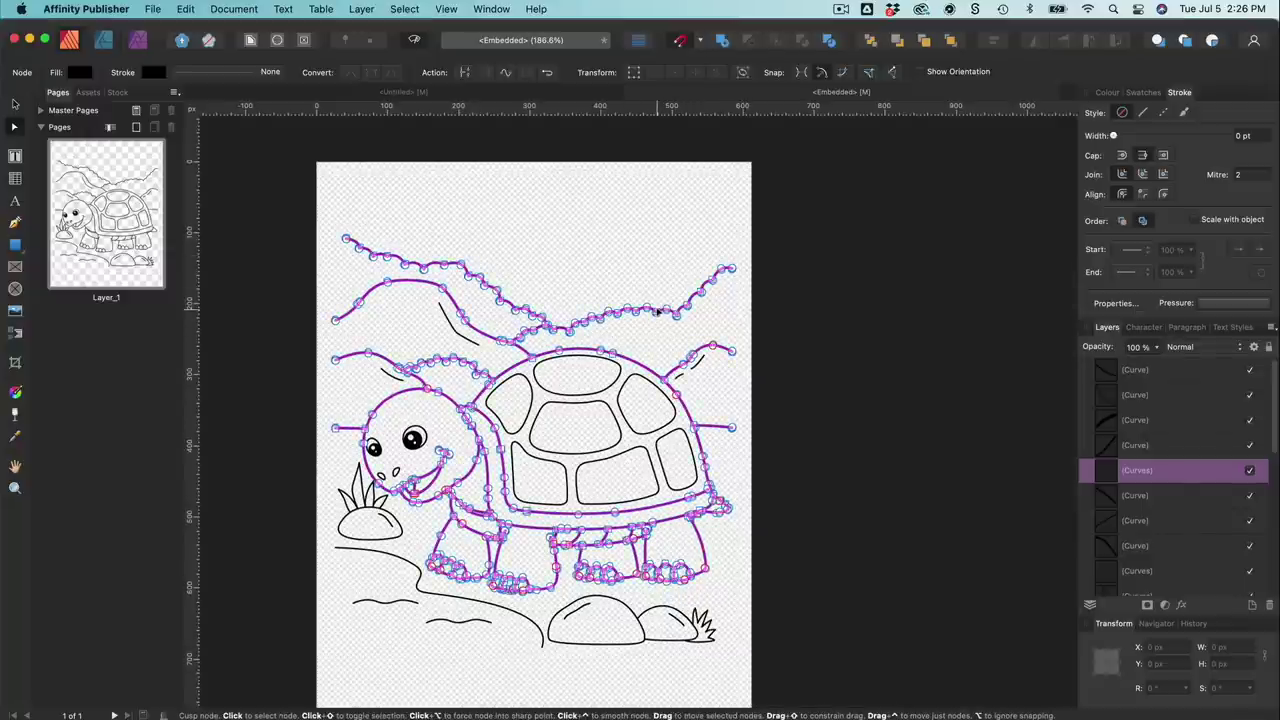
key("super+equal")
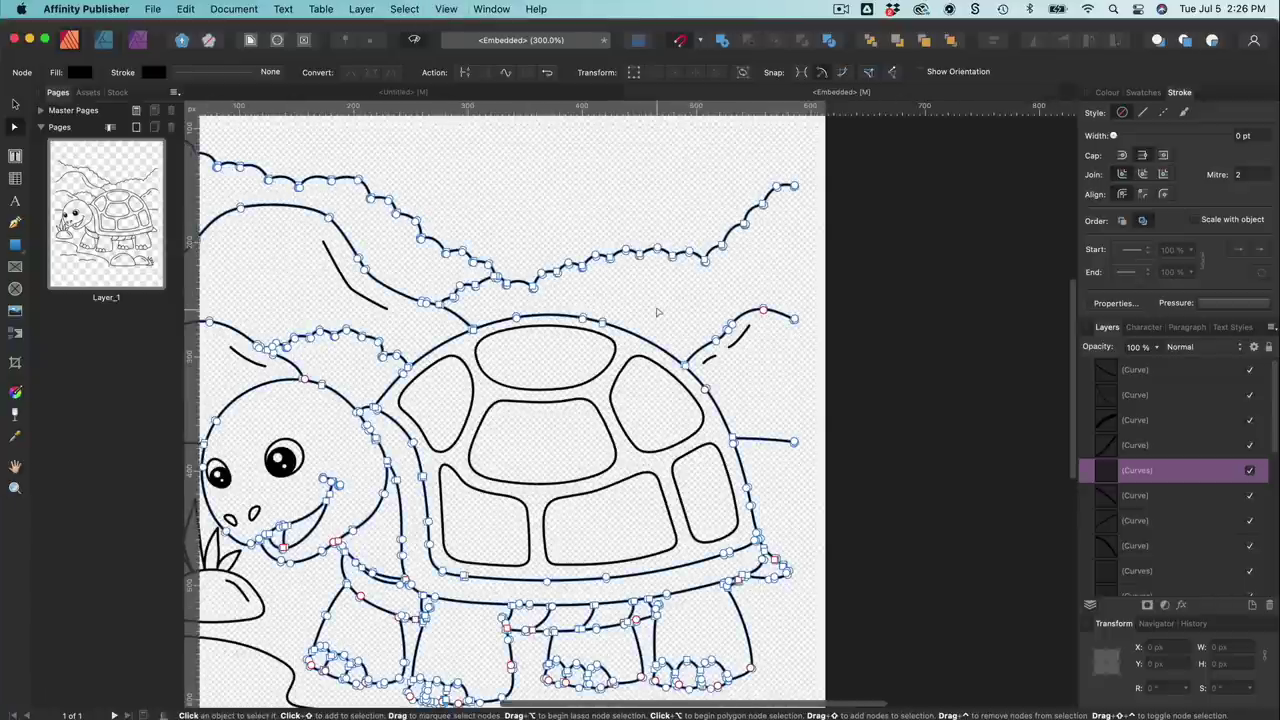
scroll(657, 313, "up", 4)
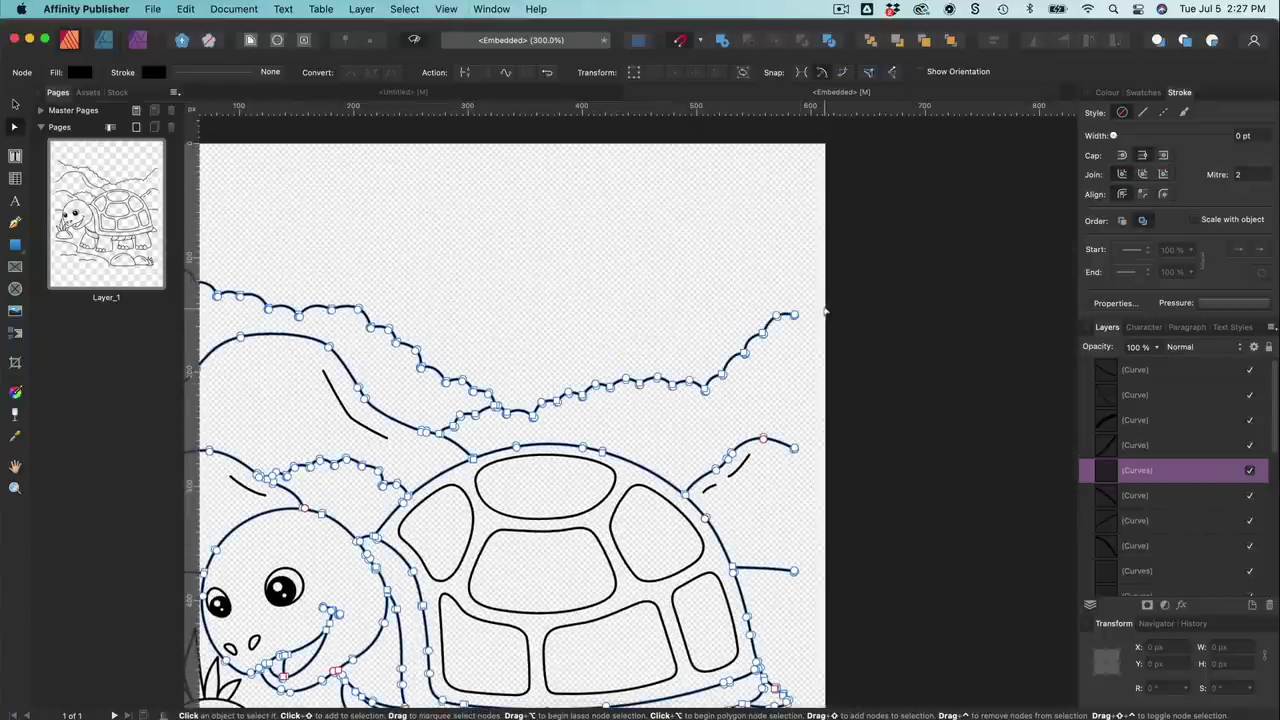
left_click_drag(817, 323, 672, 350)
left_click_drag(525, 298, 816, 426)
key("Delete")
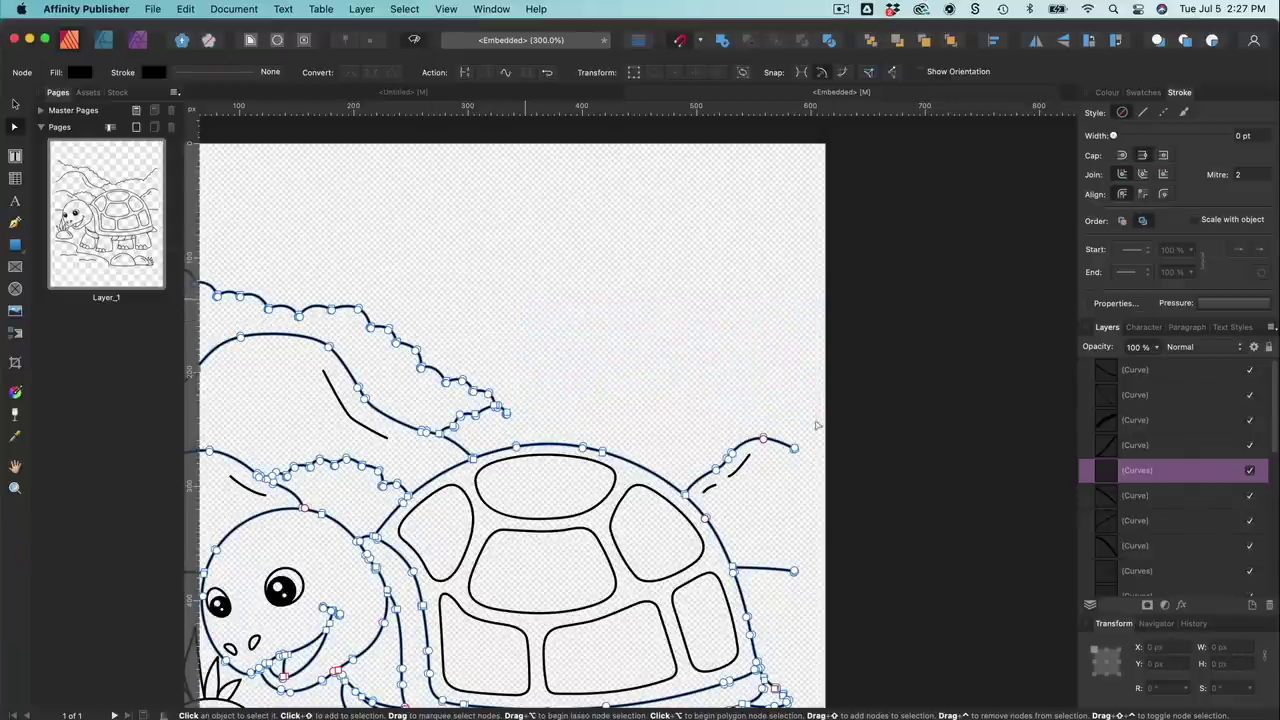
Step: Delete the outline nodes forming the start of the tree line above the large left hill
scroll(816, 426, "left", 5)
left_click_drag(316, 250, 560, 316)
key("Delete")
Step: Delete the remaining tree line nodes between the large left hill and the turtle's shell
scroll(521, 311, "down", 2)
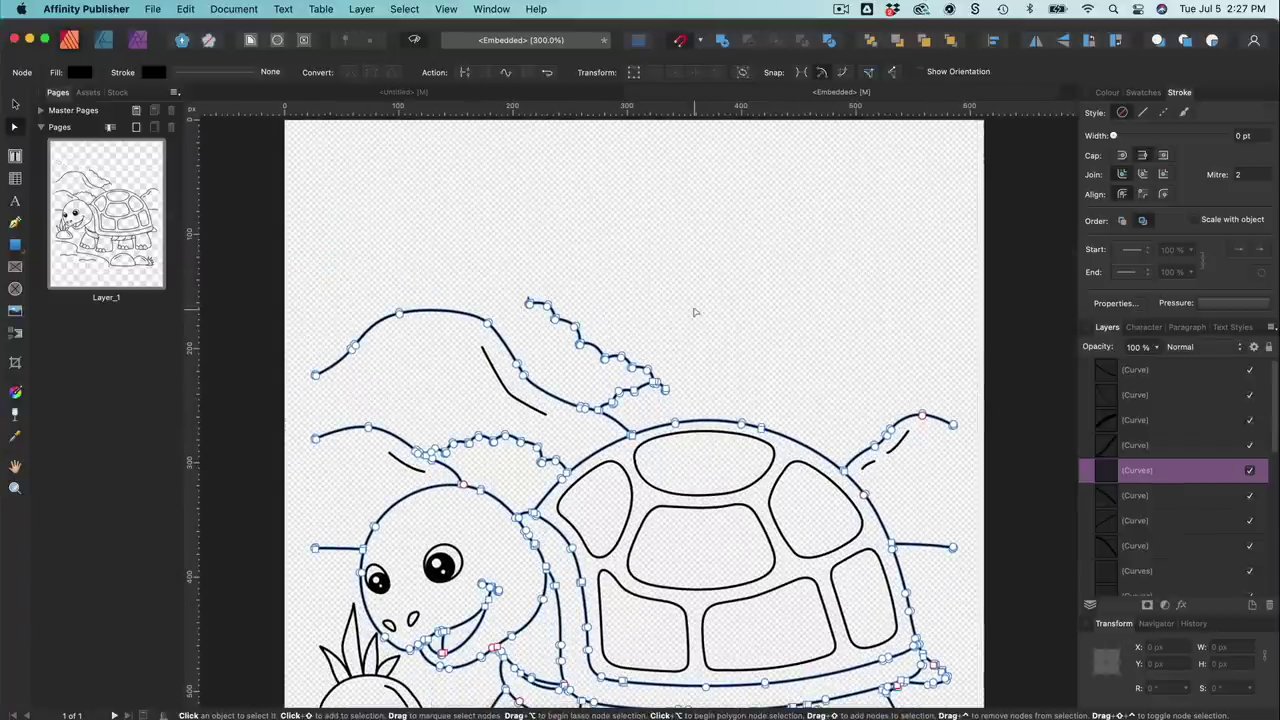
scroll(695, 312, "down", 3)
scroll(695, 312, "right", 2)
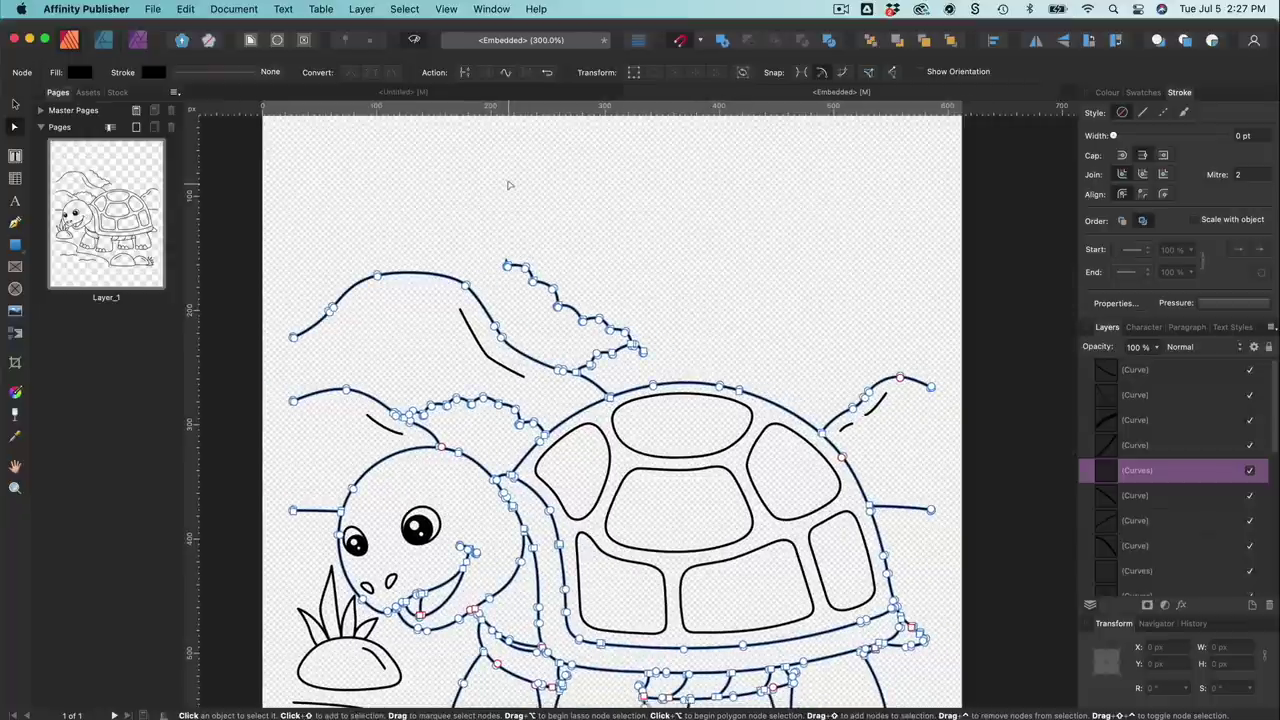
scroll(620, 277, "down", 3)
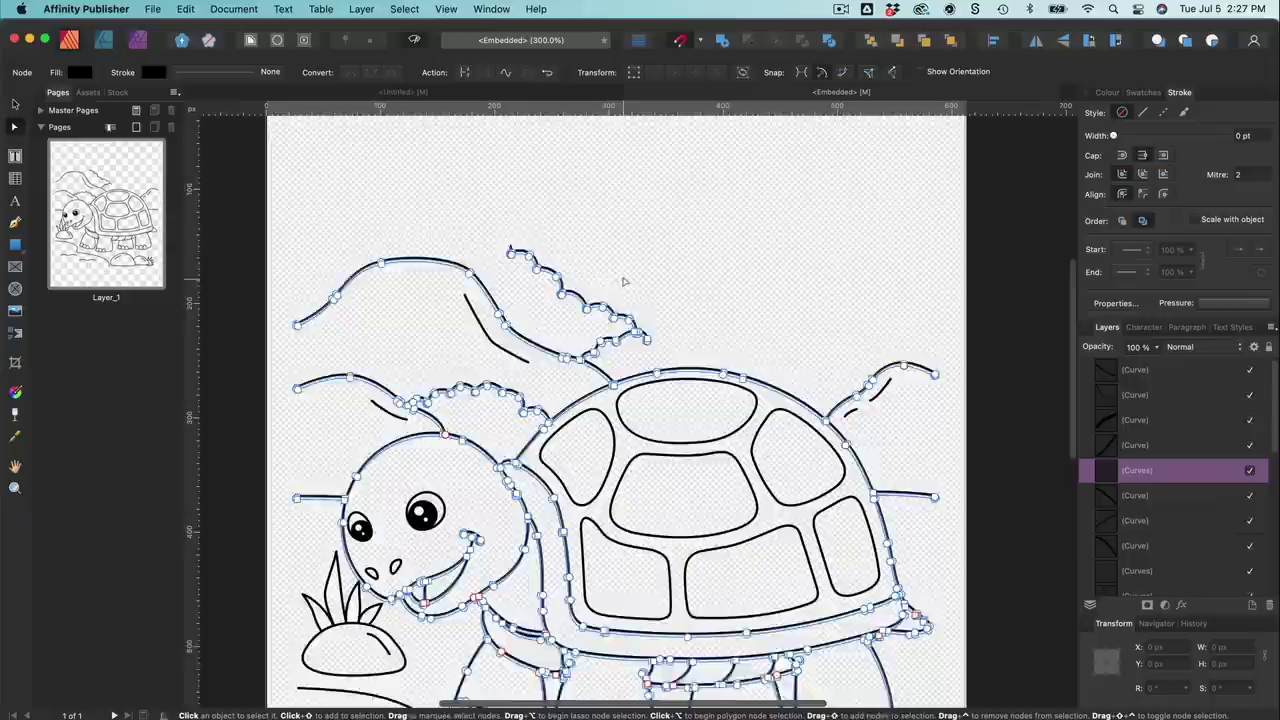
left_click_drag(496, 199, 648, 263)
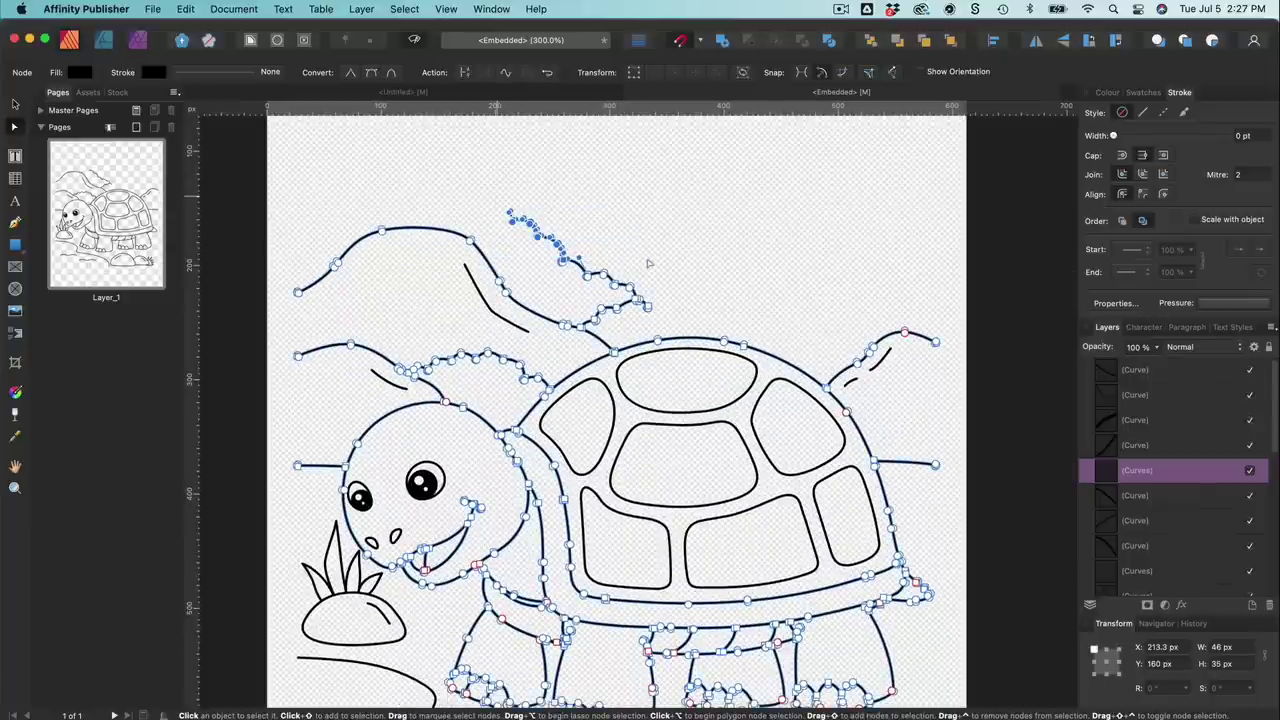
key("Delete")
key("Delete")
left_click_drag(593, 281, 673, 317)
key("Delete")
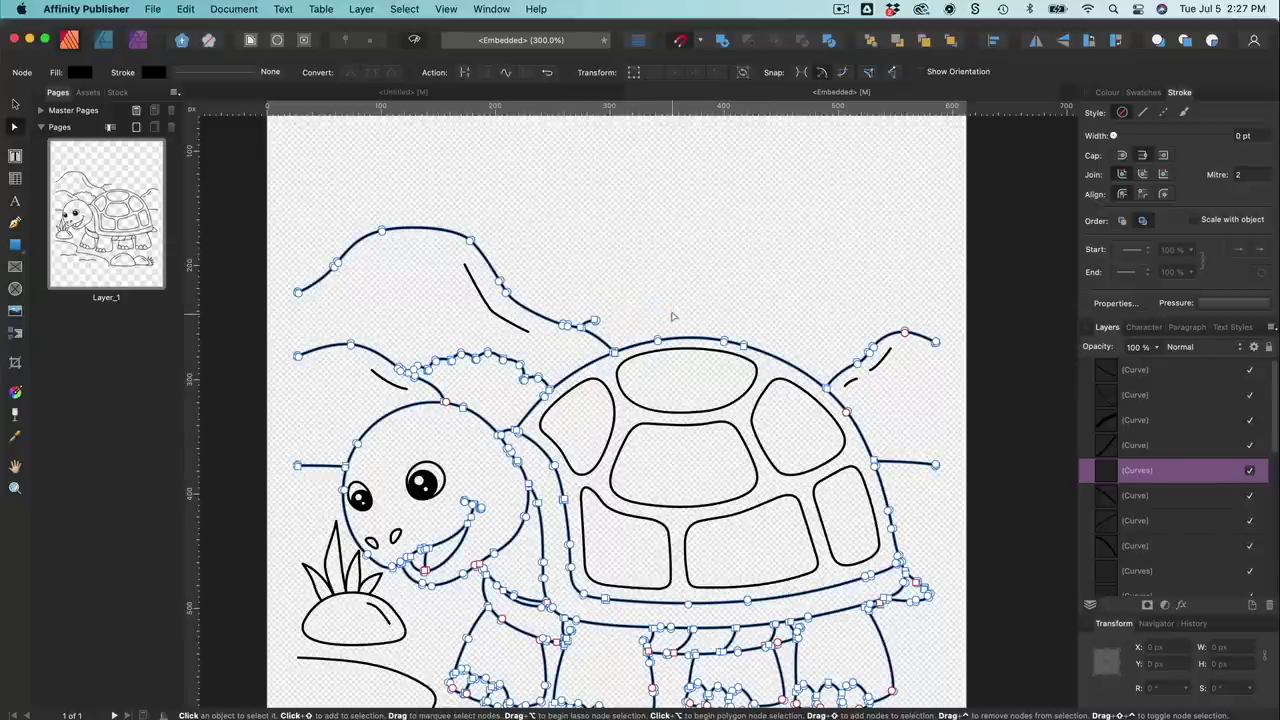
left_click_drag(586, 305, 834, 474)
key("Delete")
Step: Flatten the leftover bump on the left hill's line near the shell by pulling in its two curve handles
left_click(671, 283)
key("z")
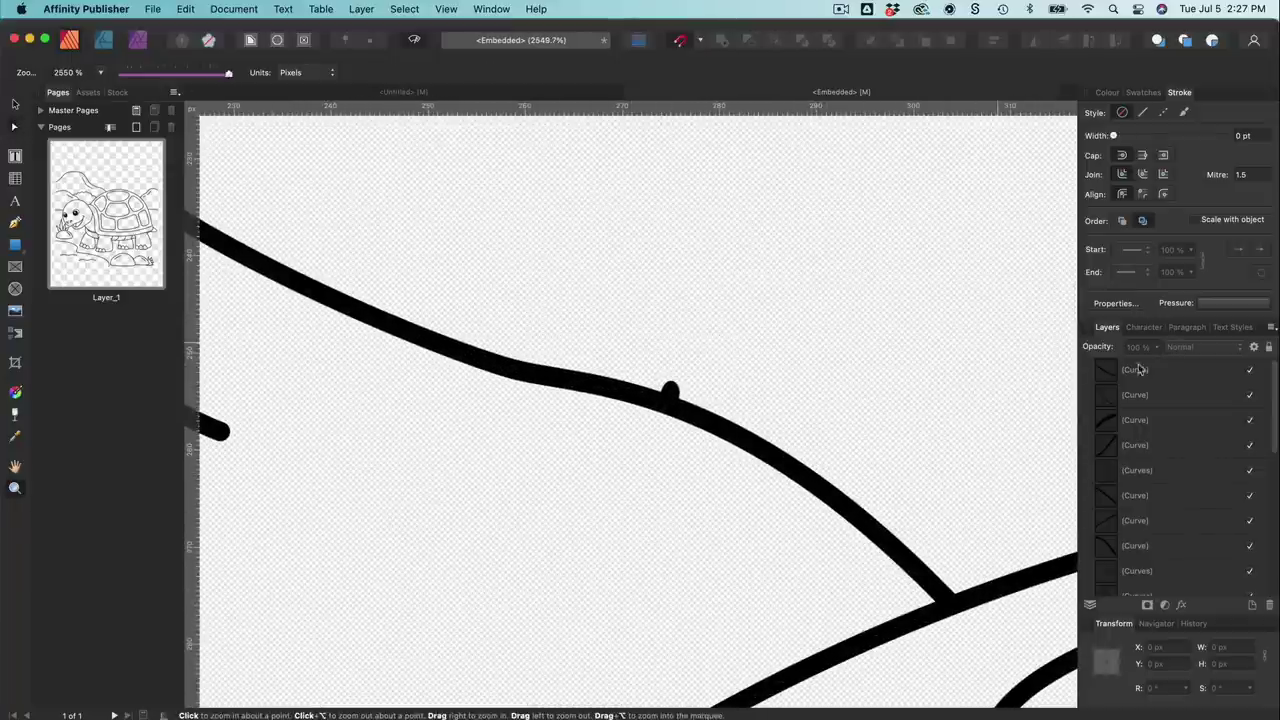
left_click(674, 390)
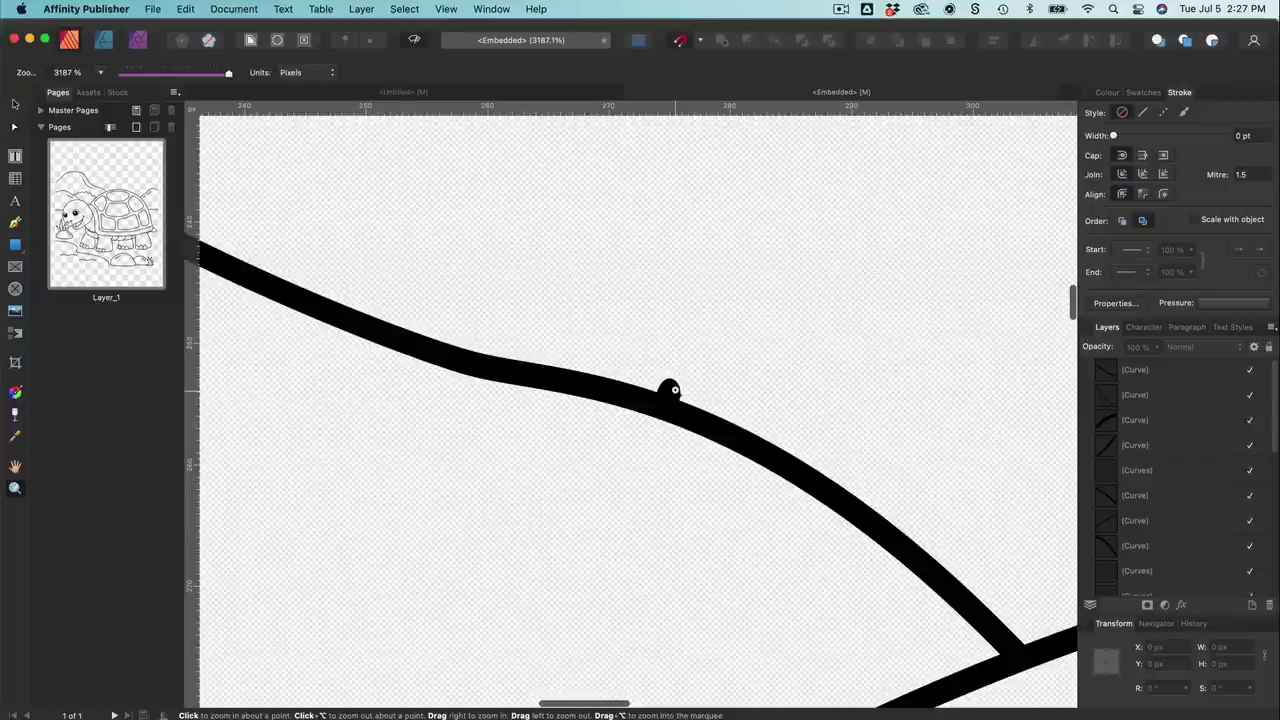
key("a")
left_click(668, 380)
left_click_drag(666, 370, 666, 386)
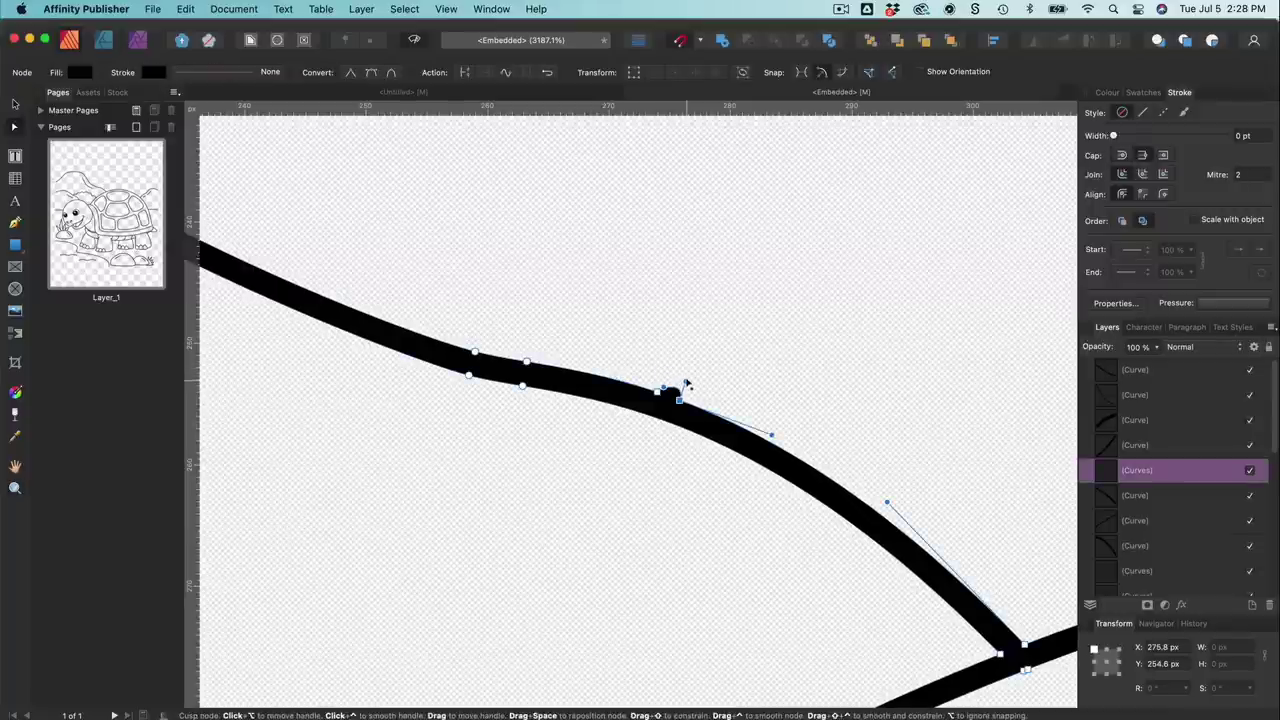
scroll(687, 384, "up", 10)
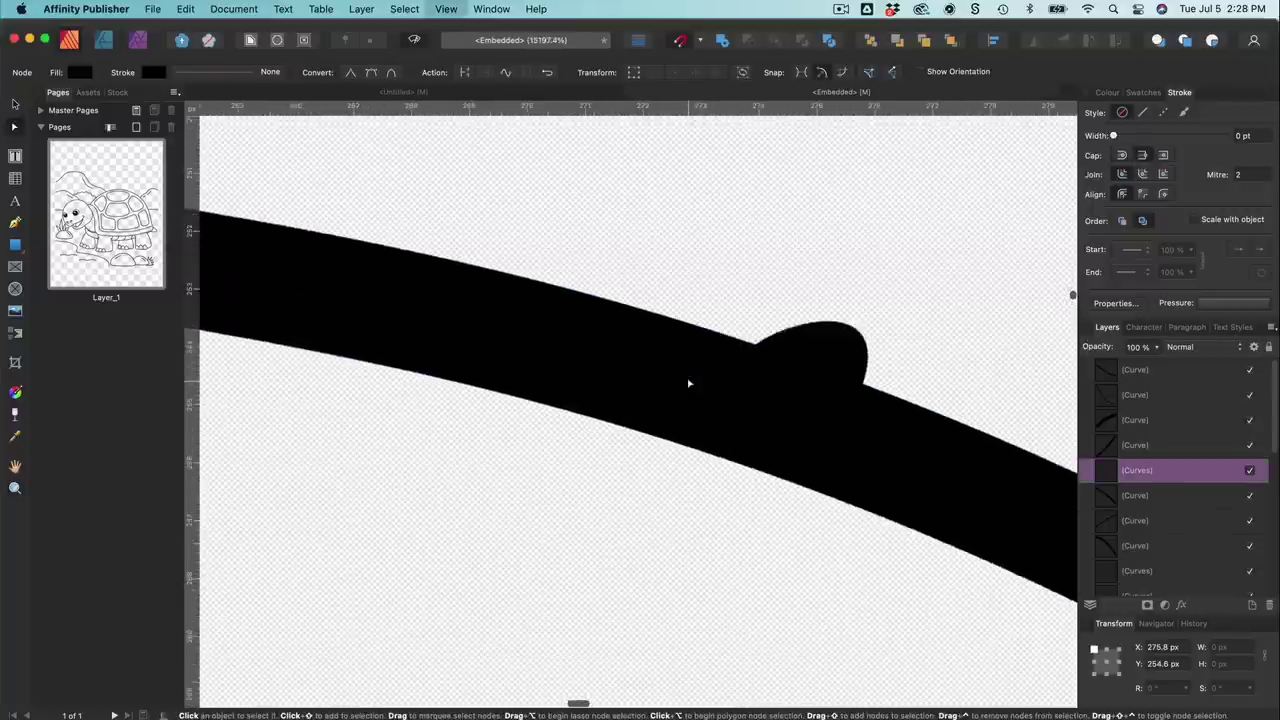
scroll(688, 383, "right", 5)
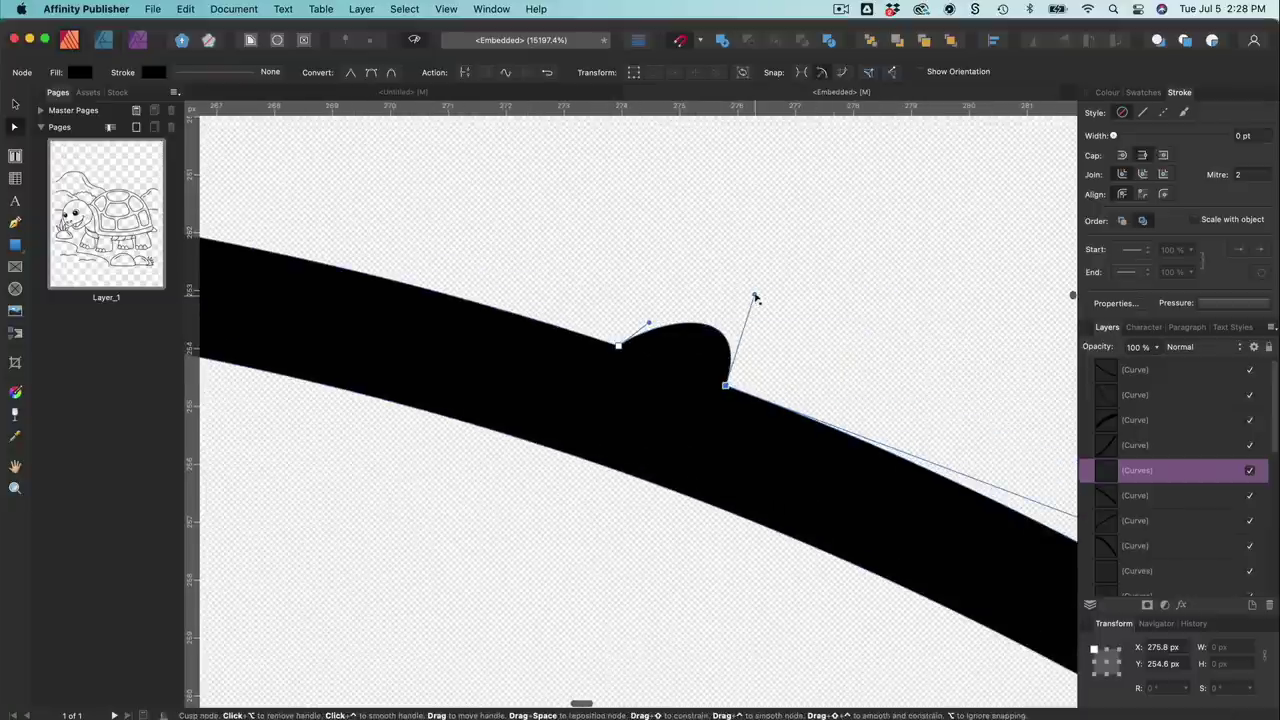
left_click_drag(755, 297, 726, 382)
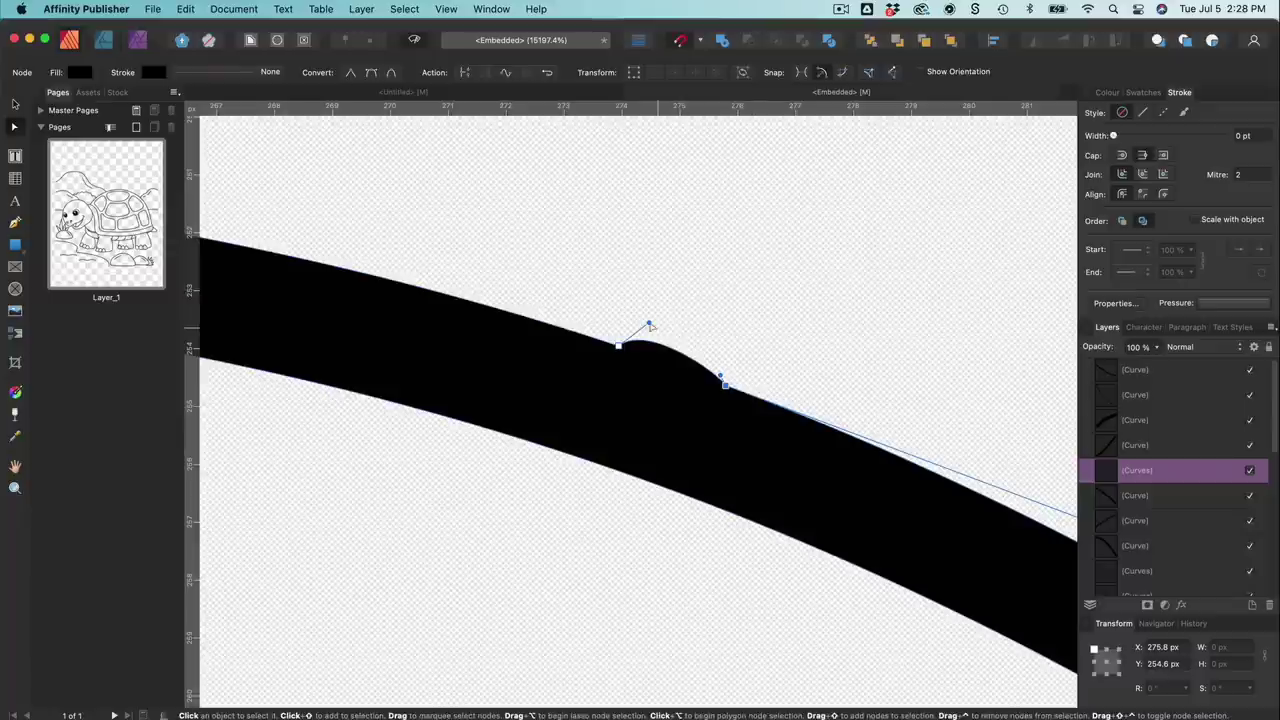
left_click_drag(649, 324, 645, 352)
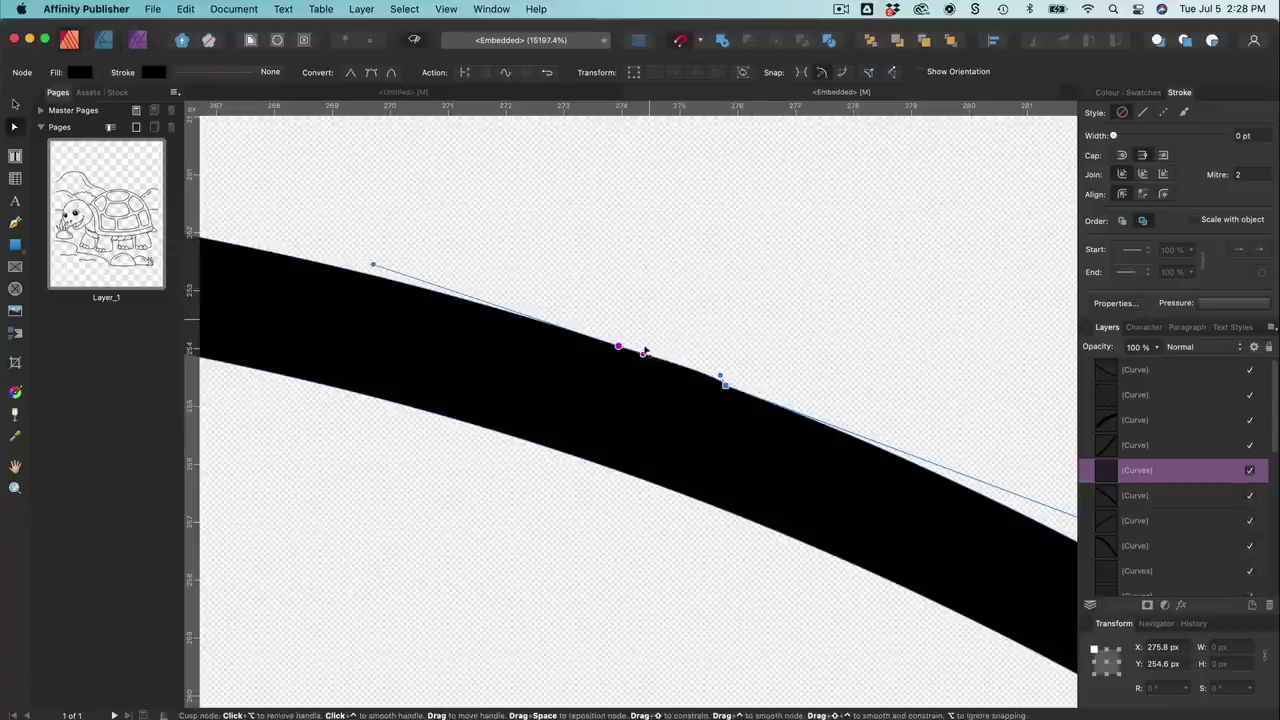
Step: Fine-tune the curve handle at the bump's right node so it follows the hill's edge, and deselect the outline
key("z")
left_click_drag(725, 385, 864, 445)
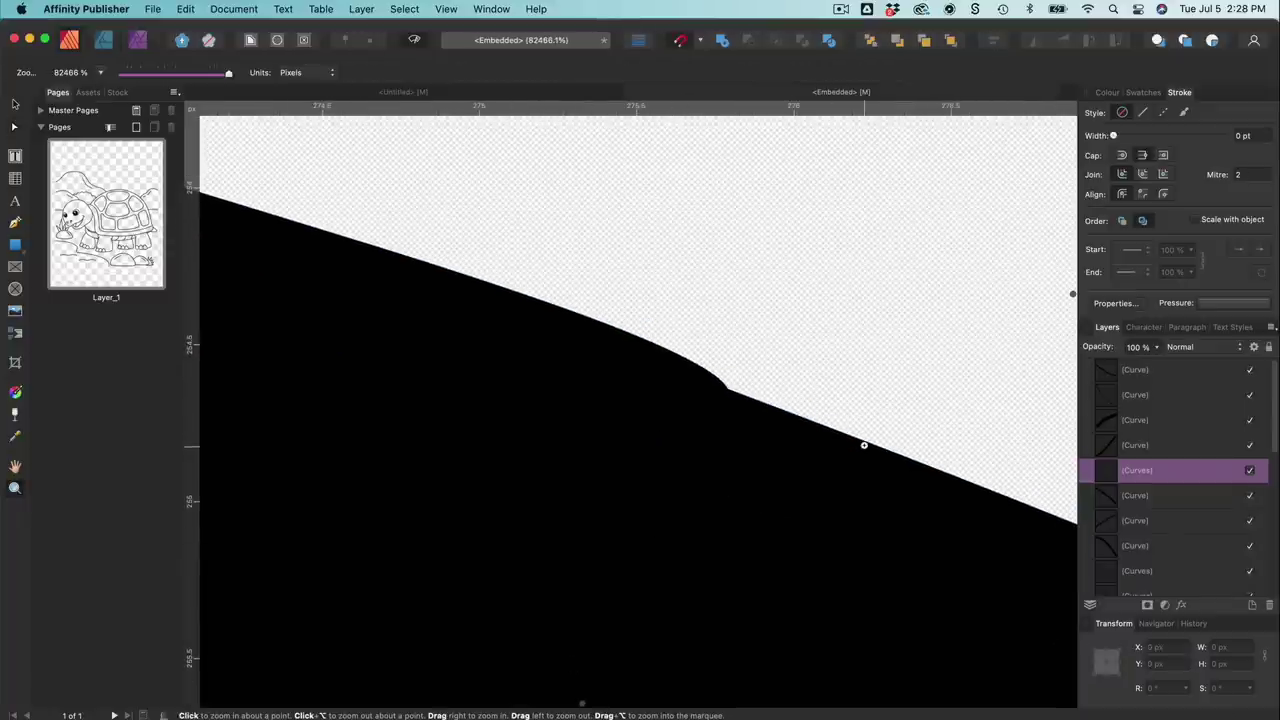
key("a")
left_click_drag(701, 335, 665, 357)
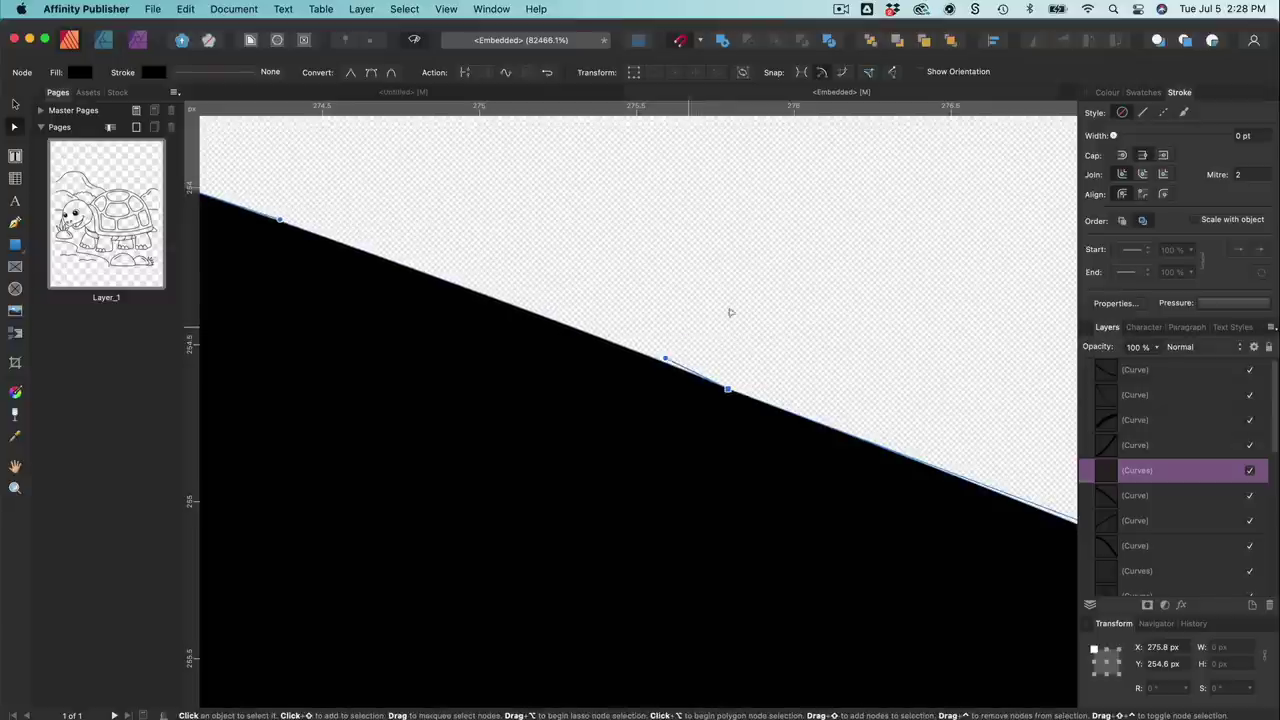
left_click(875, 307)
Step: Delete the short detail stroke inside the large left hill
key("super+minus")
key("super+minus")
key("super+minus")
key("super+minus")
key("super+minus")
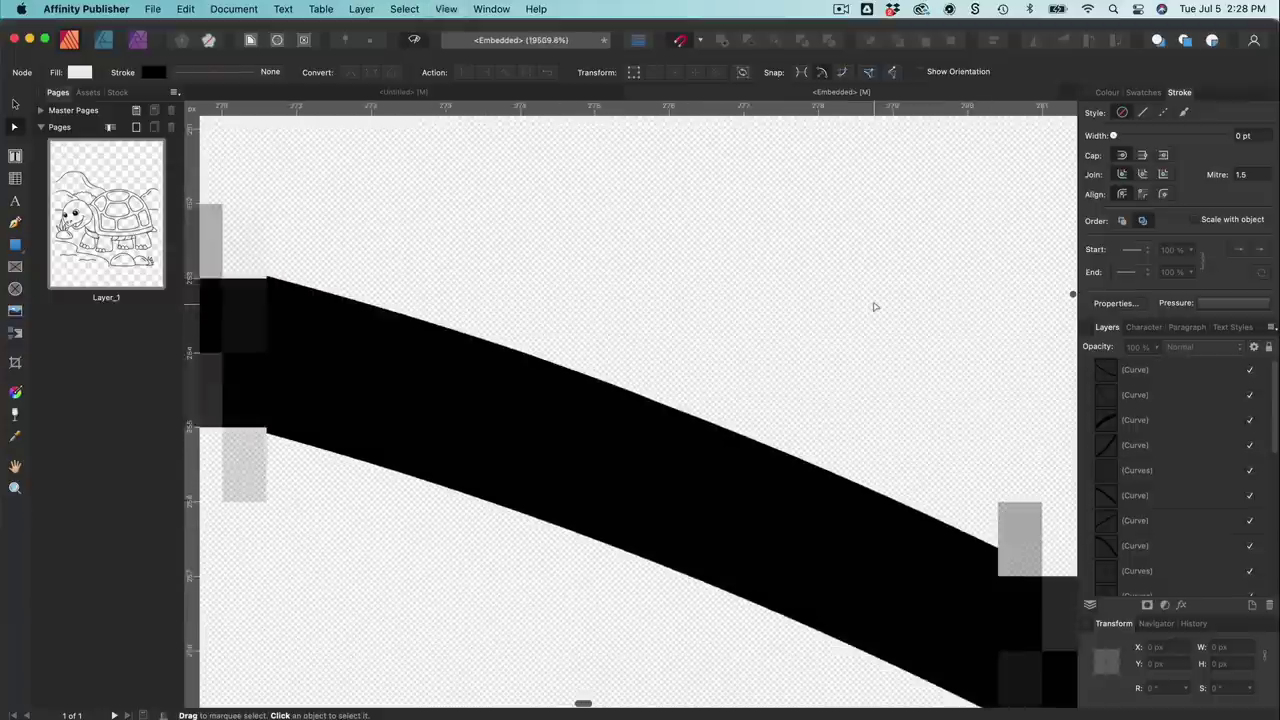
key("super+minus")
key("super+minus")
key("super+minus")
key("super+minus")
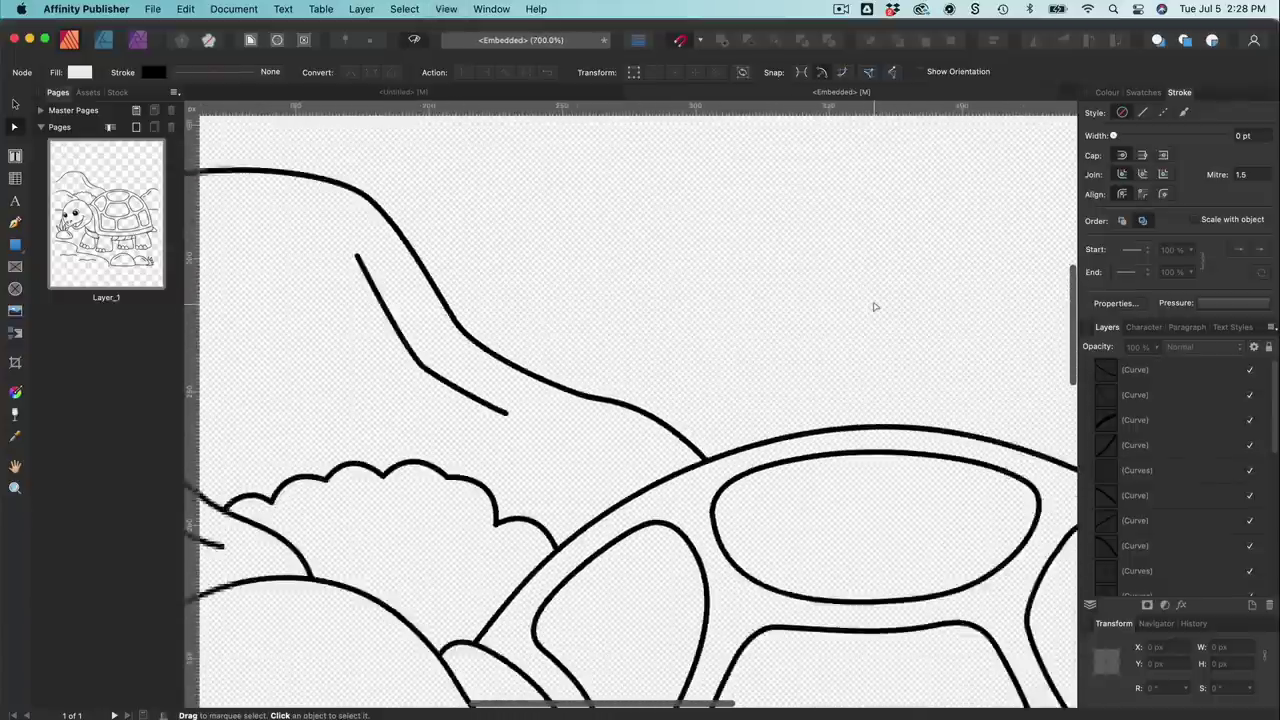
key("super+plus")
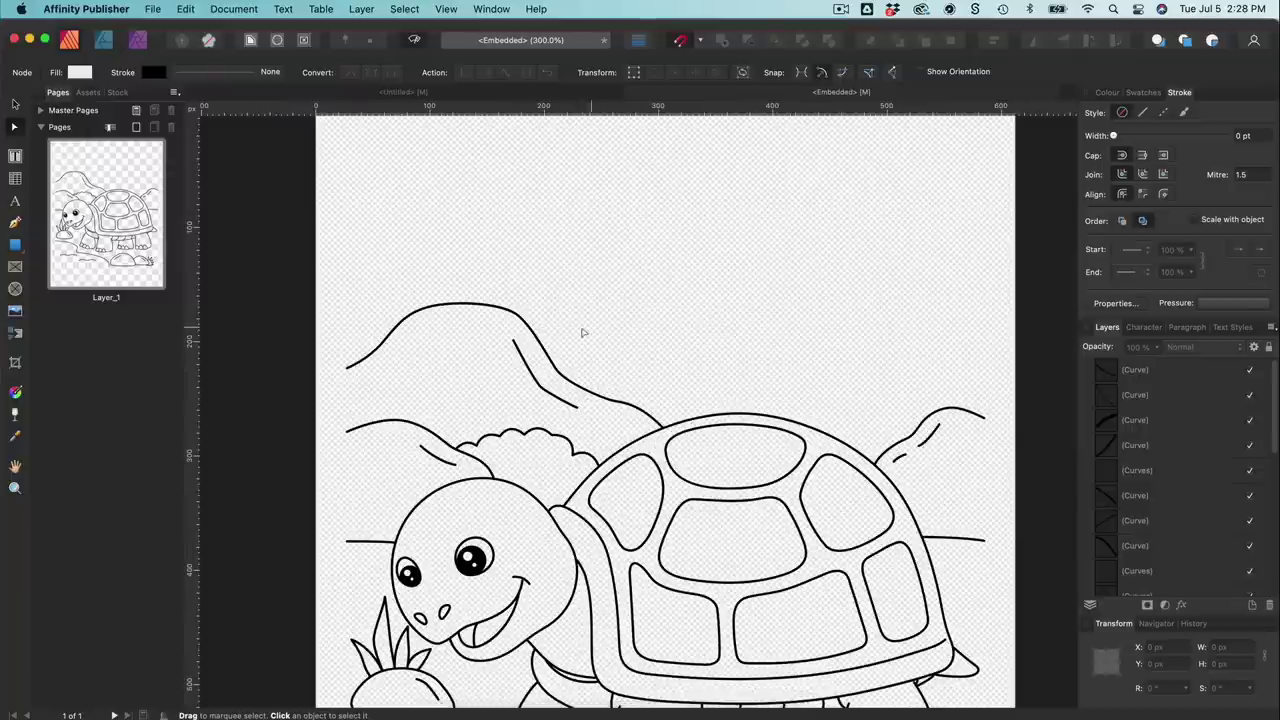
scroll(583, 332, "down", 2)
left_click_drag(495, 281, 527, 324)
key("Delete")
Step: Delete the short detail strokes on the right hill and the highlight line on the large rock
left_click(531, 319, "super")
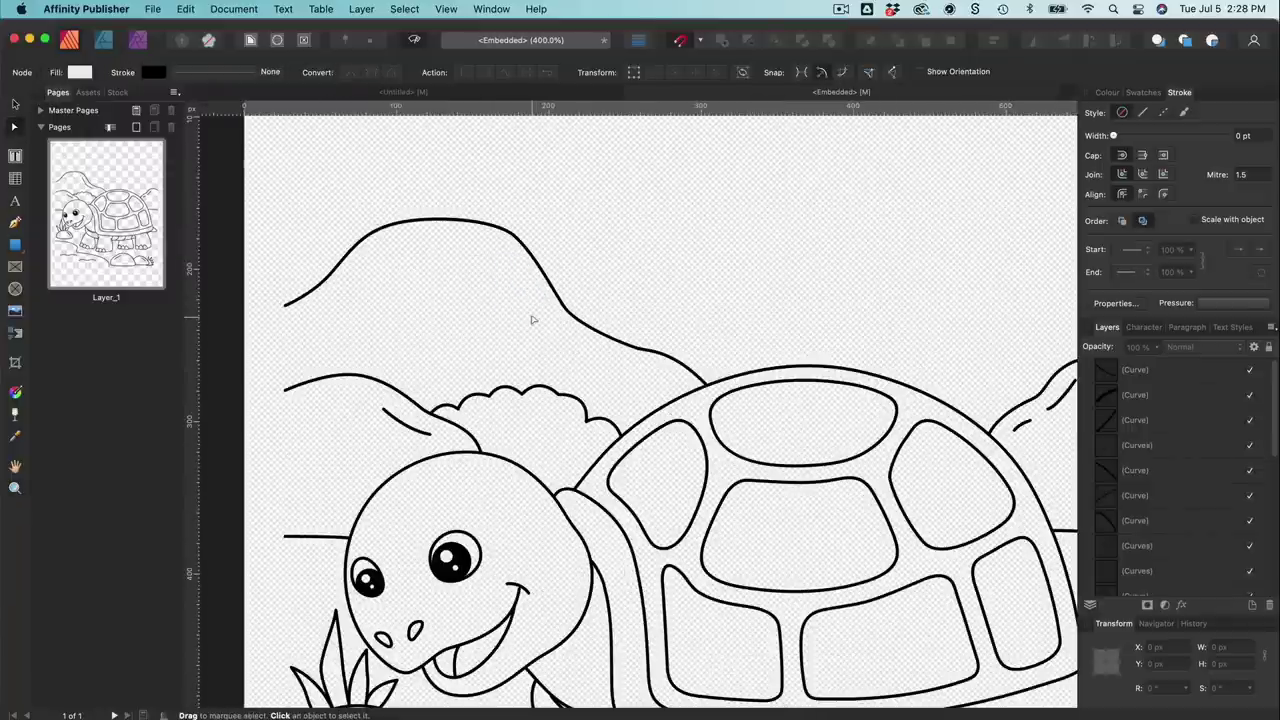
scroll(533, 319, "down", 2)
scroll(533, 319, "right", 6)
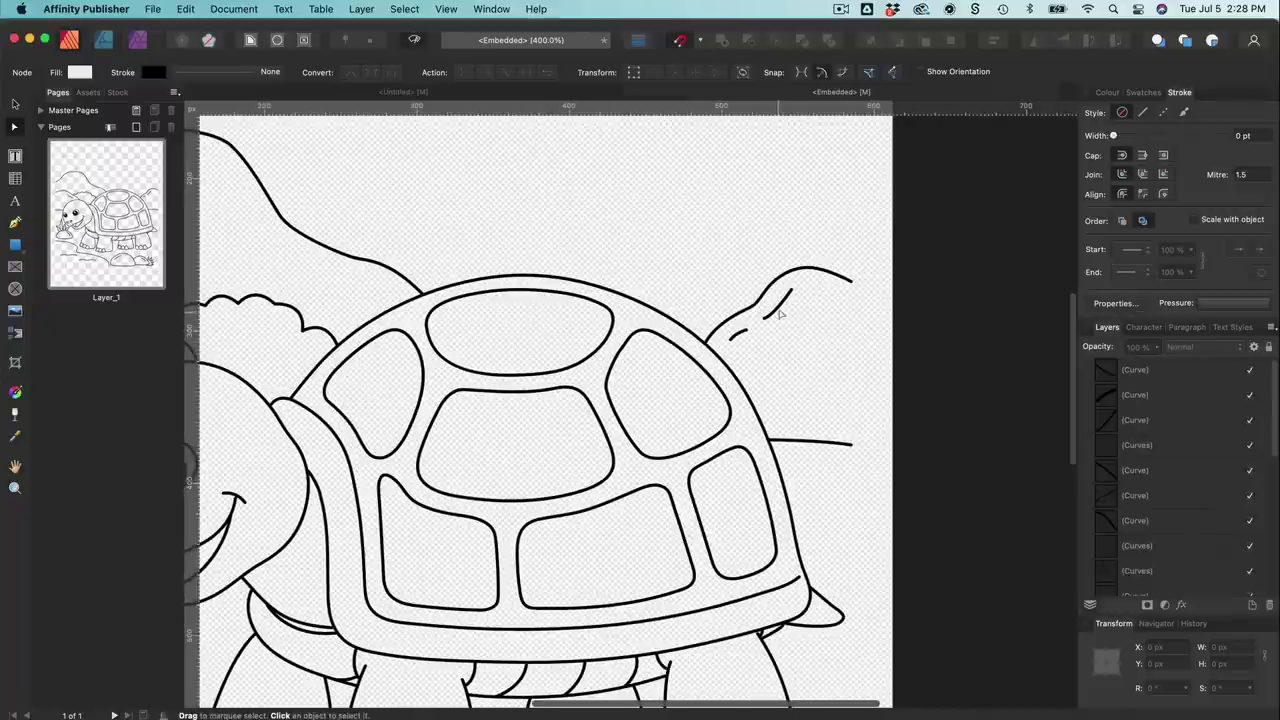
scroll(750, 330, "down", 5)
scroll(744, 335, "down", 2)
scroll(744, 335, "left", 1)
left_click(547, 421)
key("Delete")
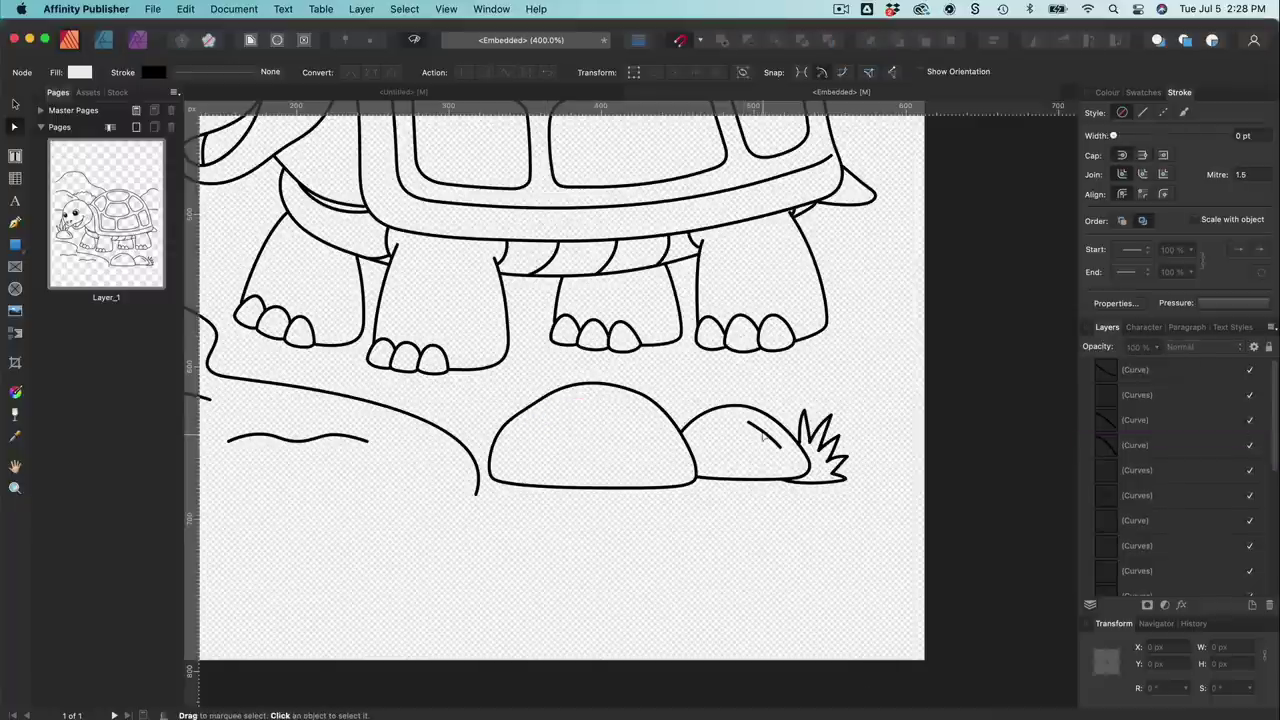
Step: Delete the small right rock's highlight line and the two wavy ripple lines below the shoreline
scroll(503, 471, "left", 4)
left_click(513, 441)
key("Delete")
scroll(513, 441, "left", 1)
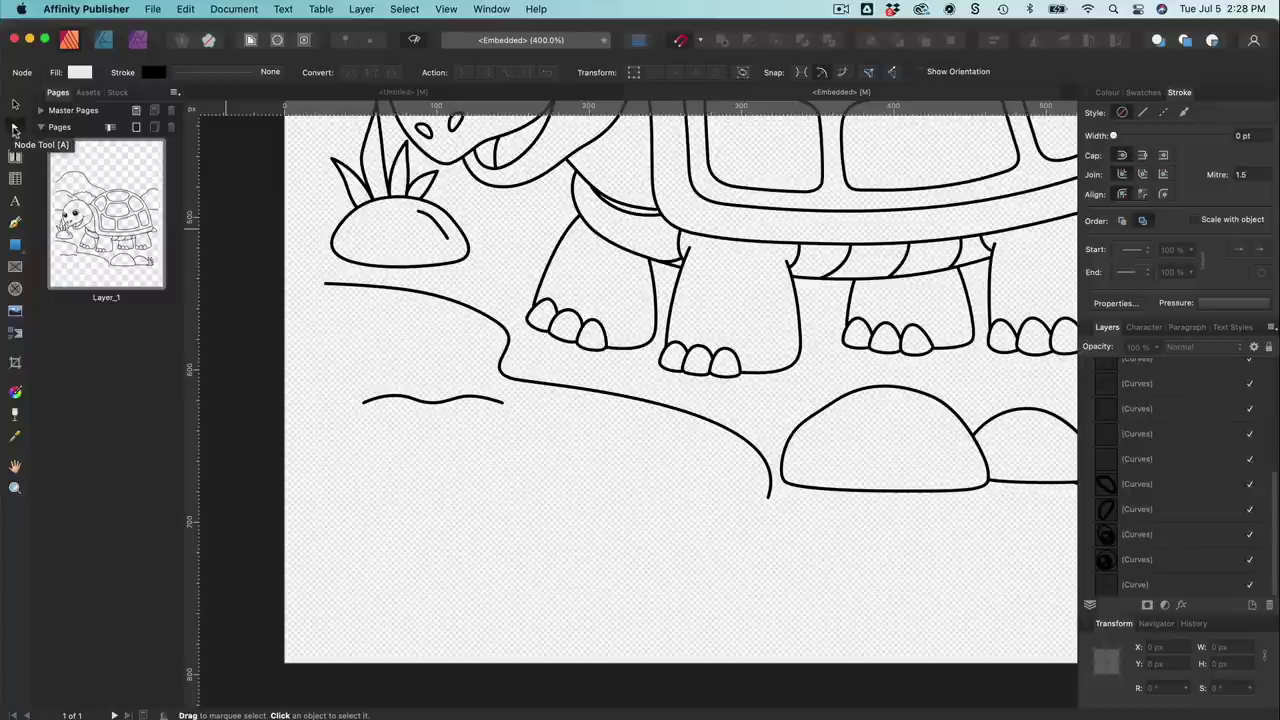
left_click_drag(339, 386, 514, 445)
key("Delete")
Step: Delete the highlight line on the rock under the turtle's head and the detail stroke on the small left hill
scroll(516, 447, "up", 2)
scroll(516, 444, "up", 1)
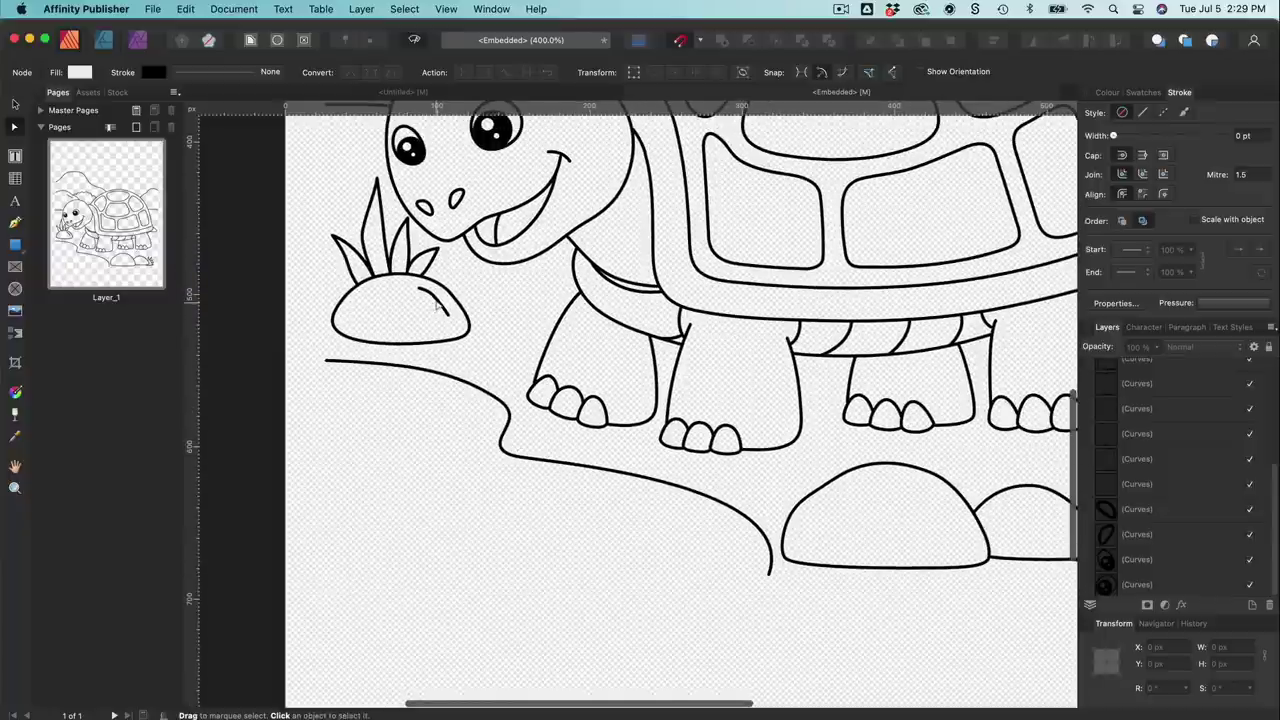
left_click(436, 304)
key("Delete")
scroll(437, 305, "up", 3)
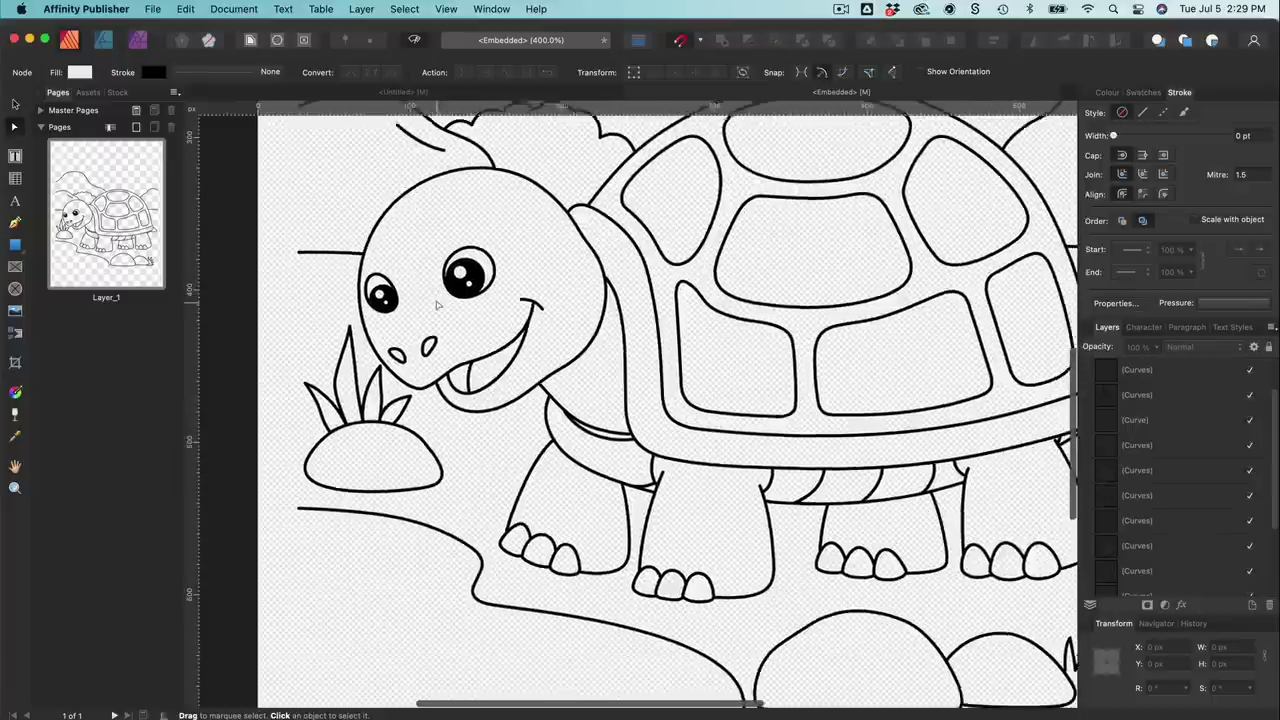
scroll(437, 305, "up", 3)
left_click(362, 271)
key("Delete")
Step: Review the simplified turtle drawing, switching between the embedded document and the main page to compare them
key("super+minus")
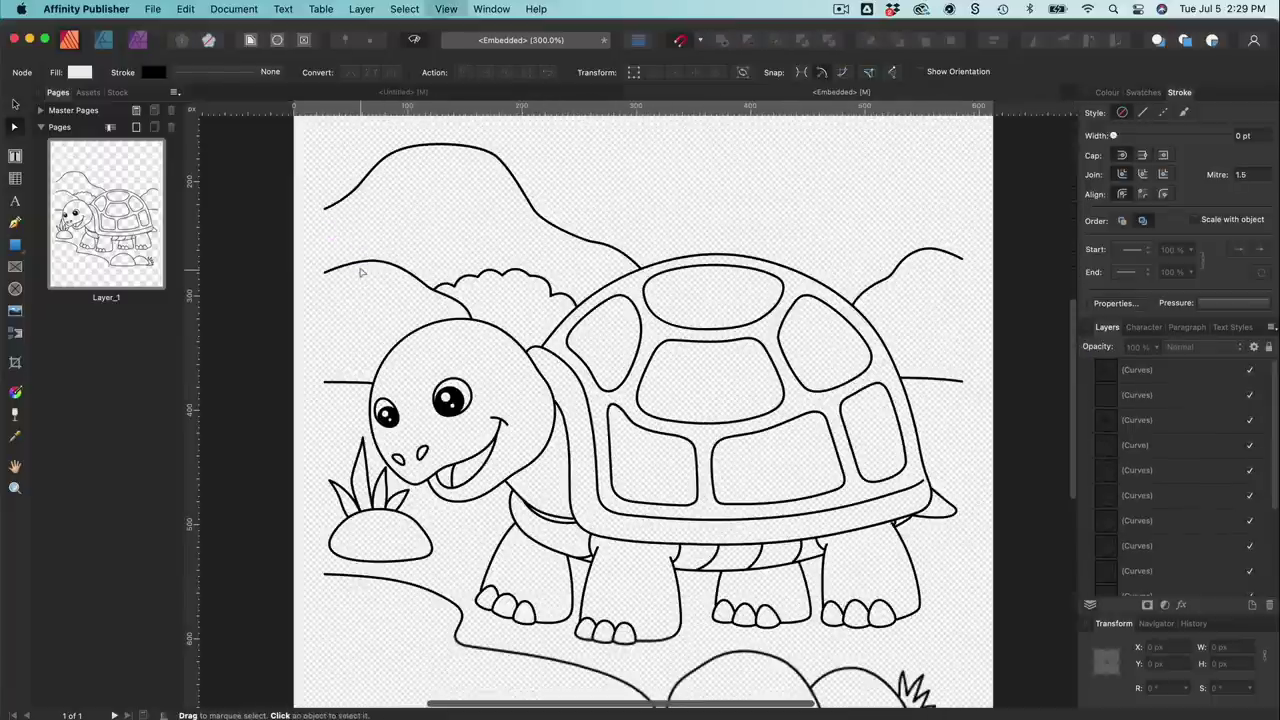
scroll(362, 271, "down", 1)
scroll(362, 271, "right", 2)
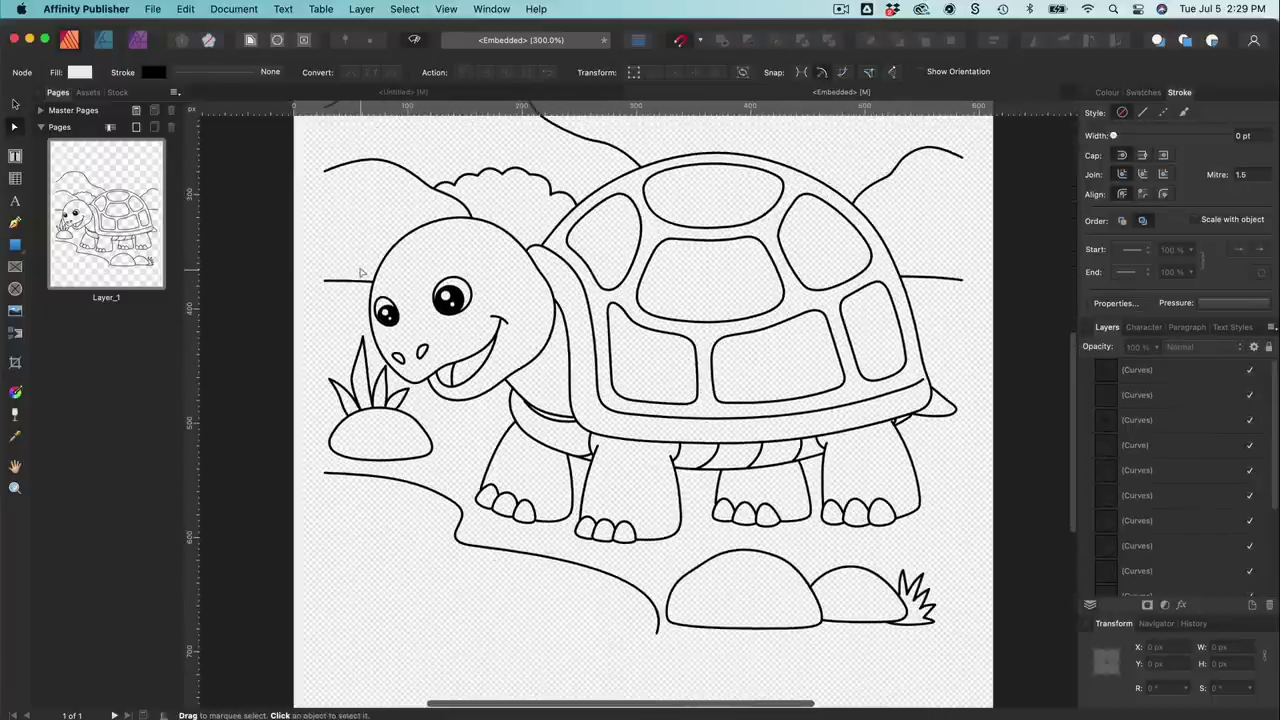
key("super+minus")
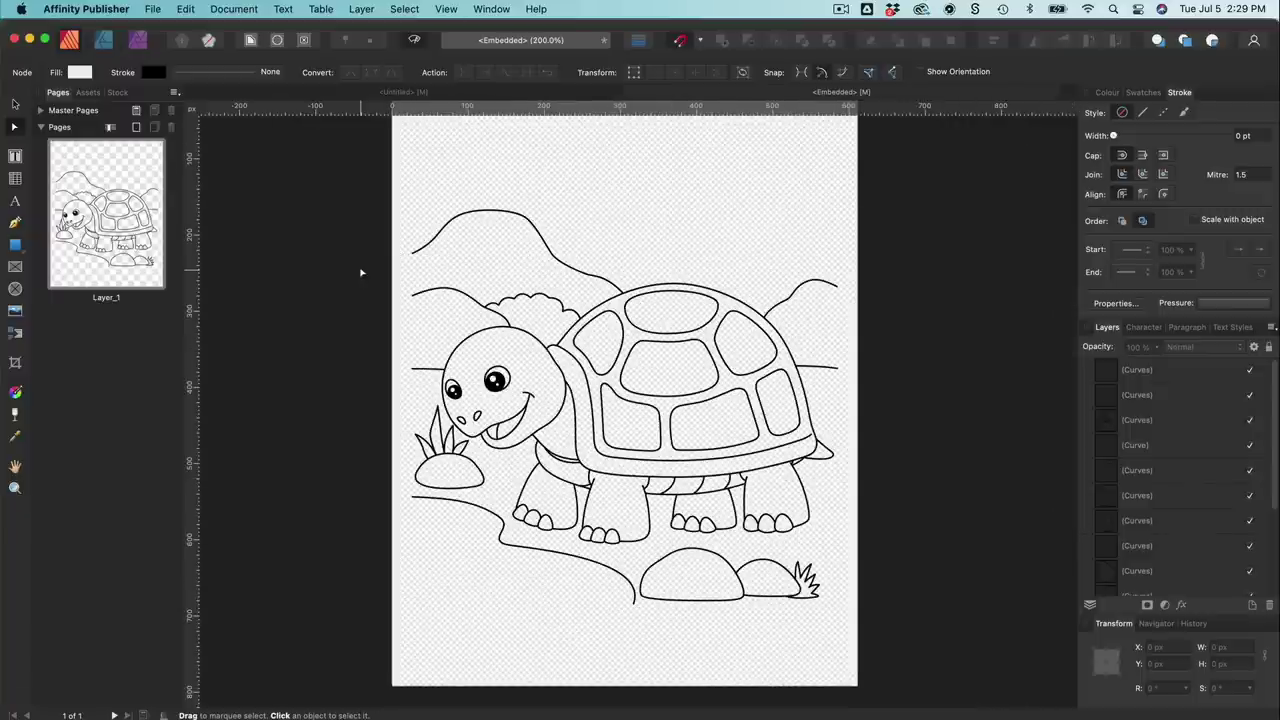
left_click(449, 93)
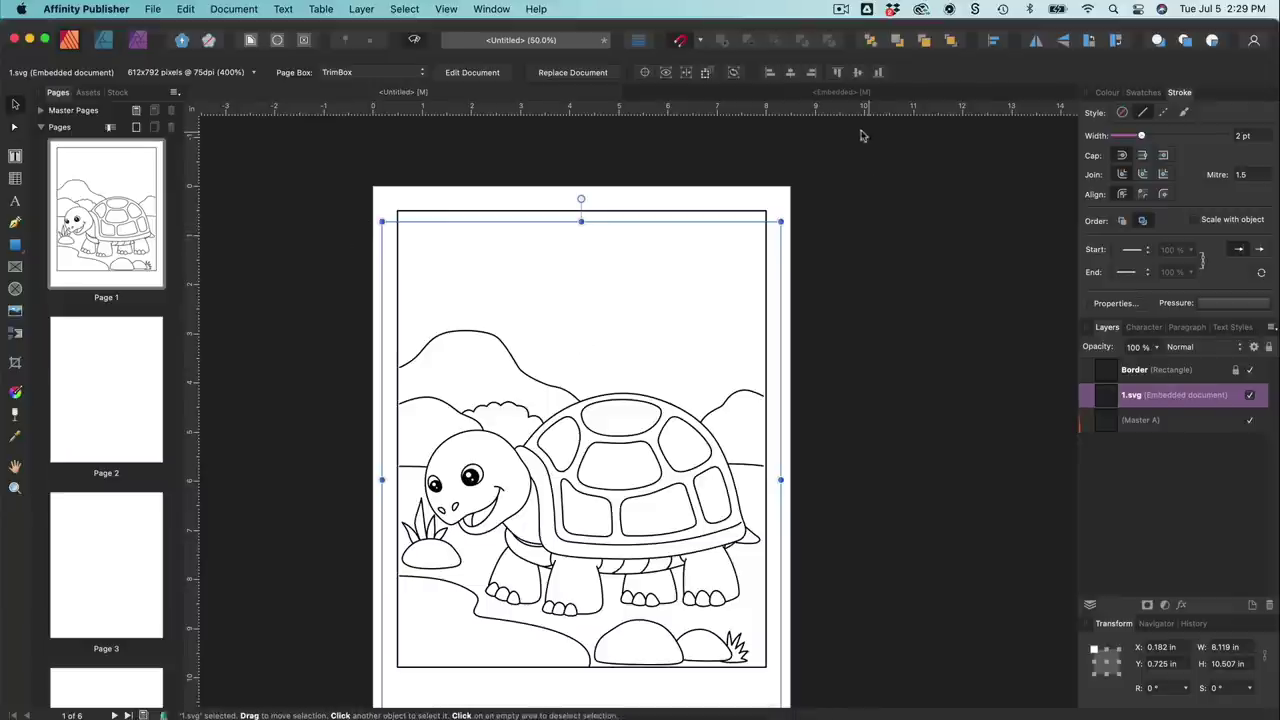
left_click(832, 93)
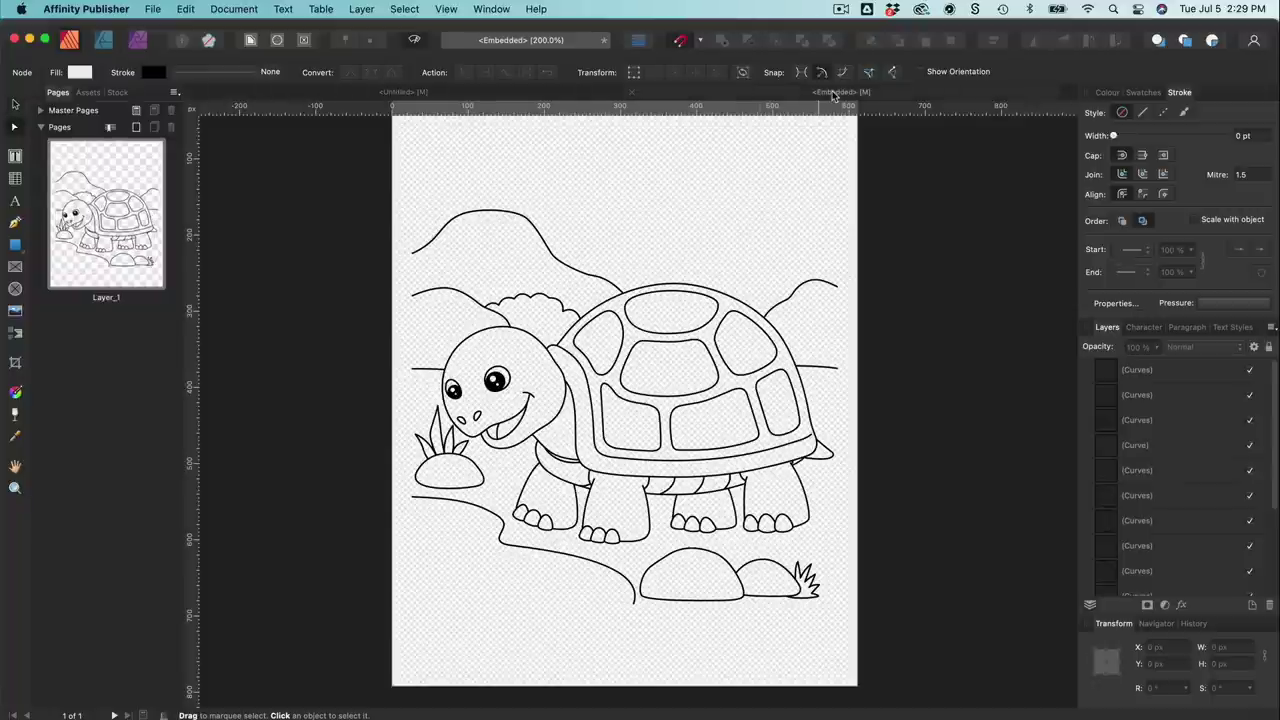
scroll(749, 274, "up", 2)
scroll(749, 274, "down", 1)
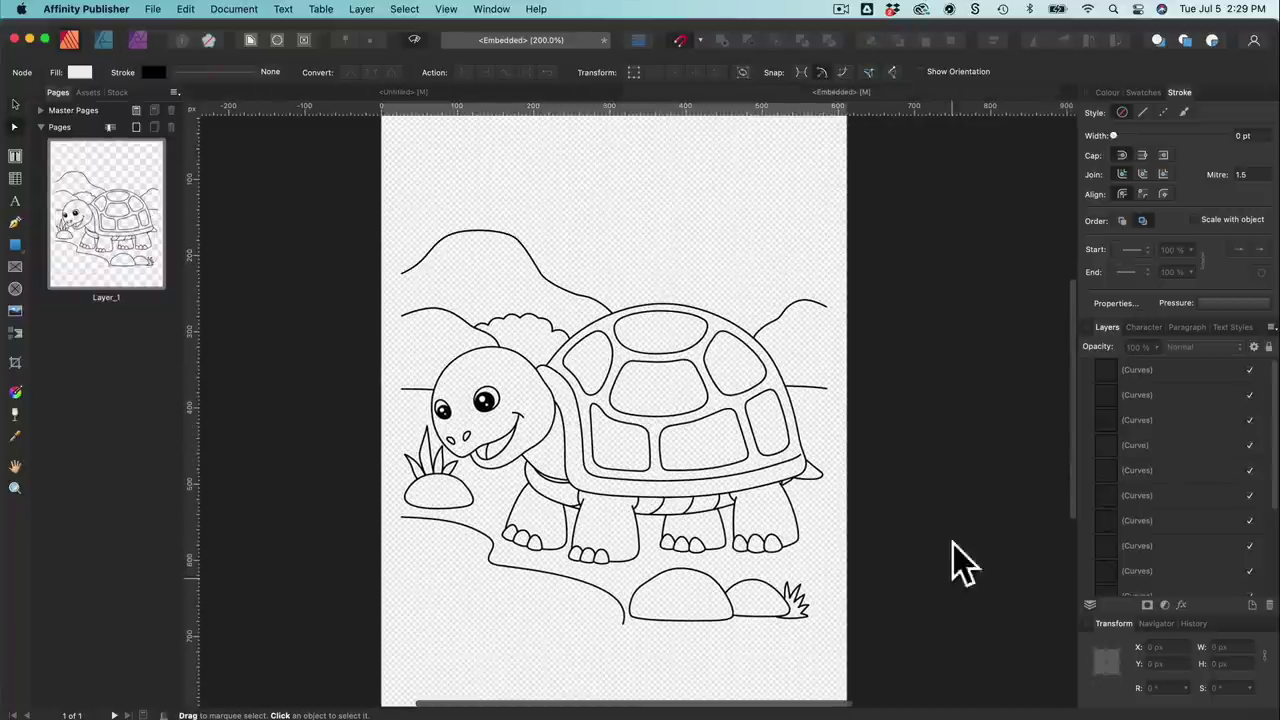
left_click(396, 93)
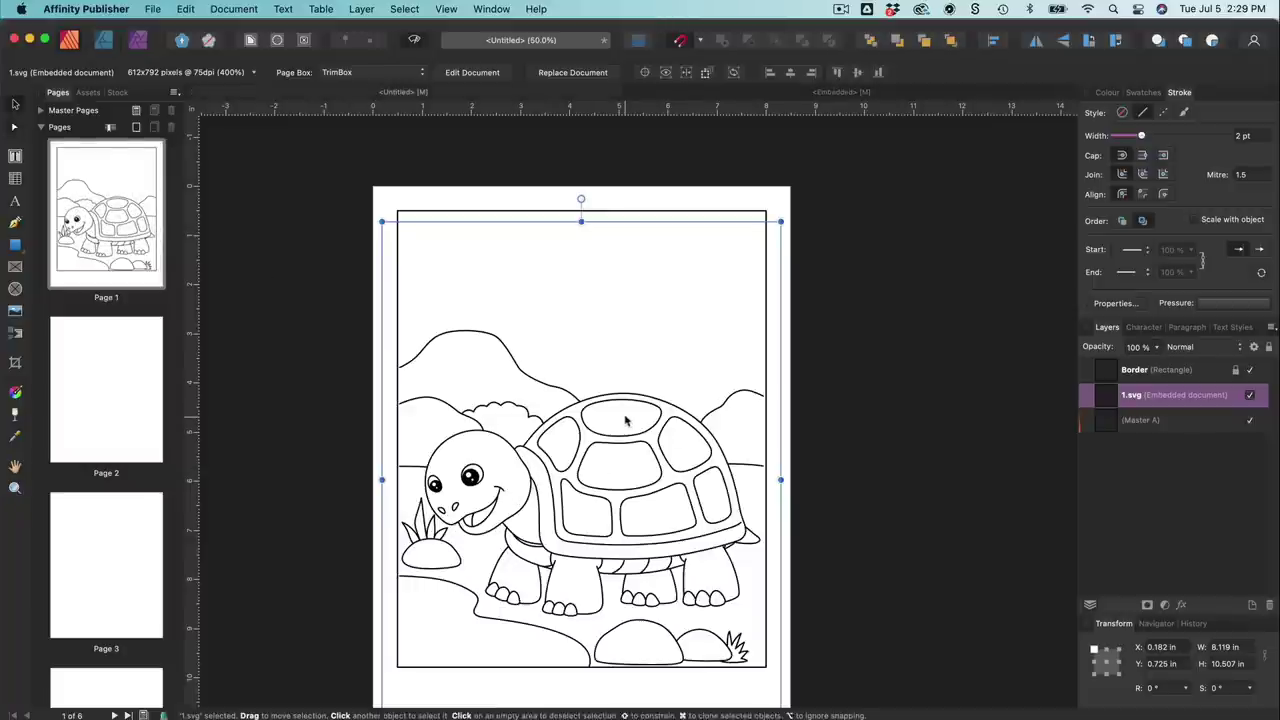
left_click(826, 93)
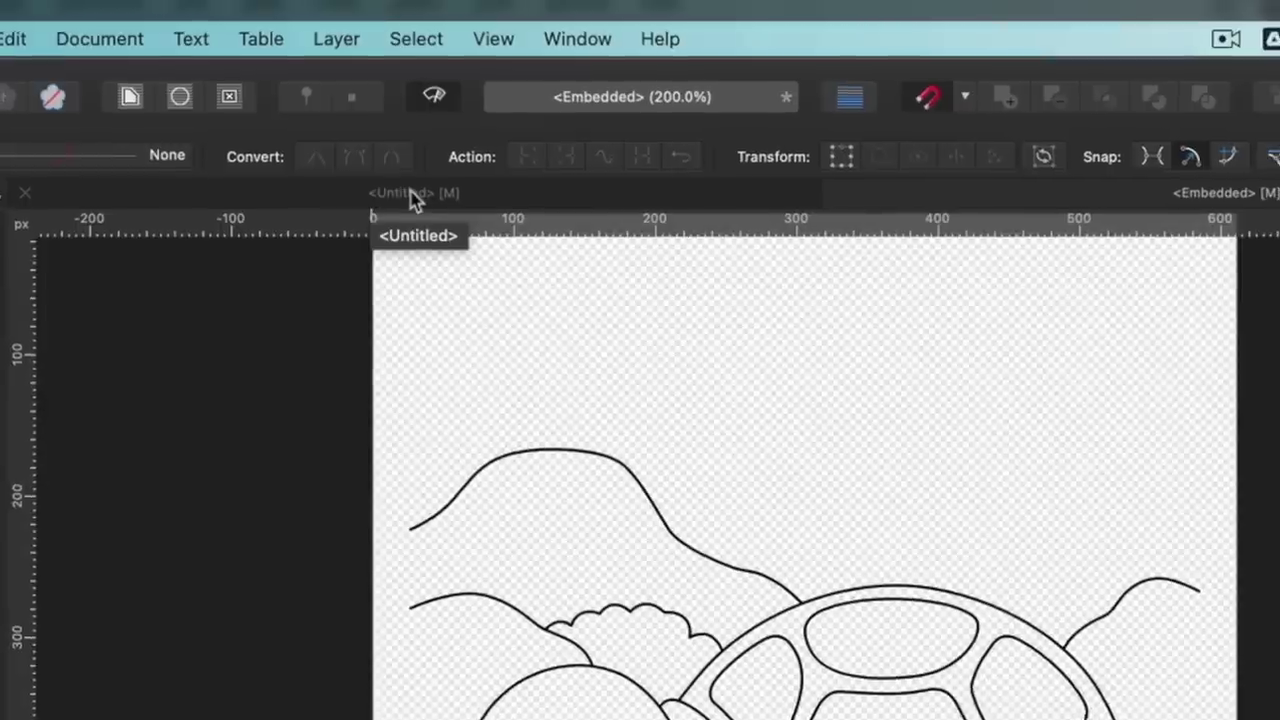
left_click(413, 197)
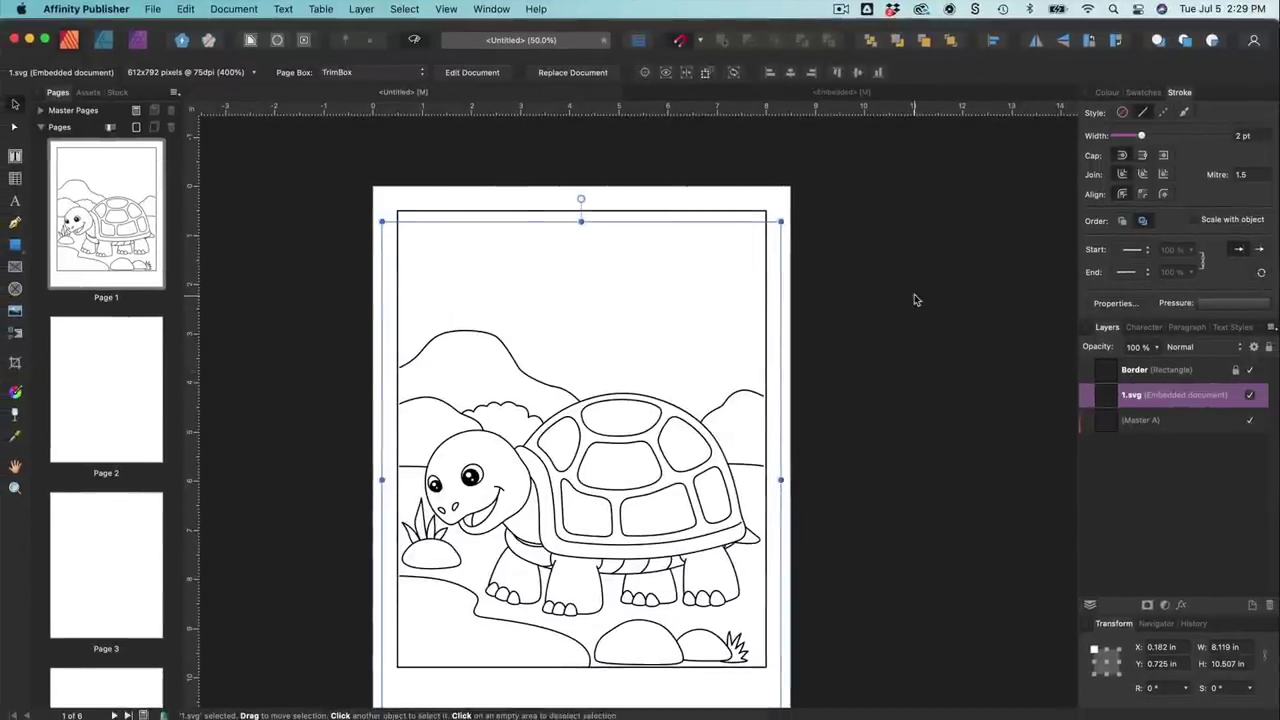
Step: Deselect everything on page 1, and reopen the embedded turtle graphic for editing
scroll(914, 298, "down", 1)
left_click(914, 298)
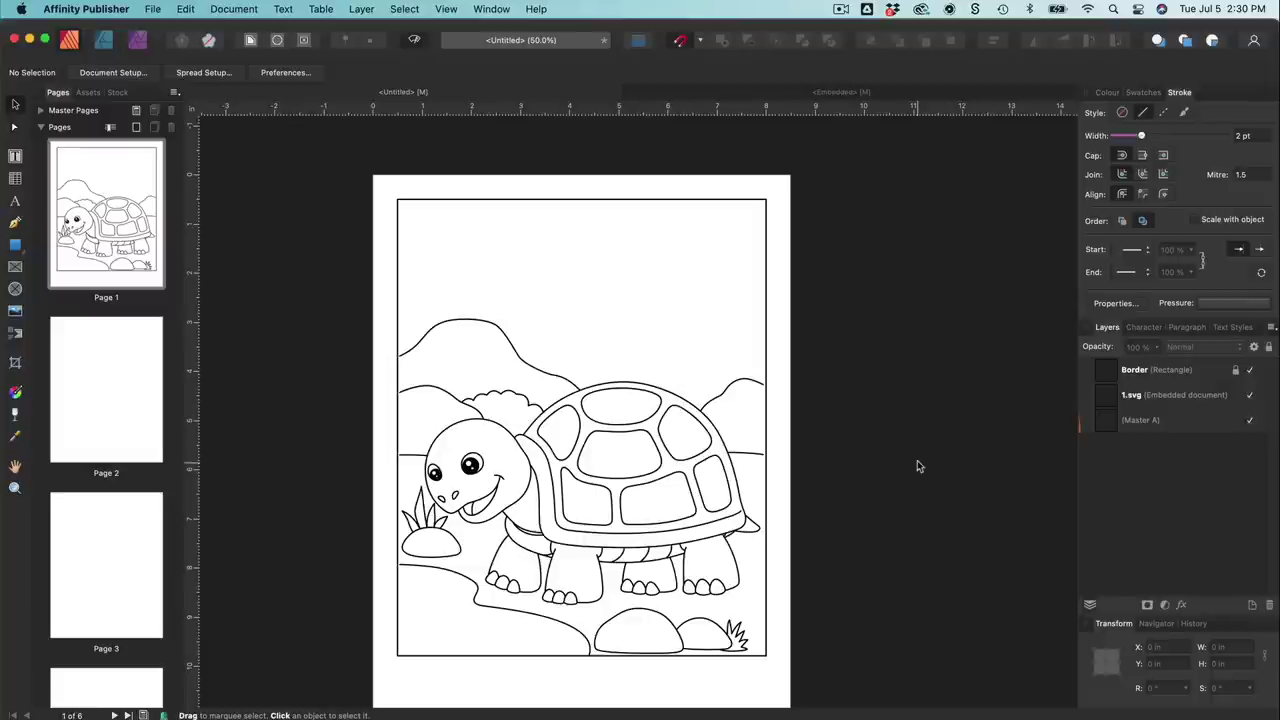
left_click(720, 437)
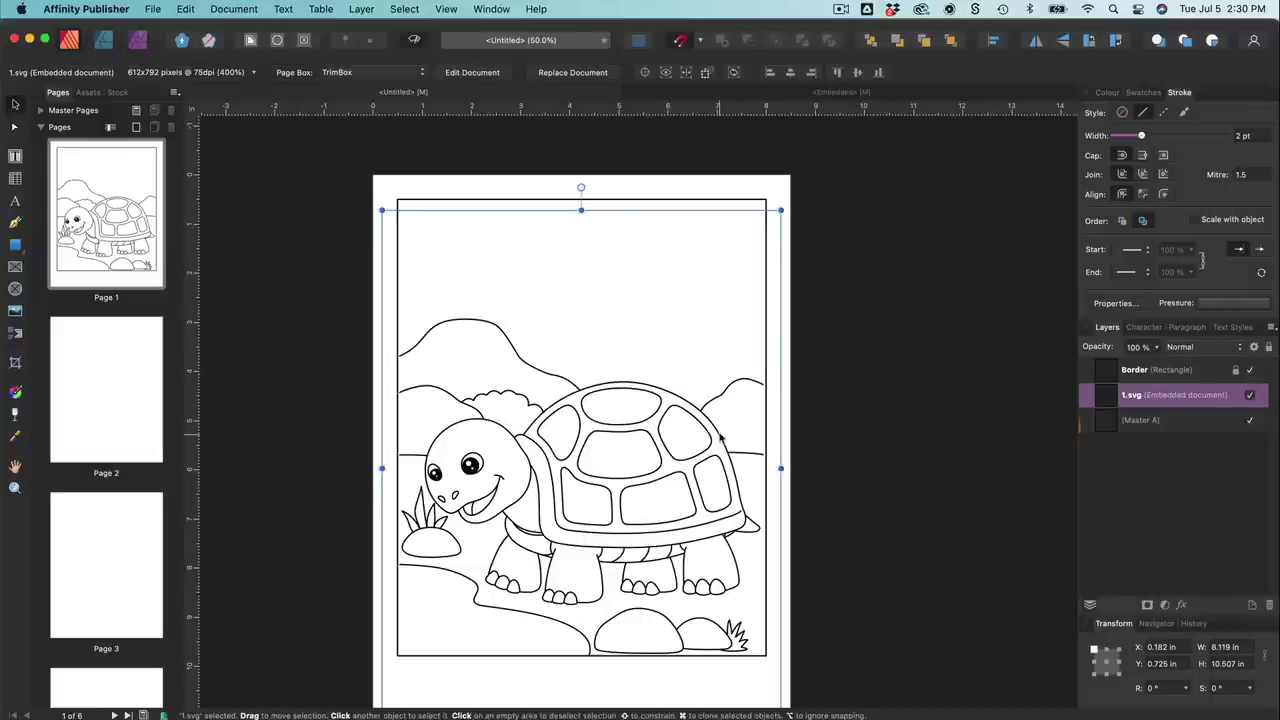
double_click(720, 437)
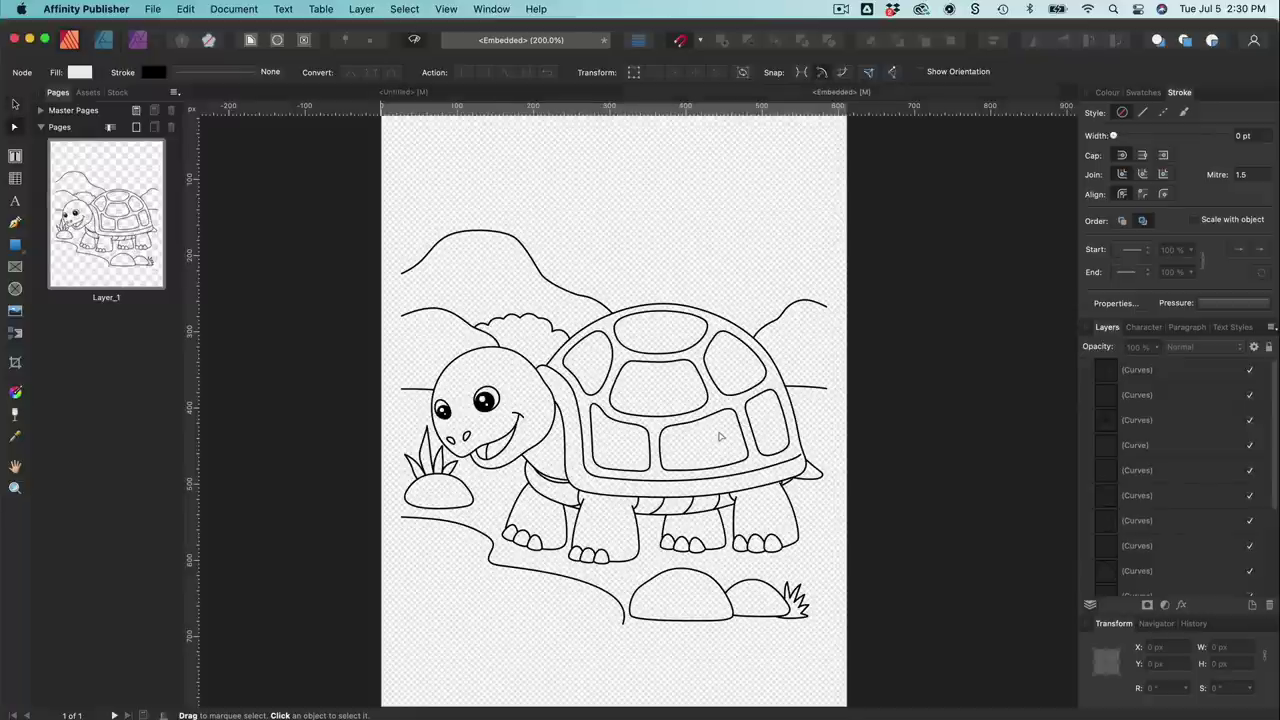
Step: Move the two rocks with the grass tuft about 31 px down, away from the turtle's feet
scroll(705, 411, "right", 1)
scroll(705, 411, "down", 1)
left_click(15, 104)
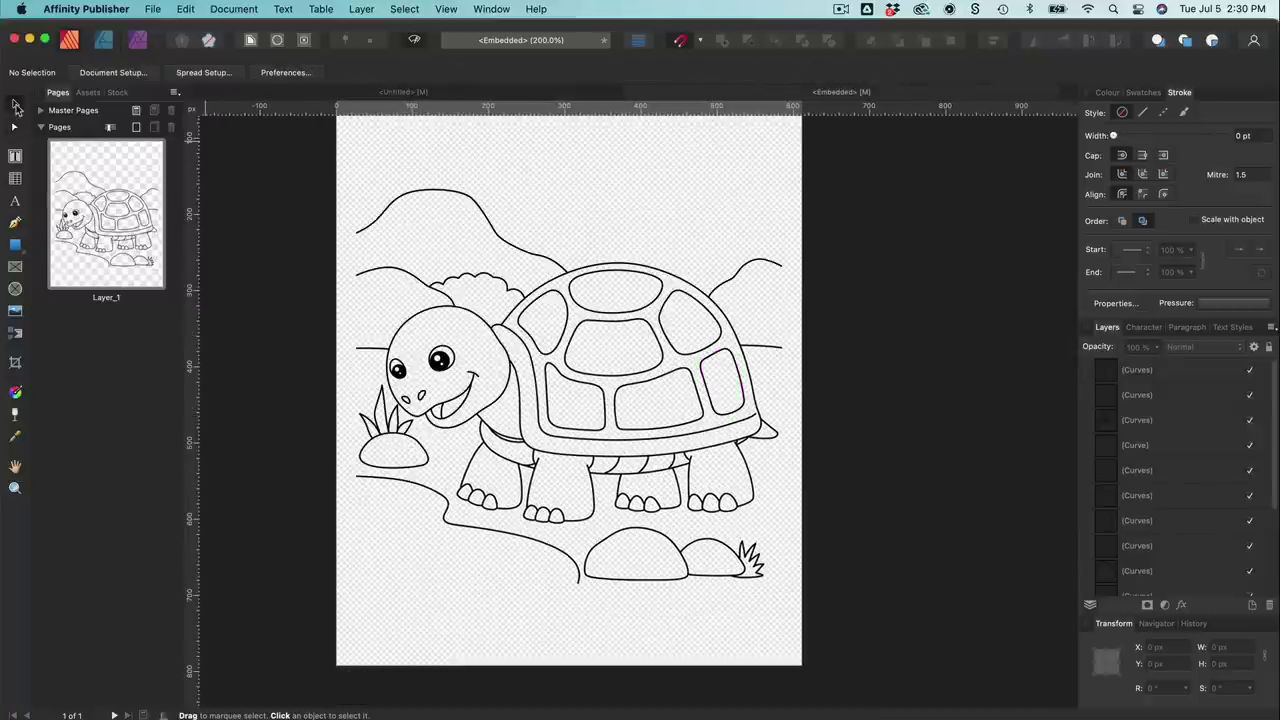
left_click_drag(792, 537, 566, 606)
left_click_drag(783, 522, 582, 605)
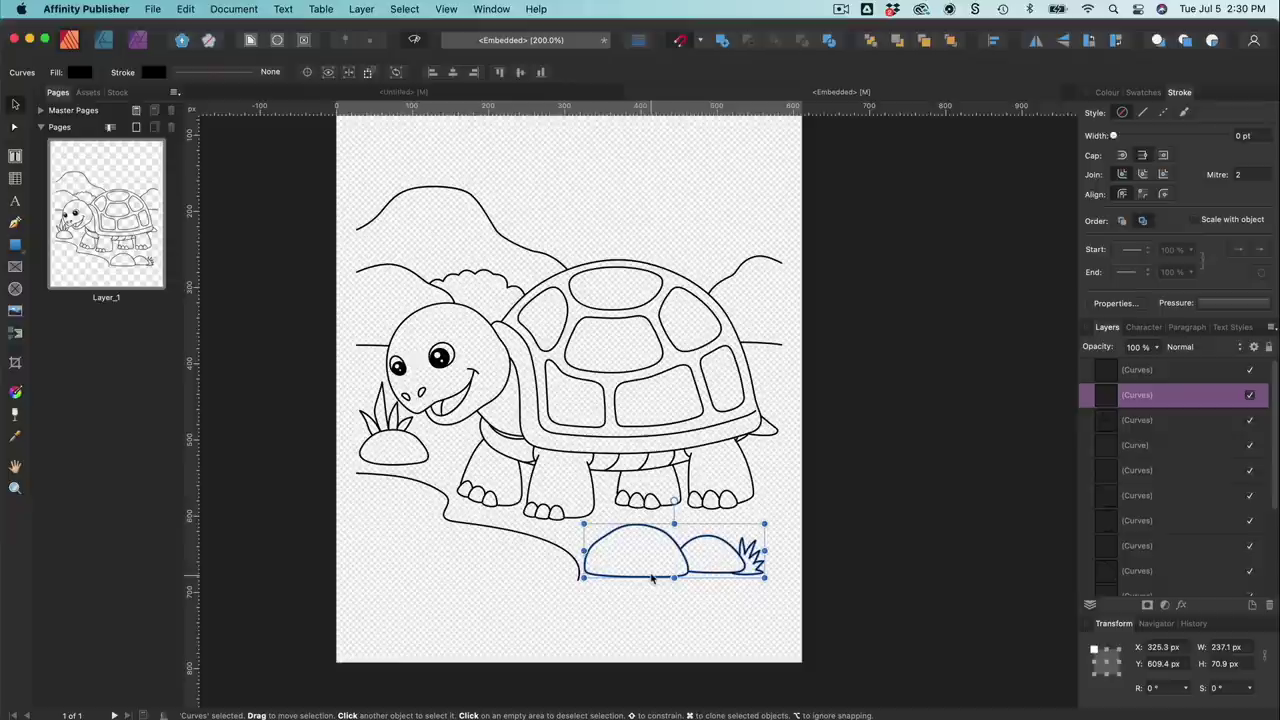
mouse_move(652, 578)
left_mouse_down()
mouse_move(652, 618)
mouse_move(469, 618)
mouse_move(652, 602)
left_mouse_up()
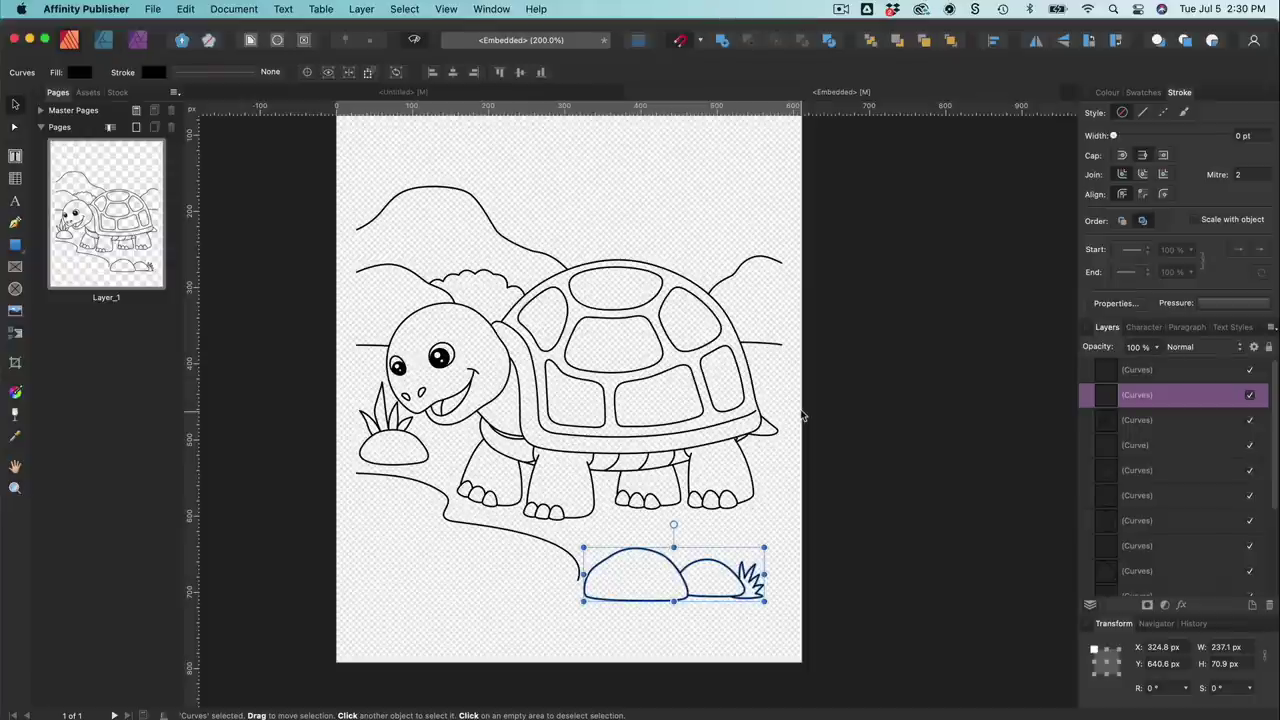
Step: Check the ungroup options for the combined turtle-outline and background-hills curves, and deselect them
scroll(802, 415, "up", 1)
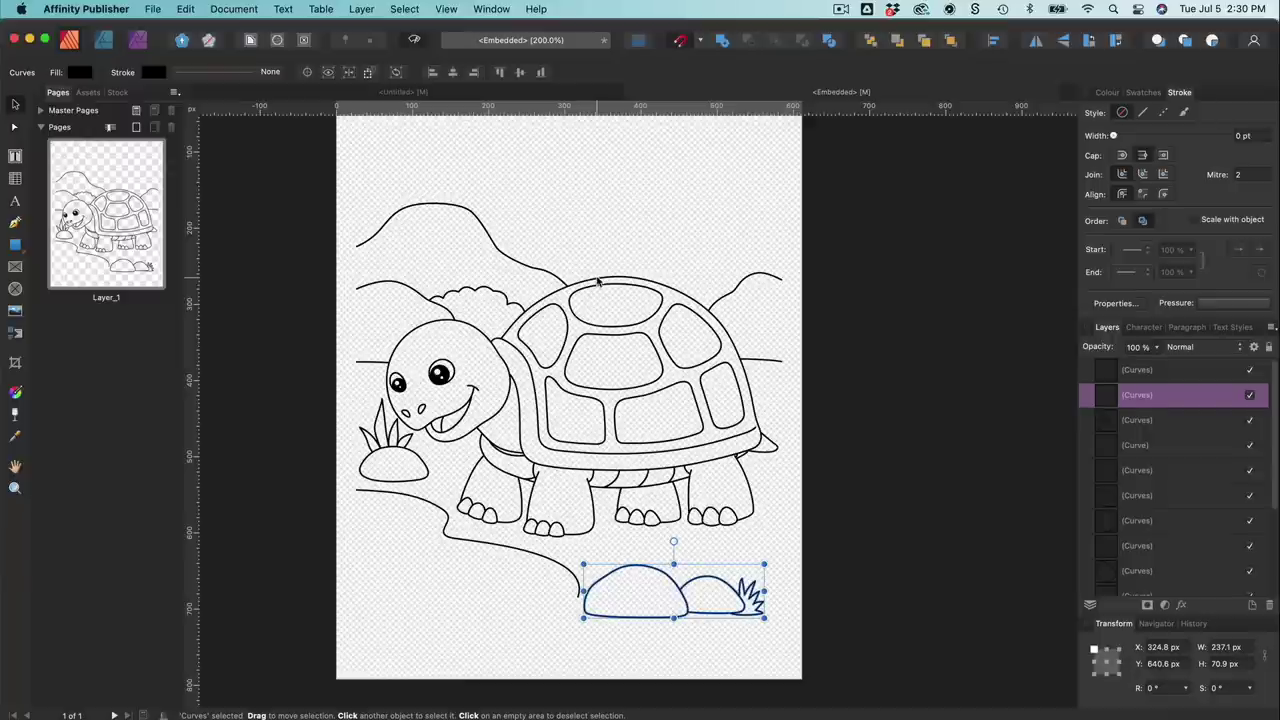
left_click(598, 283)
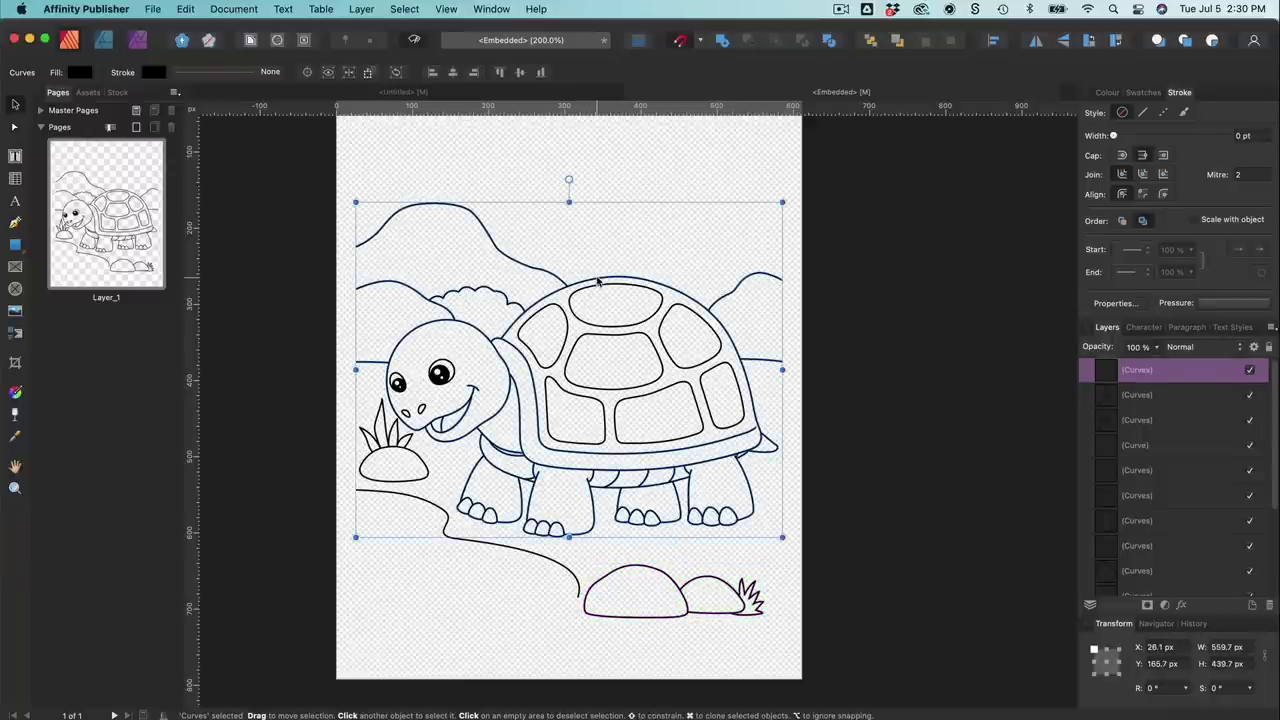
left_click(697, 186)
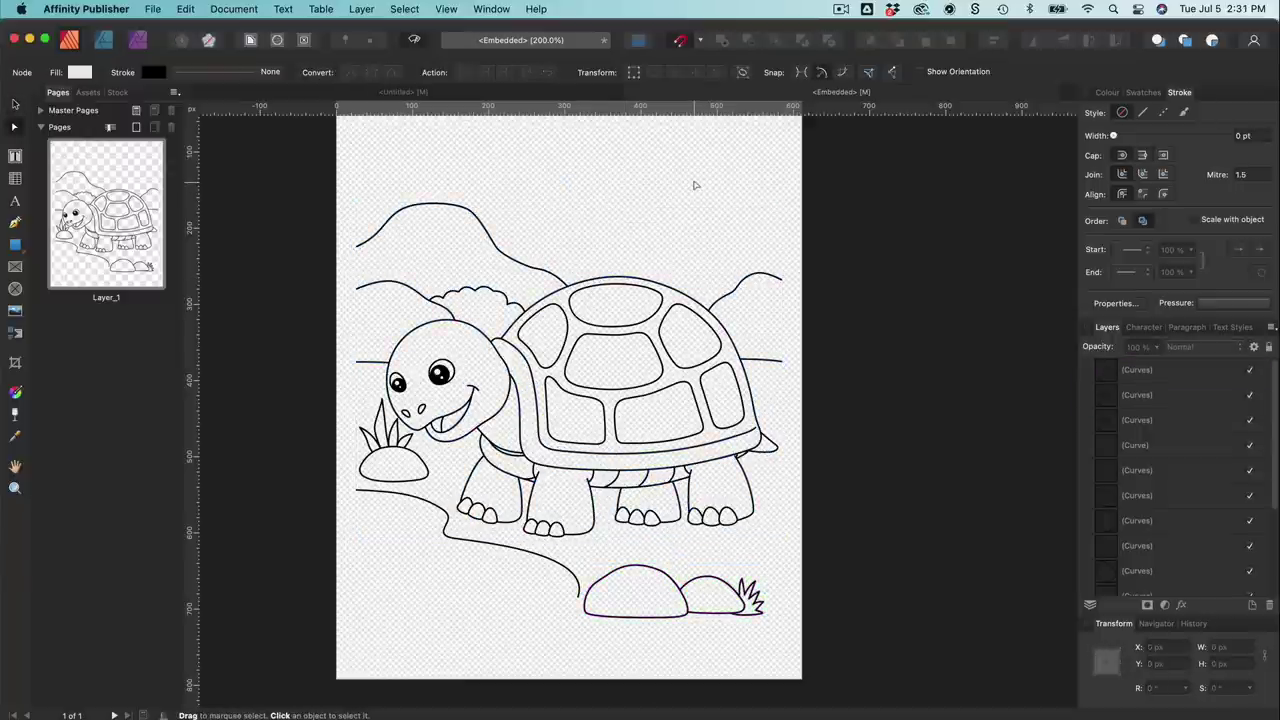
left_click(570, 289)
right_click(583, 285)
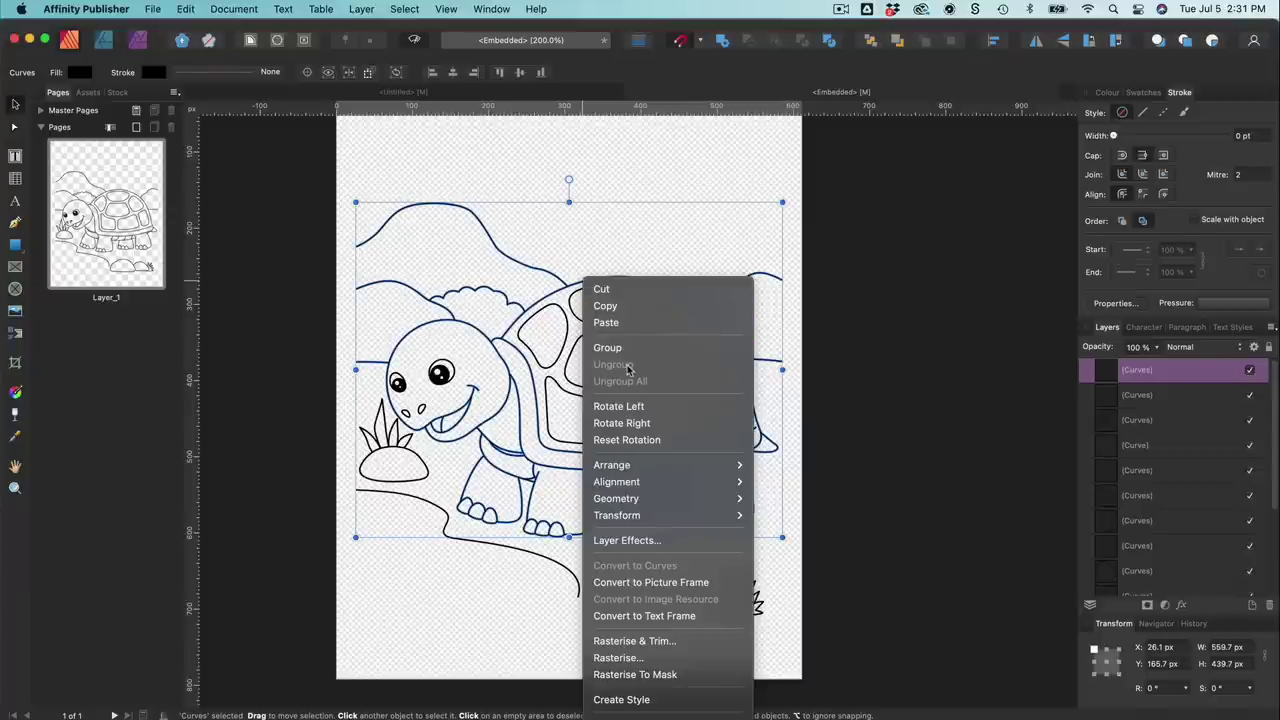
left_click(708, 175)
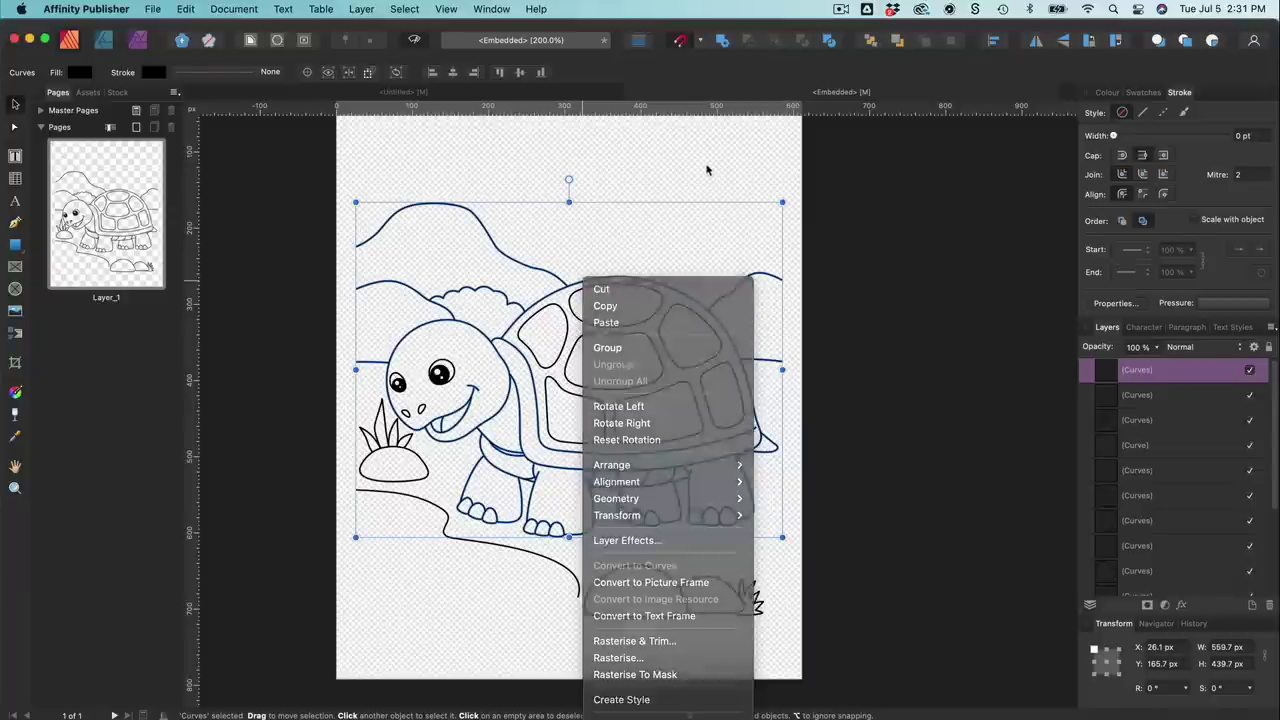
left_click(731, 238)
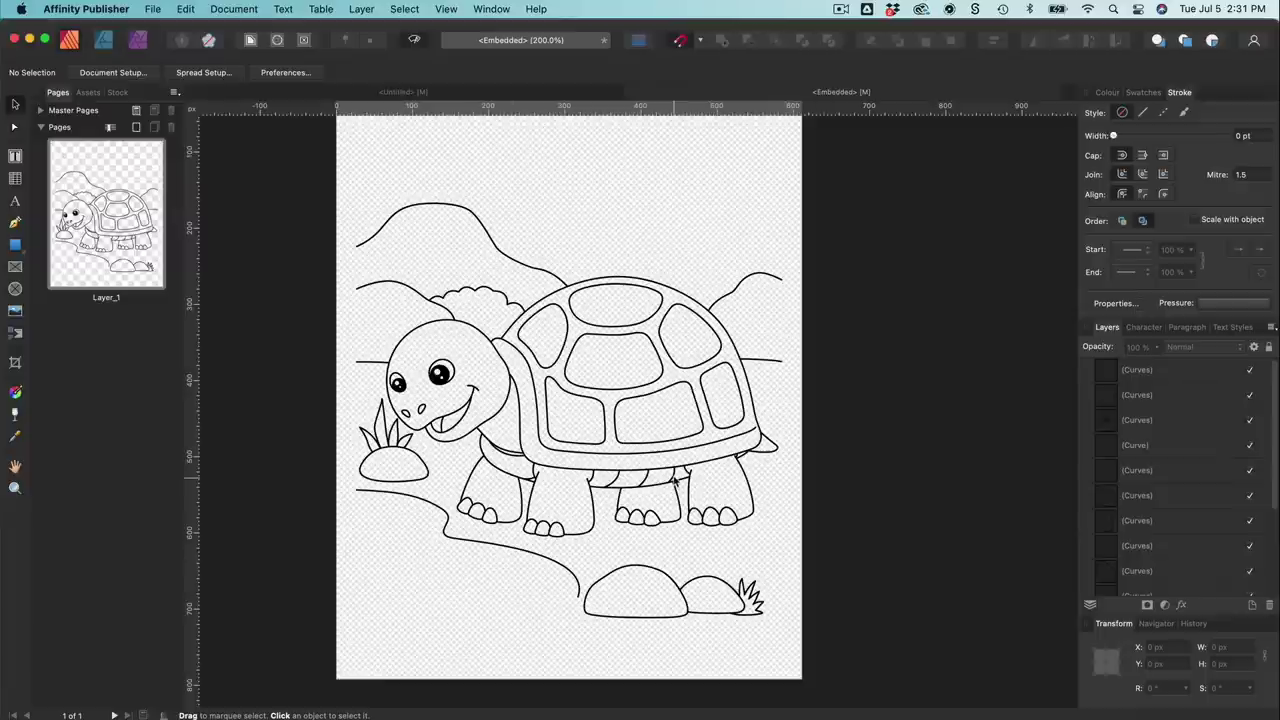
Step: Return to page 1 of the main document and move the turtle graphic up to Y 0 in, inside the border
key("super+plus")
scroll(676, 482, "down", 3)
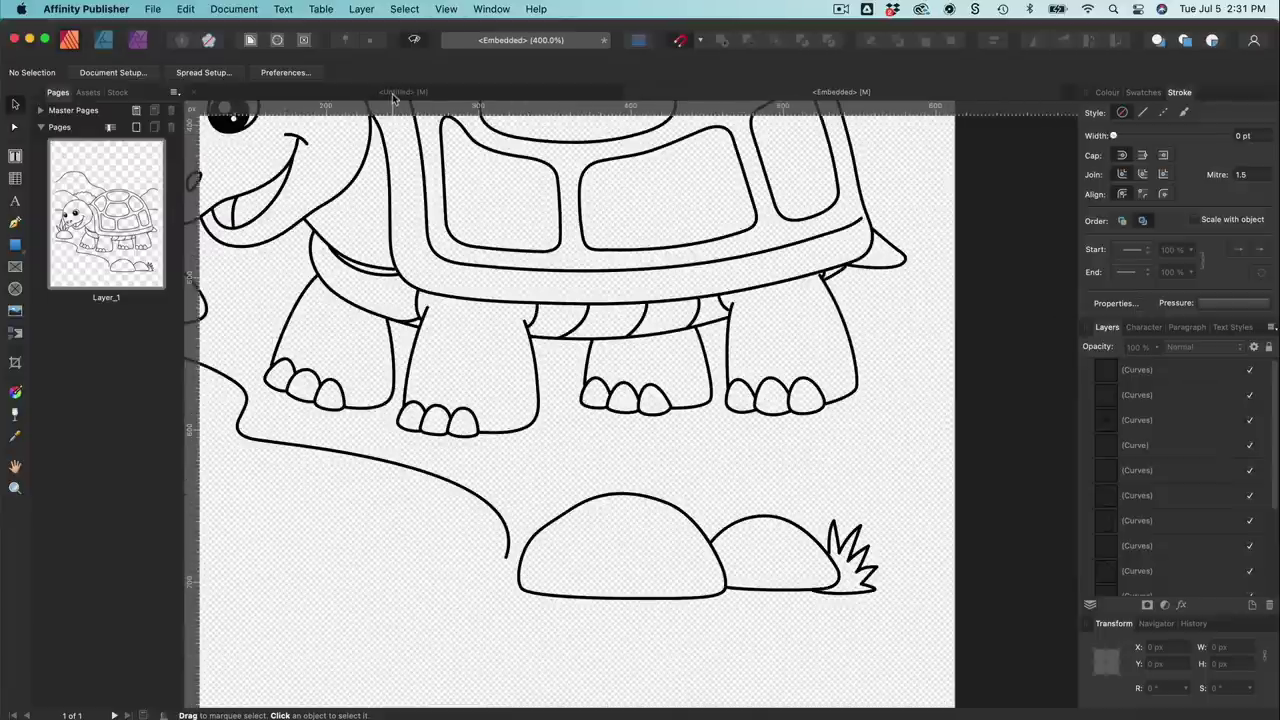
key("super+w")
scroll(687, 482, "down", 2)
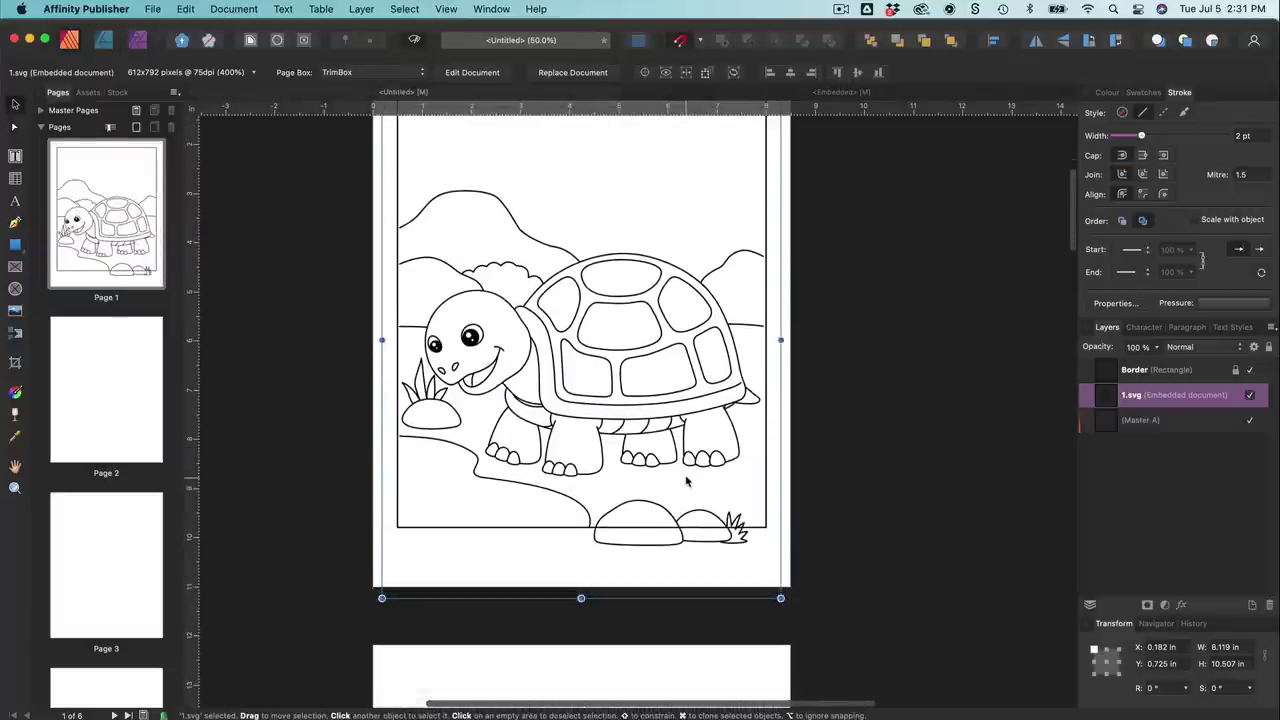
scroll(688, 483, "up", 3)
left_click_drag(693, 407, 693, 373)
left_click(873, 457)
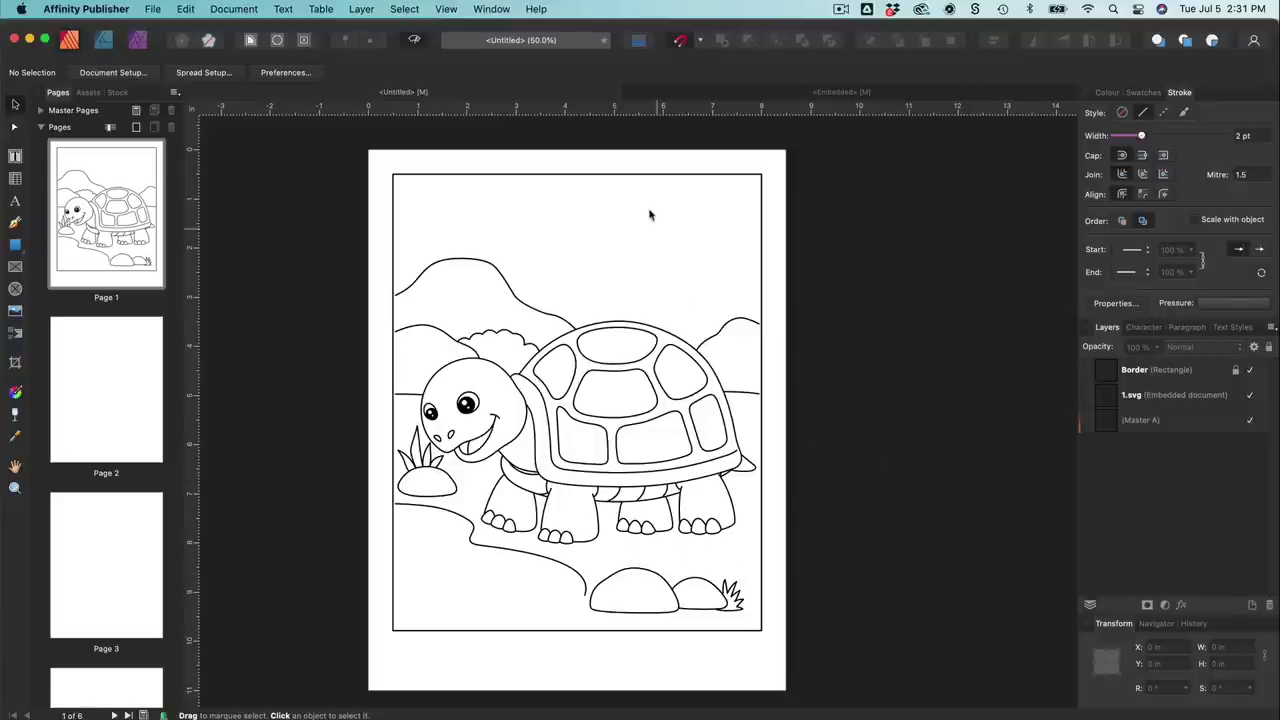
Step: Draw a cog shape about 0.68 in wide between the turtle's rear foot and the small rock
scroll(586, 254, "up", 10)
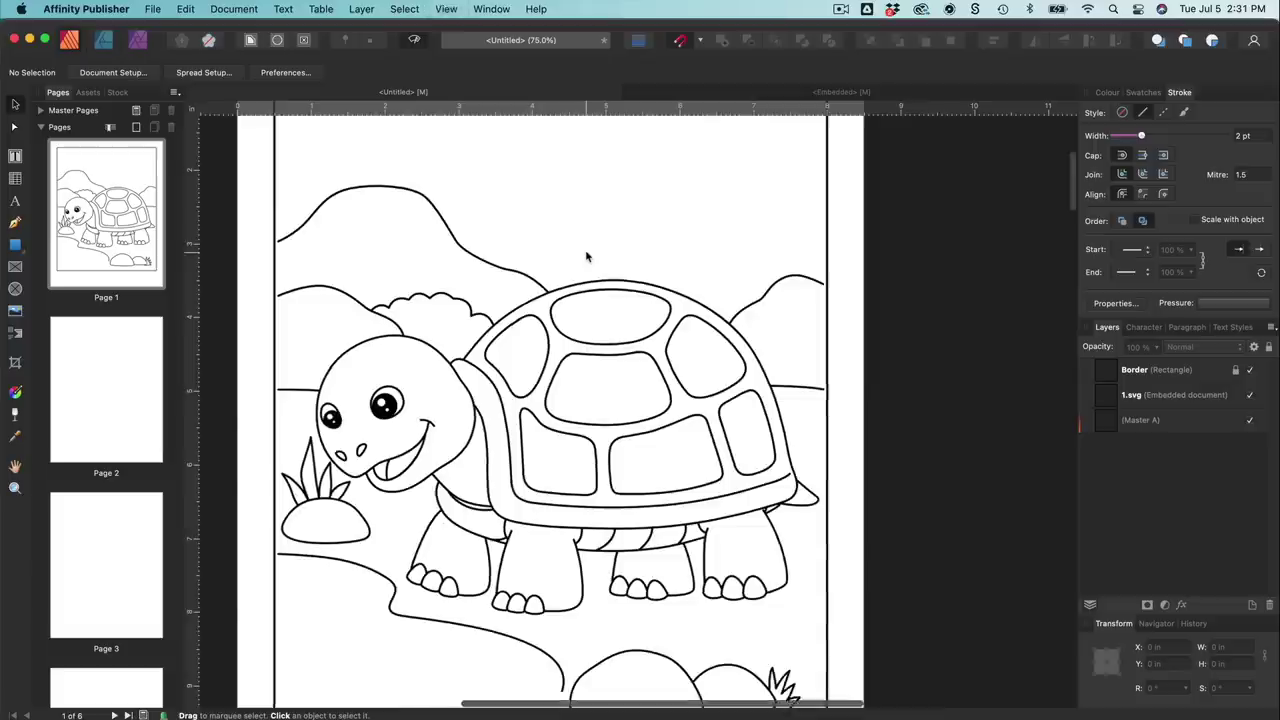
scroll(586, 256, "down", 10)
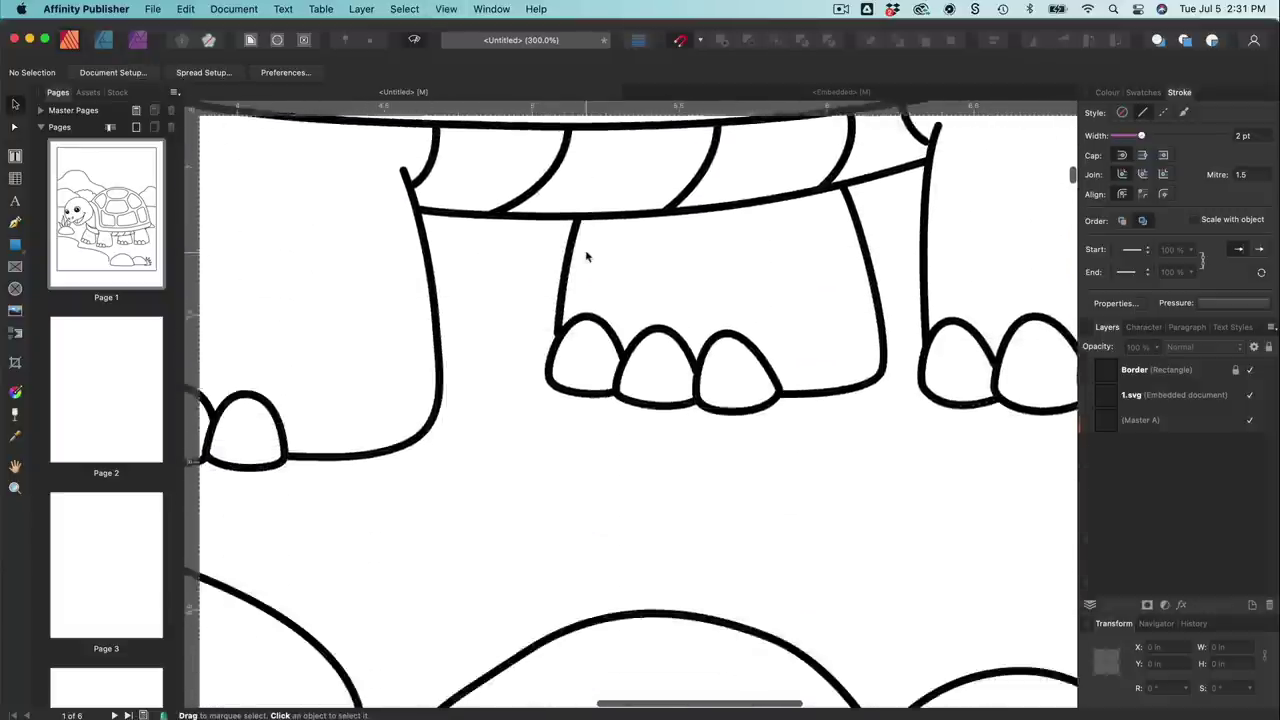
scroll(586, 256, "down", 4)
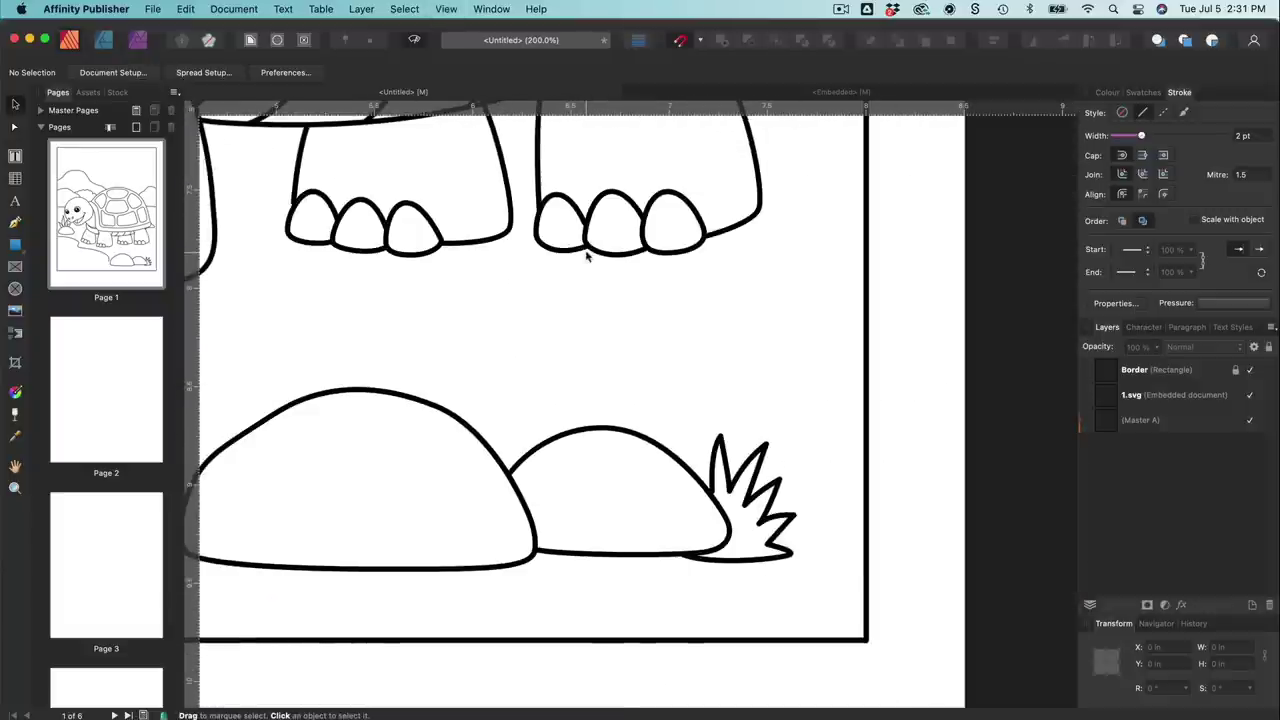
scroll(586, 256, "up", 3)
scroll(586, 256, "left", 2)
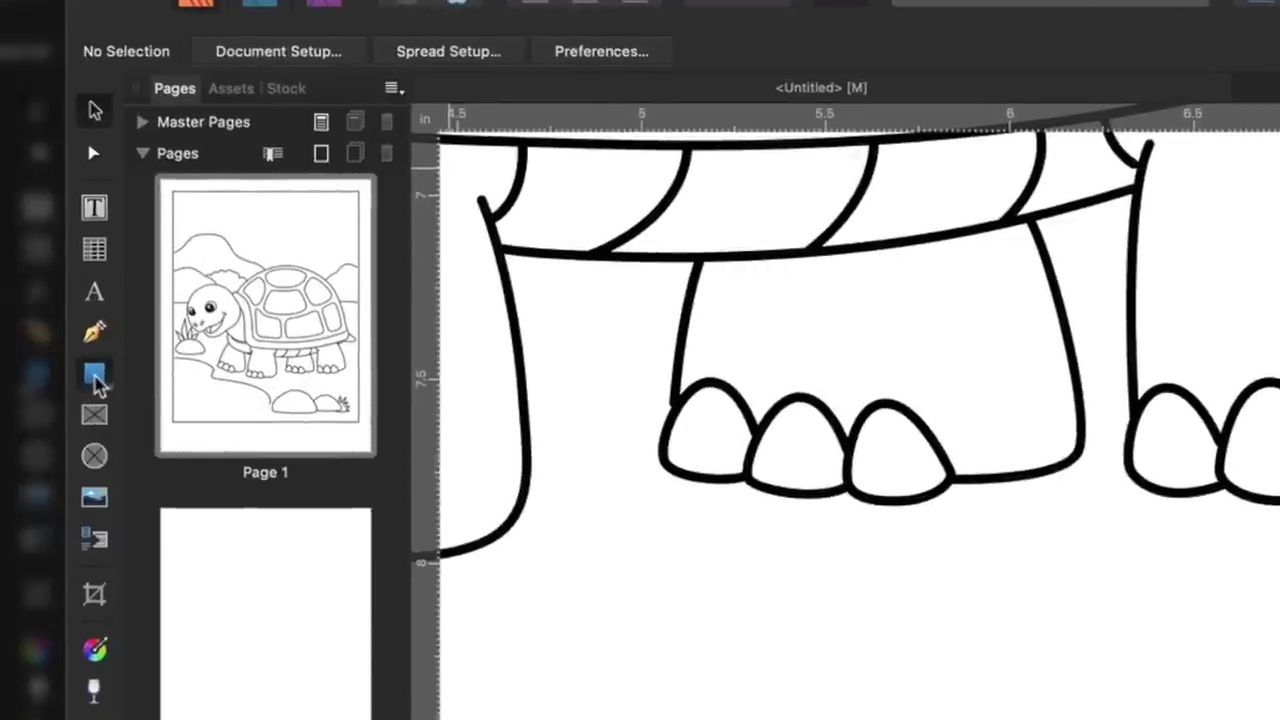
left_click(95, 377)
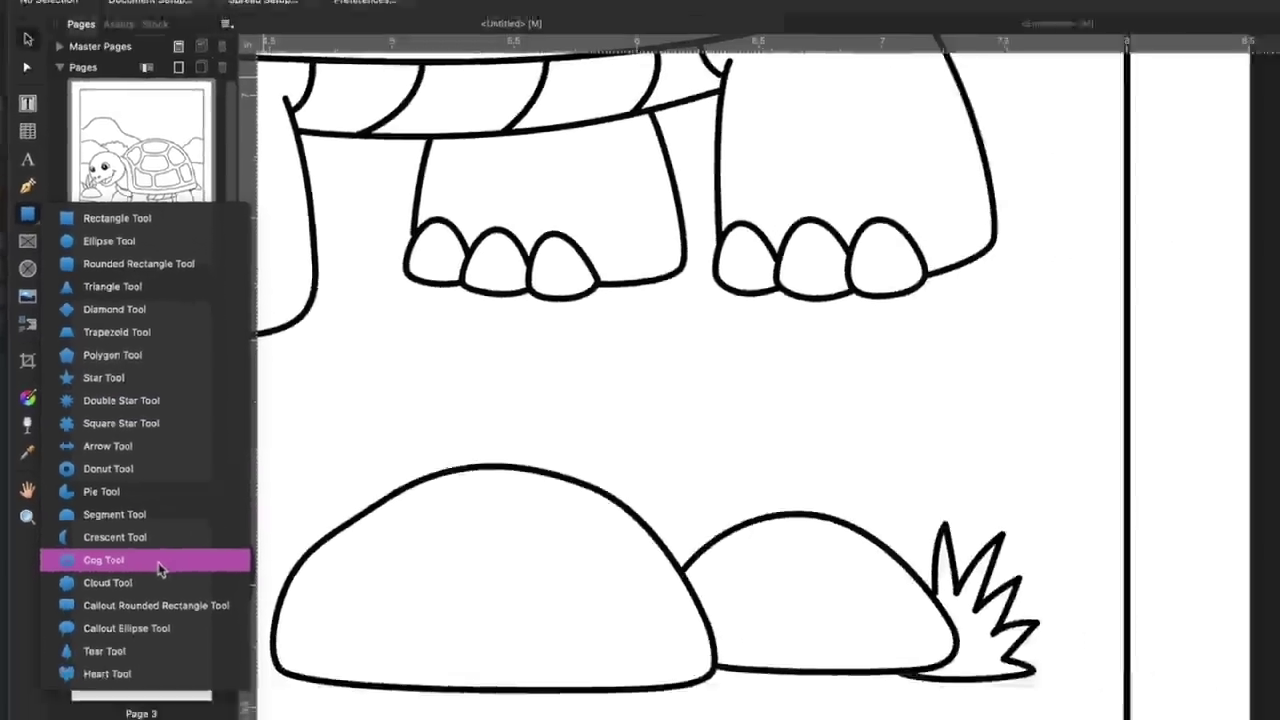
left_click(240, 645)
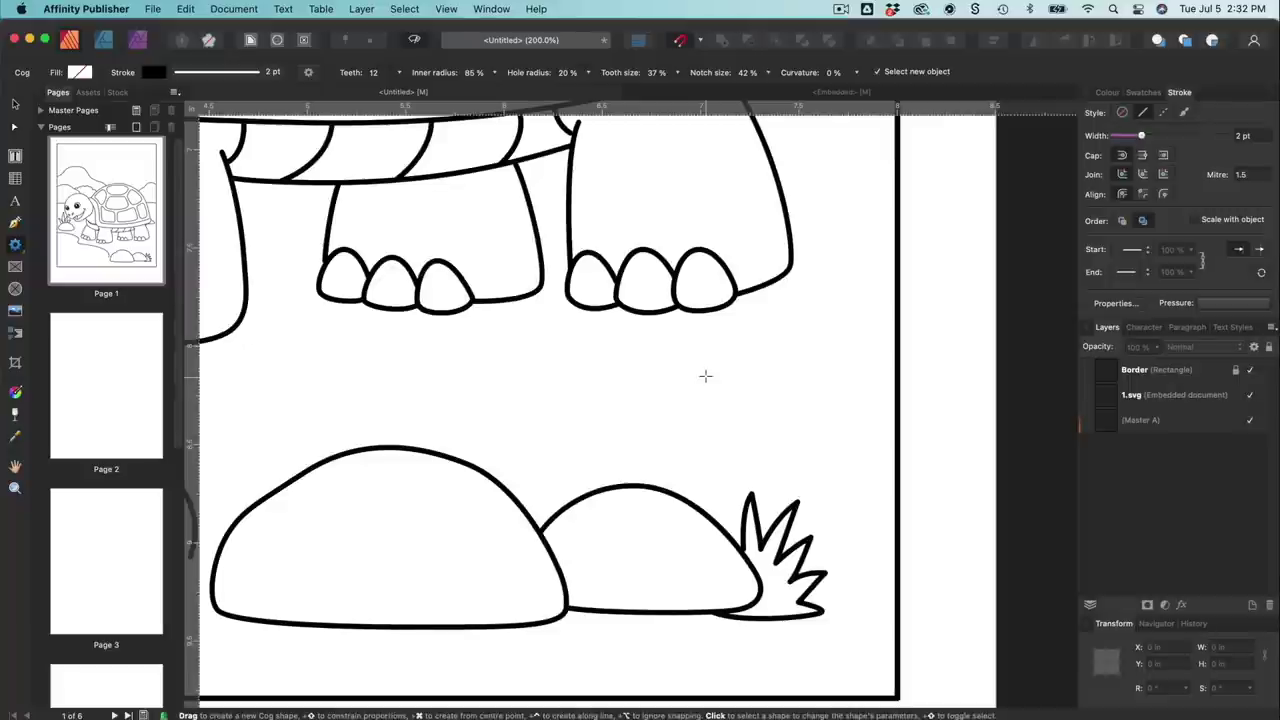
left_click_drag(625, 335, 760, 470)
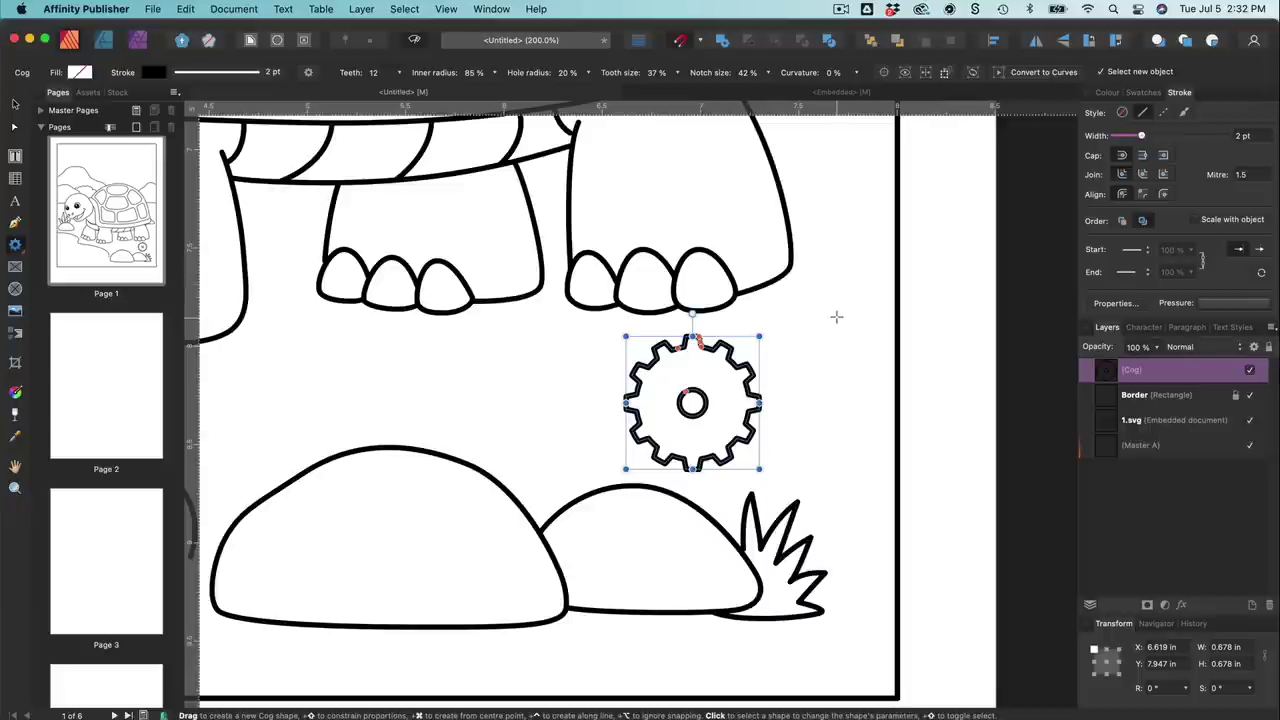
Step: Try a thicker stroke on the cog, and undo the stroke change
key("v")
left_click(830, 306)
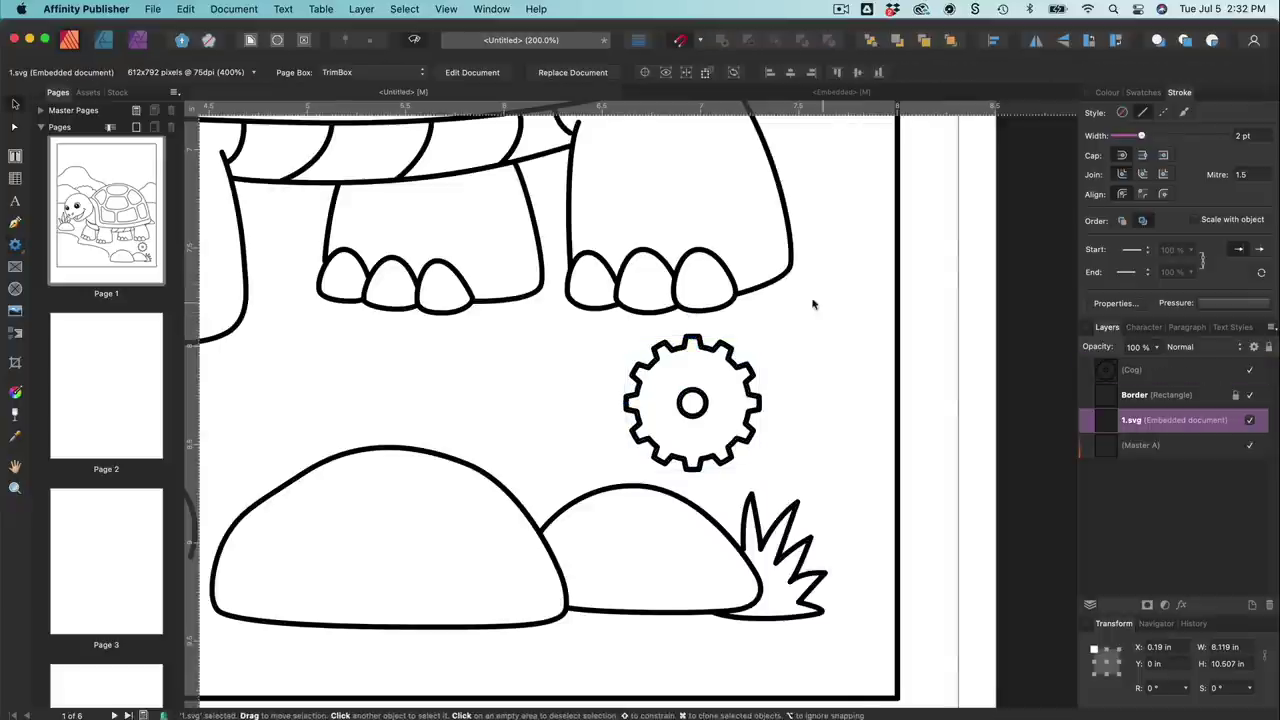
left_click(744, 368)
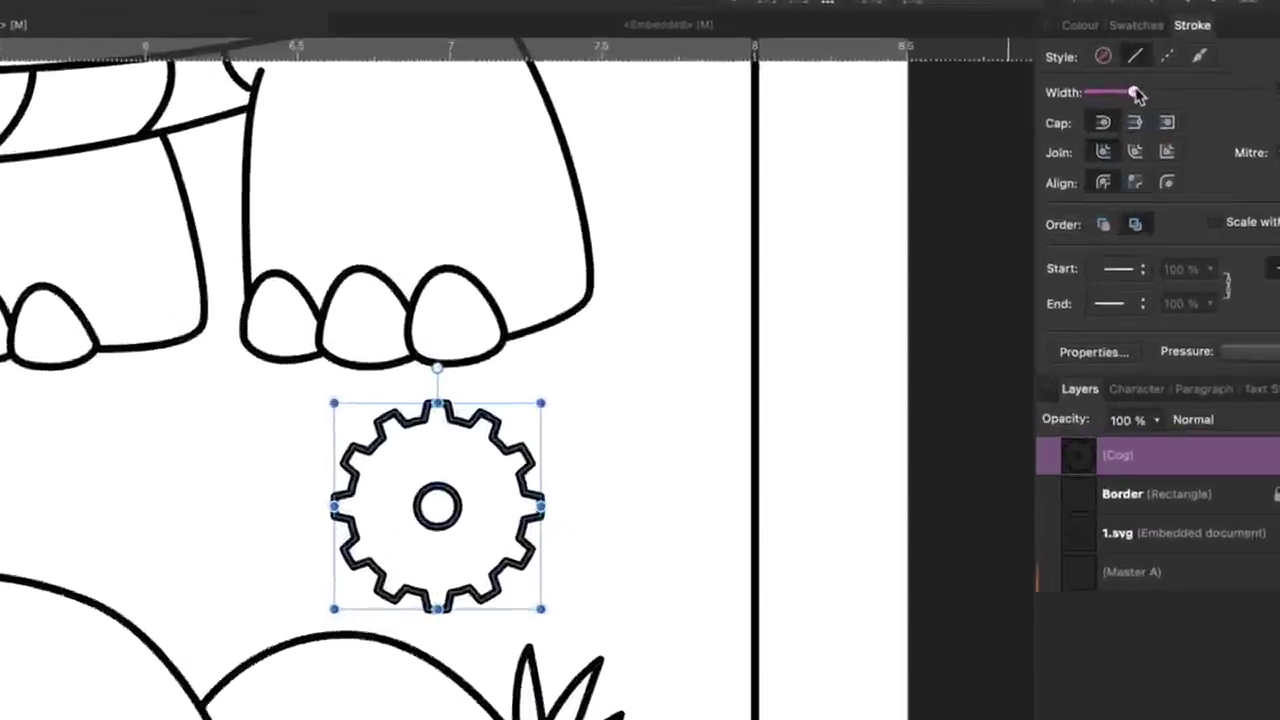
left_click_drag(1139, 135, 1164, 135)
left_click_drag(1170, 64, 1170, 64)
key("super+z")
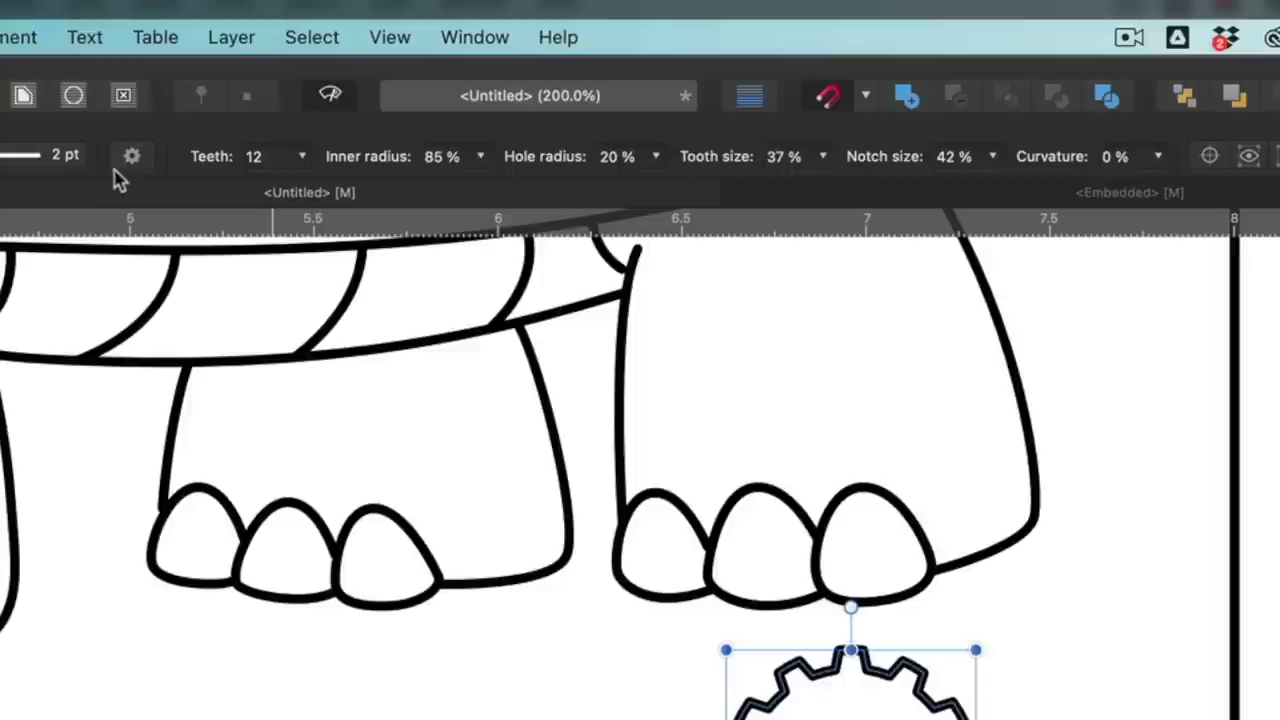
Step: Set the cog's teeth to 6 and its inner radius to 25%
left_click(301, 160)
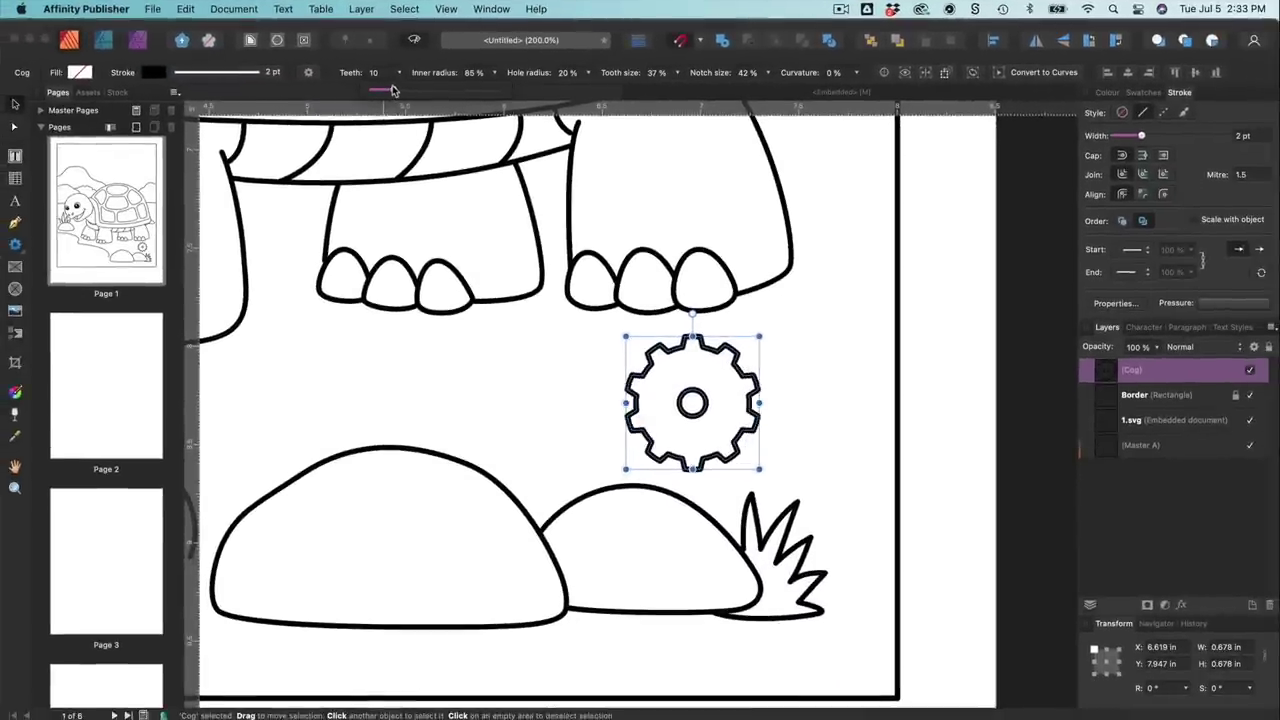
left_click_drag(382, 101, 381, 92)
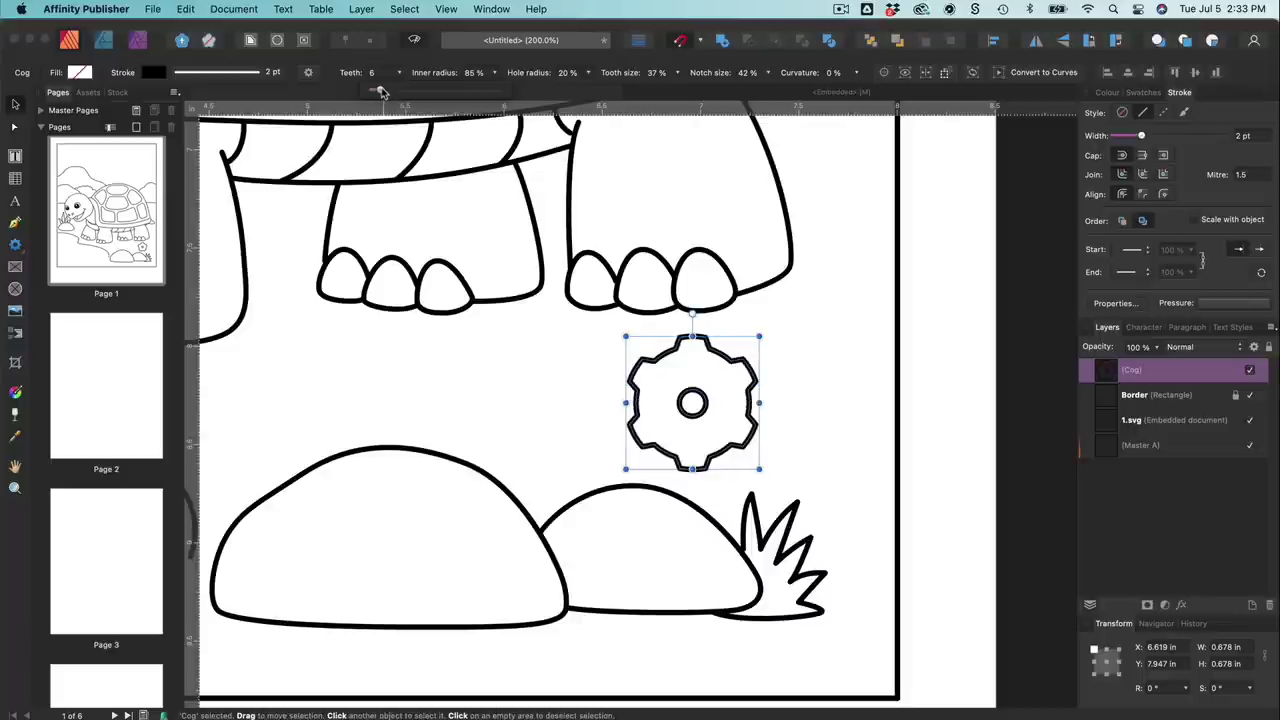
left_click(495, 73)
left_click_drag(492, 90, 397, 95)
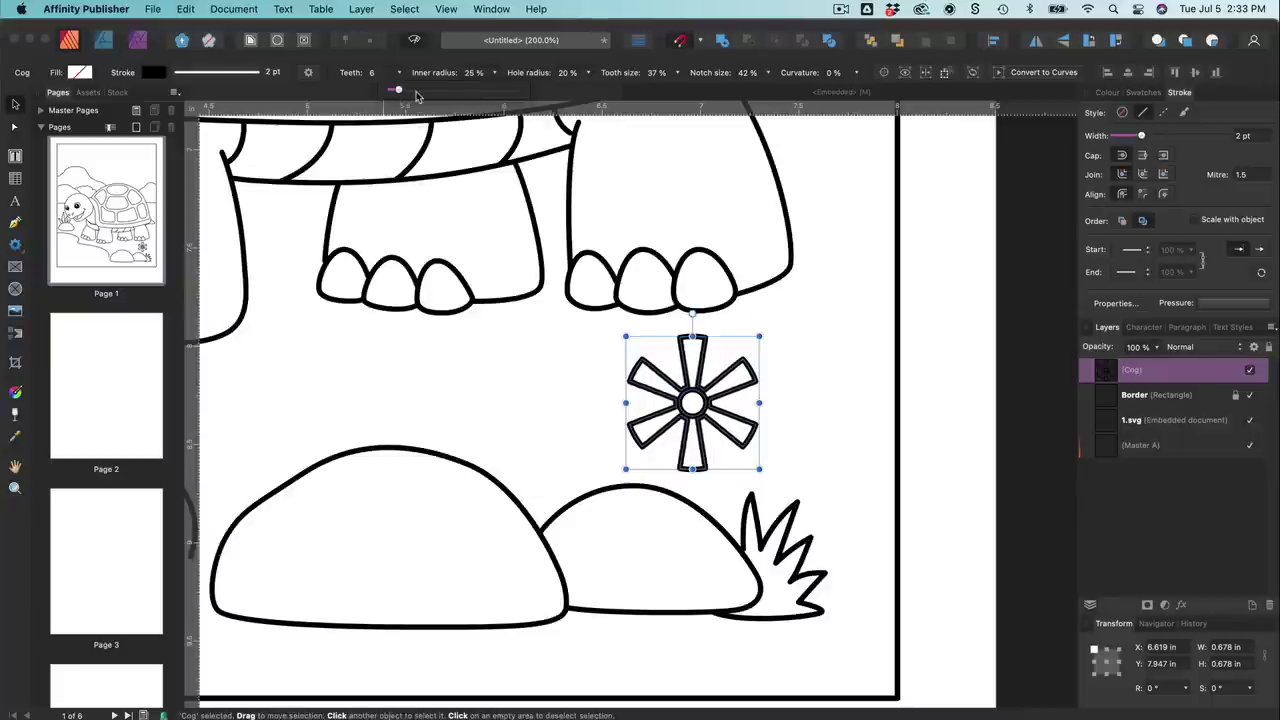
Step: Set the cog's hole radius to 22% and its tooth size to 70%
left_click(588, 73)
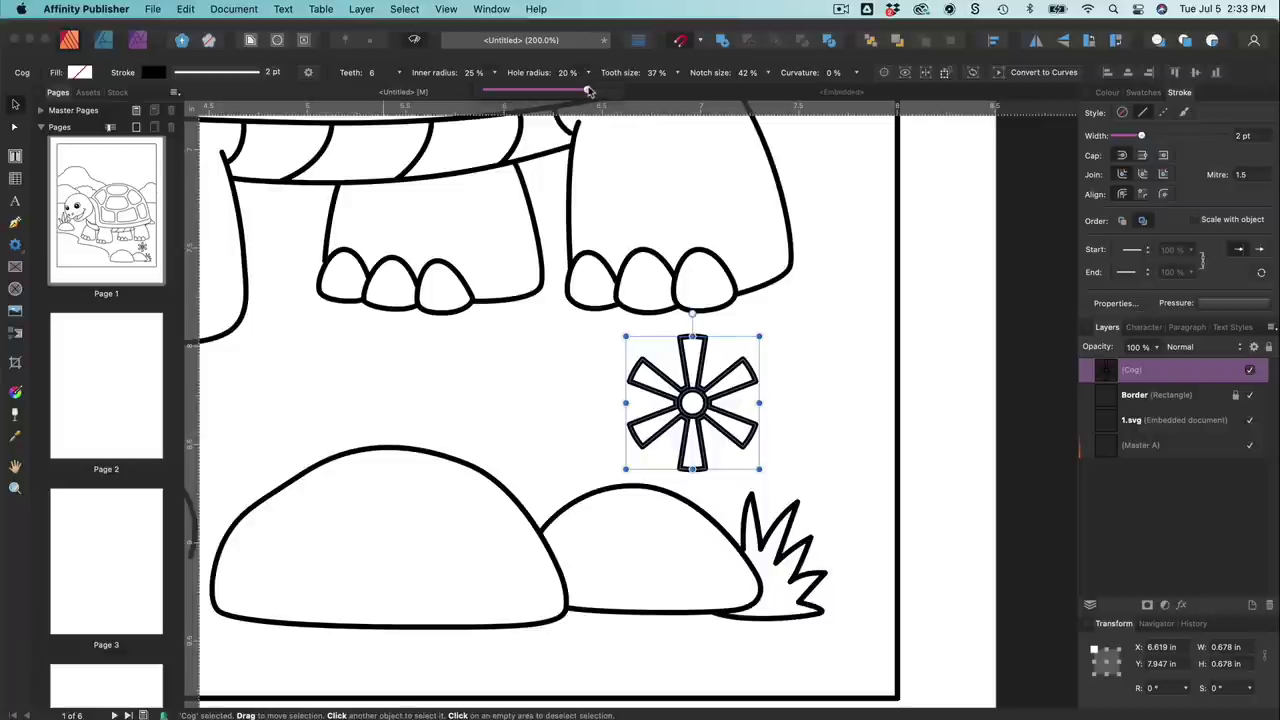
mouse_move(588, 90)
left_mouse_down()
mouse_move(515, 93)
mouse_move(612, 92)
mouse_move(598, 104)
left_mouse_up()
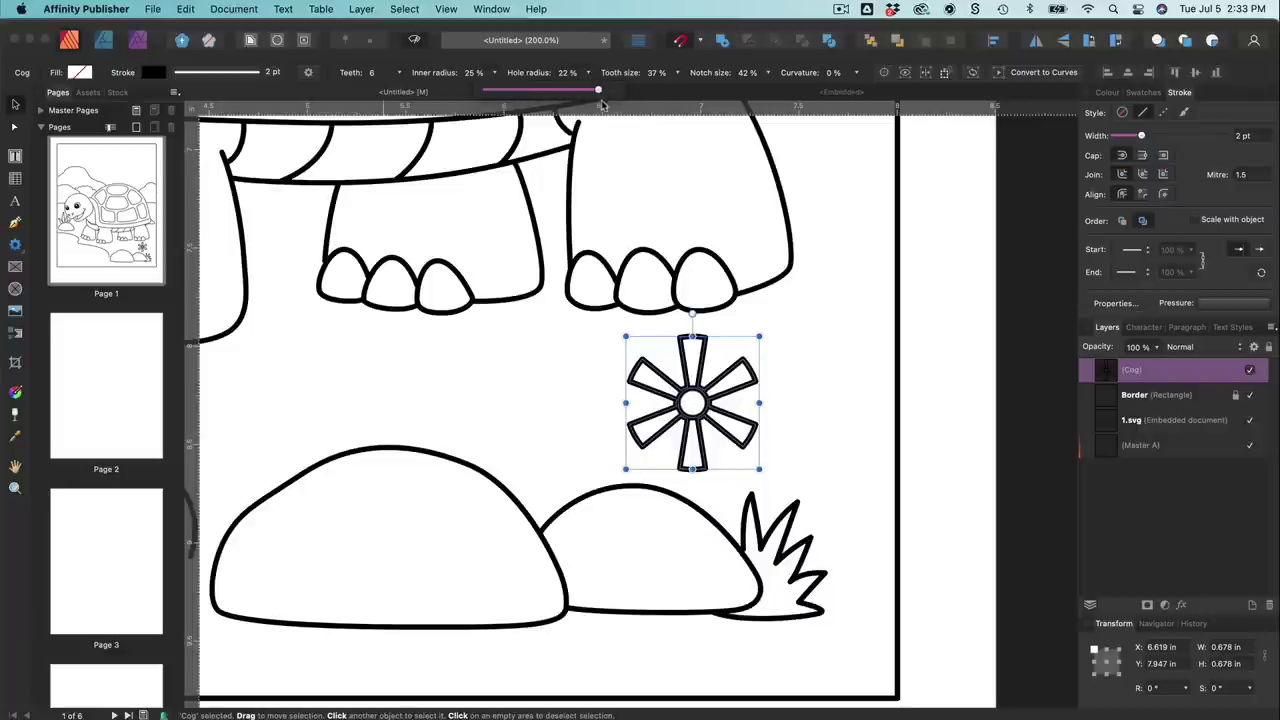
left_click(677, 72)
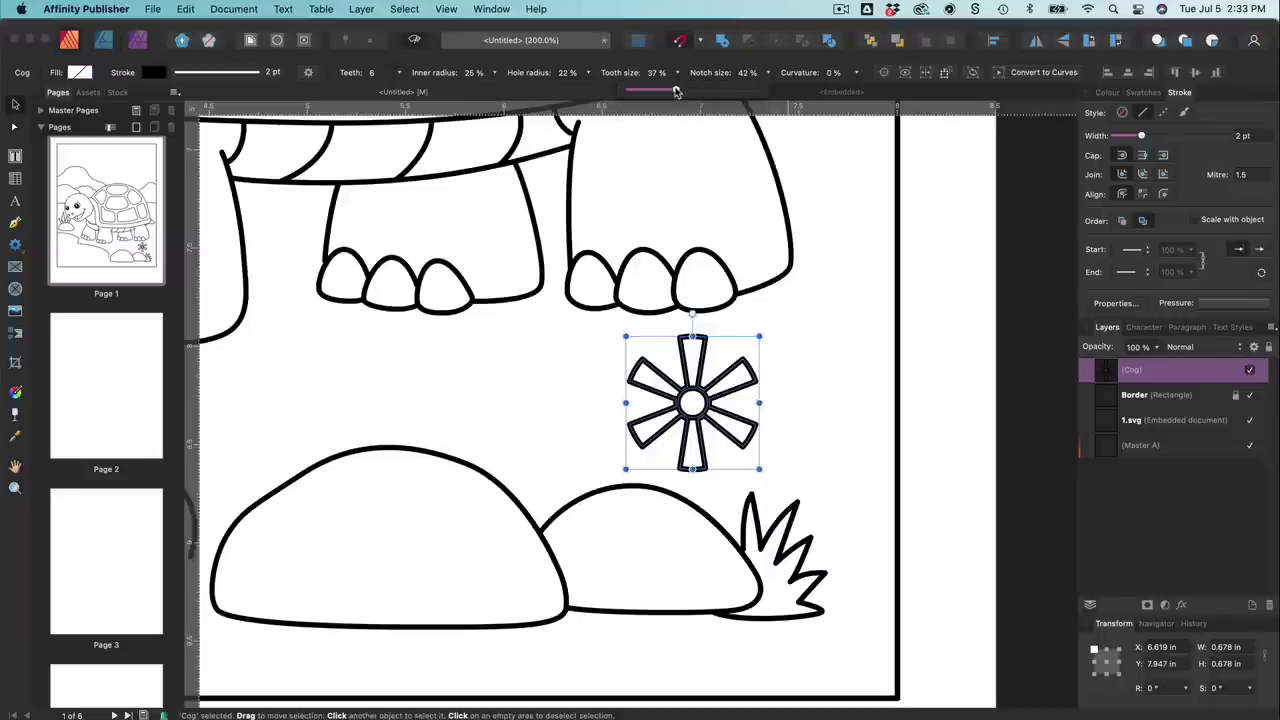
left_click_drag(675, 91, 717, 98)
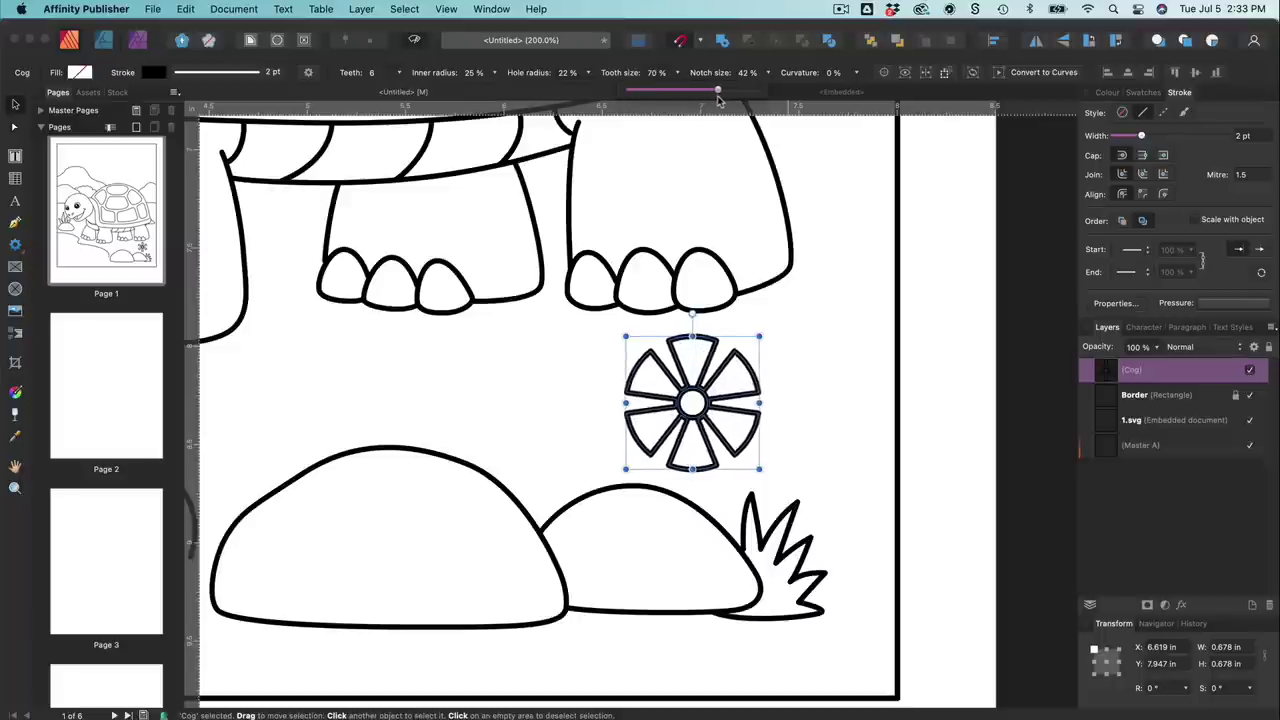
Step: Set the cog's curvature to 100% and its notch size to 0% to form a flower
left_click(857, 75)
left_click_drag(855, 91, 957, 95)
left_click(768, 73)
left_click_drag(768, 91, 694, 94)
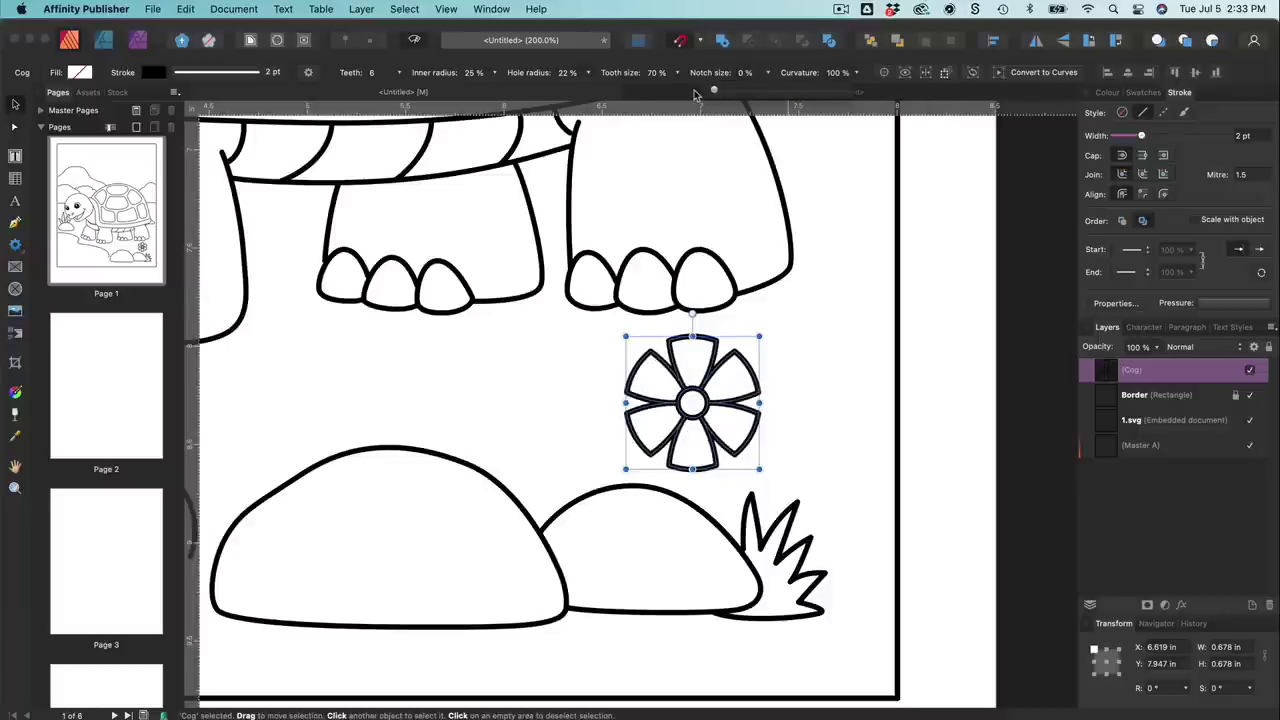
left_click(836, 346)
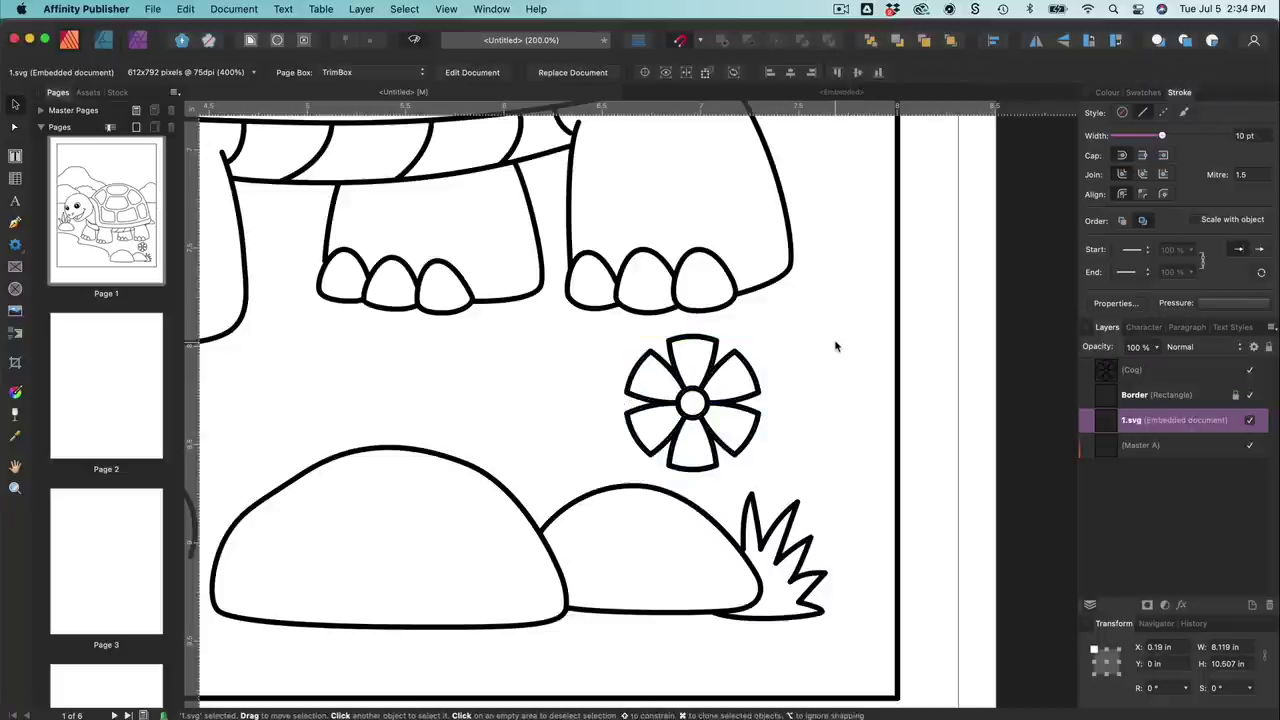
Step: Undo the accidental shift of the embedded turtle graphic and lock its 1.svg layer
left_click(16, 246)
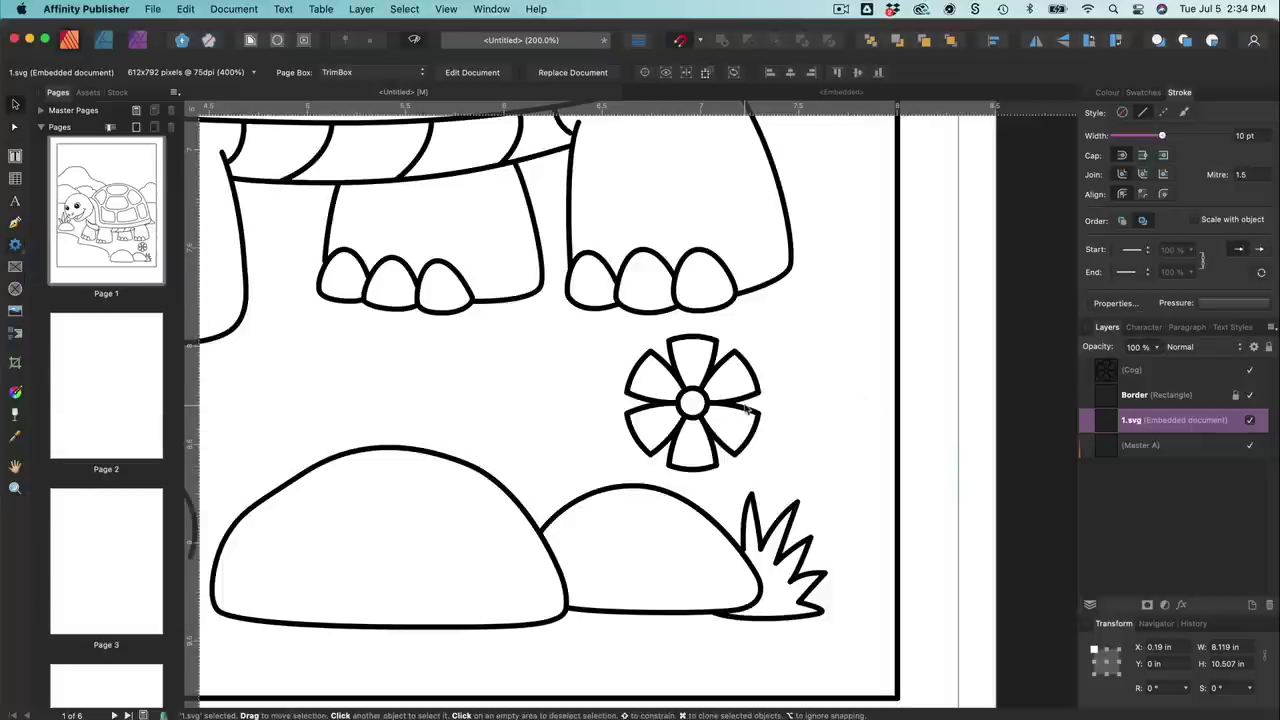
left_click_drag(747, 410, 724, 398)
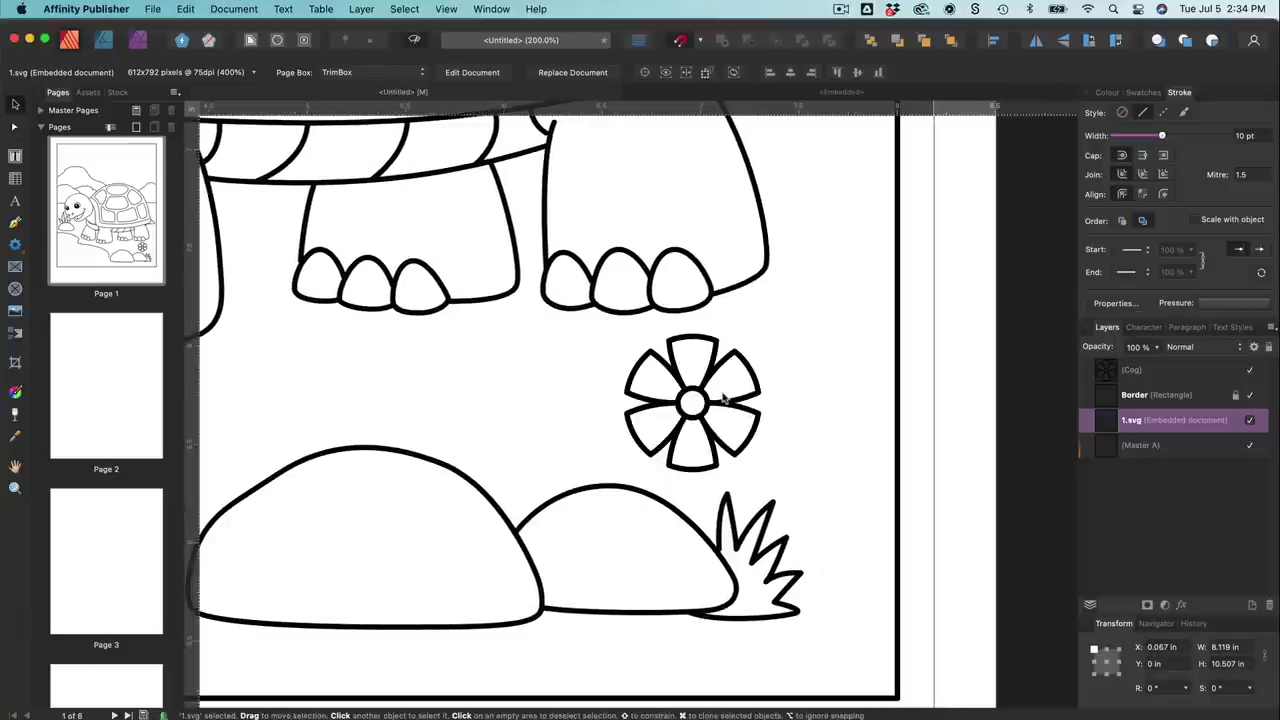
key("super+z")
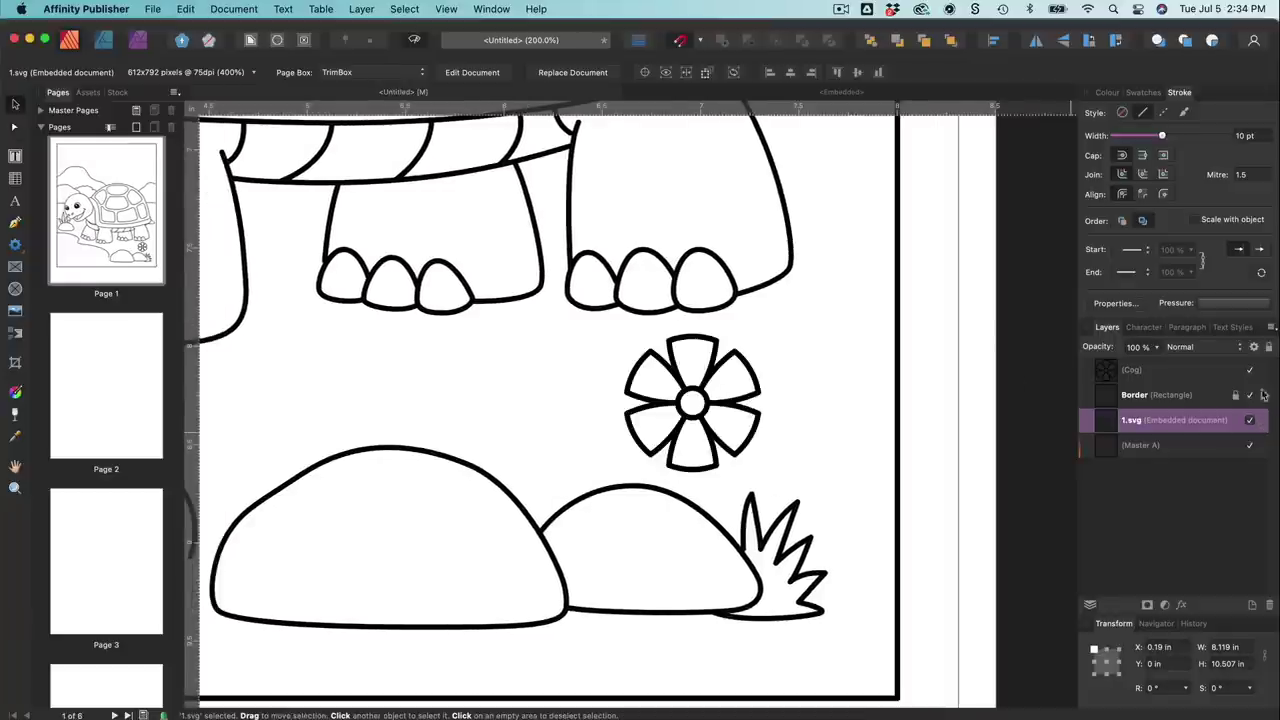
left_click(1266, 347)
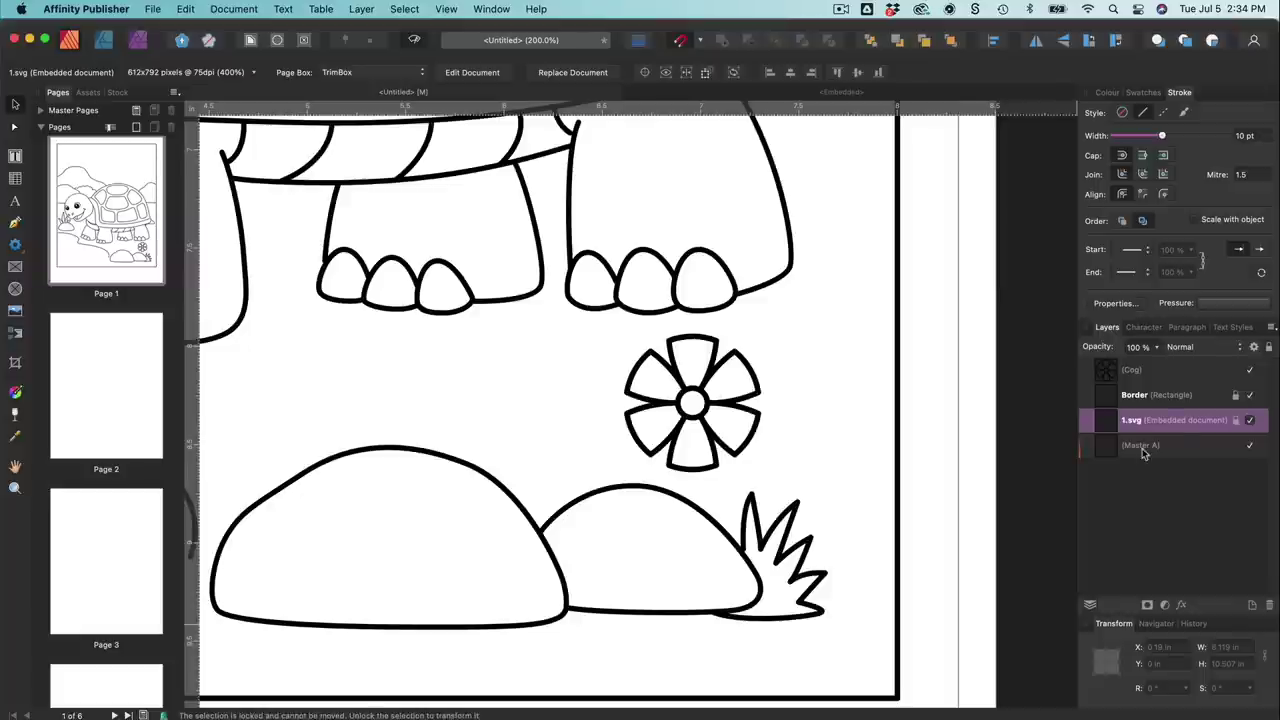
Step: Move the flower to about X 6.47 in, Y 7.9 in and place an overlapping duplicate at about X 6.97 in, Y 8.02 in
left_click(738, 405)
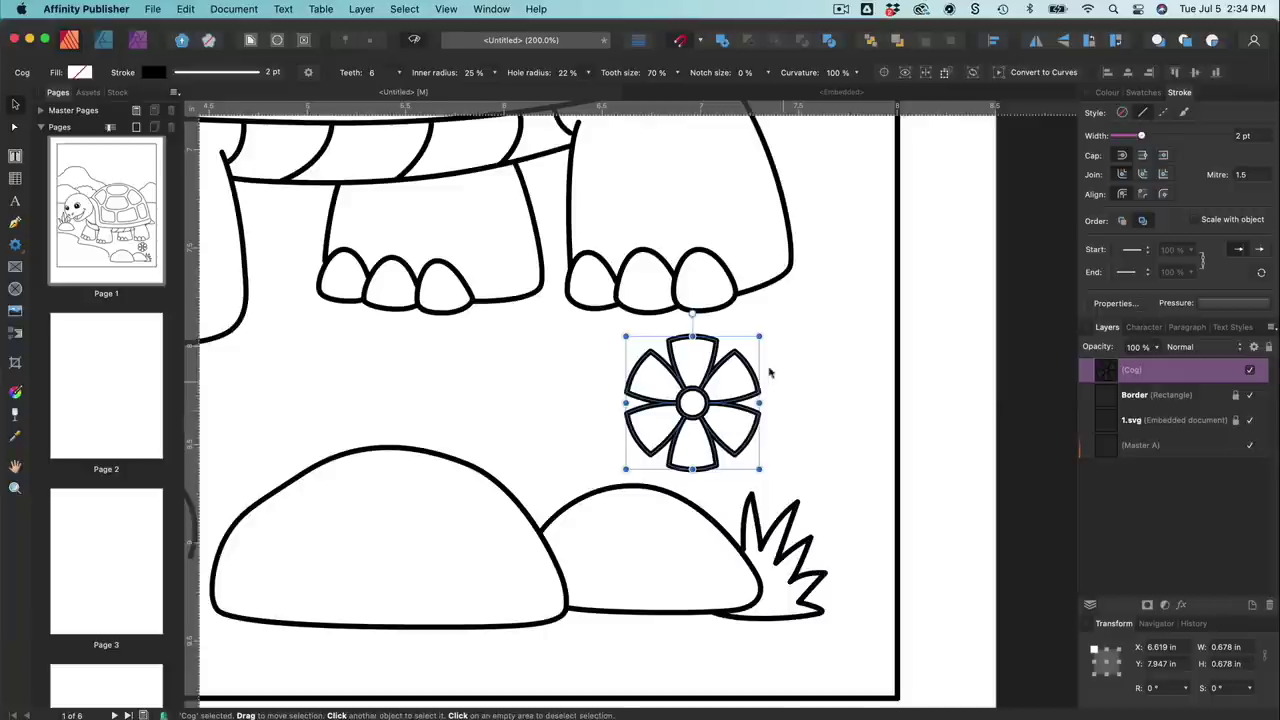
left_click_drag(714, 362, 688, 355)
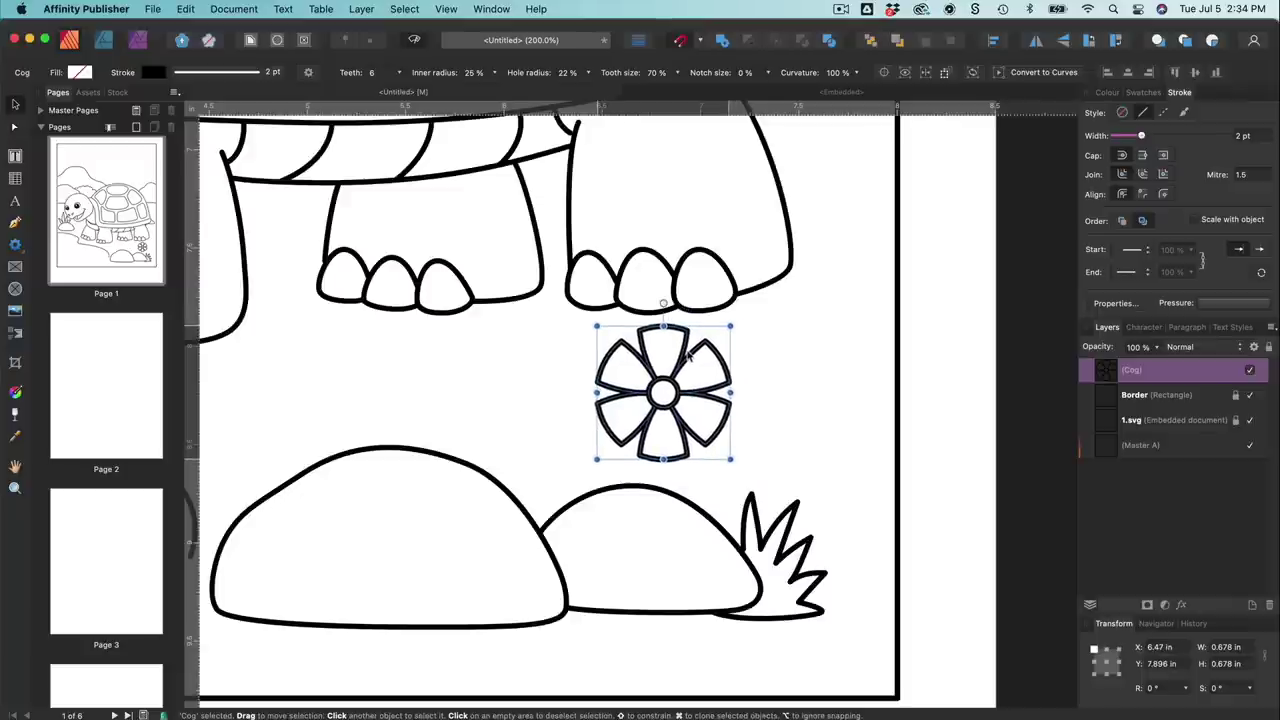
left_click_drag(688, 358, 789, 383)
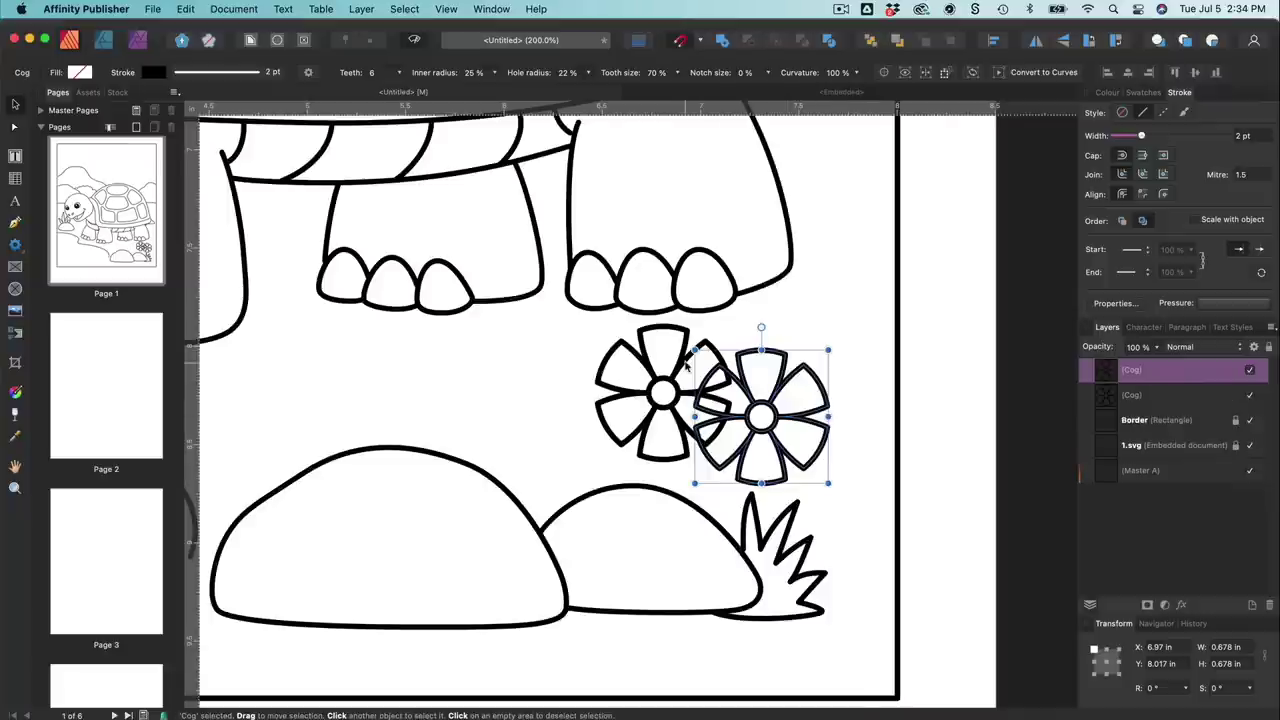
left_click(748, 293)
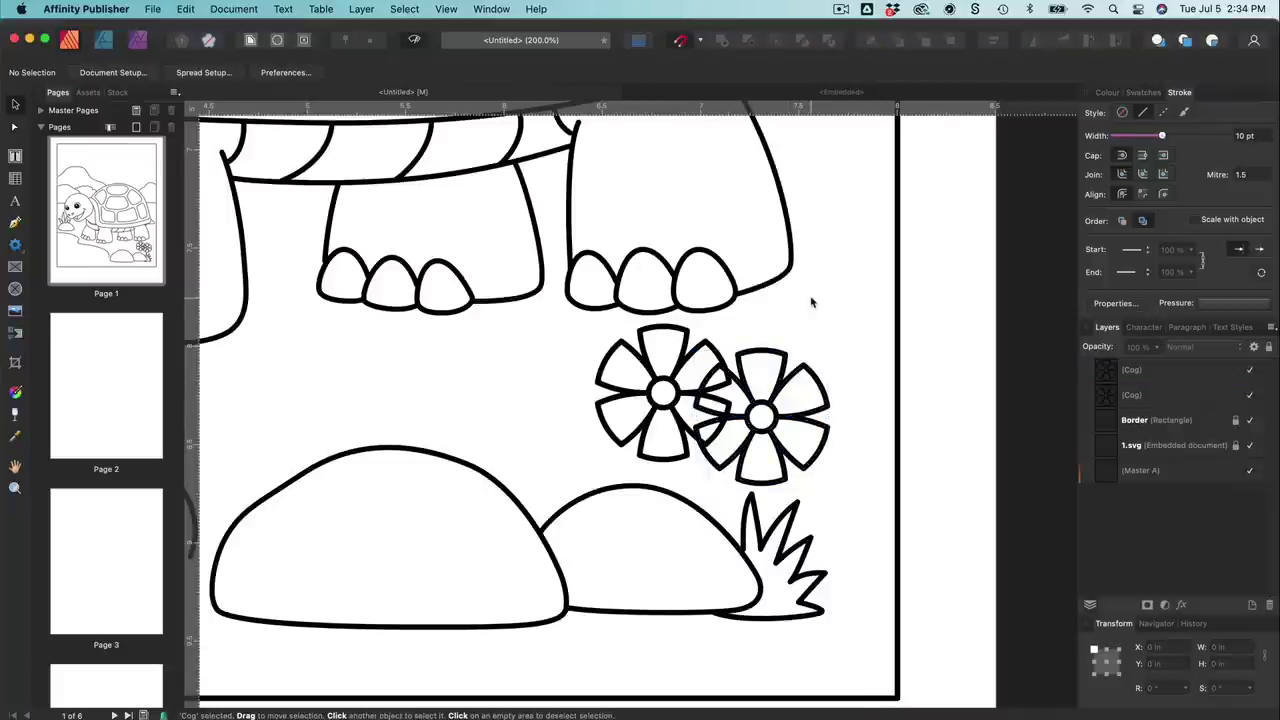
Step: Fill the original flower with white, FFFFFF, leaving the duplicate without a fill
left_click(689, 353)
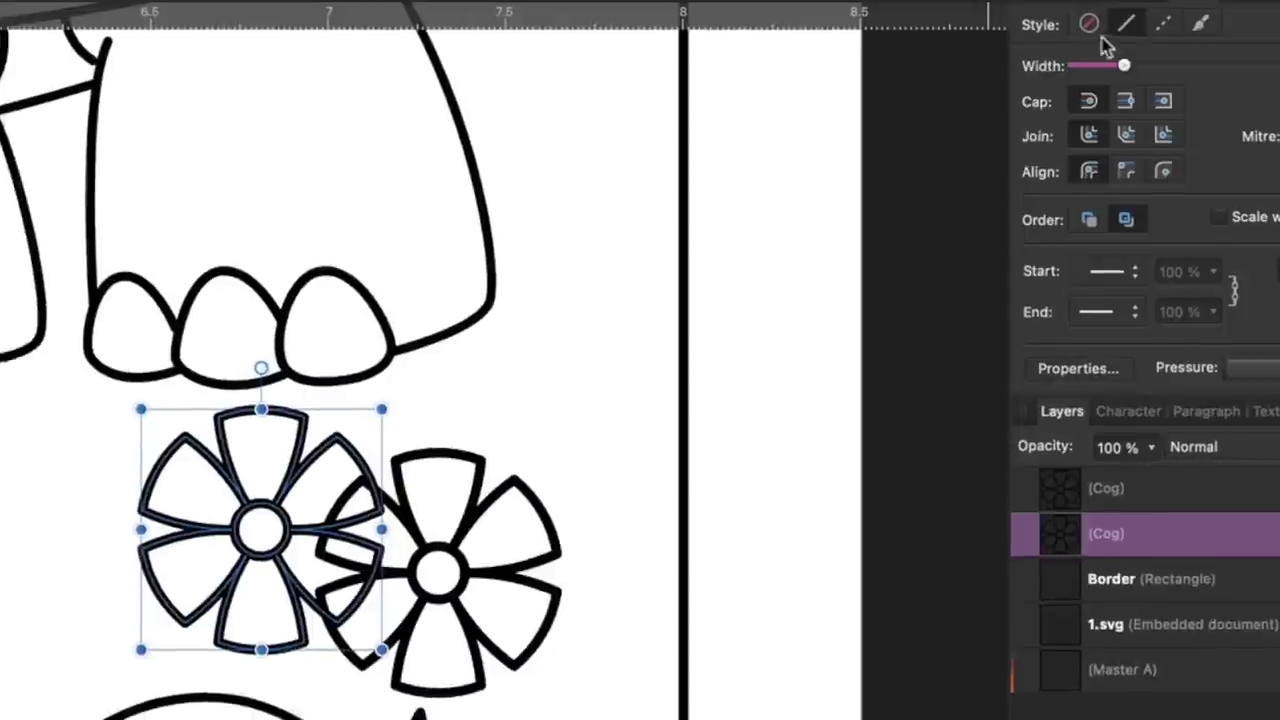
left_click(1062, 2)
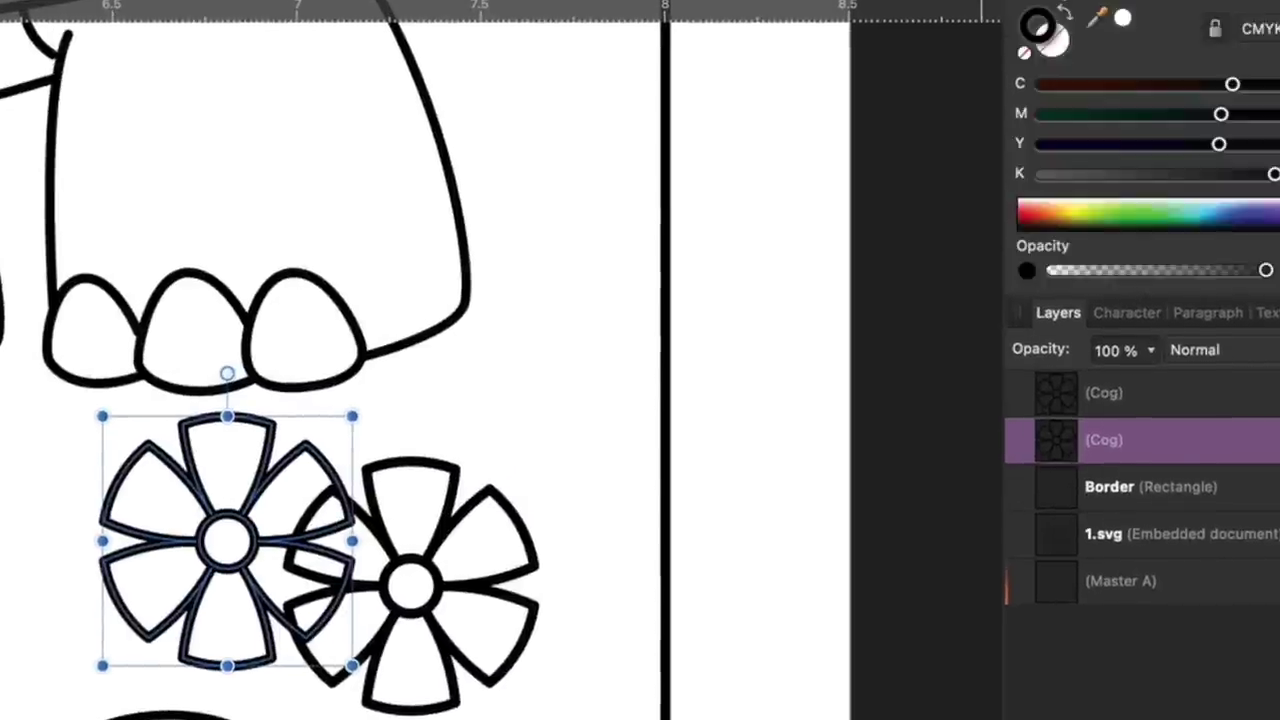
left_click(1052, 53)
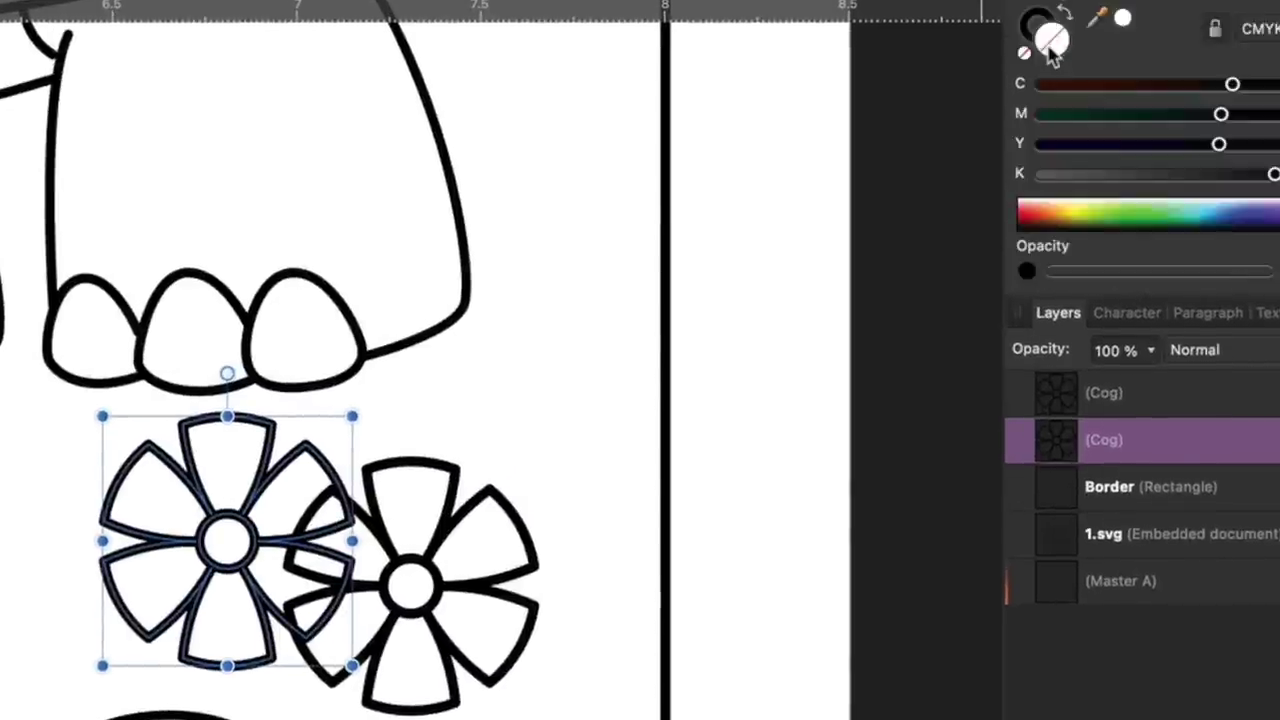
left_click(1125, 24)
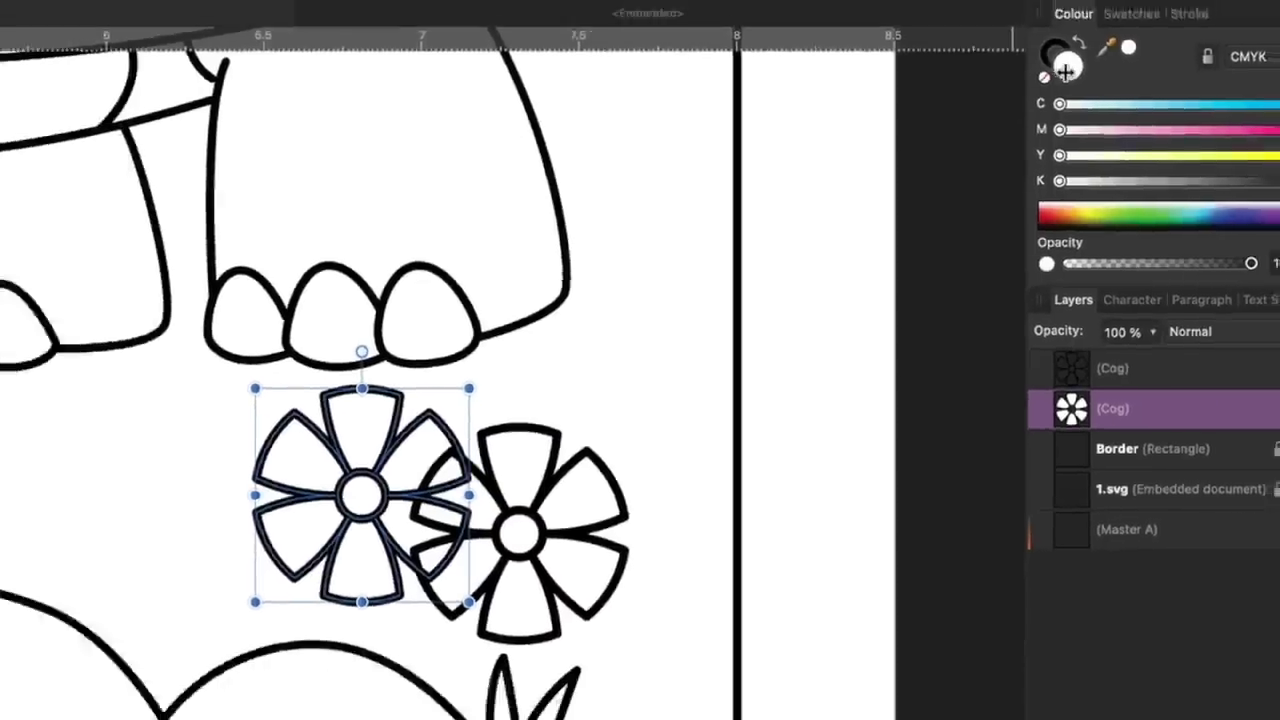
double_click(1053, 42)
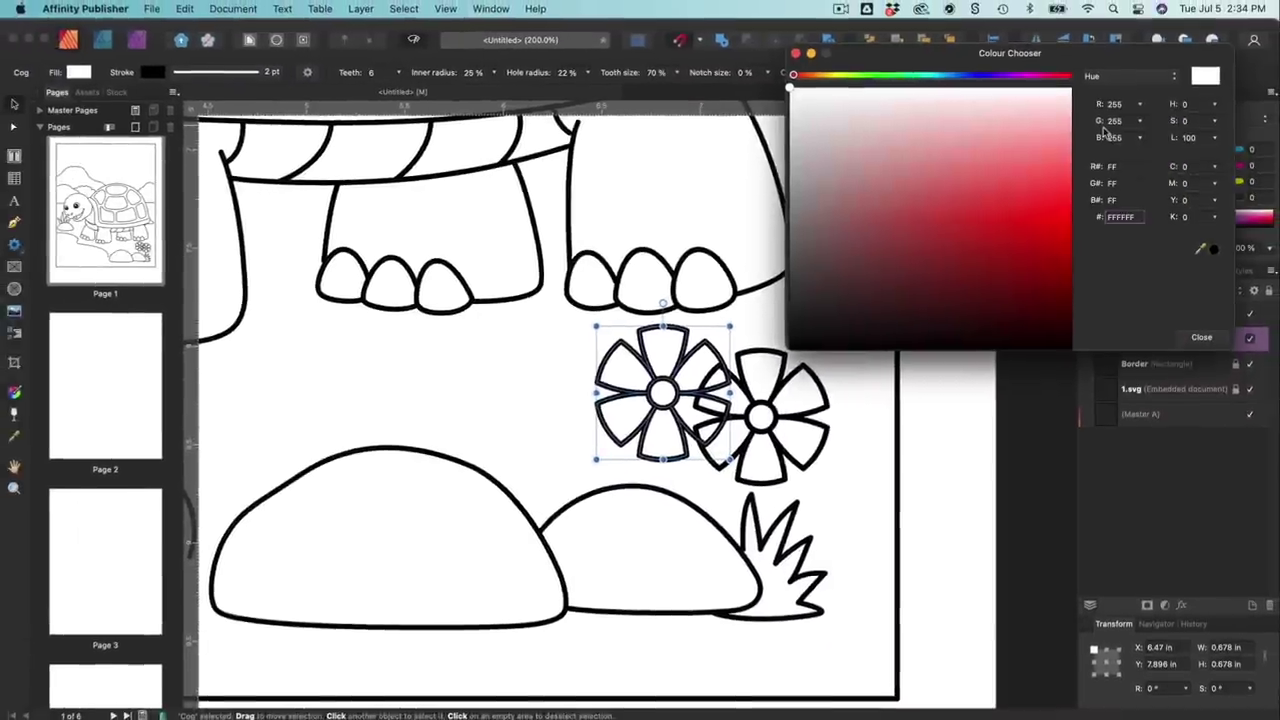
left_click(1197, 337)
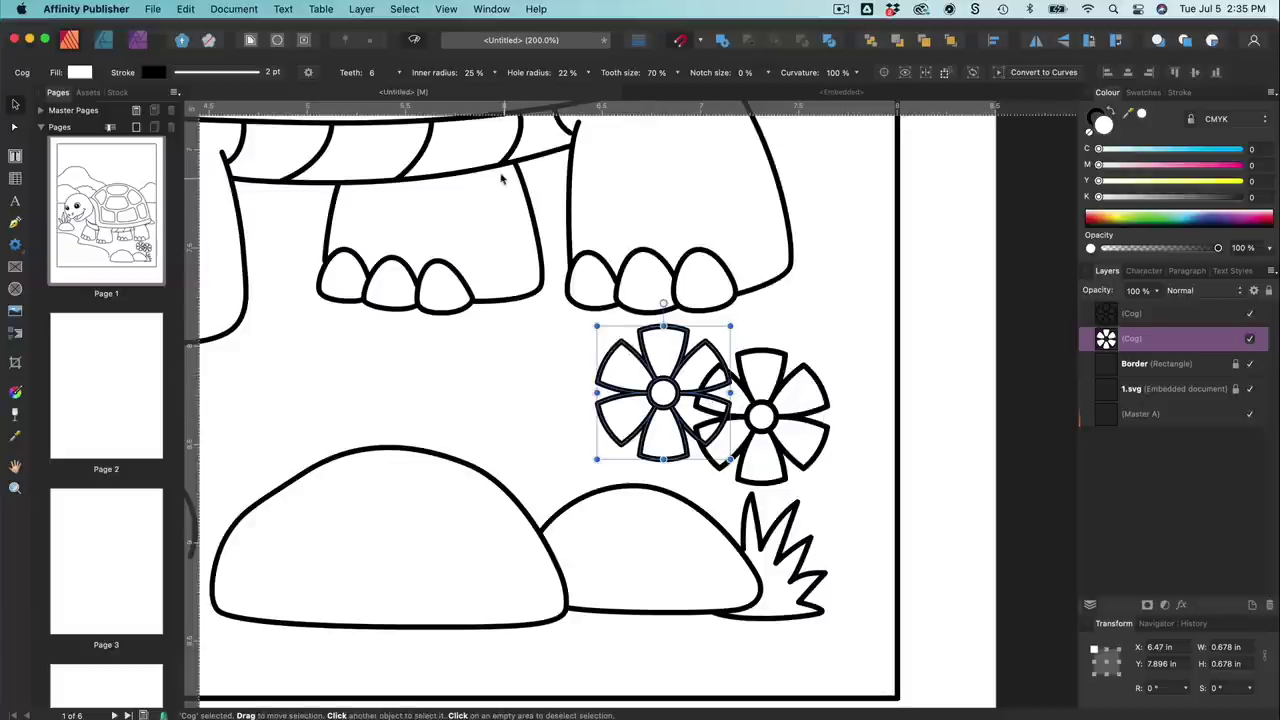
Step: Send the white-filled flower back one level and bring it forward one level again
left_click(366, 12)
mouse_move(374, 95)
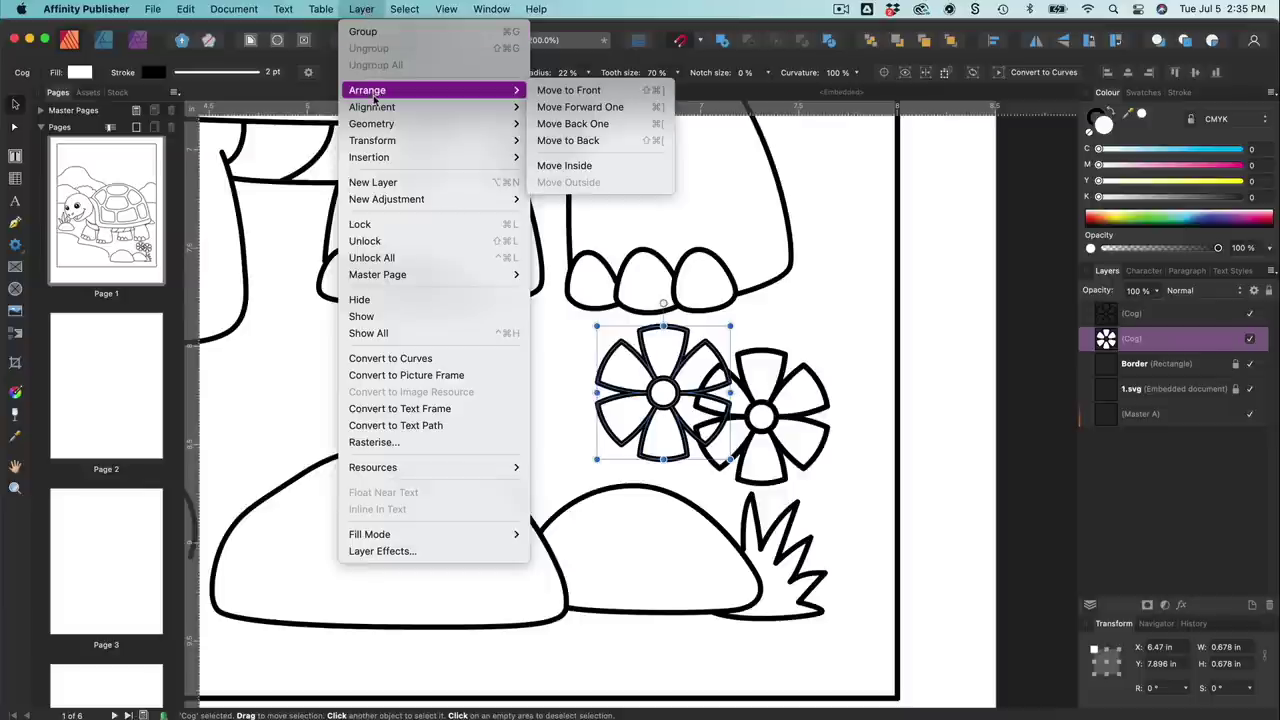
left_click(585, 125)
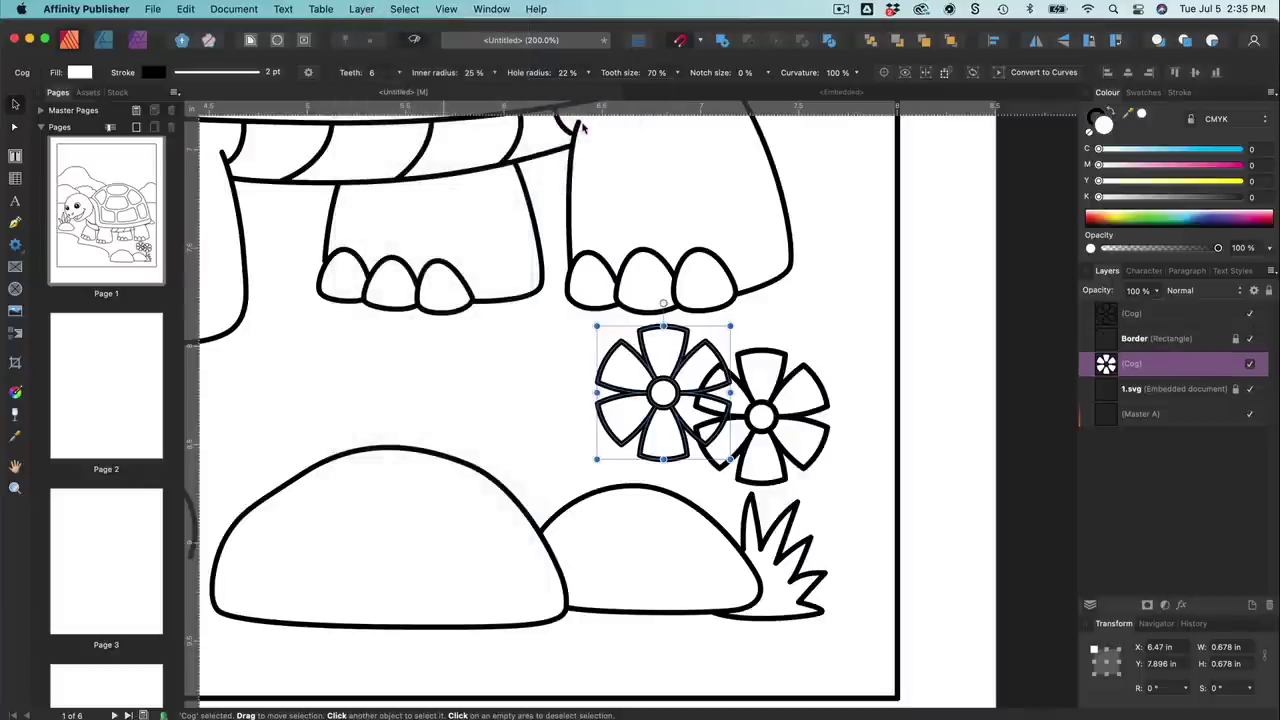
left_click(361, 9)
mouse_move(385, 90)
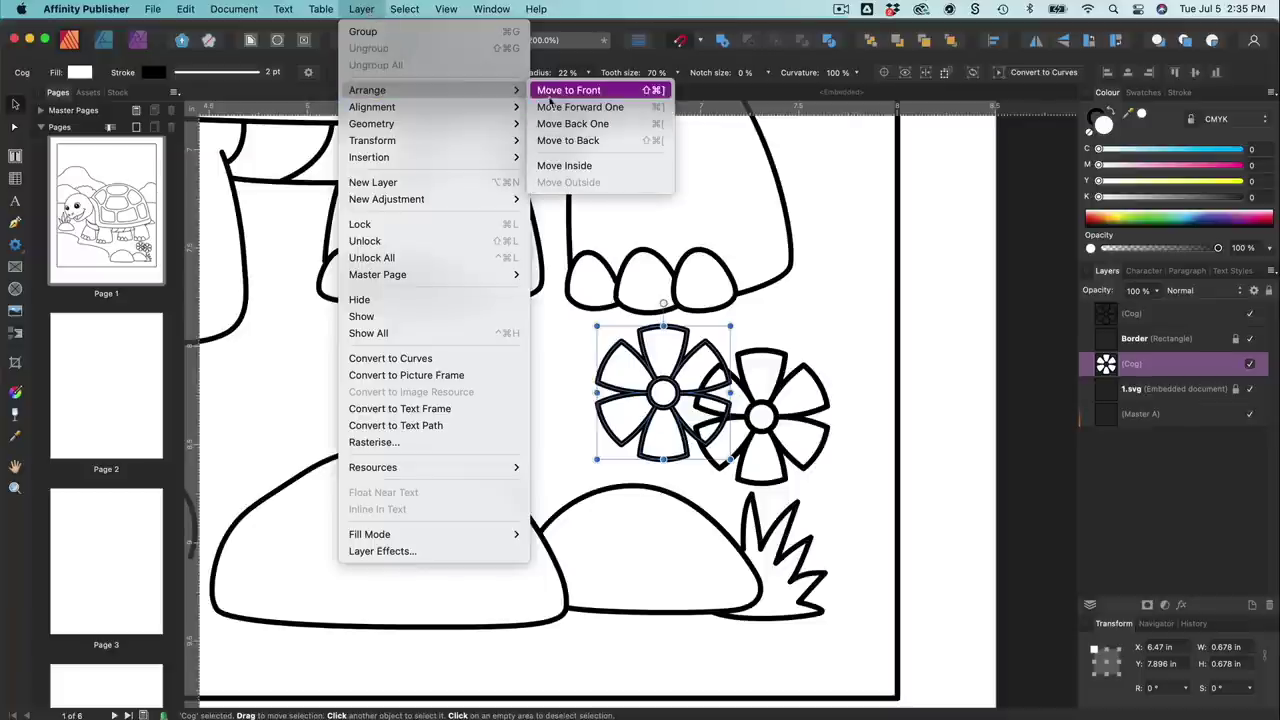
left_click(555, 108)
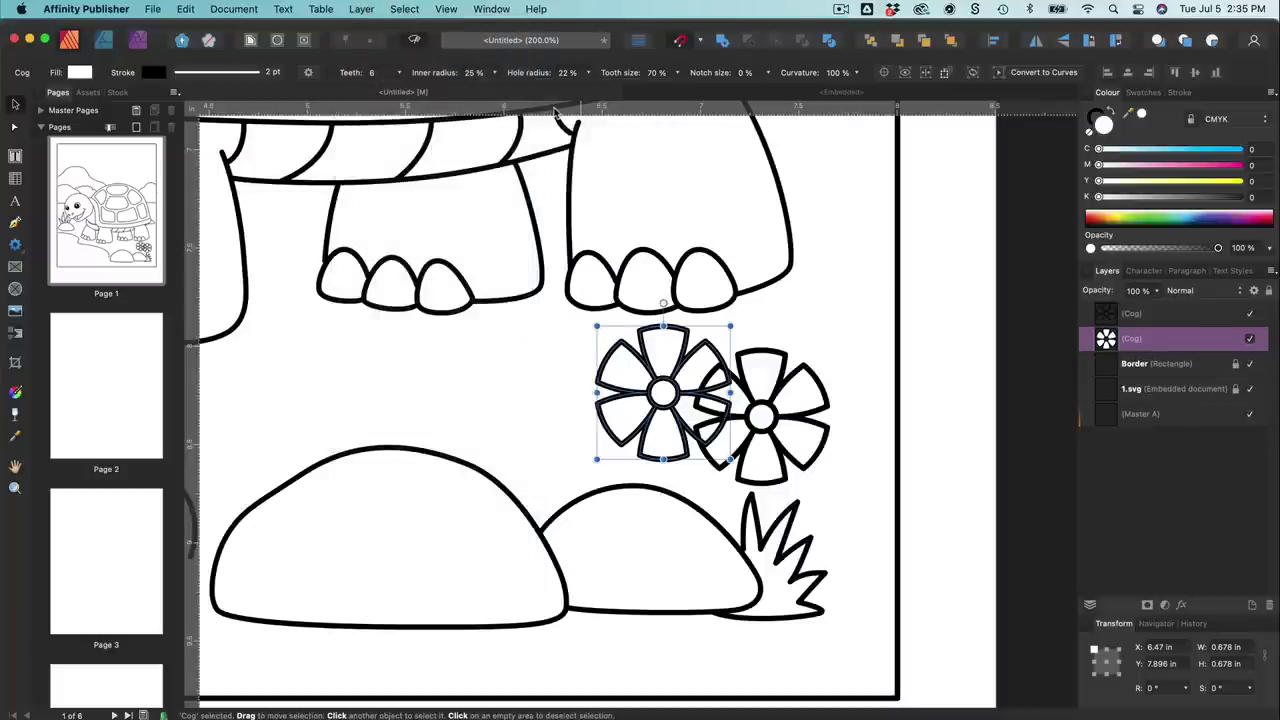
Step: Bring the white-filled flower to the front so it covers the overlapping petals of its duplicate
left_click(361, 9)
mouse_move(385, 90)
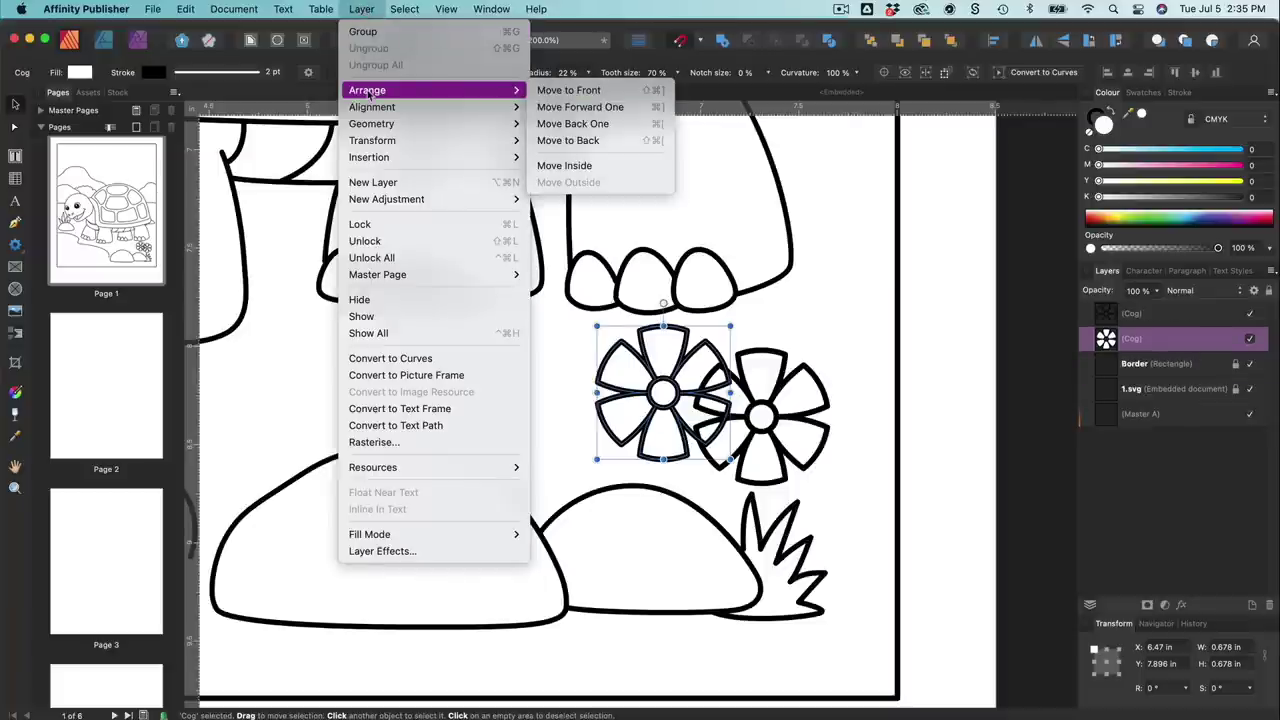
left_click(569, 91)
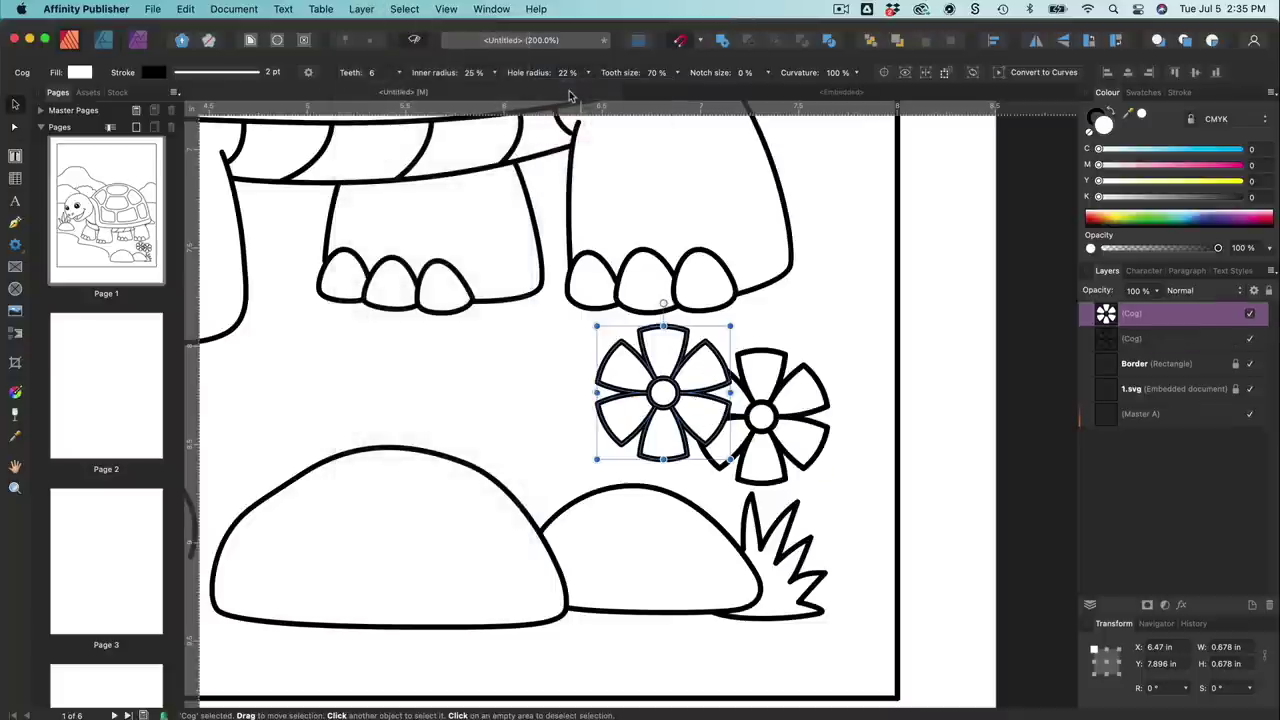
left_click(846, 313)
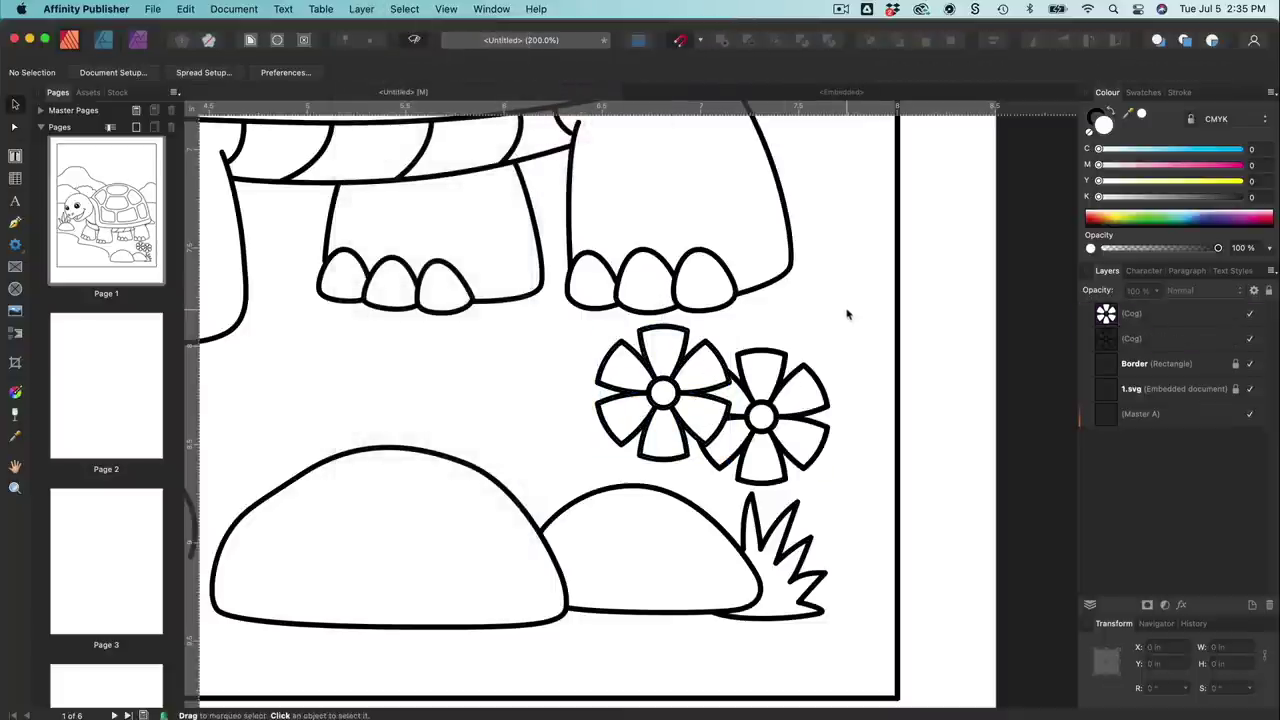
Step: Shrink the unfilled flower to about 0.44 in, rotate it about -21°, and place it beside the larger flower, just above the grass
left_click(823, 404)
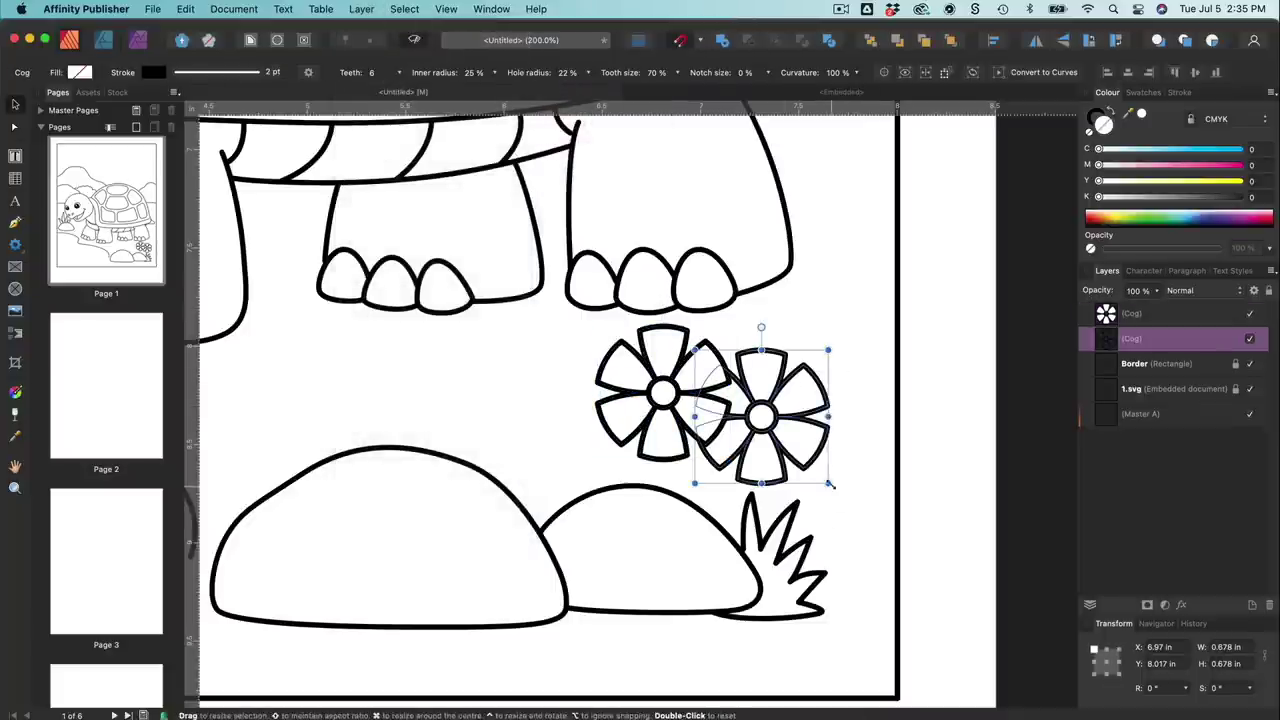
left_click_drag(828, 481, 811, 463)
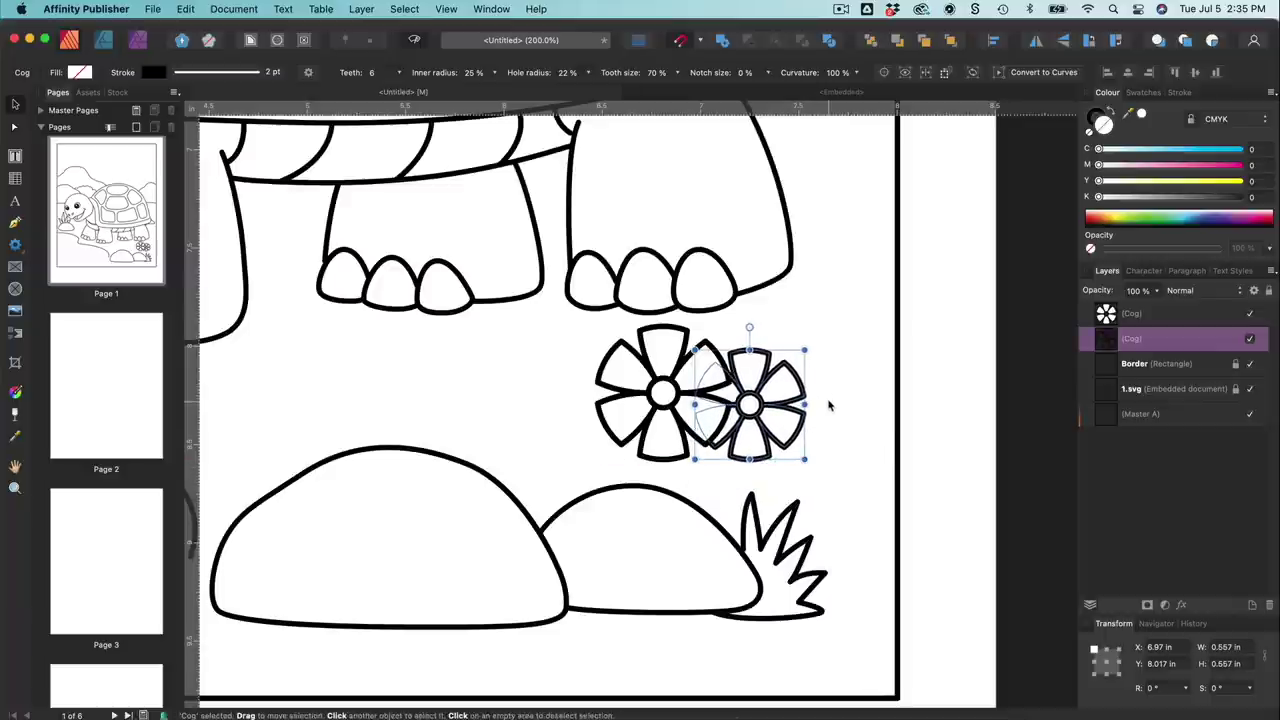
left_click_drag(813, 347, 829, 372)
left_click_drag(813, 432, 839, 442)
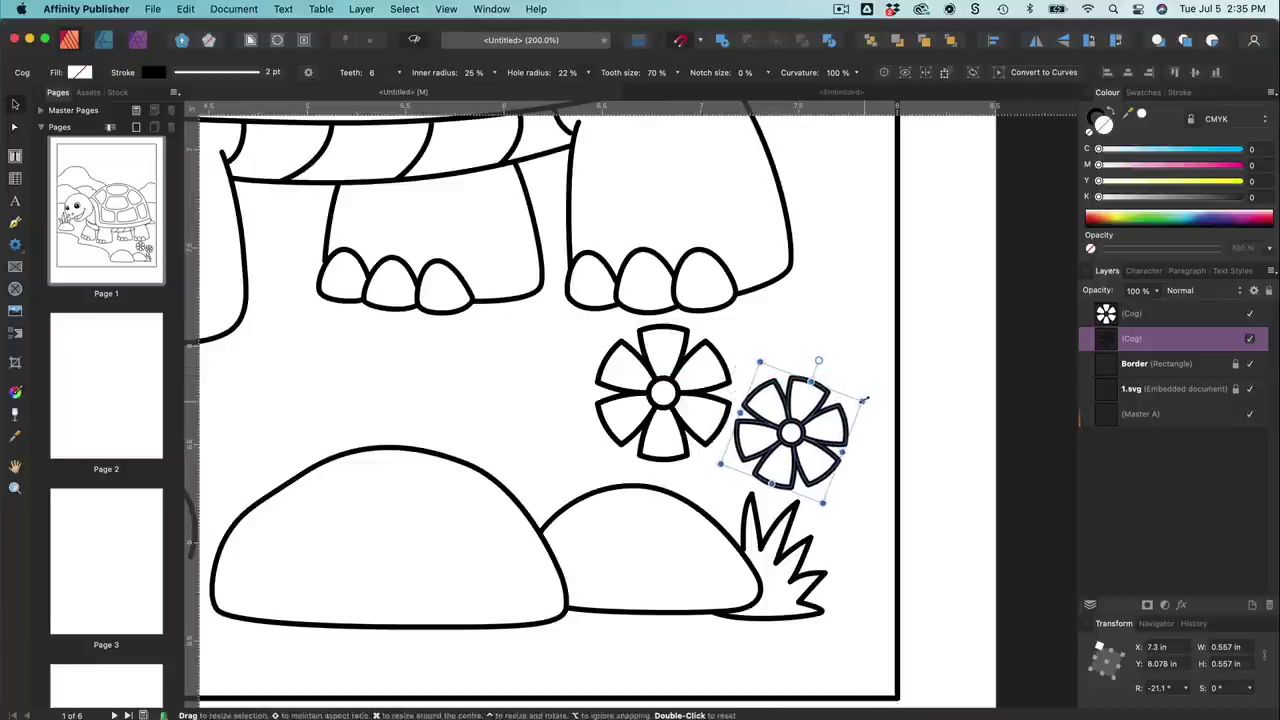
left_click_drag(864, 400, 801, 430)
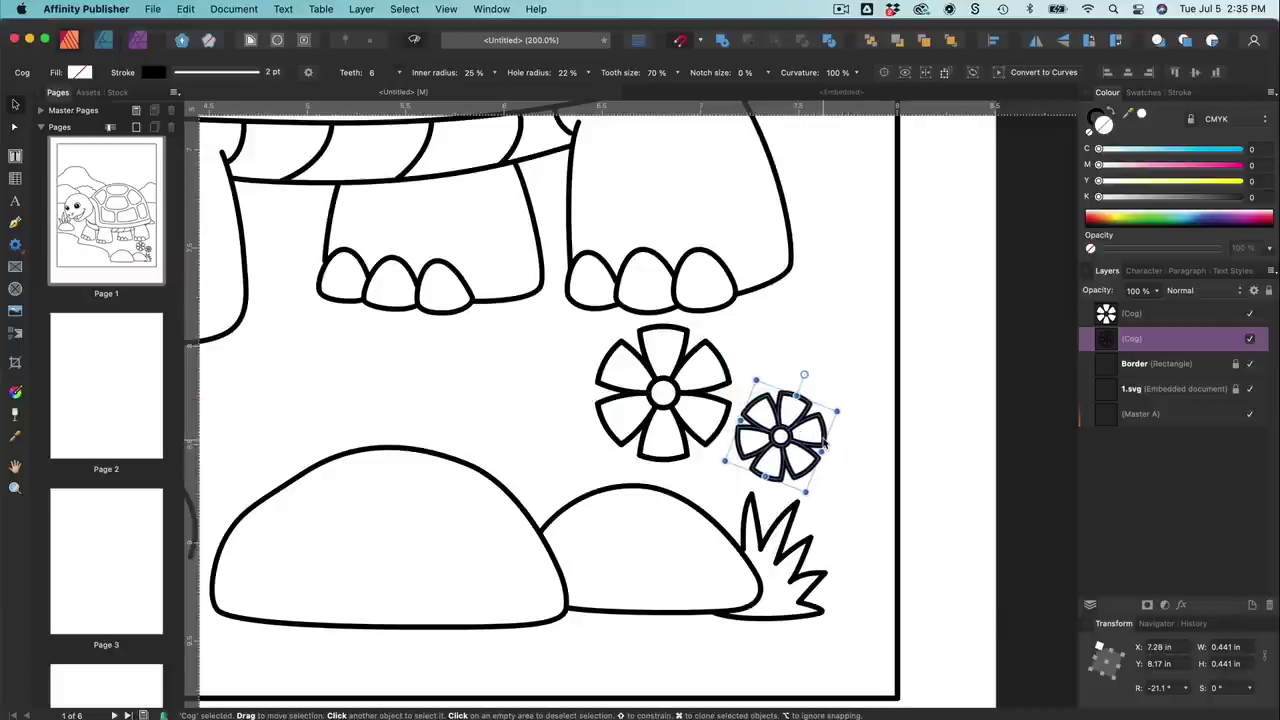
key("super+minus")
key("super+minus")
key("super+minus")
key("super+minus")
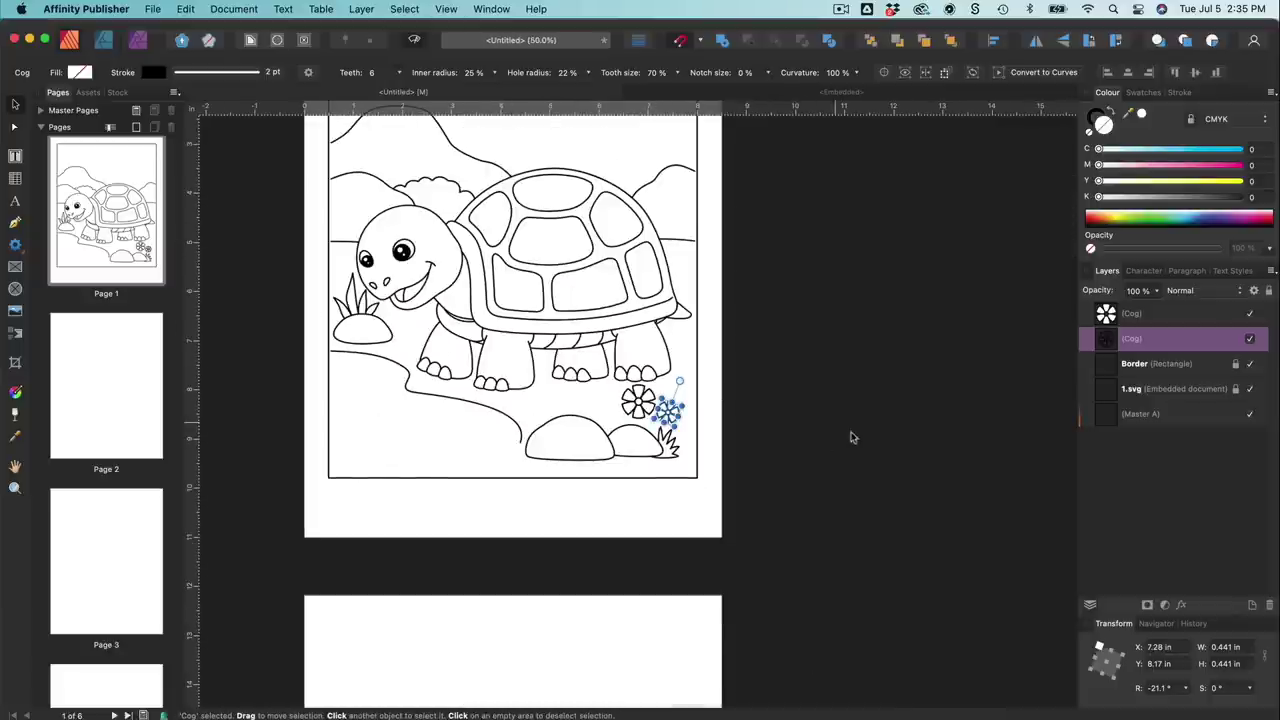
left_click(761, 420)
Step: Draw a curved stem with the Pen tool from the larger flower's centre down to about X 6.68 in, Y 8.76 in inside the small rock
key("super+plus")
key("super+plus")
key("super+plus")
key("super+plus")
key("super+plus")
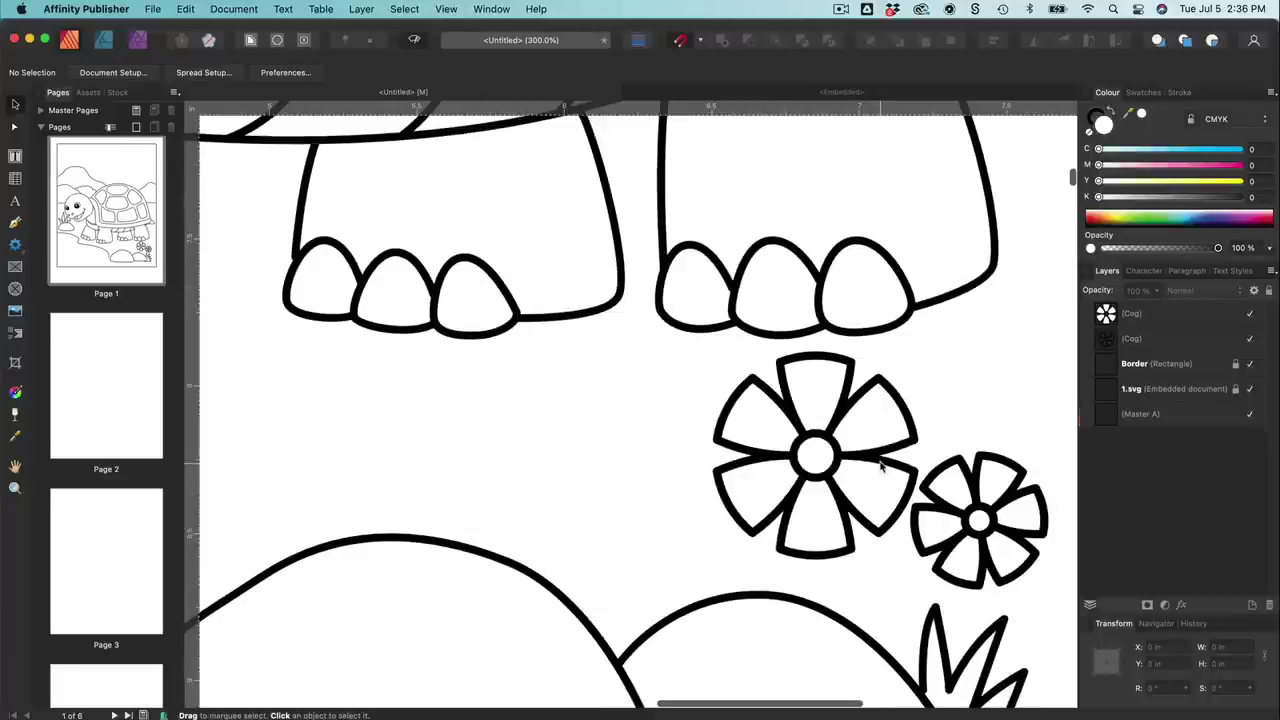
scroll(880, 467, "down", 3)
scroll(880, 466, "right", 3)
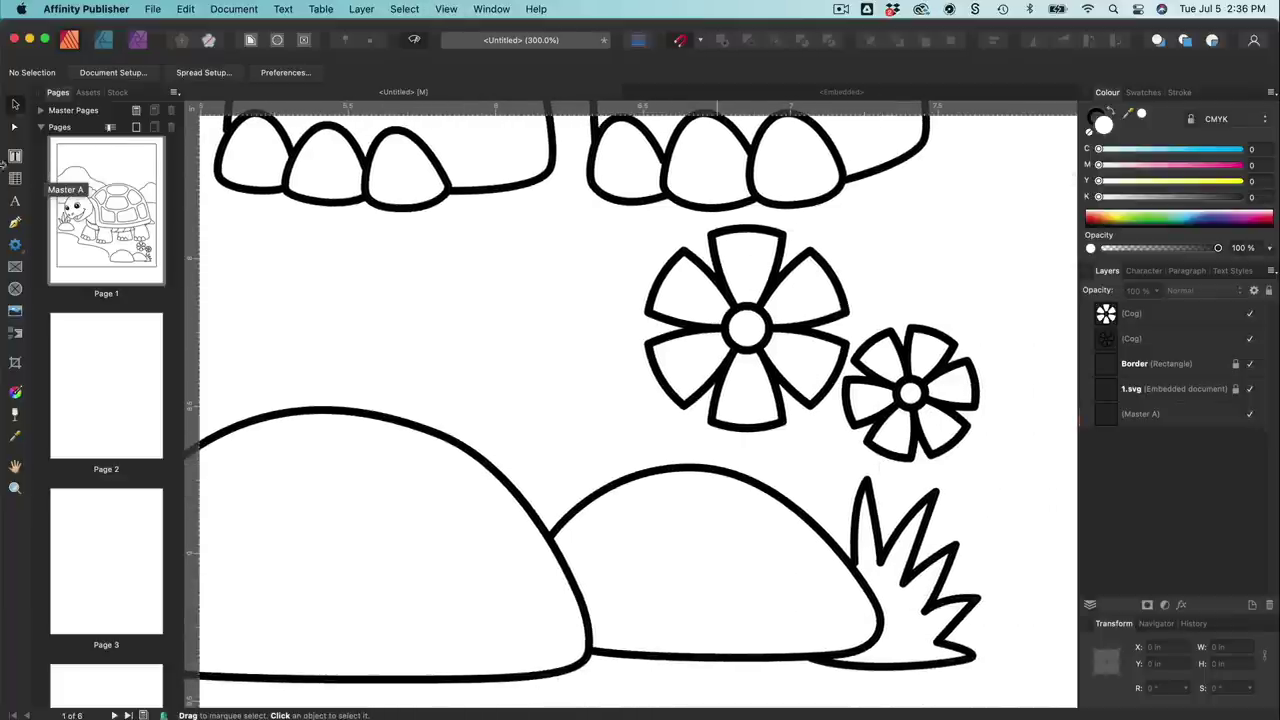
left_click(14, 224)
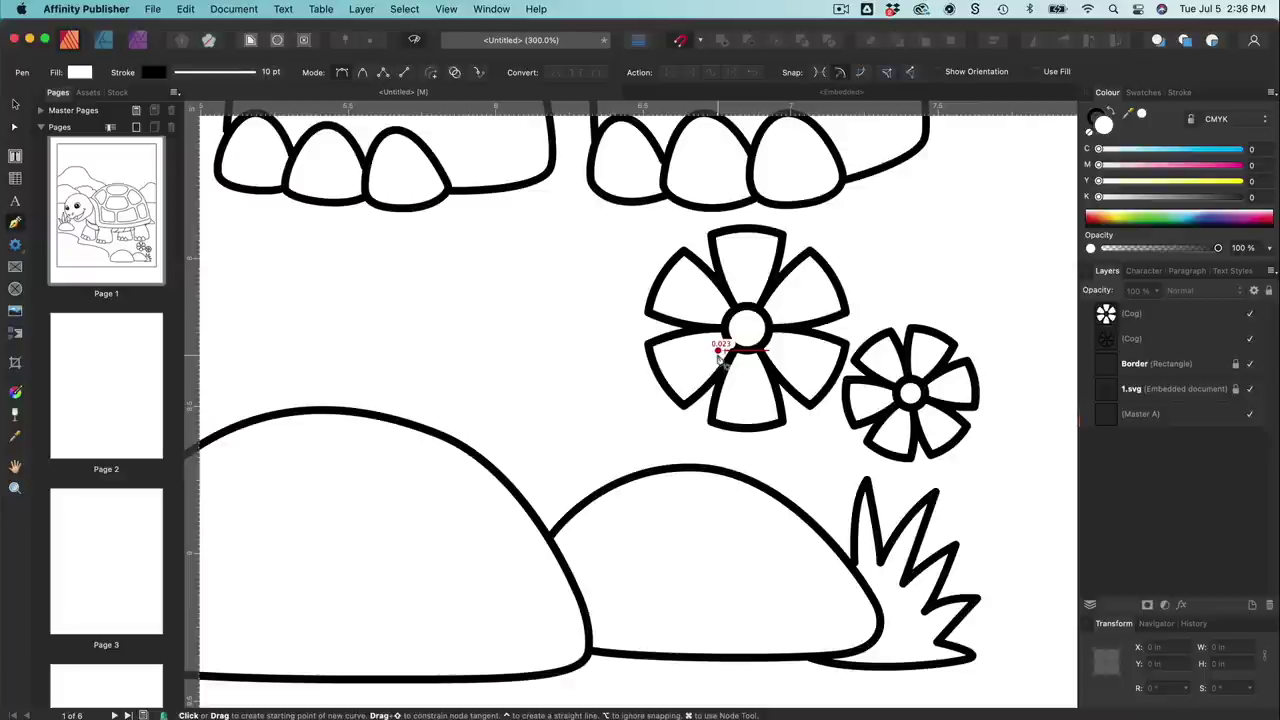
left_click(738, 331)
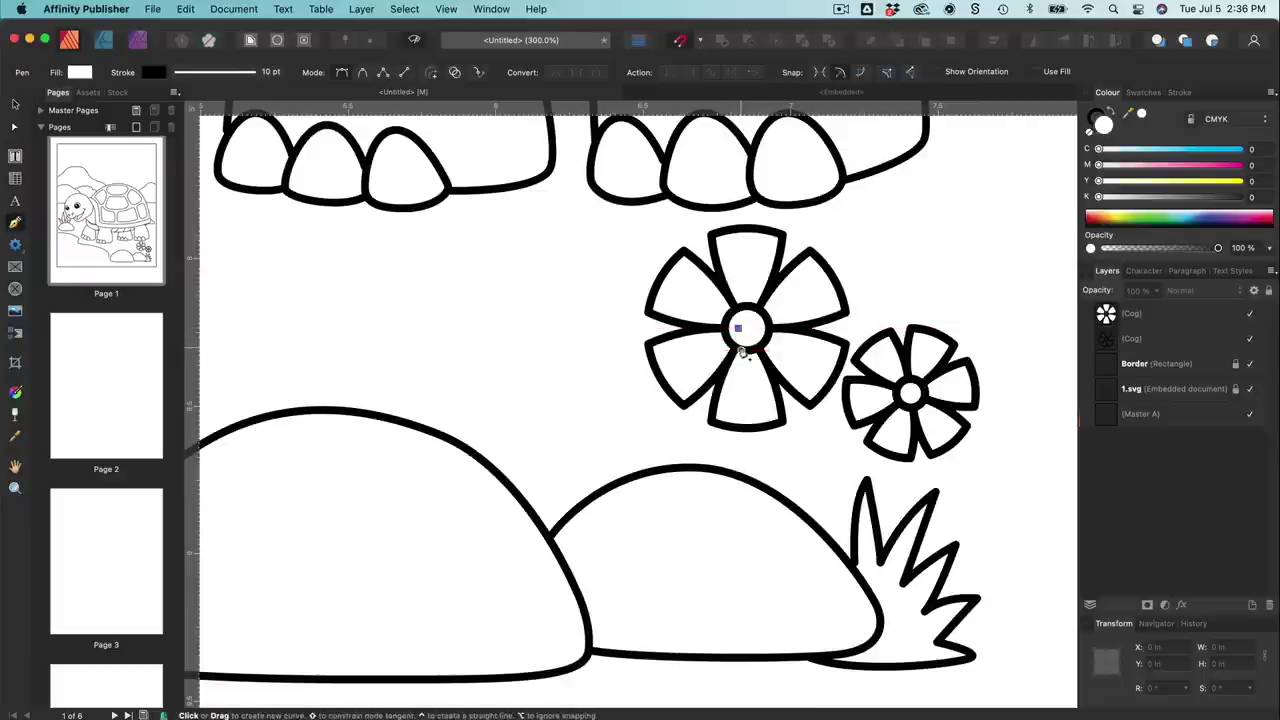
left_click_drag(695, 487, 711, 576)
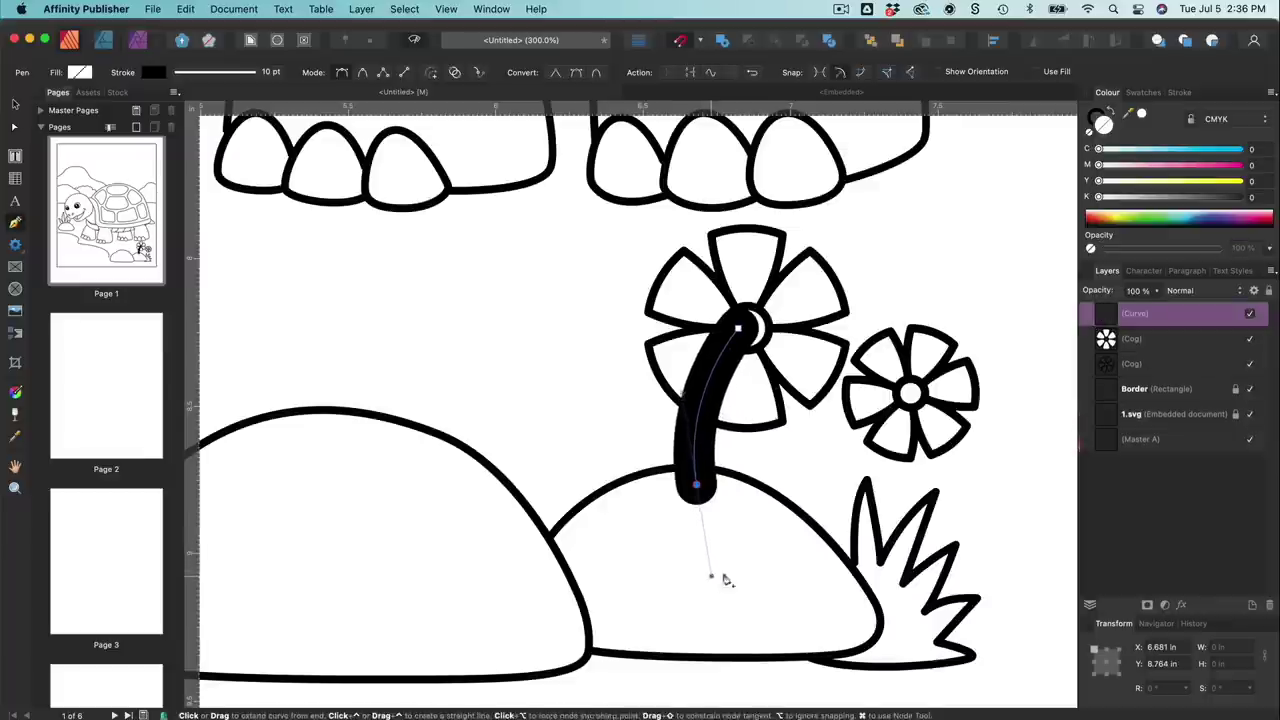
Step: Set the stem curve's stroke width to 2 pt
left_click(1180, 92)
left_click(1257, 136)
type("2")
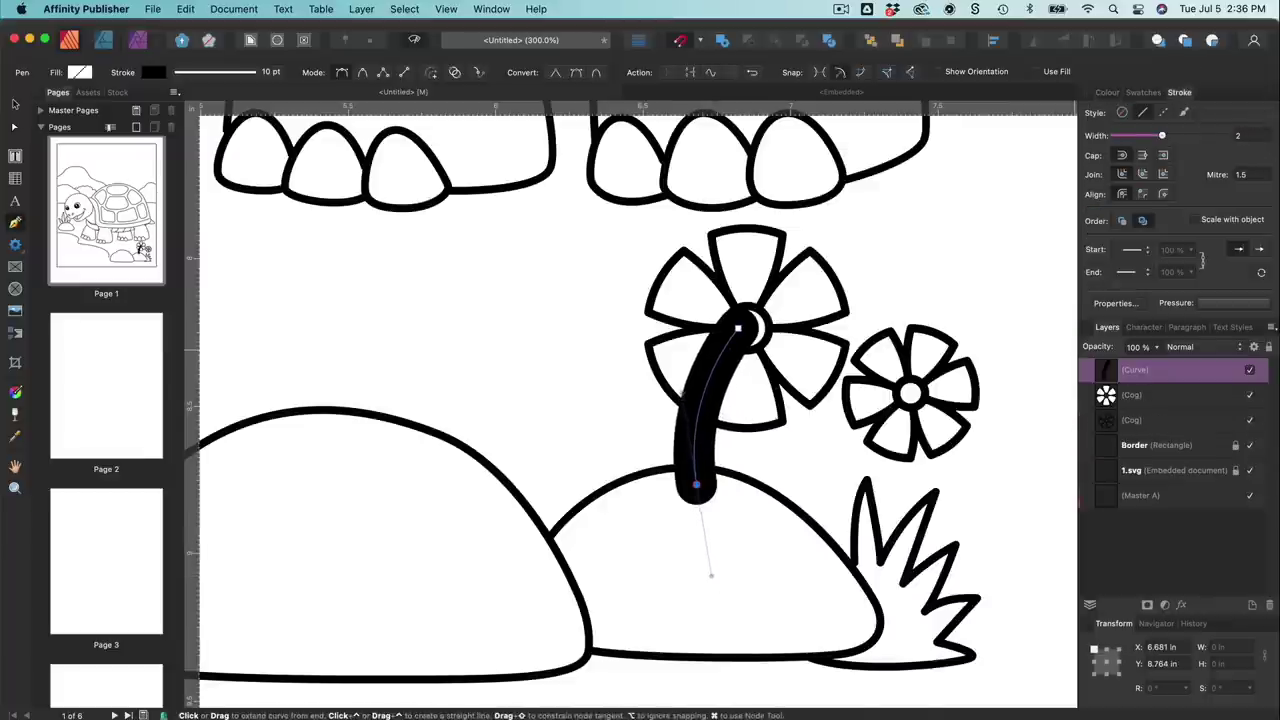
key("Return")
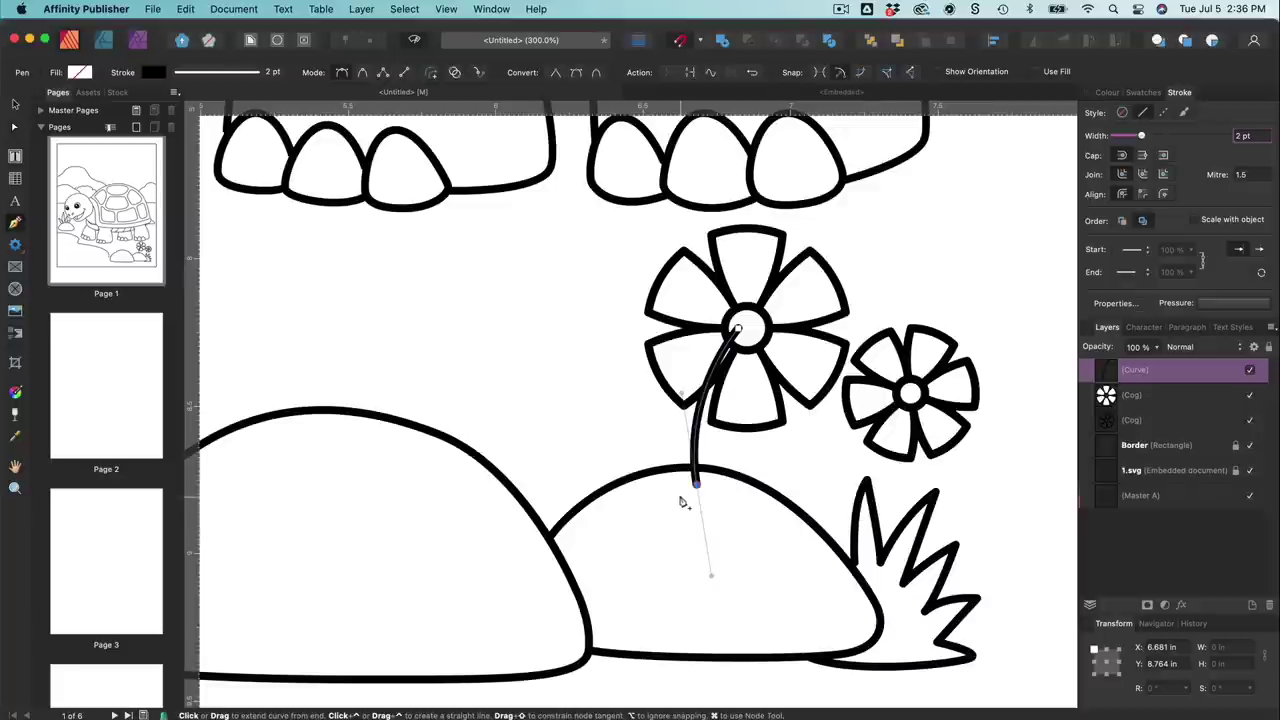
Step: Remove the leading handle from the stem's lower node and add a short straight base segment to about X 6.73 in, Y 8.78 in
scroll(680, 502, "up", 4)
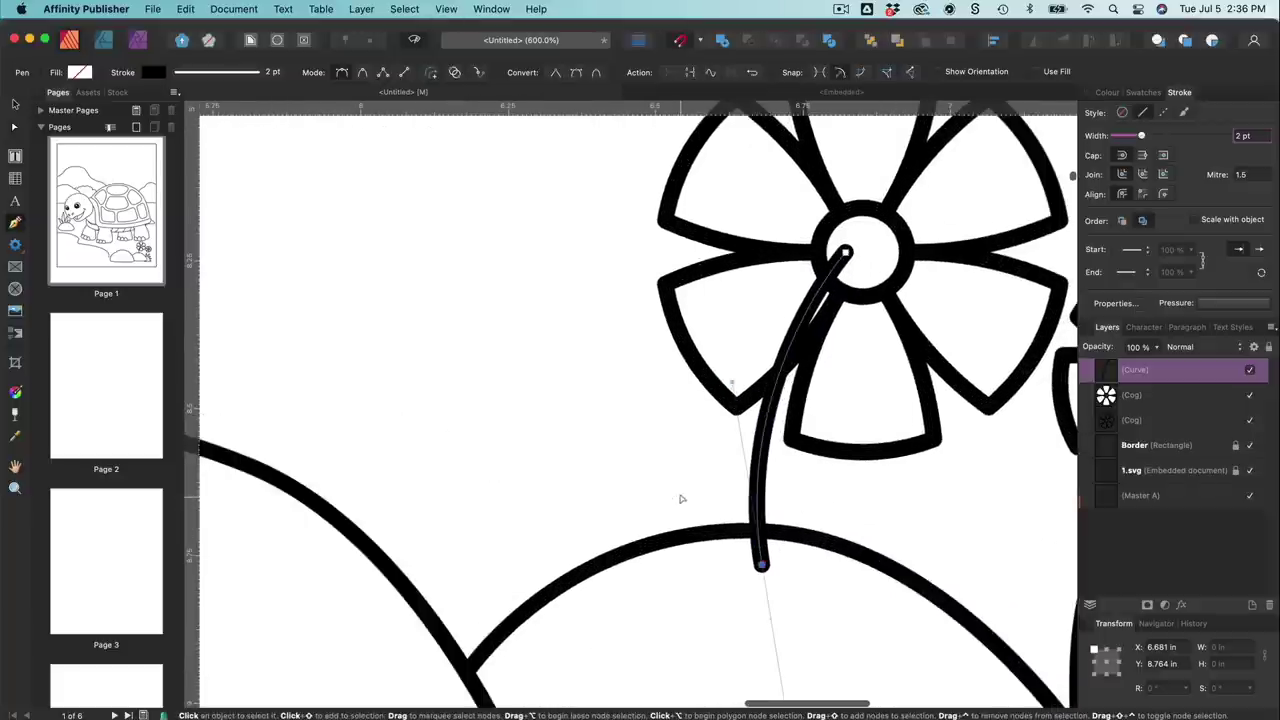
scroll(680, 502, "down", 2)
scroll(680, 502, "right", 3)
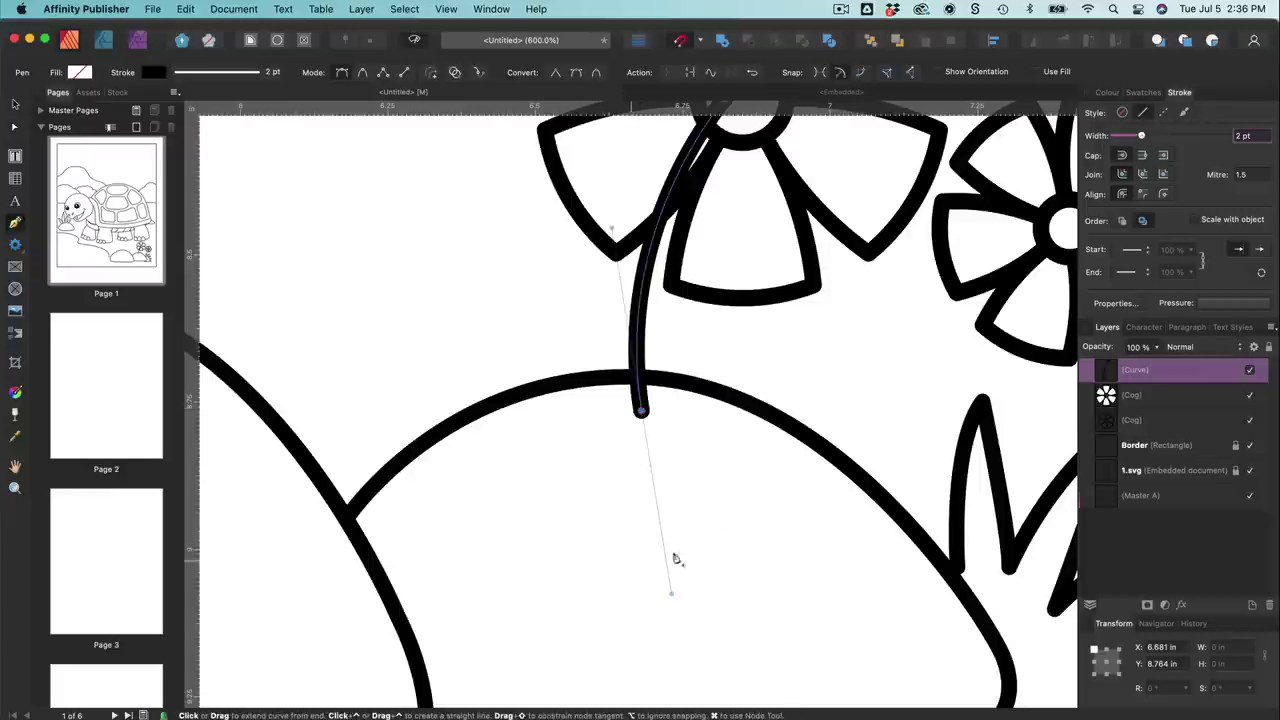
left_click(665, 418)
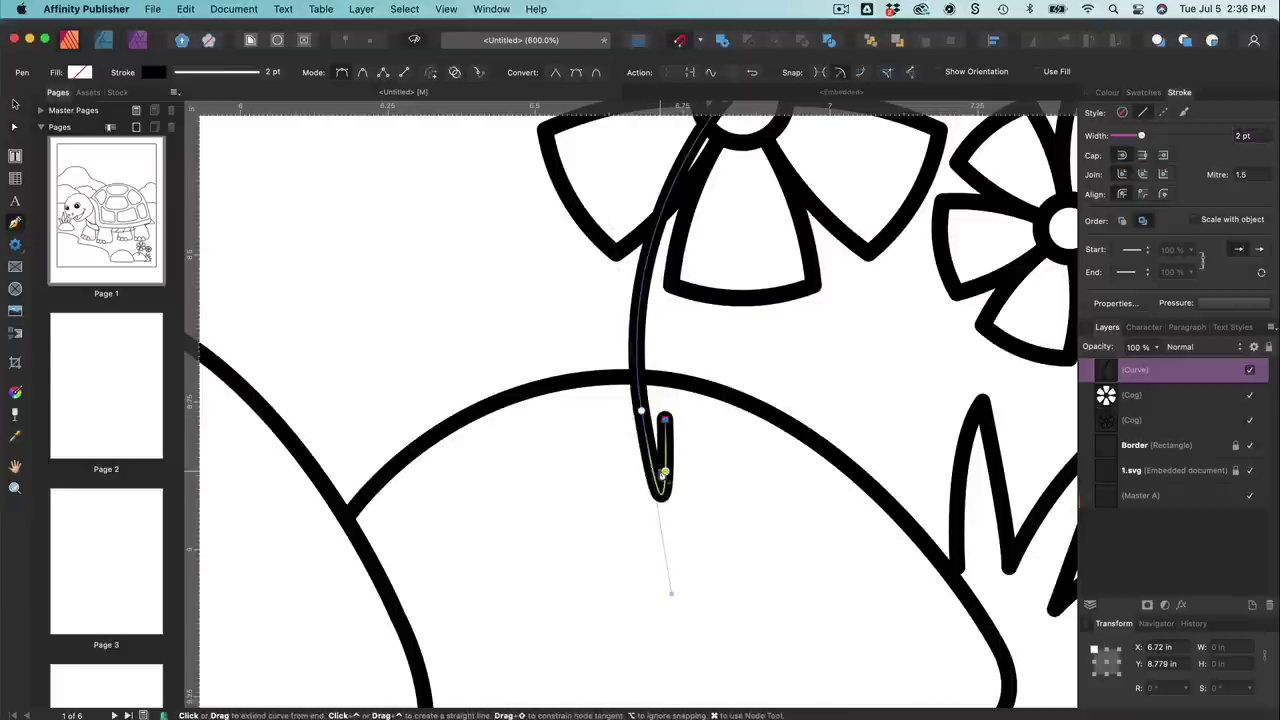
key("super+z")
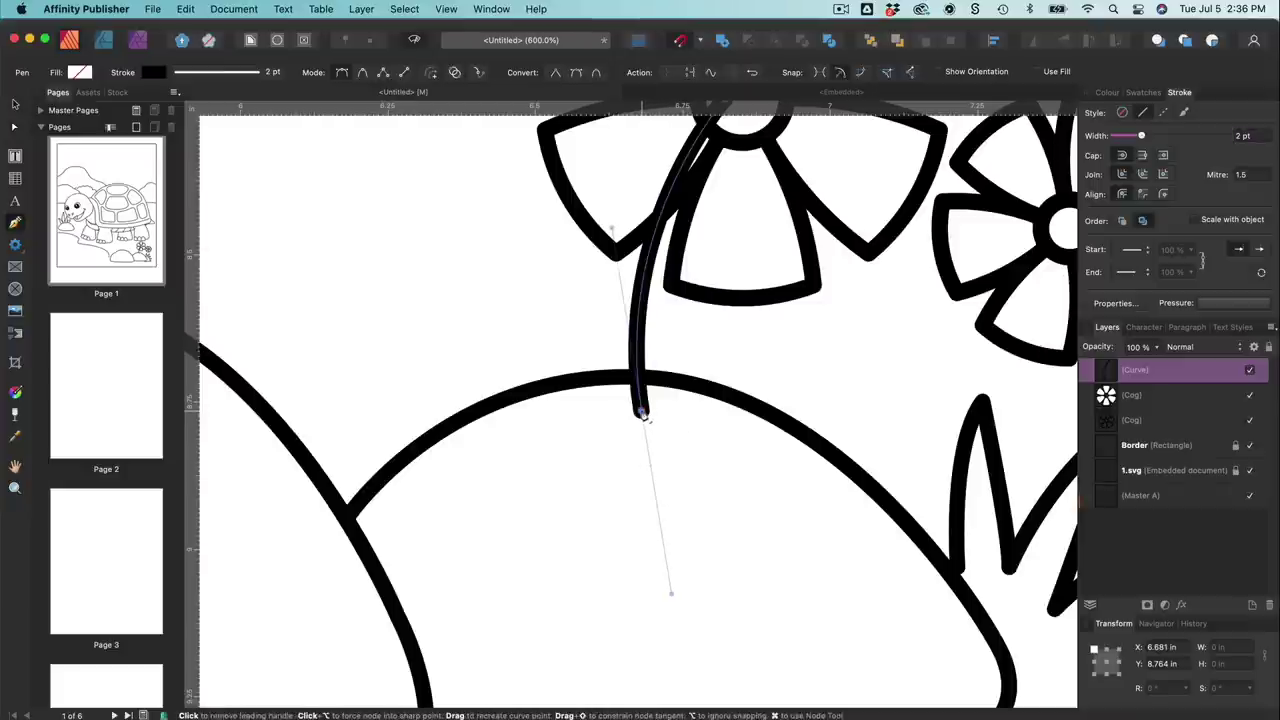
left_click(642, 412)
left_click(671, 420)
scroll(671, 422, "up", 3)
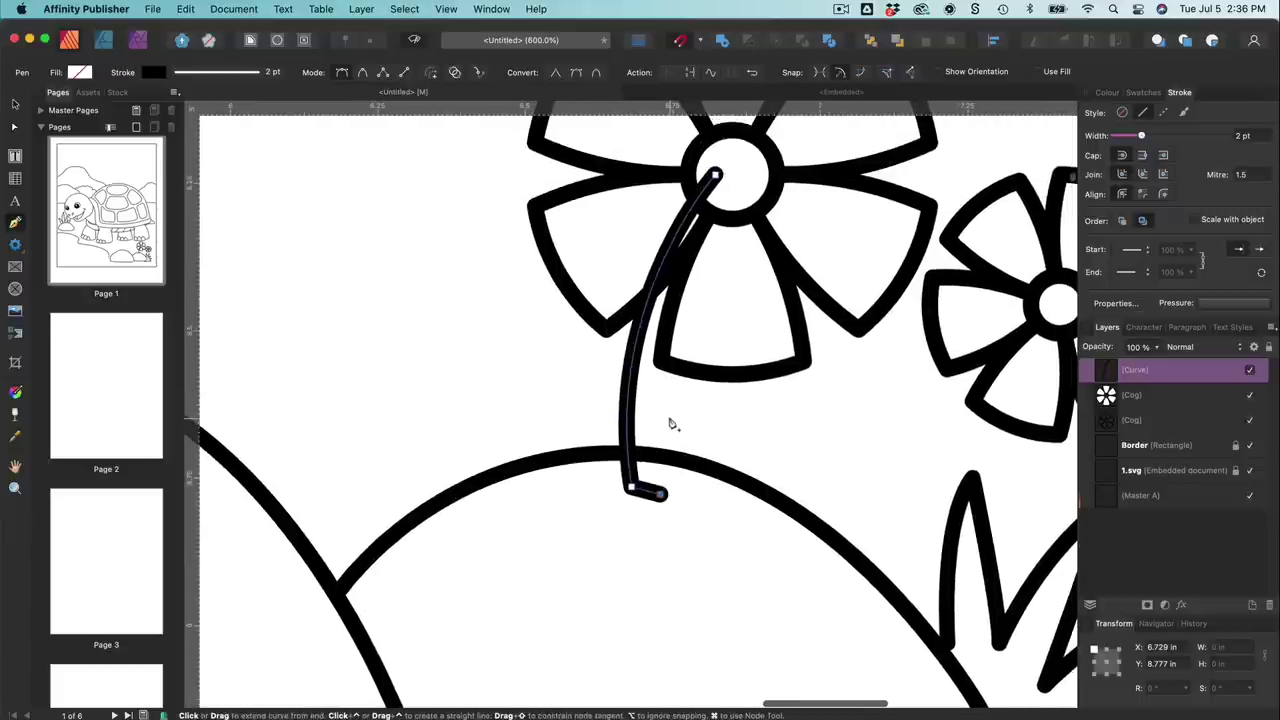
scroll(671, 422, "right", 2)
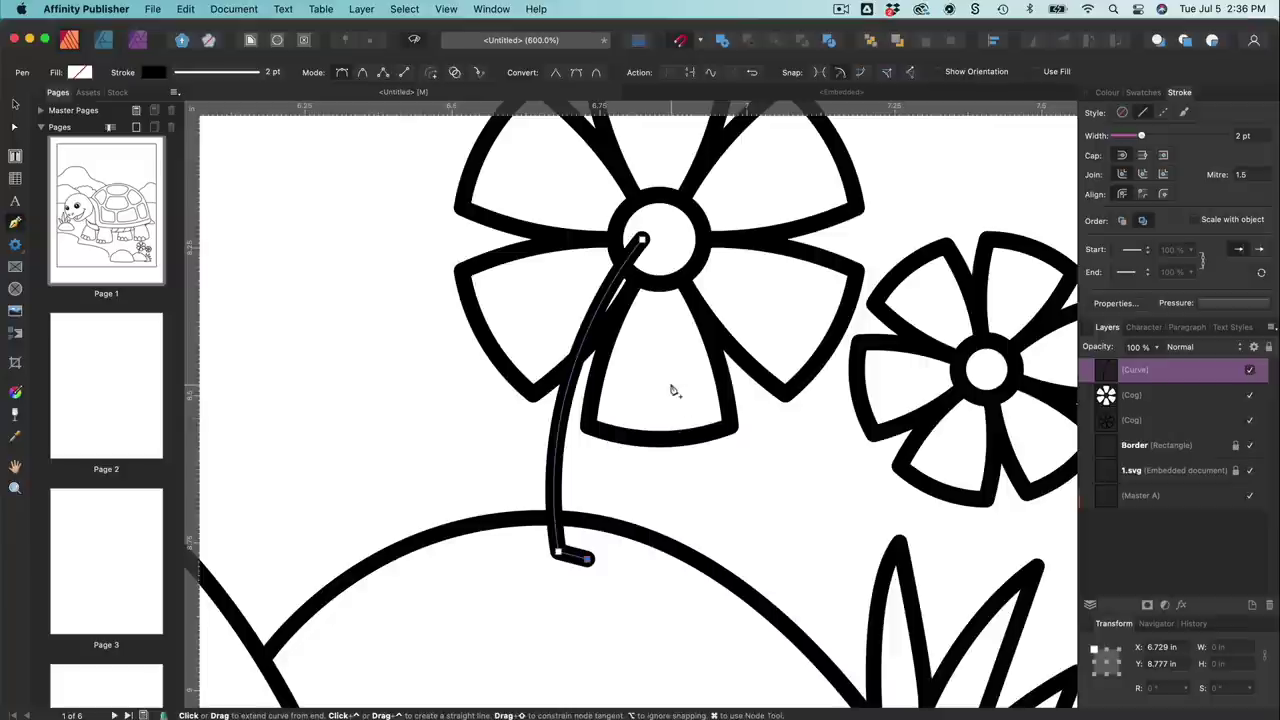
Step: Draw the stem's second curved side up to the larger flower's centre and close the outline at the starting node
left_click(652, 258)
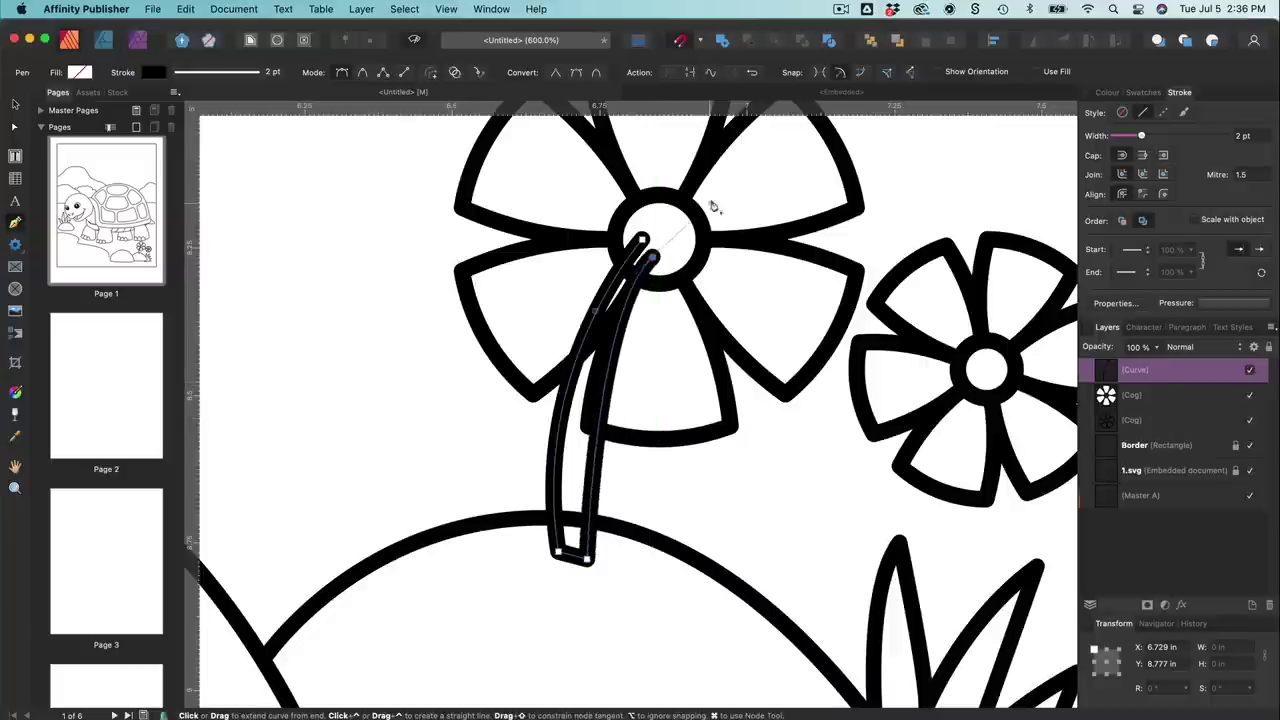
key("Escape")
scroll(734, 130, "up", 1)
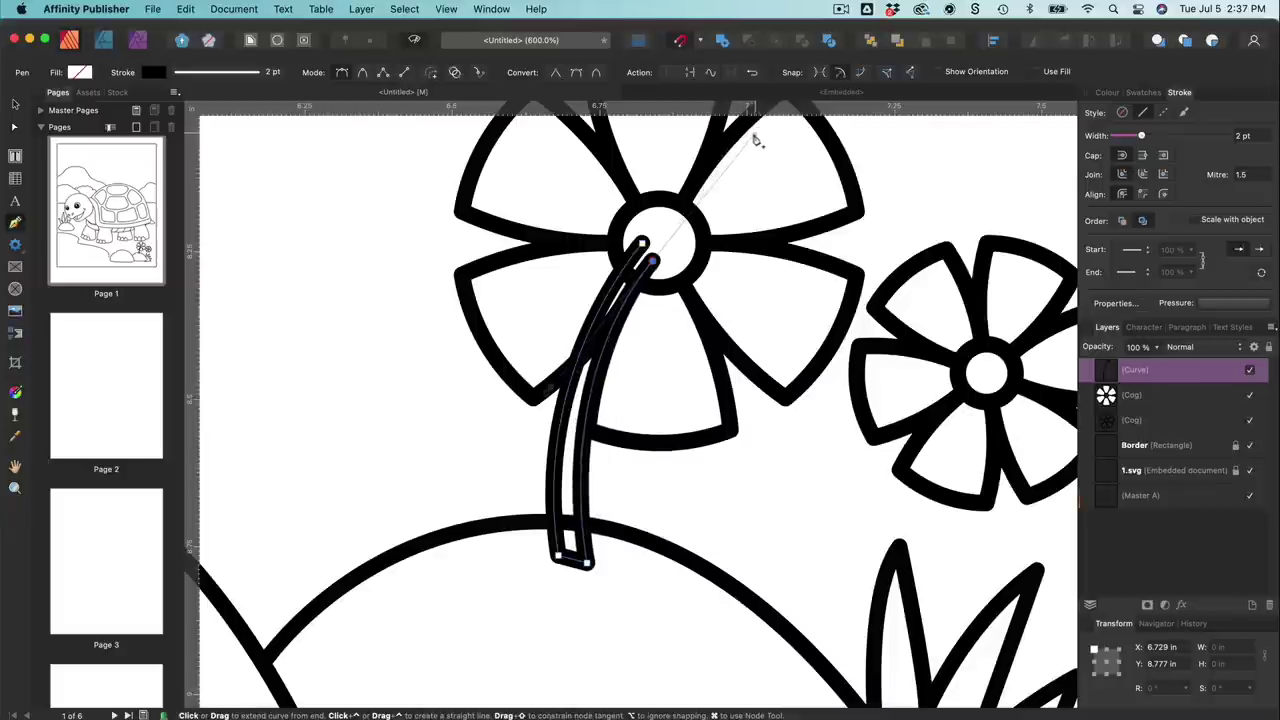
scroll(790, 196, "up", 2)
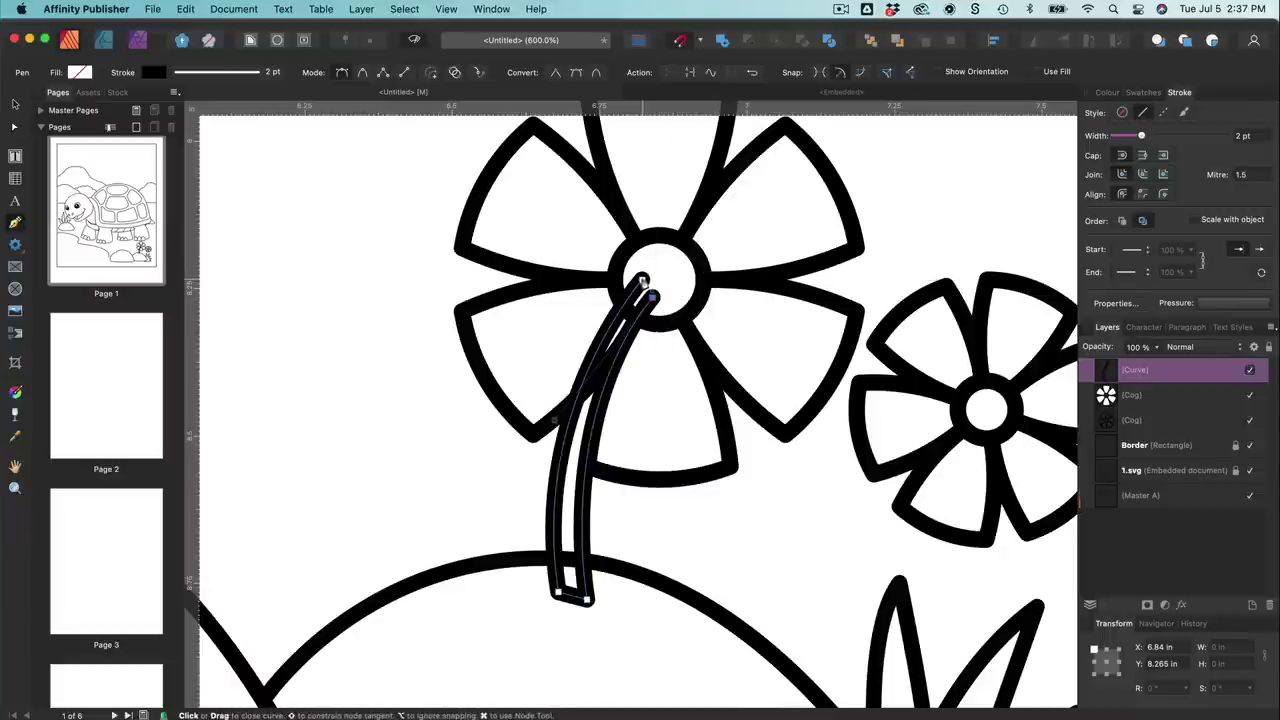
left_click(643, 282)
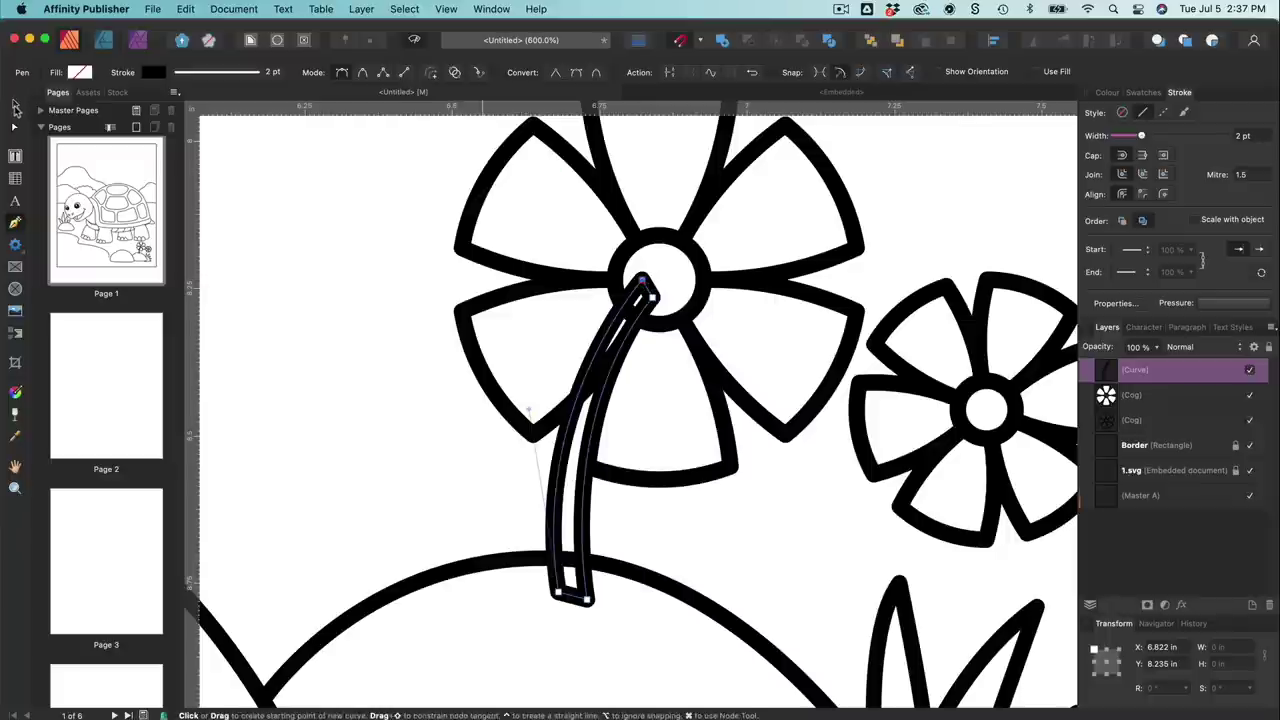
left_click(15, 107)
key("super+1")
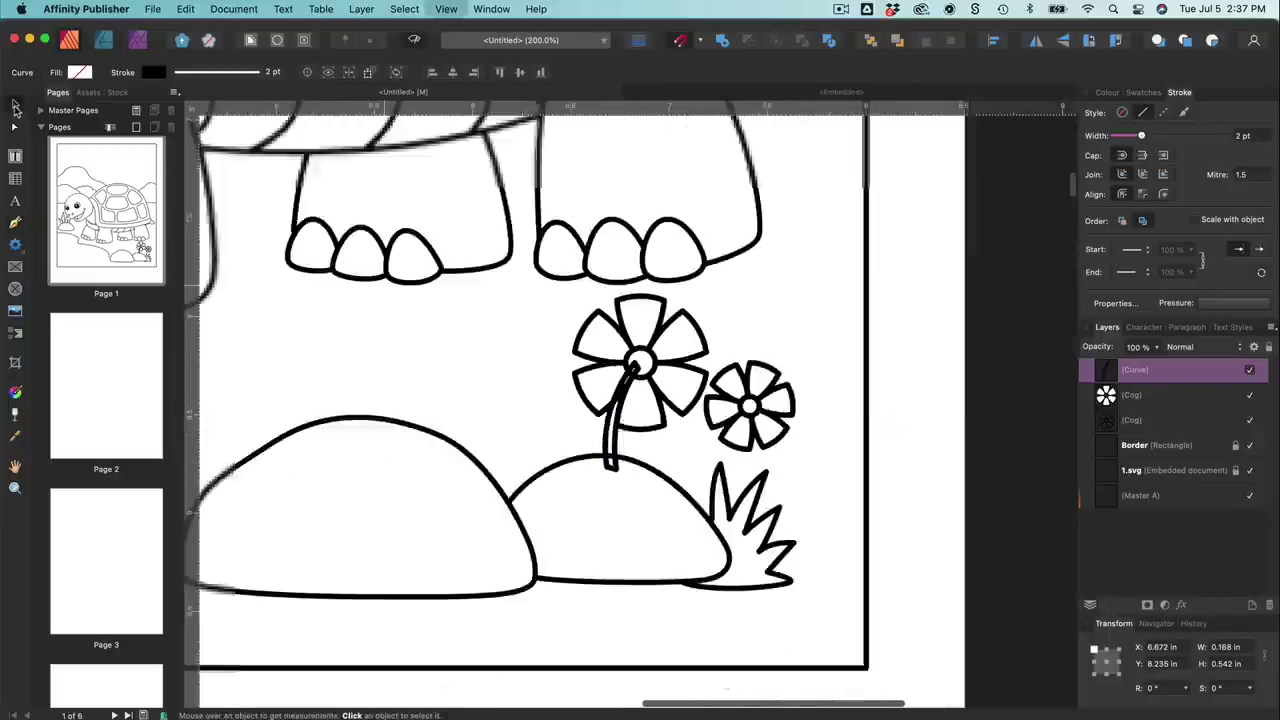
key("super+4")
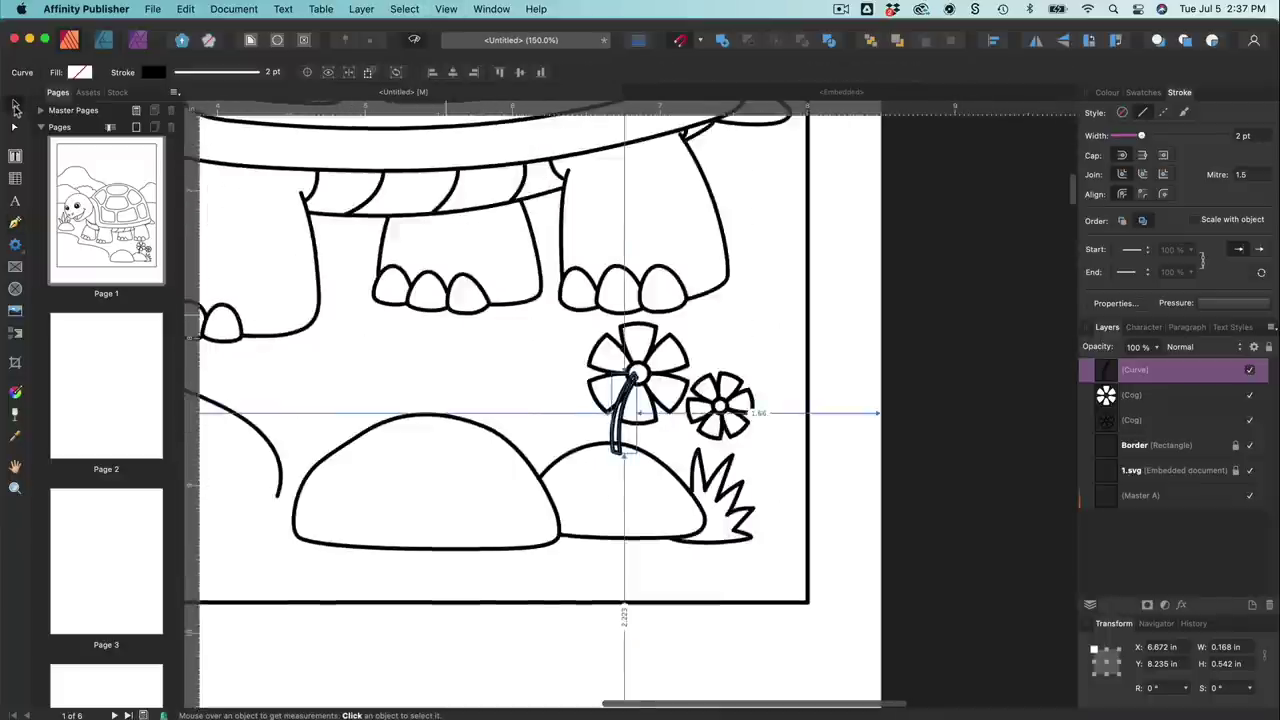
key("super+equal")
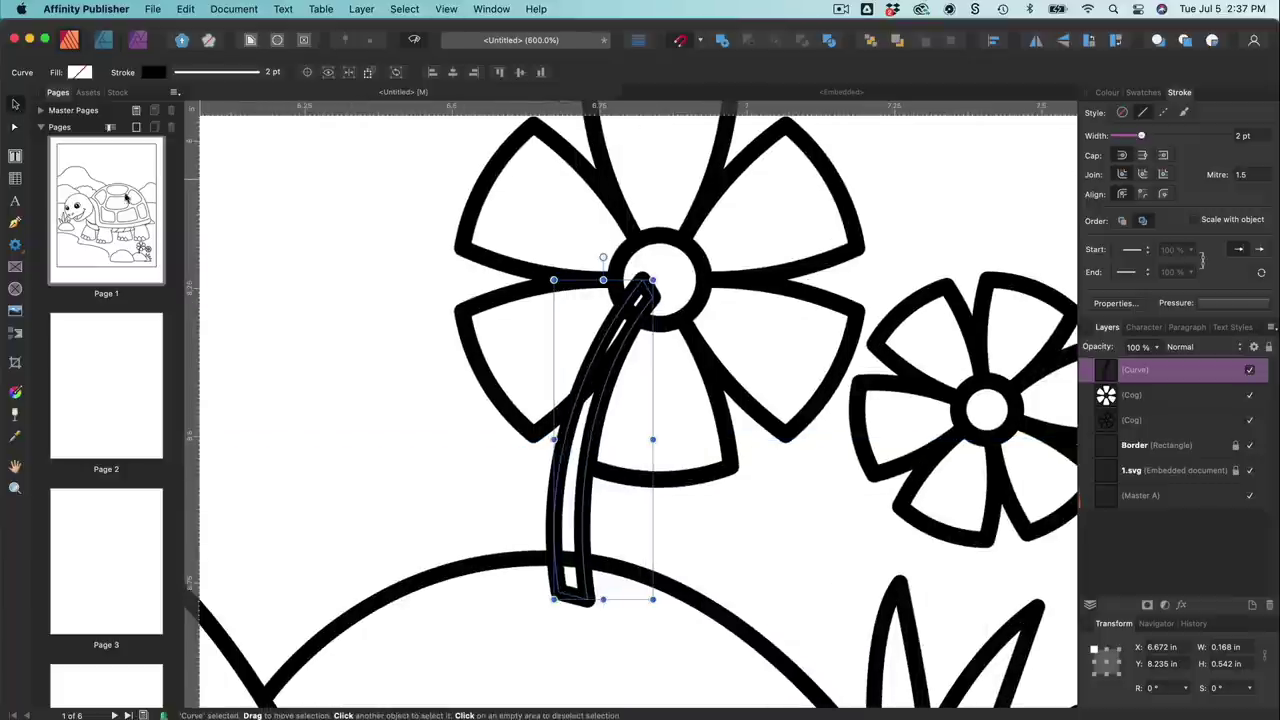
Step: Widen the stem by moving its right-hand nodes to about X 6.85 in, Y 8.27 in and X 6.76 in, Y 8.81 in, then adjust the curve handle
left_click(15, 130)
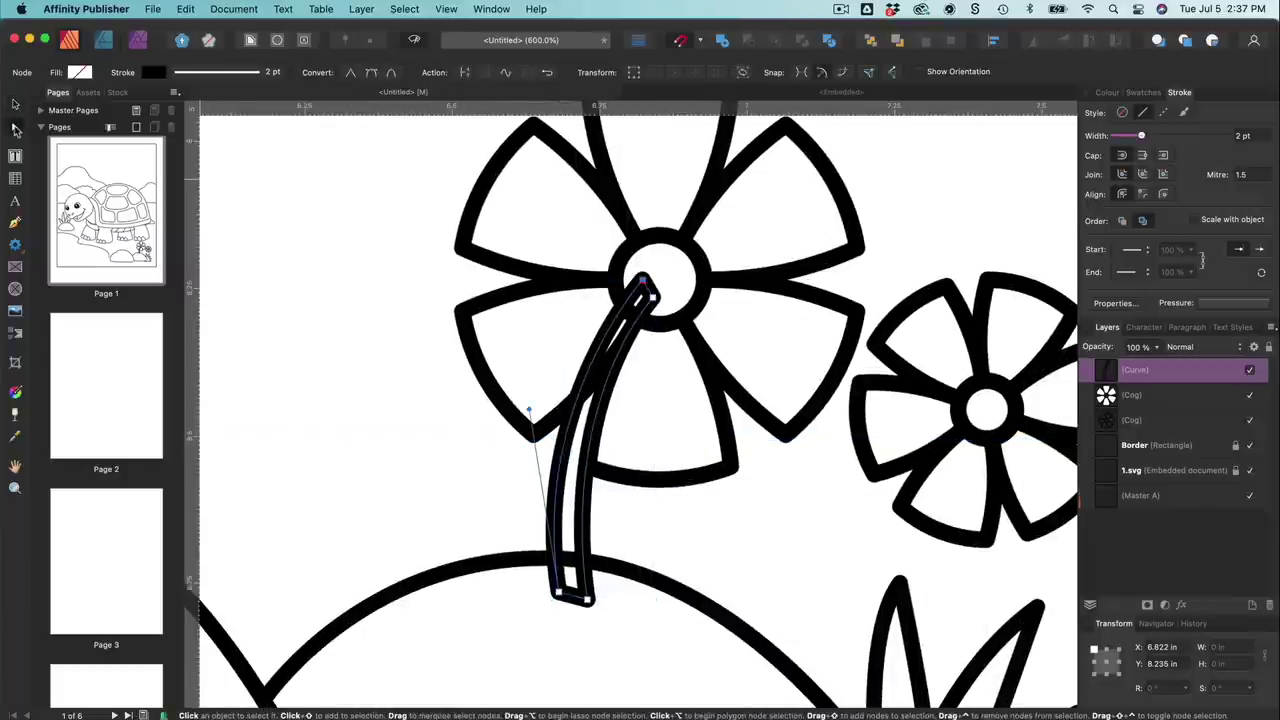
left_click(651, 297)
left_click_drag(651, 297, 659, 299)
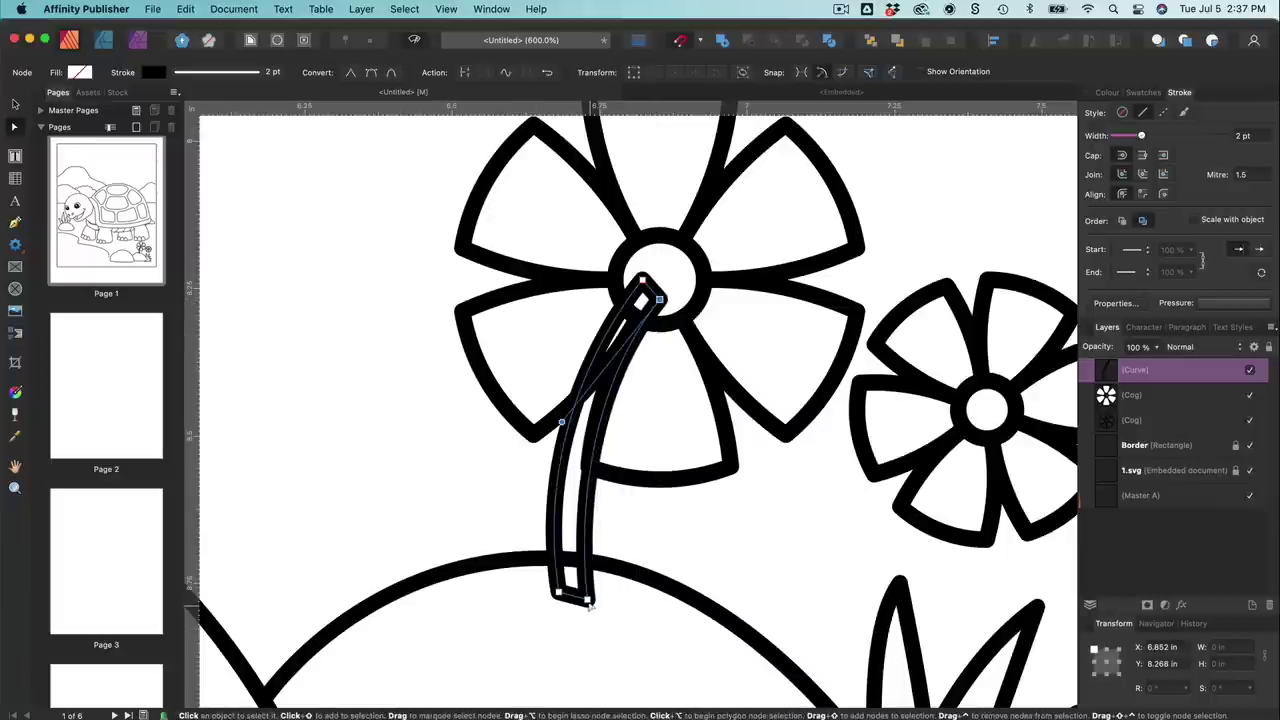
left_click_drag(588, 599, 607, 616)
left_click_drag(561, 422, 551, 452)
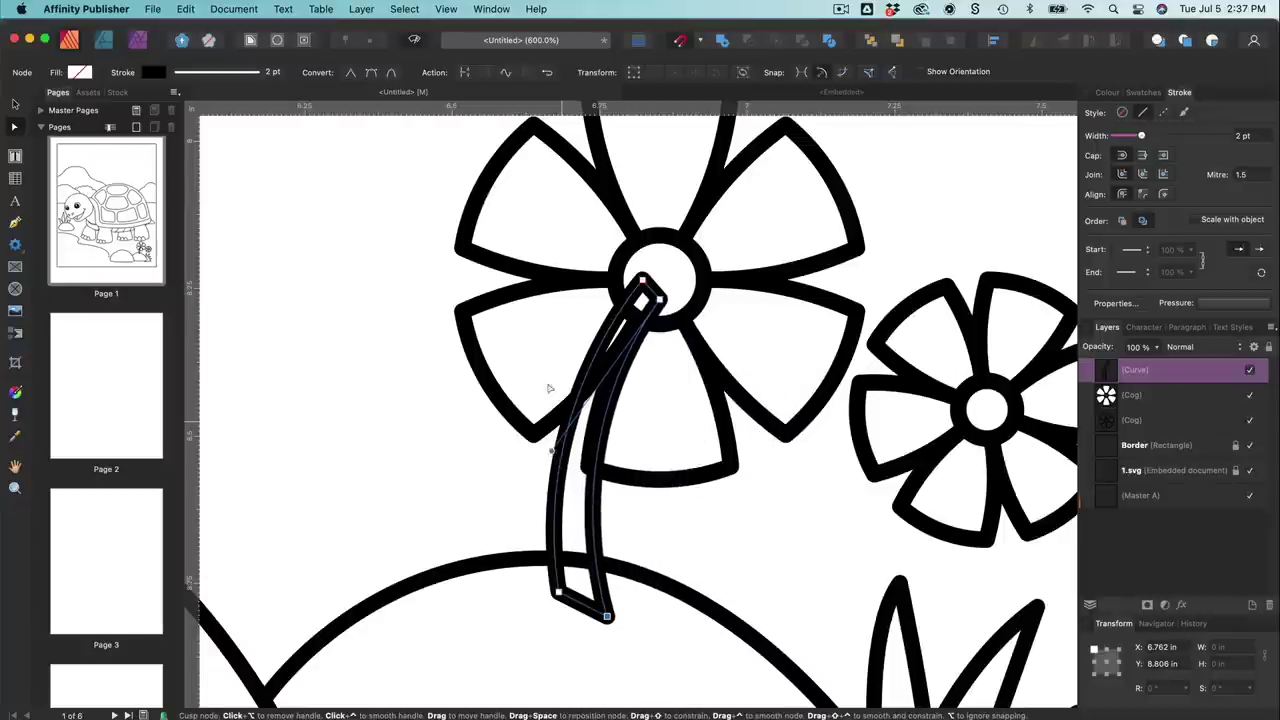
left_click(16, 107)
left_click(296, 468)
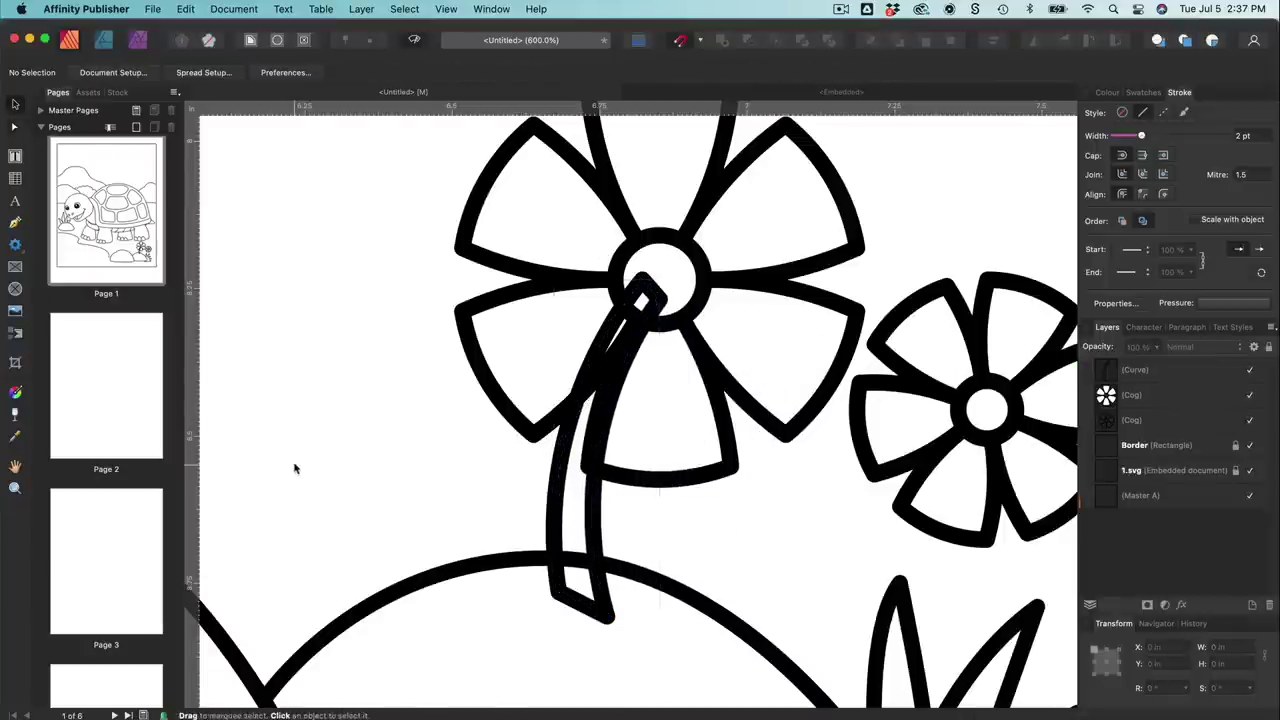
Step: Send the larger flower's stem to the back of the layer stack
left_click(600, 516)
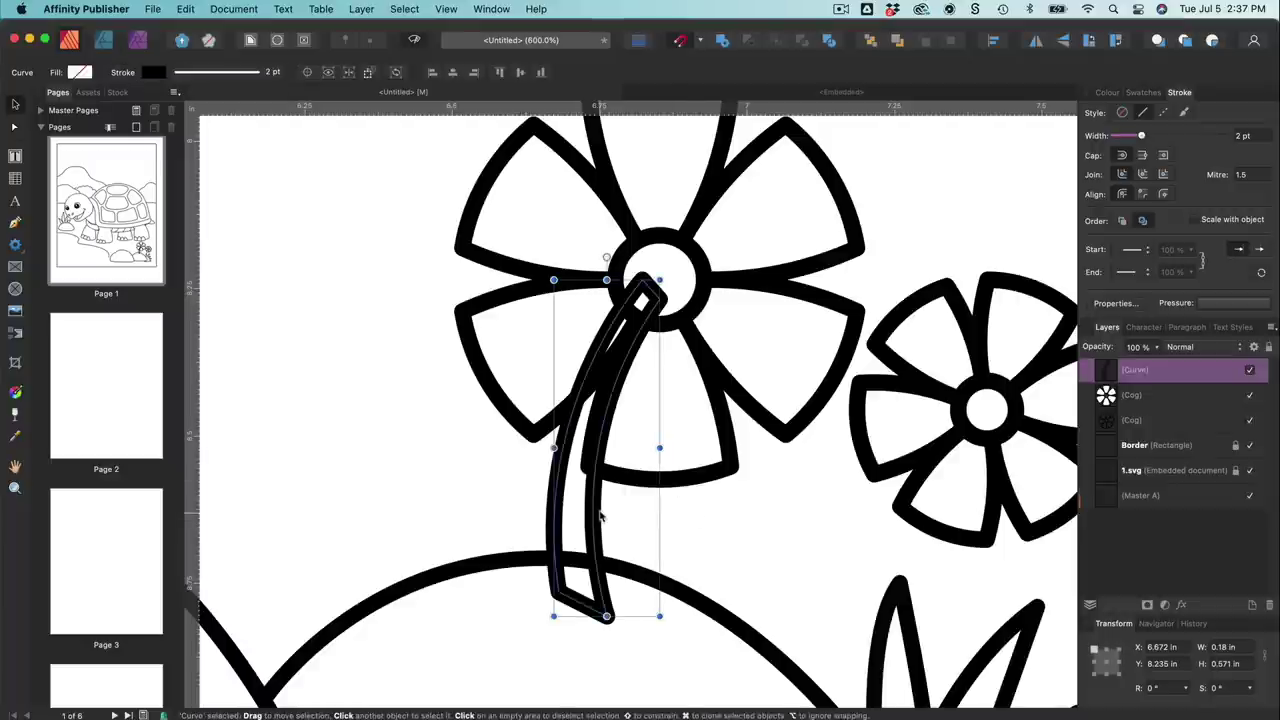
left_click(362, 9)
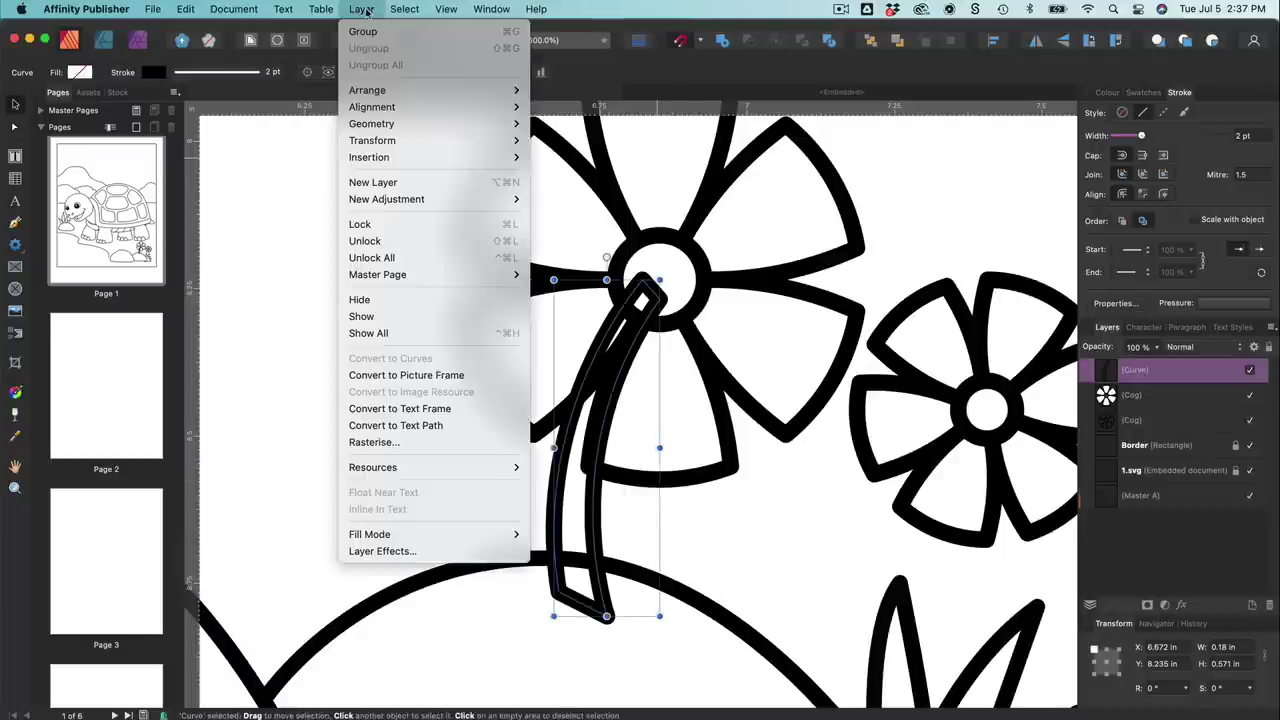
mouse_move(482, 93)
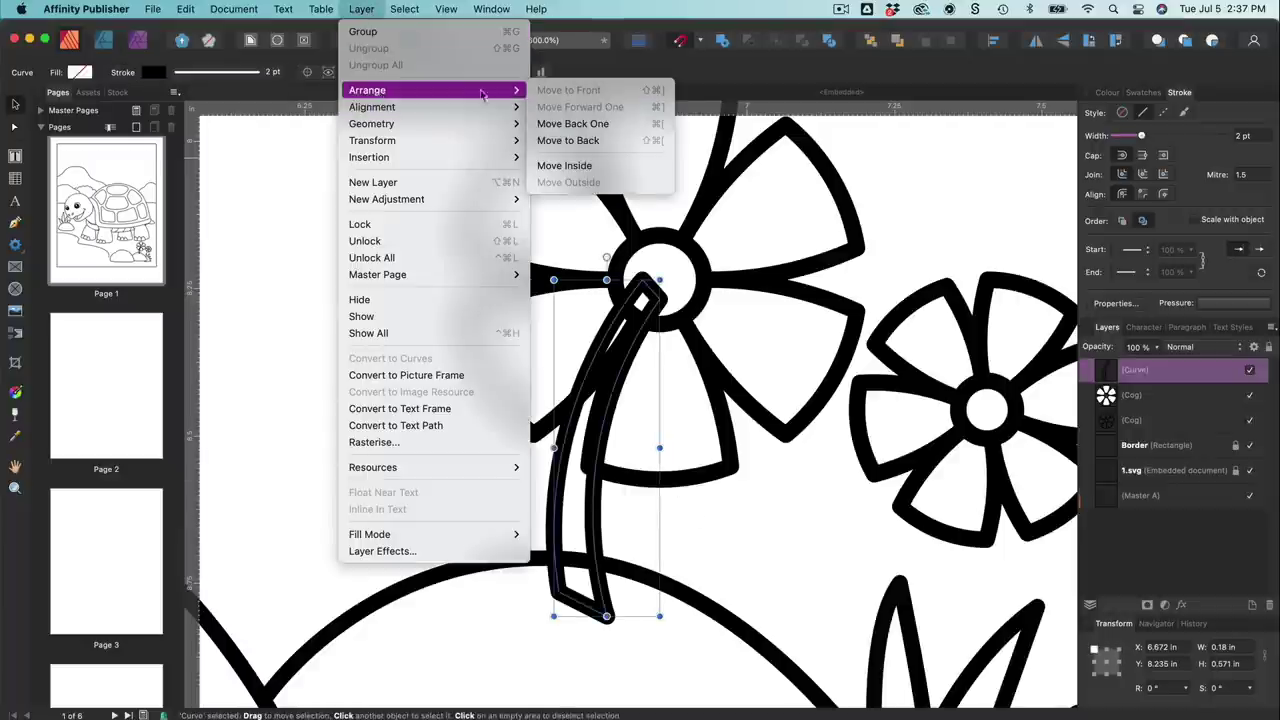
left_click(588, 142)
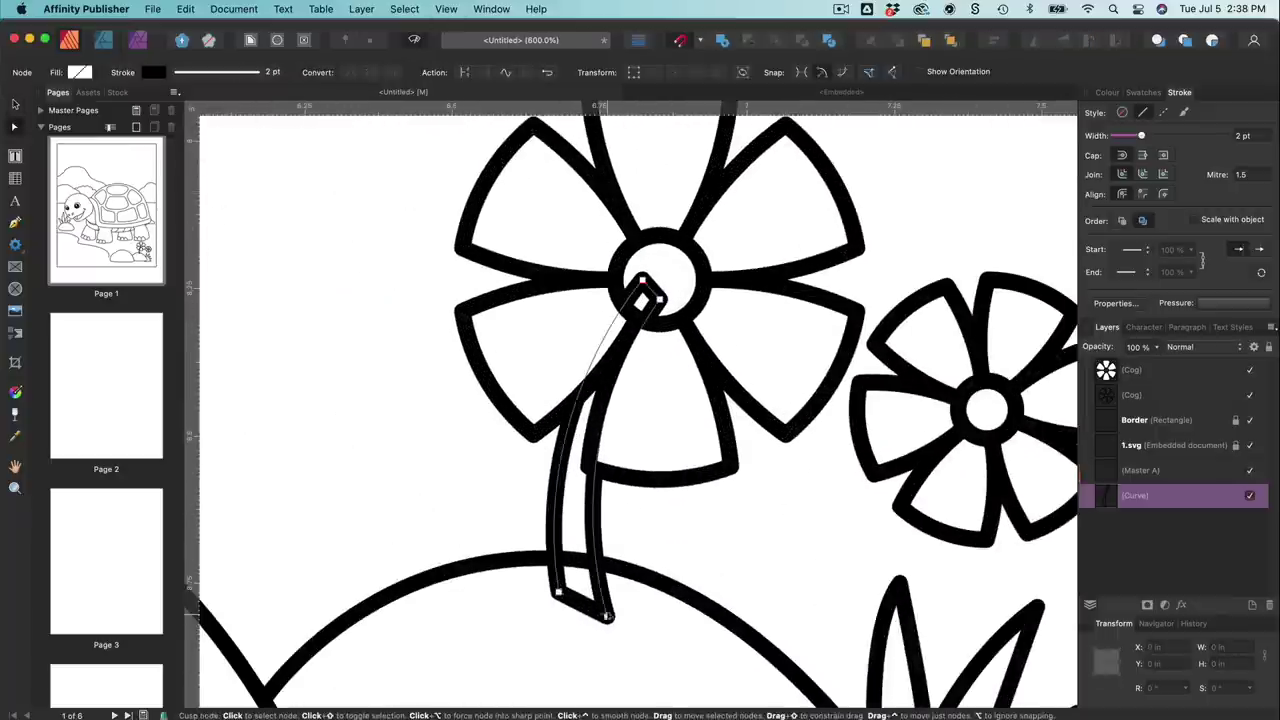
Step: Reshape the stem's nodes and handles so its base meets the rock's upper outline and its top hides behind the larger flower
left_click_drag(558, 592, 559, 558)
left_click_drag(659, 299, 622, 303)
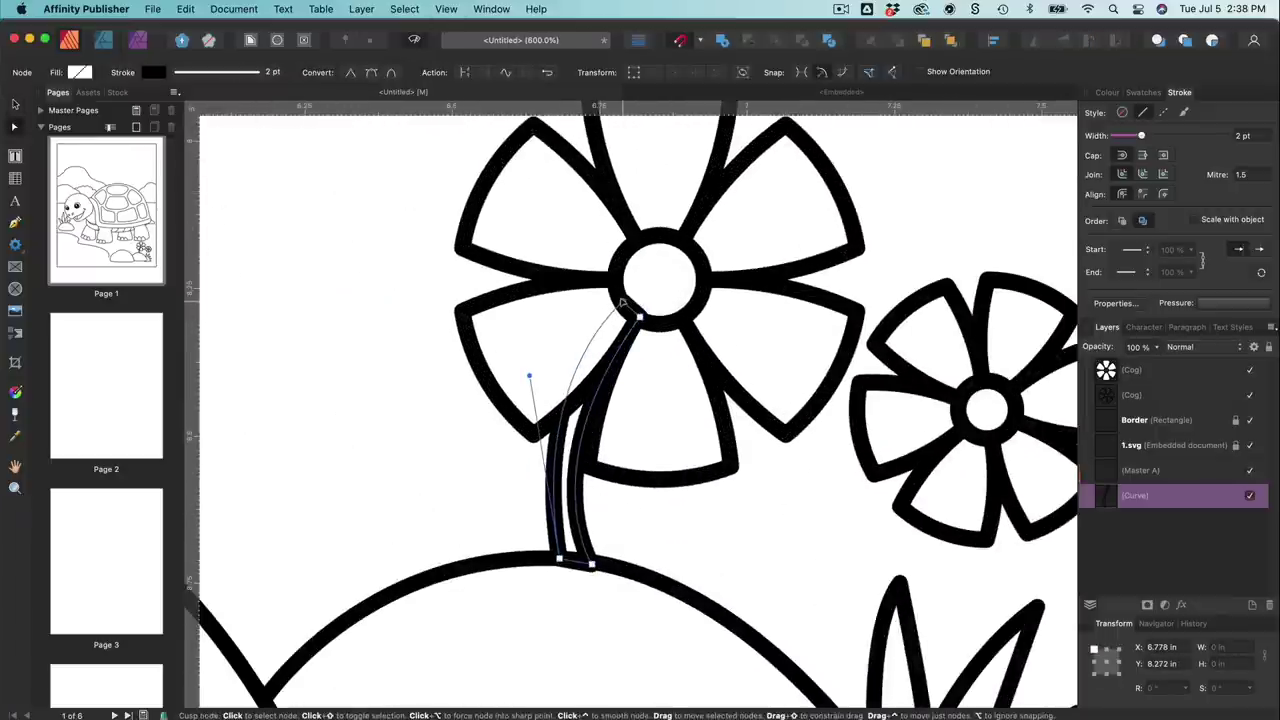
left_click(591, 564)
left_click_drag(531, 469, 553, 480)
key("v")
left_click(700, 502)
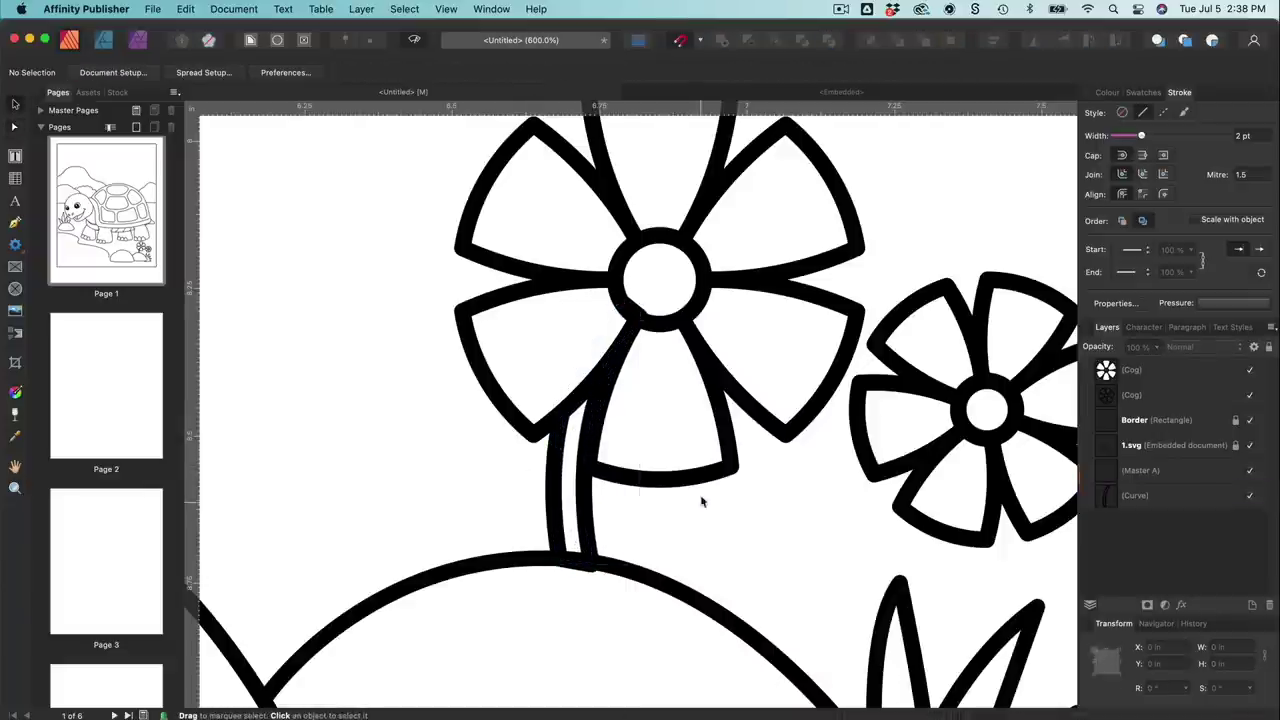
left_click(705, 475)
left_click_drag(864, 487, 840, 495)
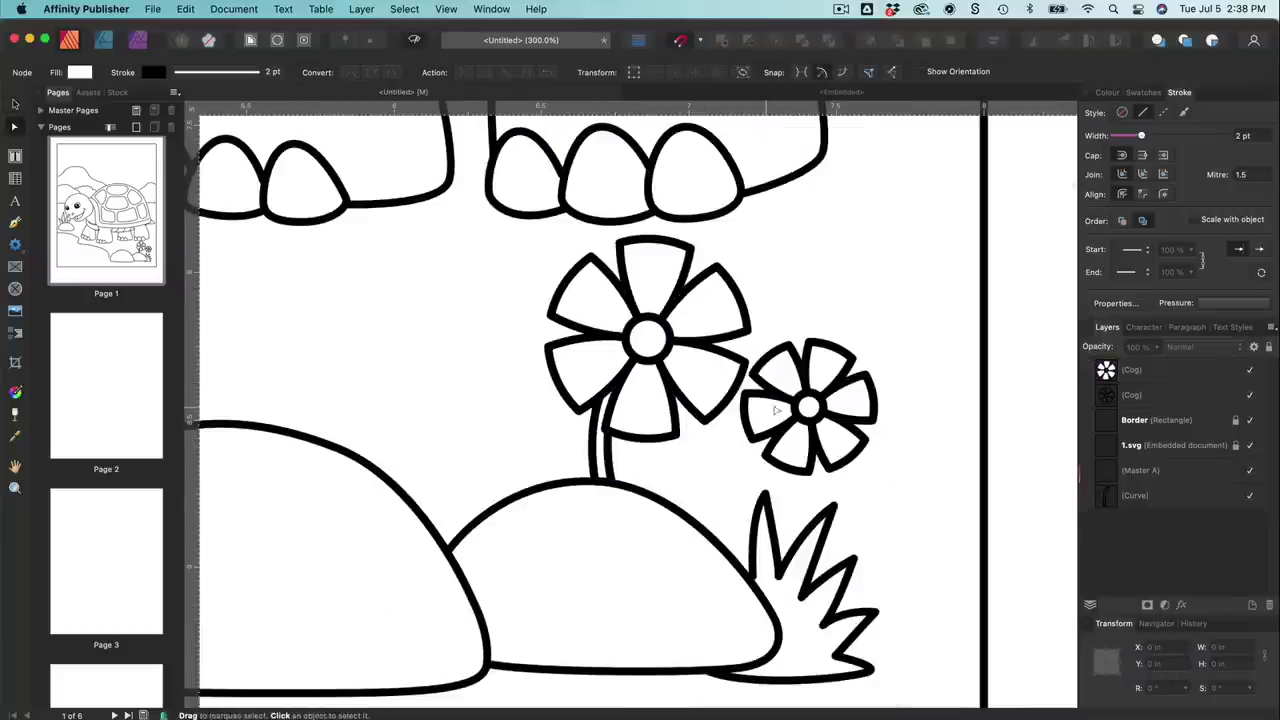
scroll(772, 440, "up", 2)
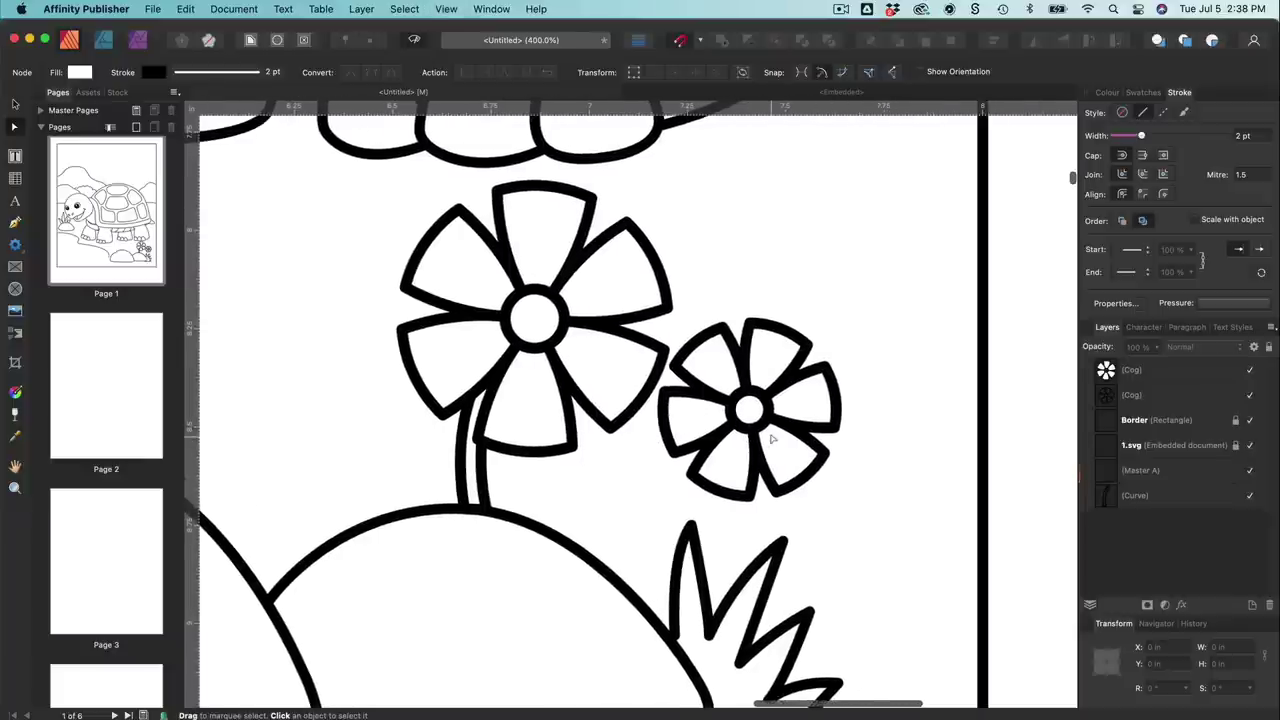
left_click(15, 223)
left_click(742, 409)
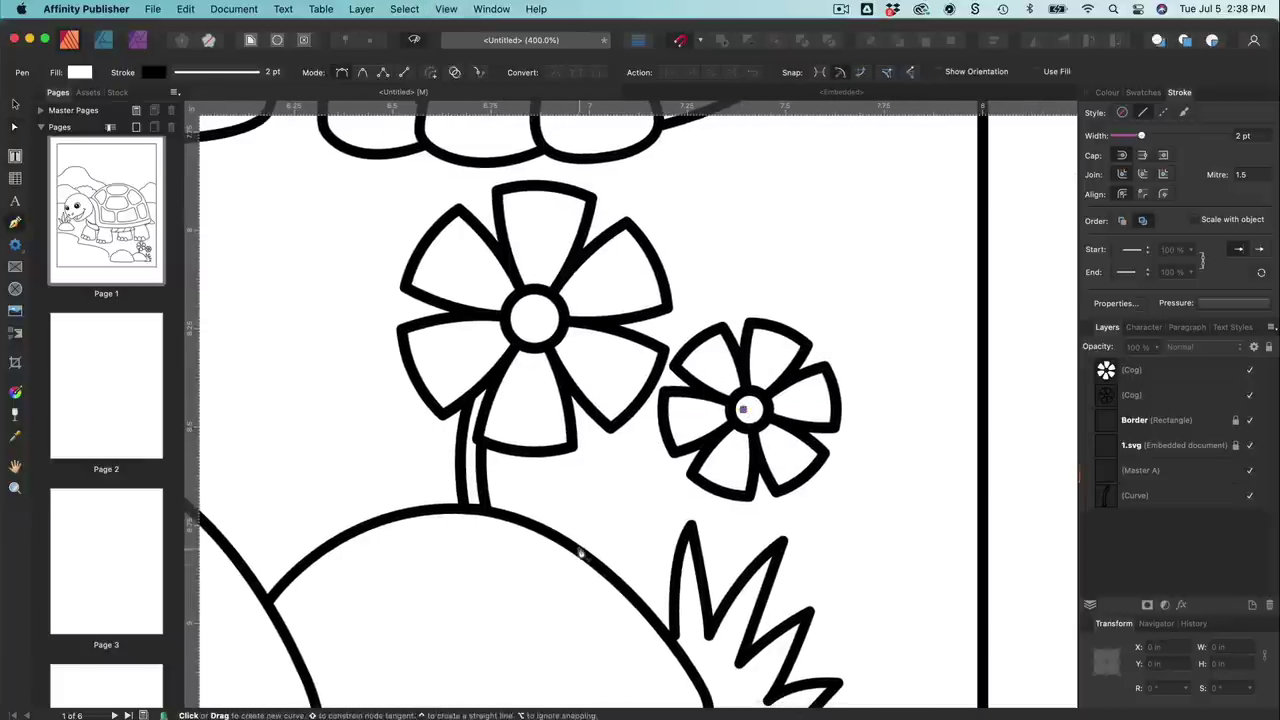
left_click(580, 549)
scroll(421, 386, "down", 3)
scroll(421, 386, "up", 3)
key("super+z")
key("super+z")
Step: Draw a closed, curved double-line stem with the Pen tool from the smaller flower's centre down to the small rock's edge and back
left_click(742, 367)
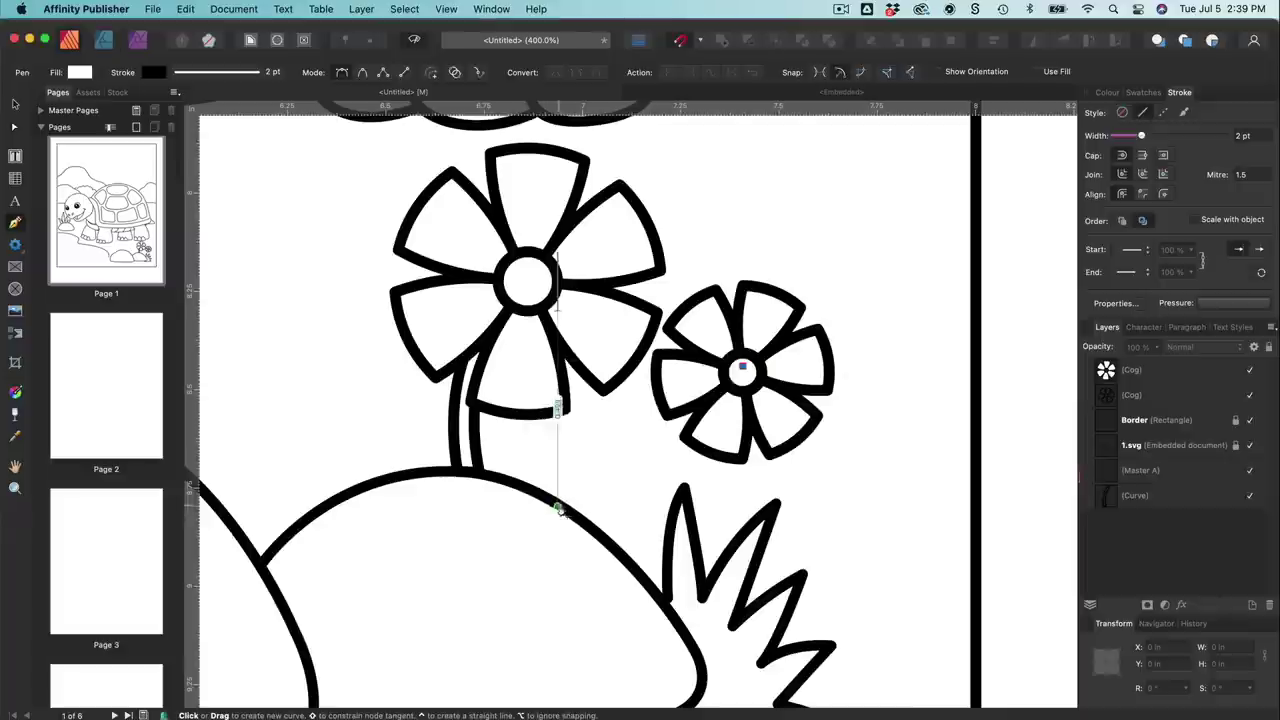
left_click_drag(558, 507, 484, 636)
left_click(558, 507)
left_click(579, 519)
left_click_drag(742, 386, 866, 362)
left_click(742, 386)
left_click(742, 366)
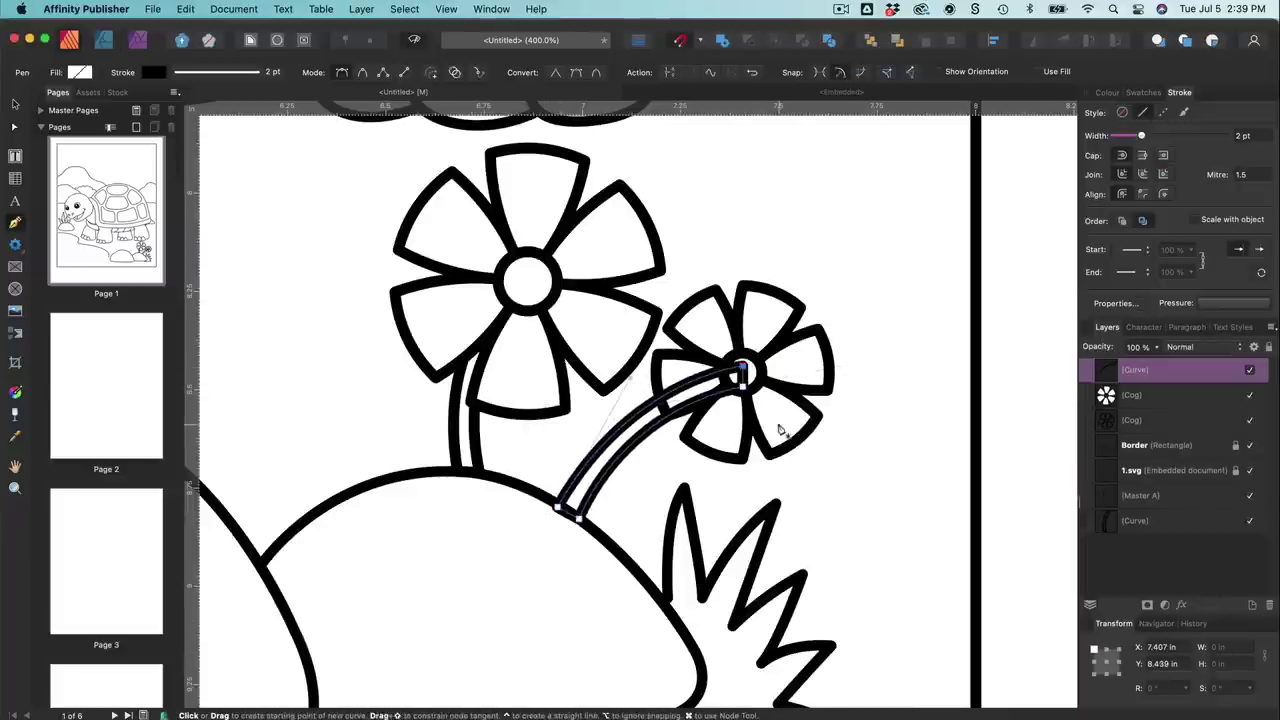
key("v")
left_click(843, 420)
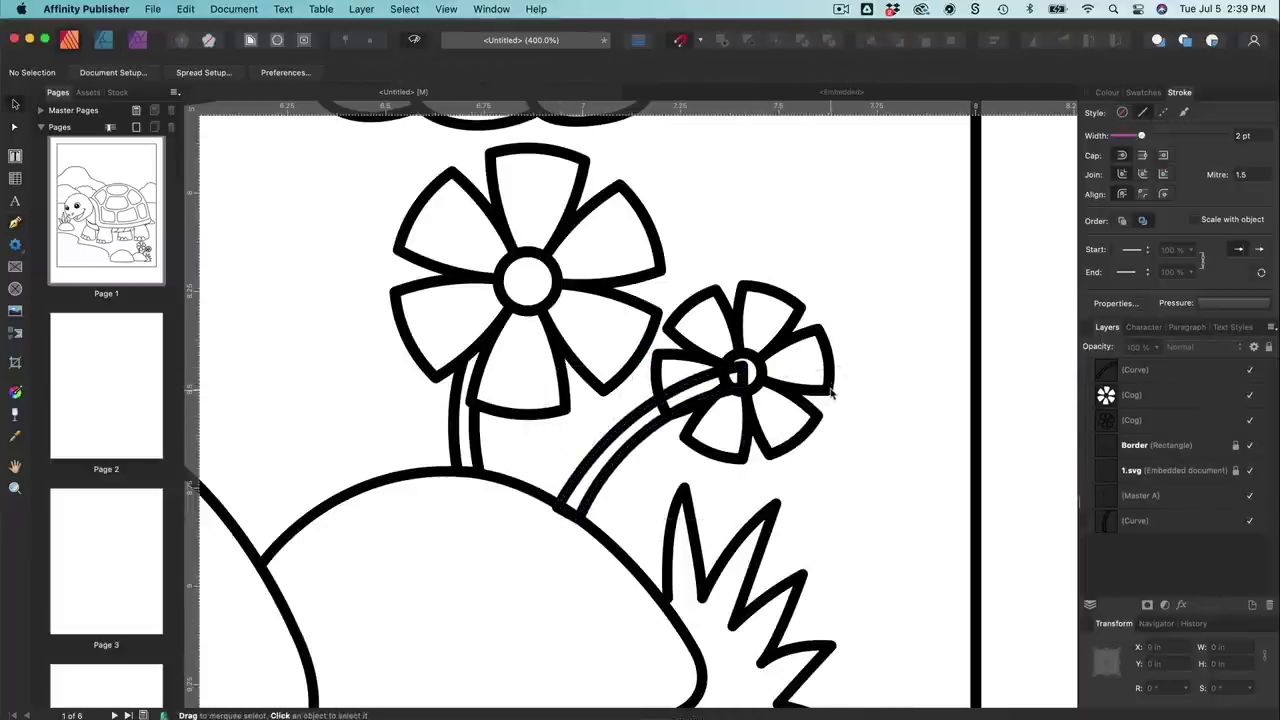
Step: Bring the smaller flower to the front of the layer stack and fill it with white
left_click(833, 395)
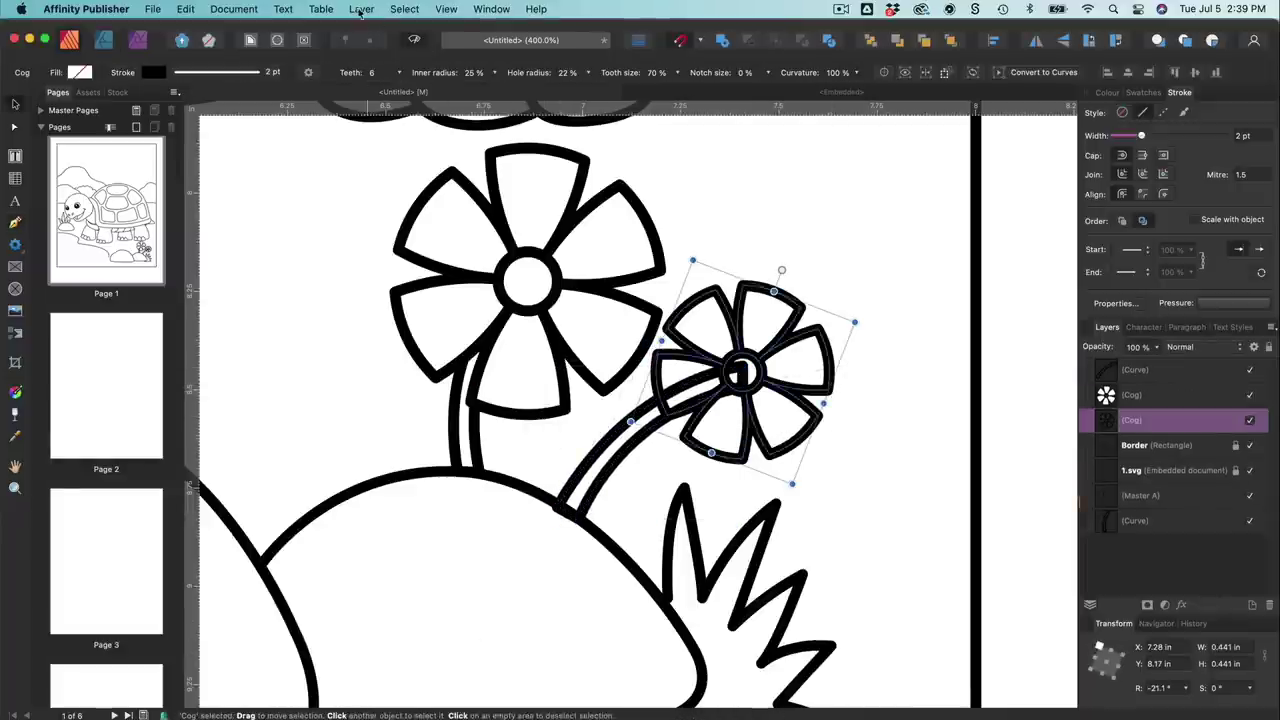
left_click(361, 9)
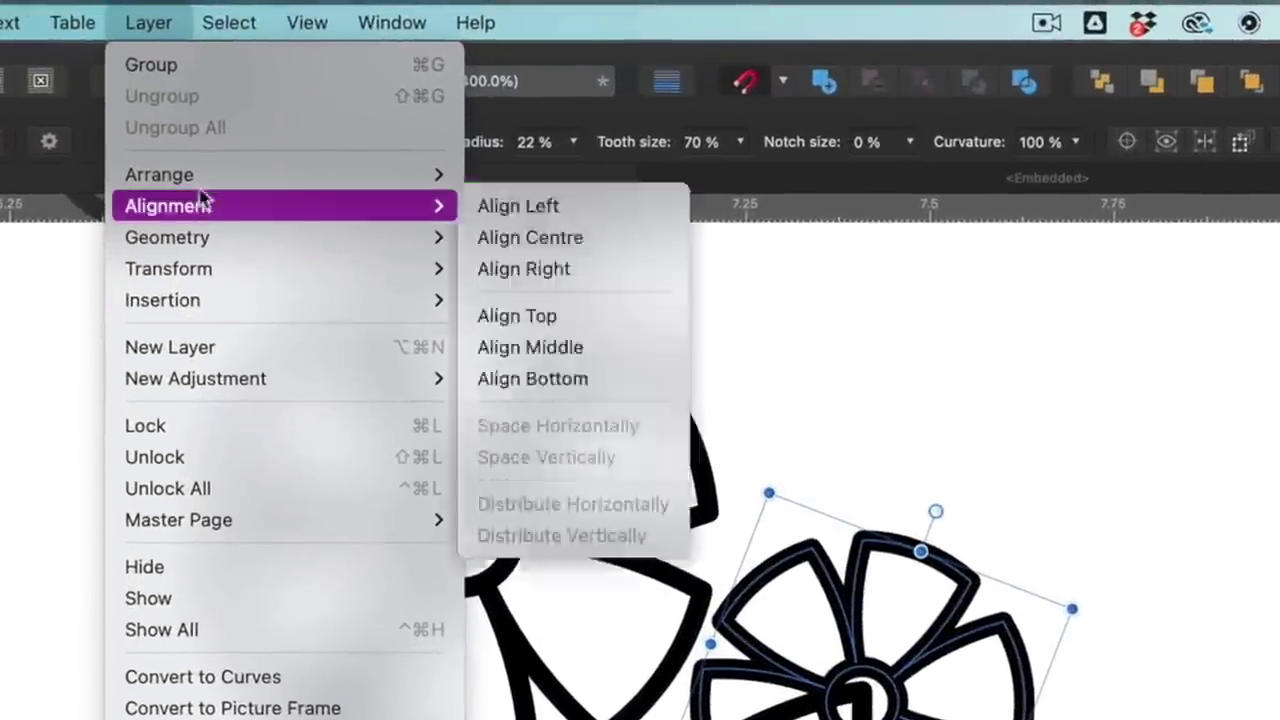
mouse_move(388, 97)
left_click(527, 180)
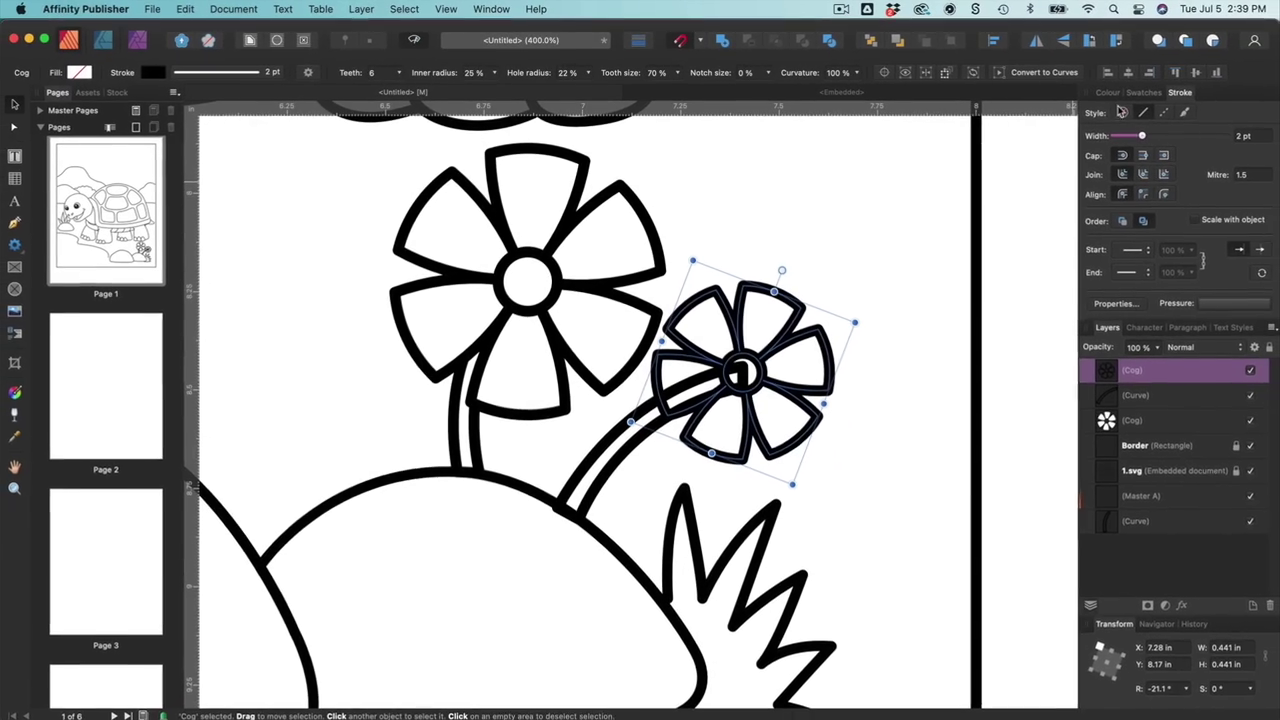
left_click(1106, 93)
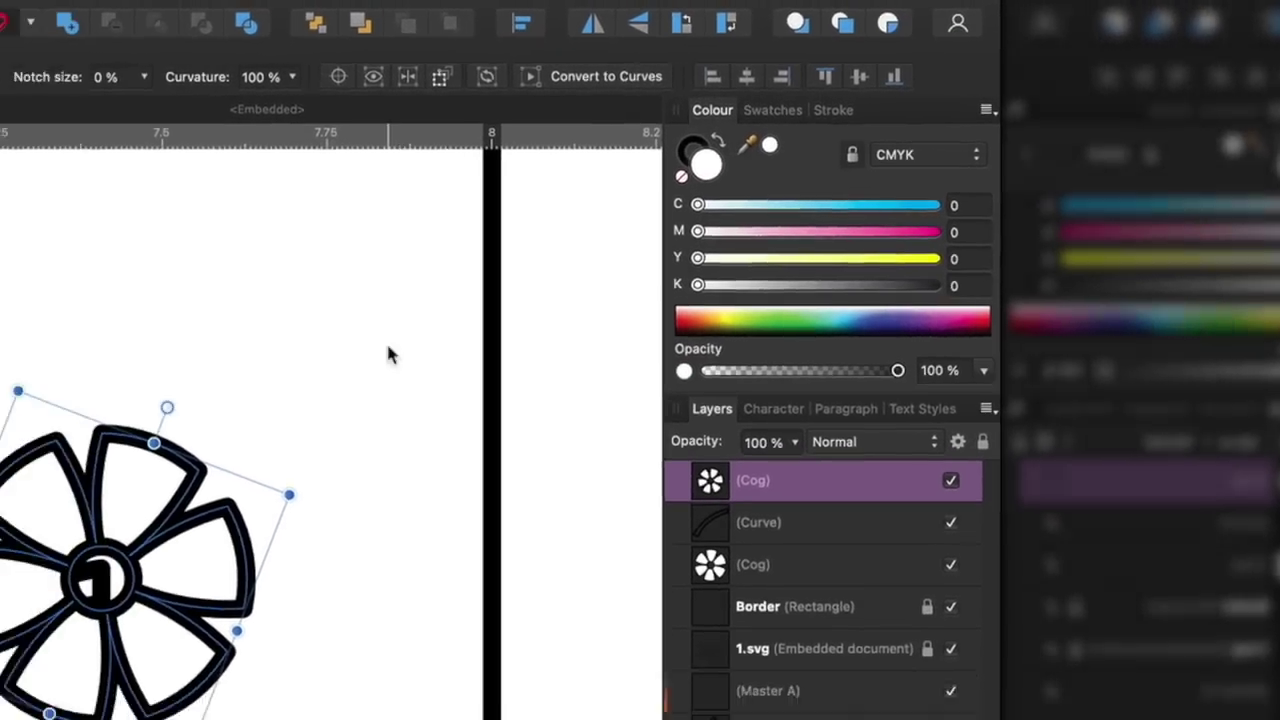
left_click(265, 376)
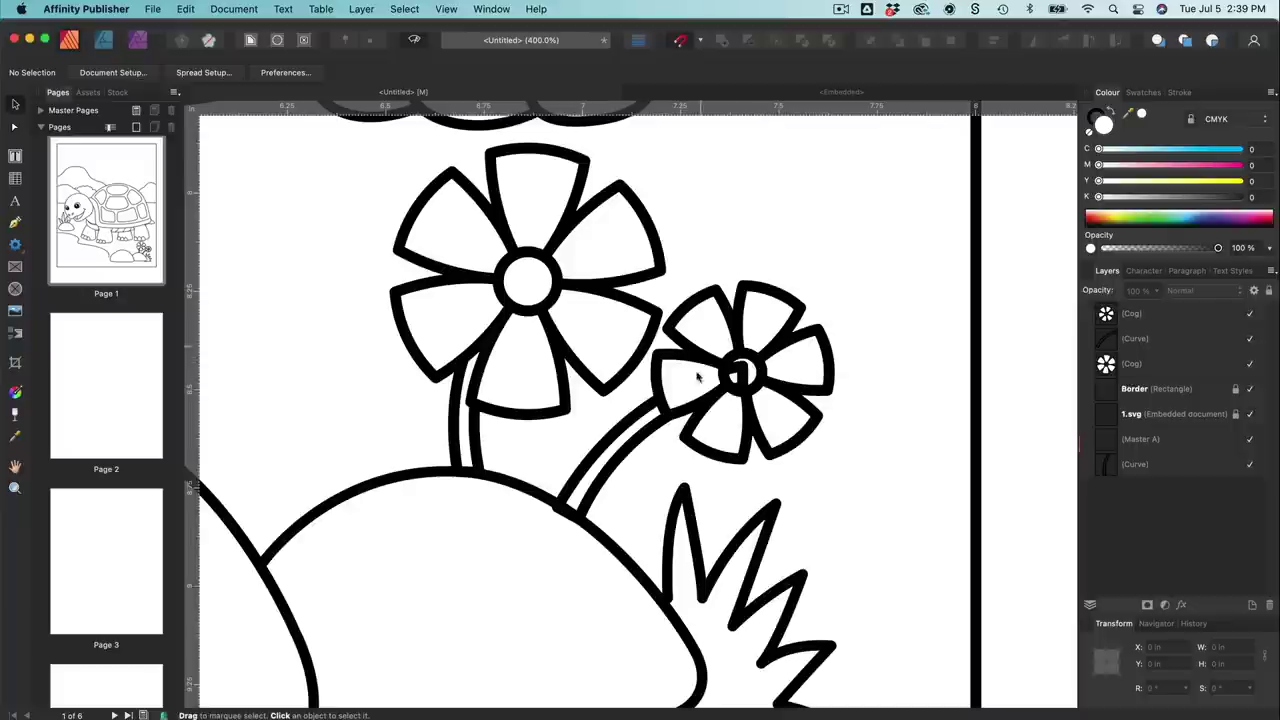
scroll(738, 376, "up", 5)
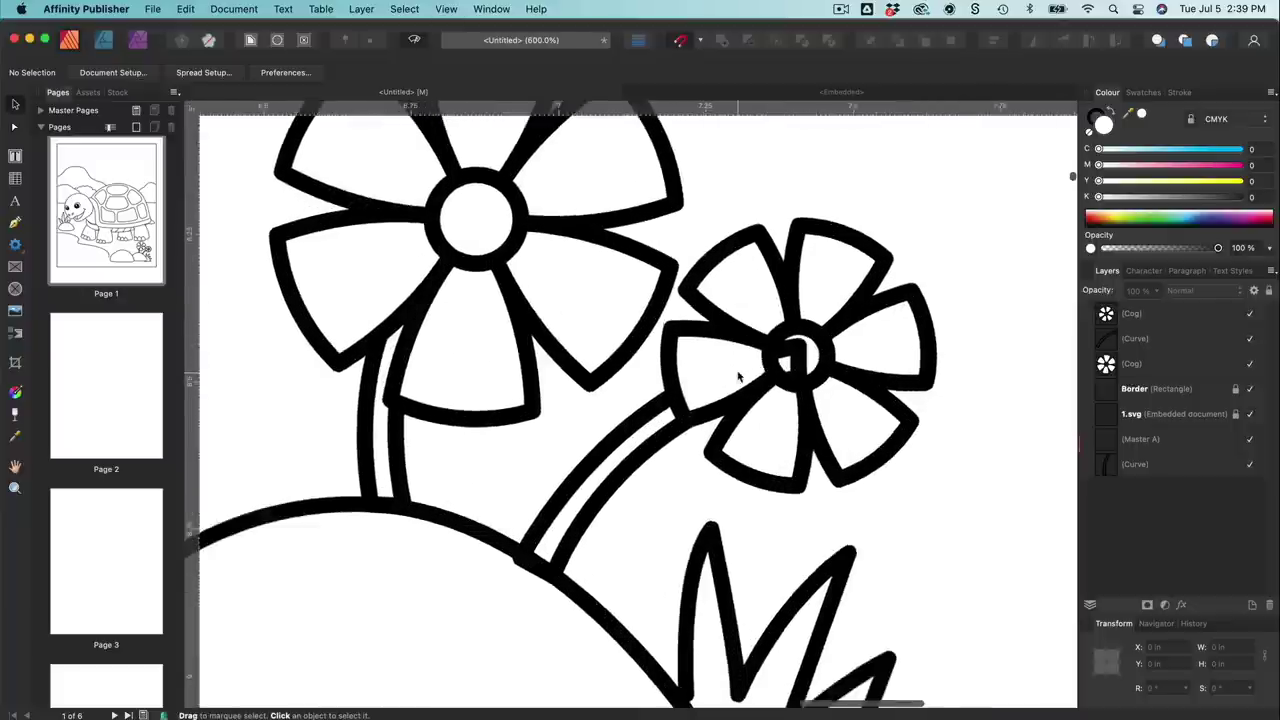
scroll(738, 376, "right", 3)
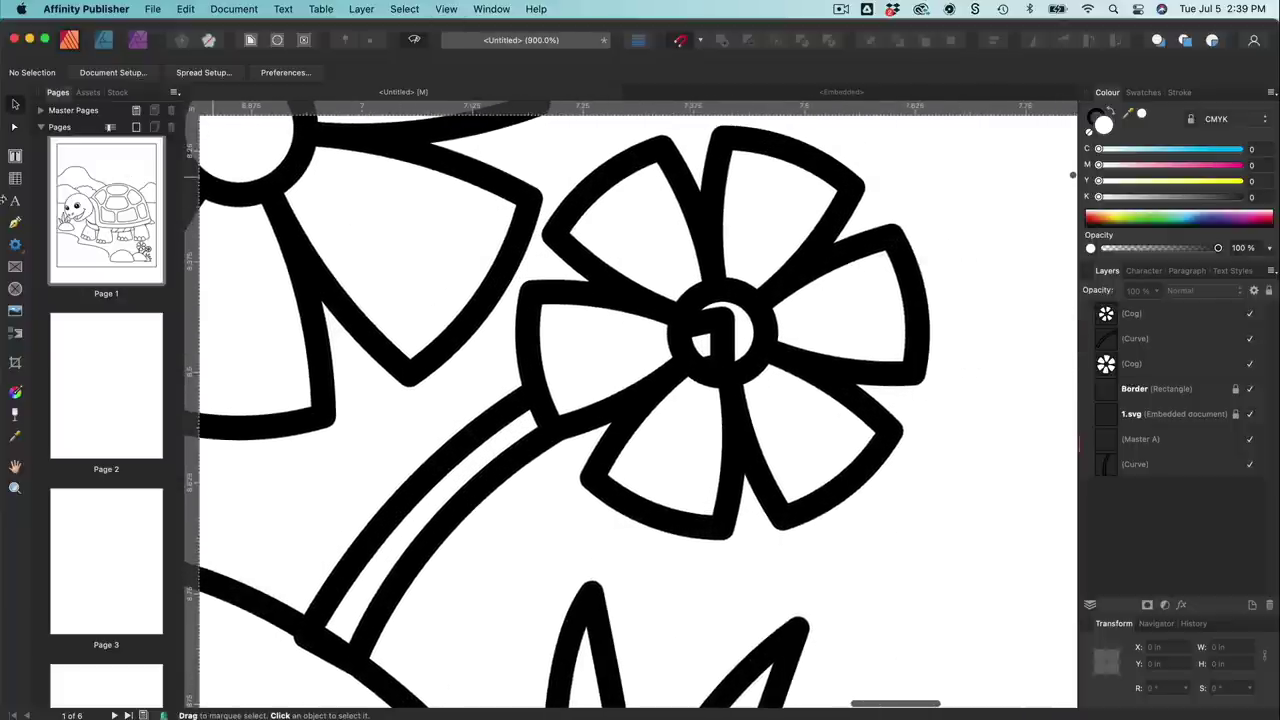
left_click(16, 245)
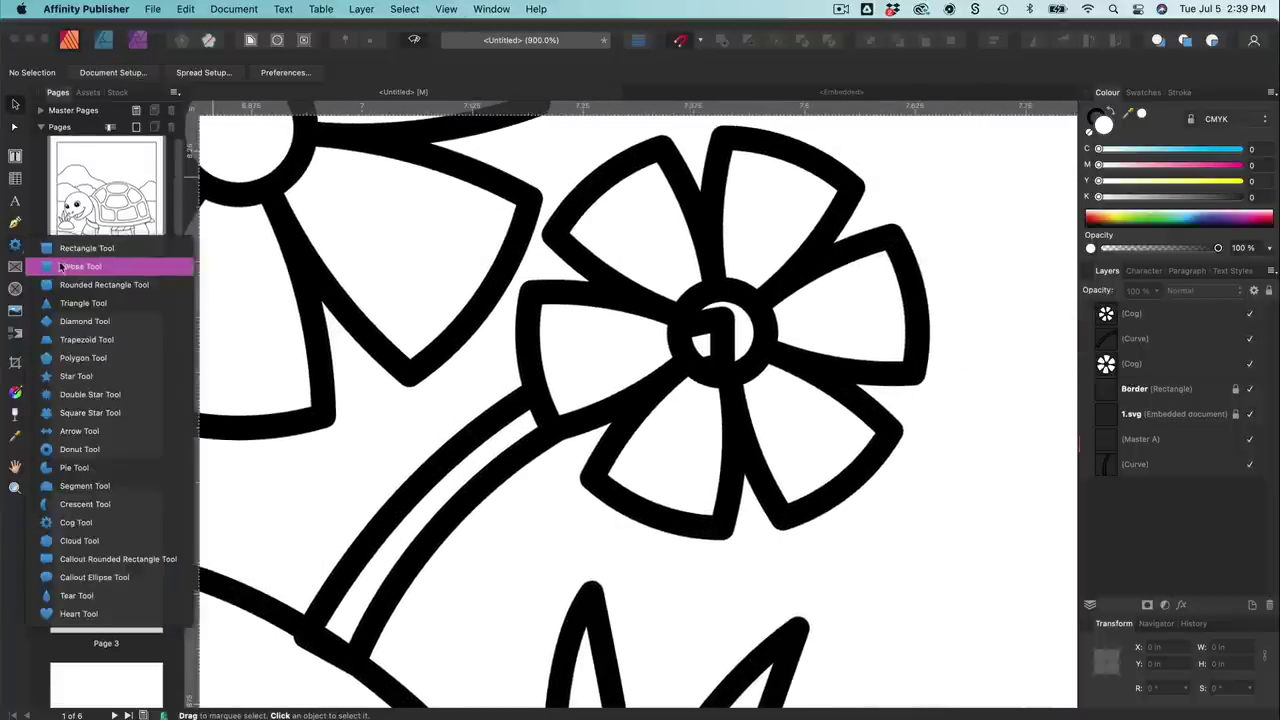
left_click(110, 247)
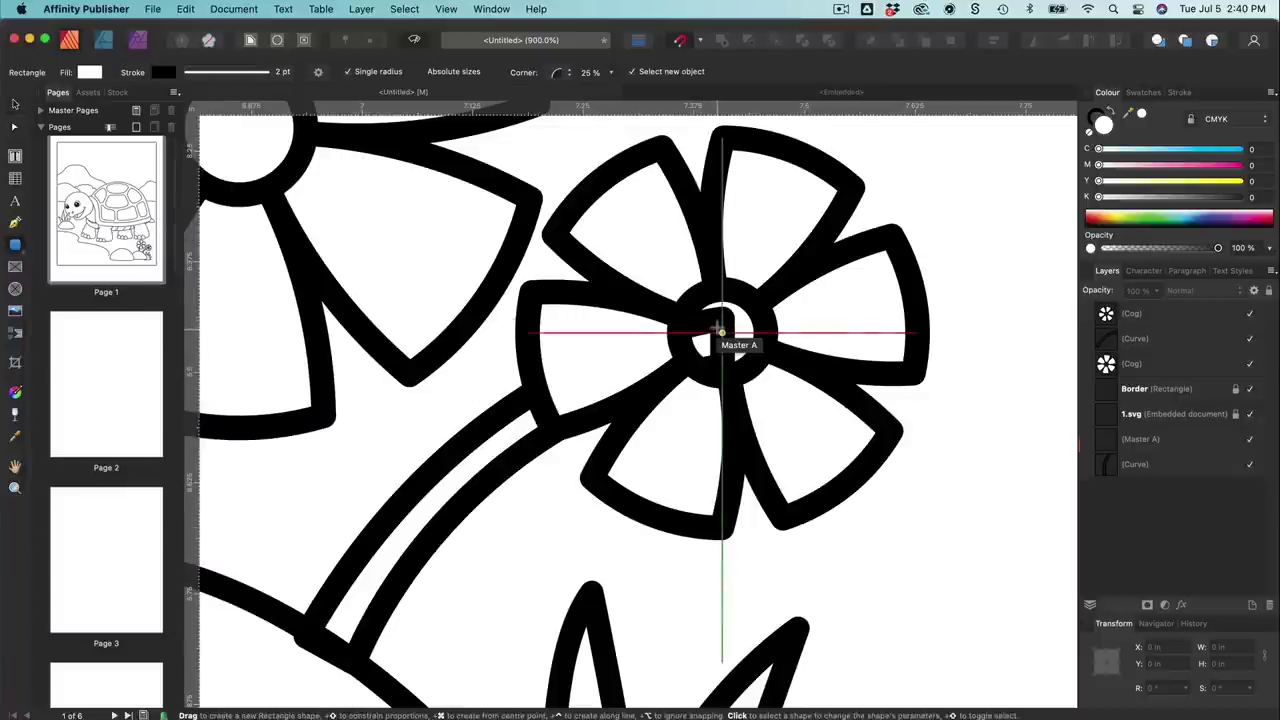
left_click_drag(716, 328, 764, 362)
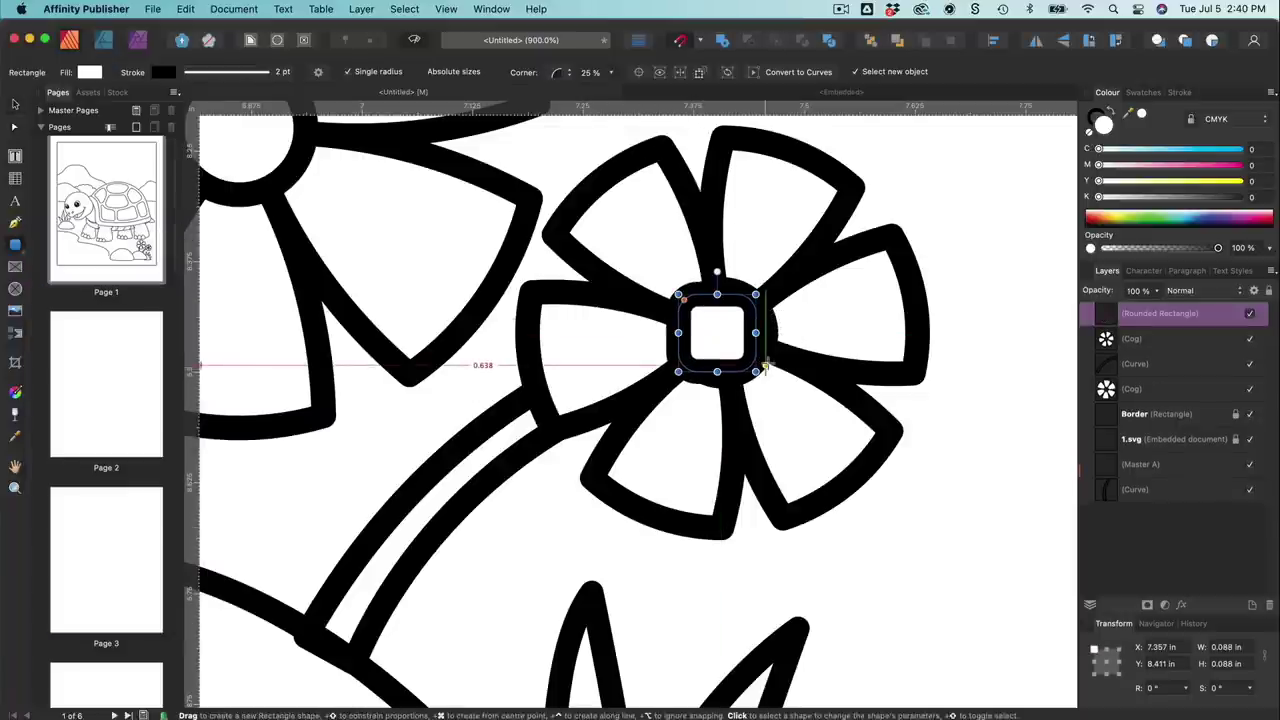
key("Delete")
Step: Draw a white-filled circle about 0.098 in across with a 2 pt outline over the smaller flower's centre
left_click_drag(17, 245, 45, 266)
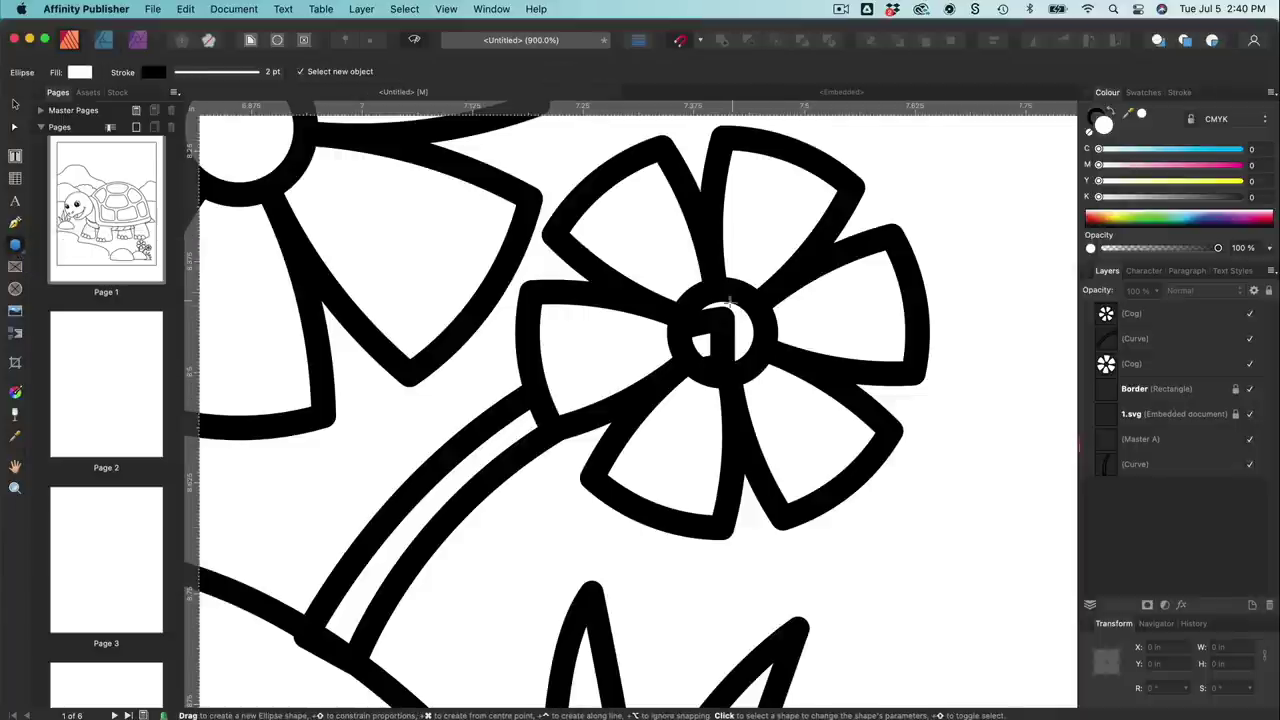
left_click_drag(697, 291, 776, 378)
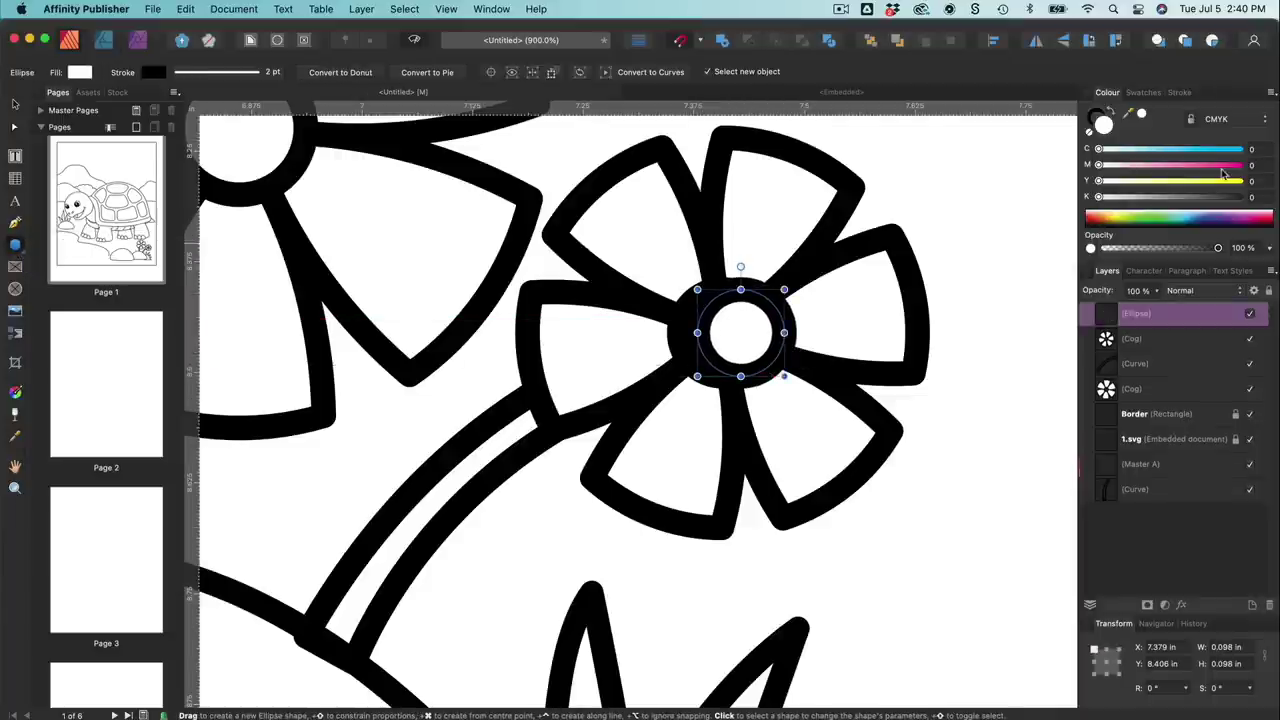
Step: Remove the outline from the small flower's centre circle and move the circle to the middle of the petals
left_click(1093, 114)
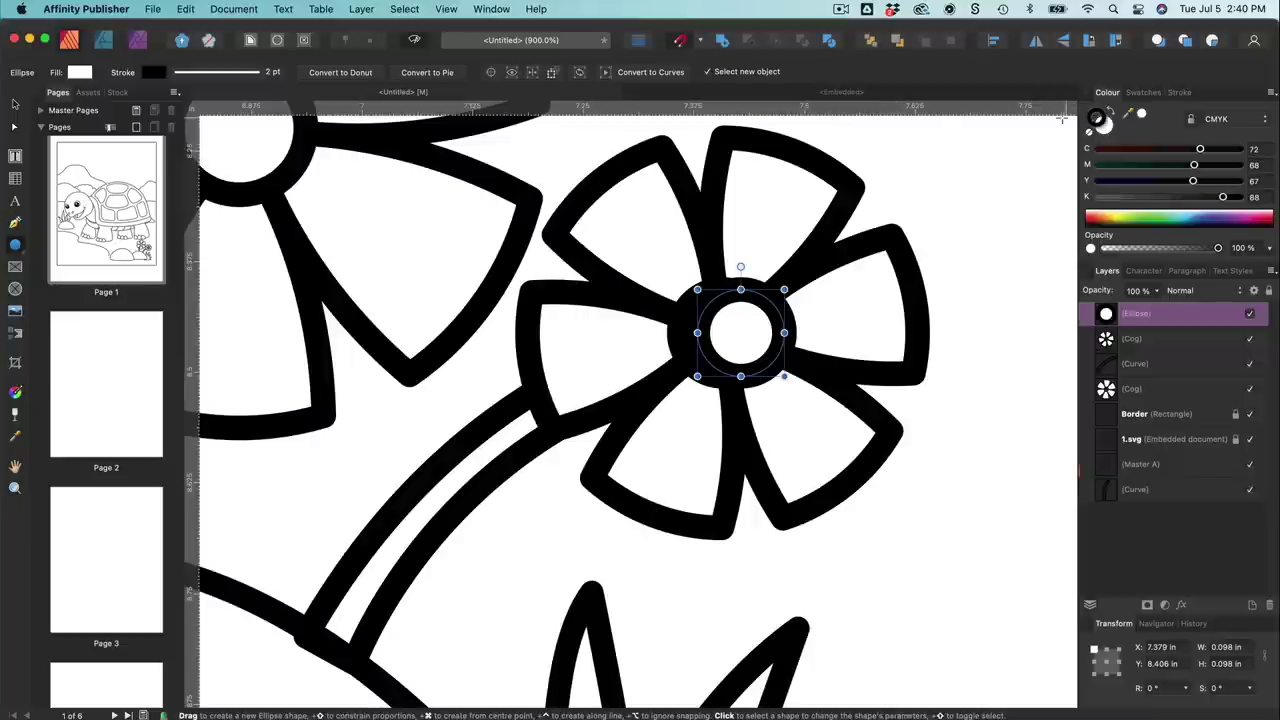
left_click(1090, 136)
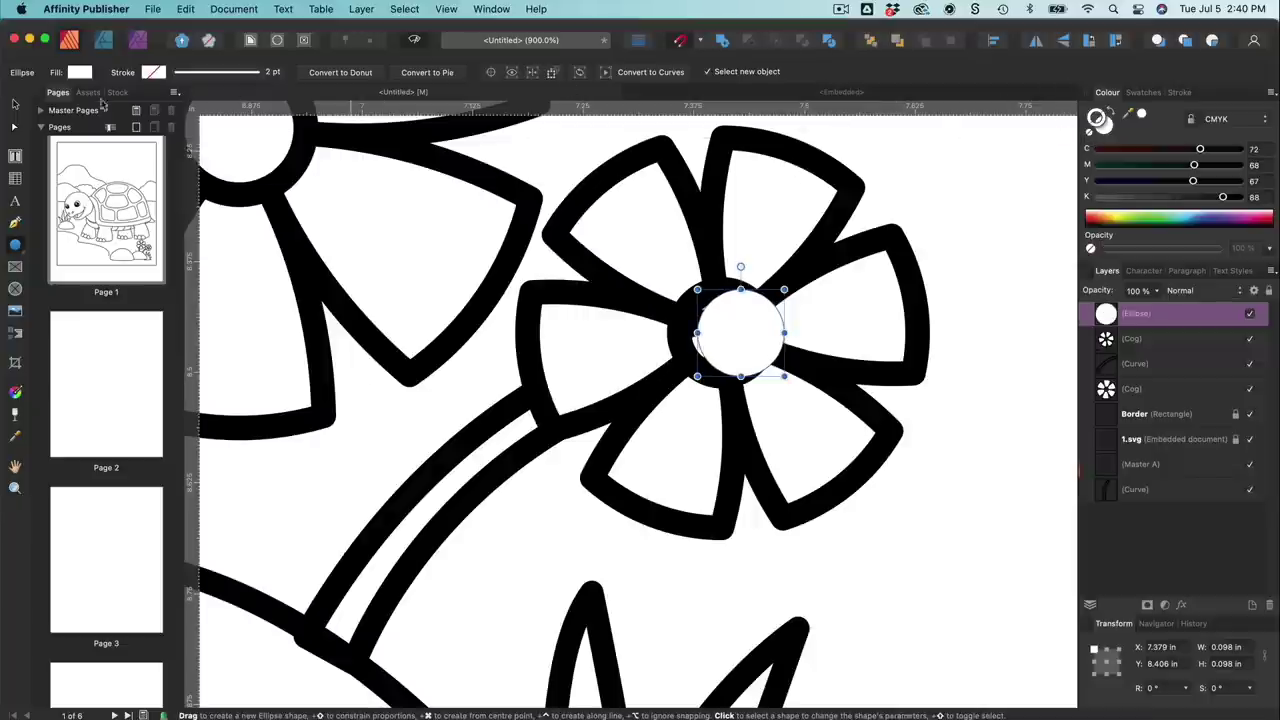
left_click(14, 105)
left_click_drag(734, 335, 716, 335)
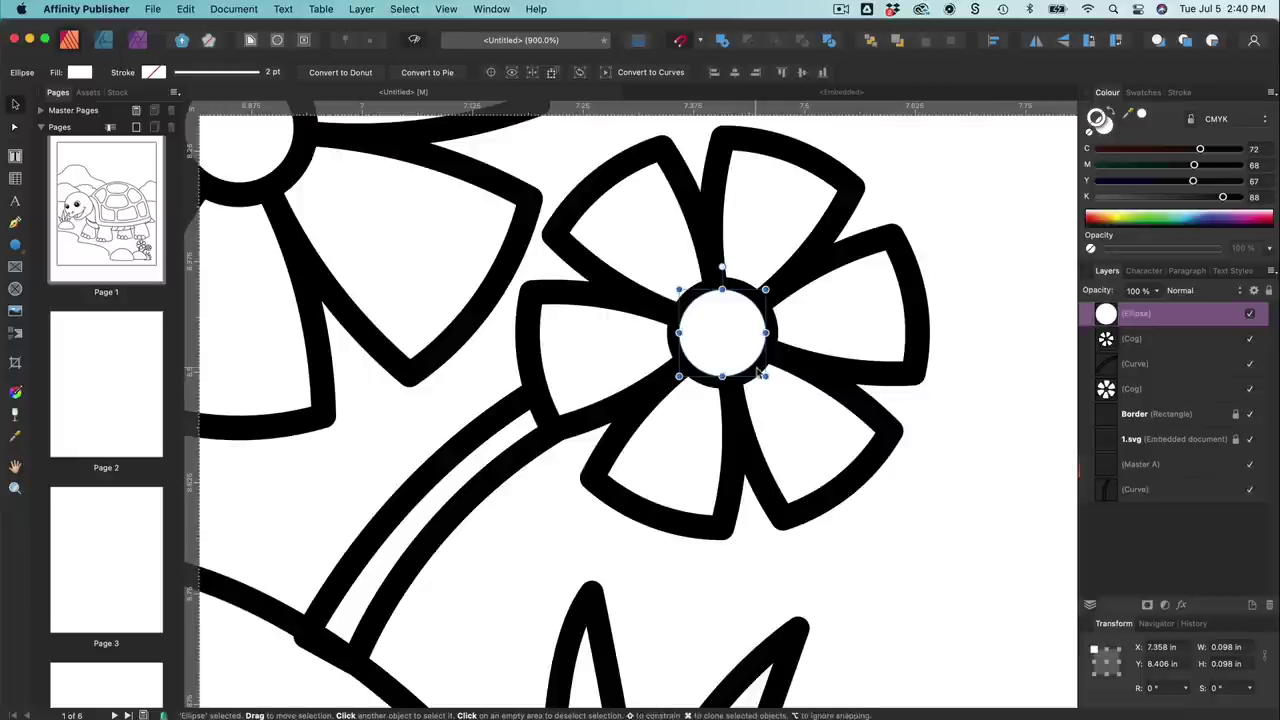
left_click(1020, 420)
Step: Draw a five-point double star about 1.99 in across in the sky above the turtle's shell
key("super+2")
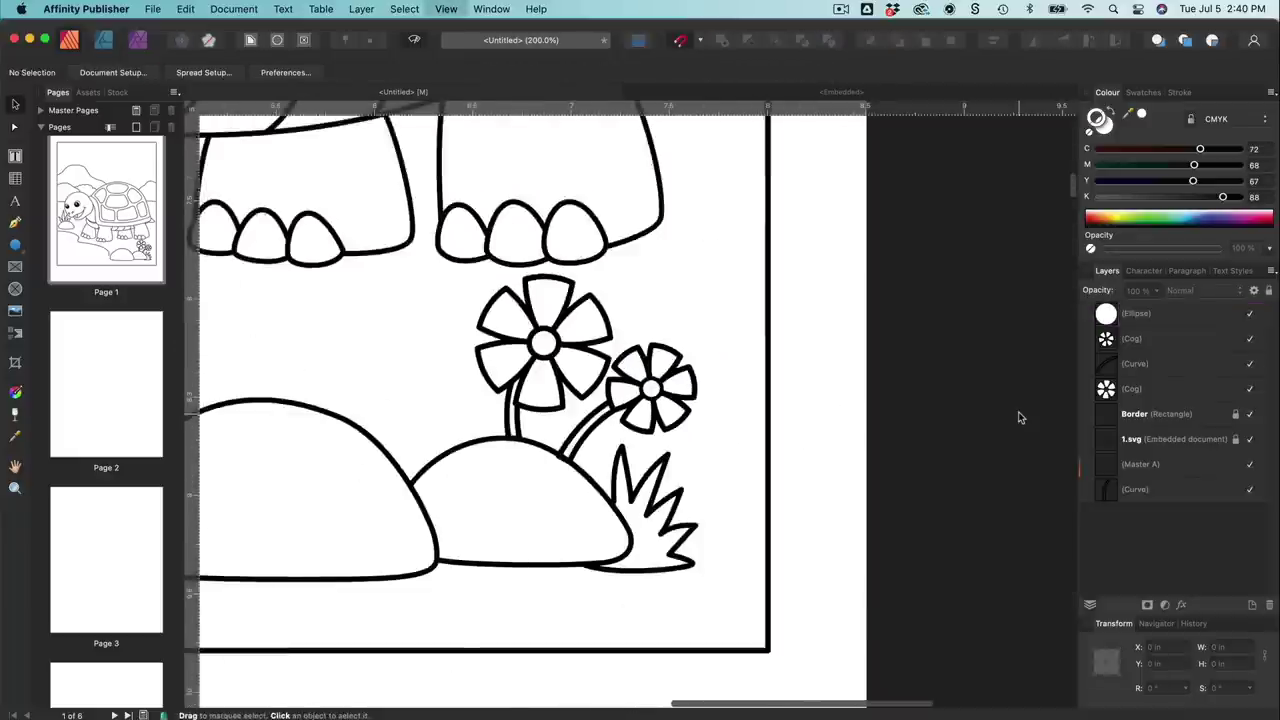
key("super+minus")
key("super+minus")
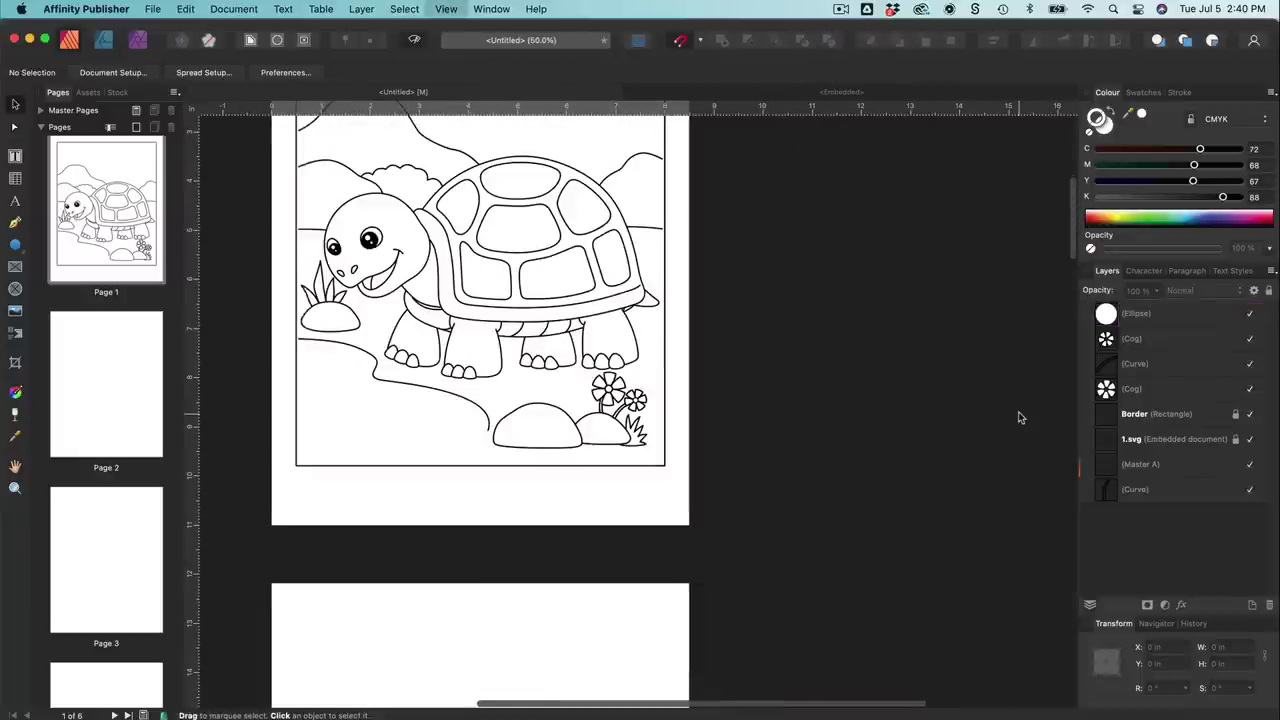
scroll(1018, 418, "up", 4)
scroll(1018, 411, "left", 1)
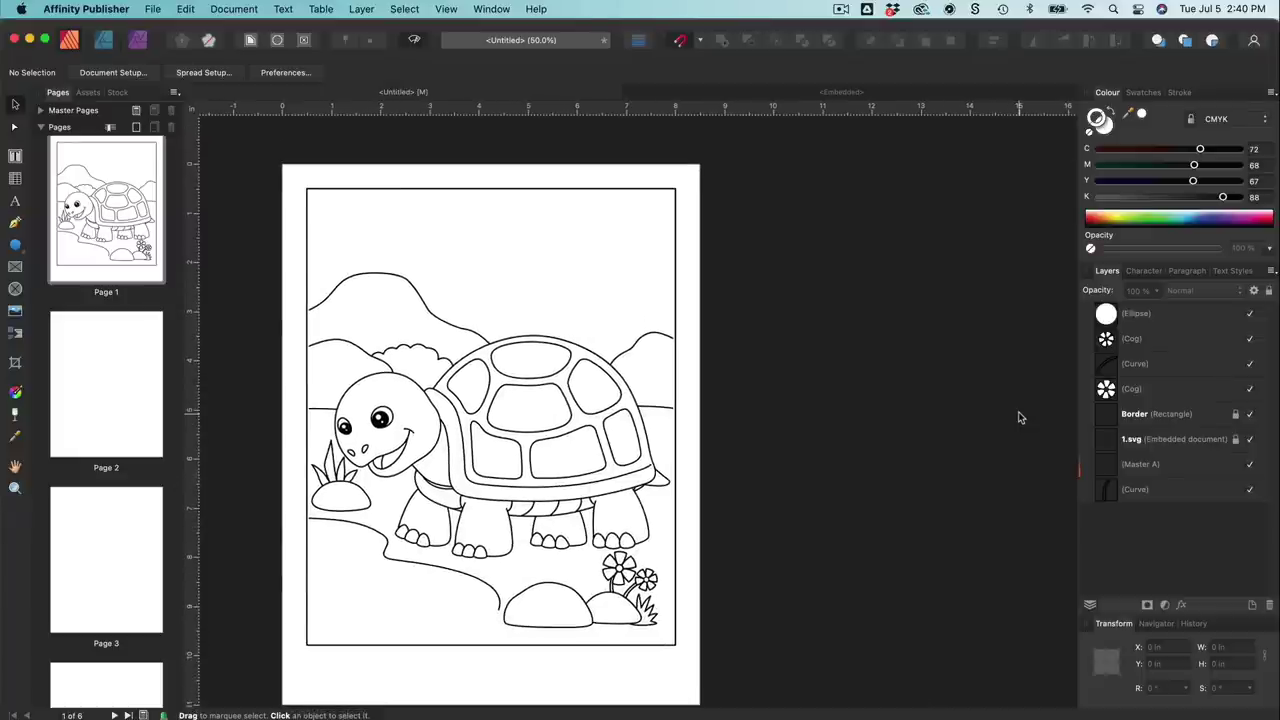
key("super+1")
scroll(1019, 412, "up", 3)
scroll(1019, 412, "left", 4)
left_click(14, 246)
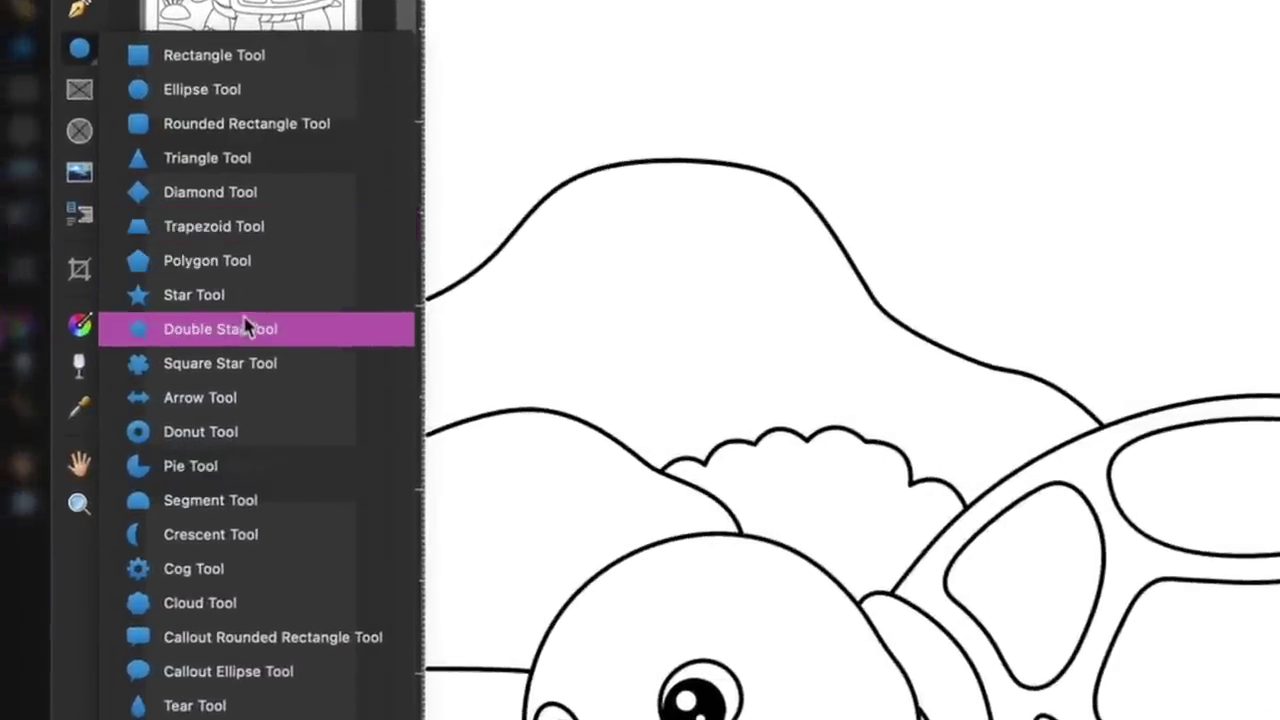
left_click(246, 330)
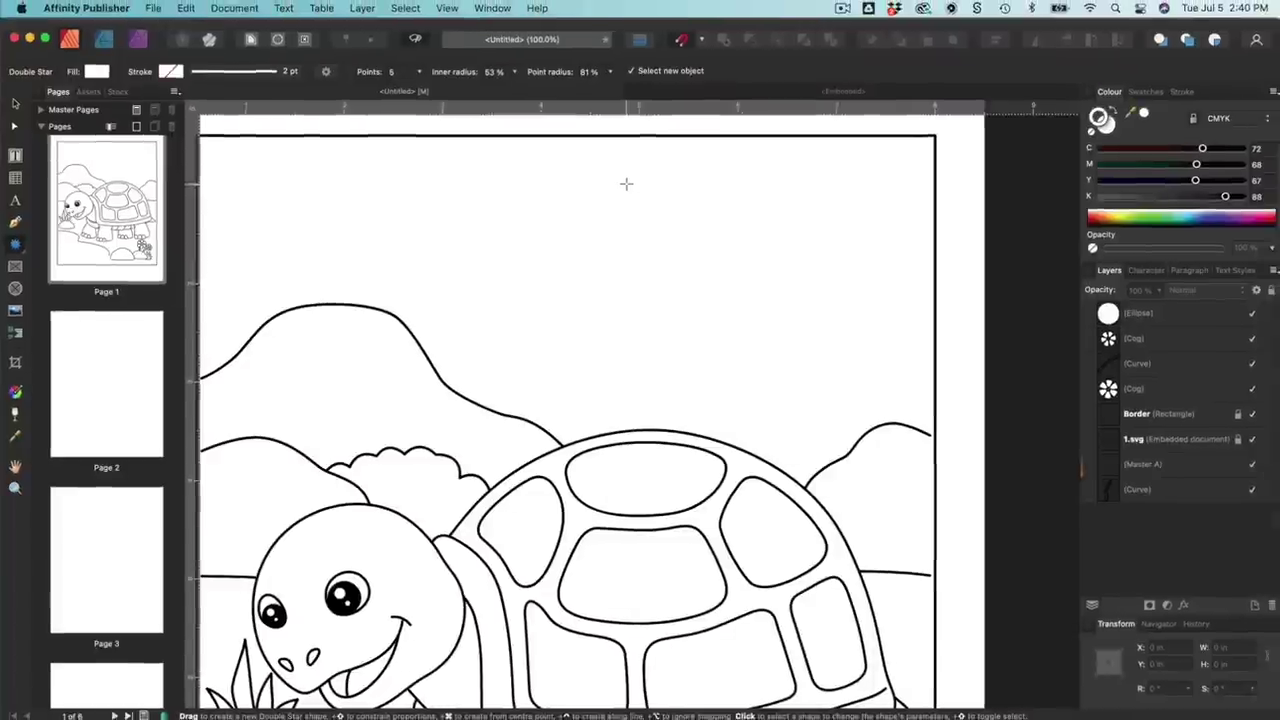
left_click_drag(626, 185, 833, 374)
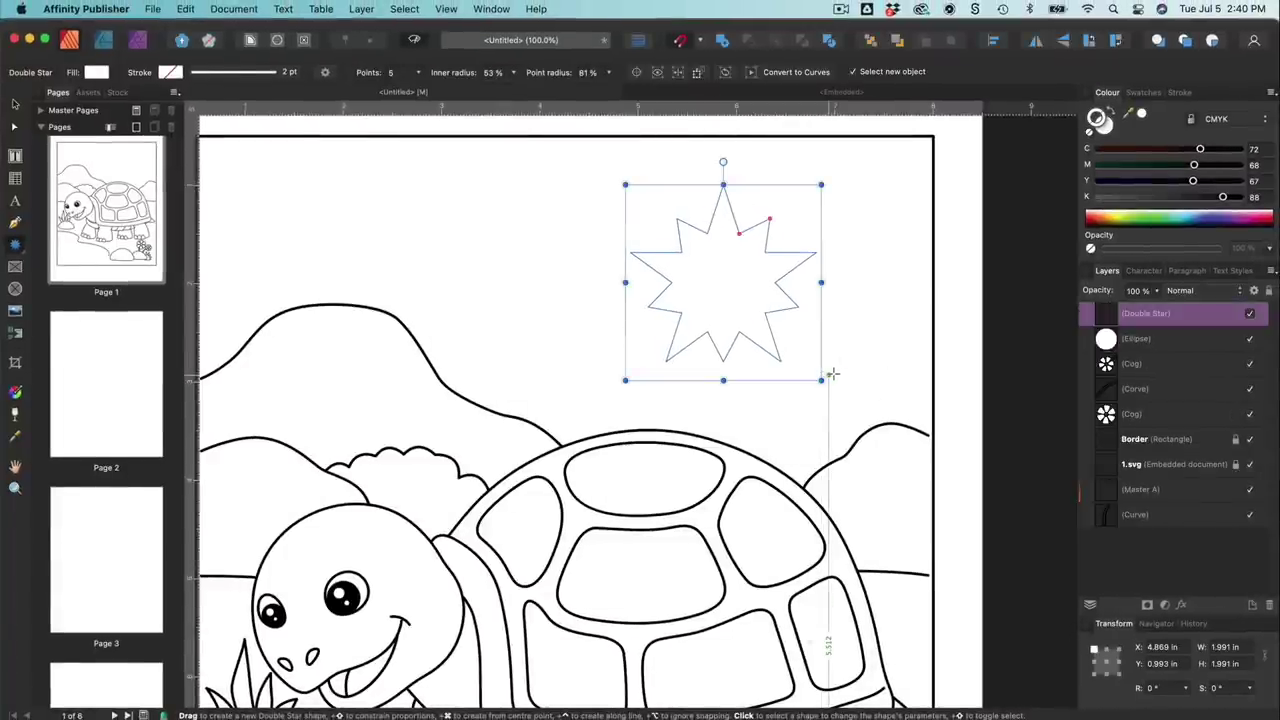
Step: Set the double star's outline colour to black, hex 000000
double_click(1097, 119)
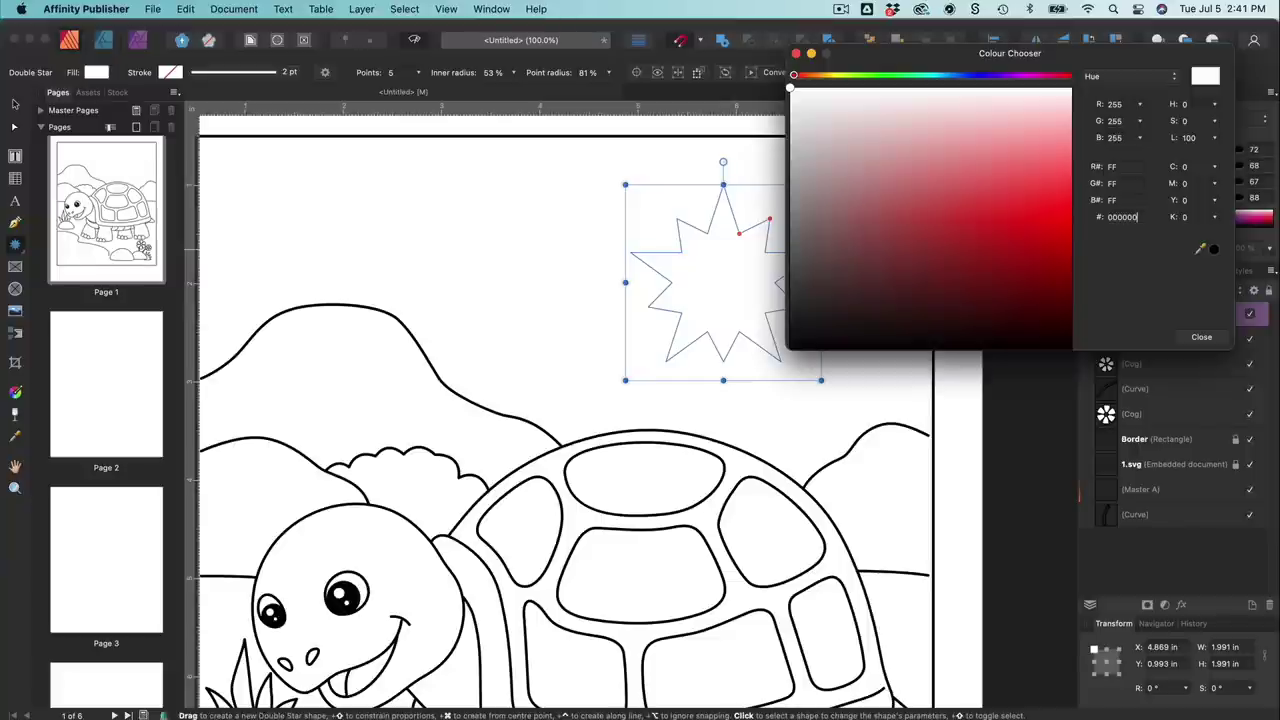
left_click(1118, 217)
type("000000")
key("Return")
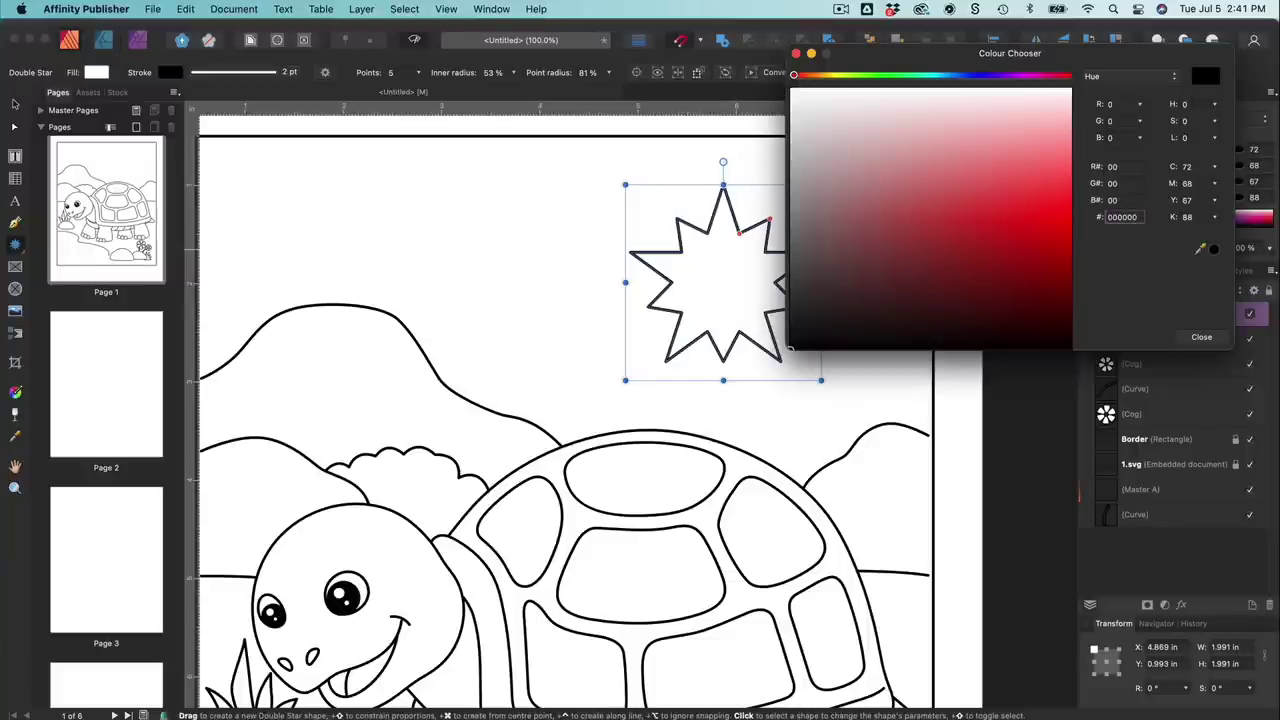
left_click(1201, 338)
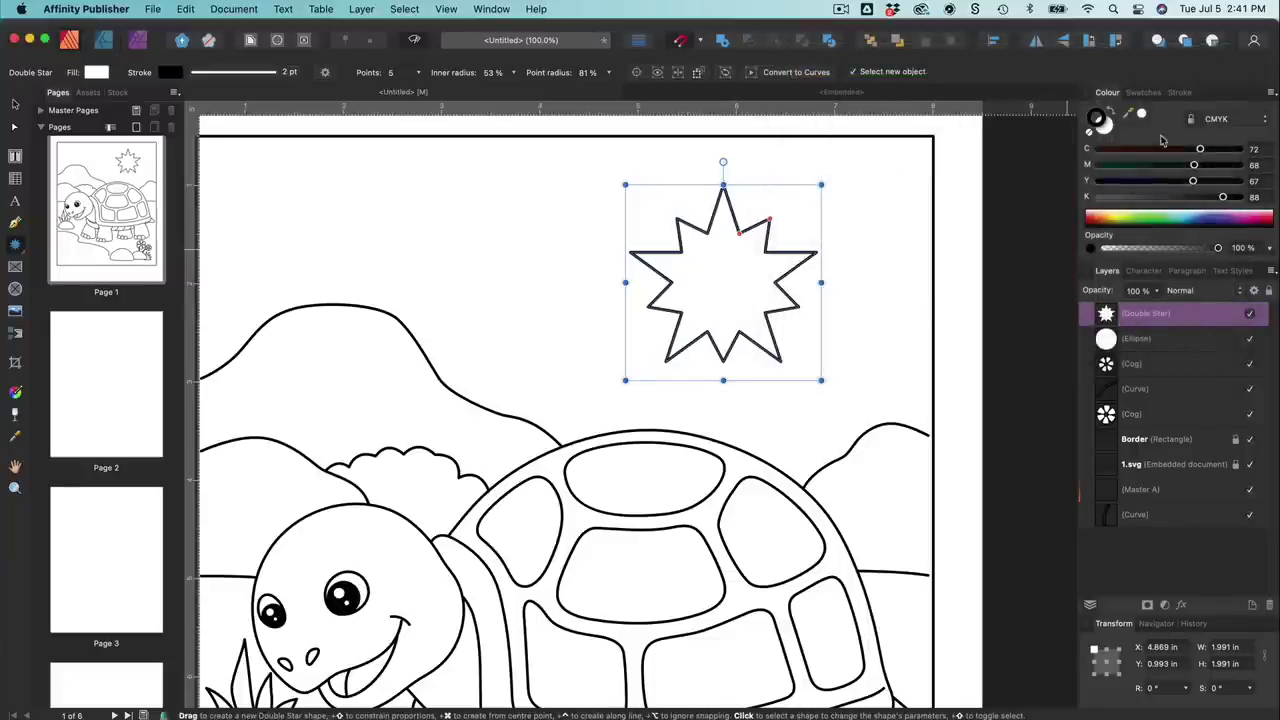
Step: Set the double star's inner radius to 41 % and its point radius to 89 %
left_click(1180, 92)
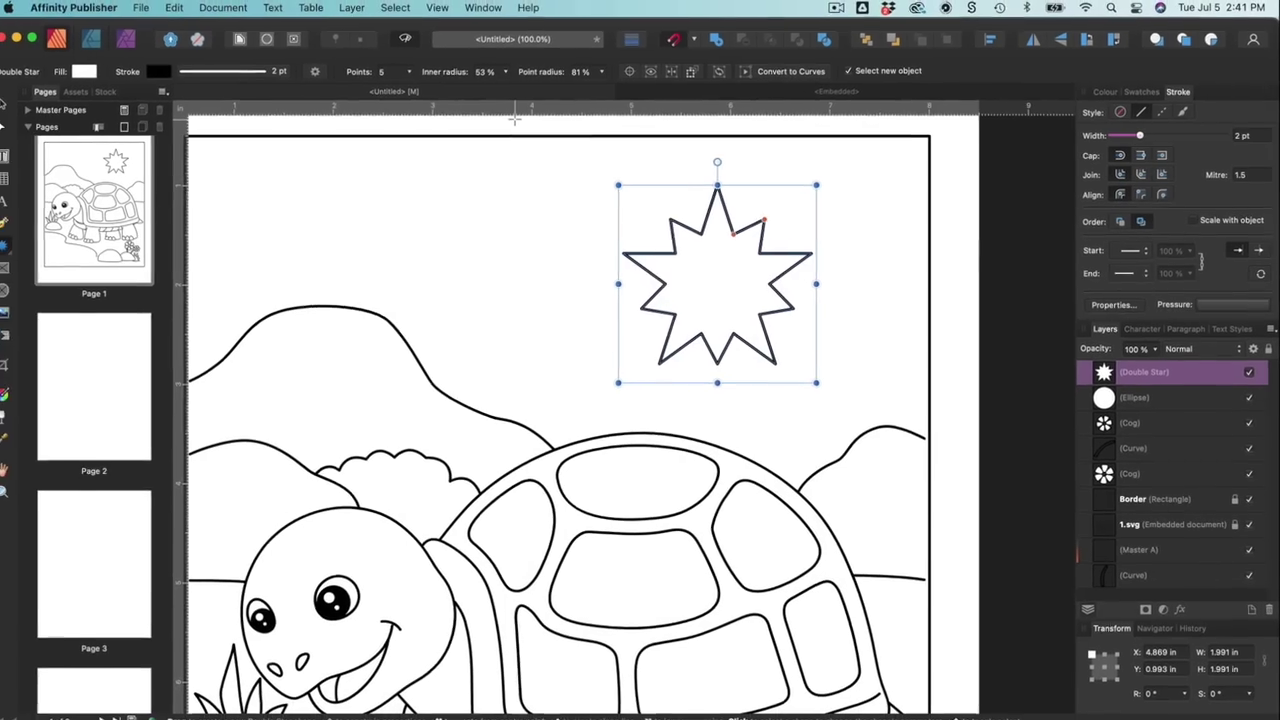
left_click(416, 76)
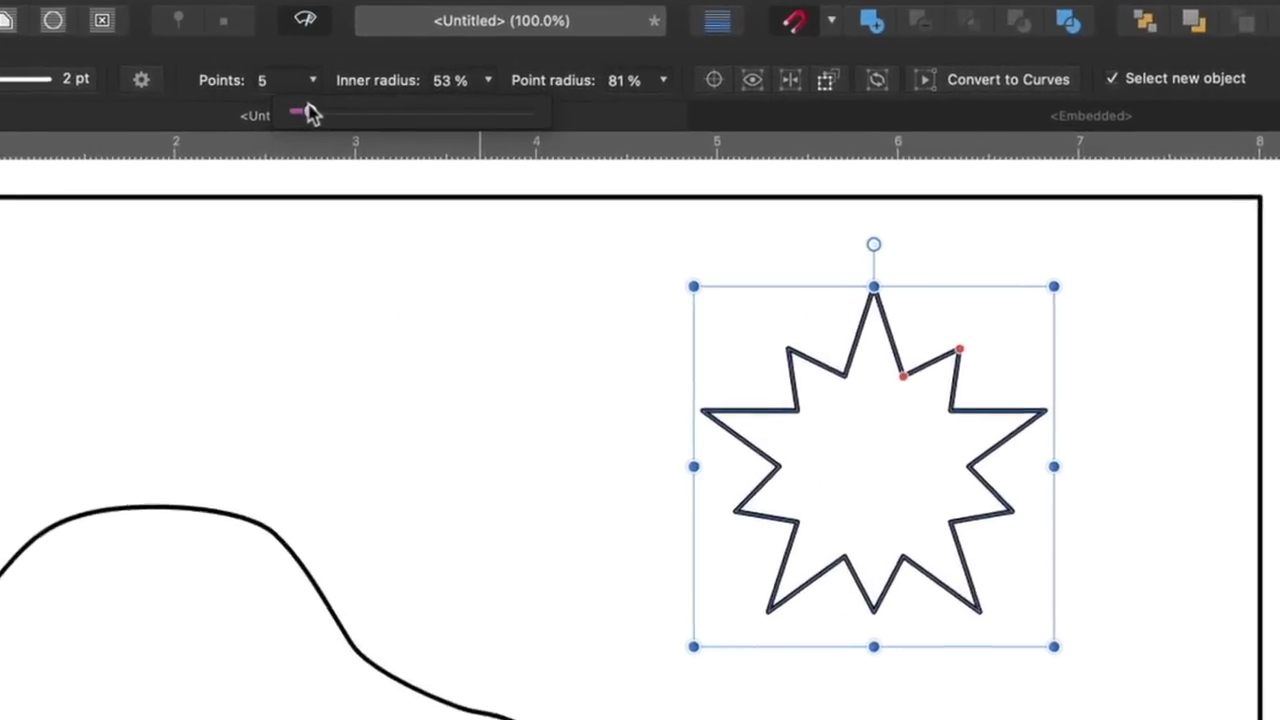
mouse_move(308, 113)
left_mouse_down()
mouse_move(333, 114)
mouse_move(308, 117)
left_mouse_up()
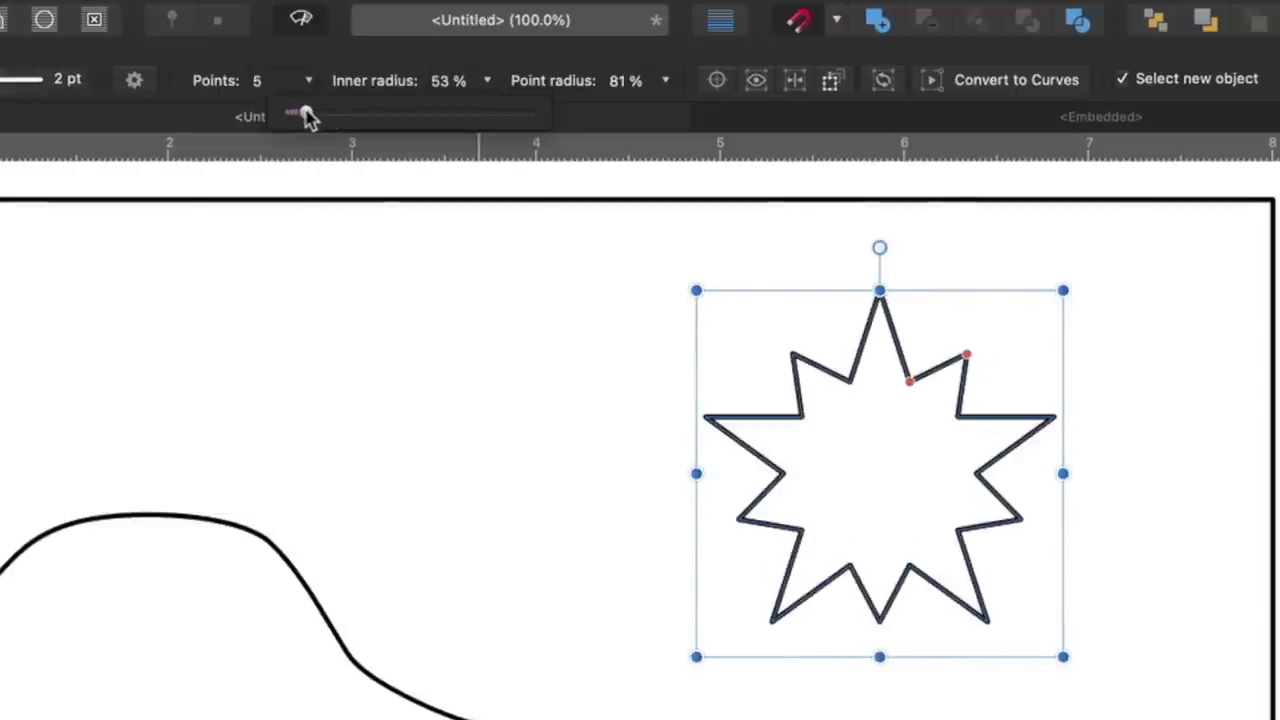
left_click(489, 82)
left_click_drag(484, 117, 456, 138)
left_click(665, 84)
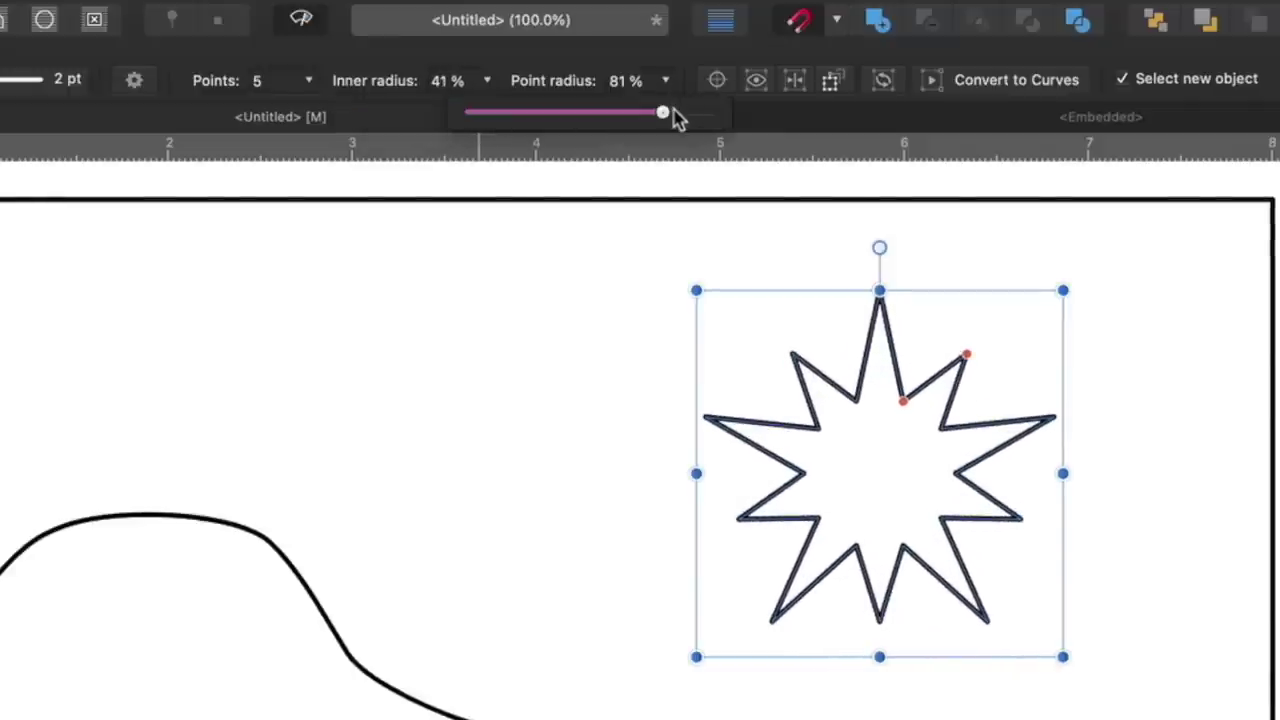
mouse_move(662, 116)
left_mouse_down()
mouse_move(600, 117)
mouse_move(703, 121)
mouse_move(677, 126)
left_mouse_up()
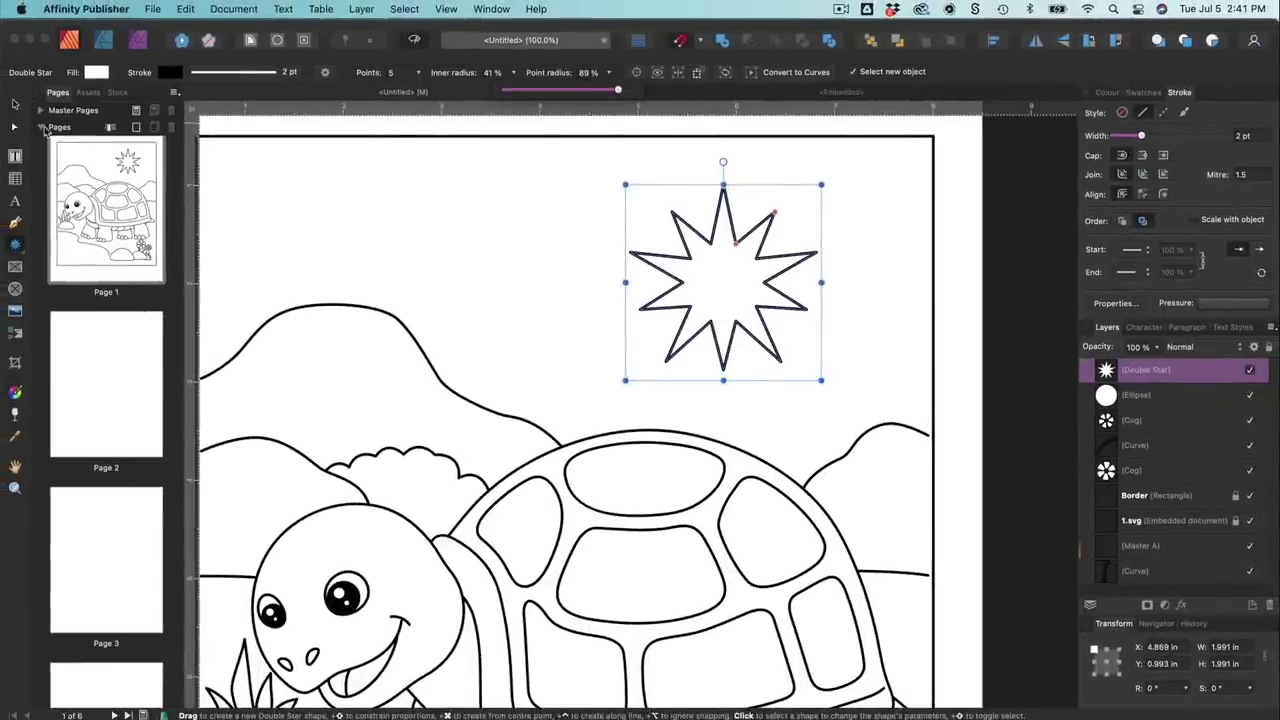
Step: Move the star nearer to the border's upper-right corner and rotate it slightly counter-clockwise
left_click(17, 105)
left_click_drag(874, 263, 820, 318)
left_click_drag(813, 238, 805, 229)
left_click(453, 134)
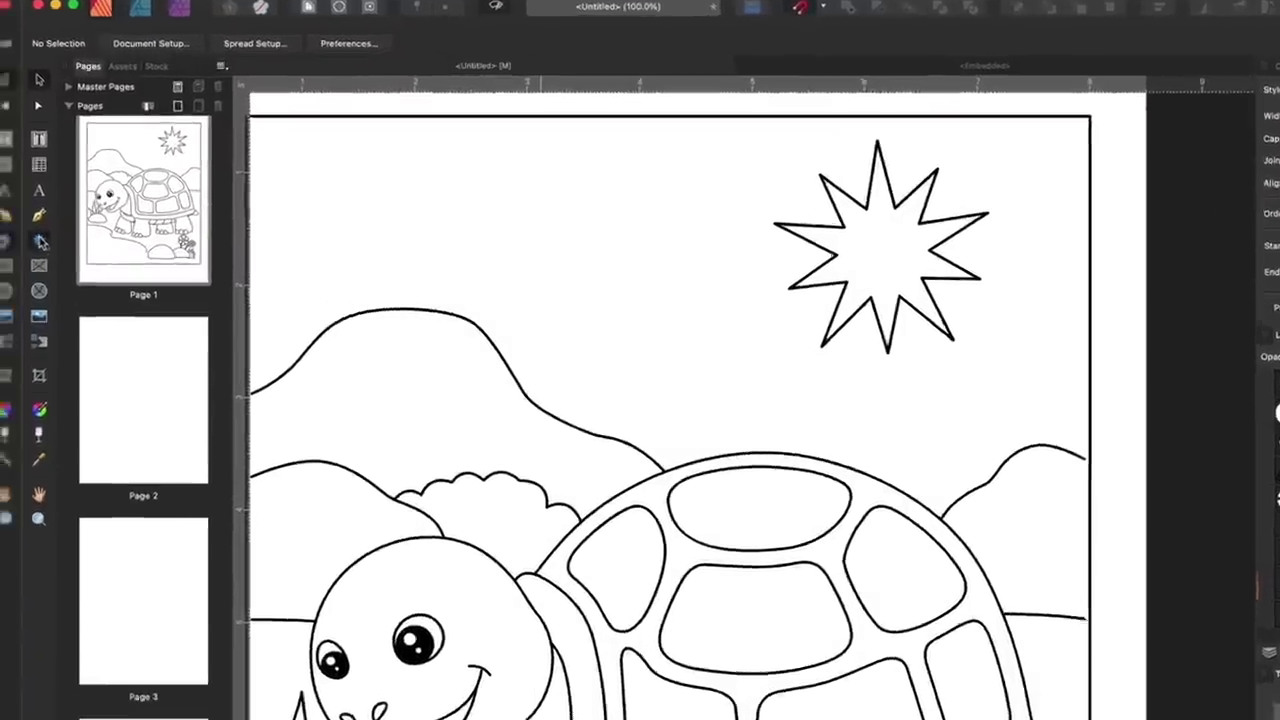
Step: Draw a white-filled circle about 0.99 in across with a 2 pt outline, centred over the star as the sun's disc
left_click(15, 244)
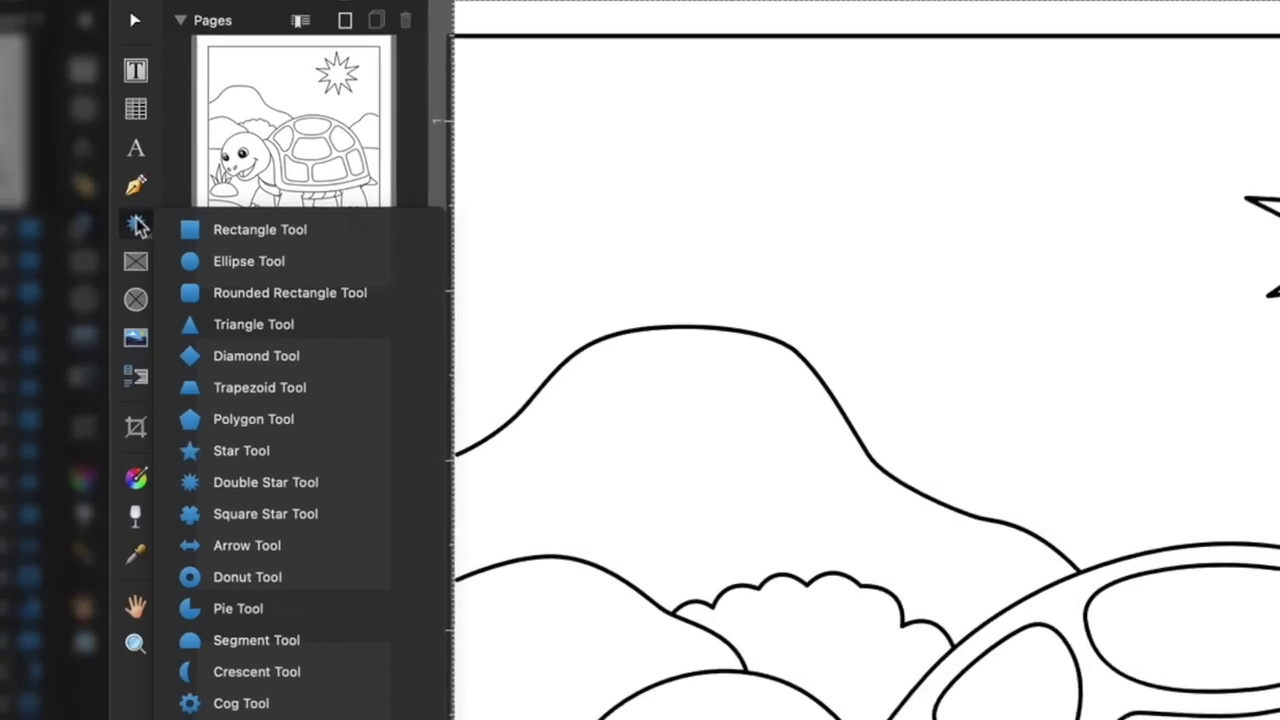
left_click(300, 261)
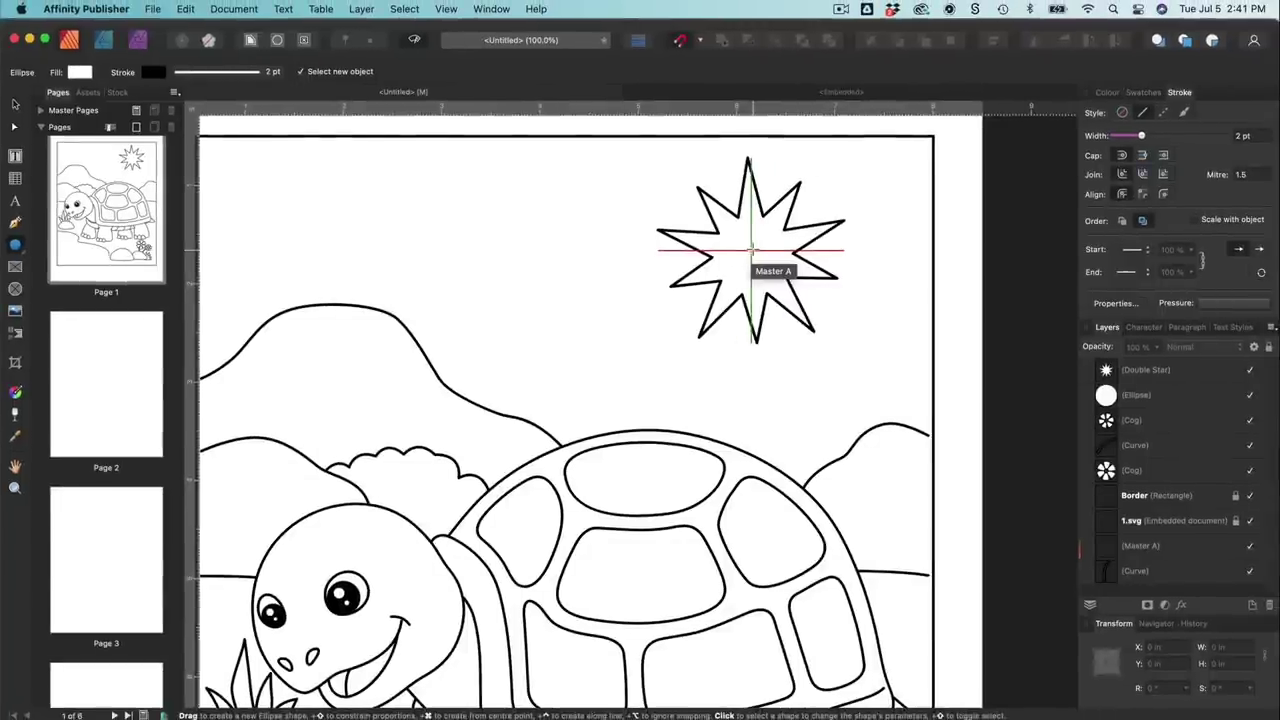
left_click_drag(752, 250, 720, 219)
left_click_drag(786, 285, 795, 294)
key("v")
key("super+equal")
scroll(800, 303, "up", 3)
scroll(800, 303, "right", 3)
left_click_drag(692, 432, 709, 448)
left_click(1107, 92)
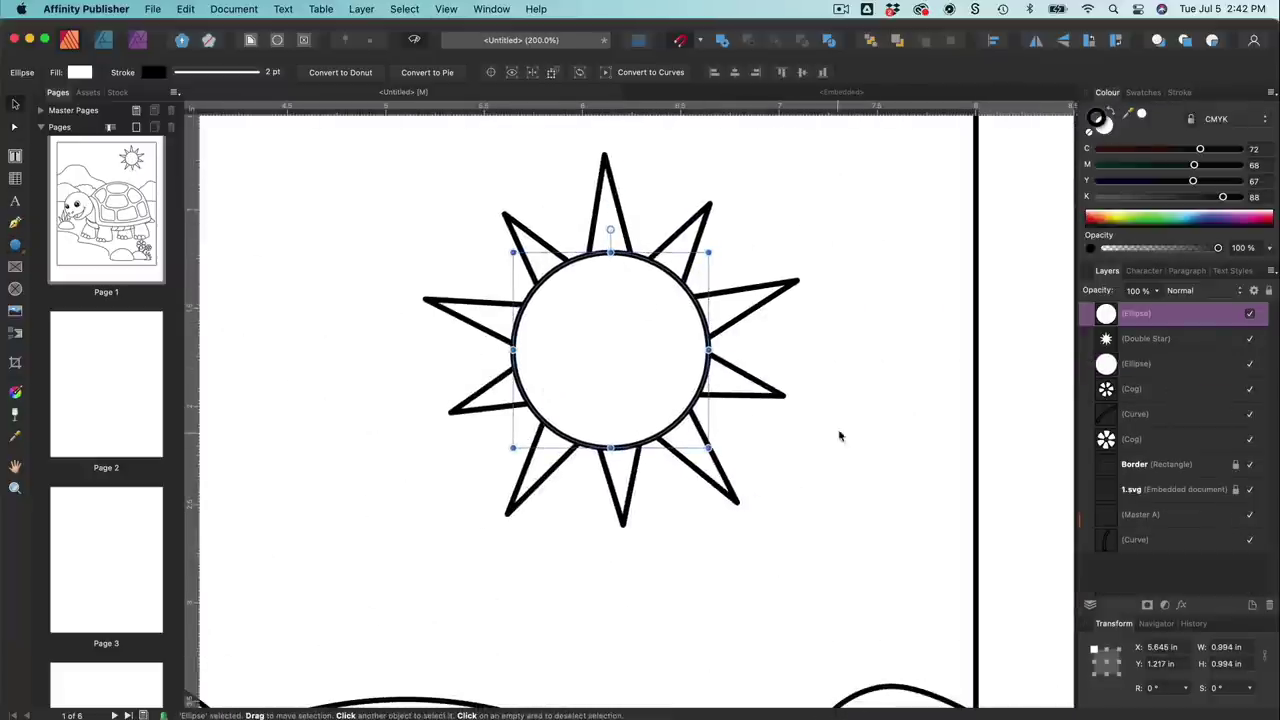
left_click(957, 431)
Step: Draw a white-filled cloud shape about 1.96 in across in the sky and position it beside the sun, above the mountain
key("super+minus")
key("super+minus")
scroll(958, 431, "down", 1)
scroll(958, 431, "down", 3)
scroll(958, 431, "left", 1)
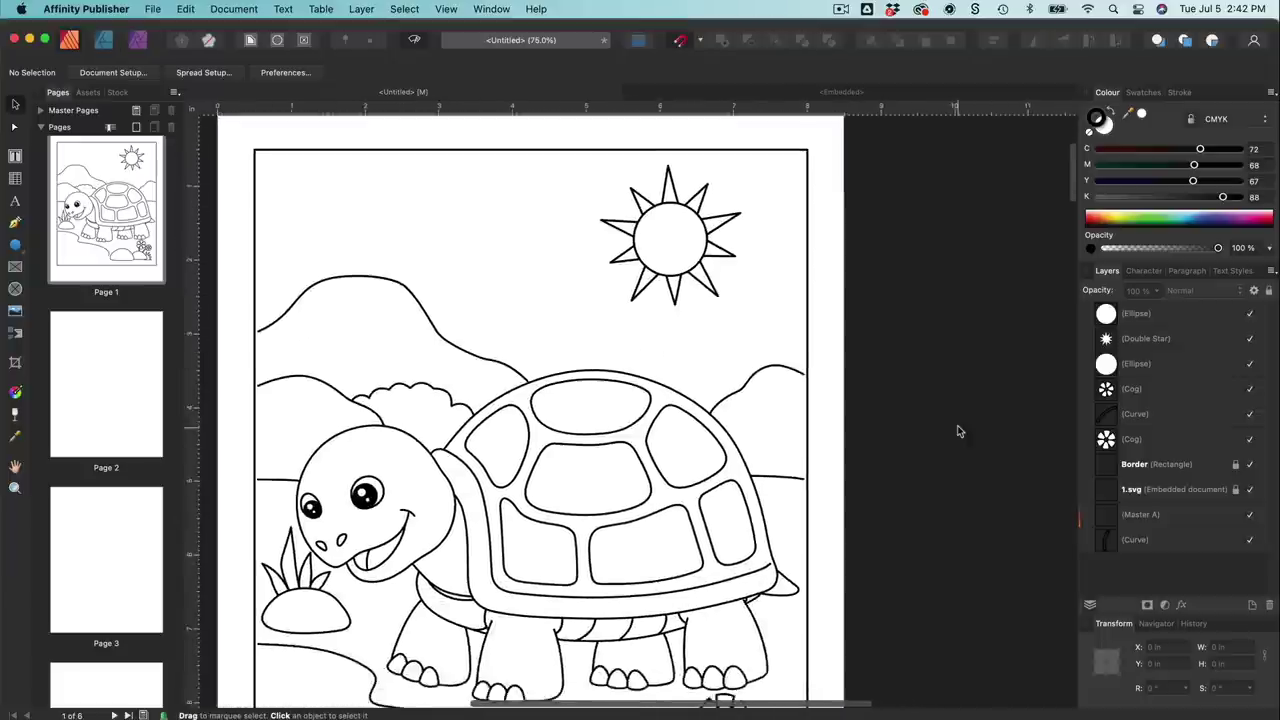
scroll(958, 431, "up", 1)
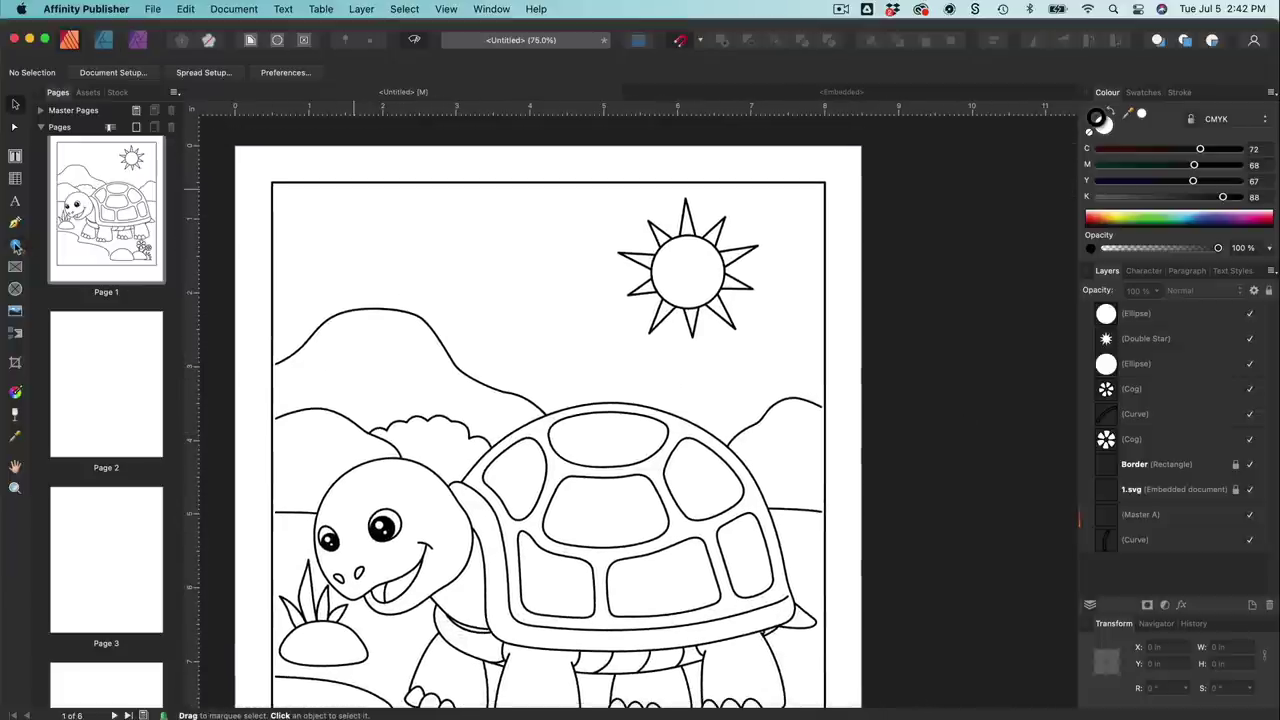
left_click(15, 245)
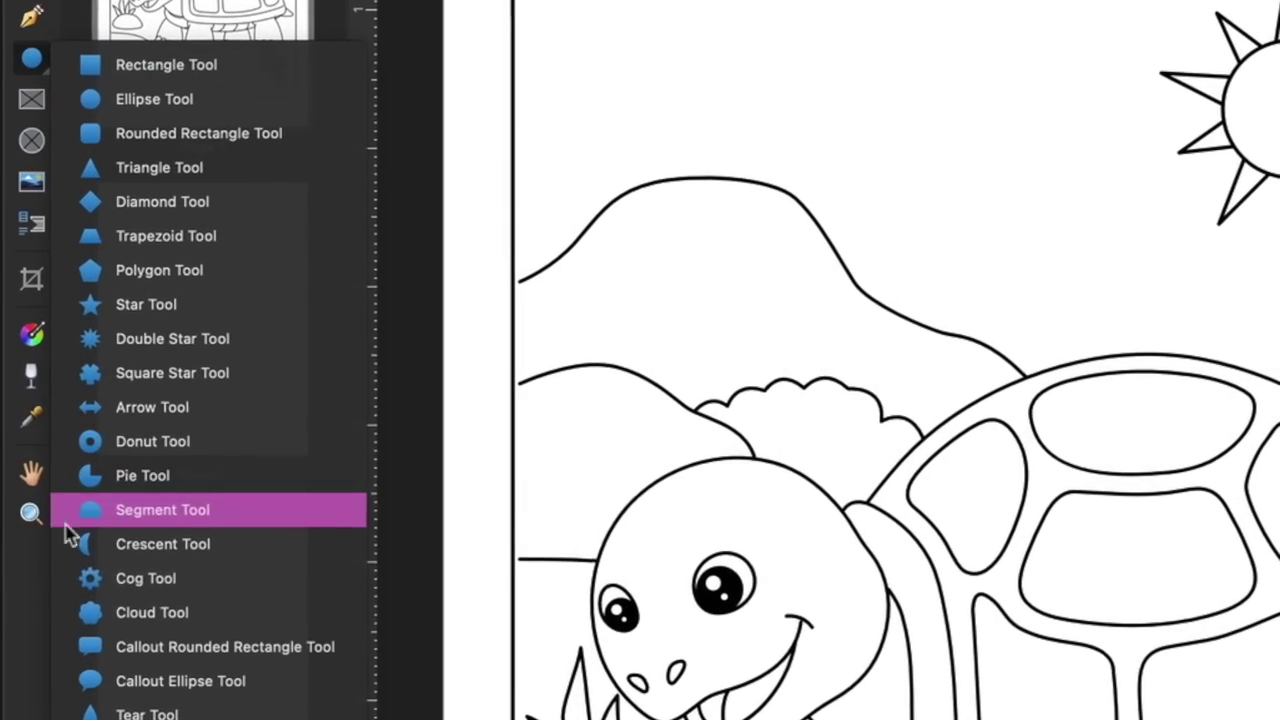
left_click(113, 614)
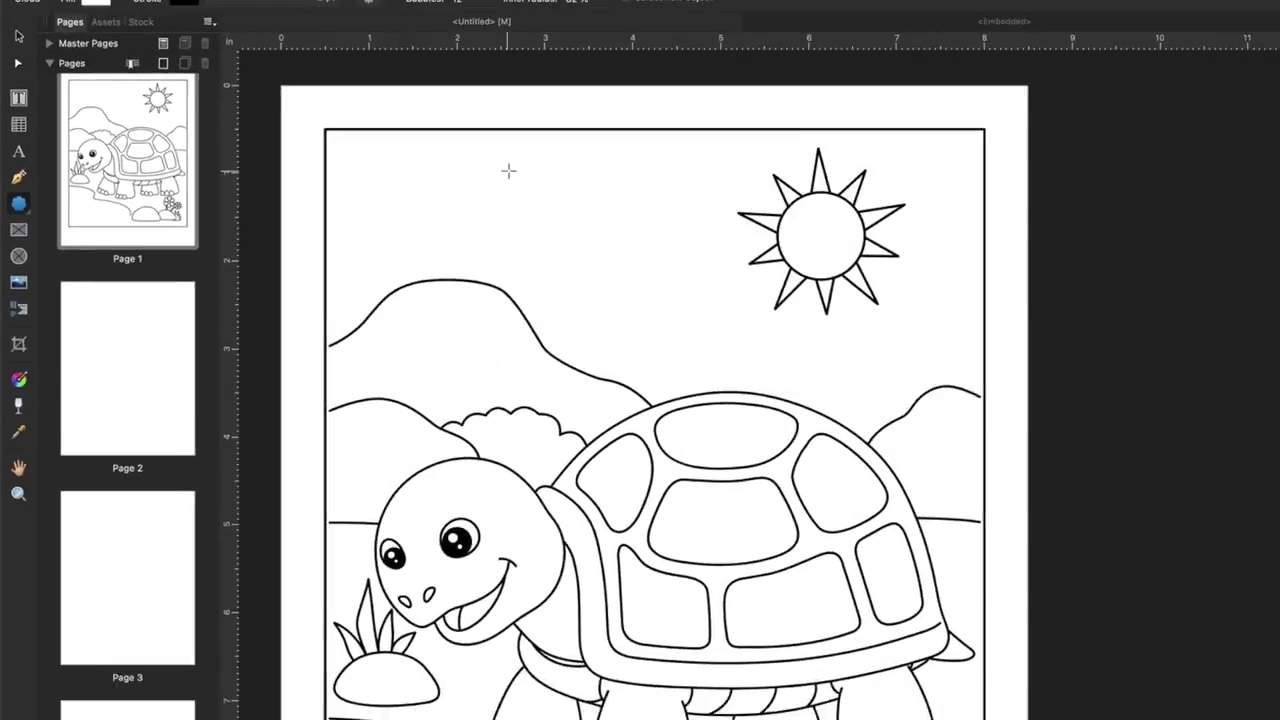
left_click_drag(508, 171, 720, 297)
left_click_drag(604, 324, 604, 324)
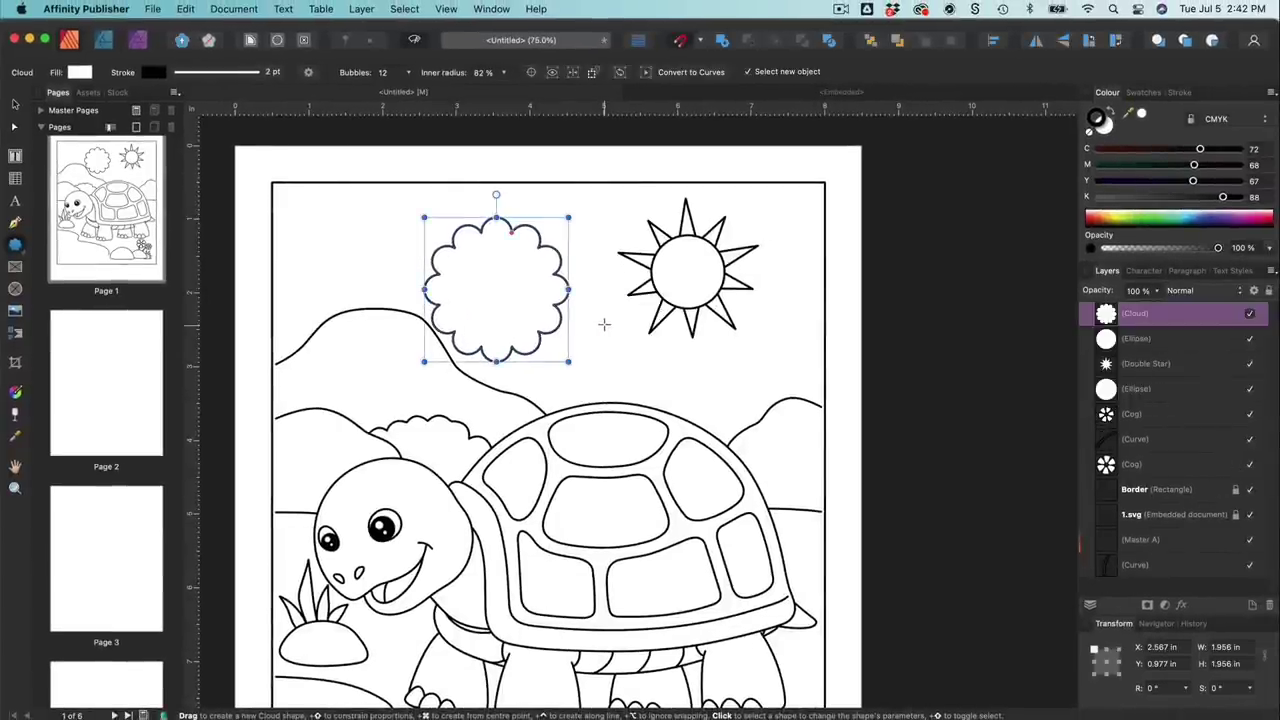
key("v")
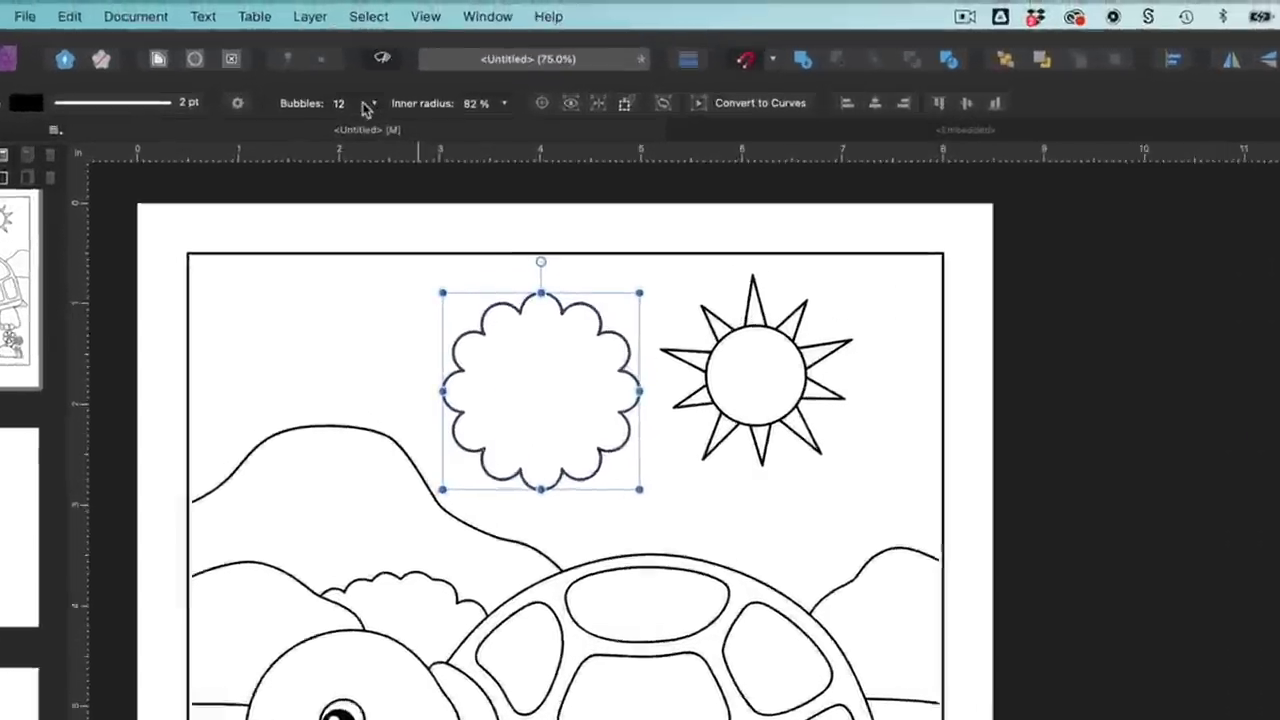
Step: Set the cloud shape to 8 bubbles with an inner radius of 83 %
left_click(368, 104)
left_click_drag(371, 126, 433, 127)
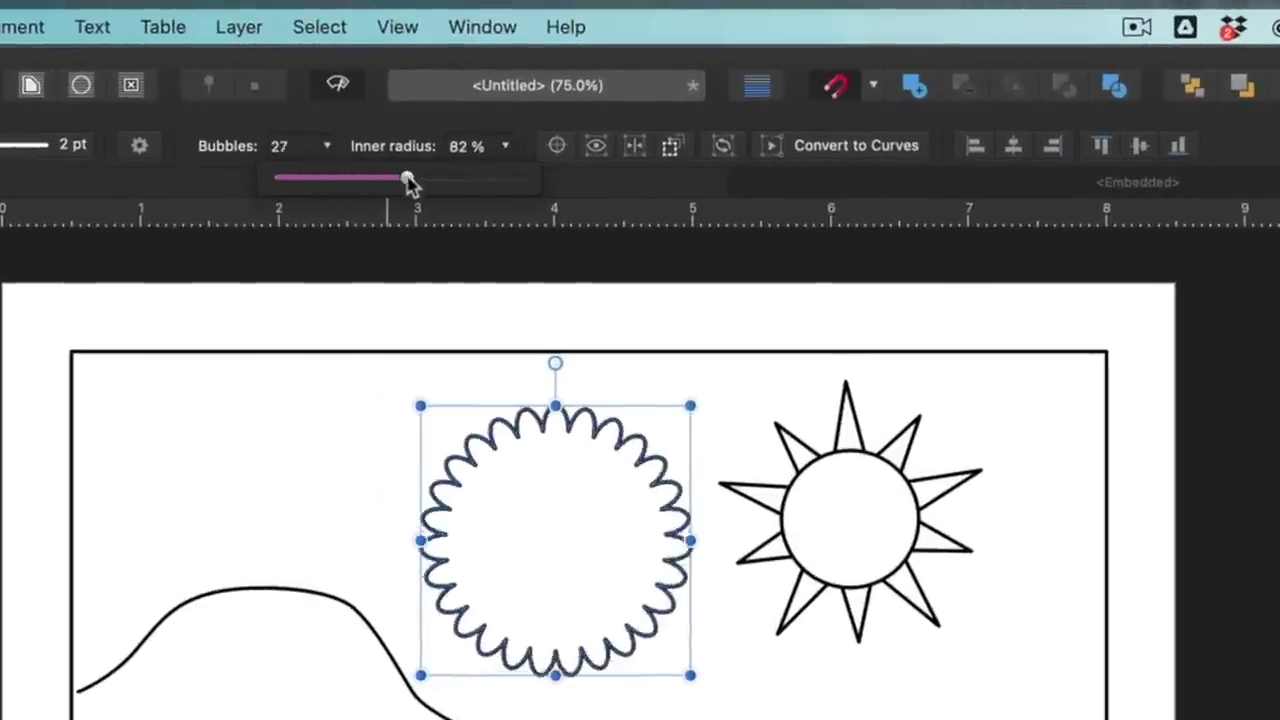
left_click_drag(409, 182, 292, 208)
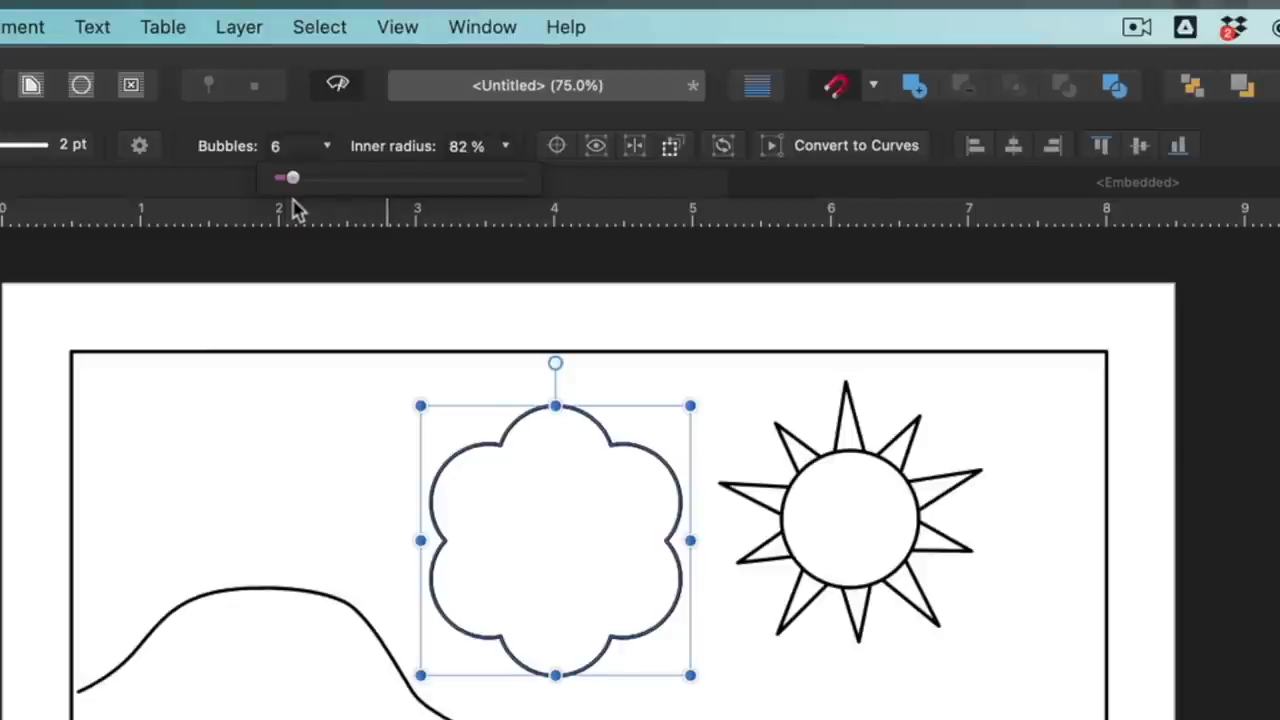
left_click_drag(296, 208, 304, 210)
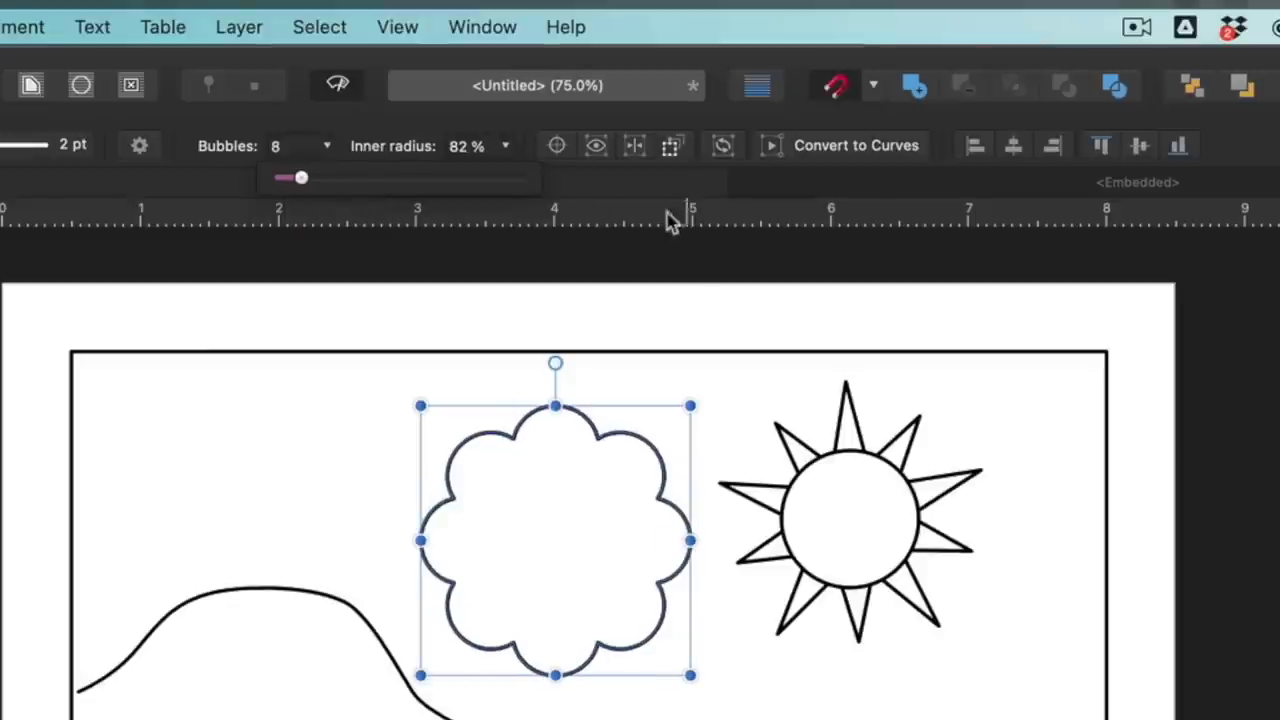
left_click(510, 148)
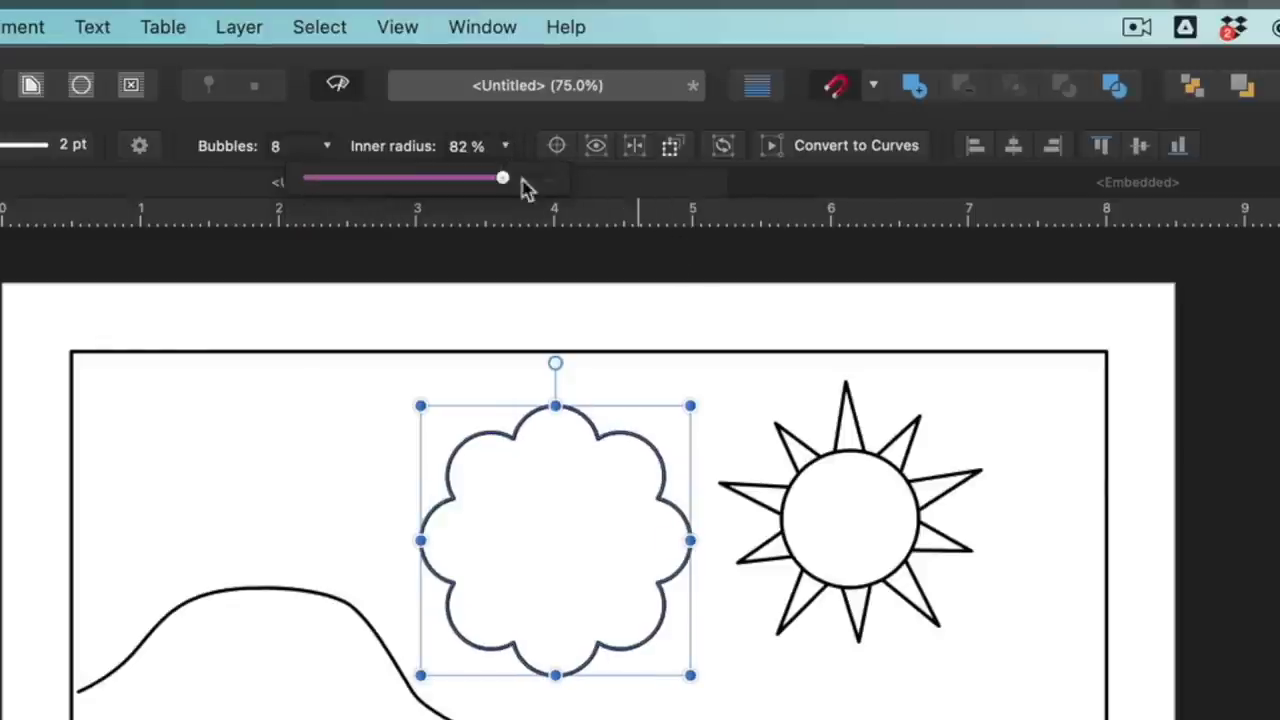
mouse_move(506, 177)
left_mouse_down()
mouse_move(440, 183)
mouse_move(520, 189)
mouse_move(509, 190)
left_mouse_up()
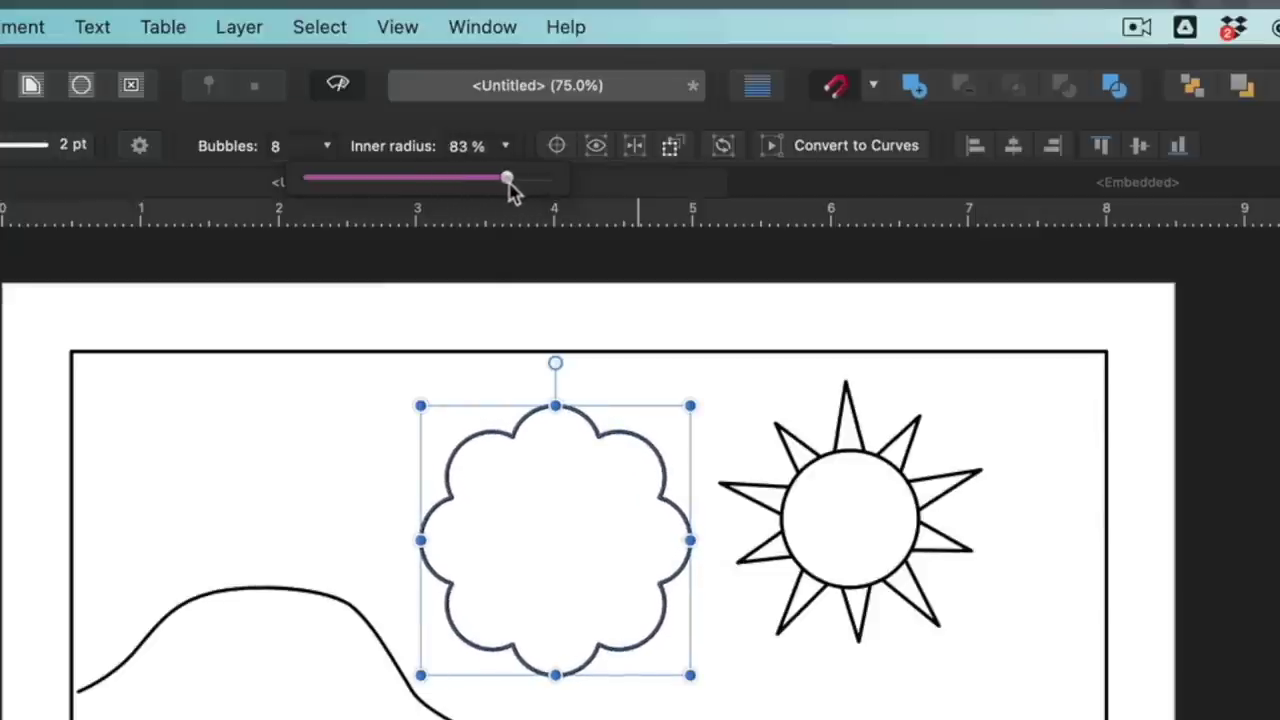
scroll(800, 634, "up", 4)
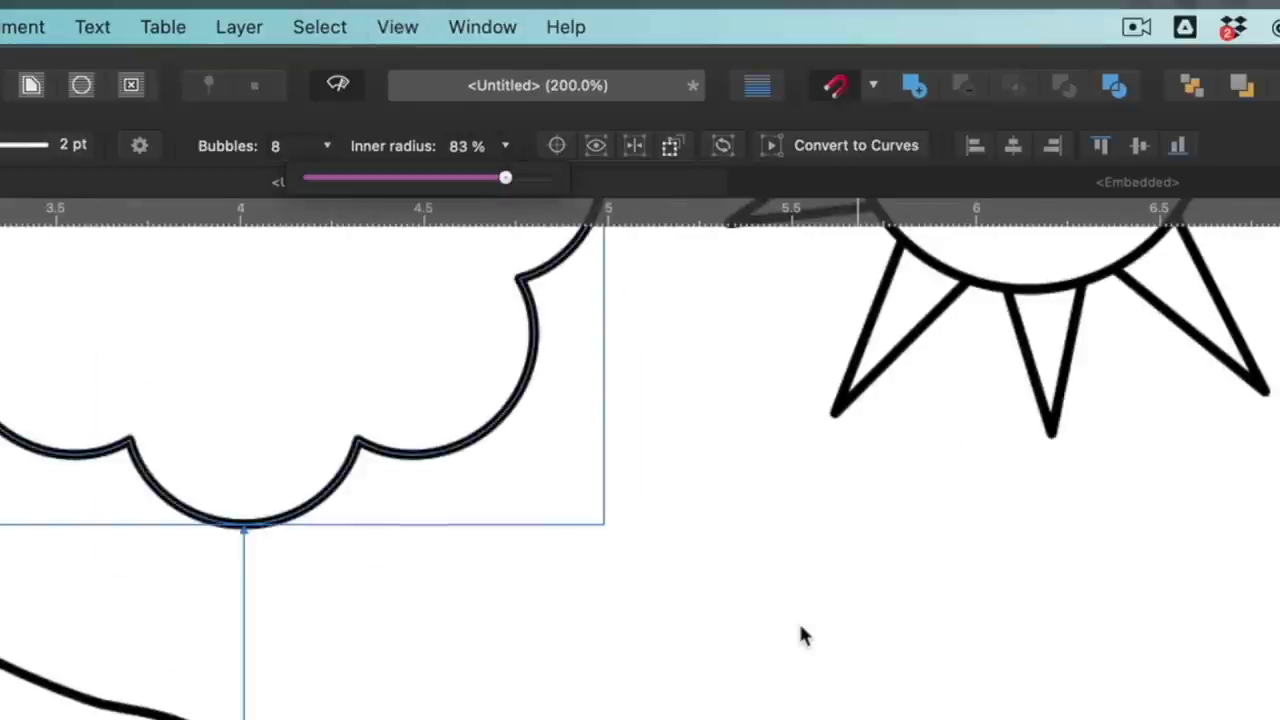
scroll(684, 596, "up", 4)
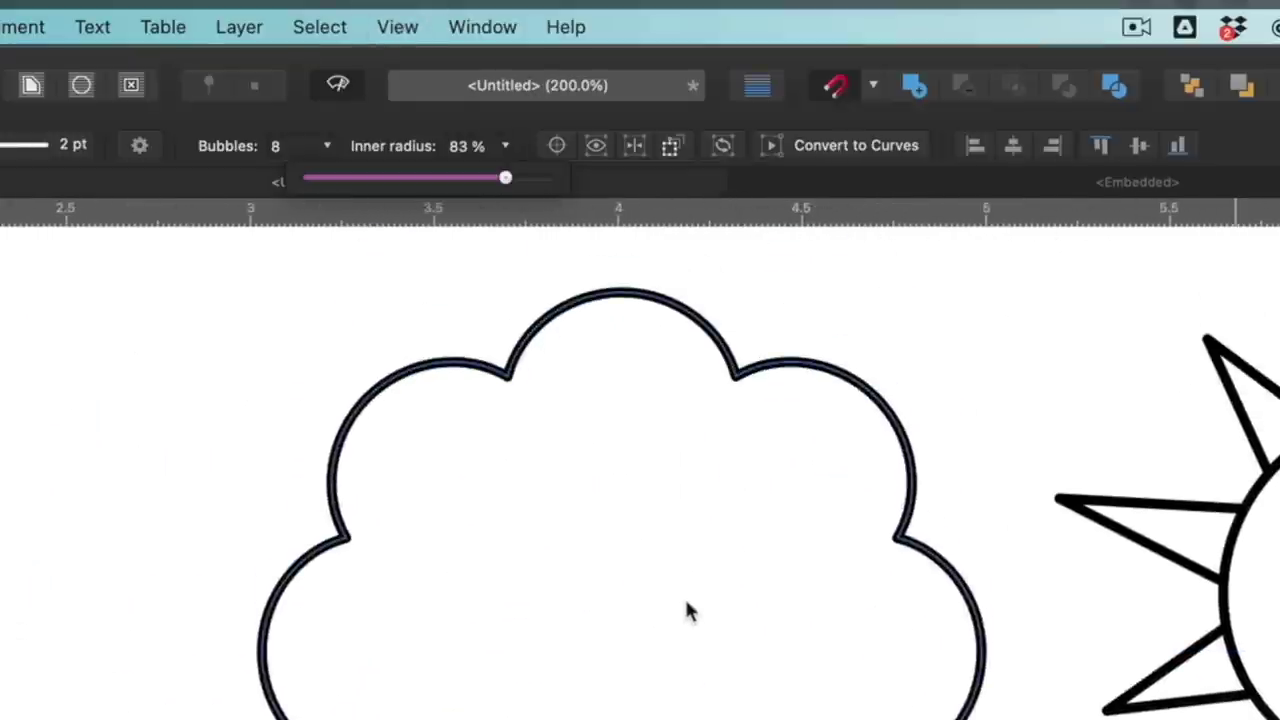
scroll(684, 596, "right", 2)
left_click(642, 590)
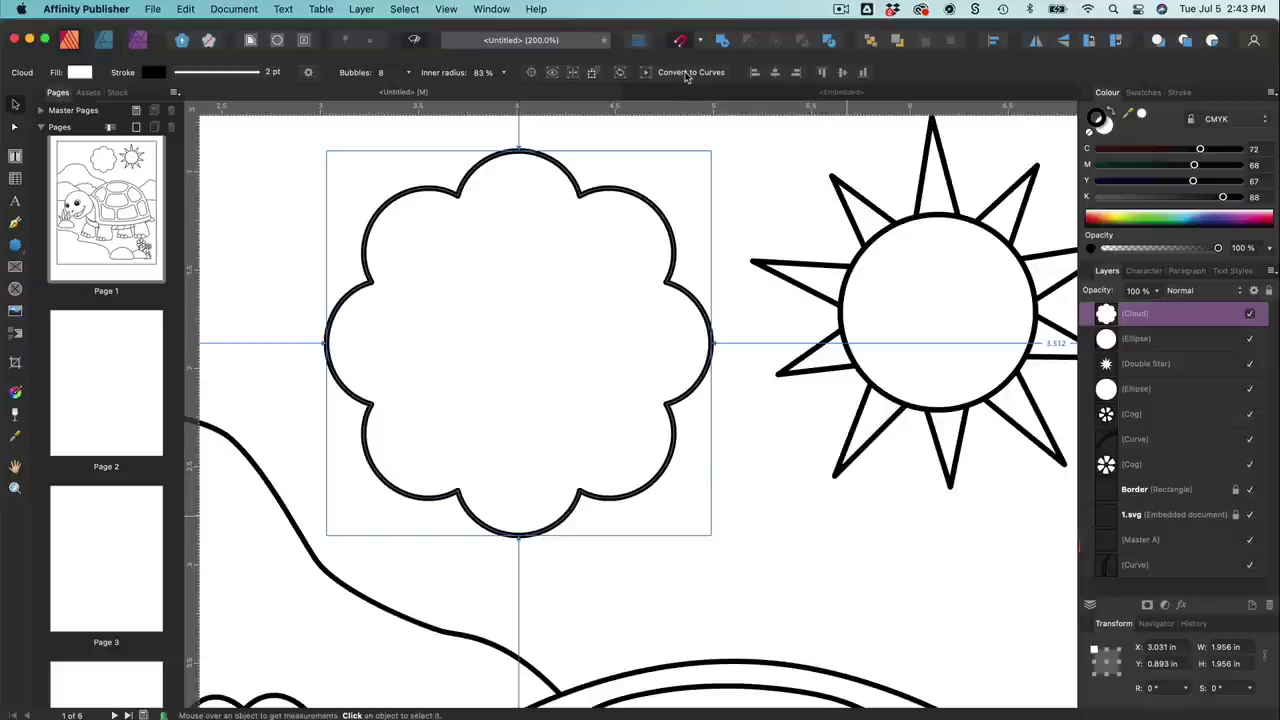
Step: Convert the cloud shape to curves and delete the node at the lowest point of its bottom bubble
left_click(686, 77)
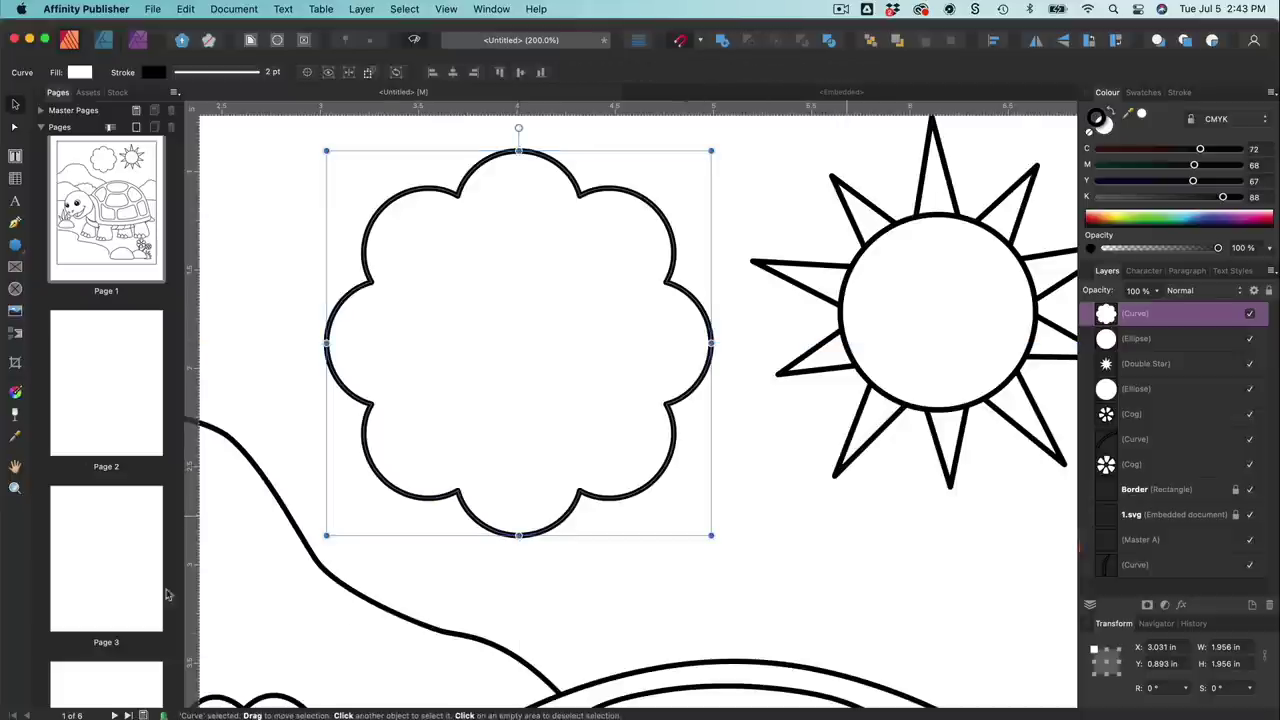
left_click(534, 561)
left_click(520, 533)
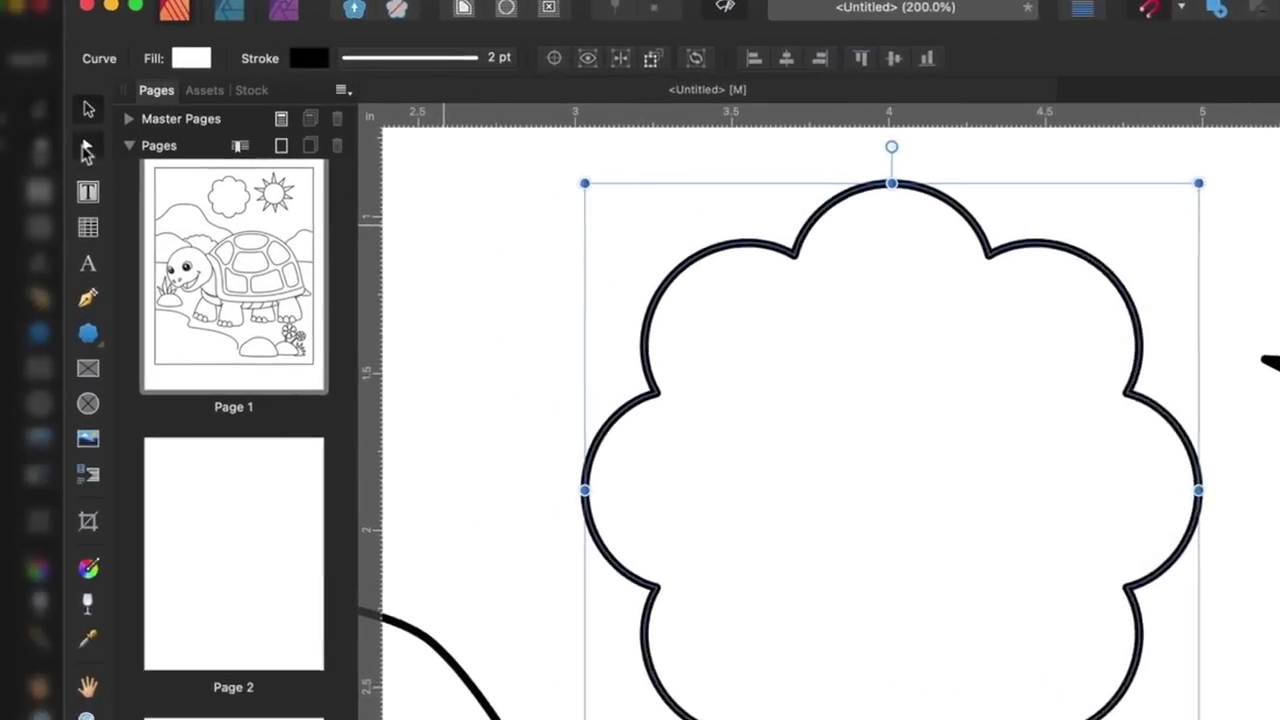
left_click(86, 150)
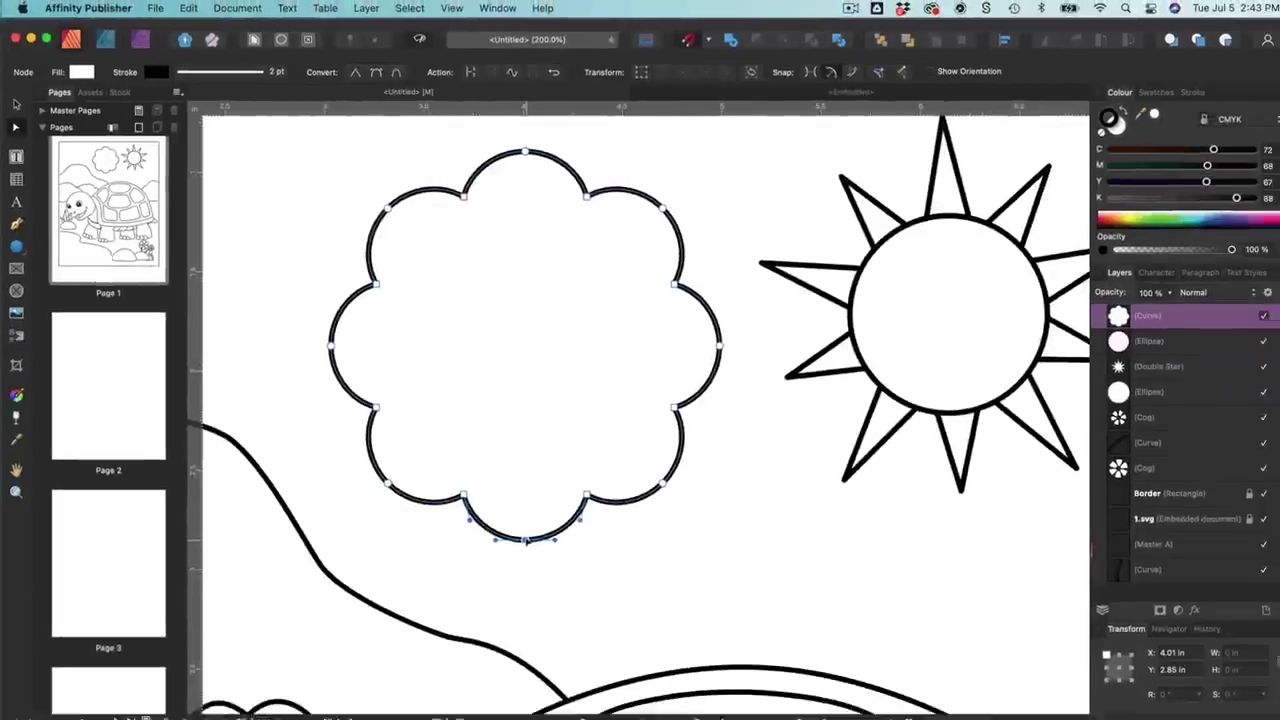
key("Delete")
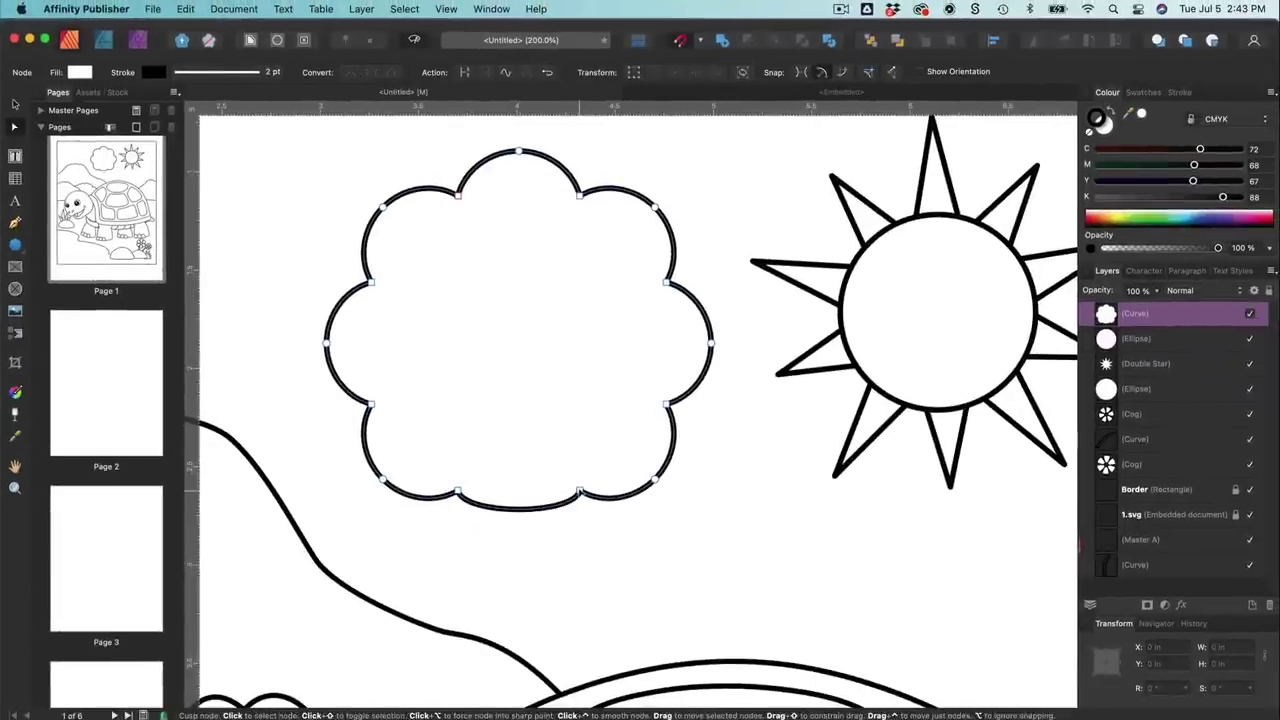
Step: Delete the two cusp nodes beside the removed bubble and the outer nodes of both lower bubbles to flatten the cloud's base
left_click(579, 493)
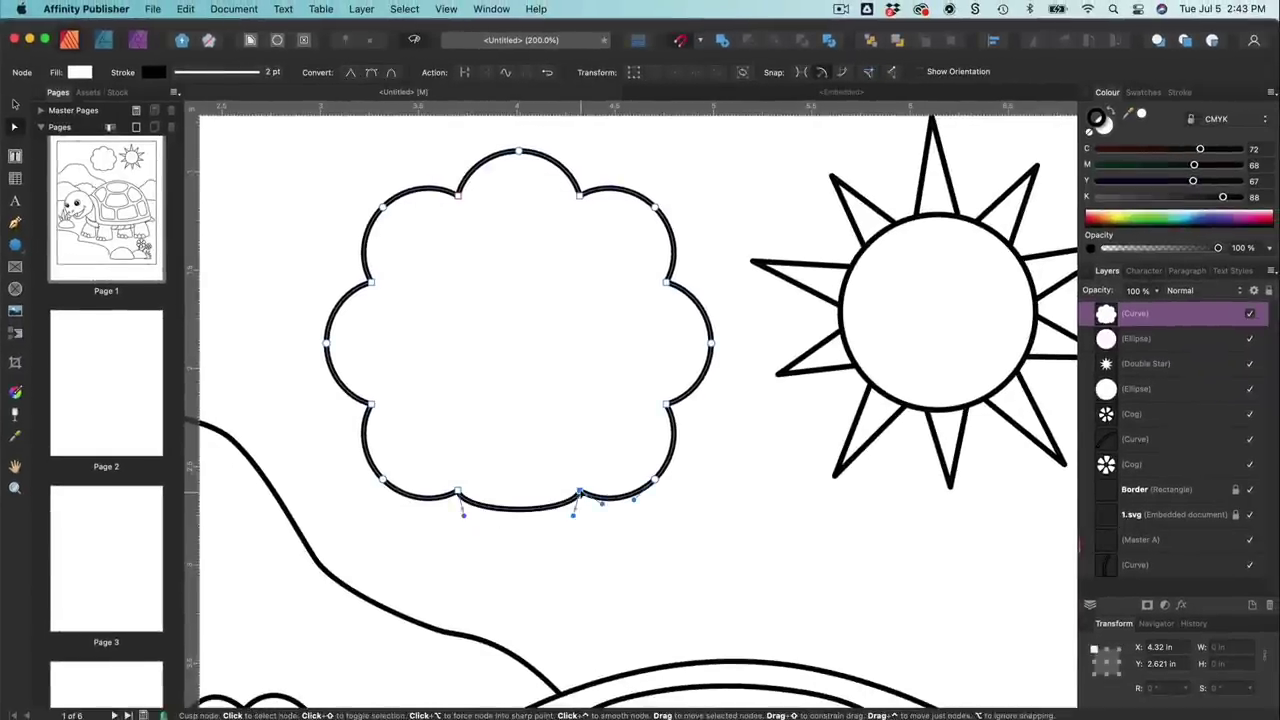
key("Delete")
left_click(457, 492)
key("Delete")
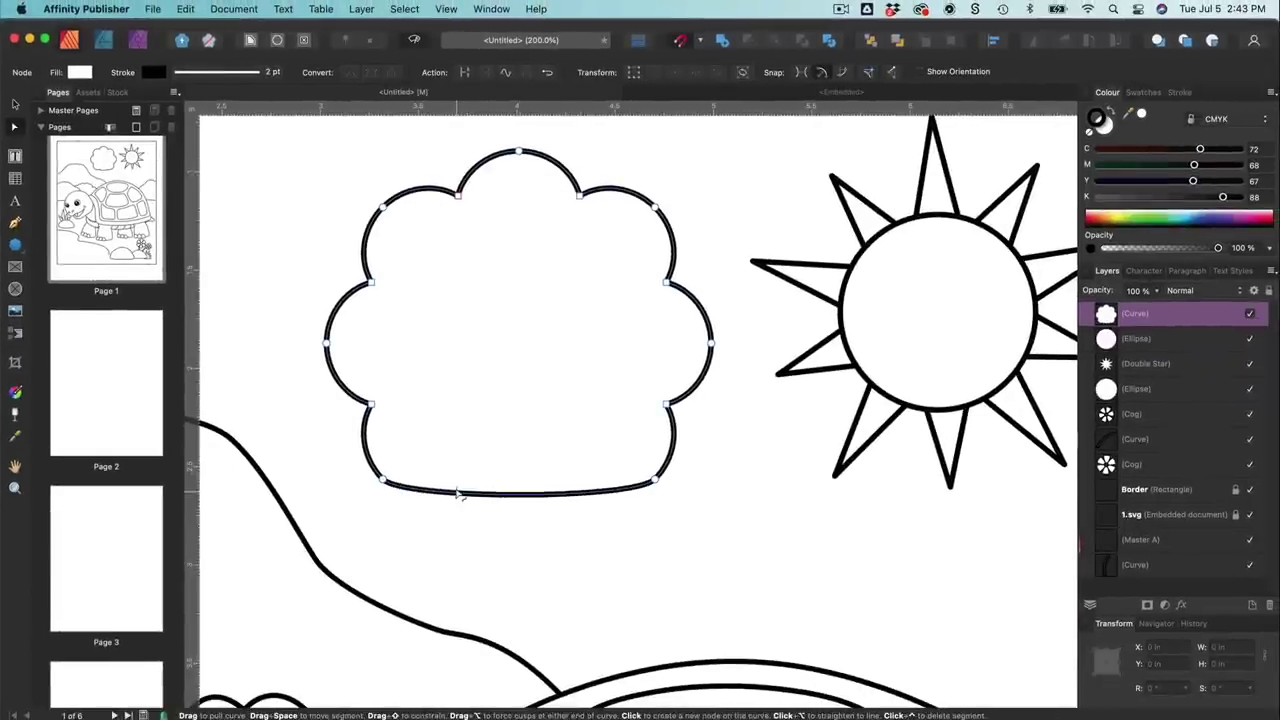
left_click(383, 481)
key("Delete")
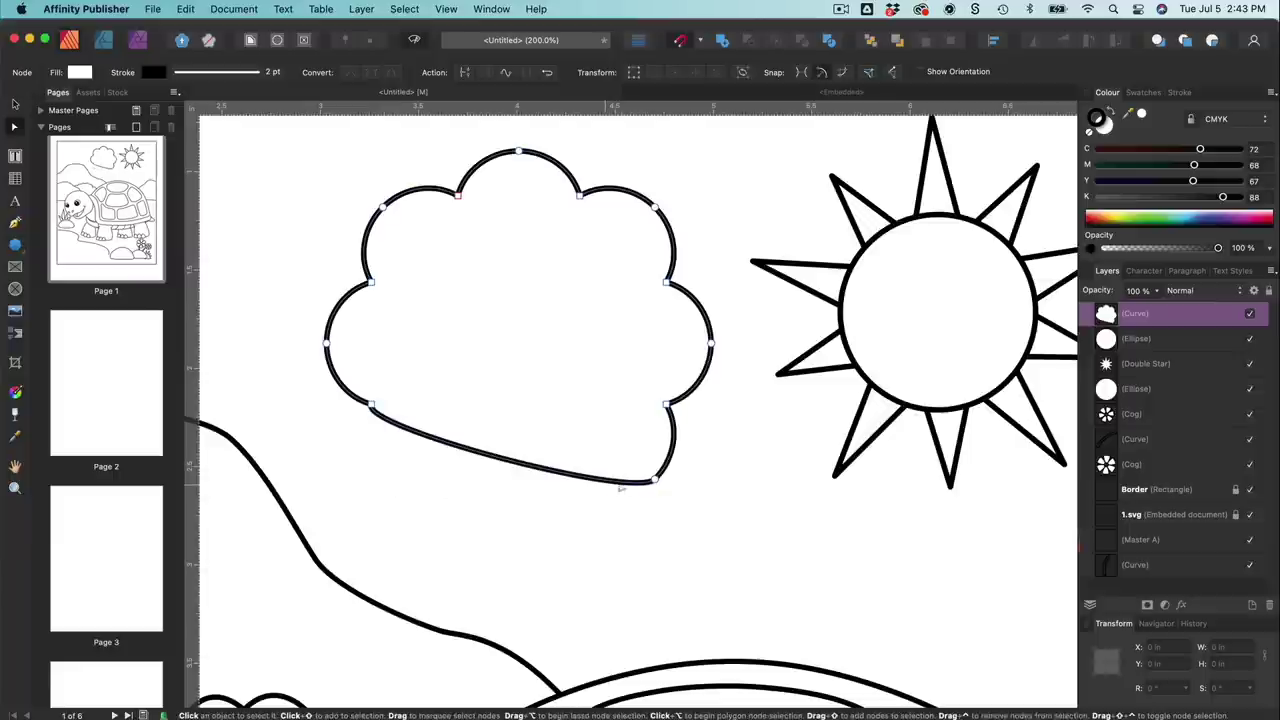
left_click(654, 480)
key("Delete")
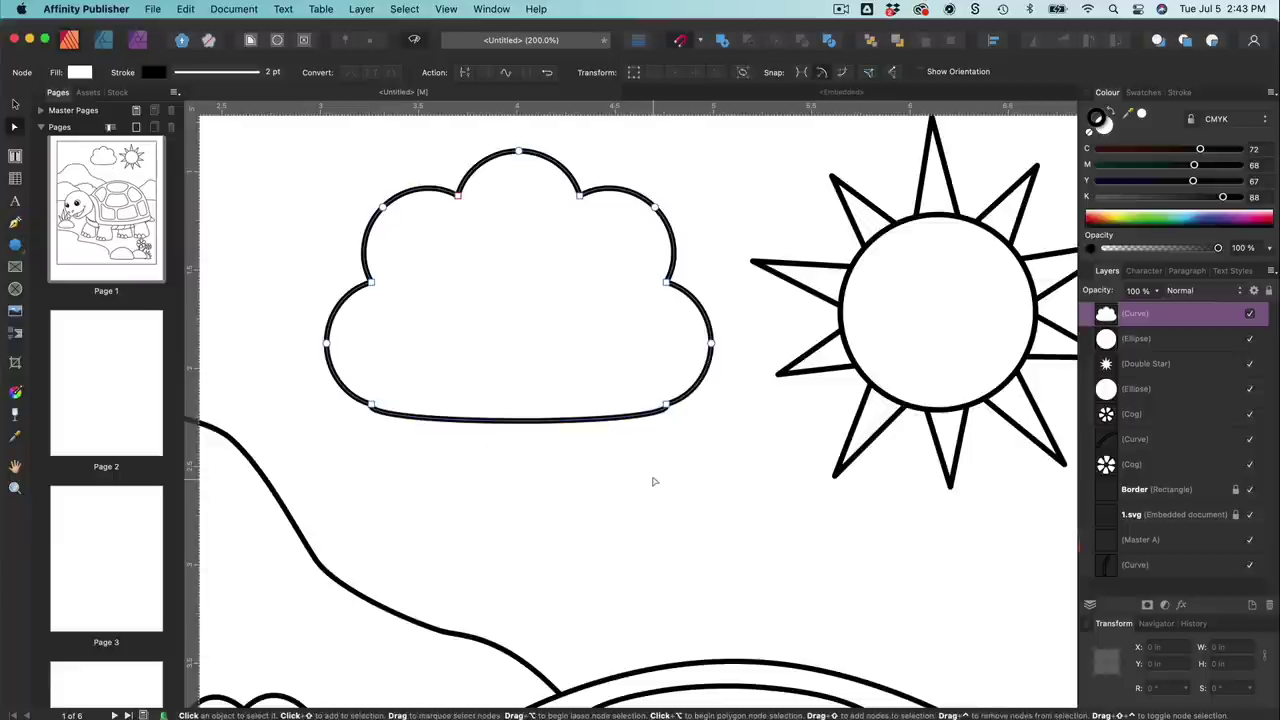
Step: Zoom in on the corner where the cloud's flat base meets its left bubble
key("z")
left_click_drag(322, 373, 720, 511)
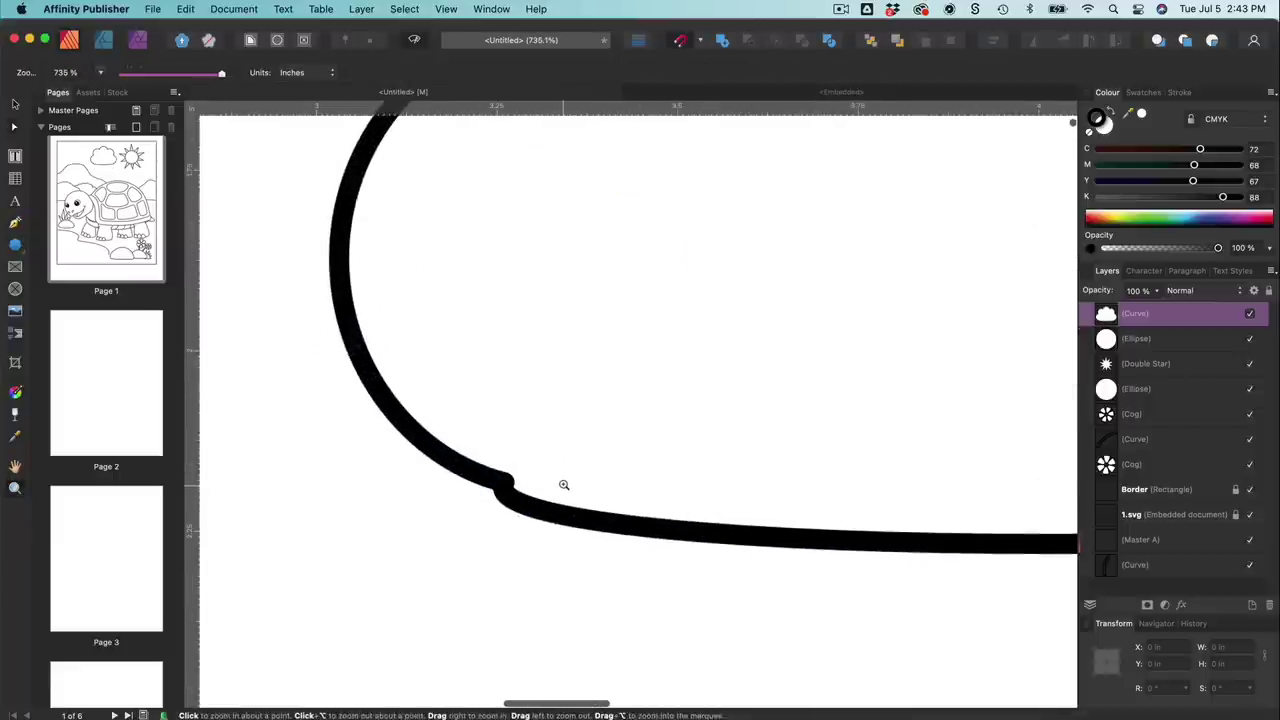
Step: Smooth the cloud's lower-left corner by swinging its node handle along the bottom edge
key("a")
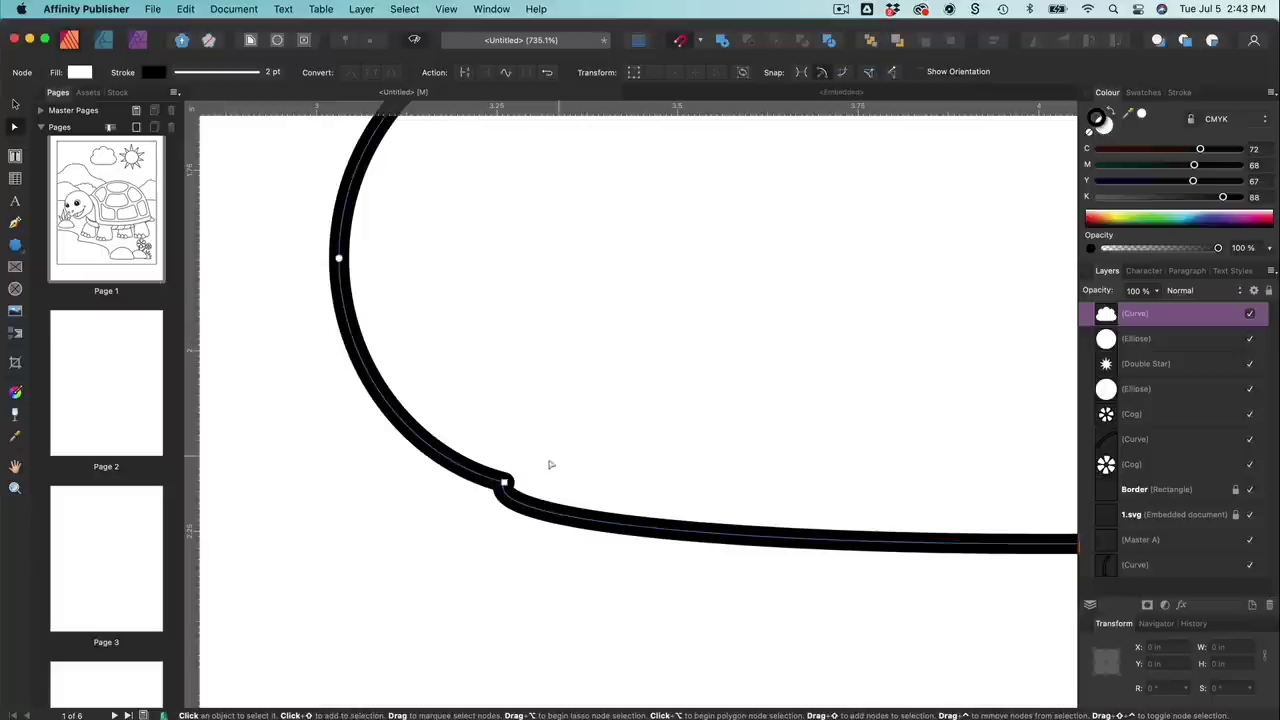
left_click(503, 484)
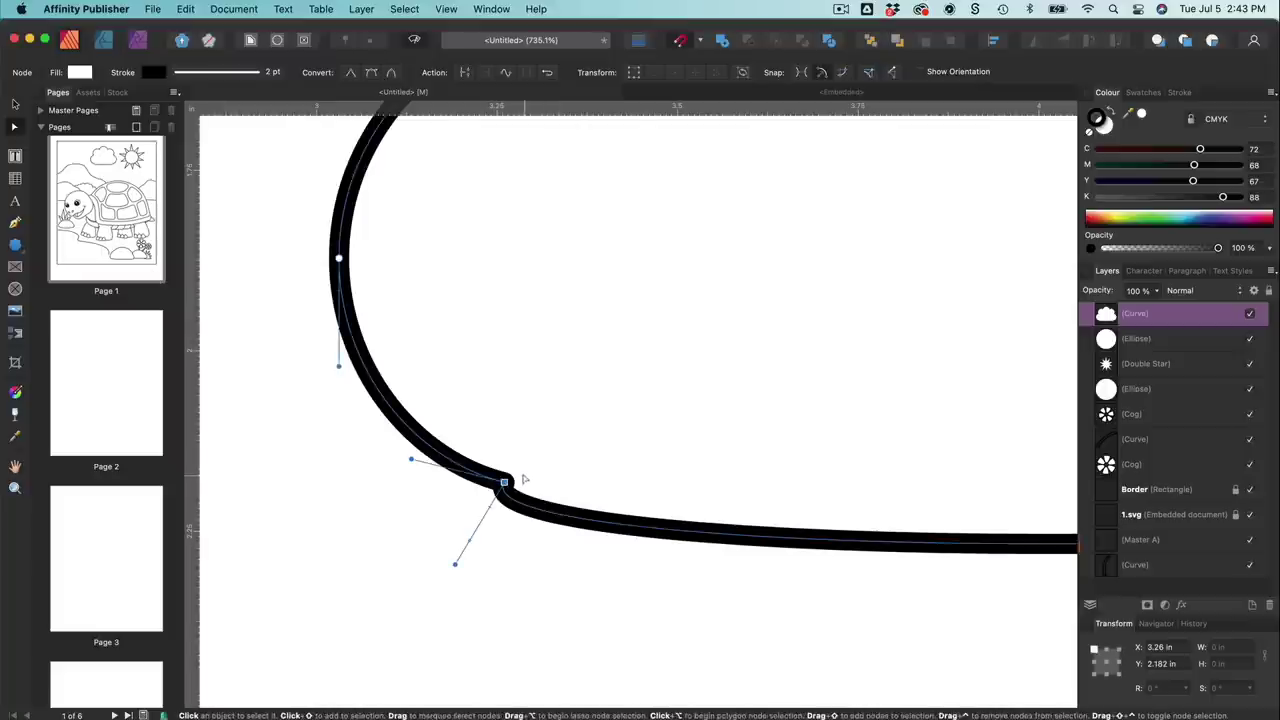
left_click_drag(456, 567, 605, 491)
Step: Smooth the cloud's lower-right corner by realigning its node handle with the base line, leaving the cloud deselected
scroll(674, 563, "right", 10)
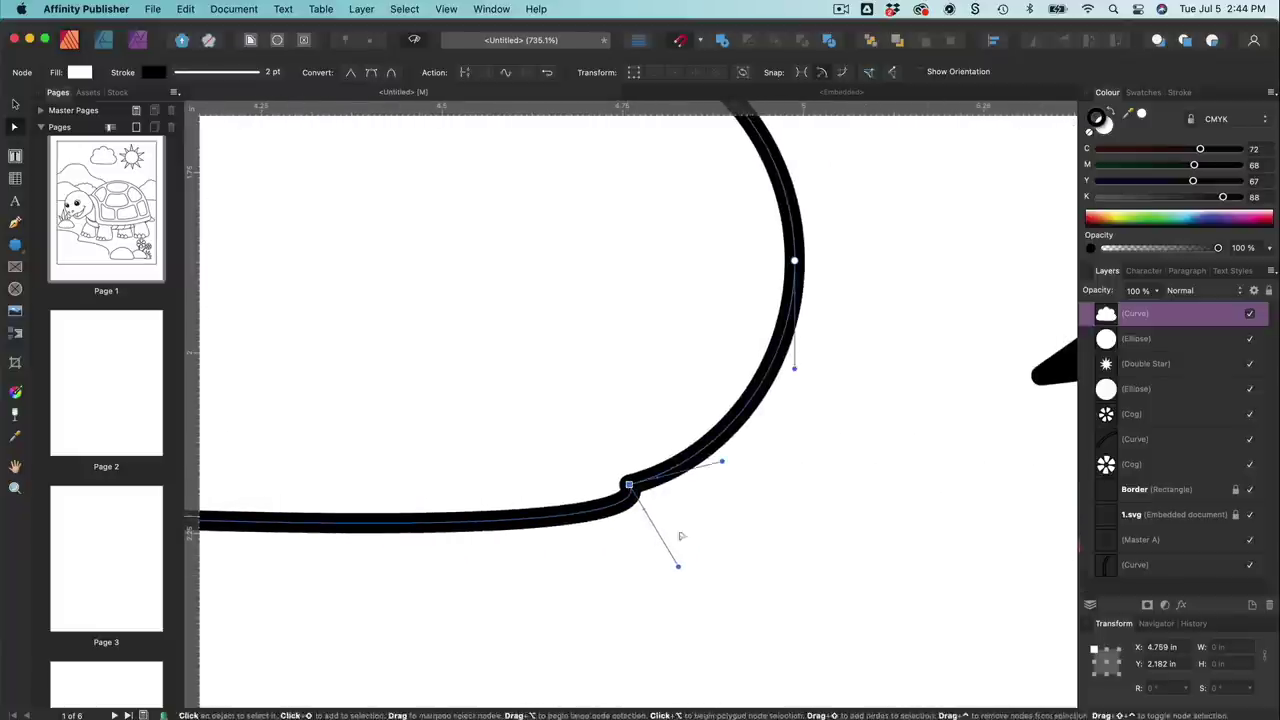
left_click_drag(675, 569, 520, 509)
scroll(585, 570, "left", 5)
scroll(588, 572, "left", 5)
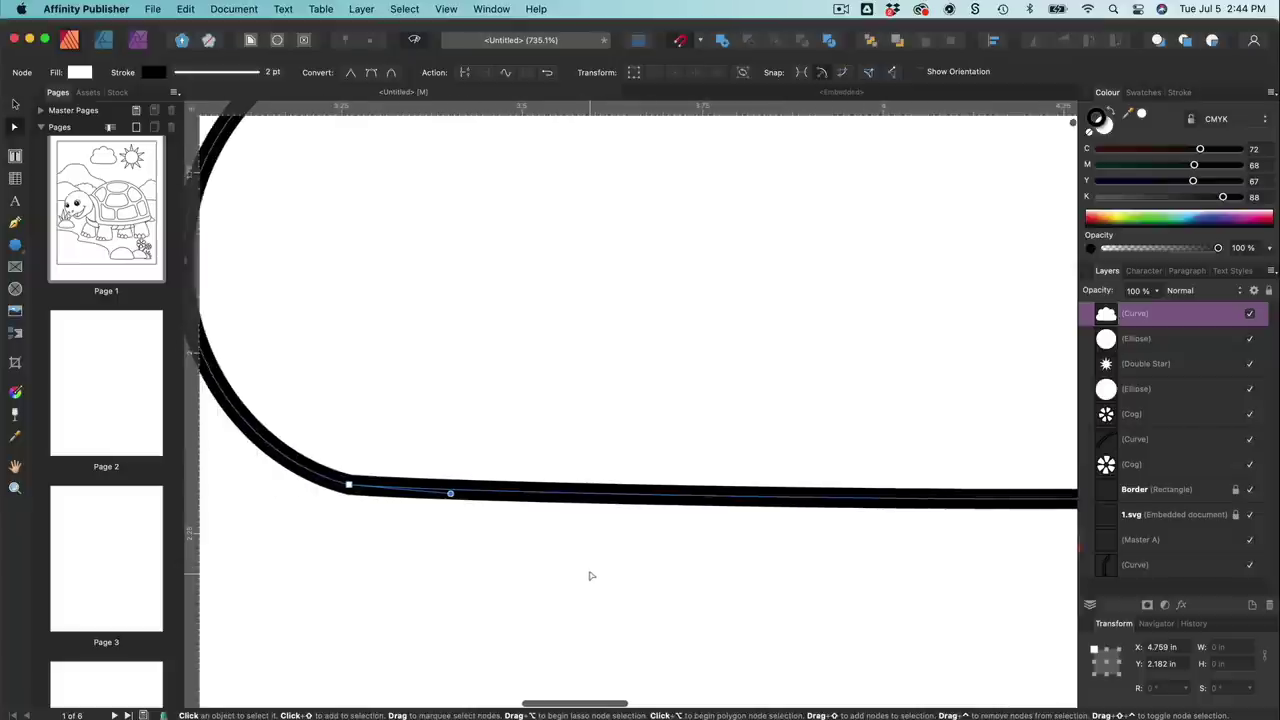
scroll(574, 589, "right", 5)
scroll(570, 590, "right", 3)
scroll(573, 589, "left", 3)
scroll(573, 589, "down", 10)
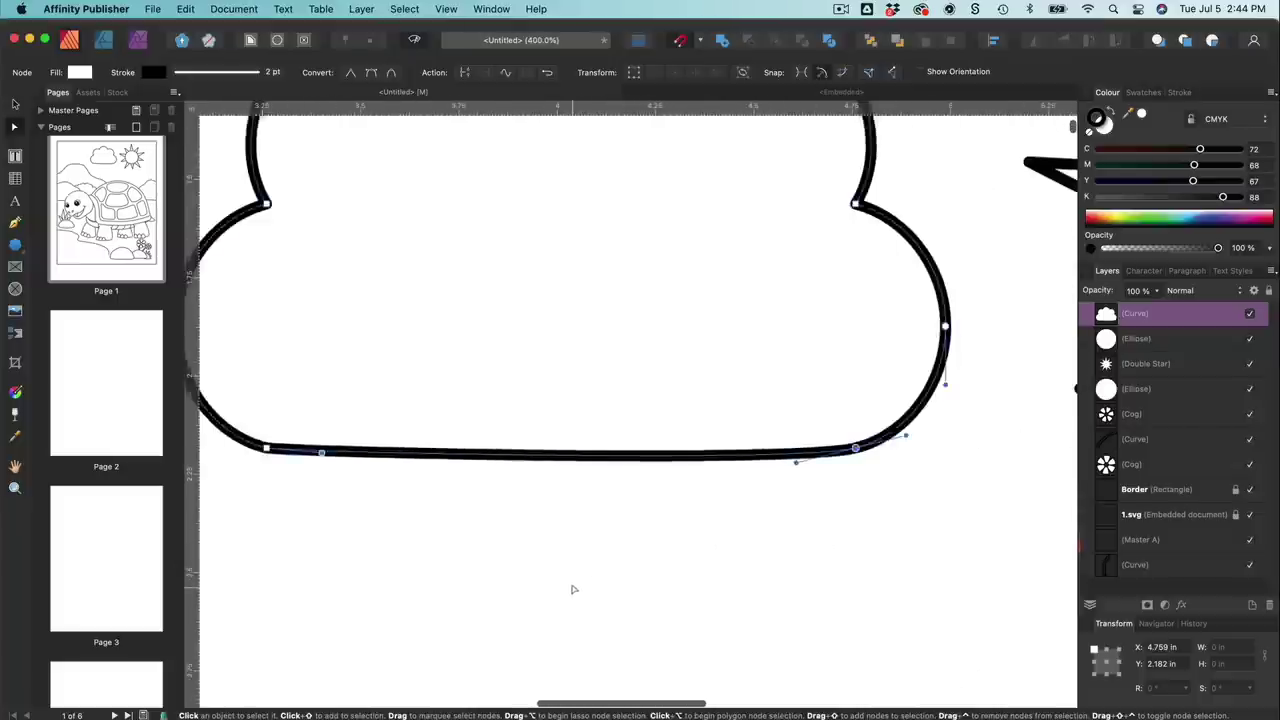
key("super+1")
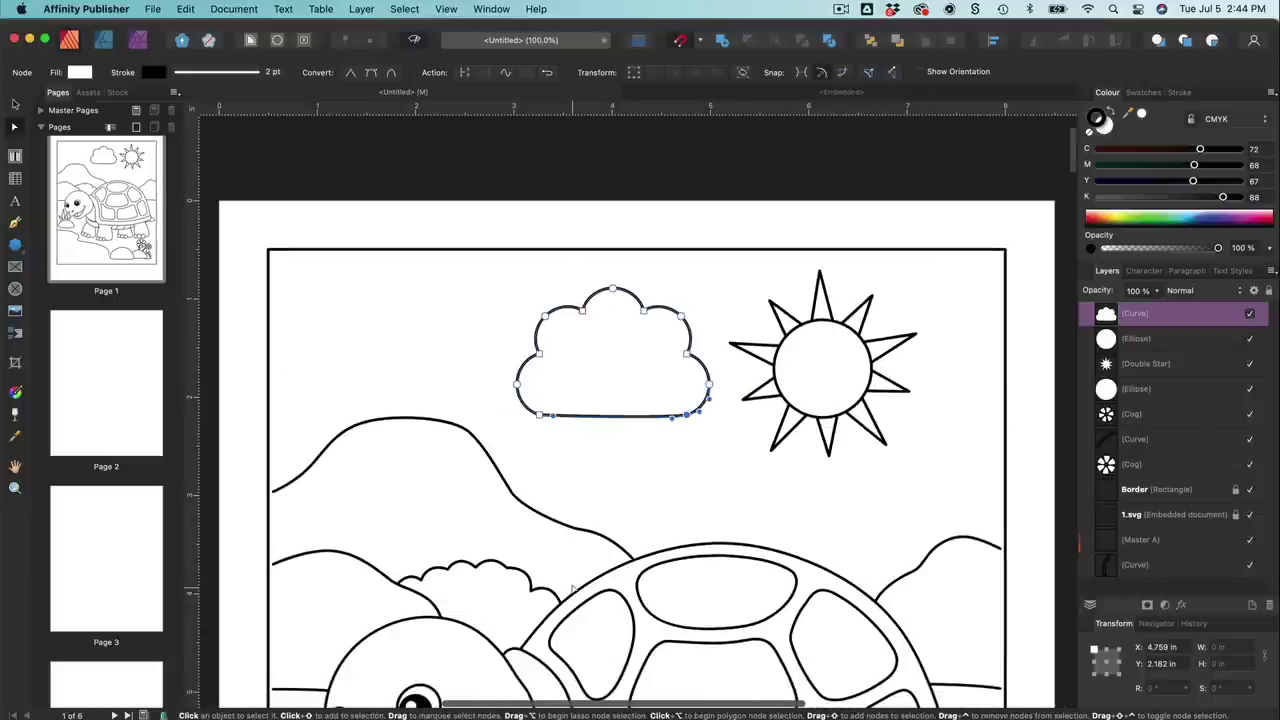
left_click(420, 340)
scroll(420, 340, "right", 2)
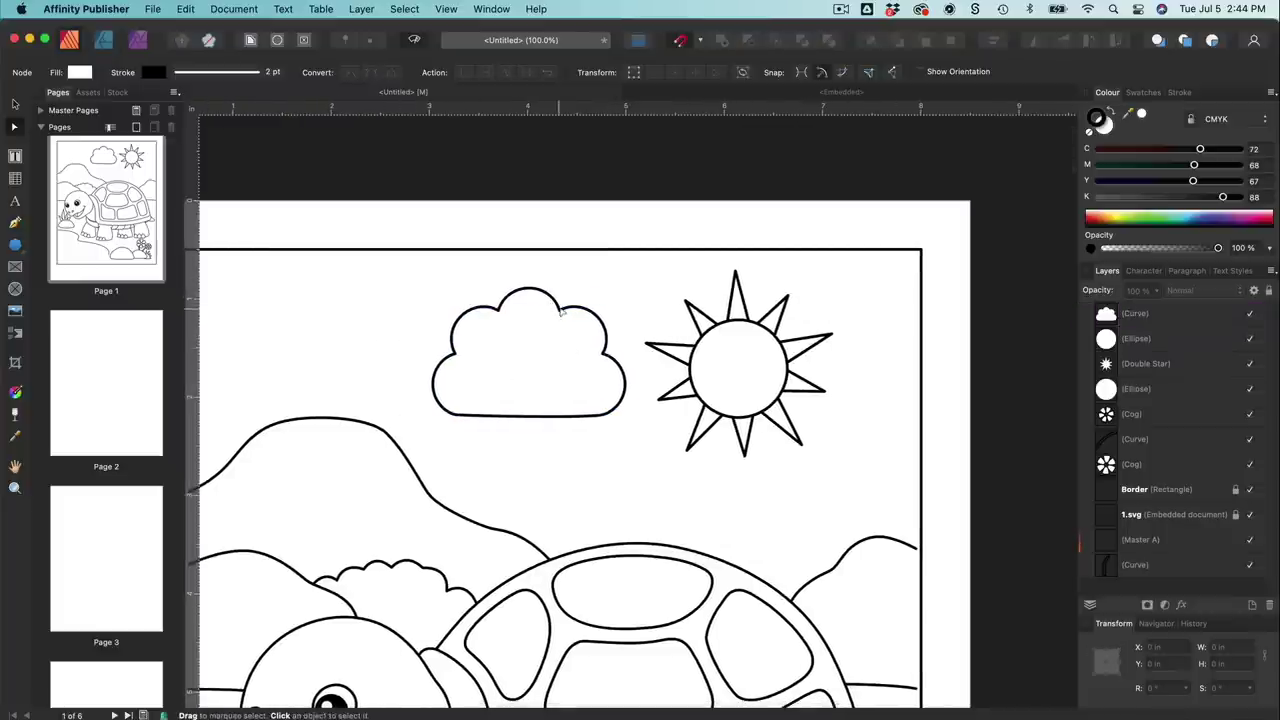
Step: Scale the cloud to about 1.58 × 1.06 in and place it overlapping the sun's lower-left side
left_click(560, 311)
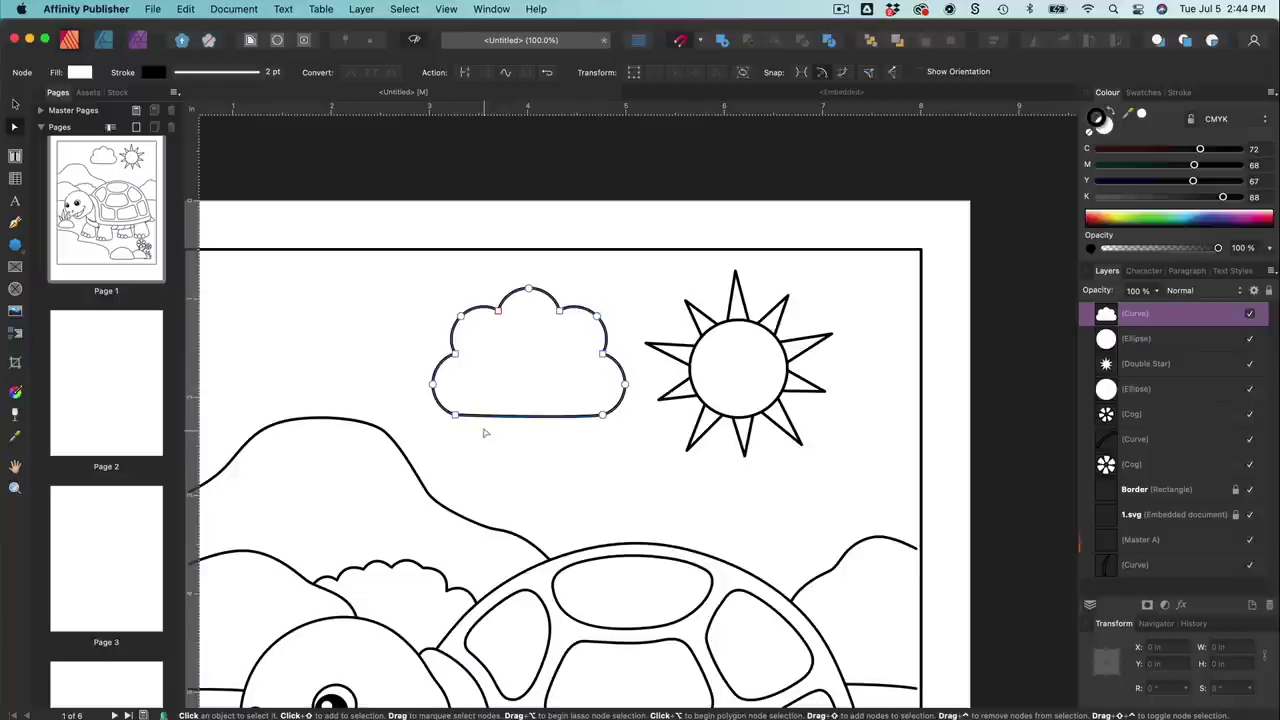
key("v")
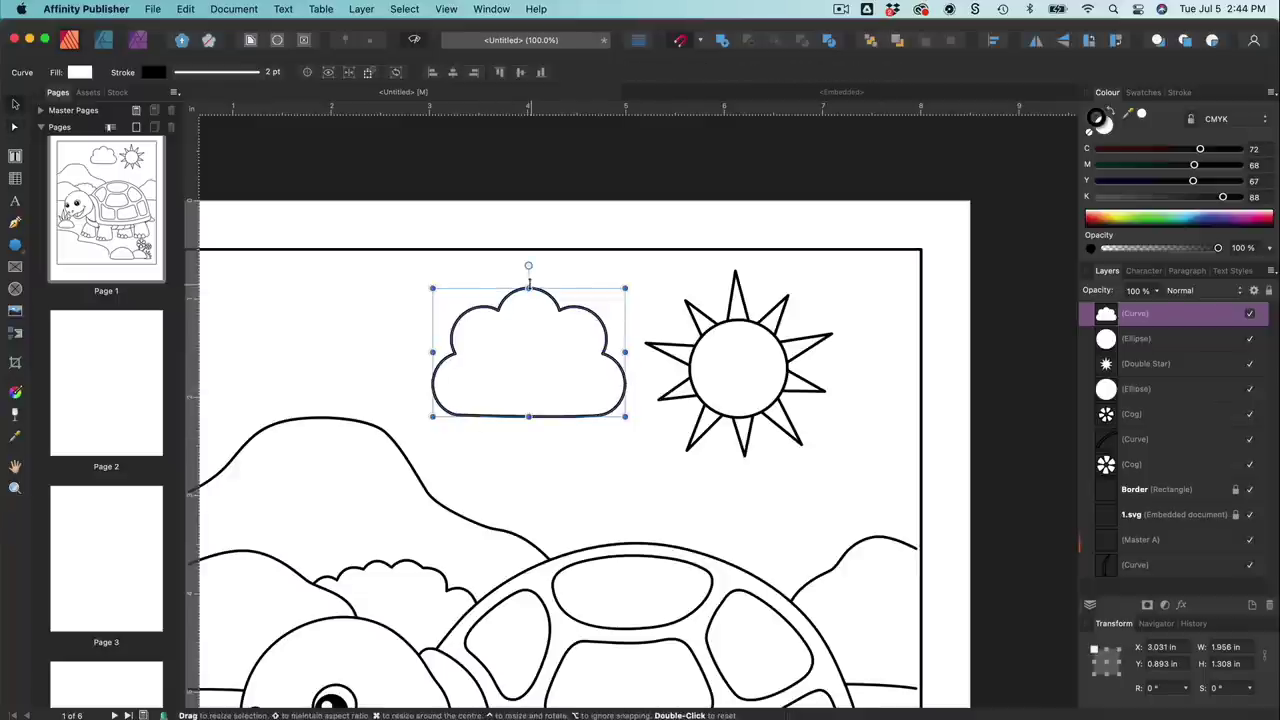
mouse_move(528, 414)
left_mouse_down()
mouse_move(529, 395)
mouse_move(530, 415)
left_mouse_up()
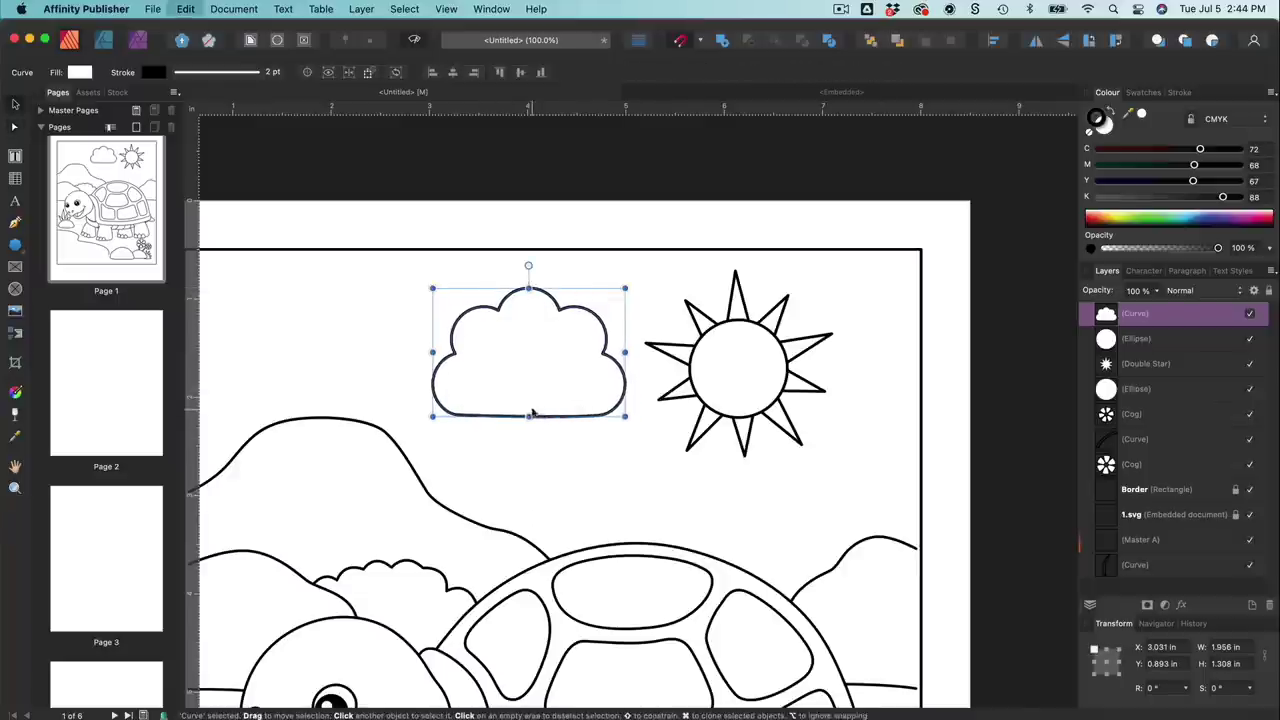
left_click_drag(431, 287, 478, 316)
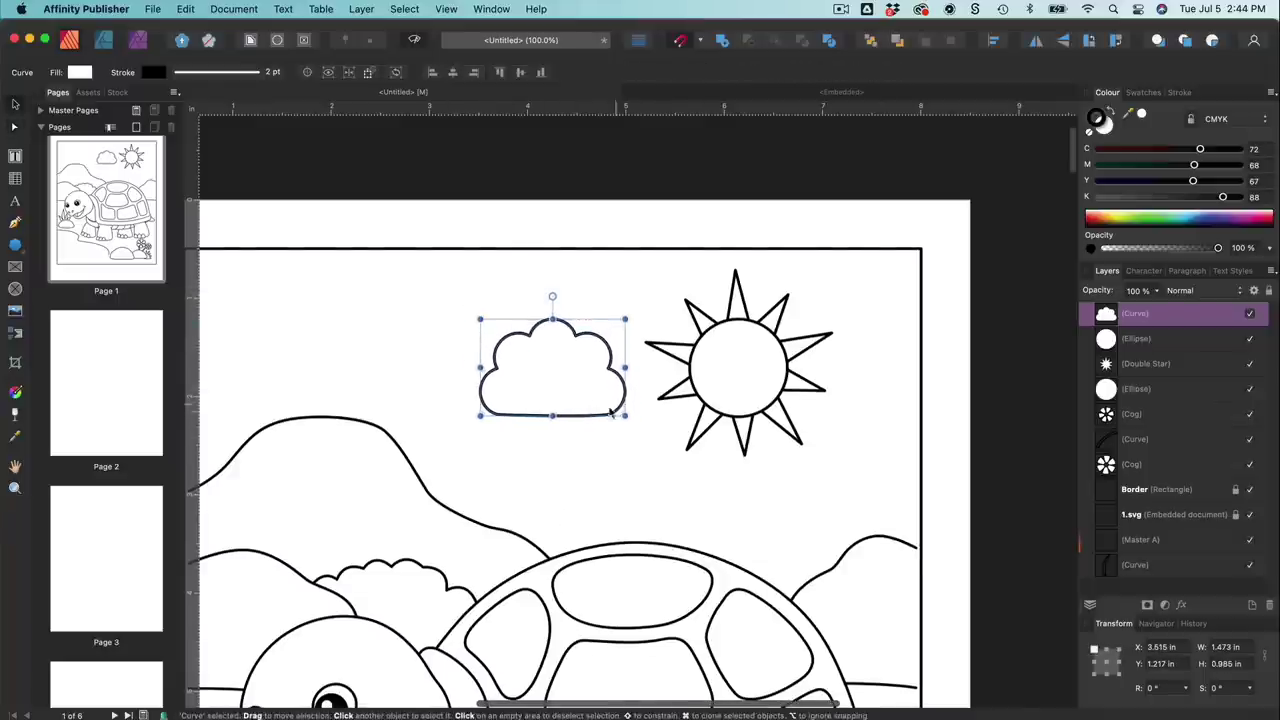
left_click_drag(599, 421, 706, 467)
left_click_drag(583, 458, 486, 522)
key("super+minus")
left_click_drag(558, 453, 606, 418)
left_click(677, 453)
left_click(658, 420)
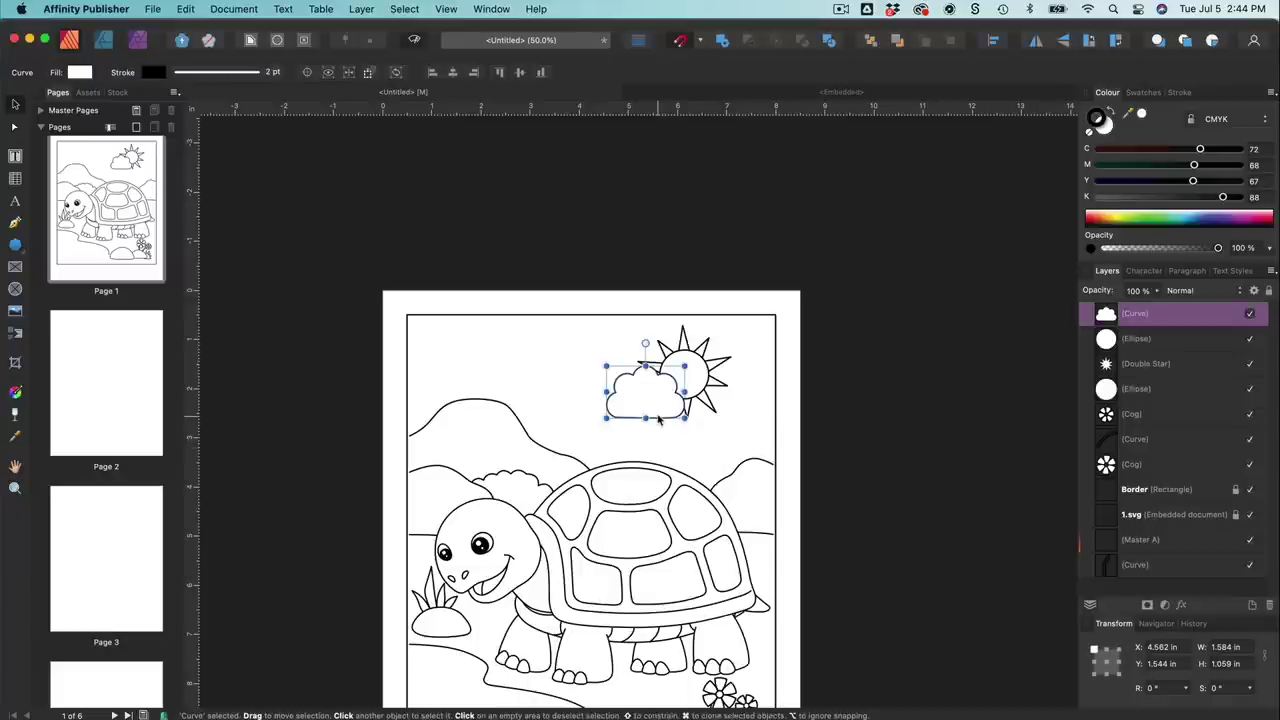
Step: Place two cloud copies in the sky left of the sun, a small one behind one about 1.61 × 1.08 in
left_click_drag(658, 420, 527, 383)
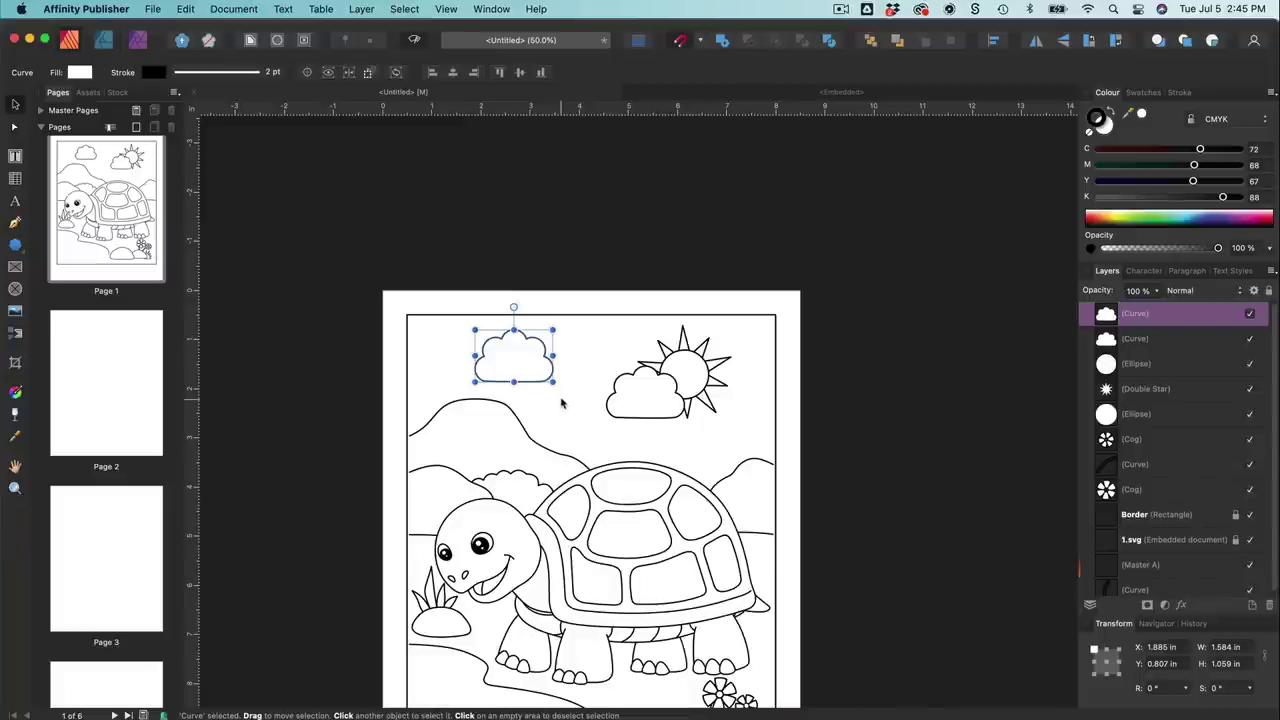
left_click_drag(552, 382, 529, 367)
left_click_drag(518, 362, 580, 364)
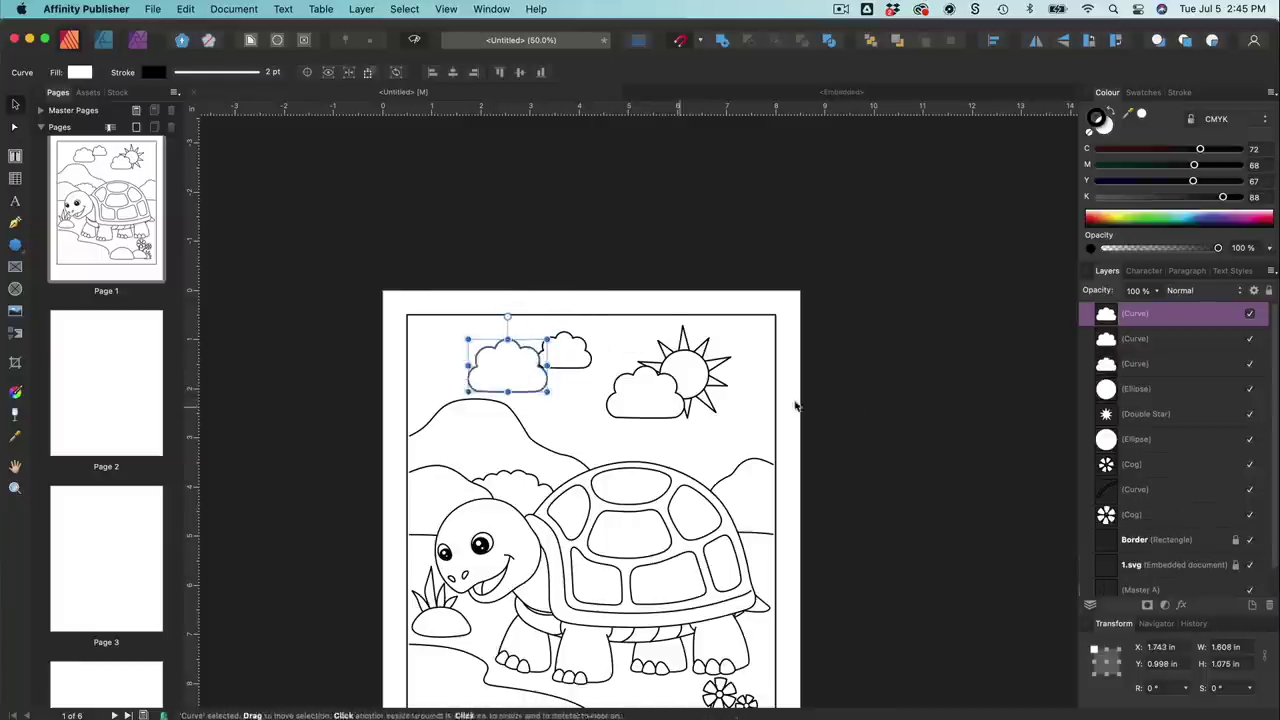
Step: Shift the larger front cloud right to about X 1.96 in, further over the small cloud, and deselect it
left_click(795, 405)
scroll(795, 405, "down", 2)
left_click_drag(513, 338, 523, 340)
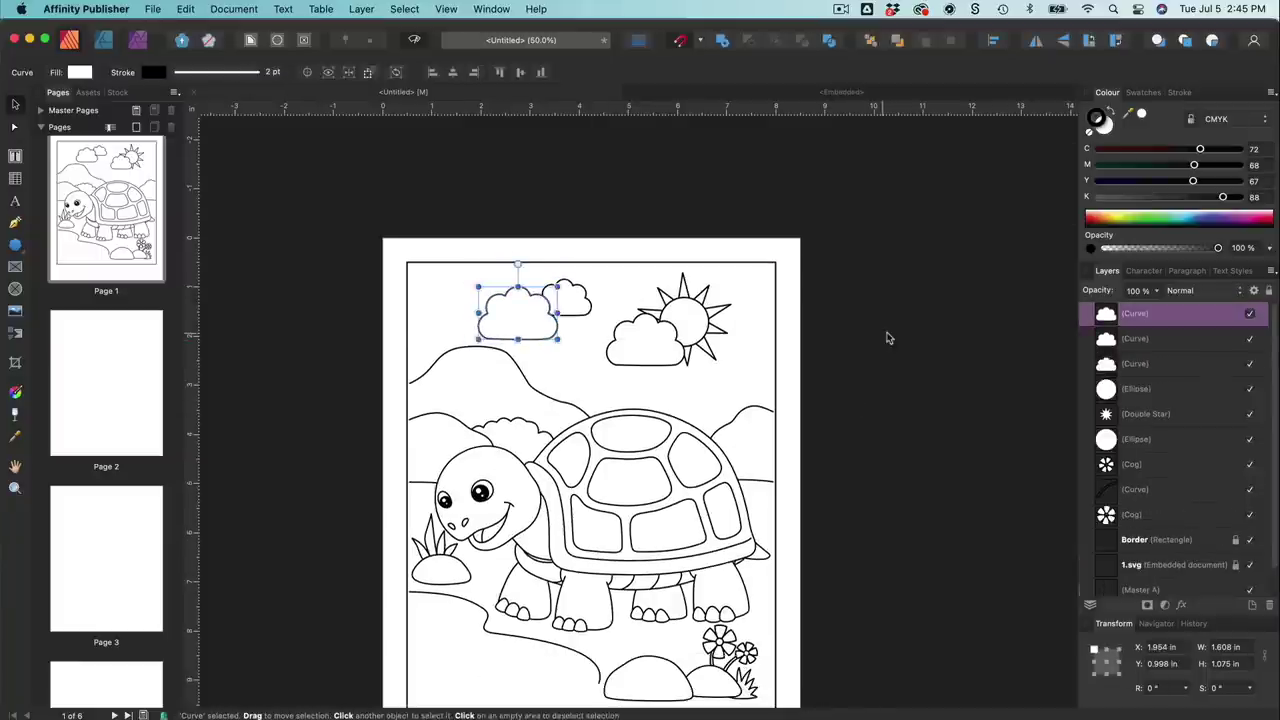
left_click(545, 220)
scroll(545, 220, "down", 2)
left_click(501, 266)
left_click_drag(502, 265, 503, 262)
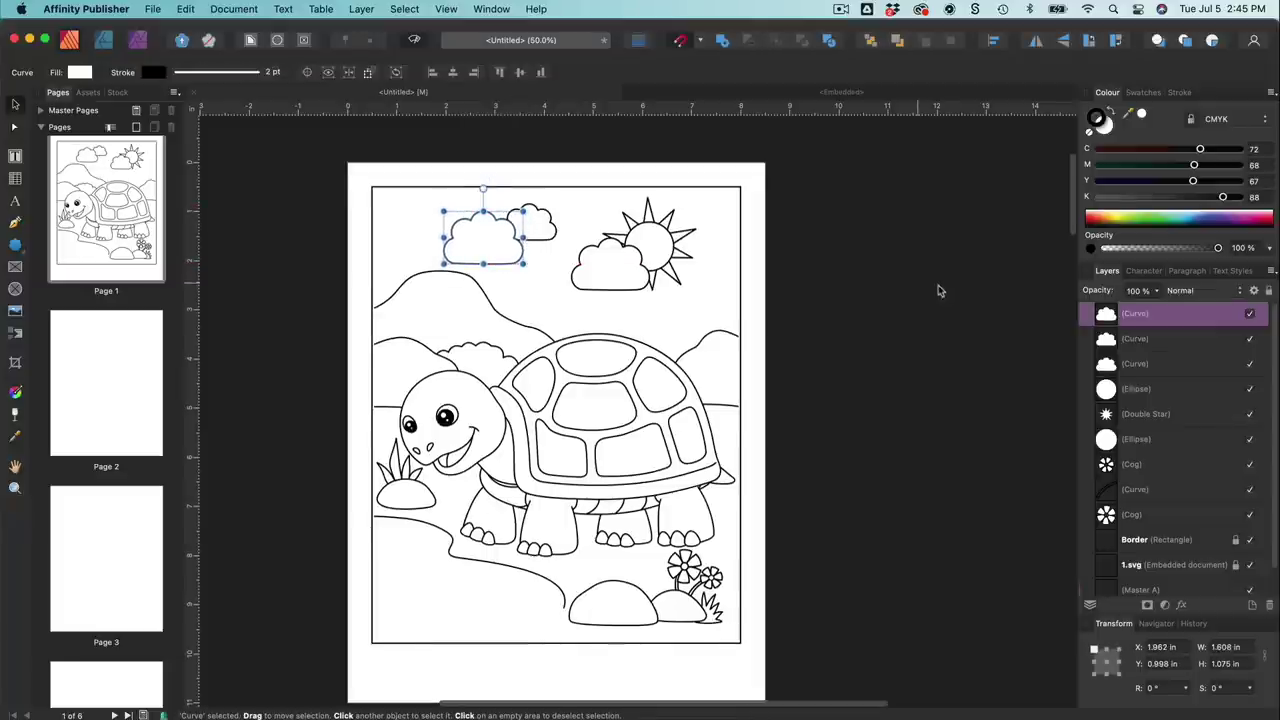
left_click(870, 288)
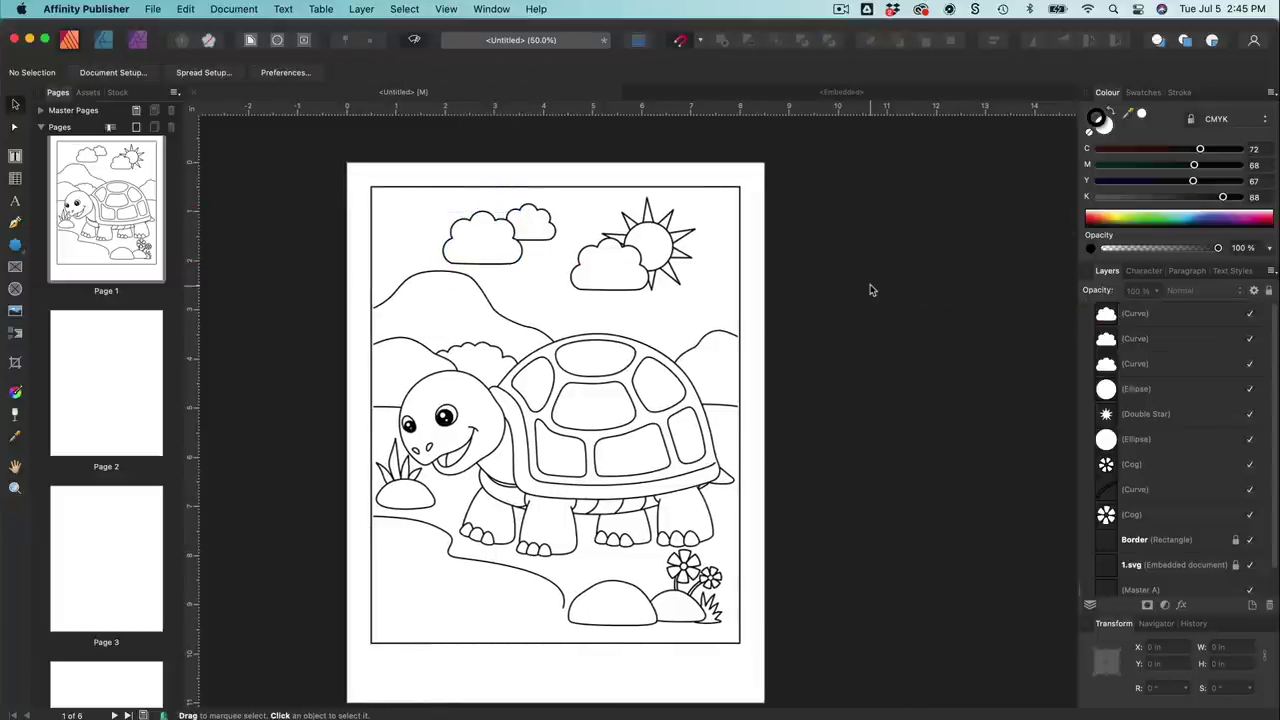
Step: Group the nine added cloud, sun and flower layers above the Border layer
scroll(870, 286, "right", 2)
scroll(1166, 408, "down", 1)
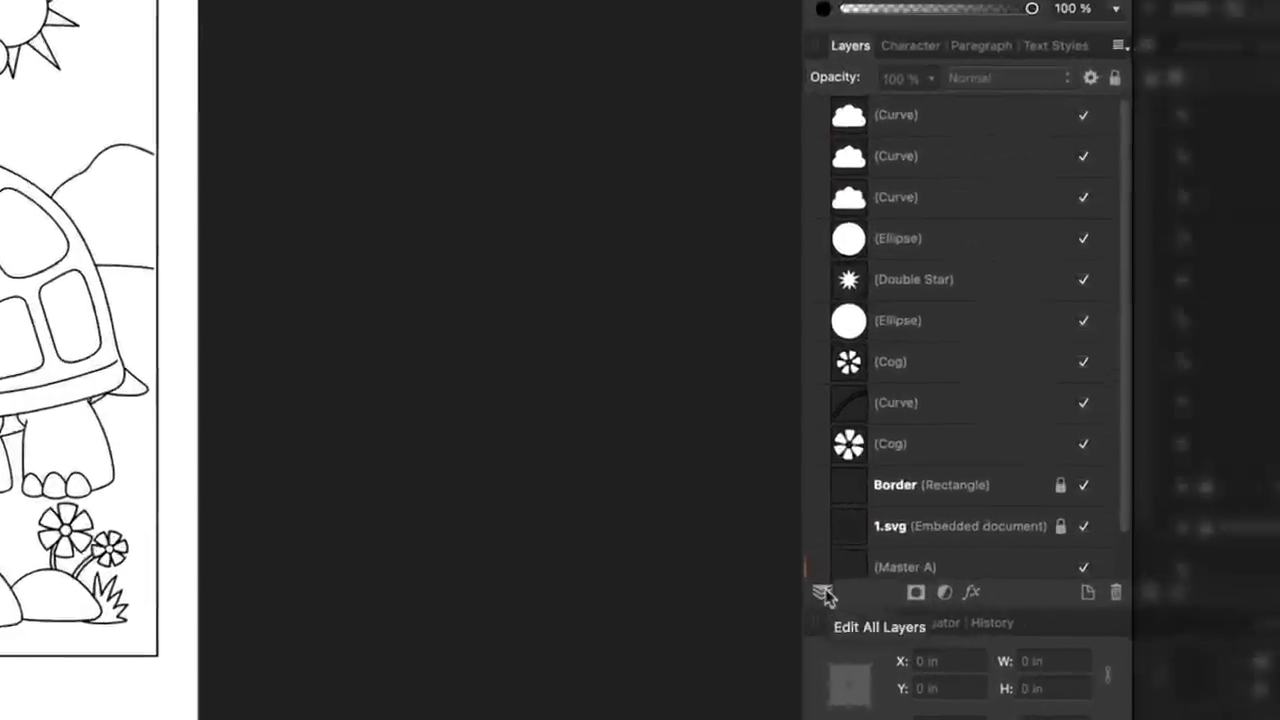
left_click(883, 42)
scroll(925, 300, "down", 1)
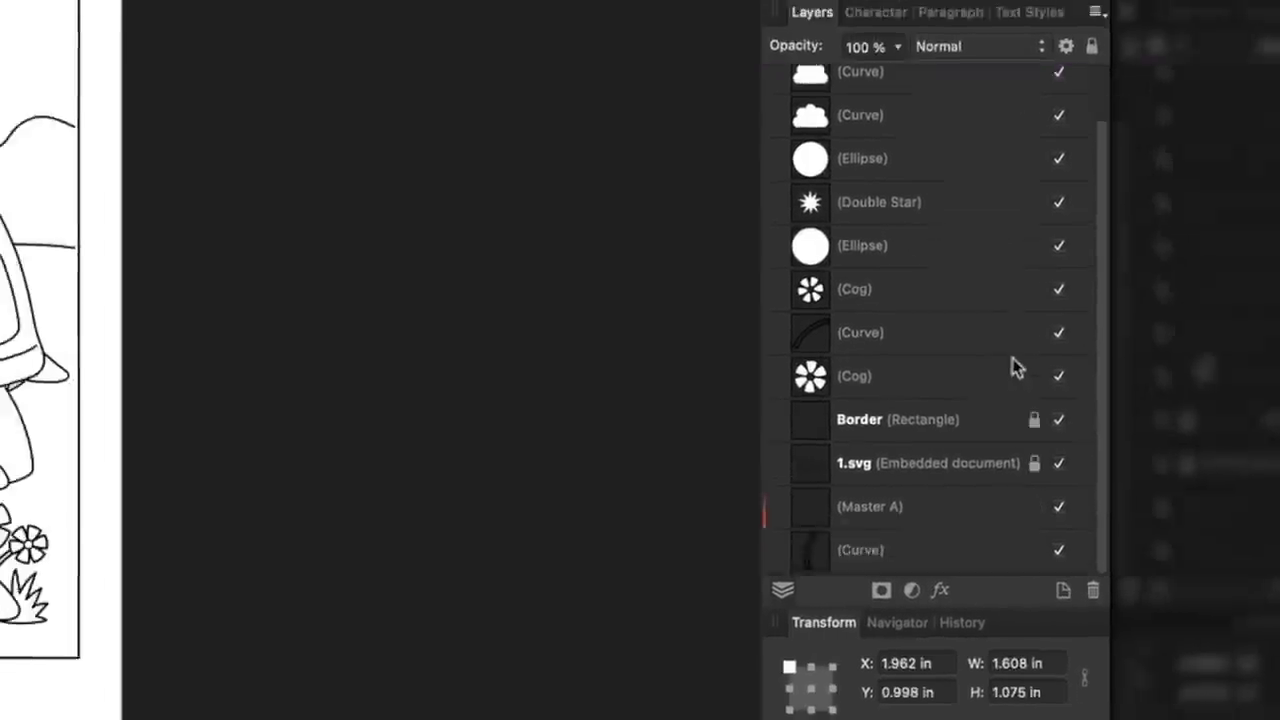
left_click(928, 418, "shift")
right_click(920, 418)
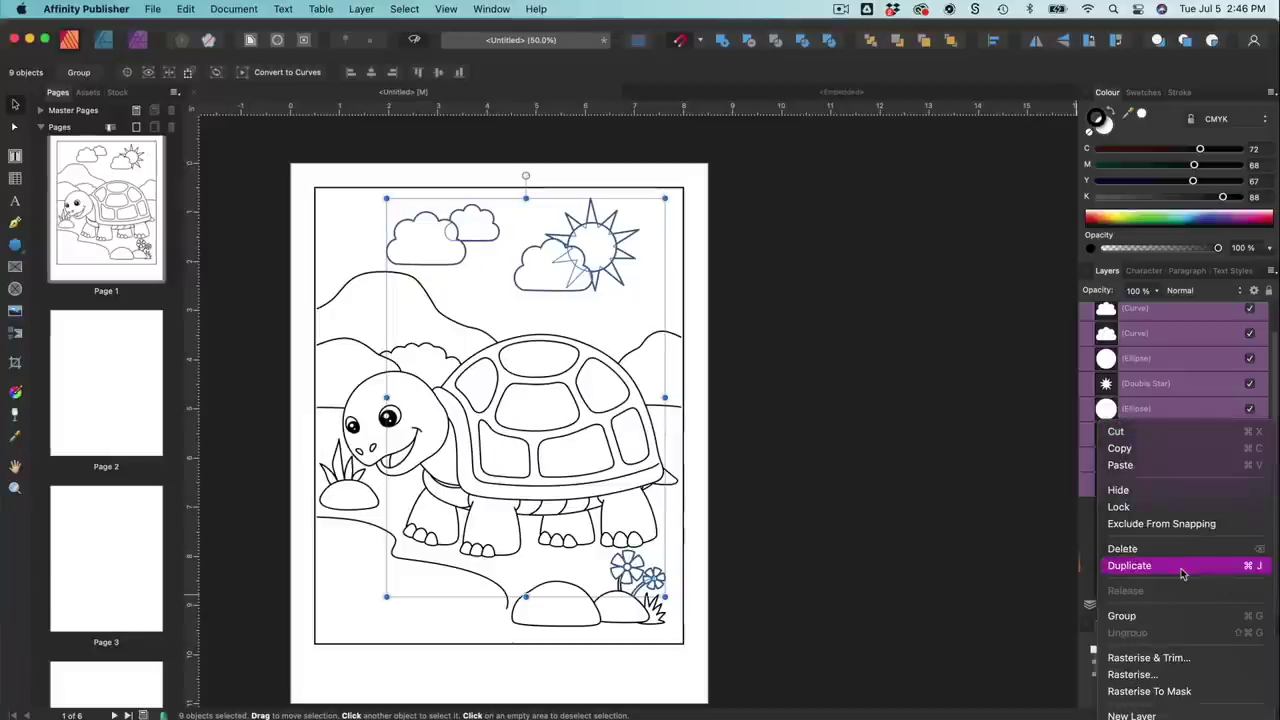
left_click(977, 388)
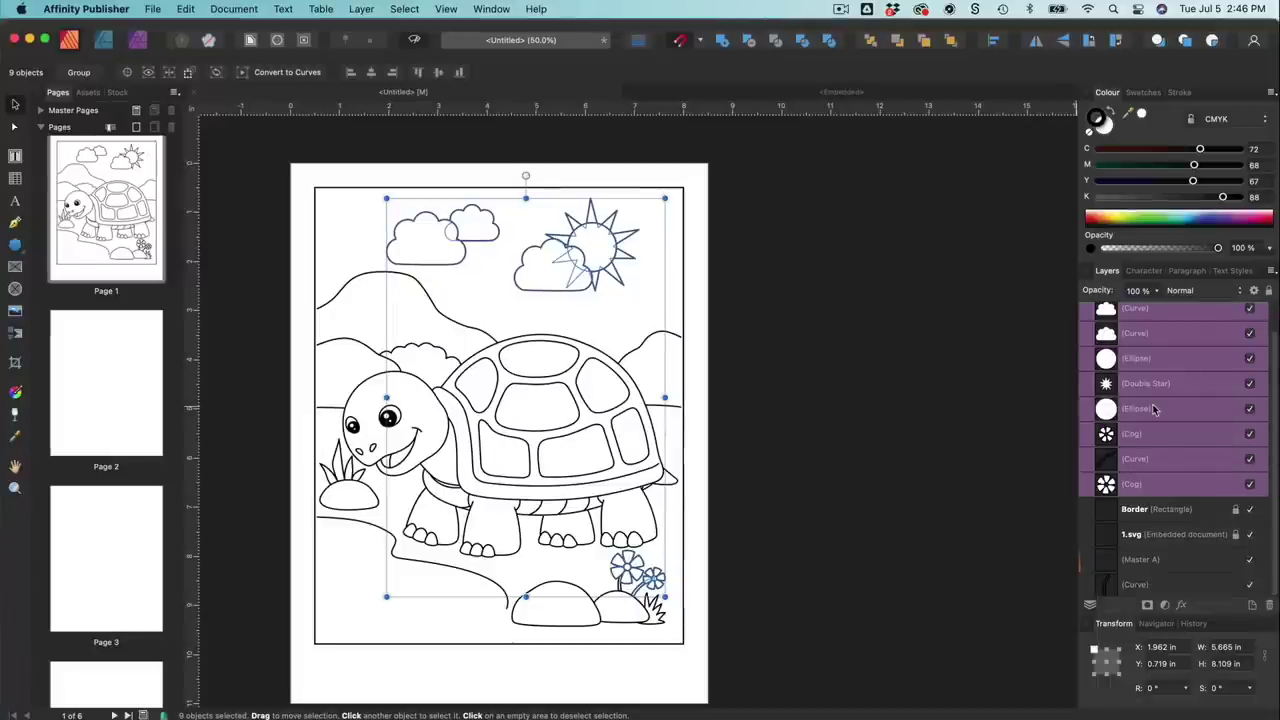
scroll(1152, 407, "up", 1)
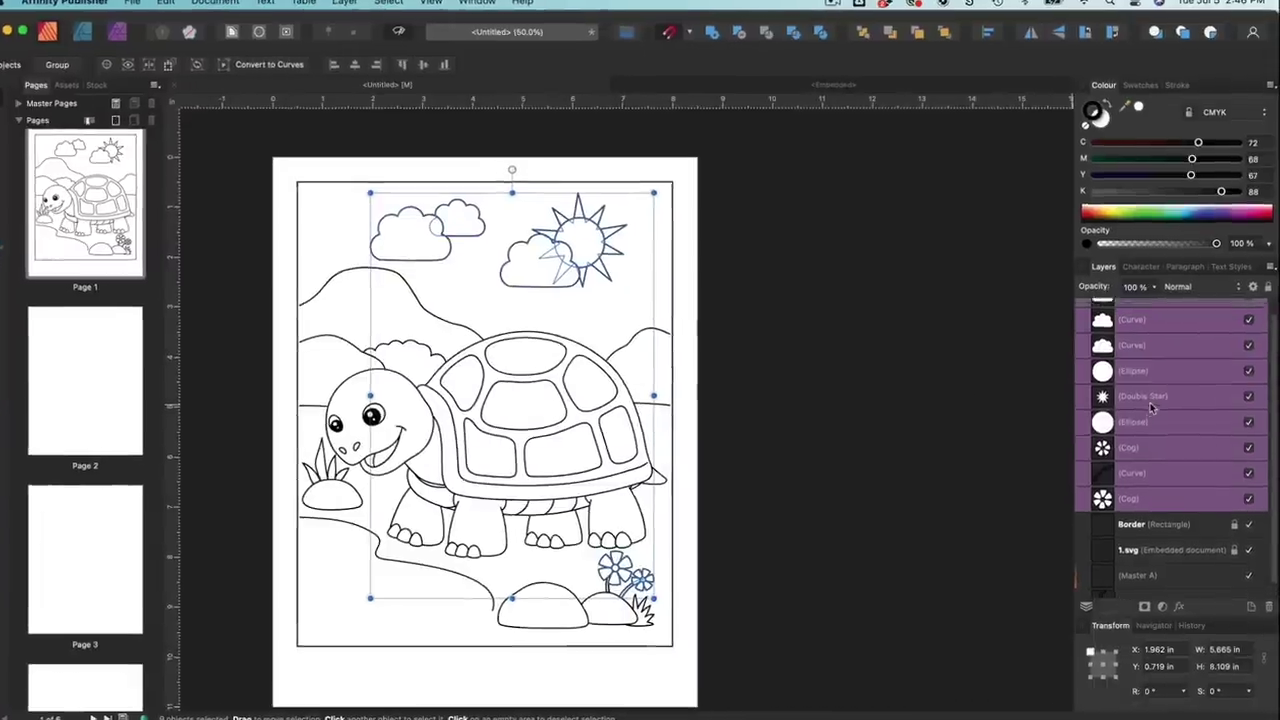
scroll(1152, 405, "up", 3)
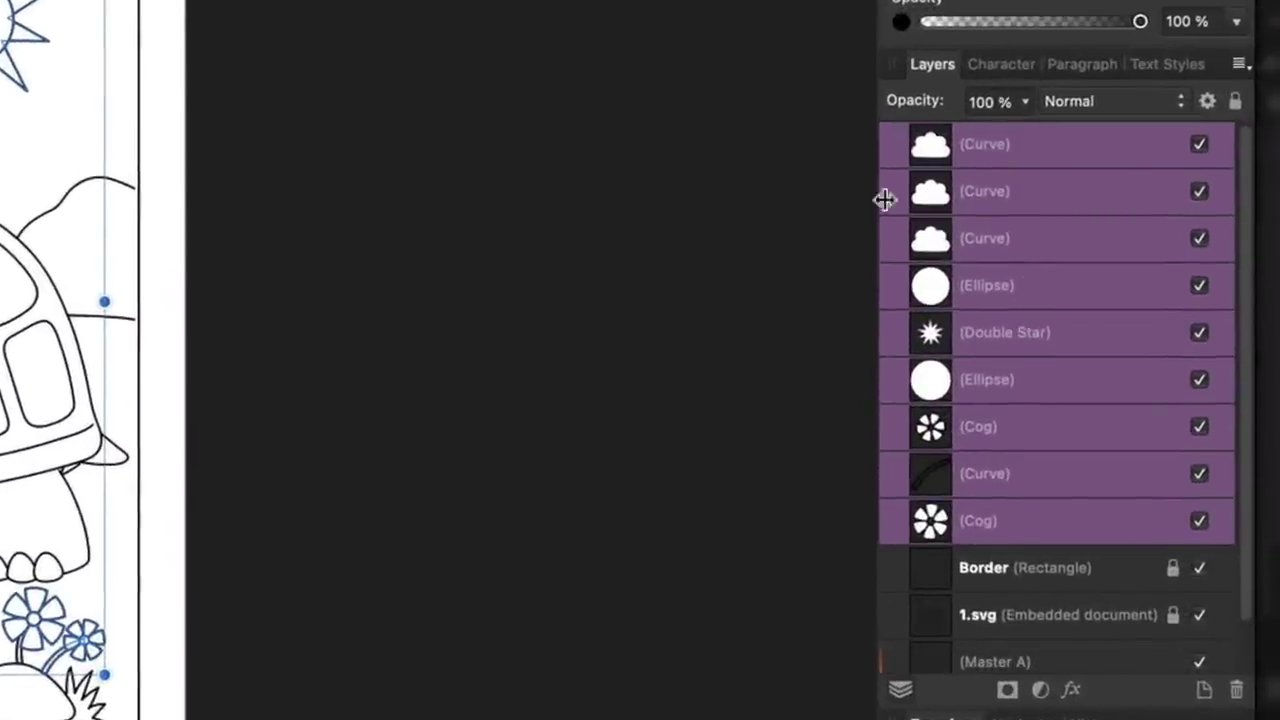
right_click(1005, 250)
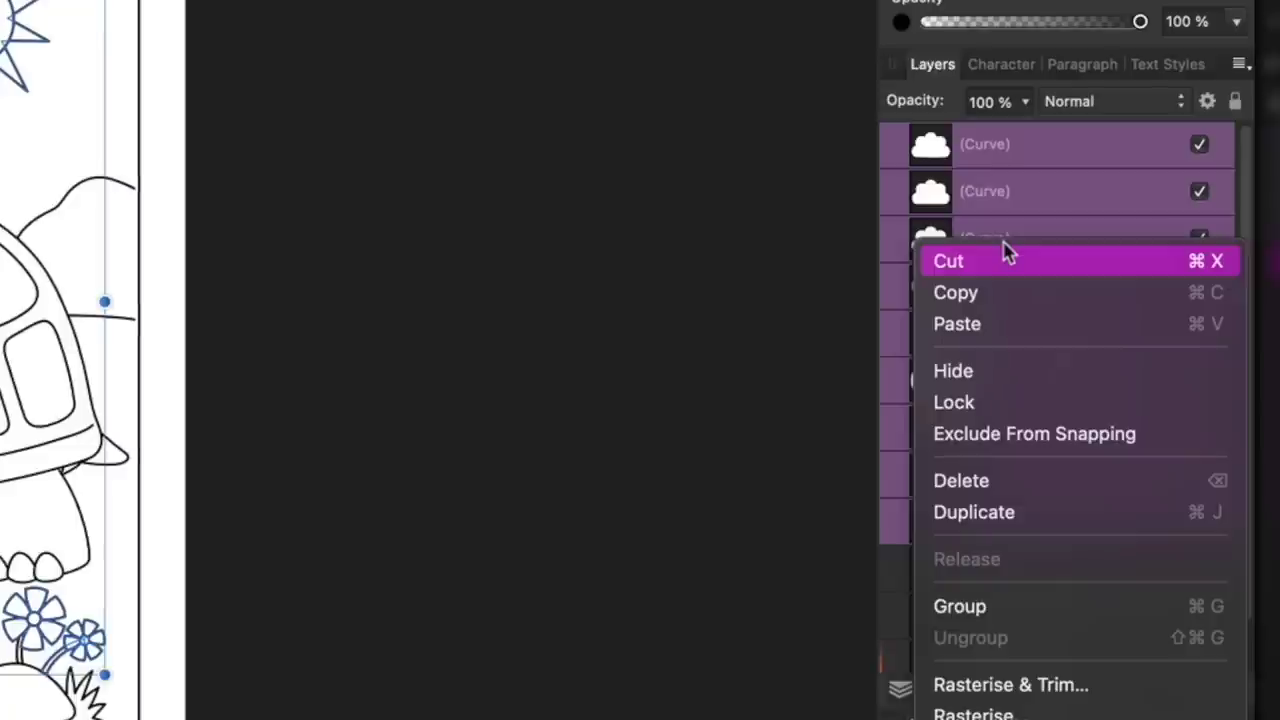
left_click(978, 607)
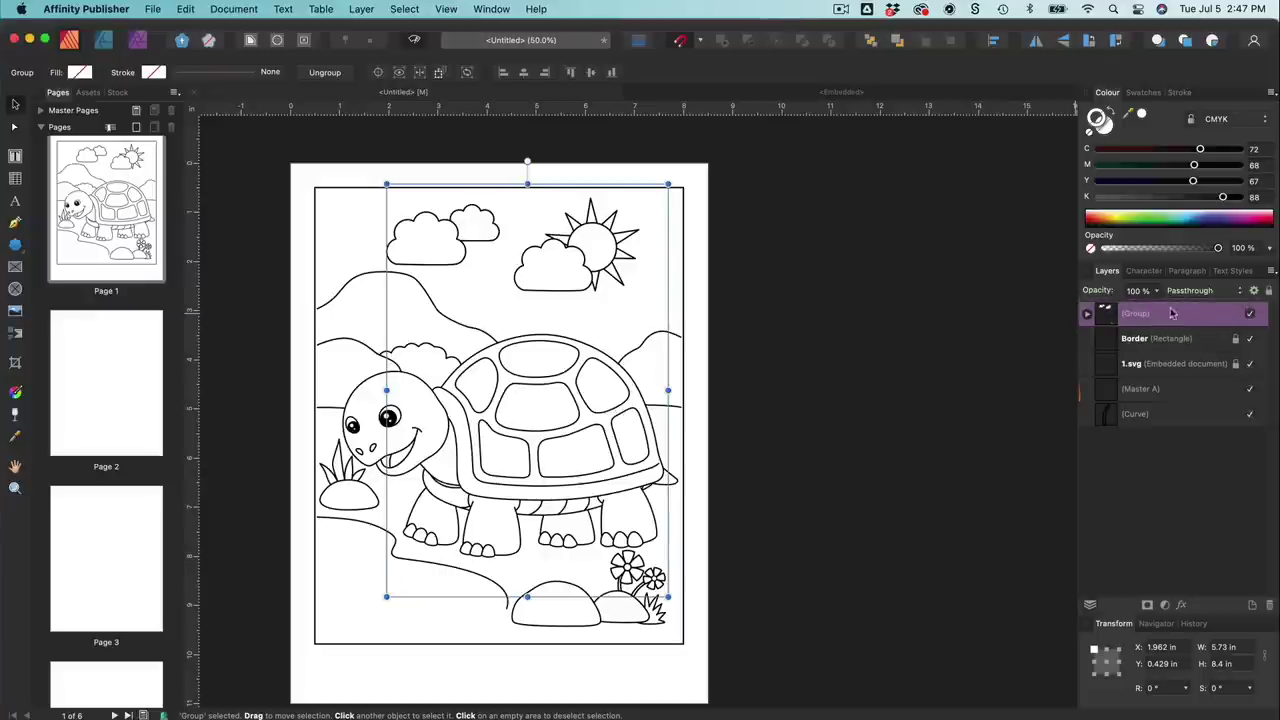
Step: Move the new group below the Border layer and group it with the 1.svg embedded document
left_click_drag(1172, 316, 1172, 346)
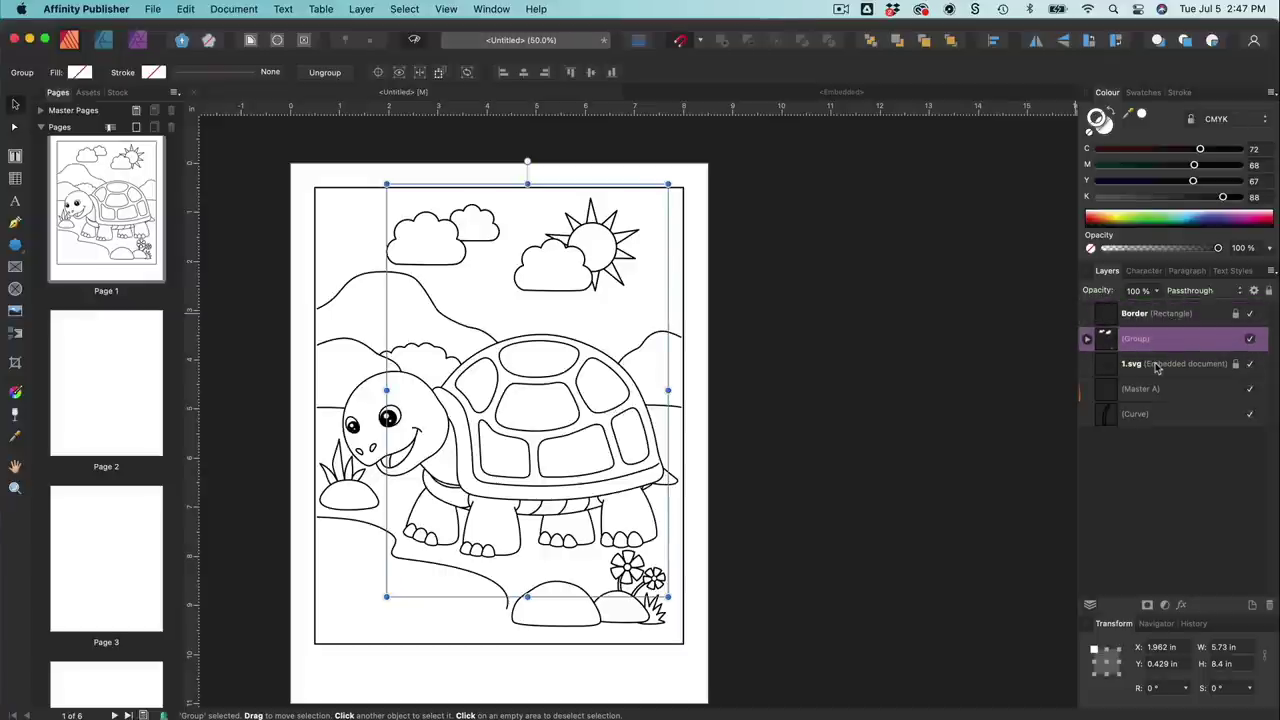
left_click(1164, 365, "shift")
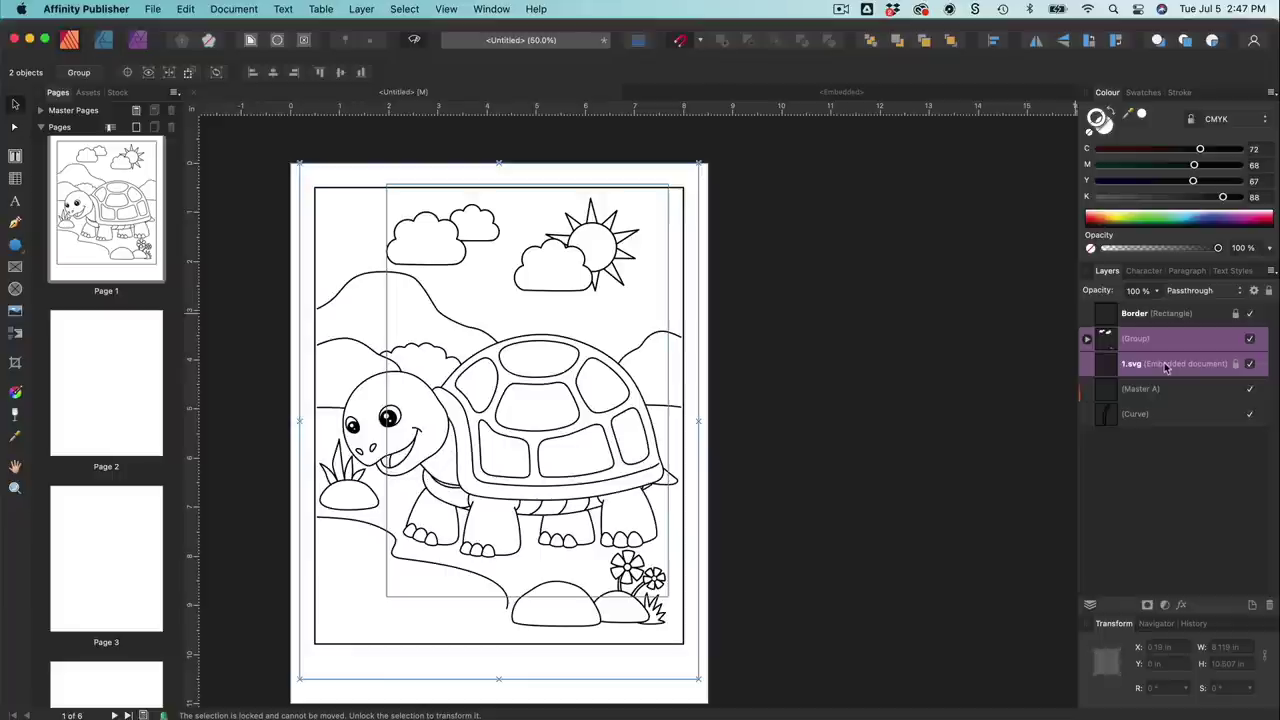
right_click(1165, 368)
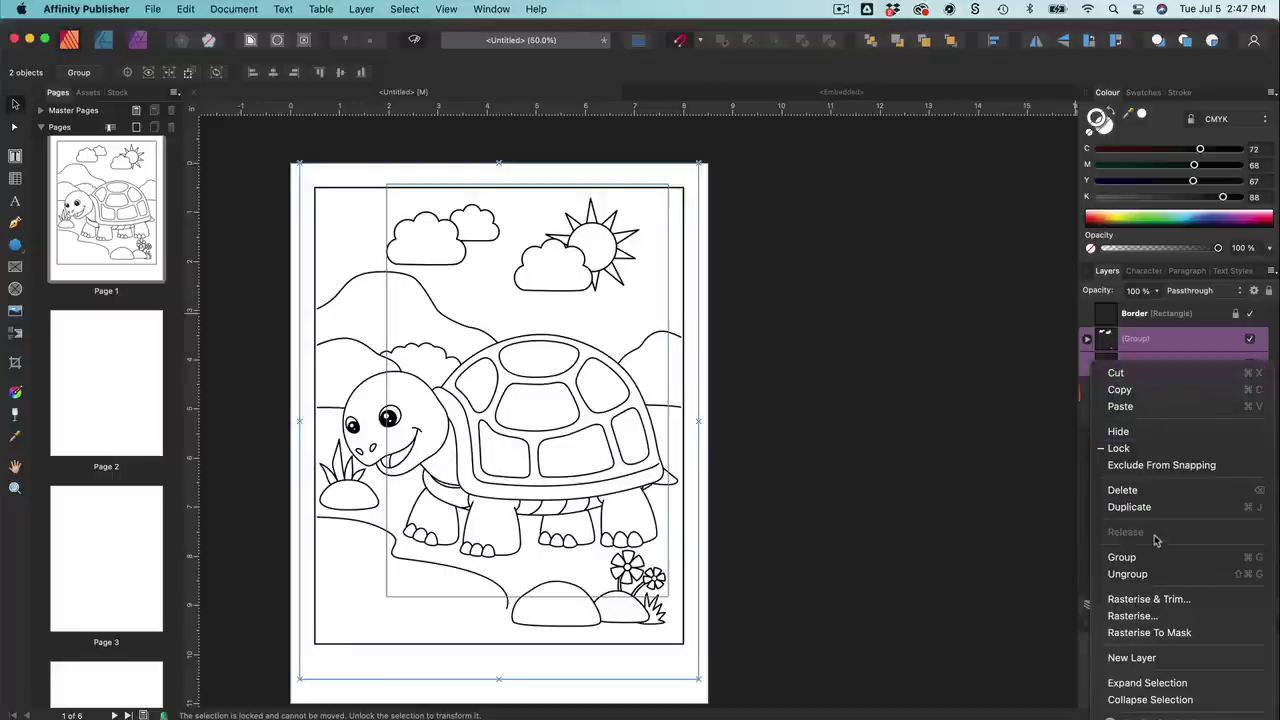
left_click(1157, 558)
Step: Rename the combined artwork group as Original
double_click(1143, 339)
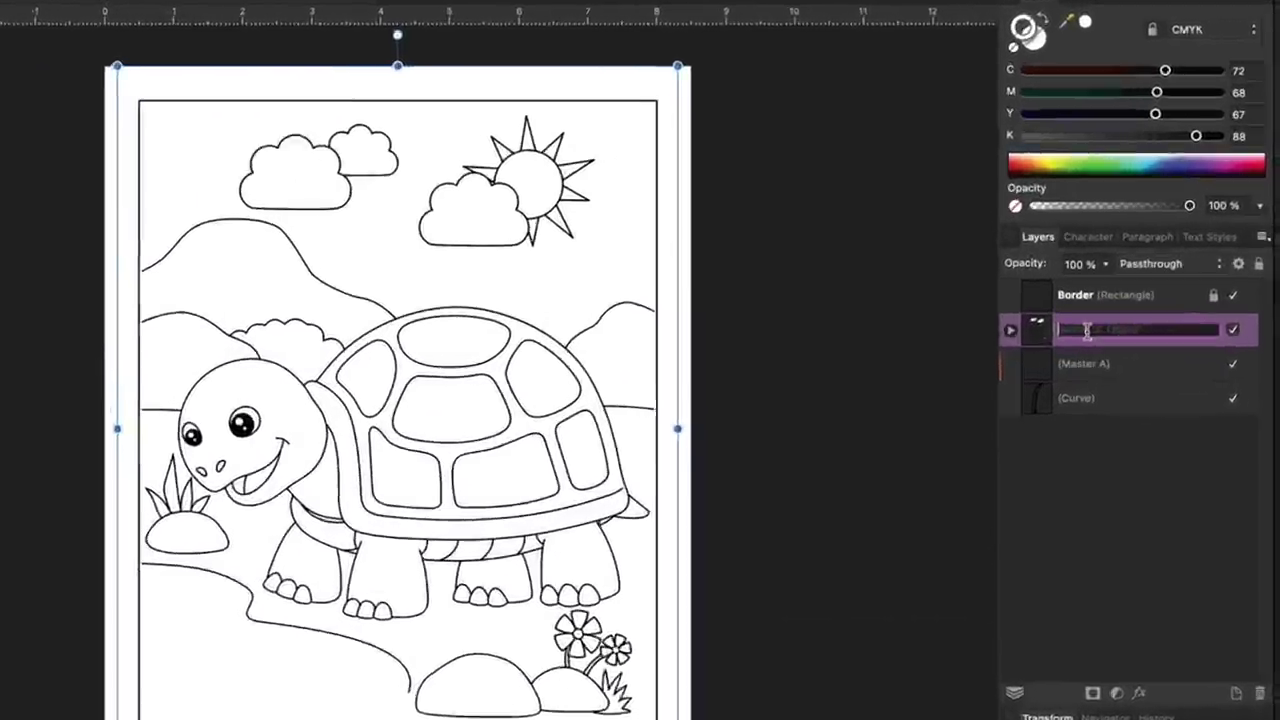
type("Origina")
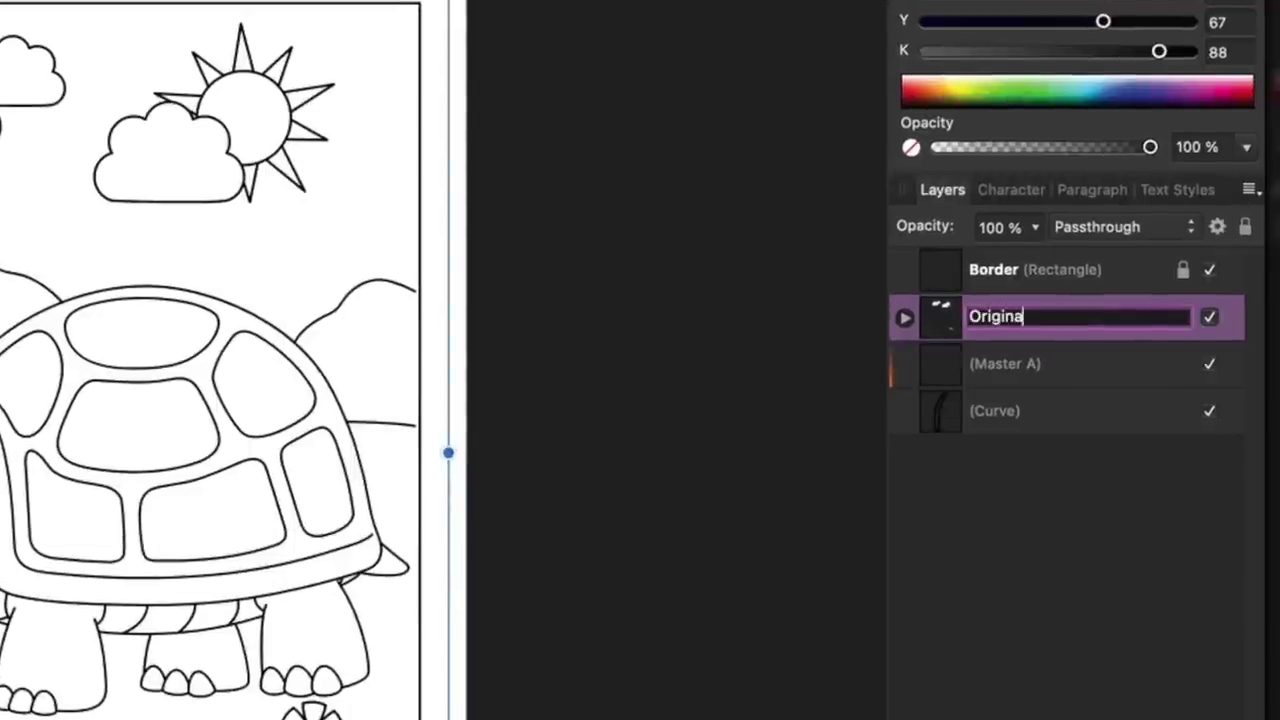
type("l")
left_click(1150, 512)
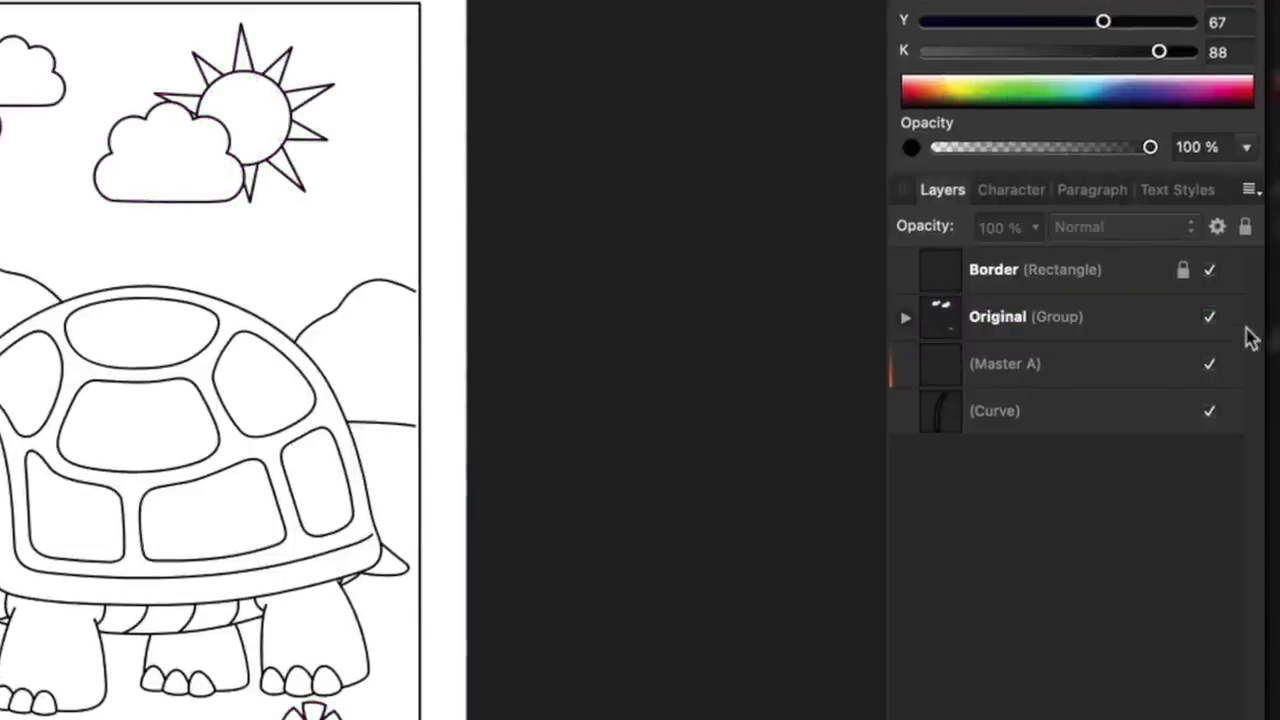
Step: Lock the Original group and add a new empty layer at the top of the layer stack
left_click(1176, 318)
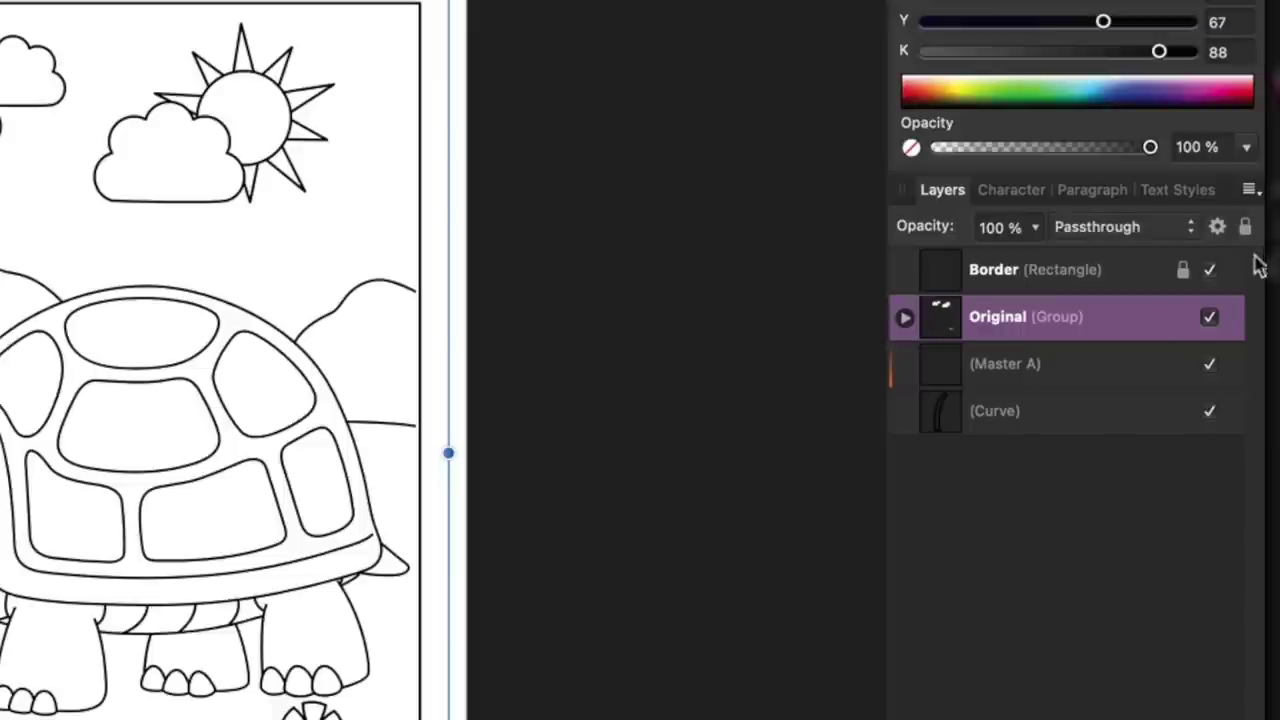
left_click(1245, 227)
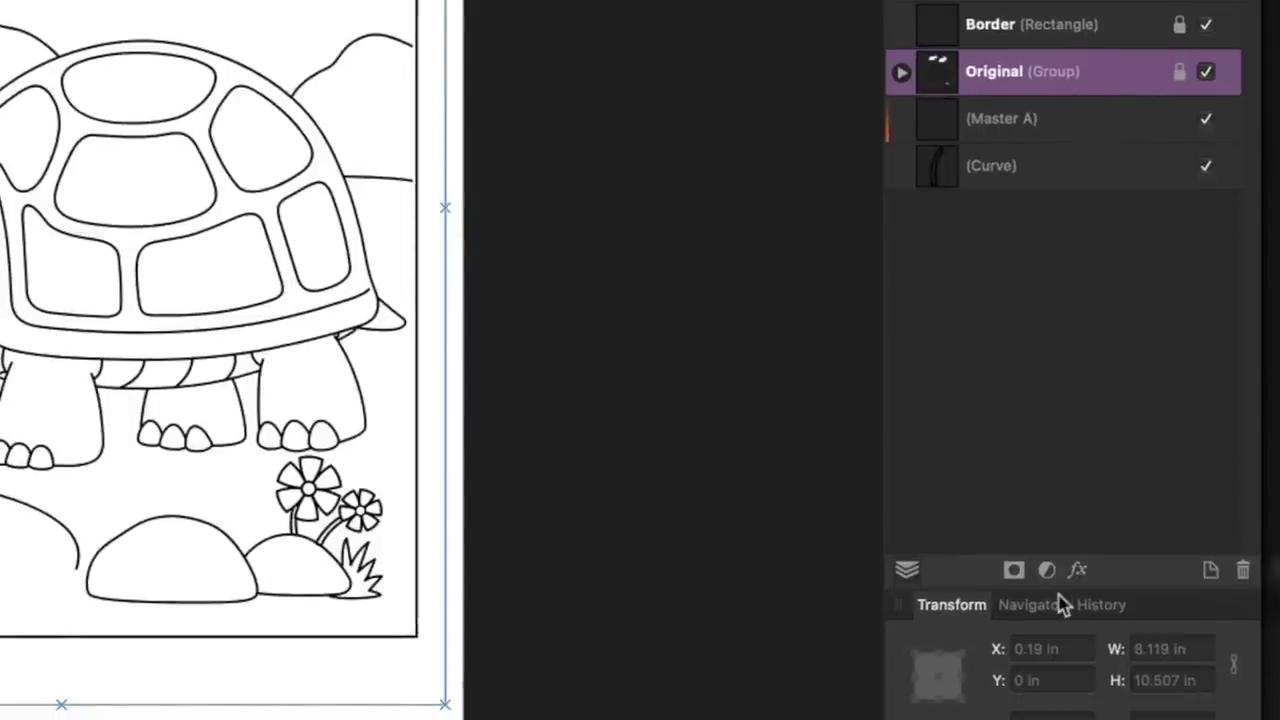
left_click(1211, 571)
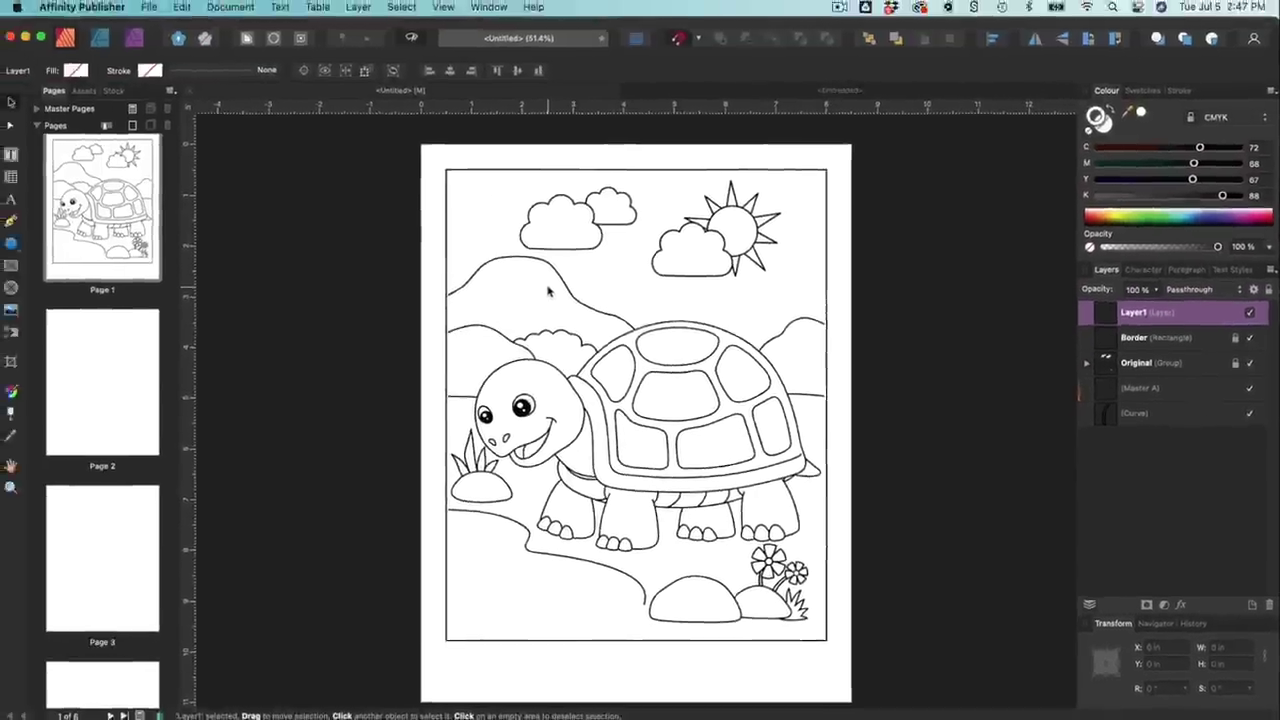
key("super+plus")
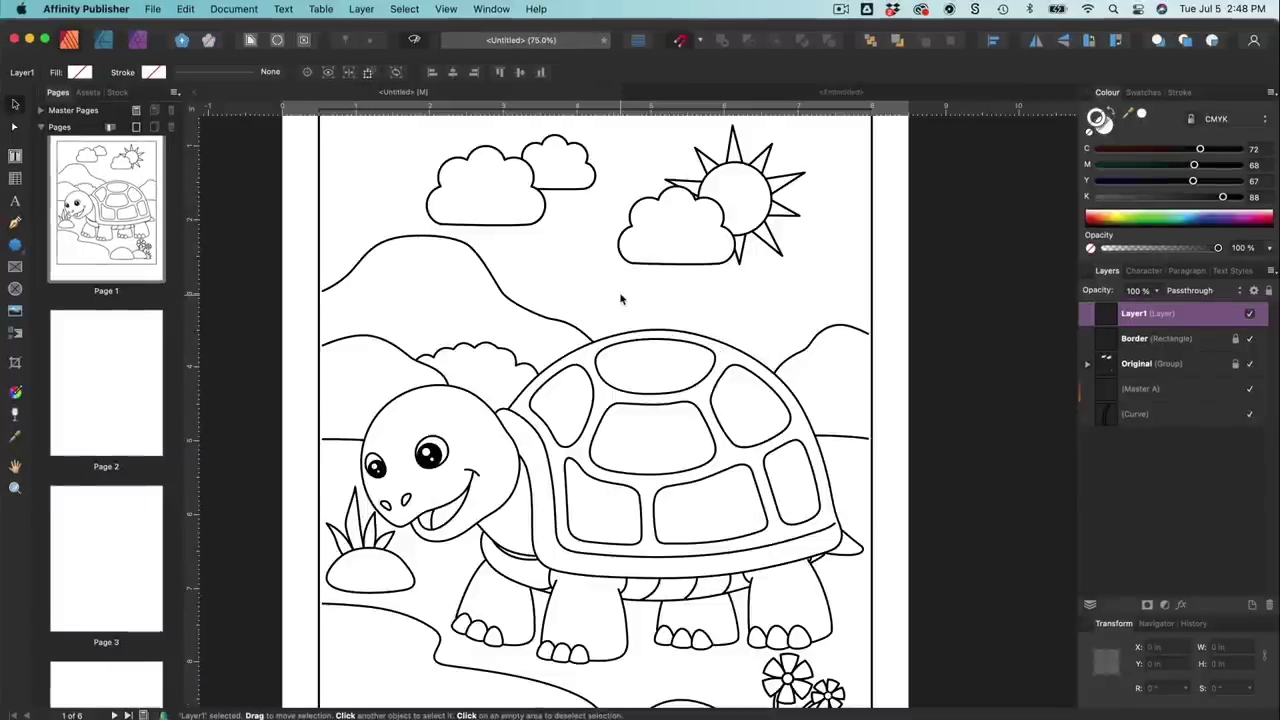
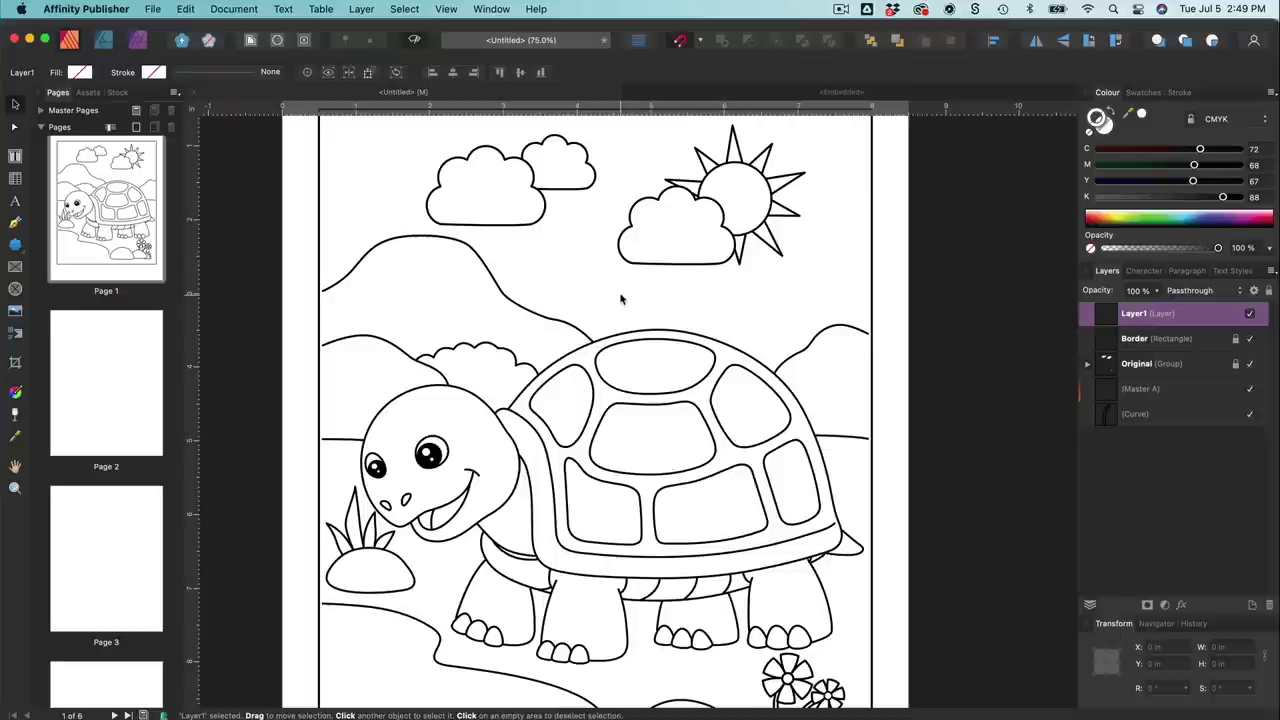
Step: Draw a curve with the Pen tool across the border's upper-left corner, joining its left and top edges
scroll(620, 298, "up", 5)
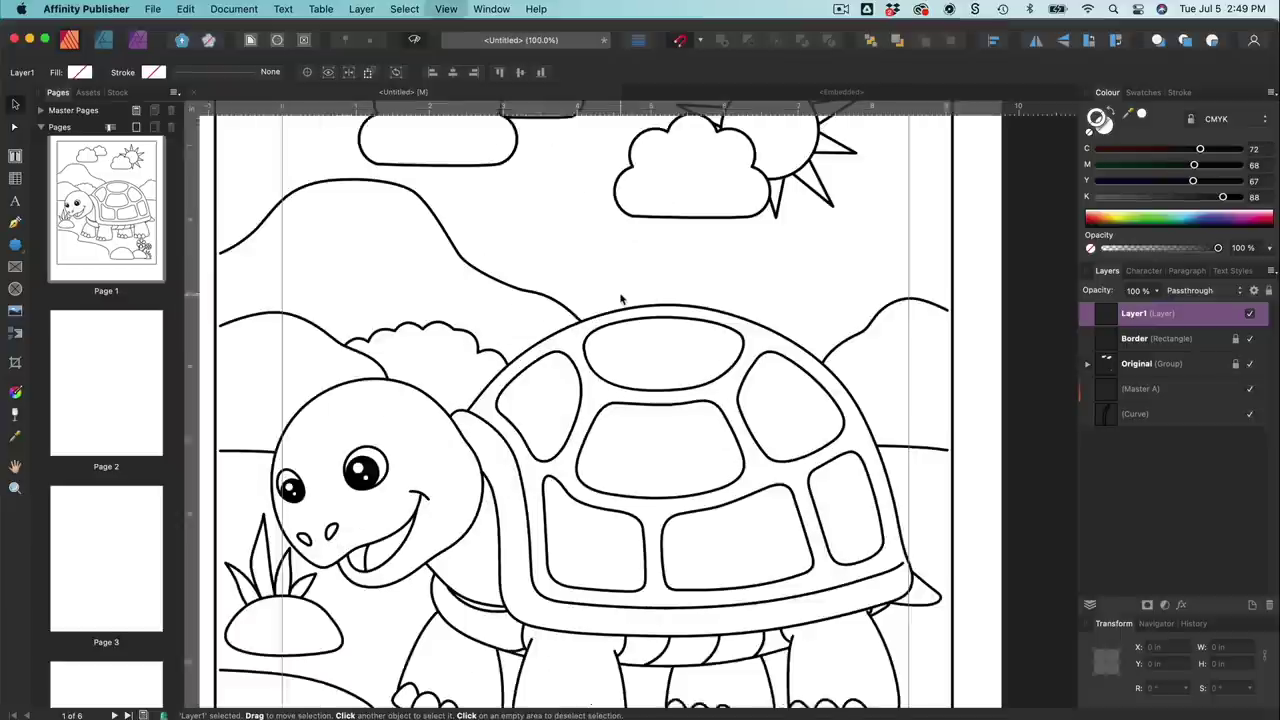
left_click(15, 222)
scroll(392, 352, "up", 2)
scroll(392, 352, "up", 6)
scroll(392, 352, "left", 5)
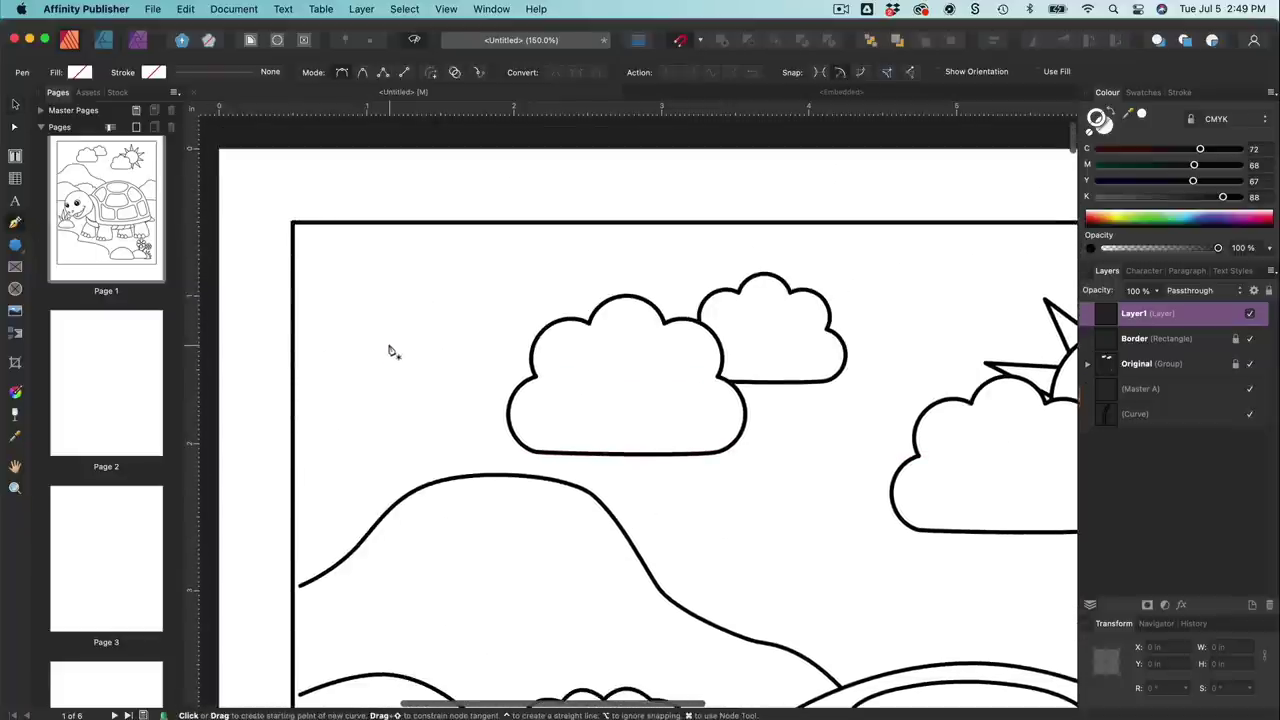
scroll(392, 352, "down", 4)
scroll(392, 352, "right", 3)
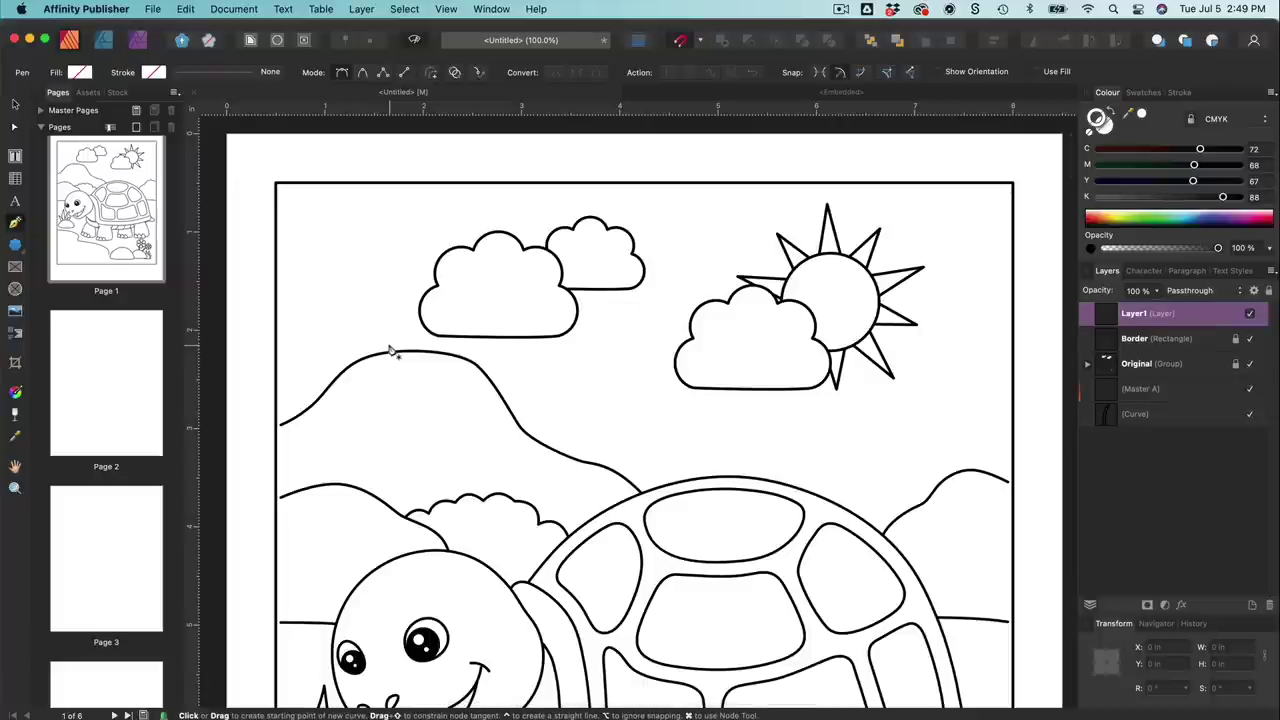
left_click(277, 287)
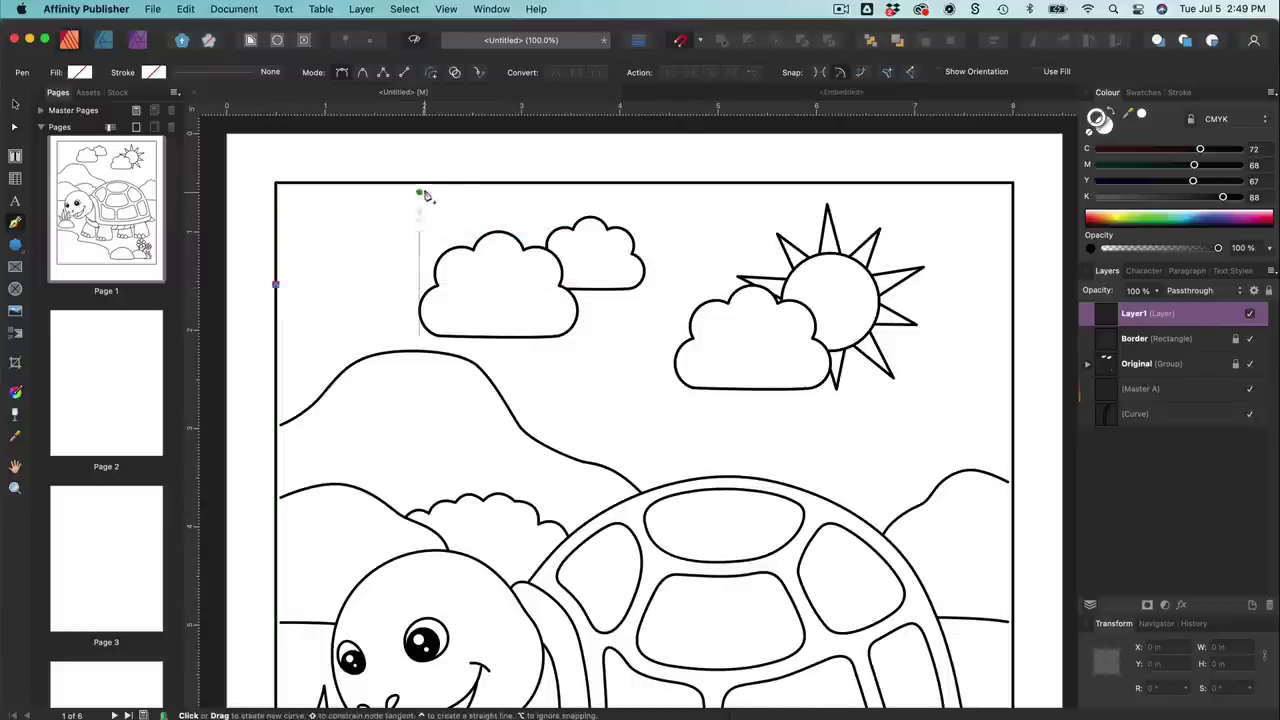
mouse_move(428, 184)
left_mouse_down()
mouse_move(514, 200)
mouse_move(561, 155)
mouse_move(426, 111)
mouse_move(386, 120)
mouse_move(520, 304)
mouse_move(551, 312)
left_mouse_up()
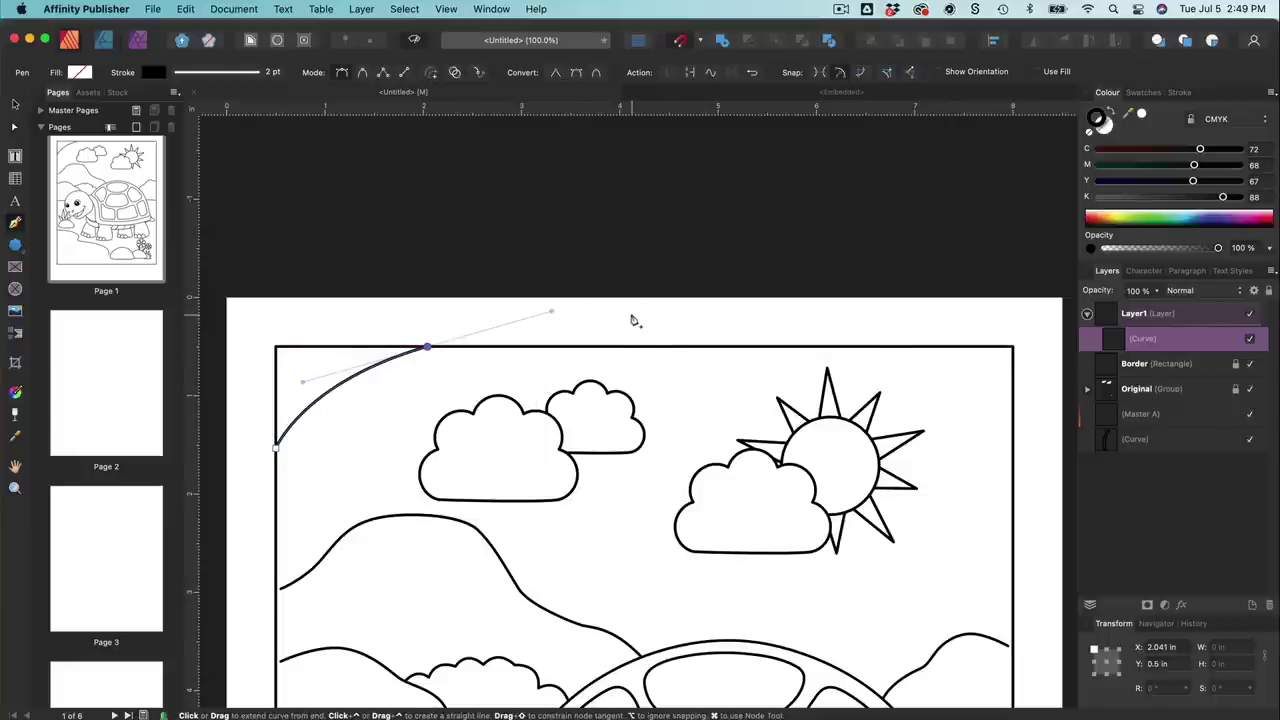
key("super")
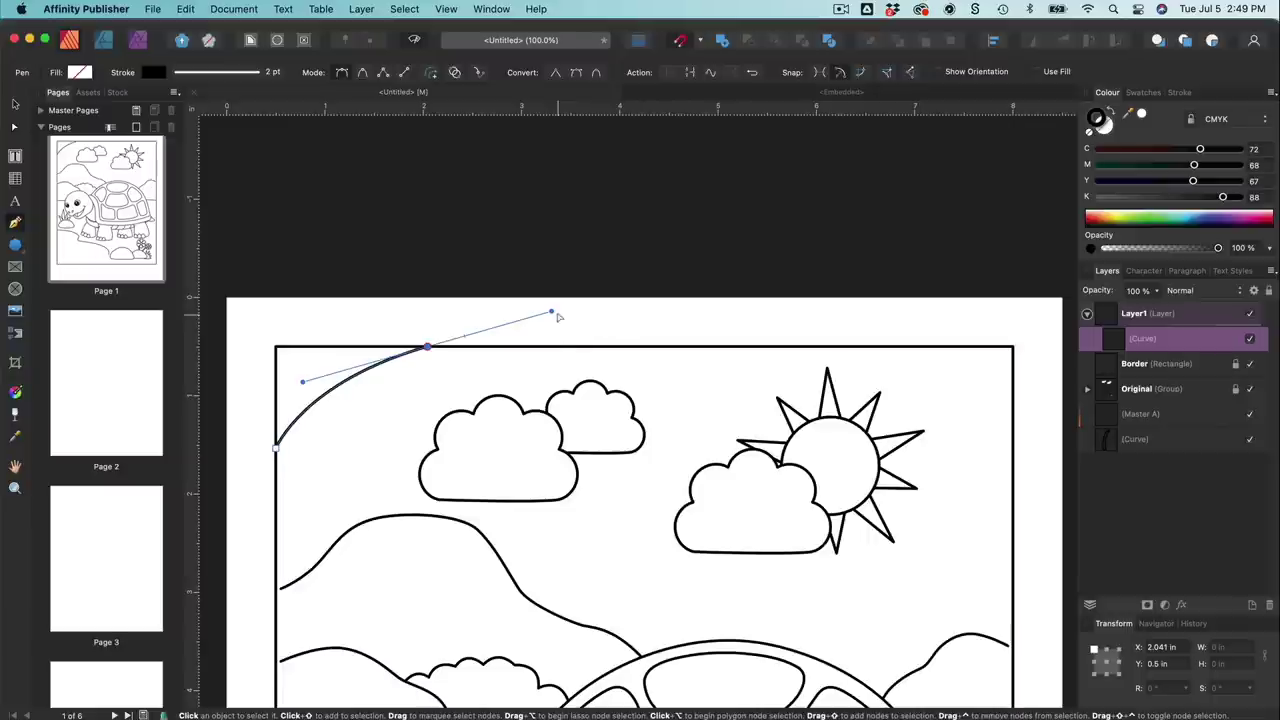
left_click(570, 321, "super")
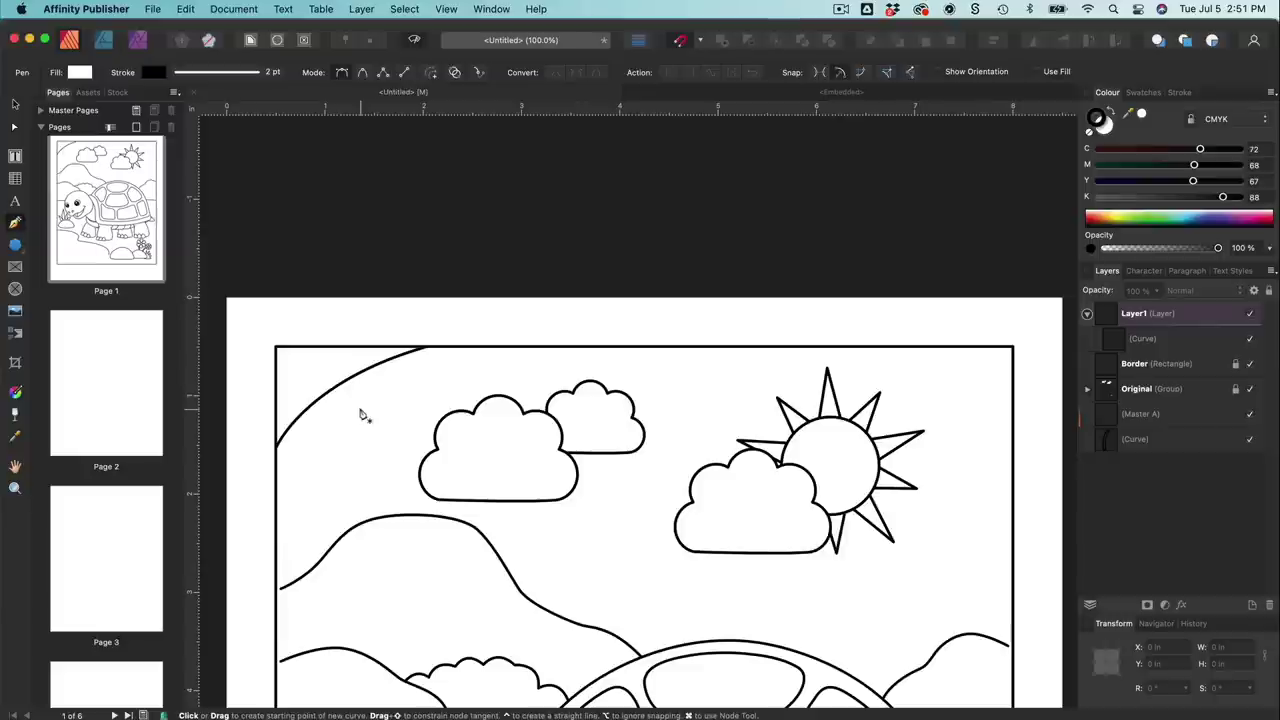
Step: Try a Pen outline of straight segments around the two clouds near the arc, starting on the border's top edge
key("super+plus")
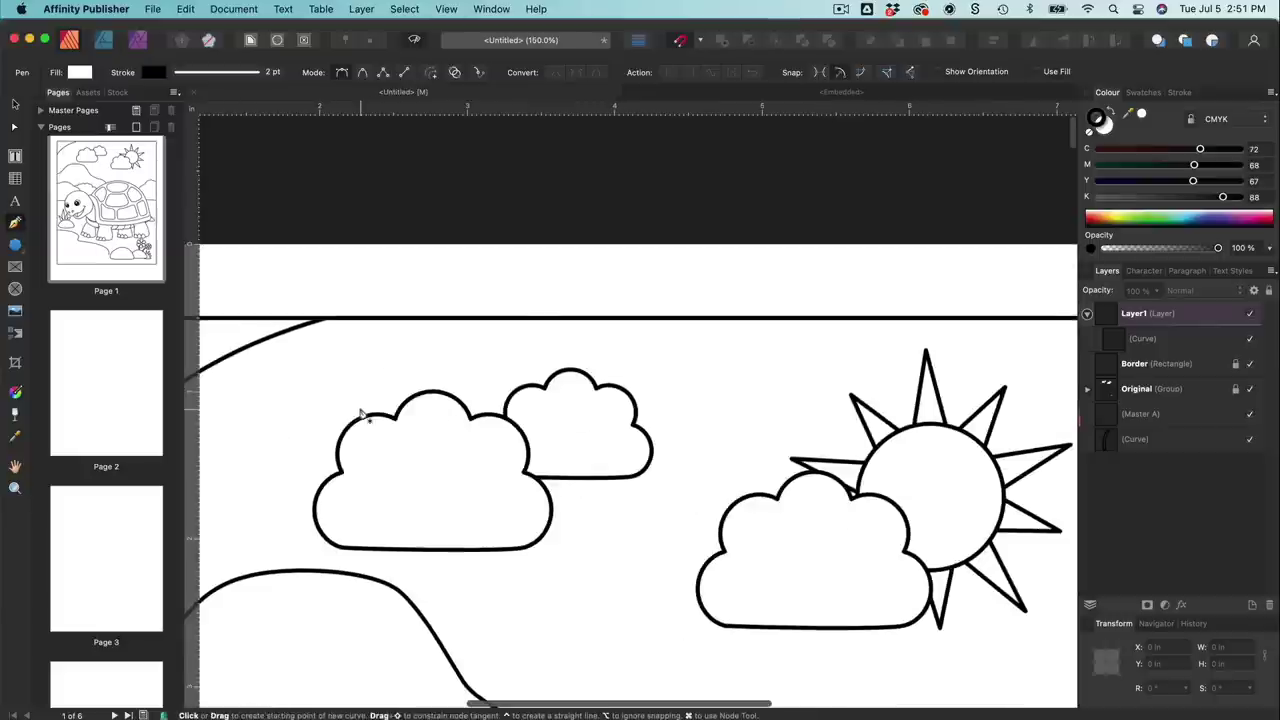
scroll(361, 414, "left", 3)
scroll(363, 416, "left", 1)
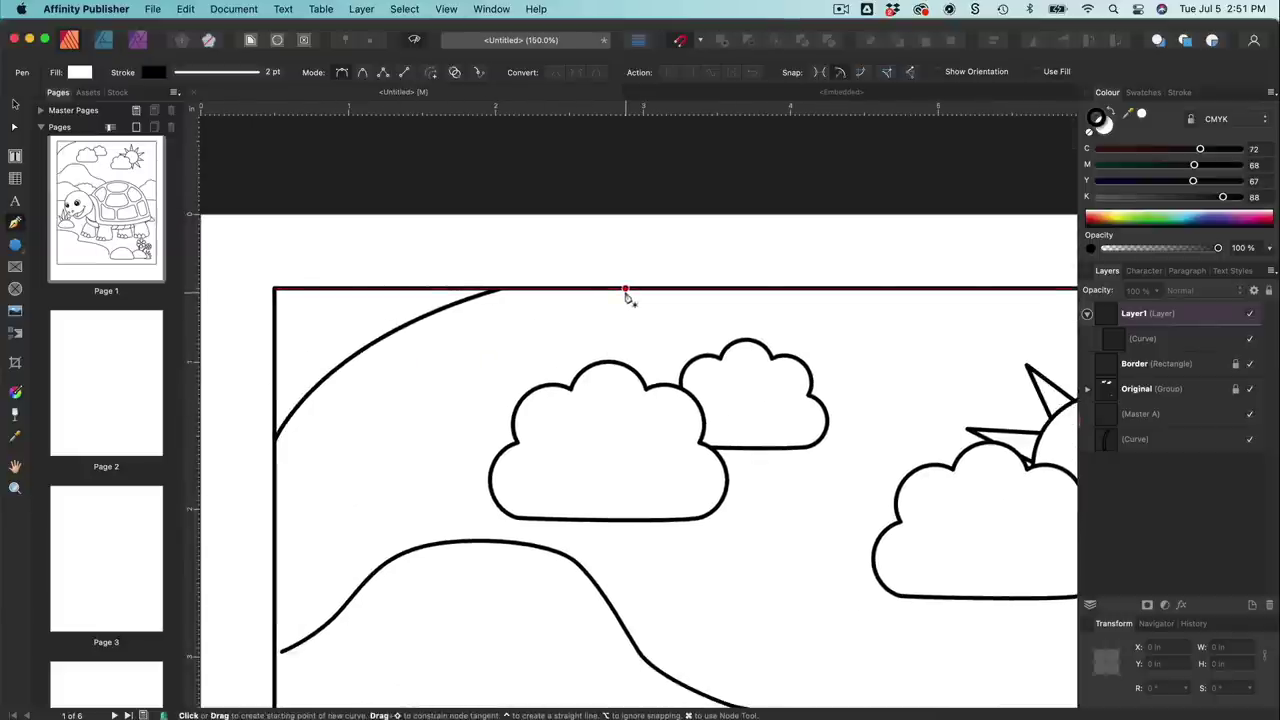
left_click(624, 289)
left_click(568, 386)
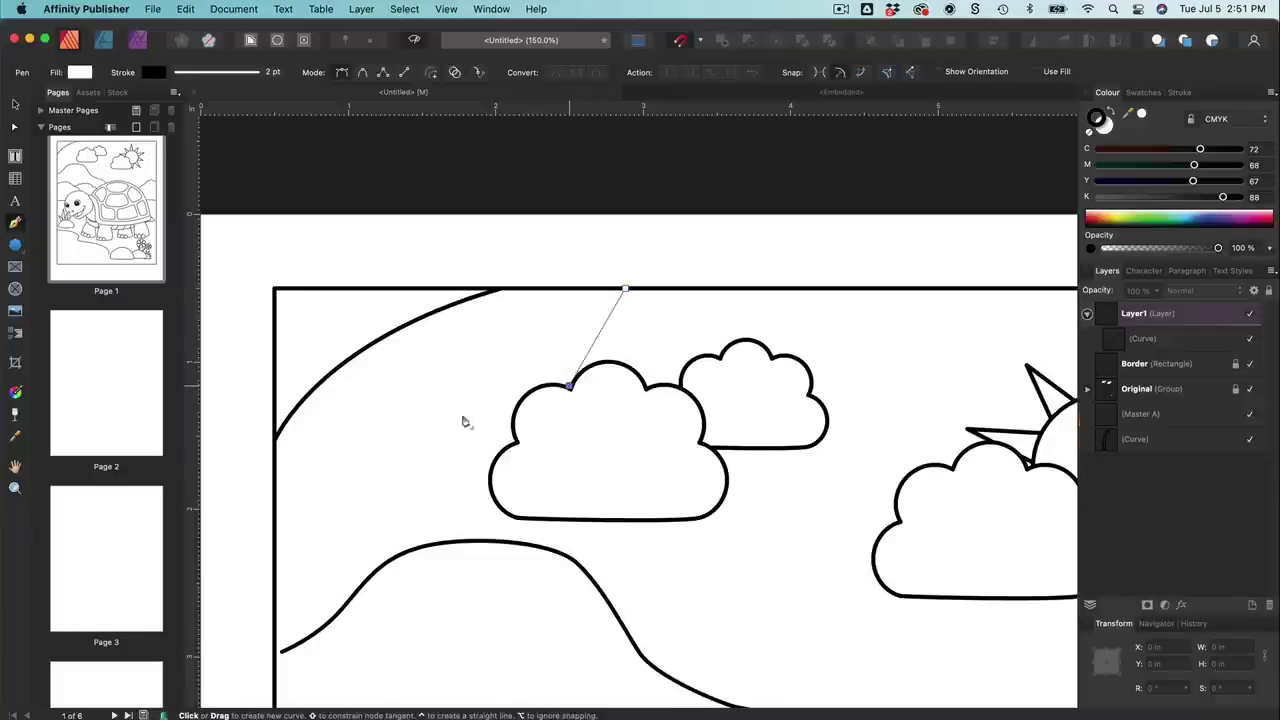
left_click(440, 421)
left_click(388, 513)
left_click(547, 568)
left_click(747, 569)
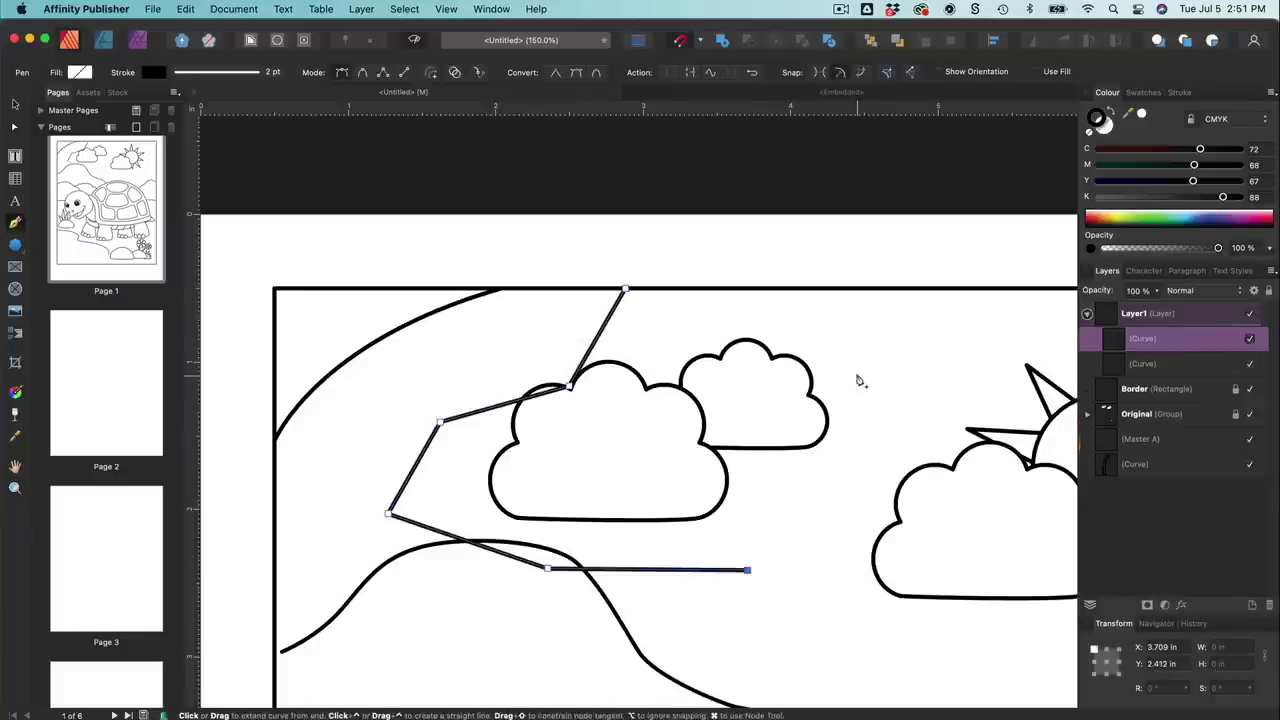
left_click(857, 375)
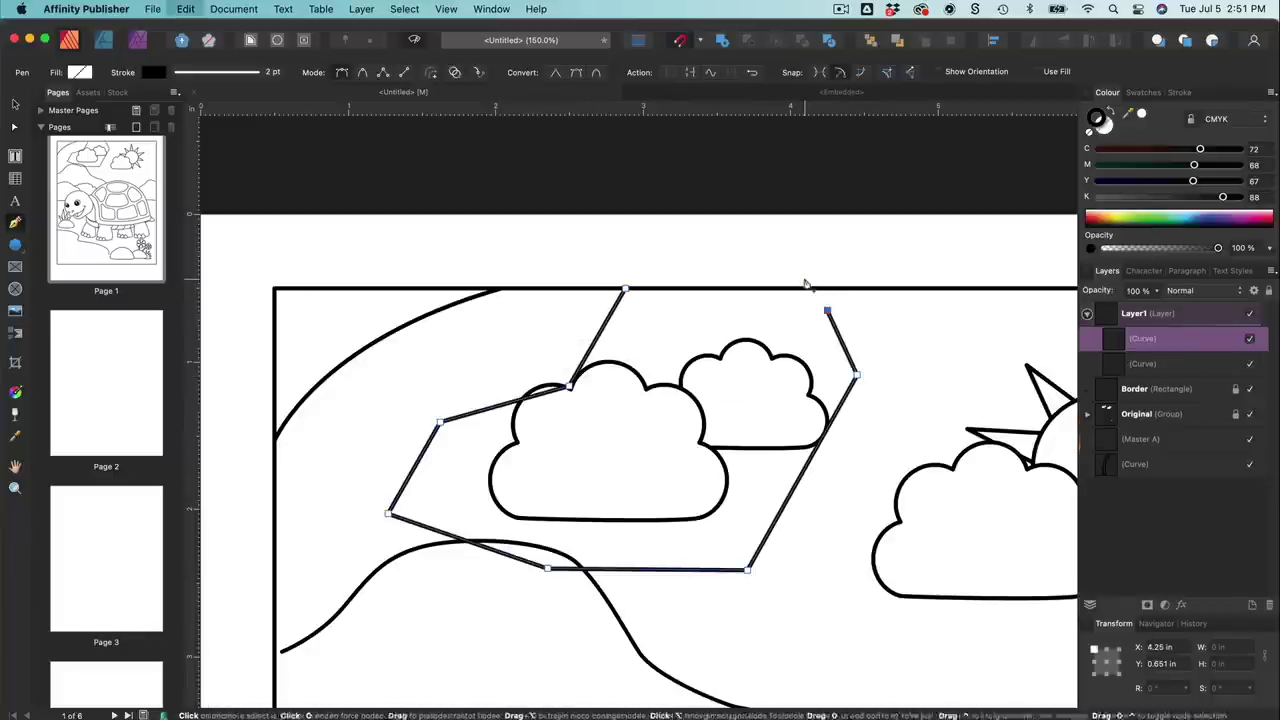
Step: Undo all the straight segments drawn around the two clouds
key("super+z")
key("super+z")
key("super+z")
key("super+z")
key("super+z")
key("super+z")
key("super+z")
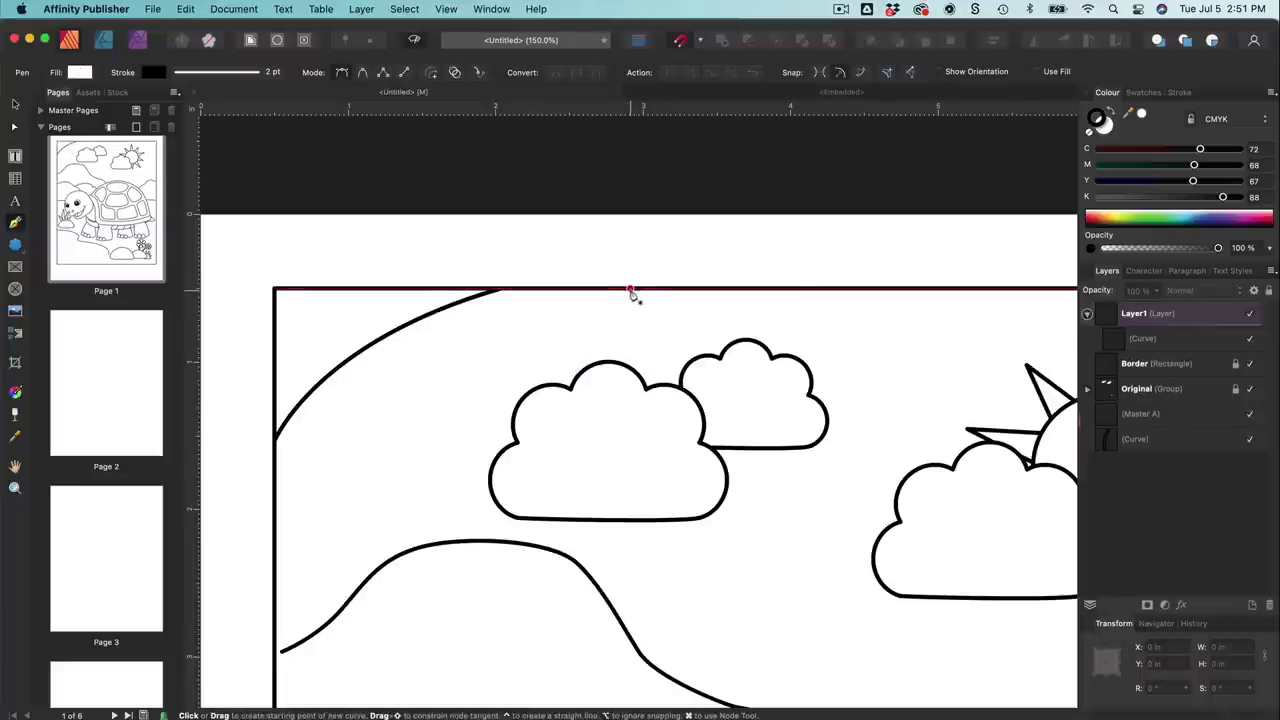
Step: Try drawing a short curve from the border's top edge to the small cloud, and finish it by deselecting
left_click(631, 289)
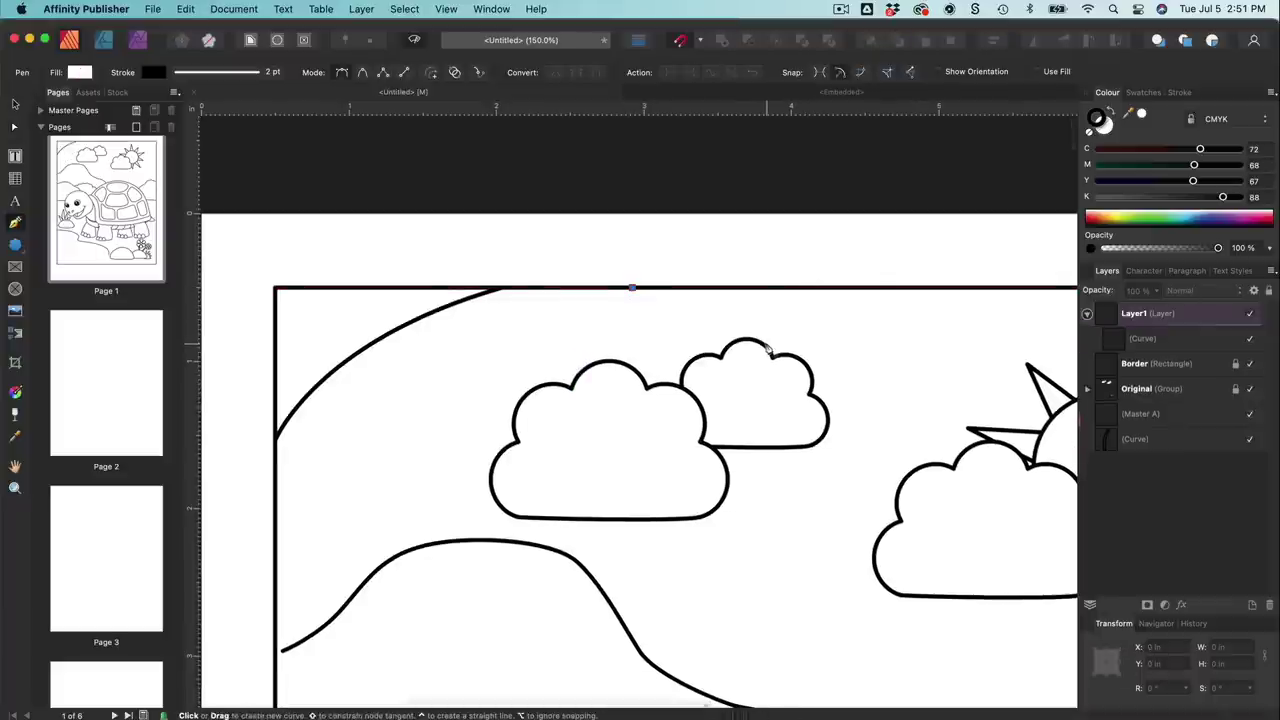
left_click_drag(766, 341, 781, 390)
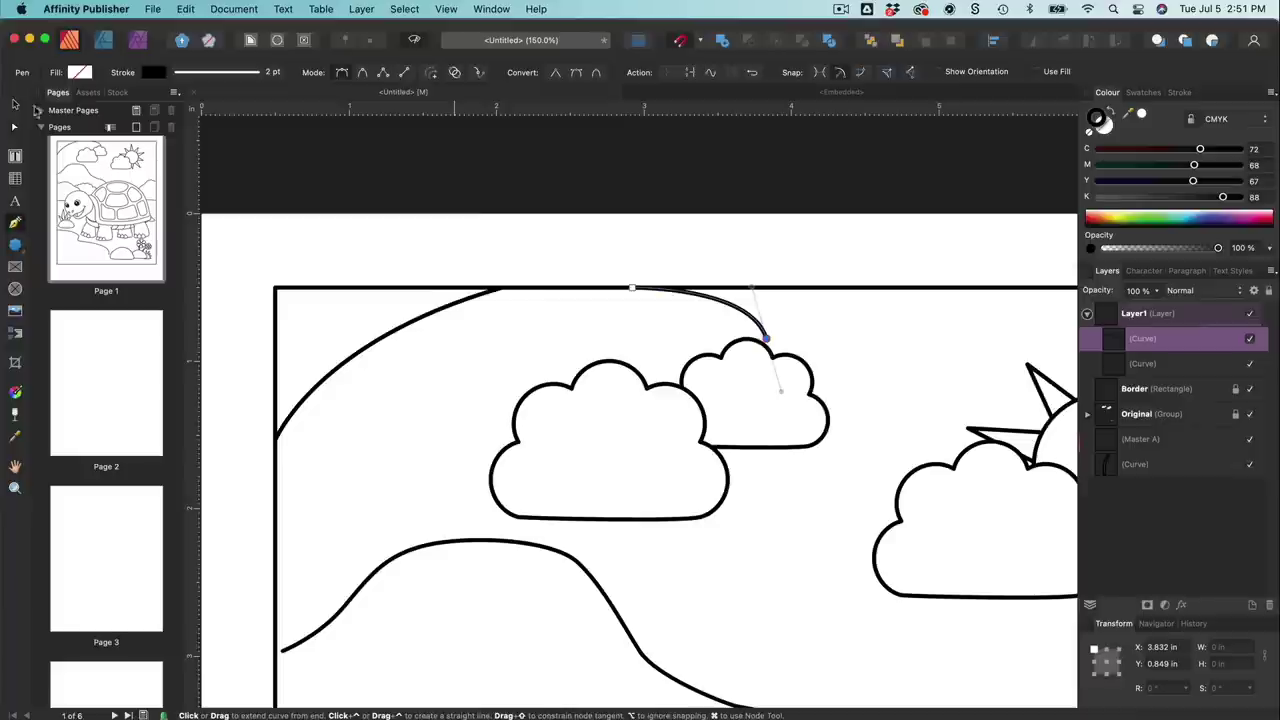
key("v")
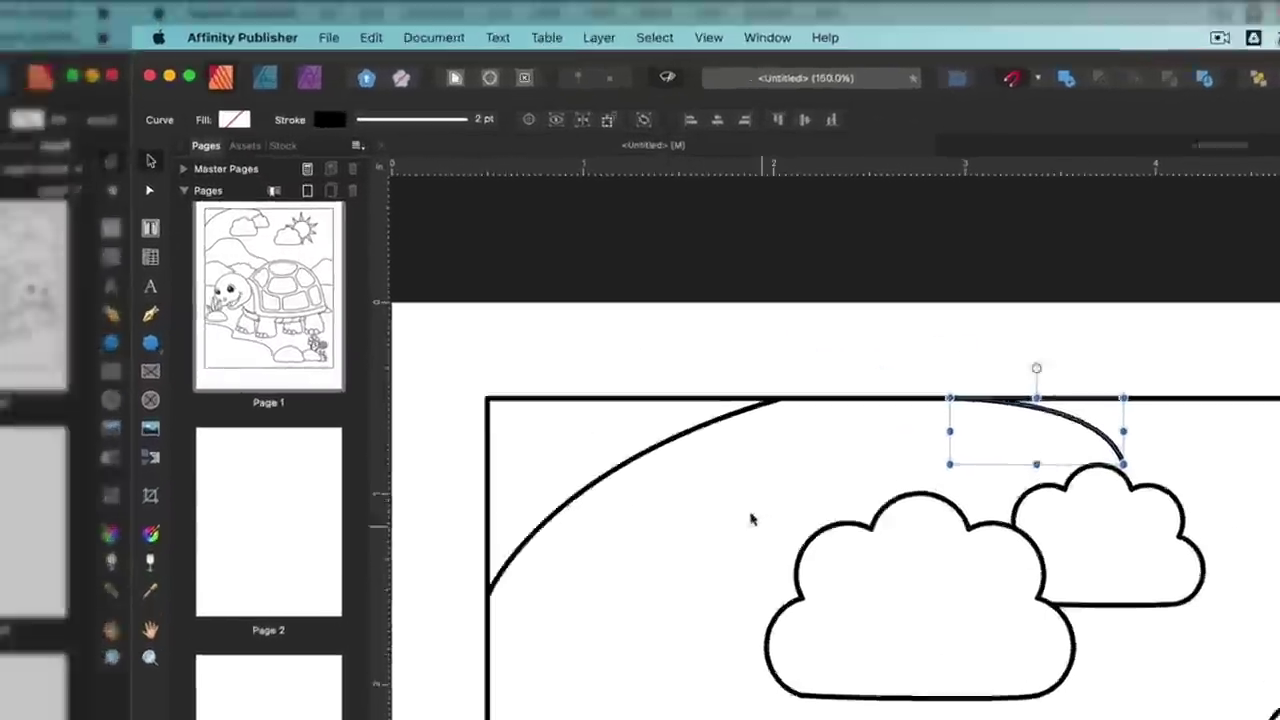
left_click(480, 382)
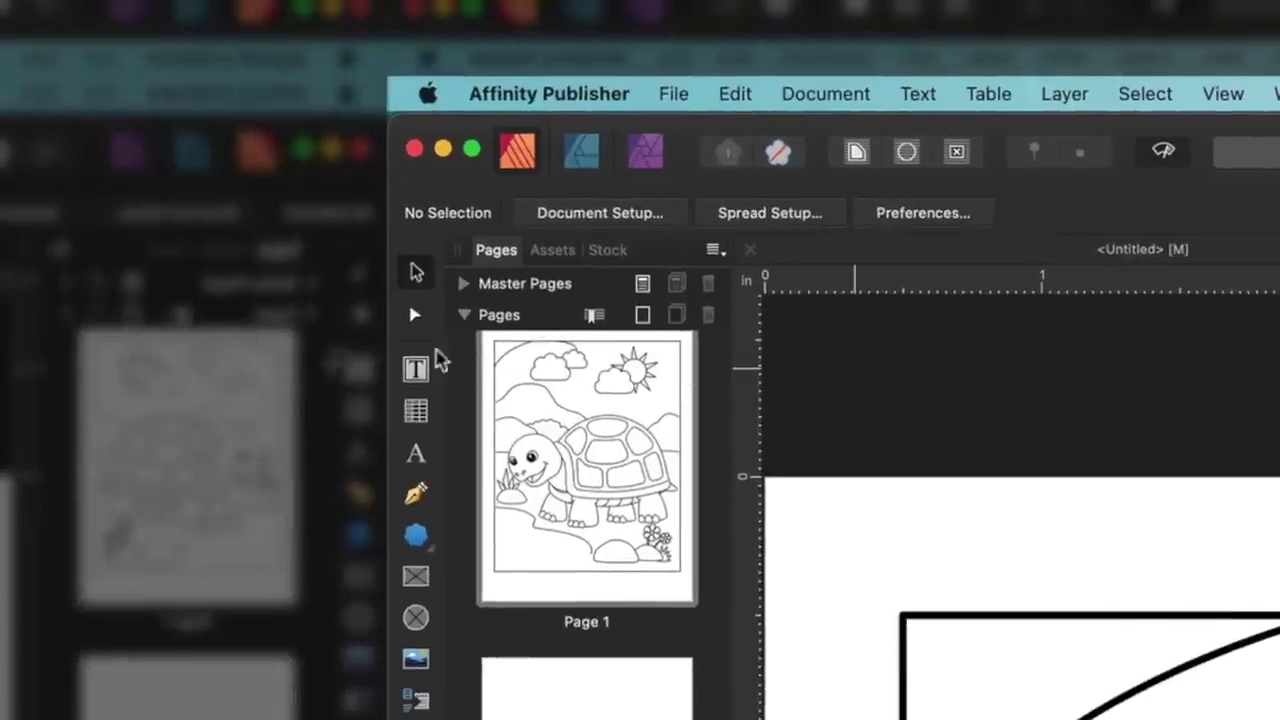
left_click(416, 320)
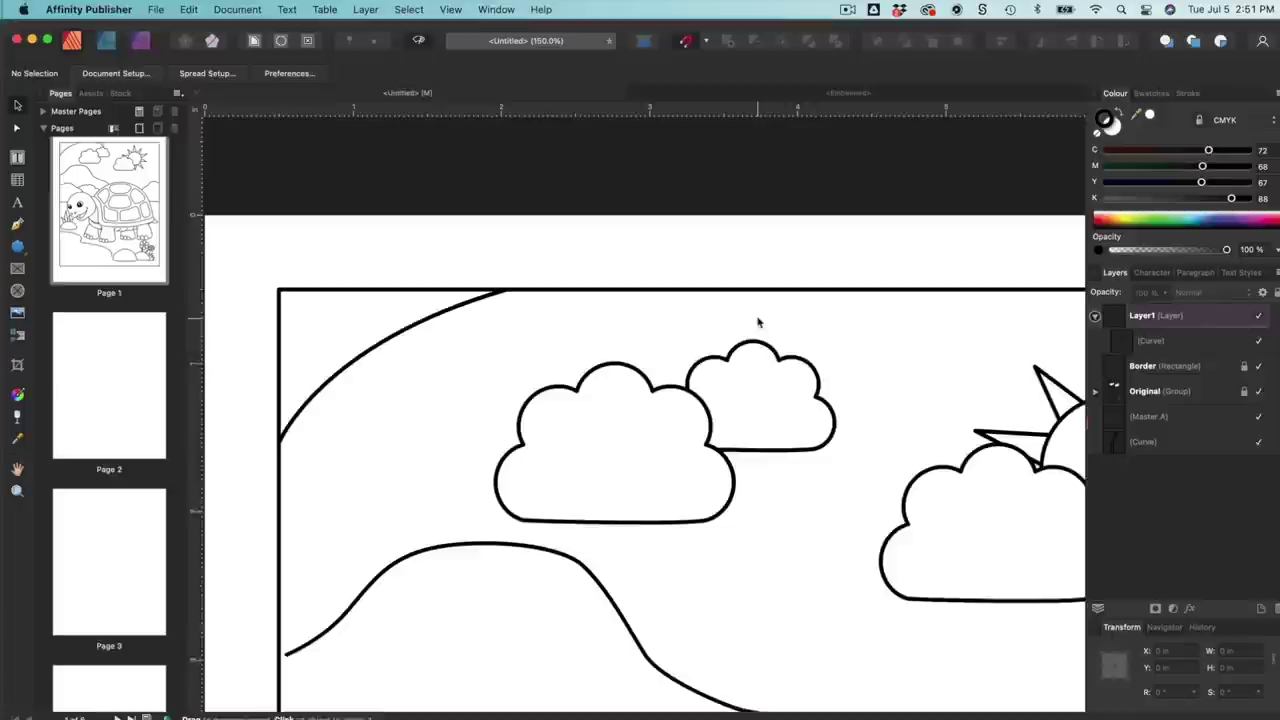
Step: Draw a Pen curve from the base of the small cloud to the base of the cloud beside the sun
key("p")
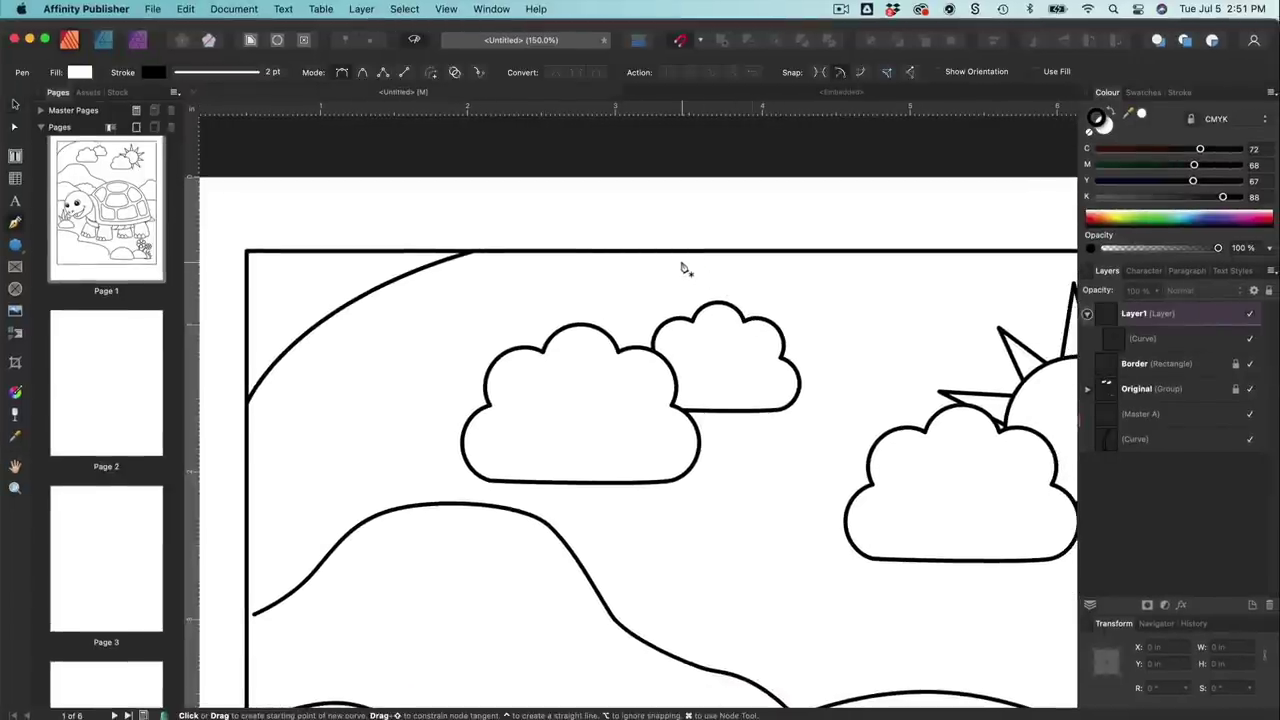
scroll(682, 266, "right", 1)
scroll(682, 266, "down", 2)
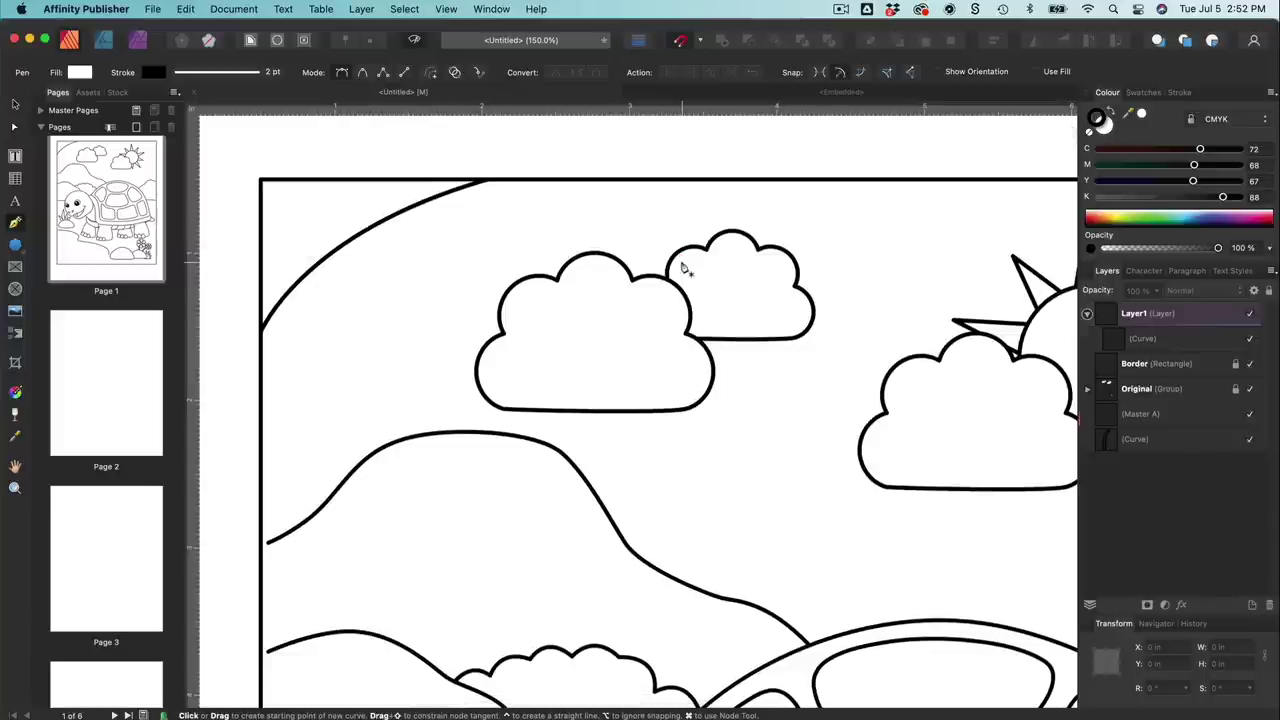
key("super+1")
left_click(574, 333)
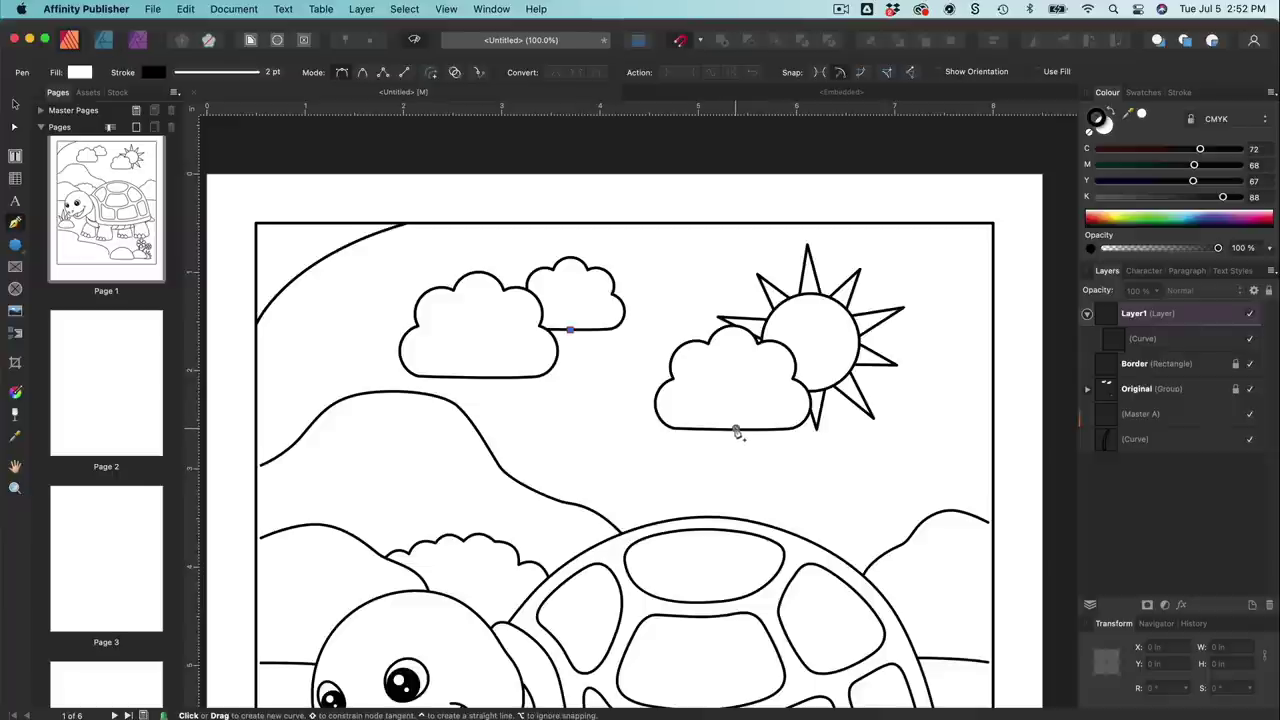
left_click_drag(736, 431, 944, 421)
key("Escape")
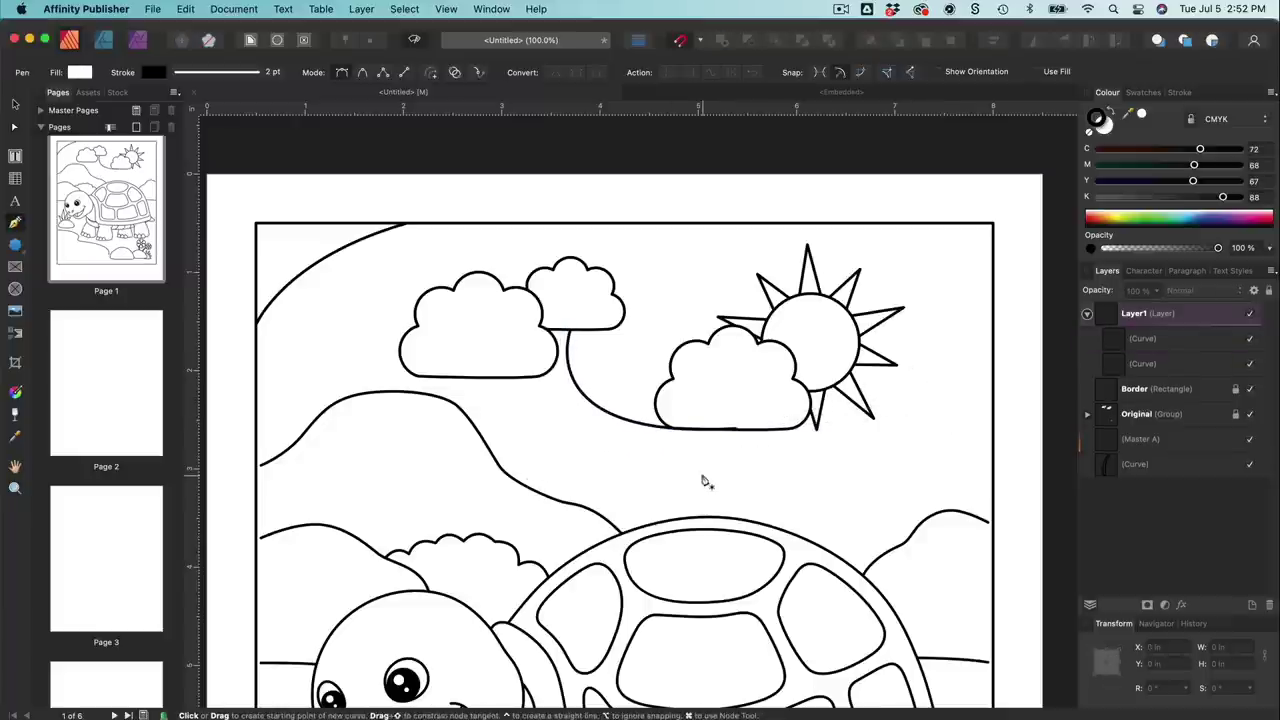
Step: Move the curve's end node to the lower-left corner of the cloud by the sun and shorten its handle to reshape the bend
key("z")
left_click_drag(706, 480, 928, 468)
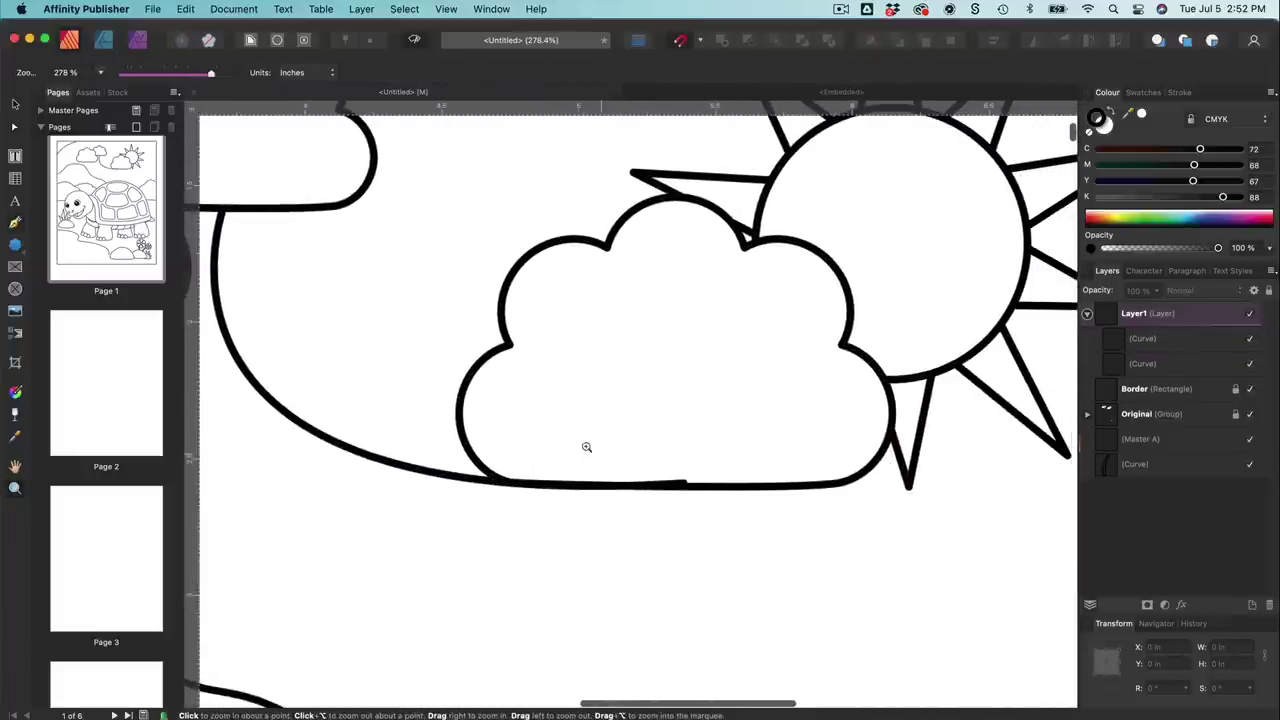
left_click_drag(586, 443, 757, 480)
key("a")
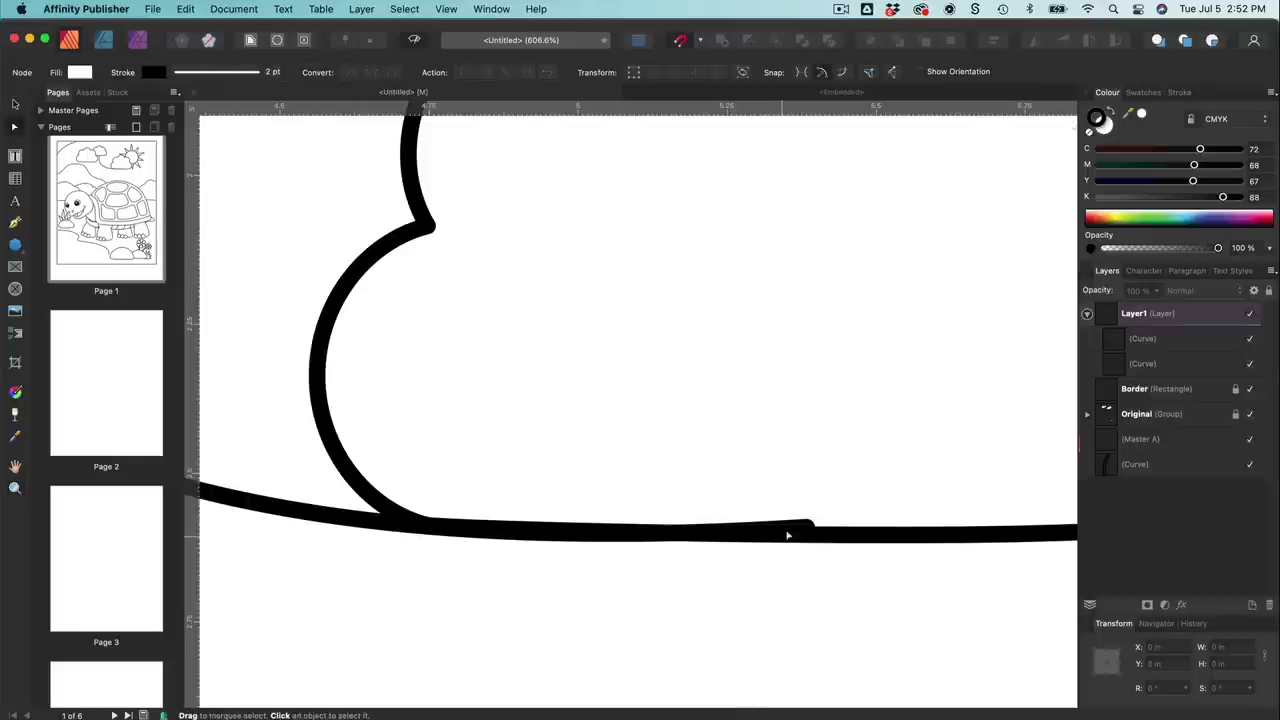
left_click(806, 529)
left_click_drag(806, 529, 424, 527)
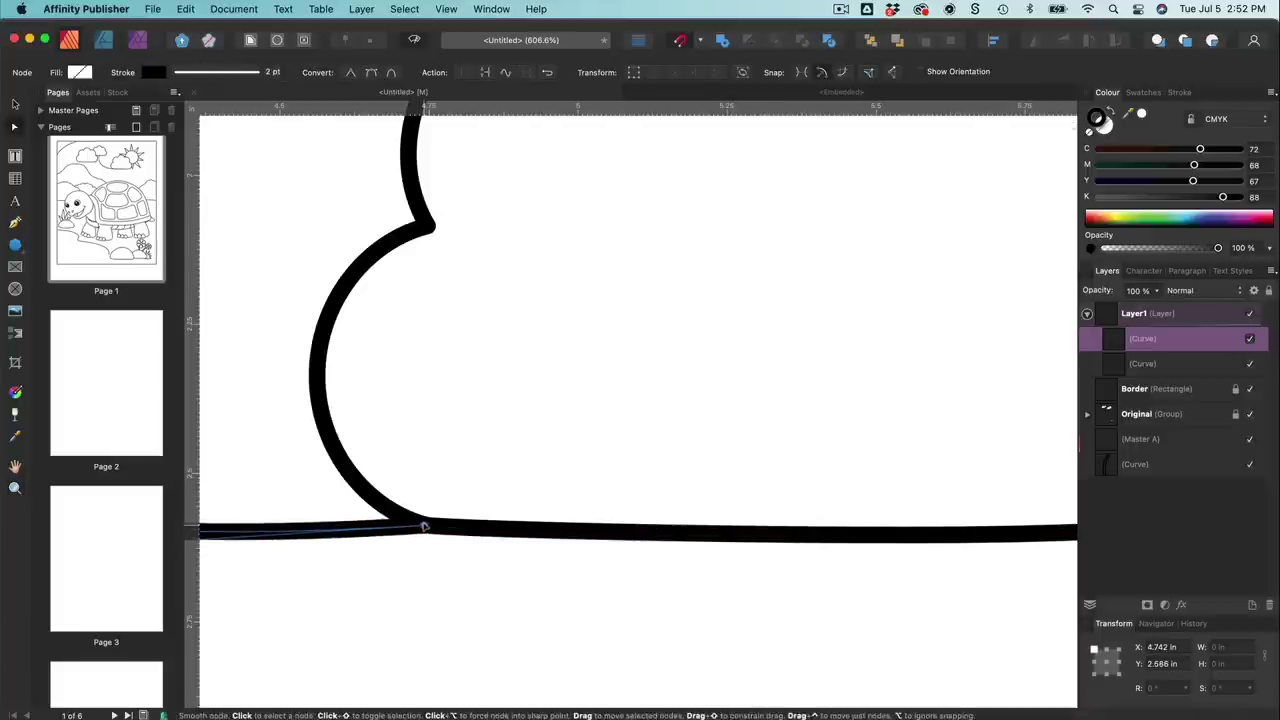
key("super+2")
key("super+minus")
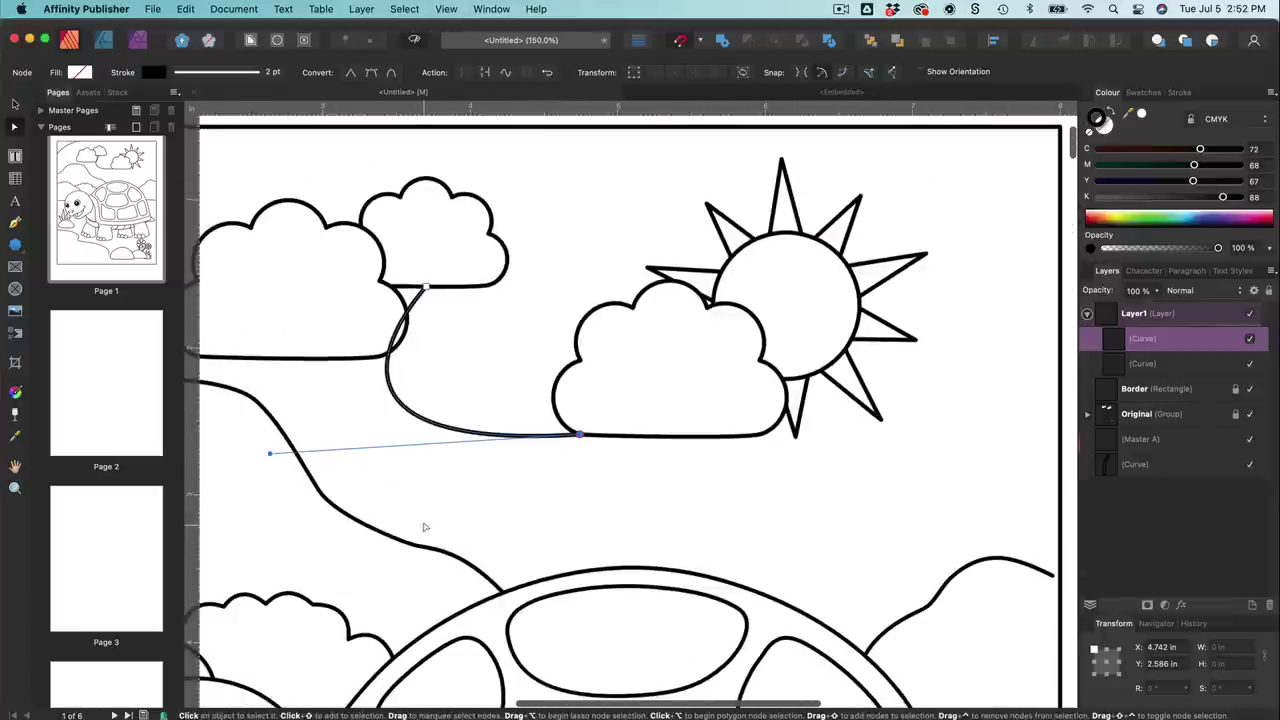
left_click_drag(270, 453, 389, 403)
left_click(406, 457)
Step: Draw a short Pen curve connecting the border's top edge with the top of the small cloud
key("p")
scroll(406, 457, "left", 5)
scroll(406, 457, "up", 2)
mouse_move(778, 262)
left_mouse_down()
mouse_move(801, 297)
mouse_move(820, 270)
left_mouse_up()
key("Escape")
Step: Draw a slightly curved line from the sun's disc, between two rays, up to the border's top edge
scroll(874, 271, "right", 3)
scroll(874, 271, "down", 4)
key("super+minus")
scroll(546, 360, "up", 3)
left_click(809, 259)
left_click_drag(851, 180, 871, 166)
key("Escape")
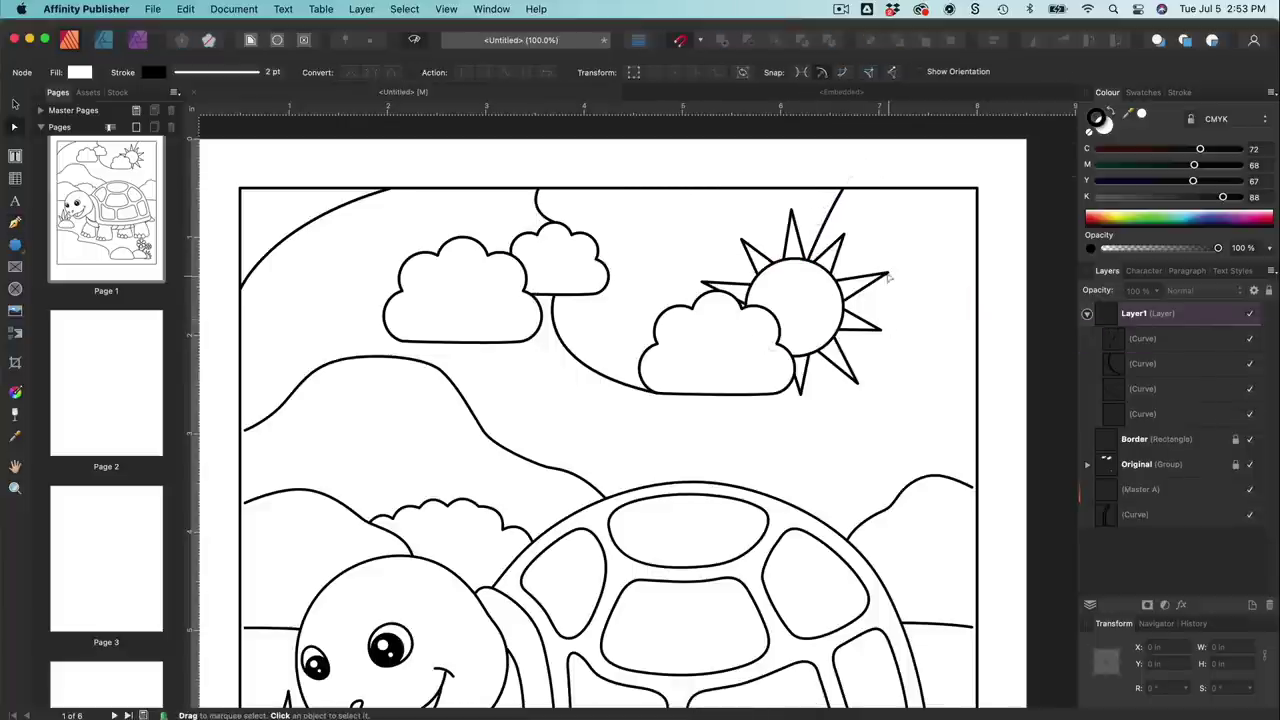
Step: Draw a curve from the border's right edge to the top of the turtle's shell, with its end node on the shell outline
left_click(978, 343)
left_click_drag(760, 490, 1012, 576)
key("Escape")
key("z")
left_click(777, 500, "super")
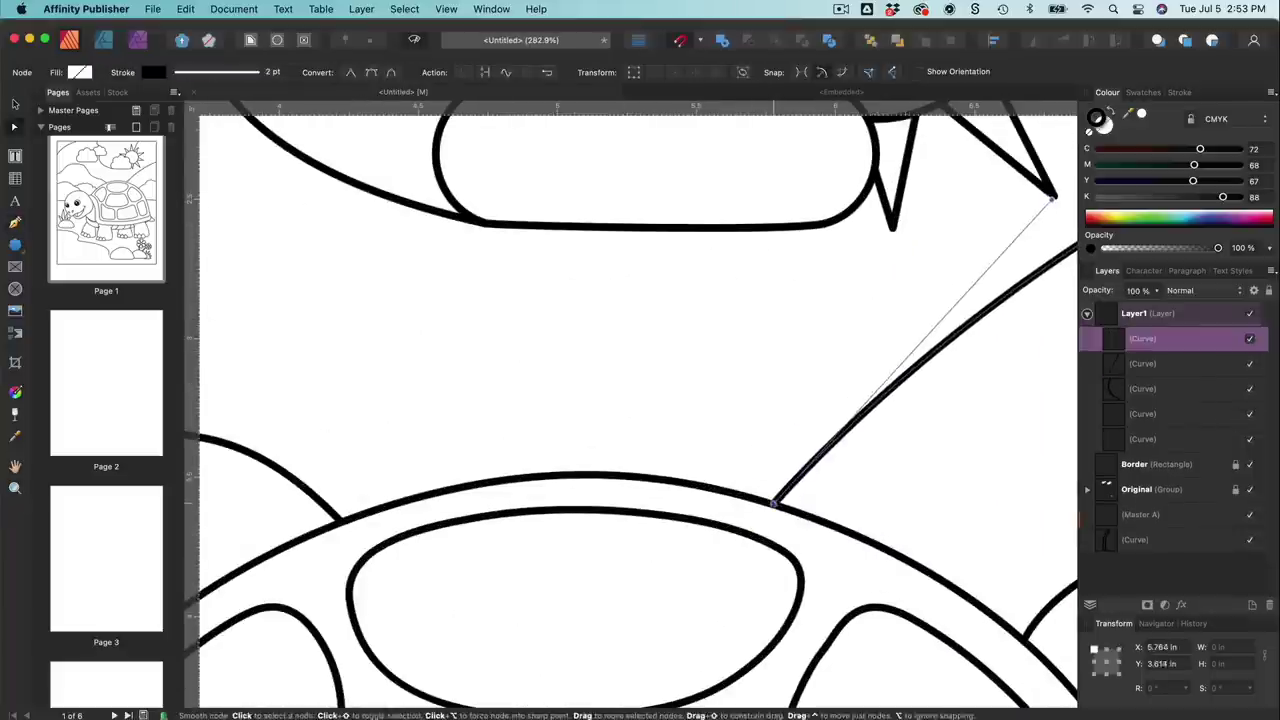
left_click(689, 406, "super")
Step: Draw a hill curve between the slope of the large mountain and the lower hill at the left of the page
key("super+1")
scroll(689, 407, "down", 2)
scroll(689, 407, "left", 2)
key("p")
left_click_drag(350, 325, 412, 246)
left_click(503, 249)
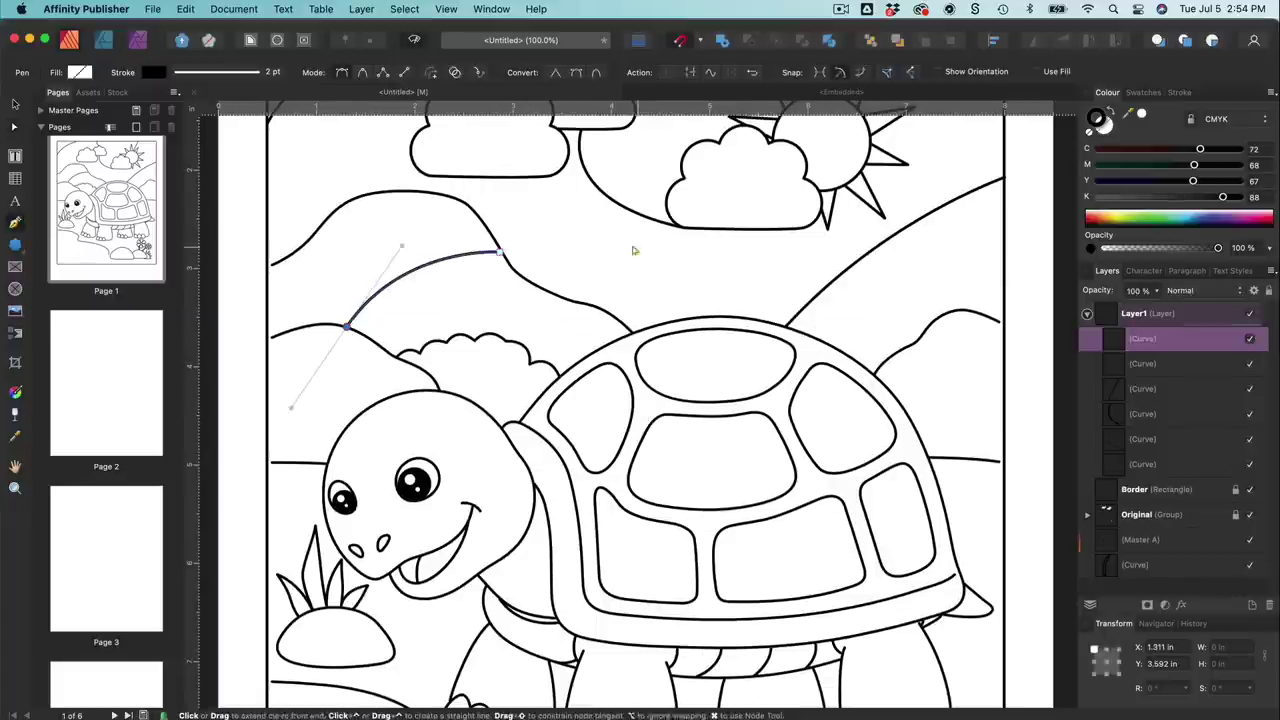
key("Escape")
Step: Draw a straight line from the sun's upper-left ray to the border's top edge
scroll(600, 280, "down", 2)
scroll(600, 280, "left", 1)
scroll(591, 268, "up", 5)
scroll(591, 268, "right", 1)
key("super+equal")
key("super+equal")
key("super+equal")
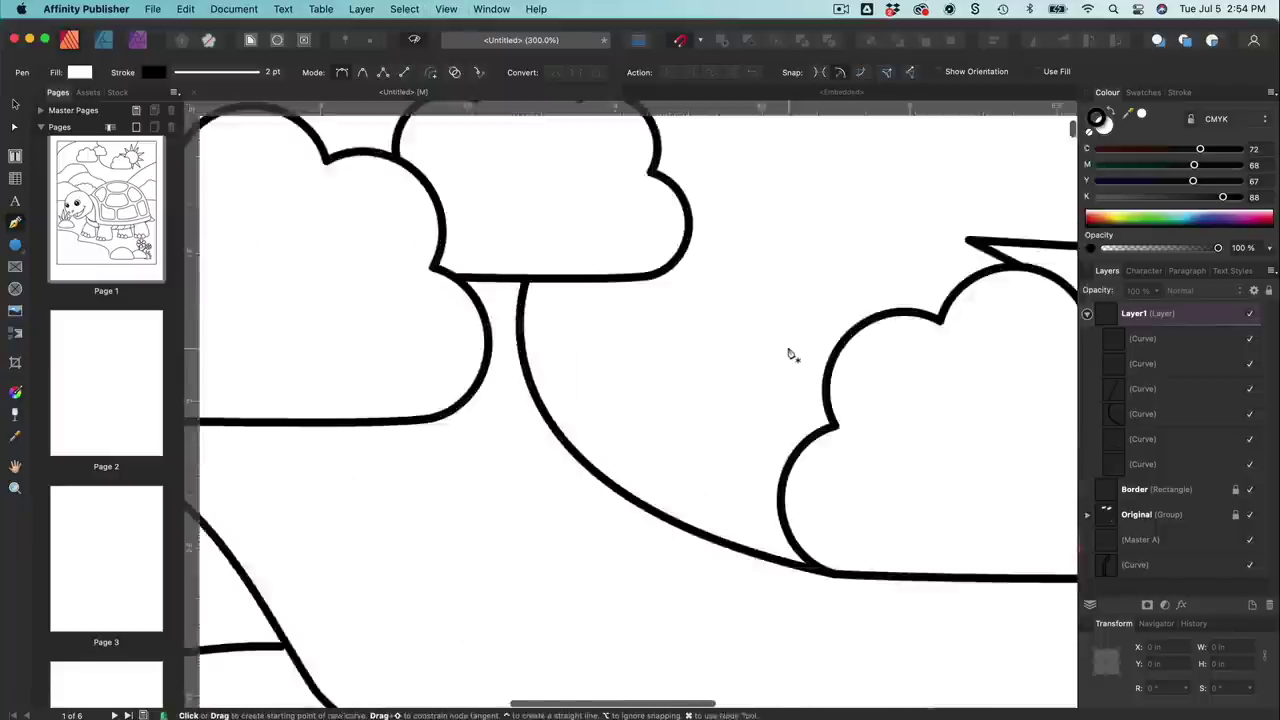
scroll(791, 354, "up", 4)
scroll(791, 354, "right", 5)
left_click(714, 502)
left_click(370, 229)
key("Escape")
Step: Draw a shallow horizon curve behind the shell, from the large mountain's slope to the hill line on the right
key("super+minus")
key("super+minus")
key("super+minus")
key("super+minus")
scroll(374, 200, "down", 4)
scroll(374, 200, "left", 1)
key("a")
key("p")
left_click(501, 361)
left_click_drag(716, 351, 822, 383)
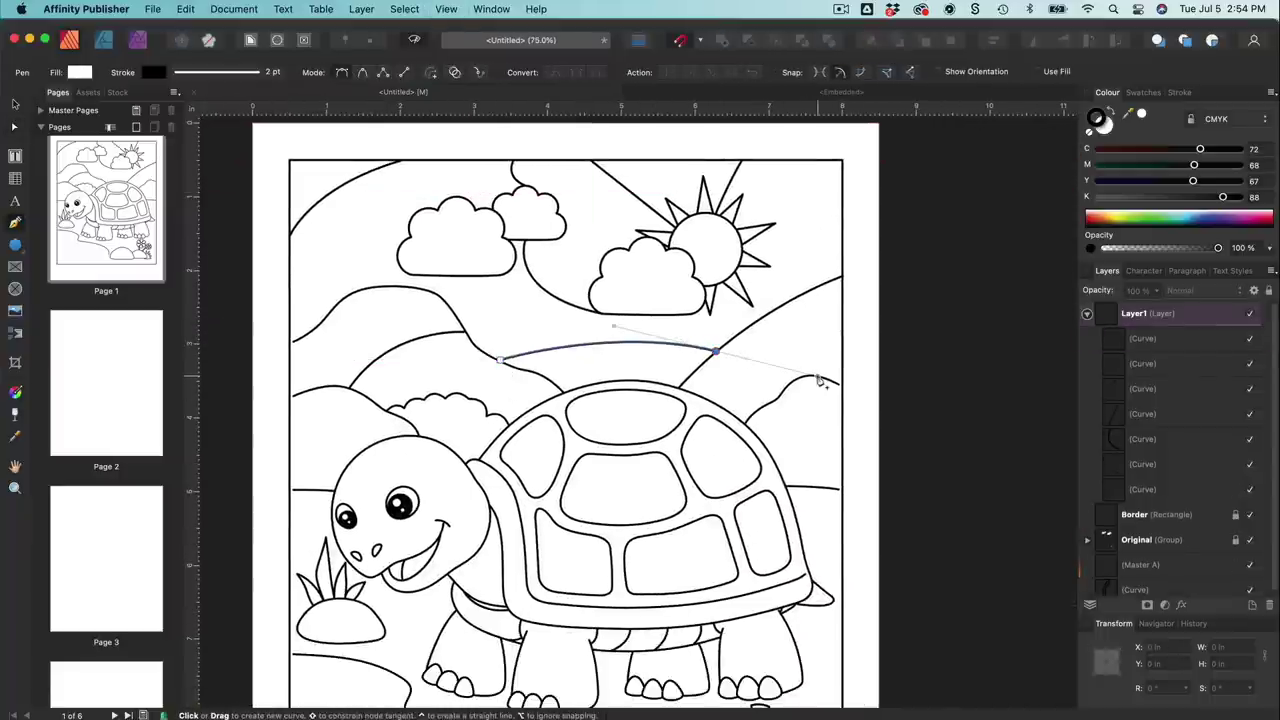
key("Escape")
Step: Draw a curve across the turtle's head from the shell's front edge to the larger eye
scroll(800, 277, "down", 3)
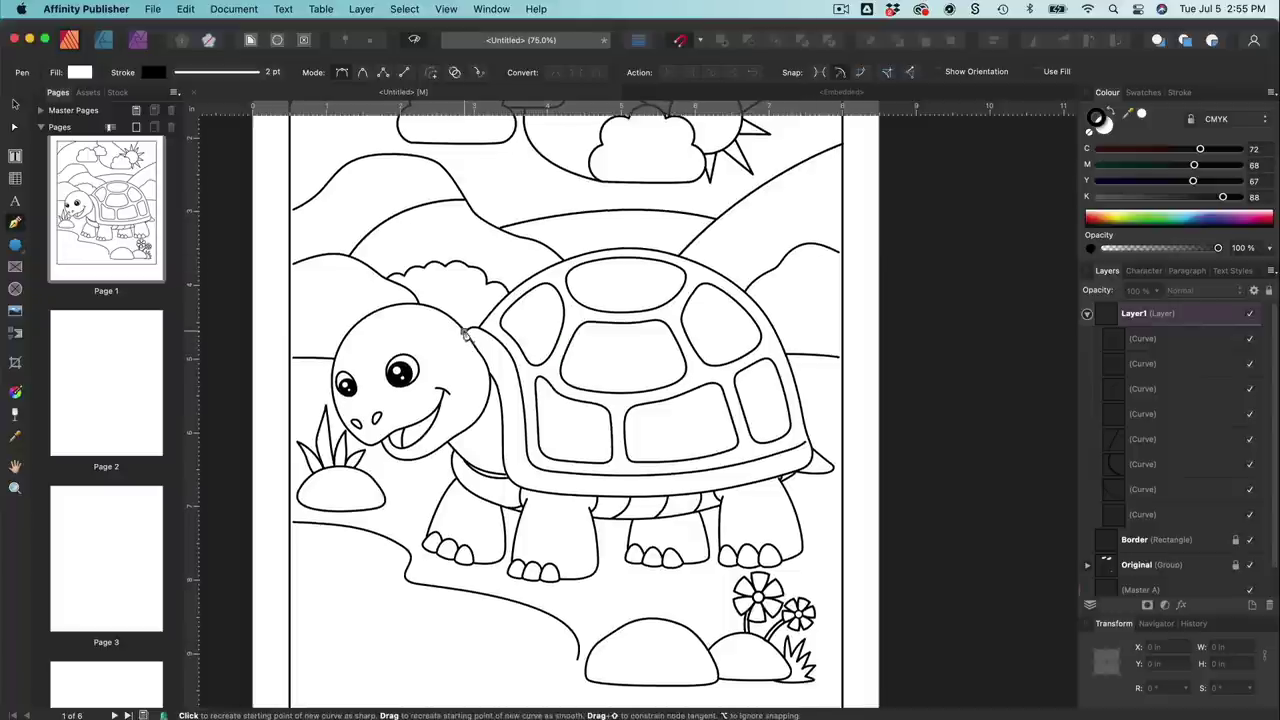
left_click_drag(414, 358, 384, 384)
key("Escape")
Step: Draw two curves from the larger eye, one down over the snout and one across the cheek to the head outline
key("super+plus")
key("super+plus")
scroll(400, 339, "left", 6)
key("a")
key("p")
left_click(597, 348)
mouse_move(550, 511)
left_mouse_down()
mouse_move(577, 520)
mouse_move(608, 635)
left_mouse_up()
left_click(574, 309, "super")
left_click(676, 322)
left_click_drag(844, 428, 876, 560)
key("Escape")
Step: Draw one curved dividing line across each of the turtle's two front legs and the rearmost leg
scroll(874, 531, "down", 5)
scroll(874, 531, "right", 5)
left_click(676, 507)
left_click_drag(840, 398, 803, 526)
key("Escape")
left_click(628, 569)
left_click_drag(479, 411, 376, 369)
key("Escape")
scroll(720, 517, "right", 5)
left_click(720, 494)
left_click_drag(934, 491, 1040, 590)
Step: Extend the ground path with a curve from its open end down to the border's bottom edge
scroll(1040, 590, "up", 3)
key("super+minus")
key("super+minus")
key("super+plus")
key("super+plus")
key("super+plus")
scroll(997, 473, "down", 5)
scroll(997, 473, "left", 5)
left_click(729, 437)
key("super+z")
key("Escape")
left_click(728, 437)
left_click_drag(644, 578, 616, 612)
key("Escape")
Step: Draw a rounded curve from the ground path's bend down to the border's bottom edge, enclosing a large foreground area
key("super+minus")
left_click(640, 334)
mouse_move(456, 491)
left_mouse_down()
mouse_move(463, 551)
mouse_move(512, 588)
left_mouse_up()
key("Escape")
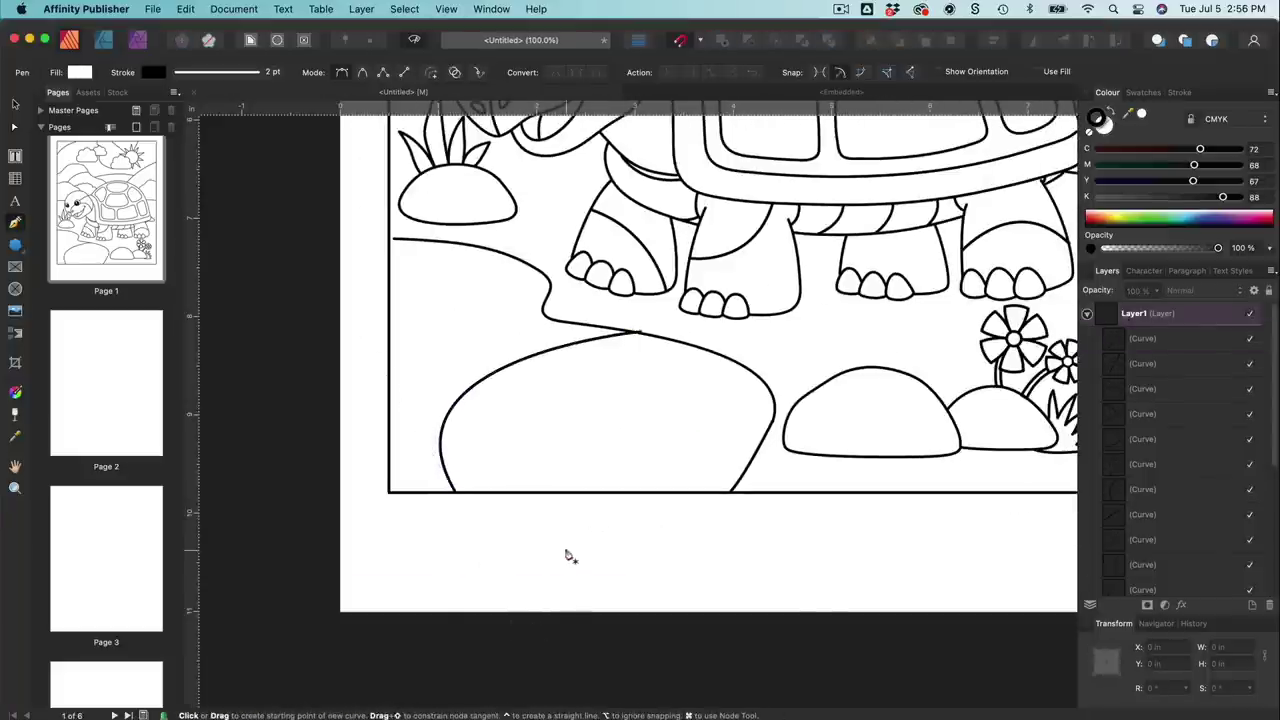
left_click_drag(627, 330, 682, 348)
key("a")
scroll(683, 352, "down", 6)
key("p")
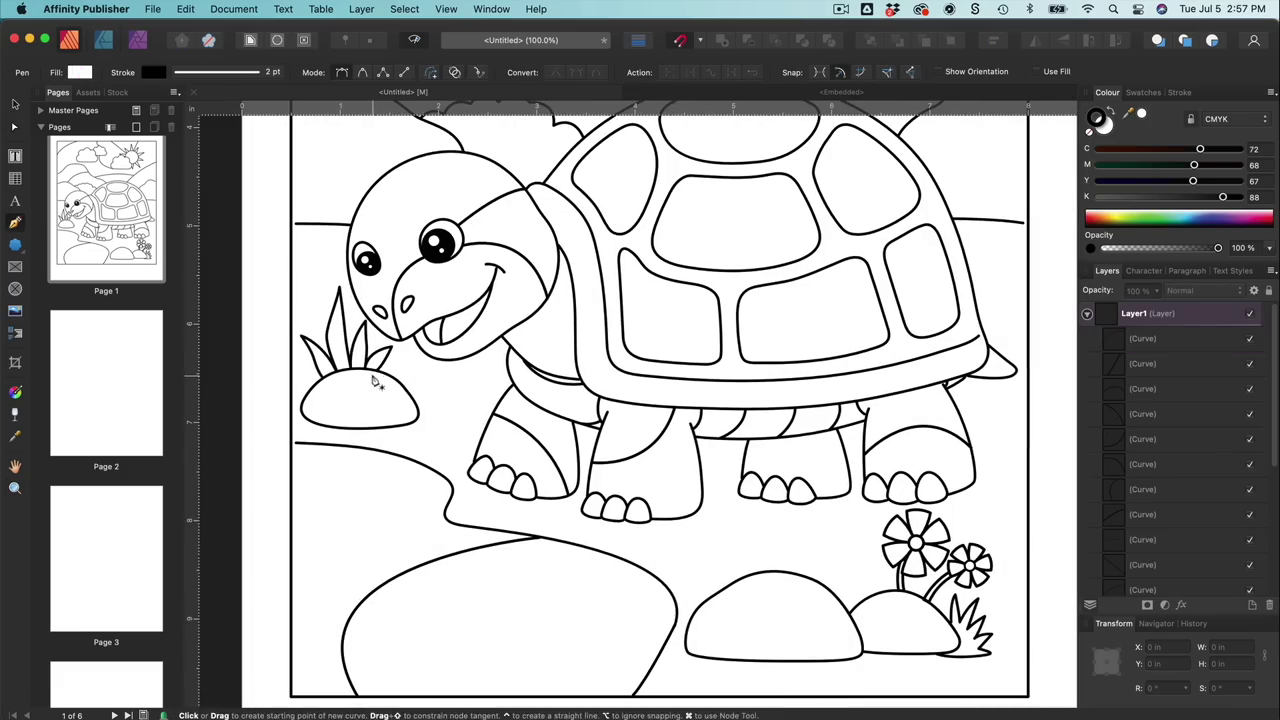
Step: Draw a dividing curve across the large rounded foreground area, from its upper left edge down to its right edge
key("Escape")
left_click_drag(739, 579, 723, 602)
scroll(795, 562, "down", 3)
left_click(796, 560)
key("Escape")
scroll(857, 618, "up", 3)
scroll(857, 618, "down", 3)
scroll(857, 618, "up", 10)
key("super+minus")
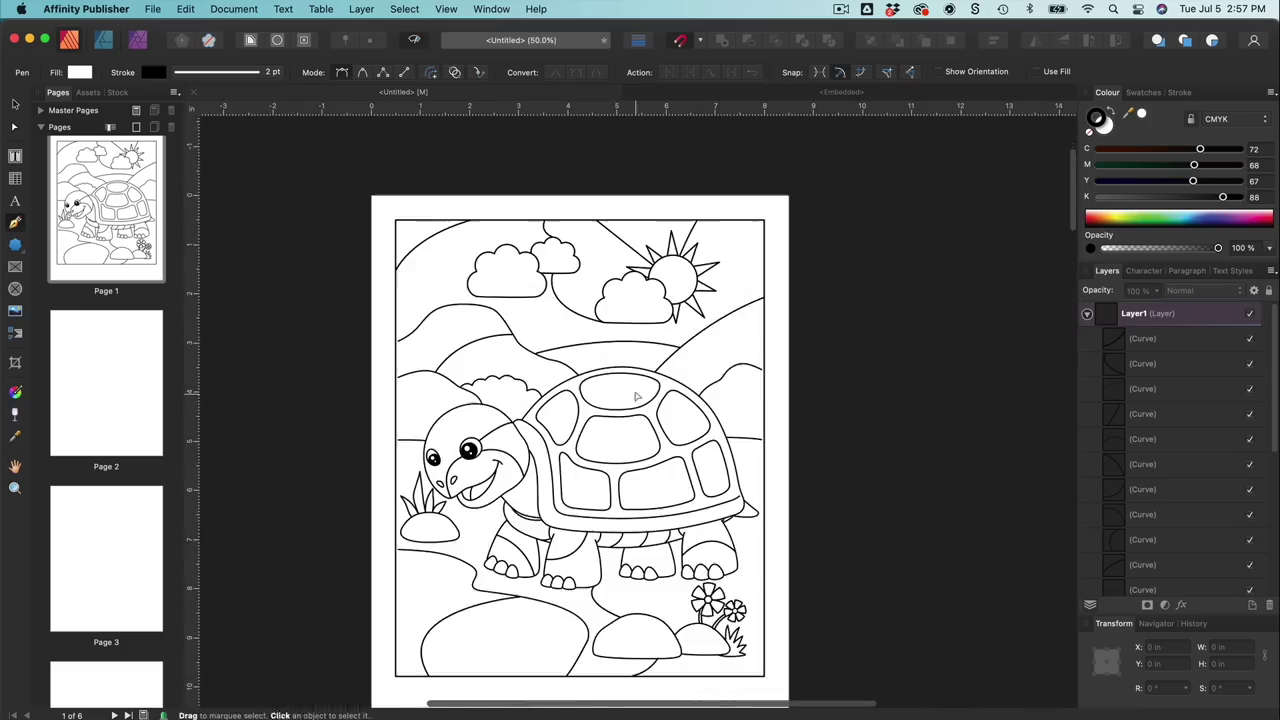
key("p")
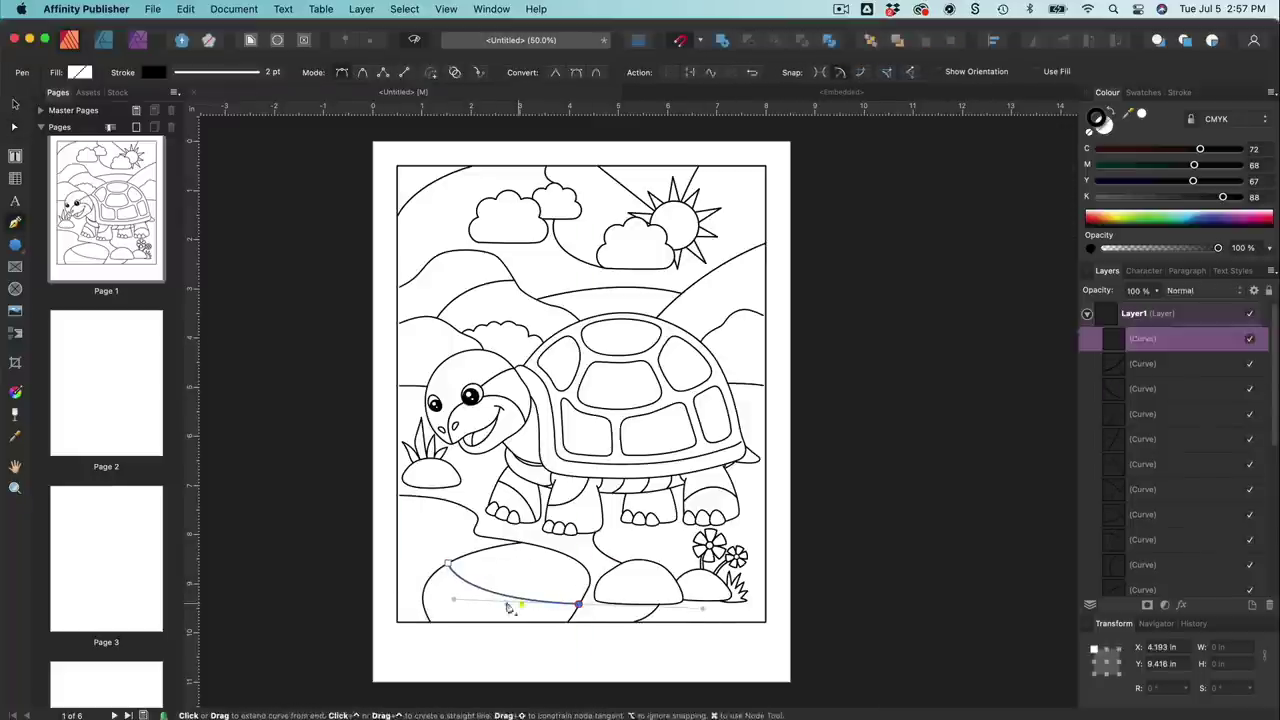
scroll(957, 214, "up", 2)
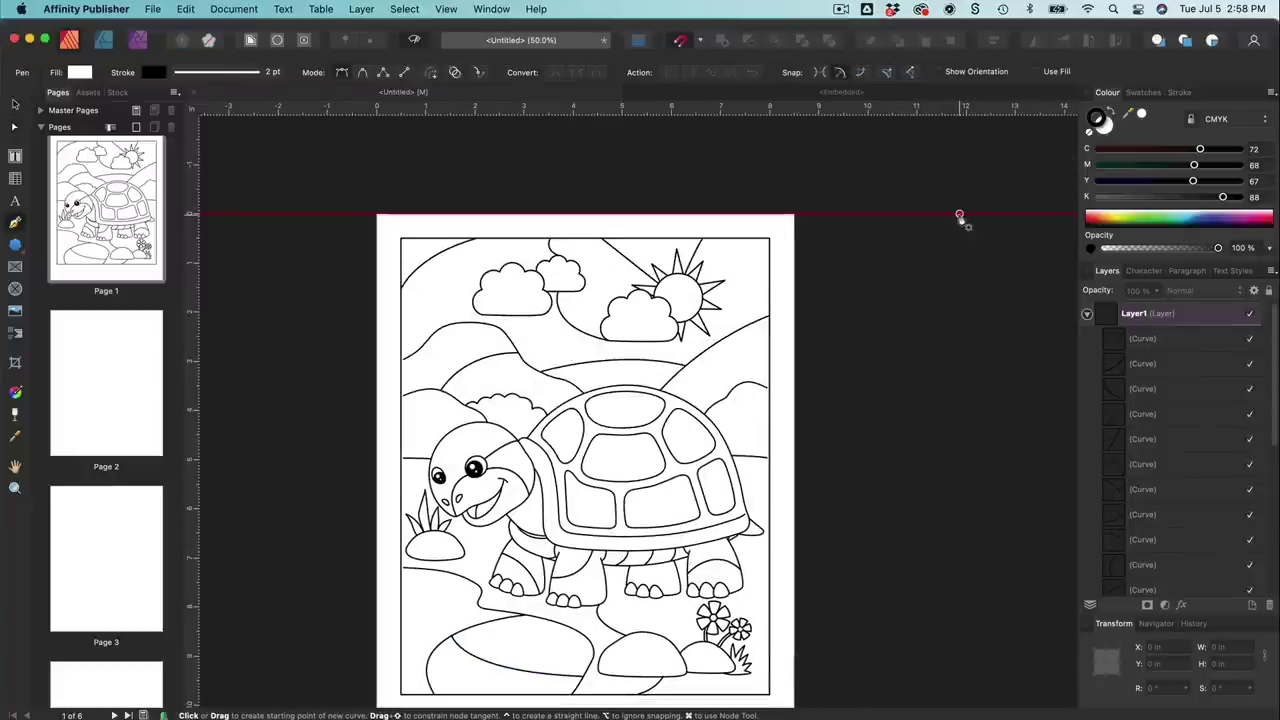
scroll(960, 218, "down", 2)
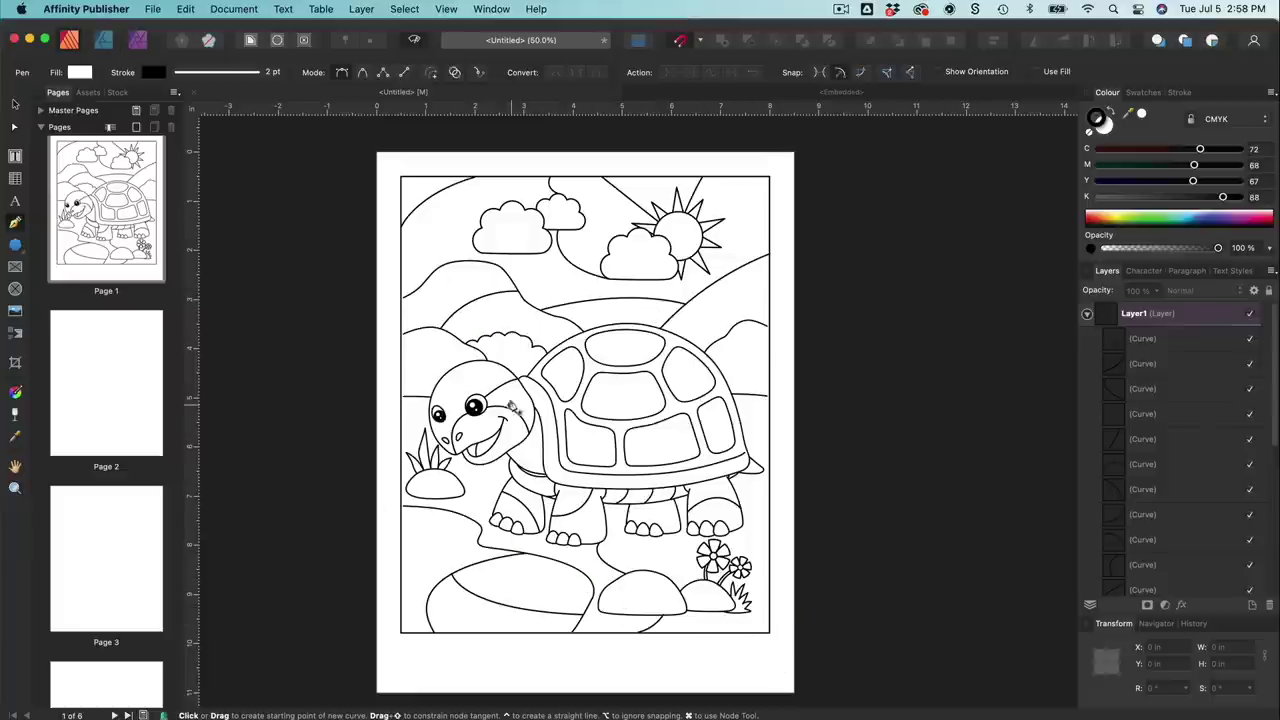
Step: Draw a diagonal curve across the turtle shell's centre plate, from its upper left corner to its lower right edge
left_click(672, 553)
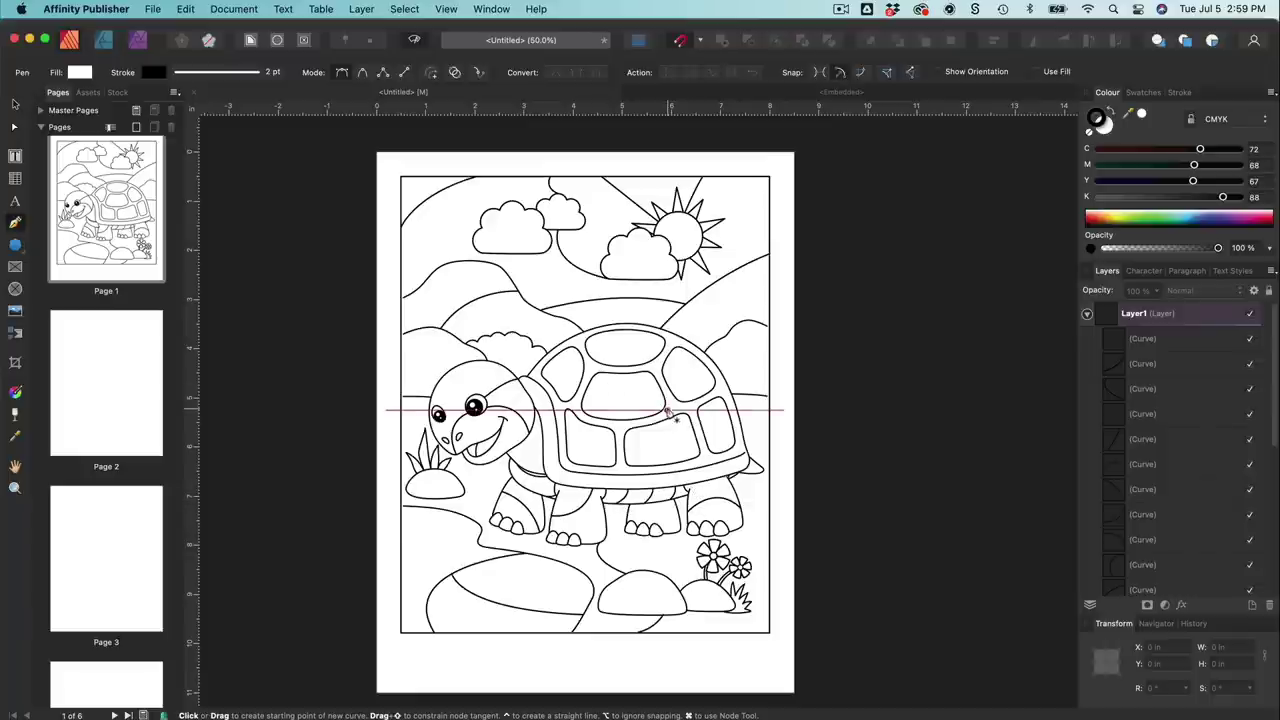
key("super+1")
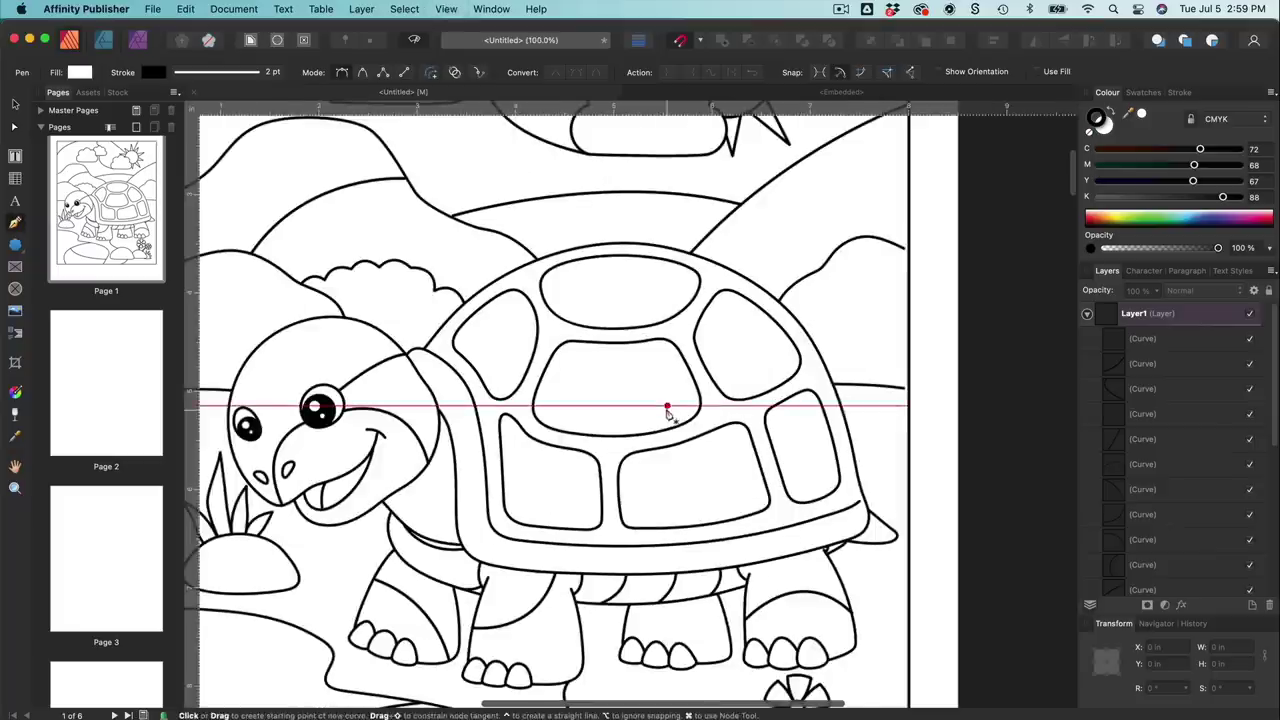
left_click(563, 344)
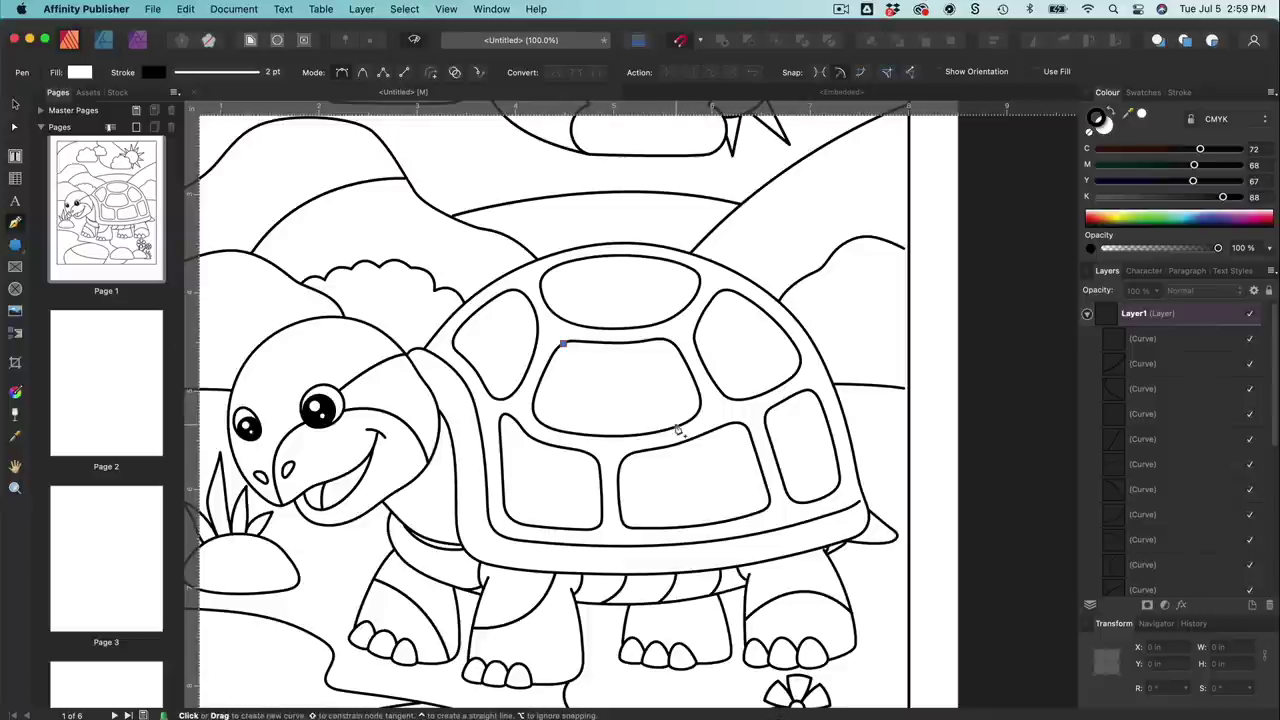
left_click_drag(676, 428, 761, 444)
key("a")
left_click(646, 377)
key("super+space")
left_click_drag(668, 426, 709, 427)
left_click(738, 437)
key("p")
key("super+1")
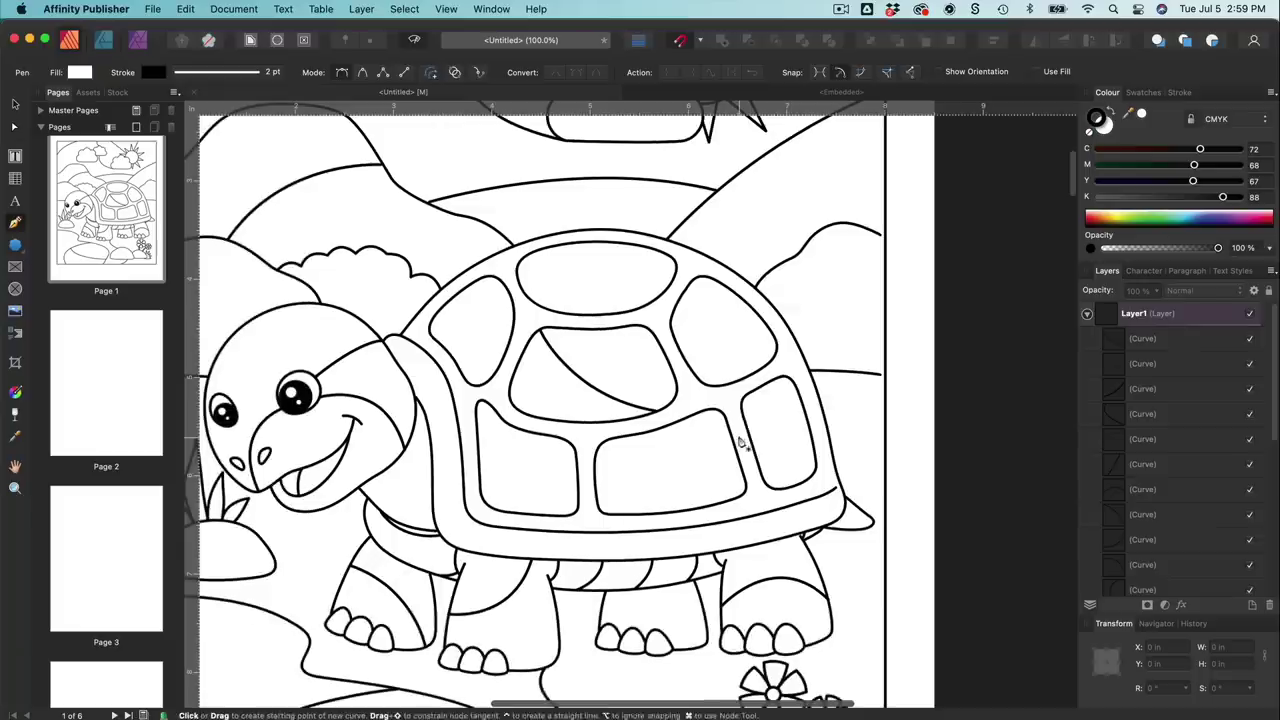
Step: Draw a short curve linking the shell's upper right plate to the large lower plate, and a curve across that lower plate
left_click(718, 387)
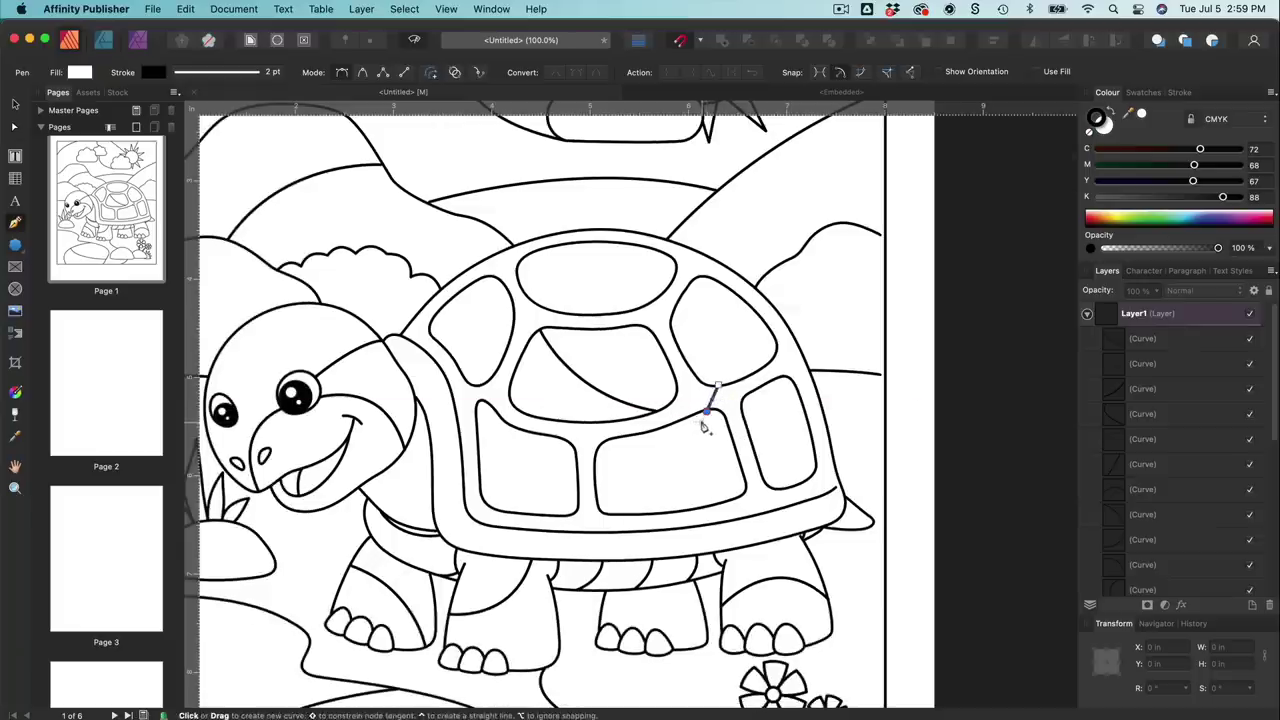
left_click_drag(688, 428, 668, 446)
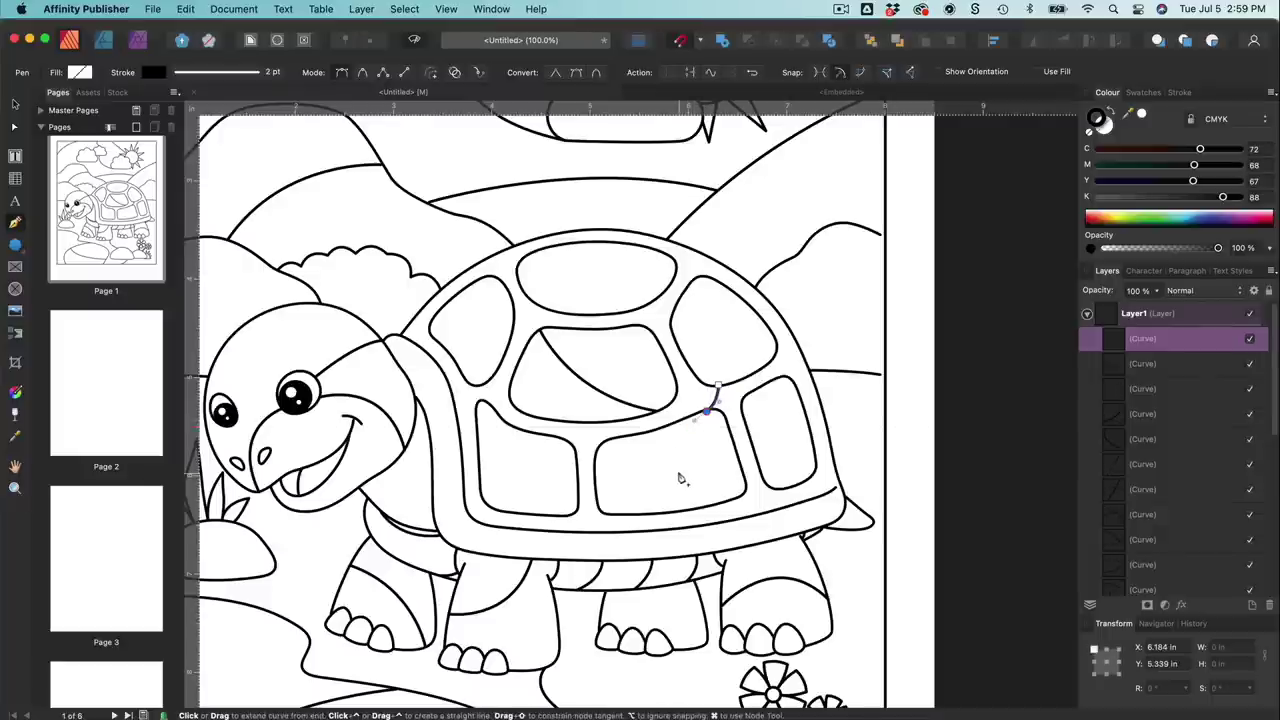
key("Escape")
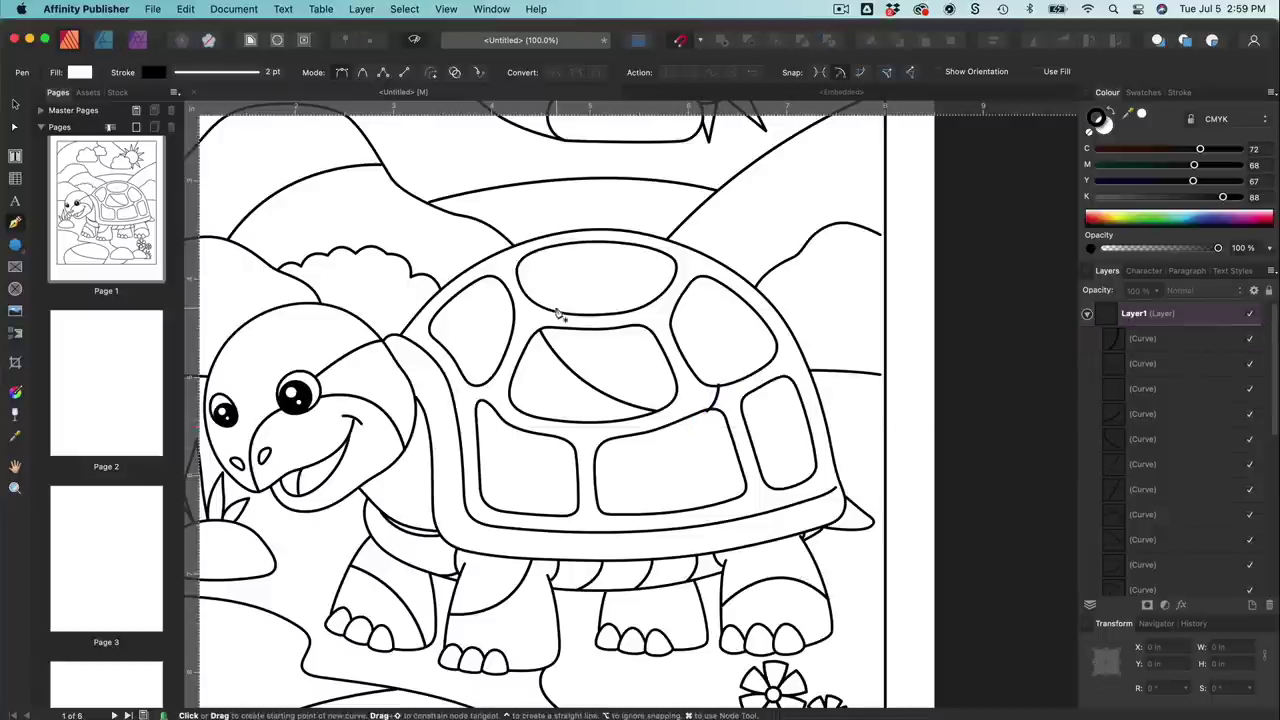
key("a")
scroll(557, 311, "down", 2)
key("p")
left_click(770, 388)
left_click_drag(639, 453, 596, 457)
key("Escape")
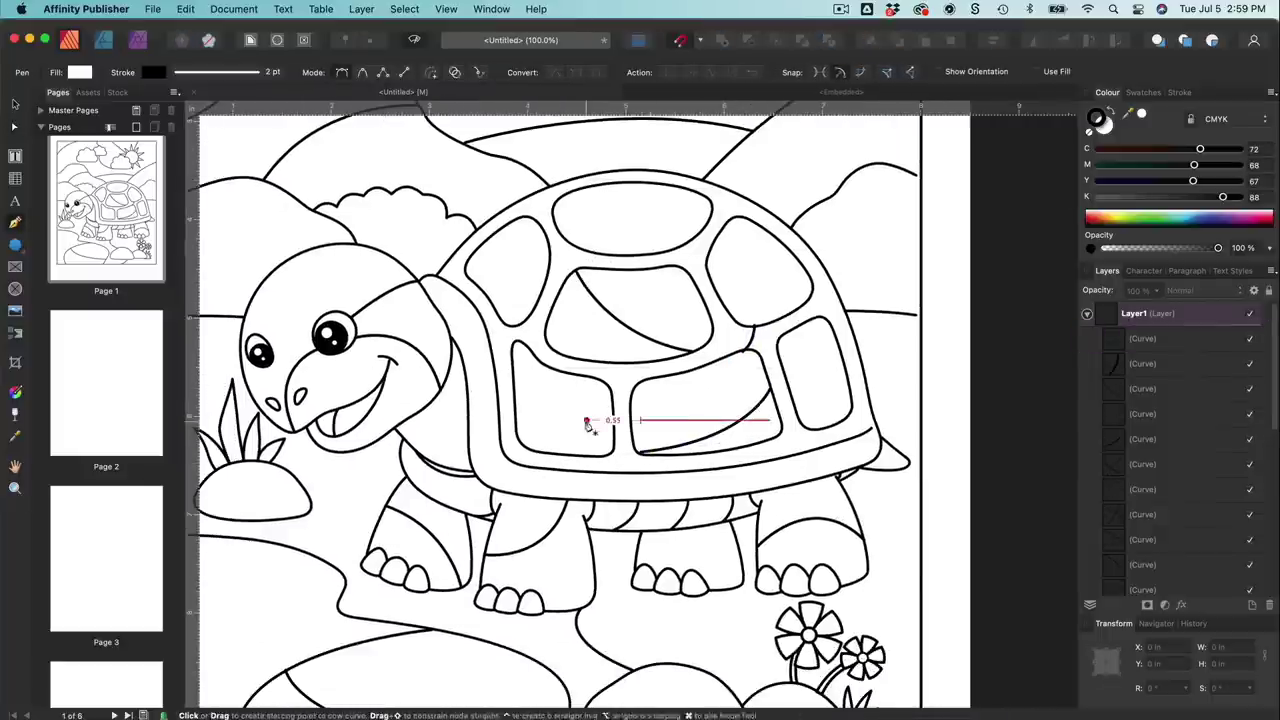
Step: Draw a curve across the shell's top plate from its upper edge to its lower edge
scroll(589, 423, "left", 2)
left_click(682, 201)
left_click_drag(682, 271, 714, 291)
key("Escape")
scroll(720, 268, "right", 2)
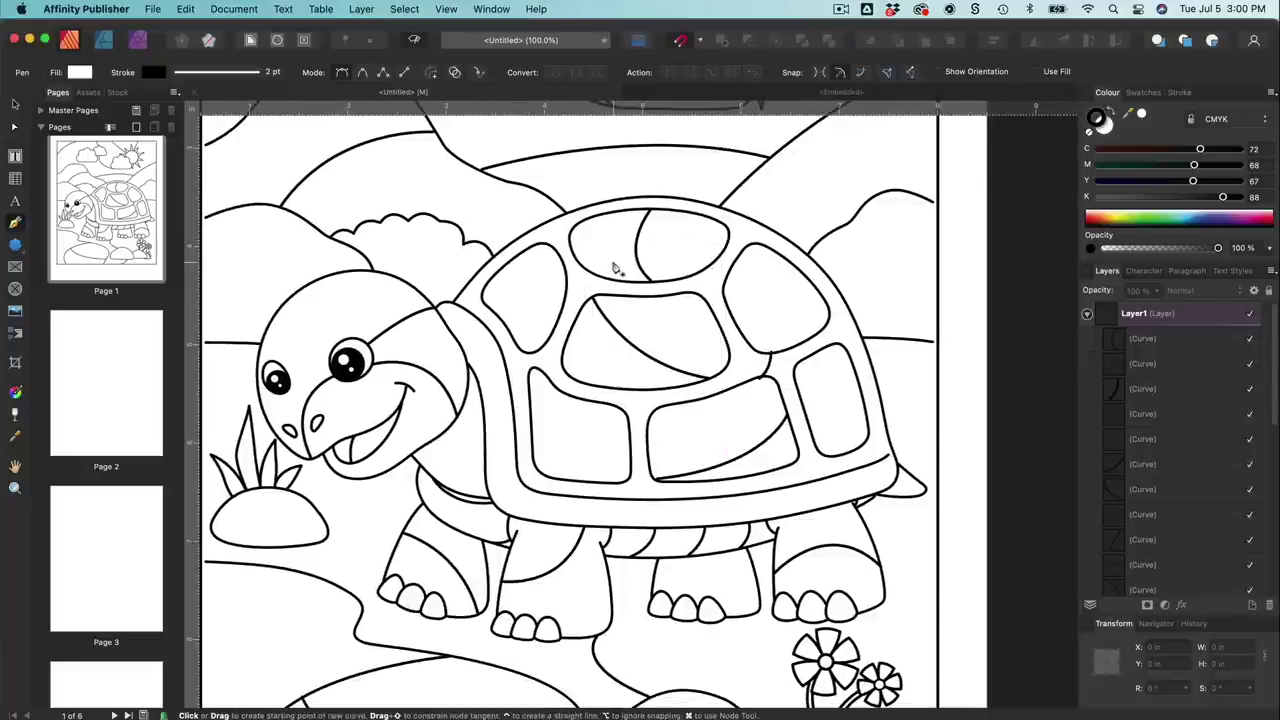
Step: Draw four short lines across the shell's gaps, dividing the bands between the plates and along the shell's rim
left_click(701, 271)
left_click(723, 287)
key("Escape")
left_click(536, 229)
left_click(541, 244)
key("Escape")
left_click(569, 243)
left_click(561, 255)
left_click(770, 467)
left_click(777, 484)
key("Escape")
Step: Collapse the layer of dividing curves and switch its visibility off and on to compare the page with and without them
key("super+minus")
key("super+minus")
key("super+equal")
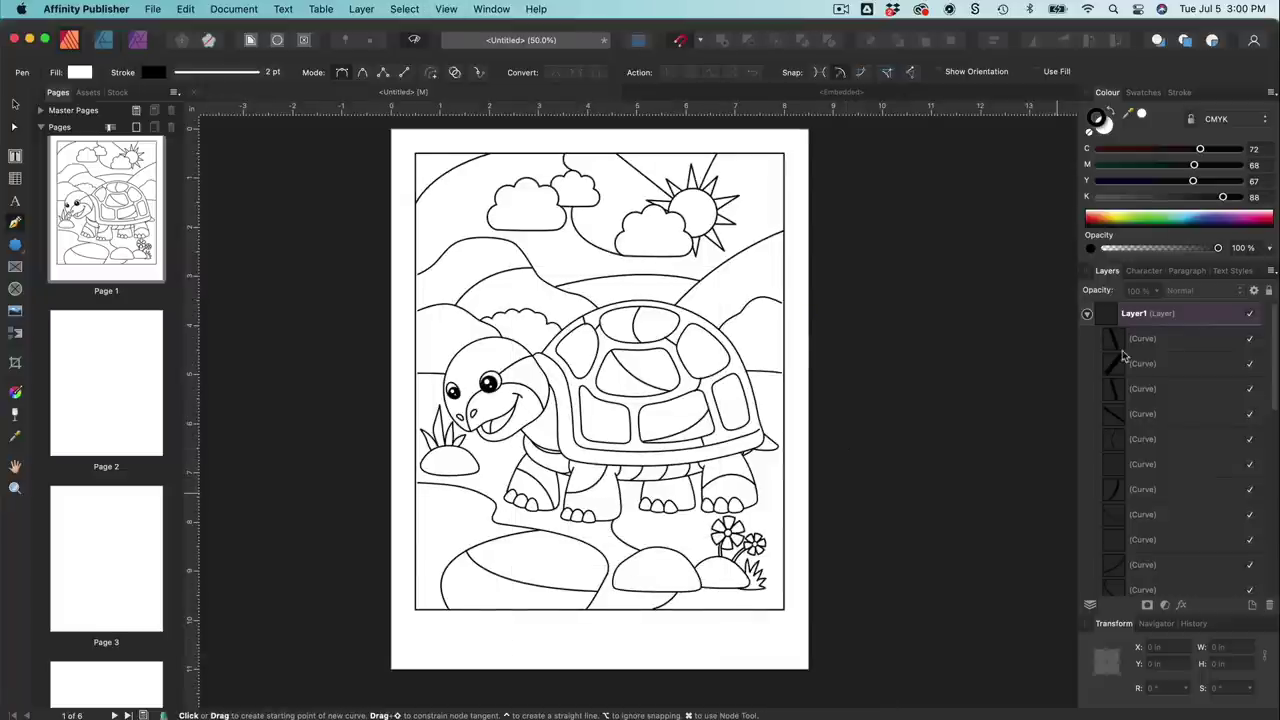
left_click(1087, 314)
left_click(1068, 313)
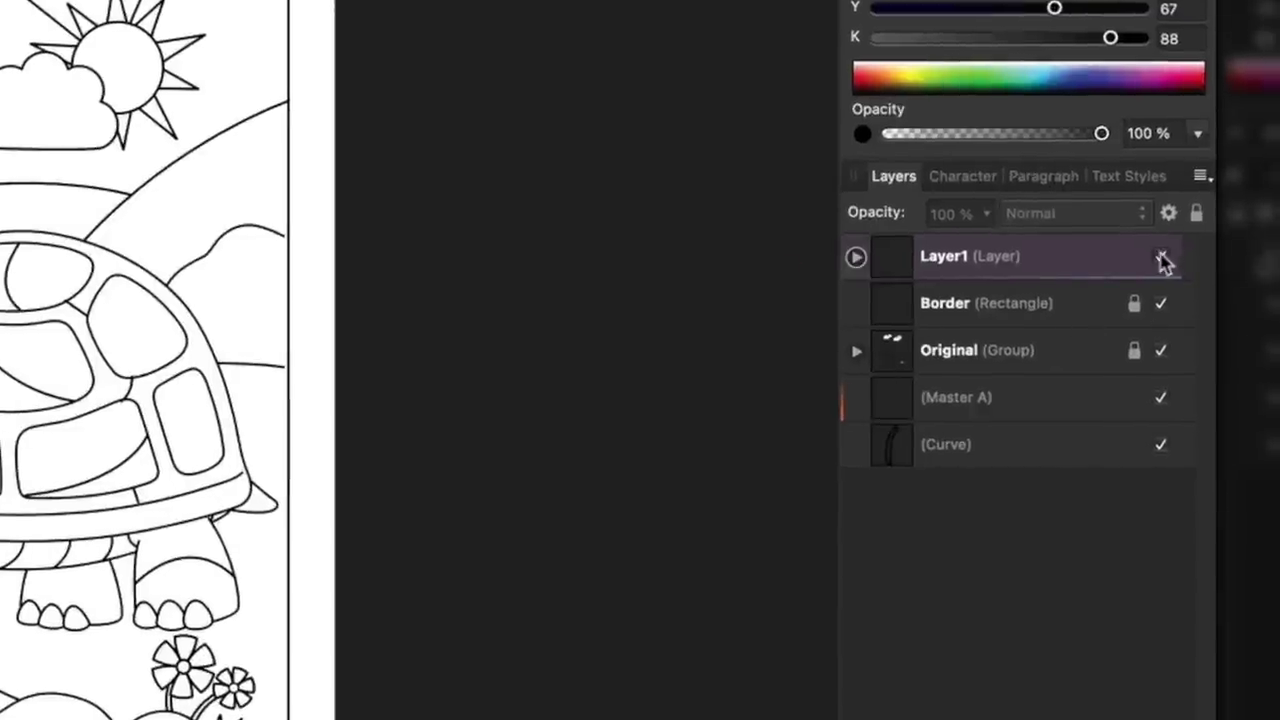
left_click(1160, 257)
left_click(1160, 258)
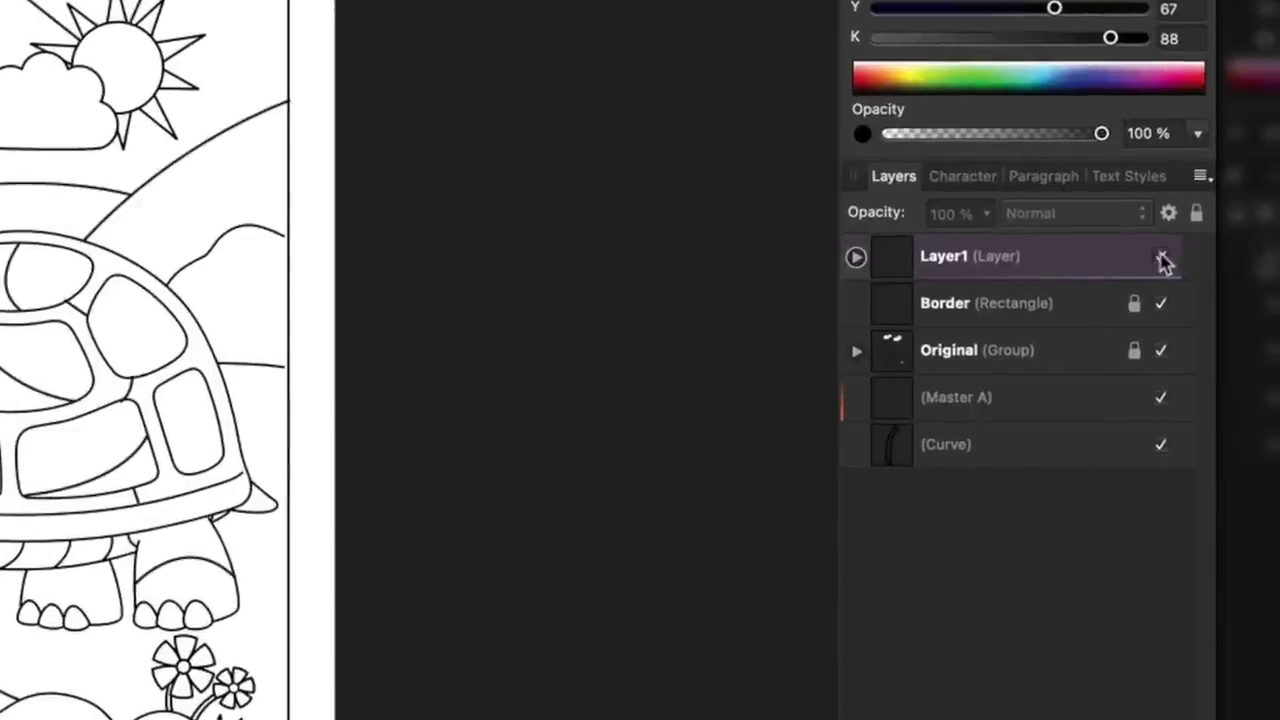
Step: Rename the layer of dividing curves as Sections and hide it
left_click(945, 259)
double_click(945, 258)
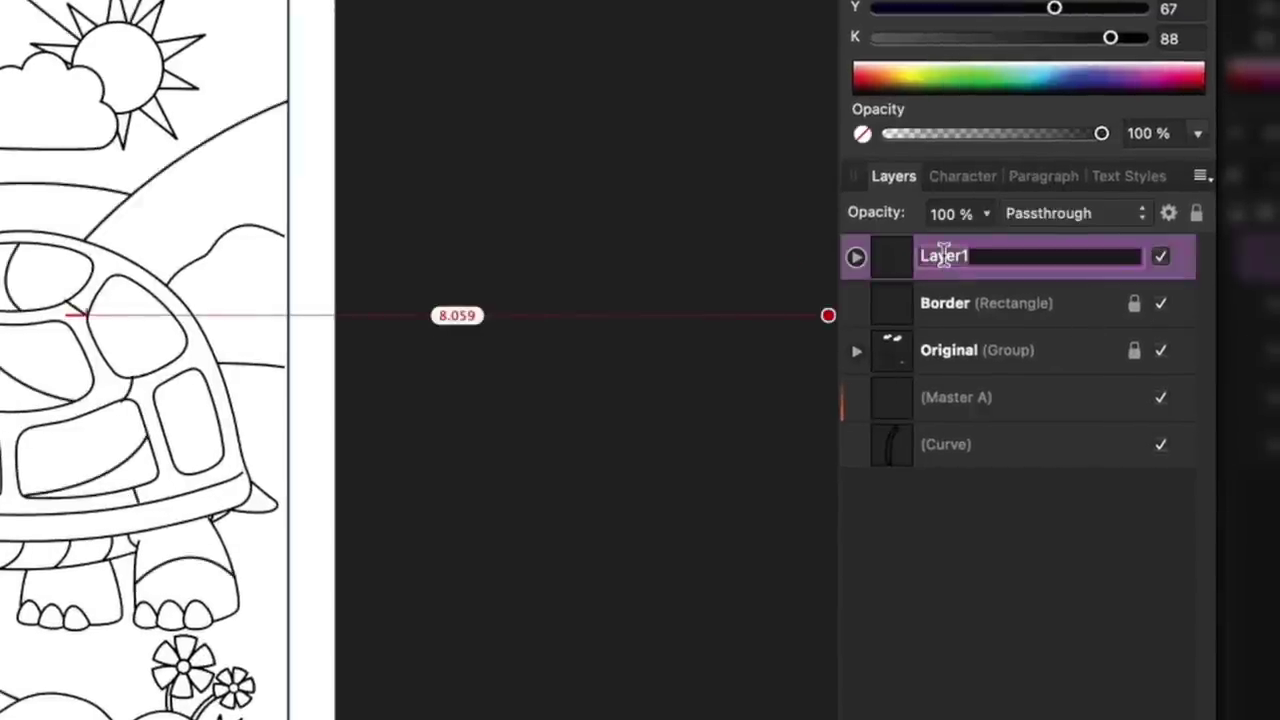
type("Sev")
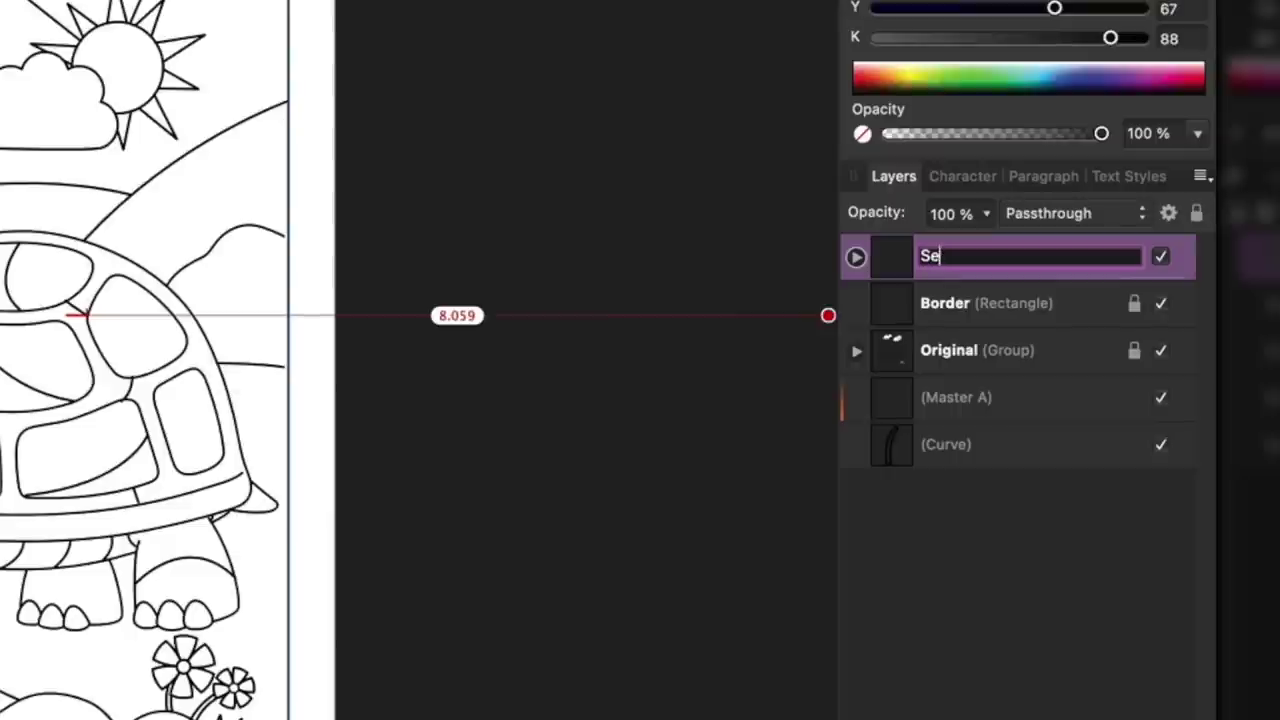
type("ion")
key("BackSpace")
key("BackSpace")
key("BackSpace")
type("tions")
key("Return")
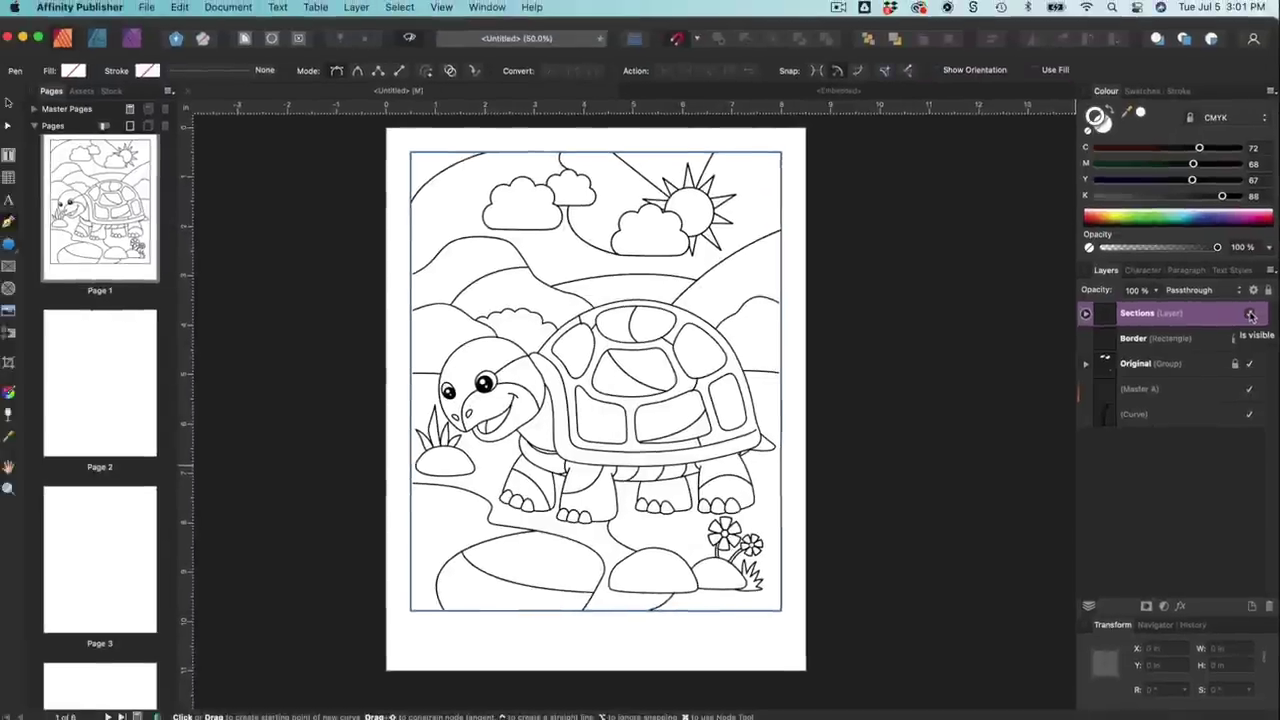
left_click(1250, 314)
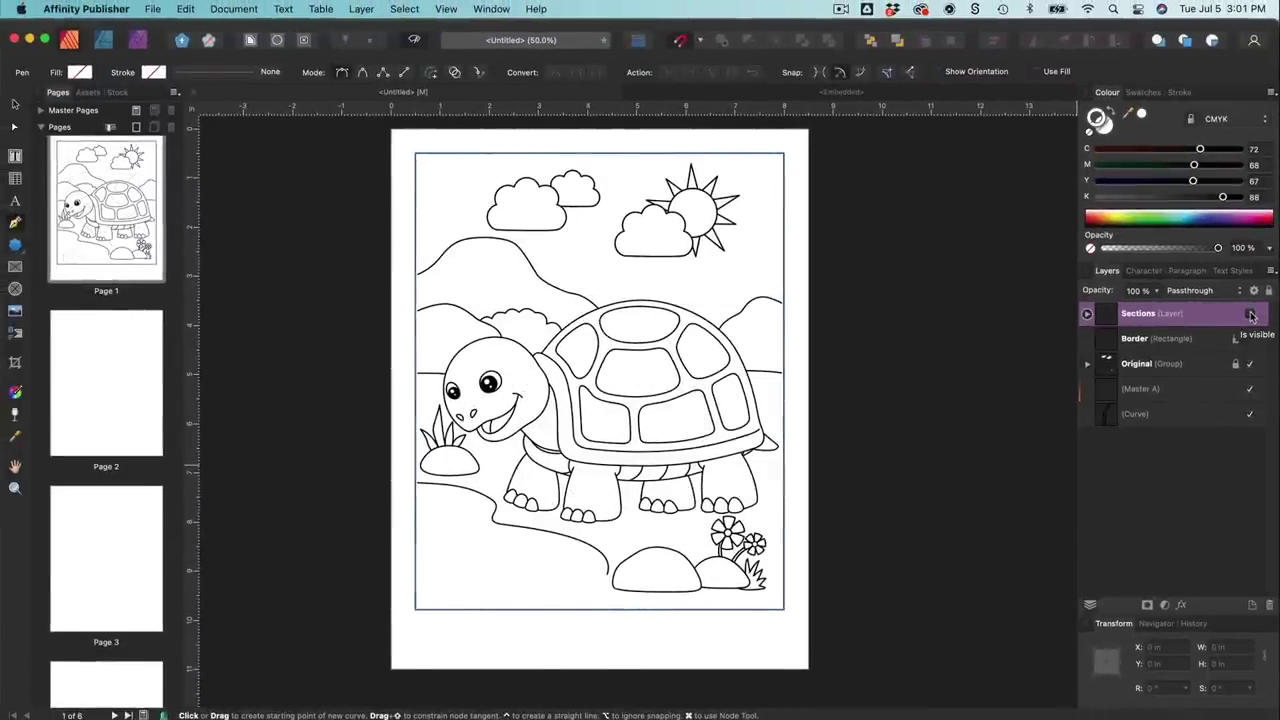
Step: Add a new layer above the Sections layer
key("super+equal")
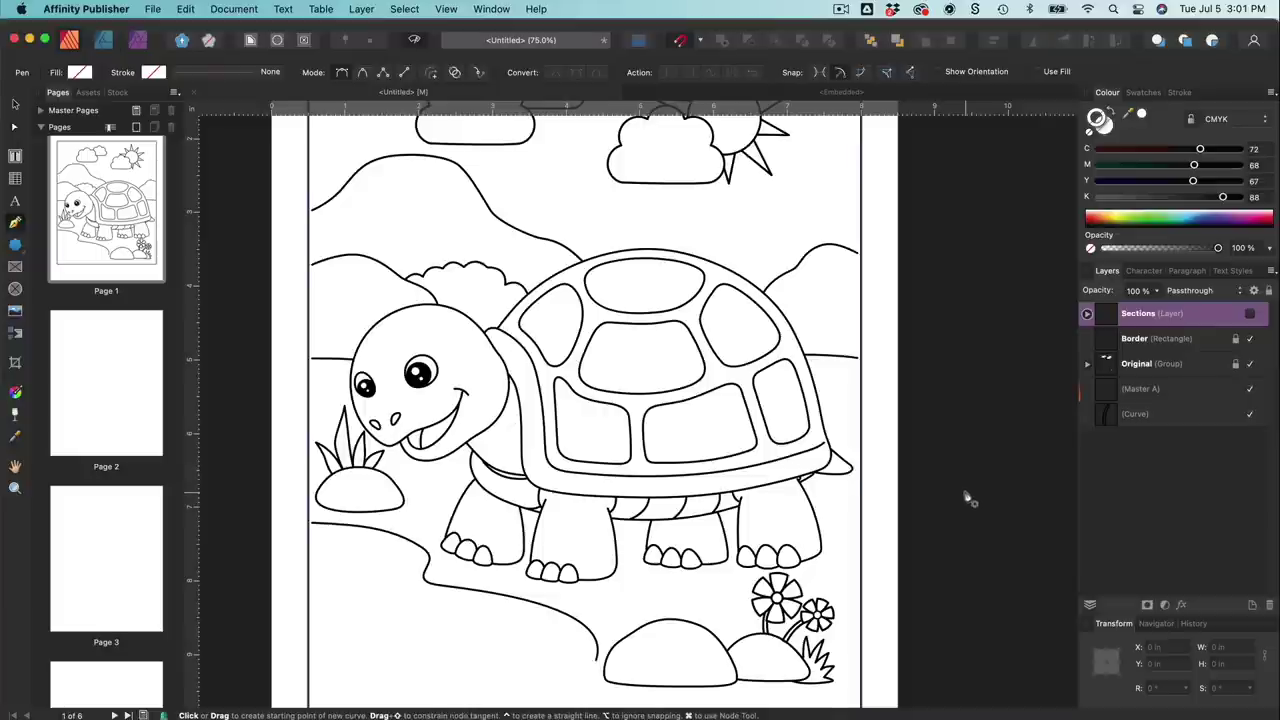
scroll(969, 500, "down", 2)
scroll(969, 500, "down", 2)
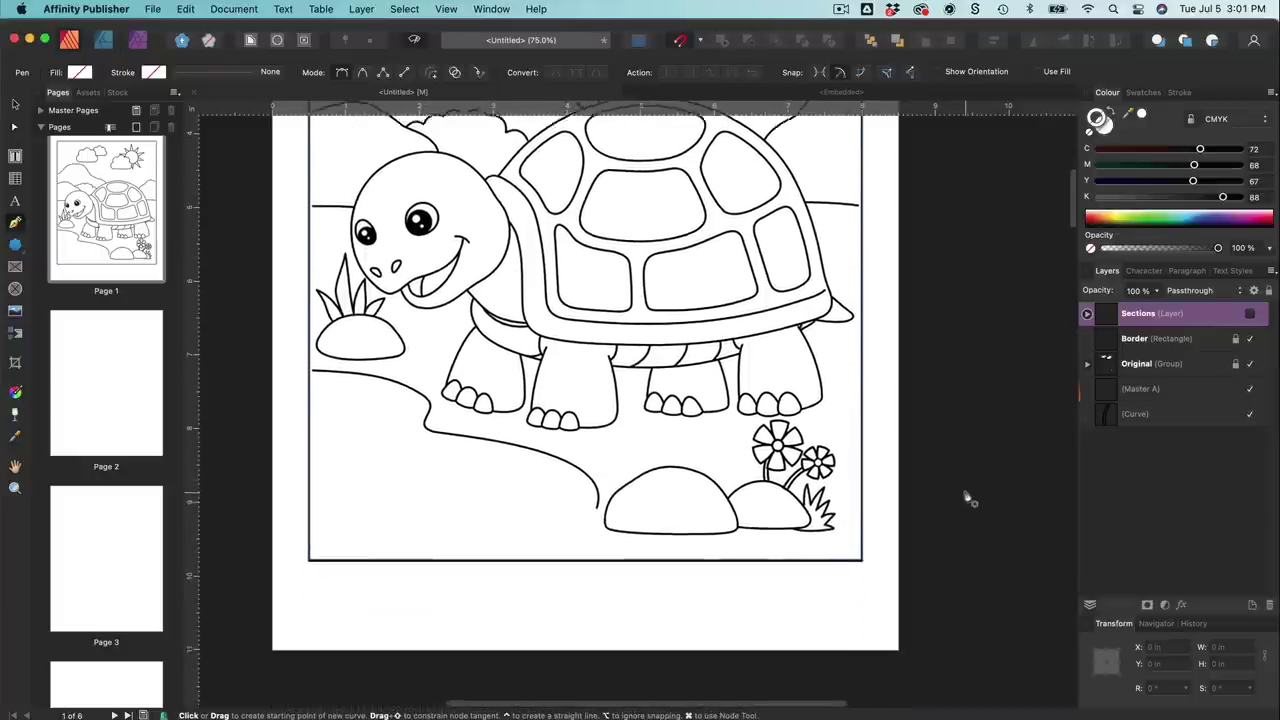
scroll(969, 500, "left", 1)
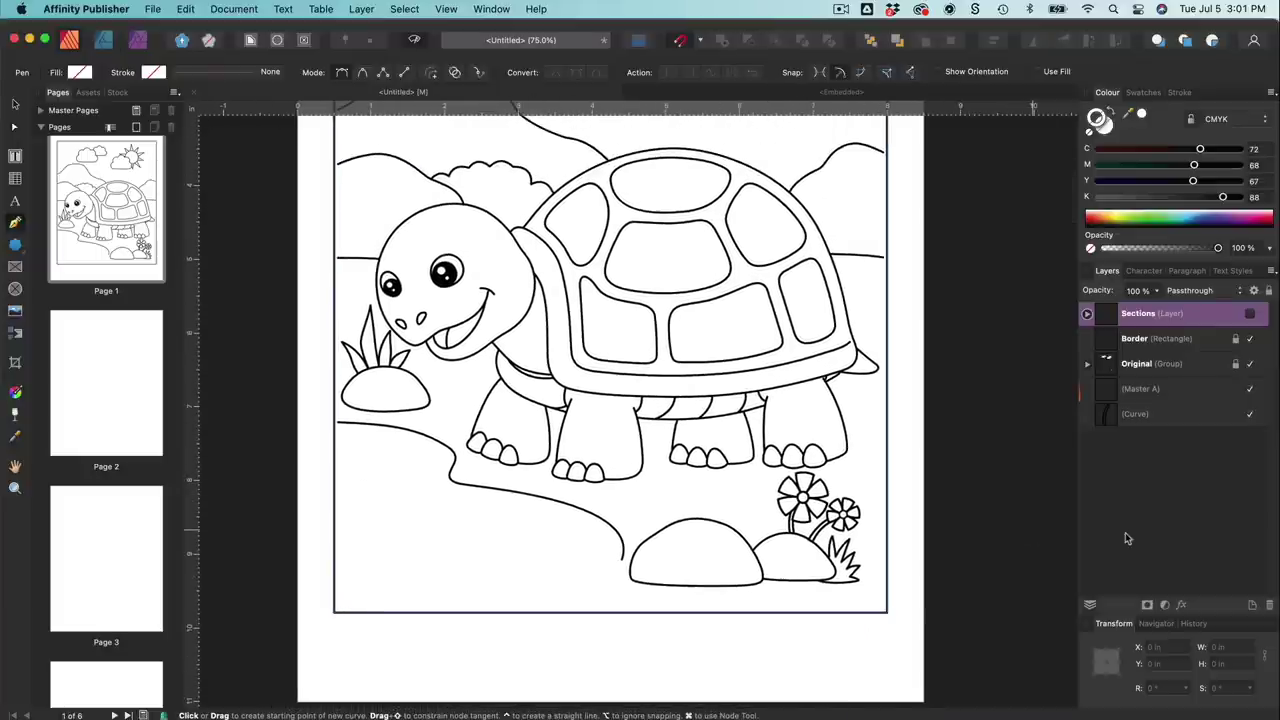
left_click(1252, 606)
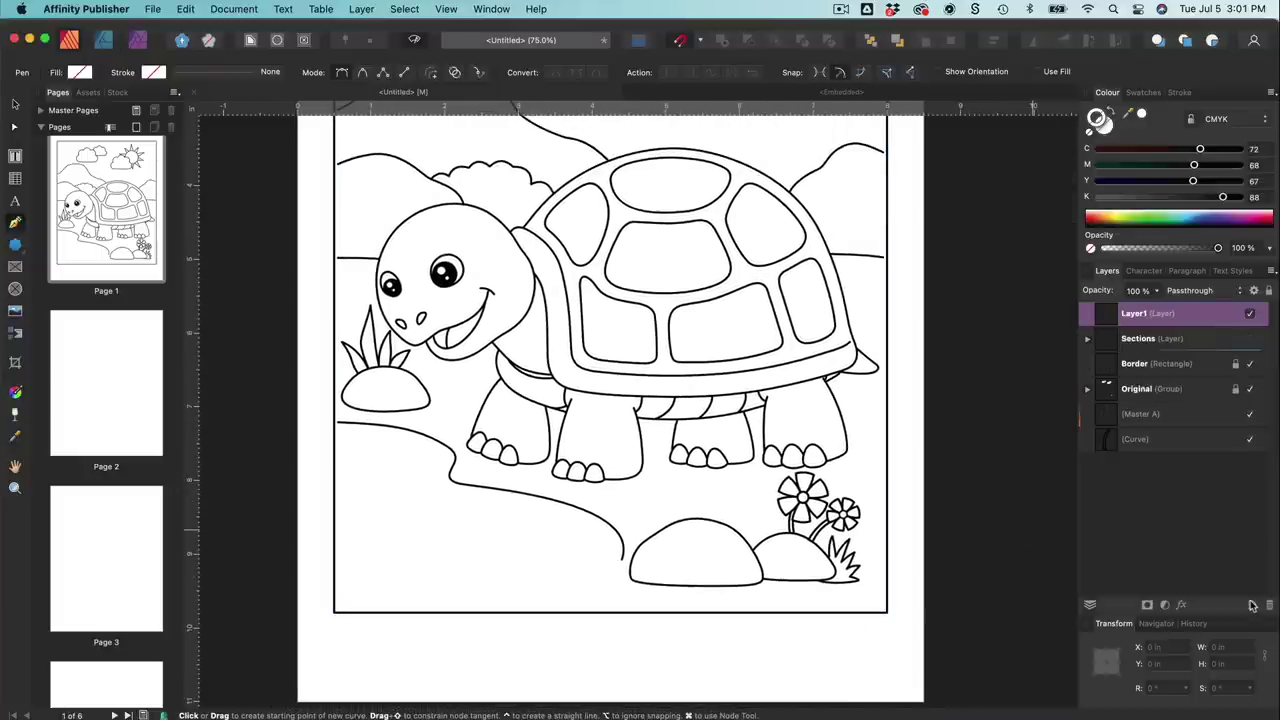
Step: Draw a square of about 0.56 in with the Rectangle tool just below the page border, flush with its left edge
left_click(16, 268)
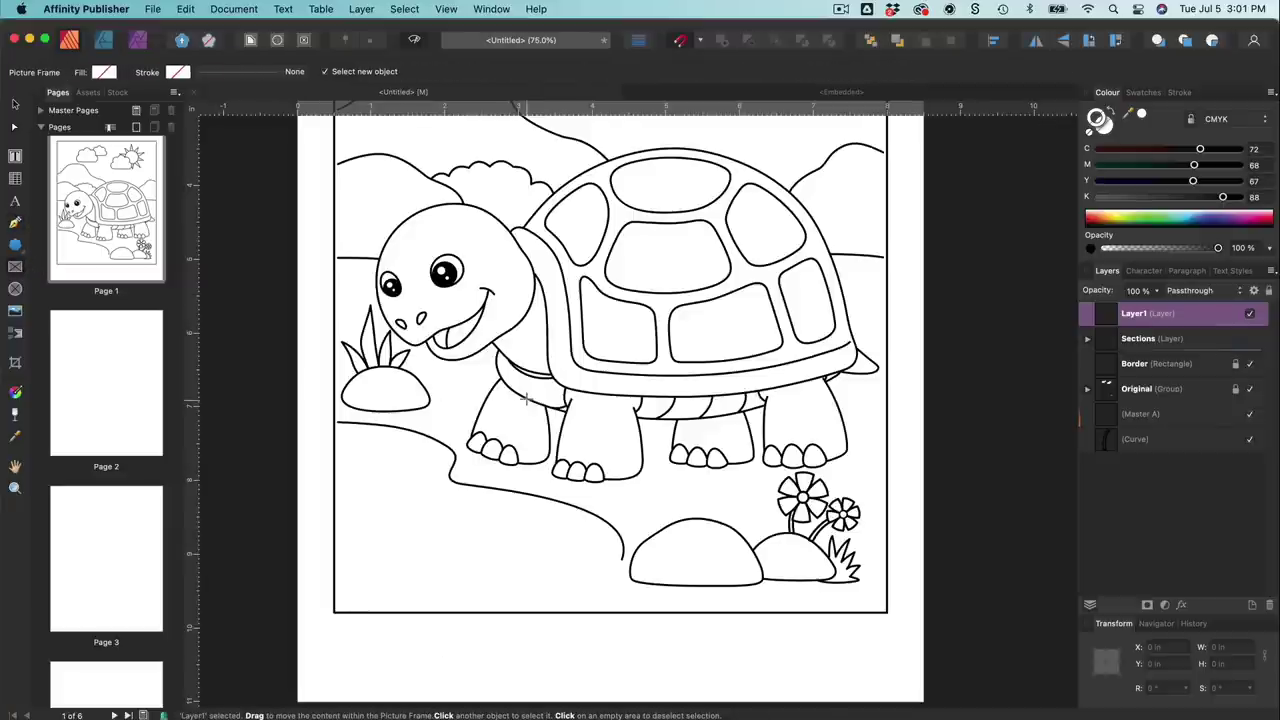
scroll(526, 399, "up", 3)
key("super+minus")
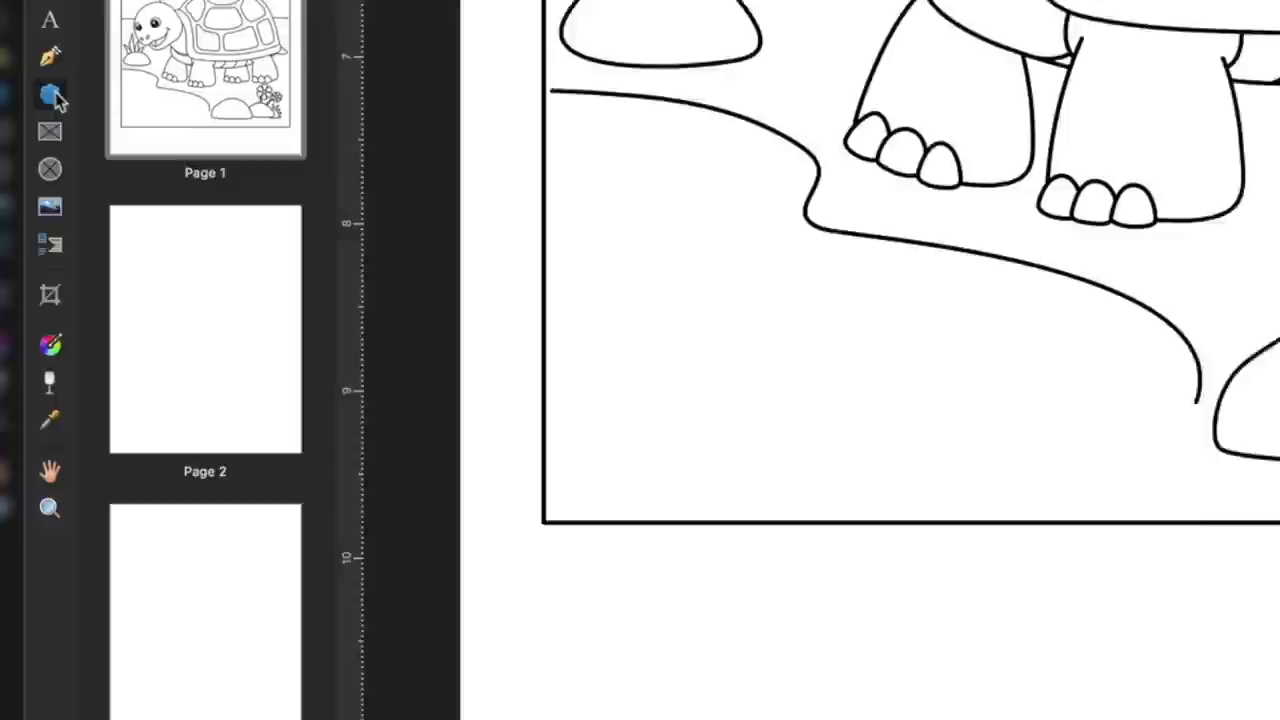
left_click(16, 245)
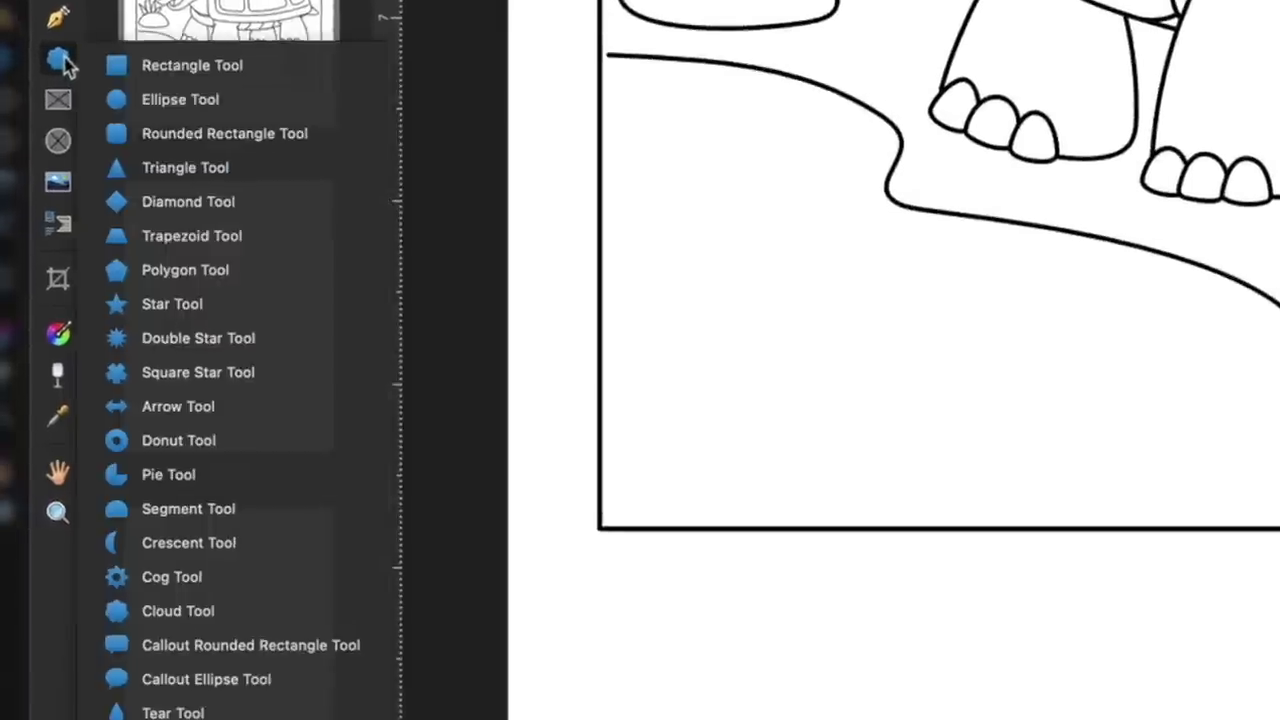
left_click(172, 62)
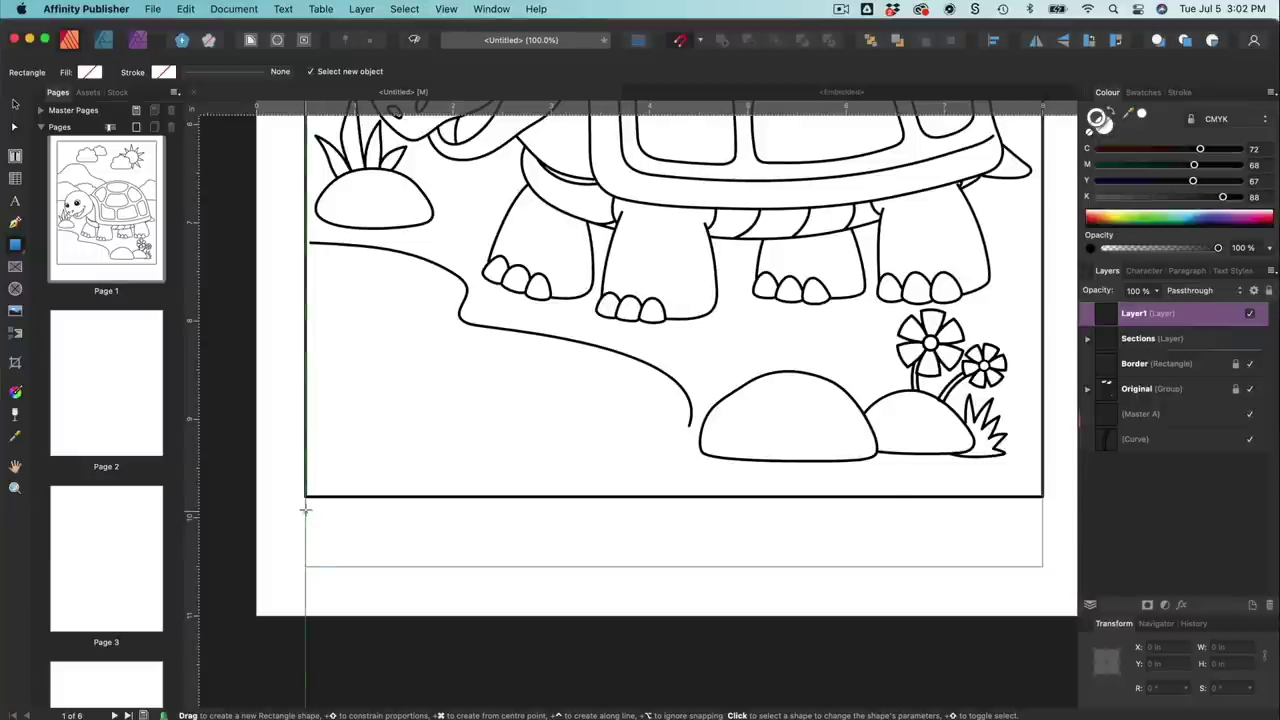
left_click_drag(305, 511, 361, 567)
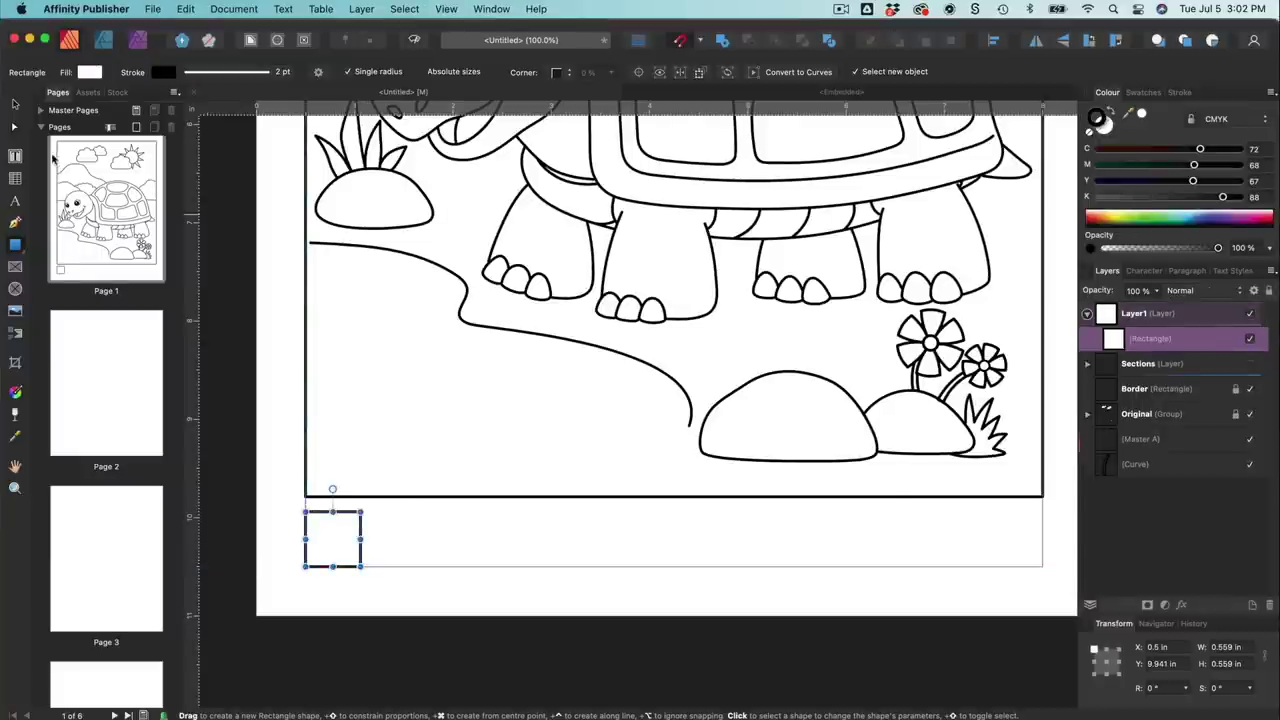
Step: Duplicate the square repeatedly to form a horizontal row of seven squares below the border
left_click(15, 107)
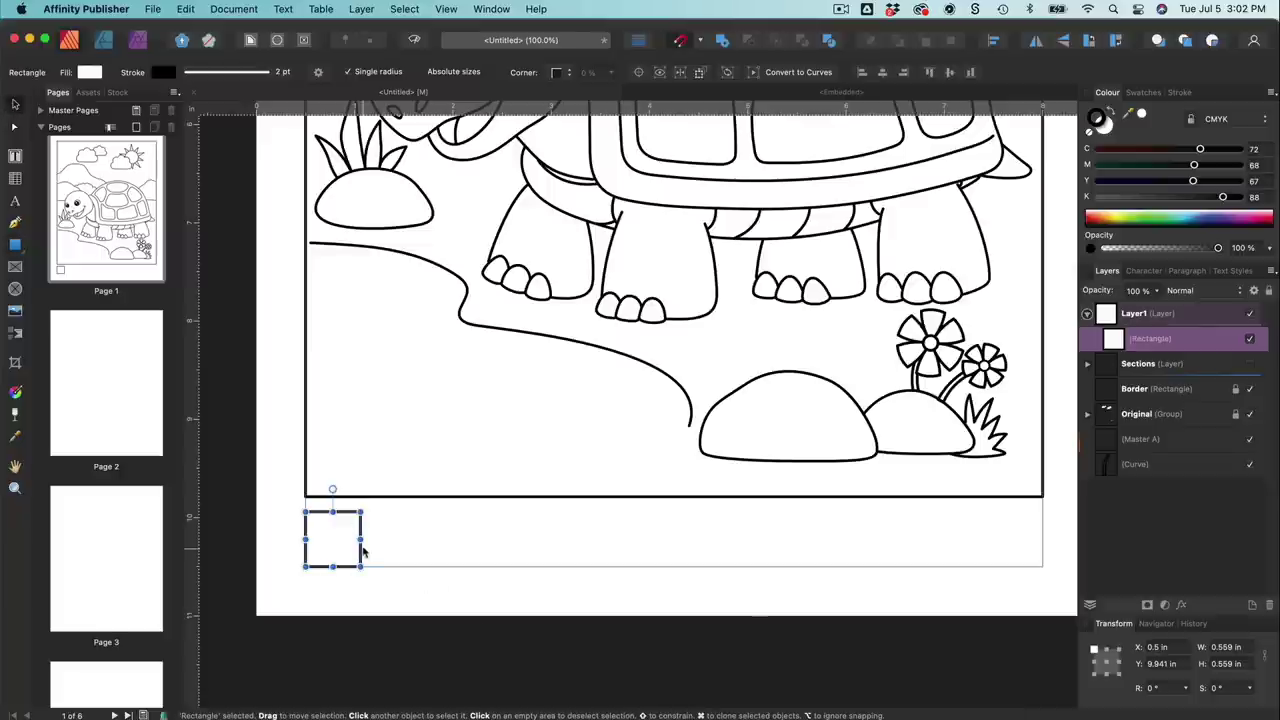
left_click_drag(361, 555, 433, 555)
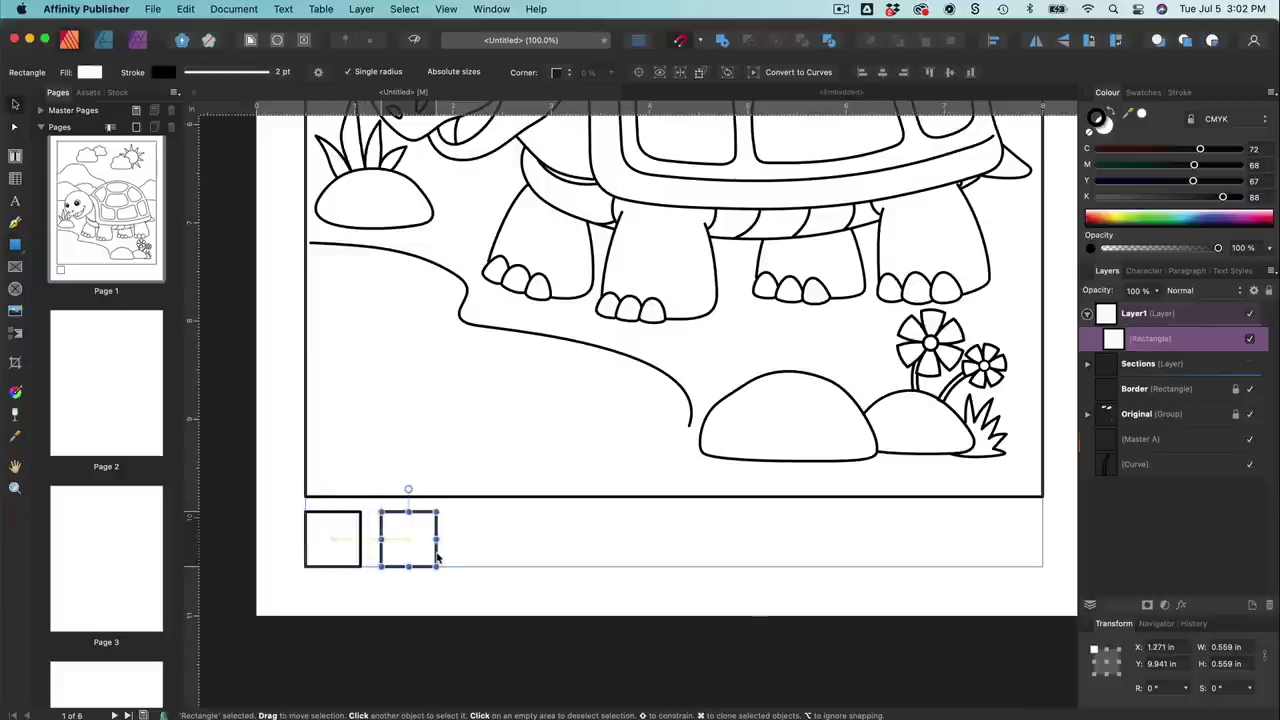
scroll(433, 555, "down", 1)
left_click_drag(291, 541, 554, 549)
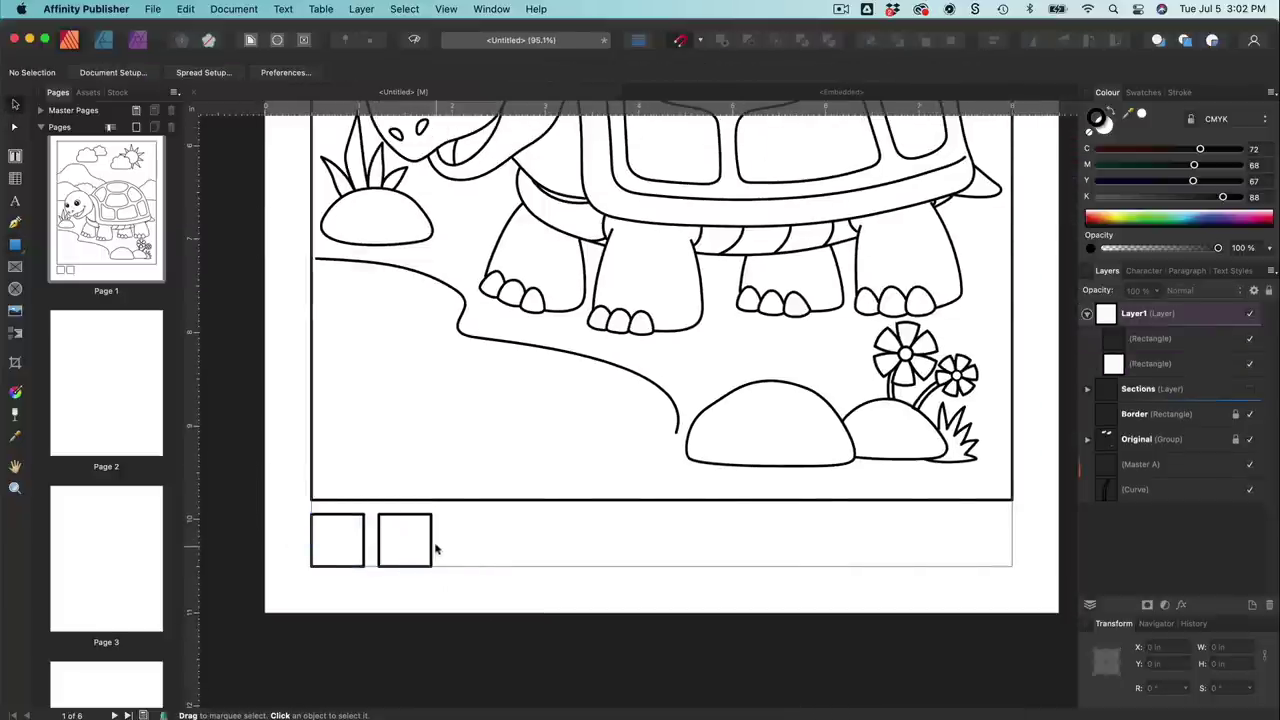
left_click(431, 557)
left_click(336, 560, "shift")
left_click_drag(336, 560, 623, 568)
left_click(386, 523, "shift")
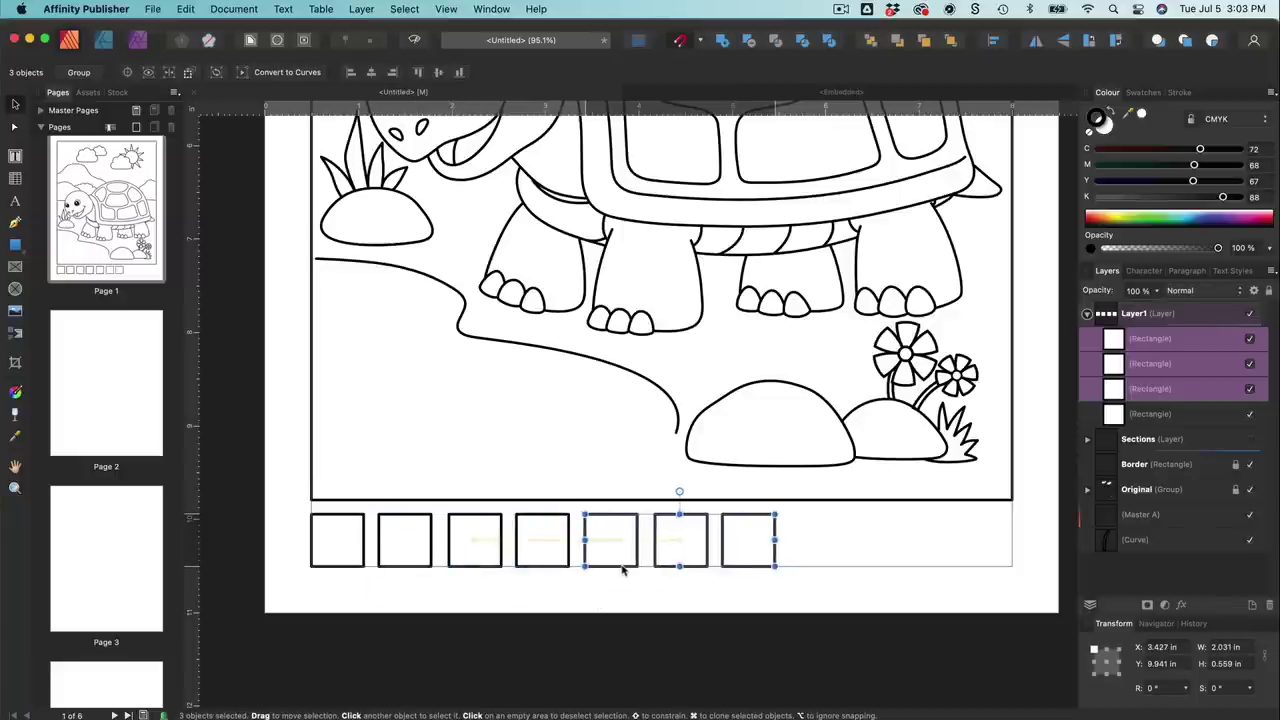
Step: Move the last square of the row so that it lines up with the border's right edge
scroll(279, 527, "right", 2)
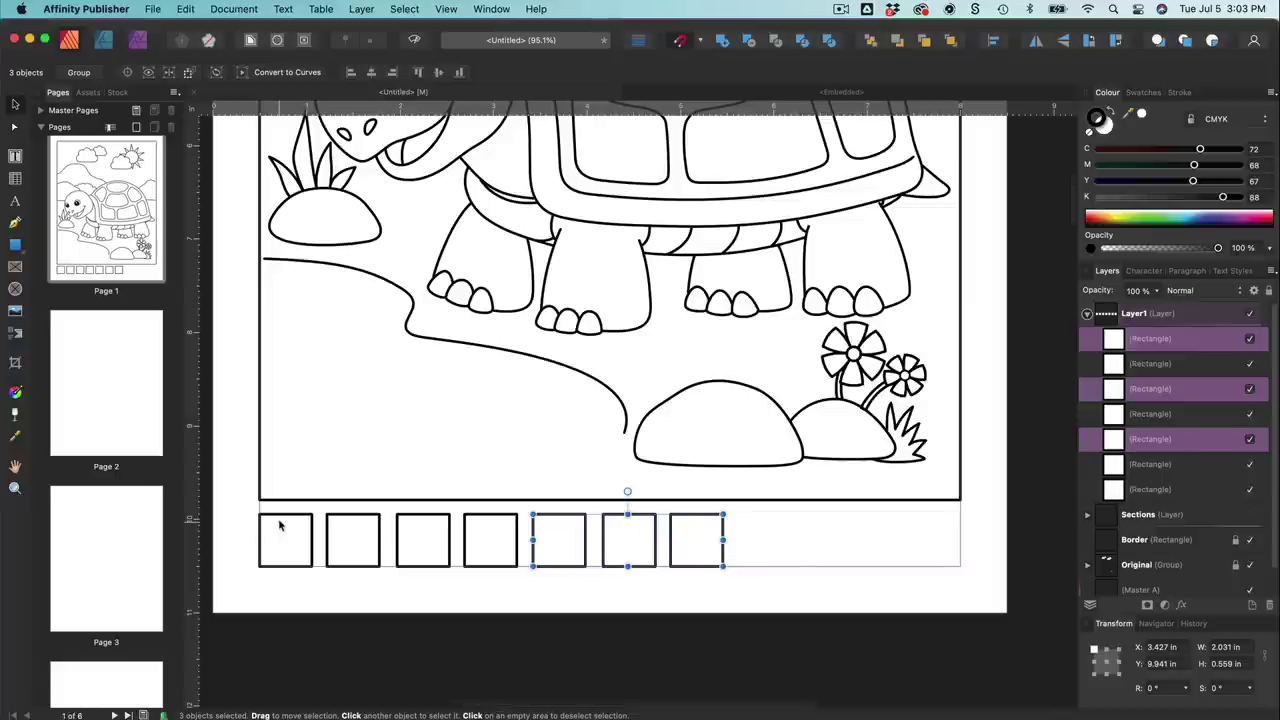
left_click(712, 572)
left_click_drag(712, 572, 953, 572)
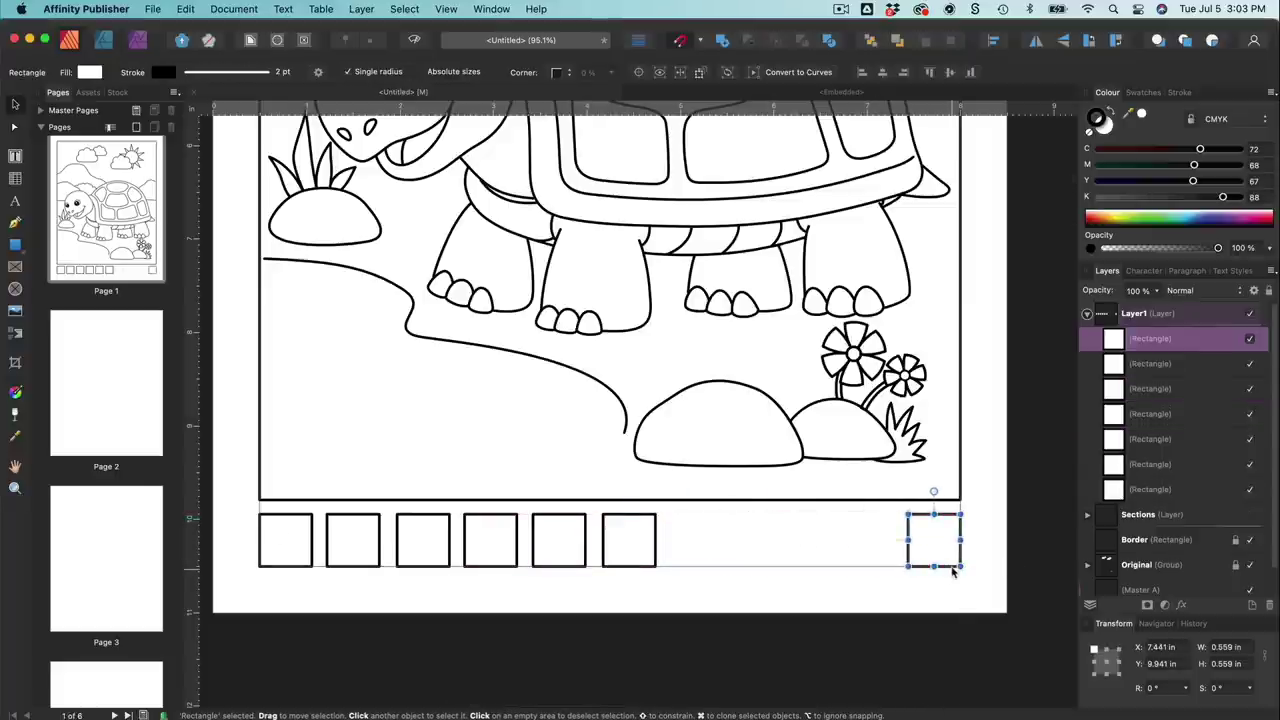
Step: Space all seven squares below the border evenly in the horizontal direction
left_click_drag(235, 503, 990, 628)
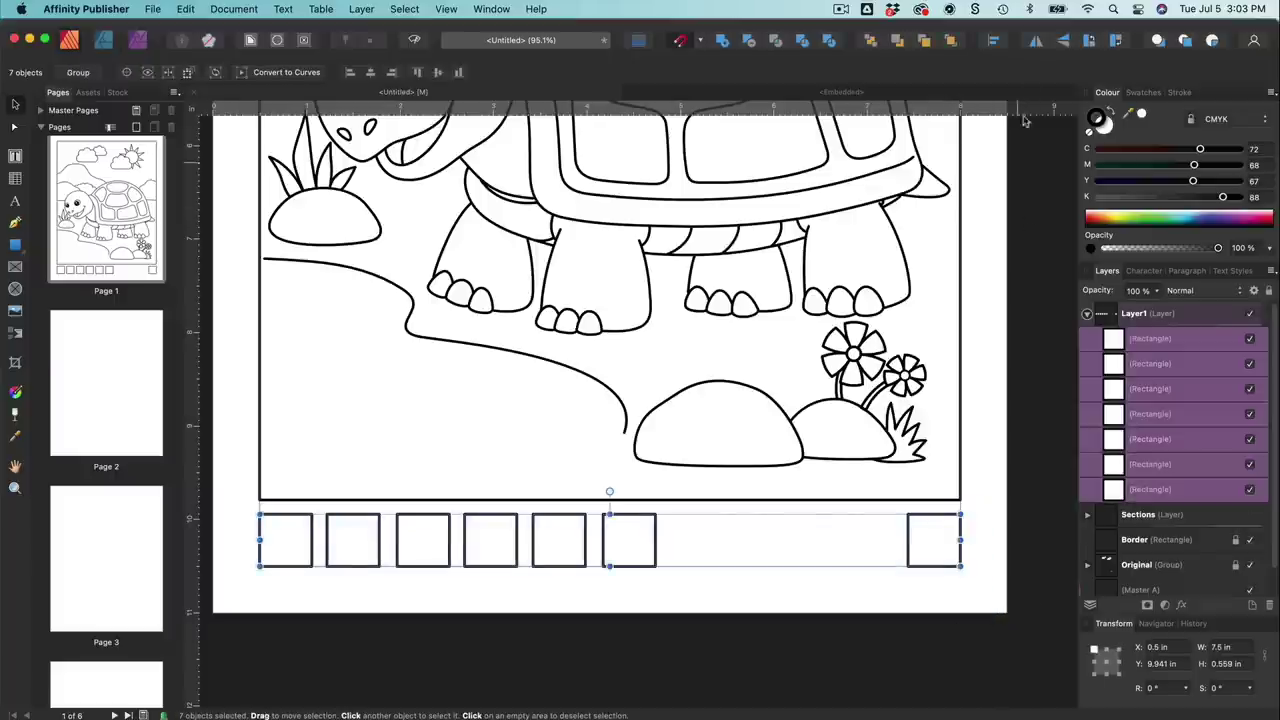
left_click(993, 42)
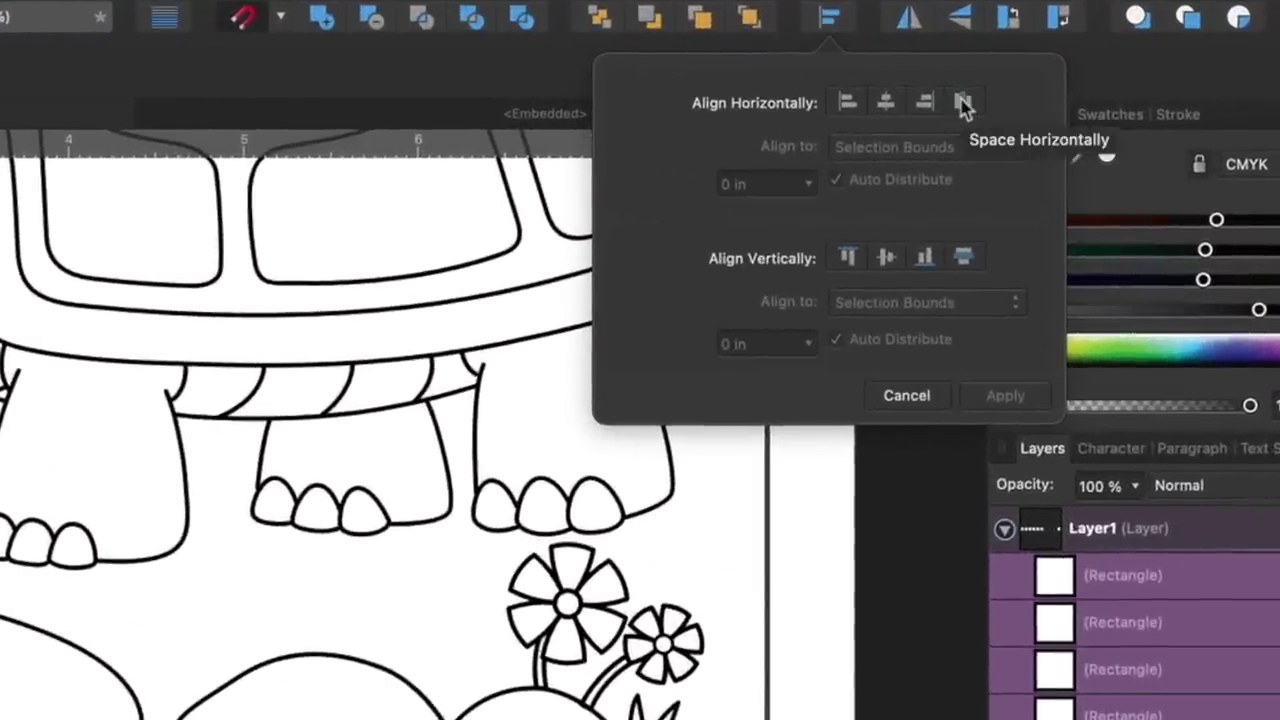
left_click(962, 103)
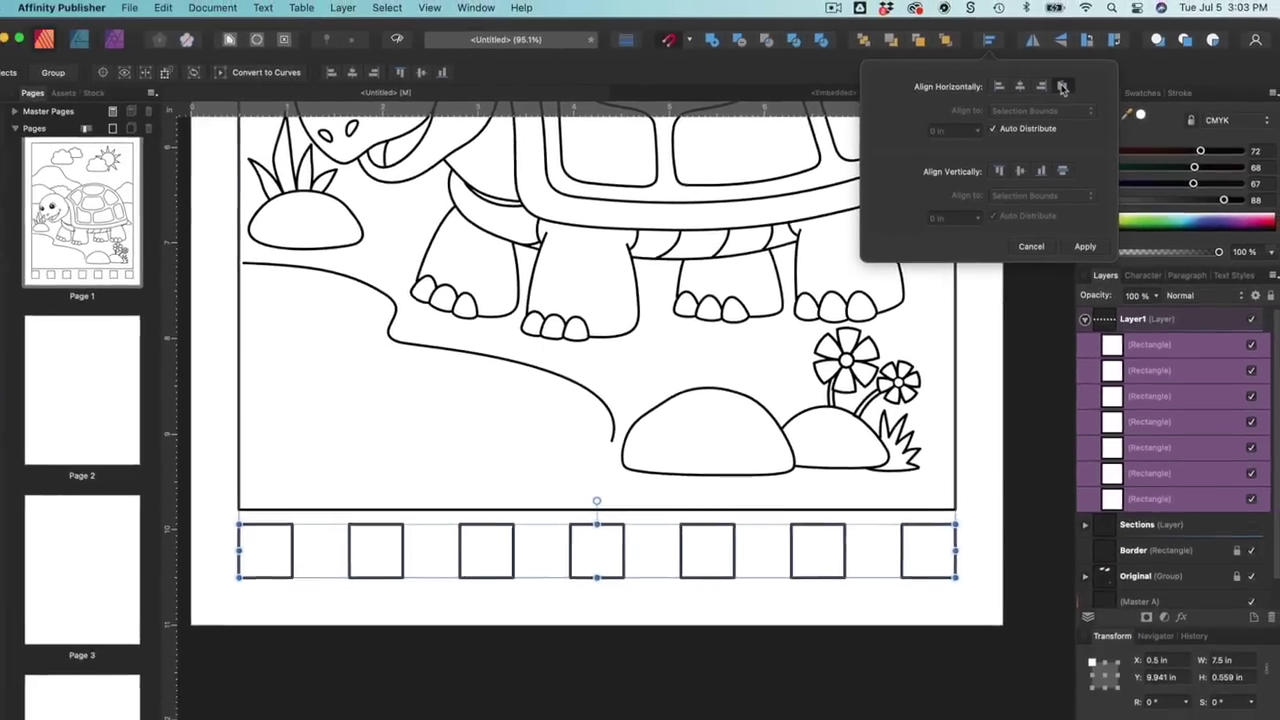
left_click(1013, 408)
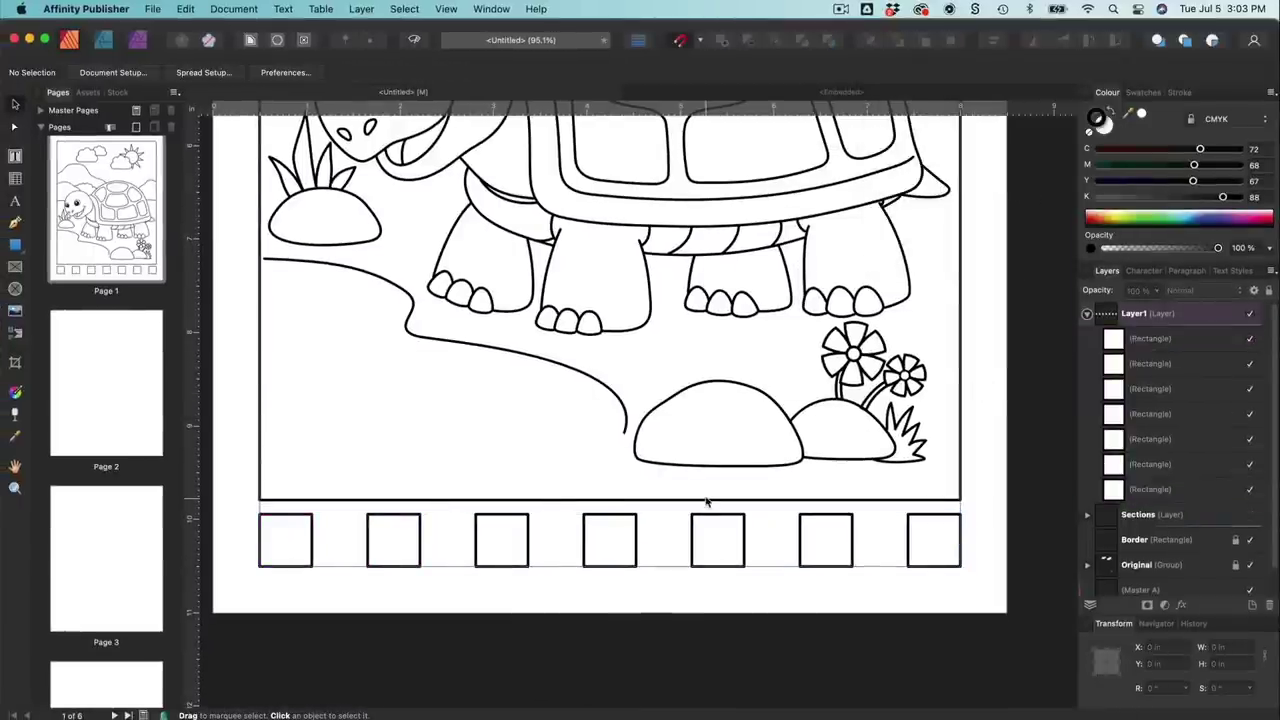
Step: Rename the layer holding the squares as Legend
key("super+minus")
scroll(266, 460, "up", 2)
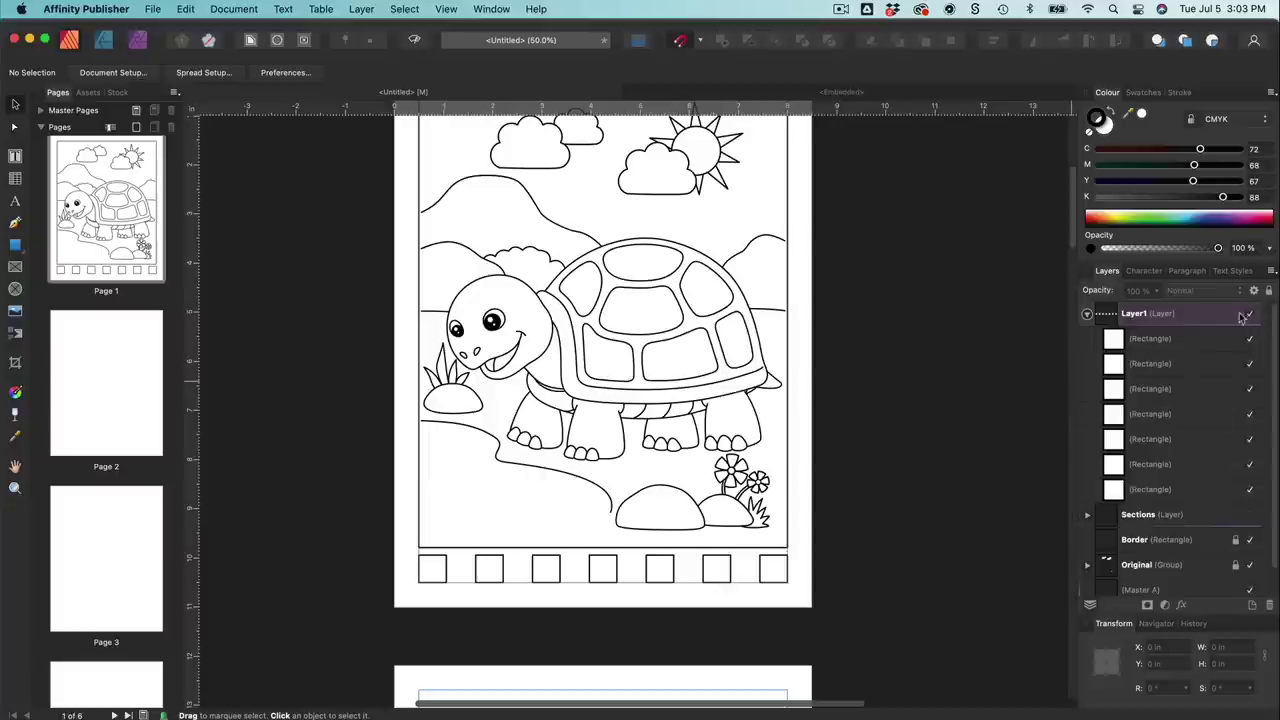
left_click(1087, 314)
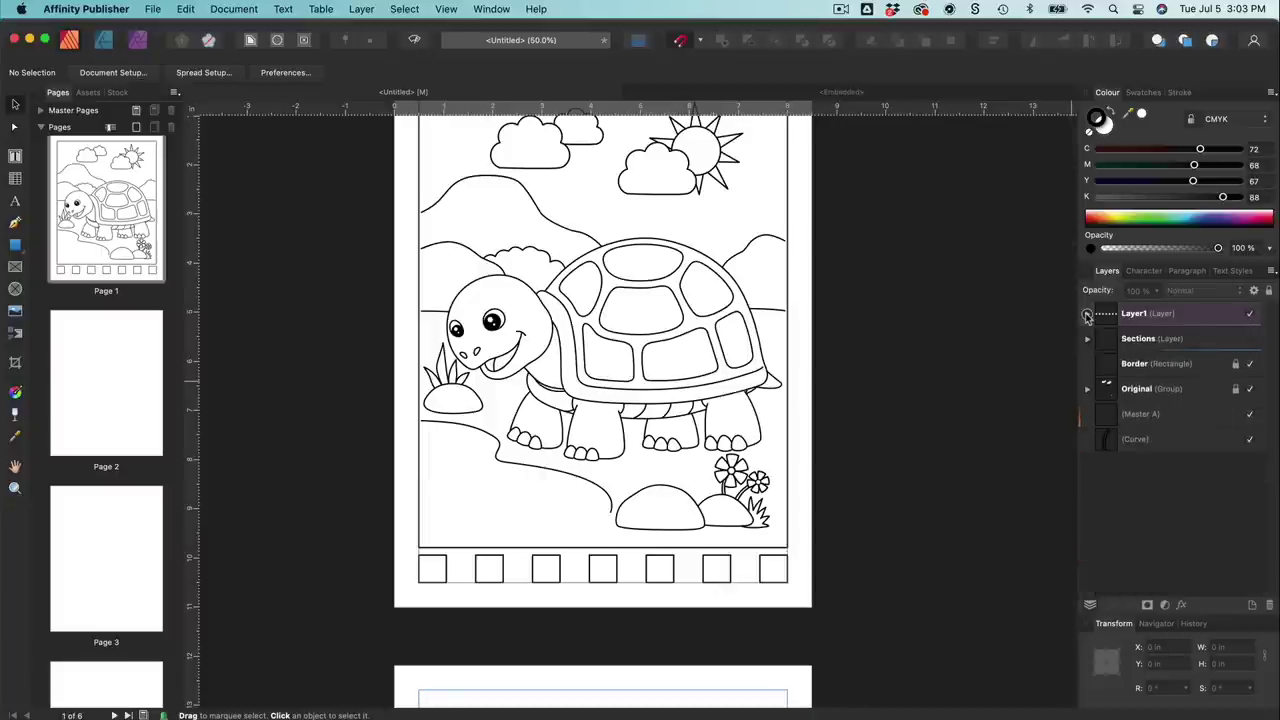
left_click(1133, 314)
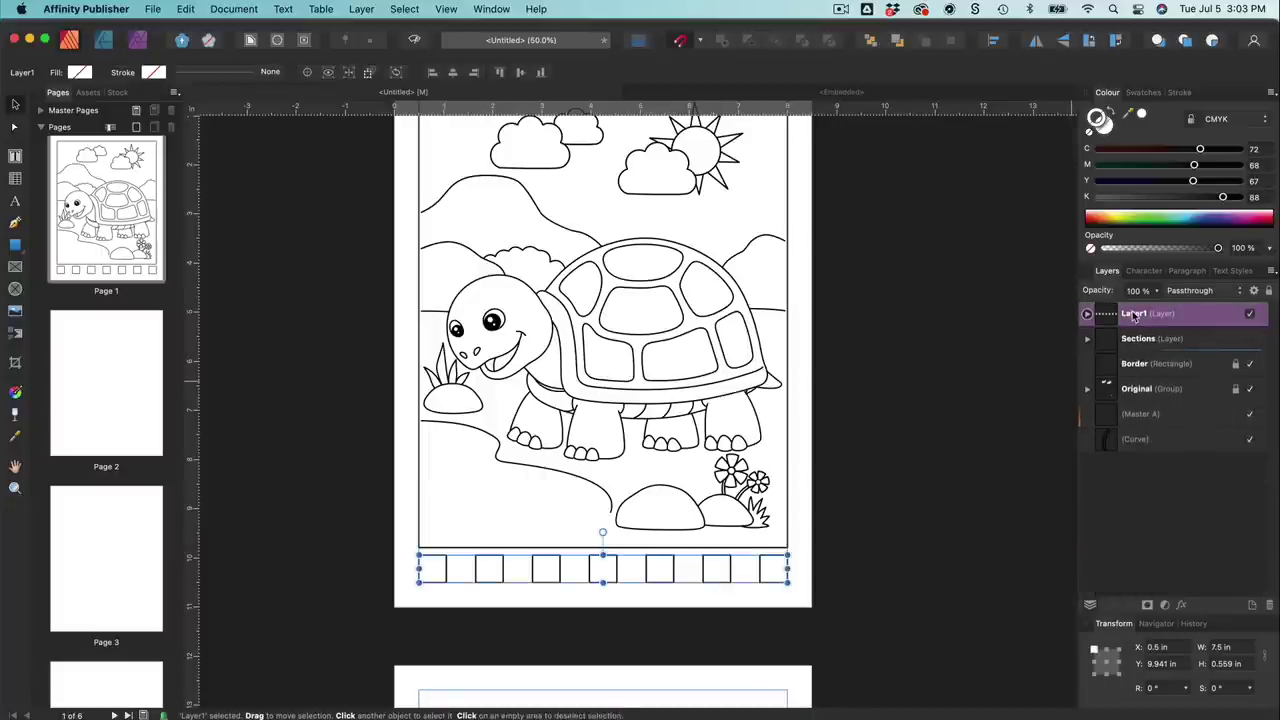
left_click(1133, 314)
type("Legend")
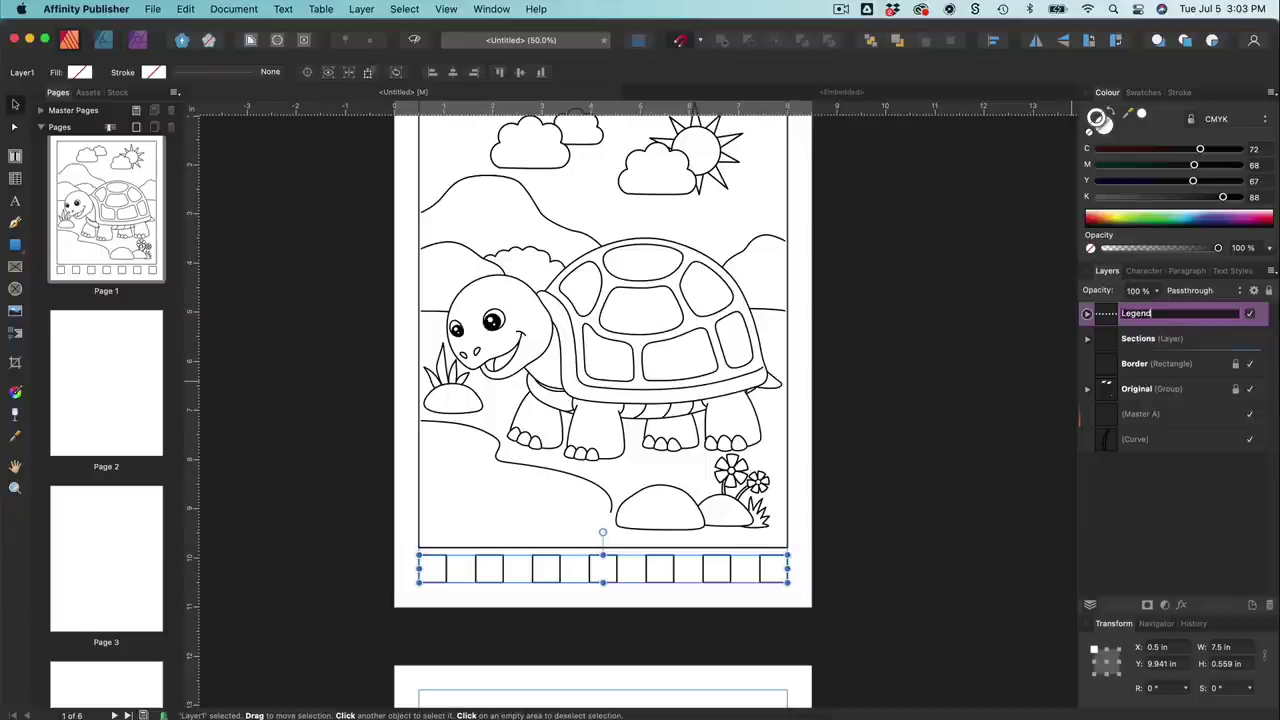
key("Return")
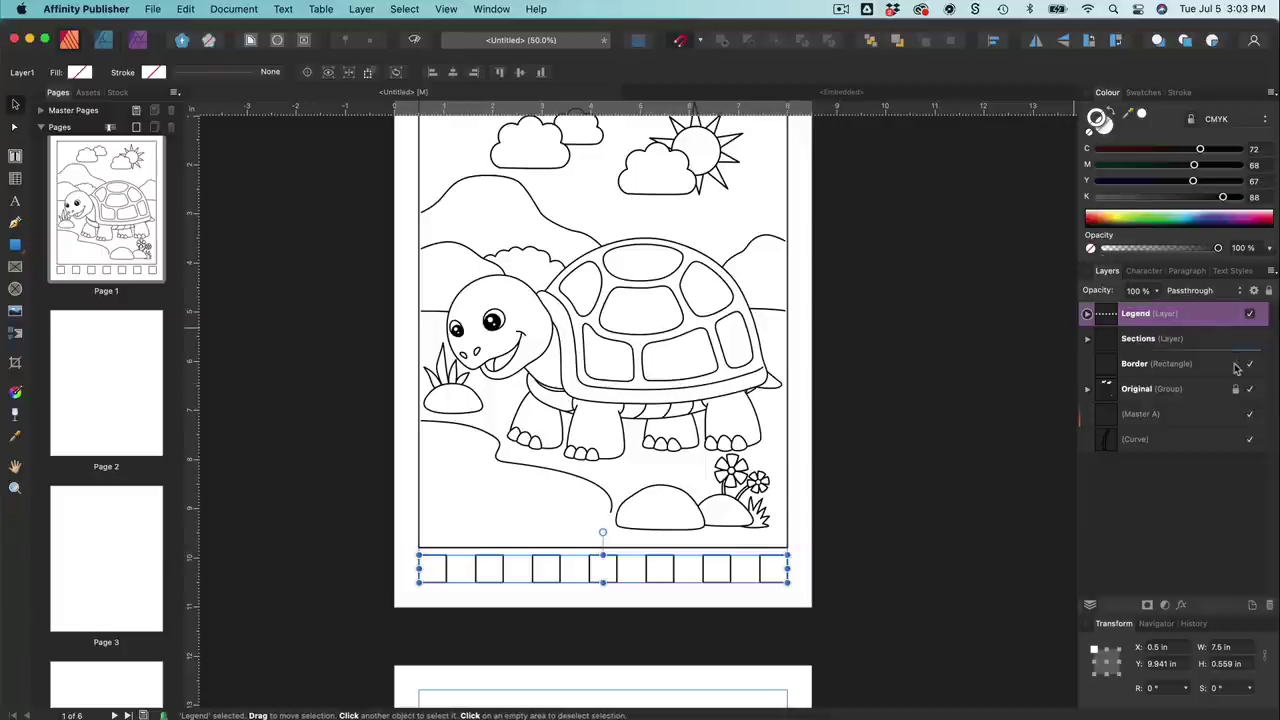
Step: Unlock the border rectangle and raise its bottom edge slightly
left_click(786, 538)
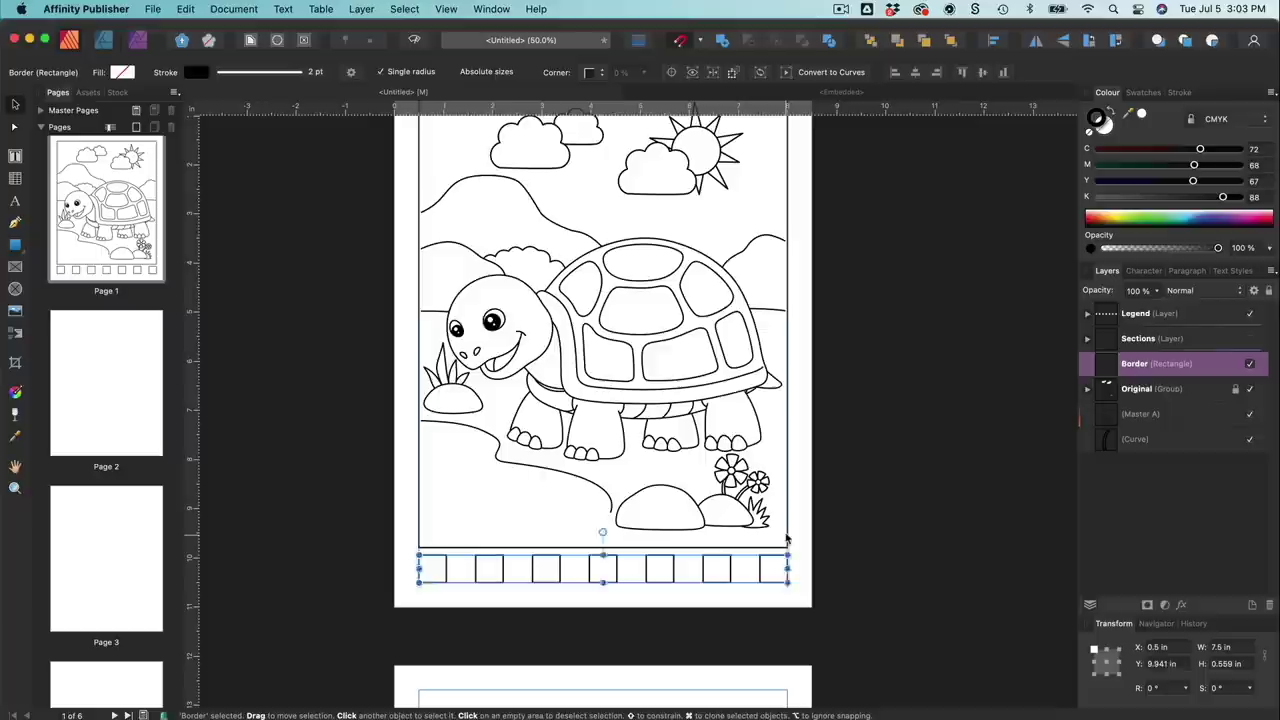
left_click_drag(602, 541, 603, 533)
left_click(615, 587)
Step: Move the row of seven squares up to just below the border, at a Y position of about 9.717 in
left_click_drag(384, 553, 858, 608)
left_click_drag(659, 585, 659, 574)
key("Up")
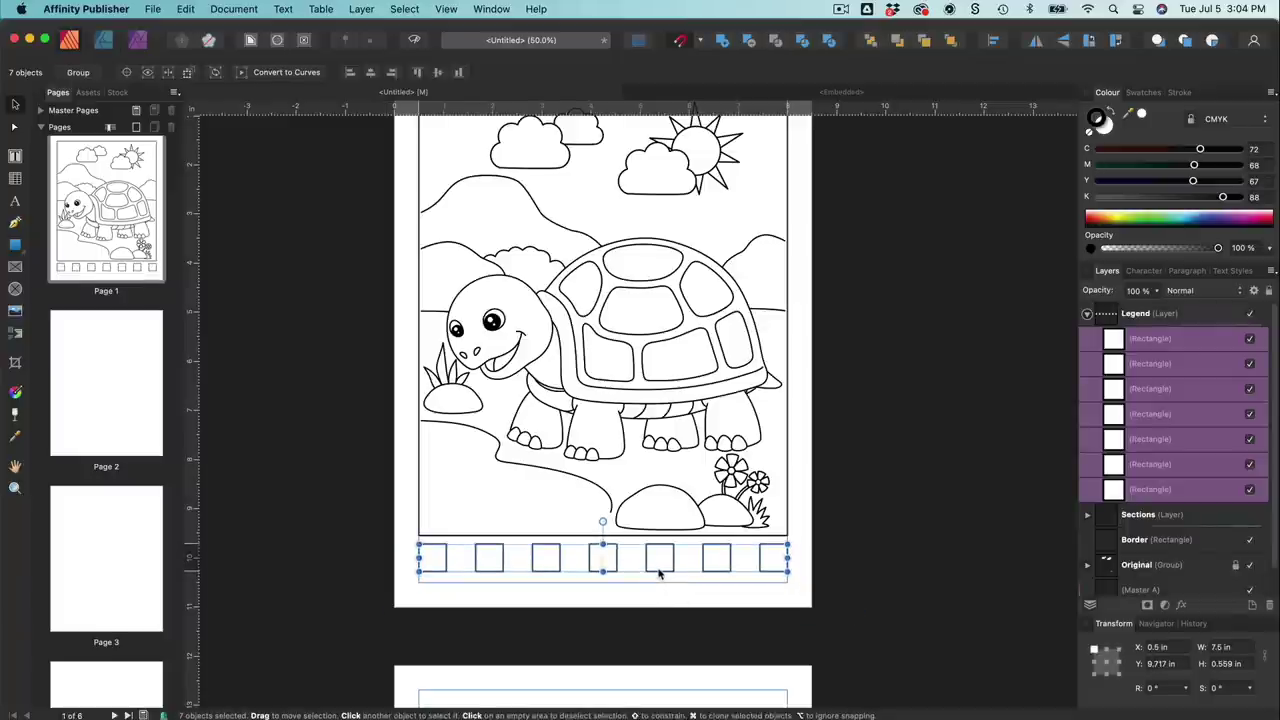
left_click(898, 576)
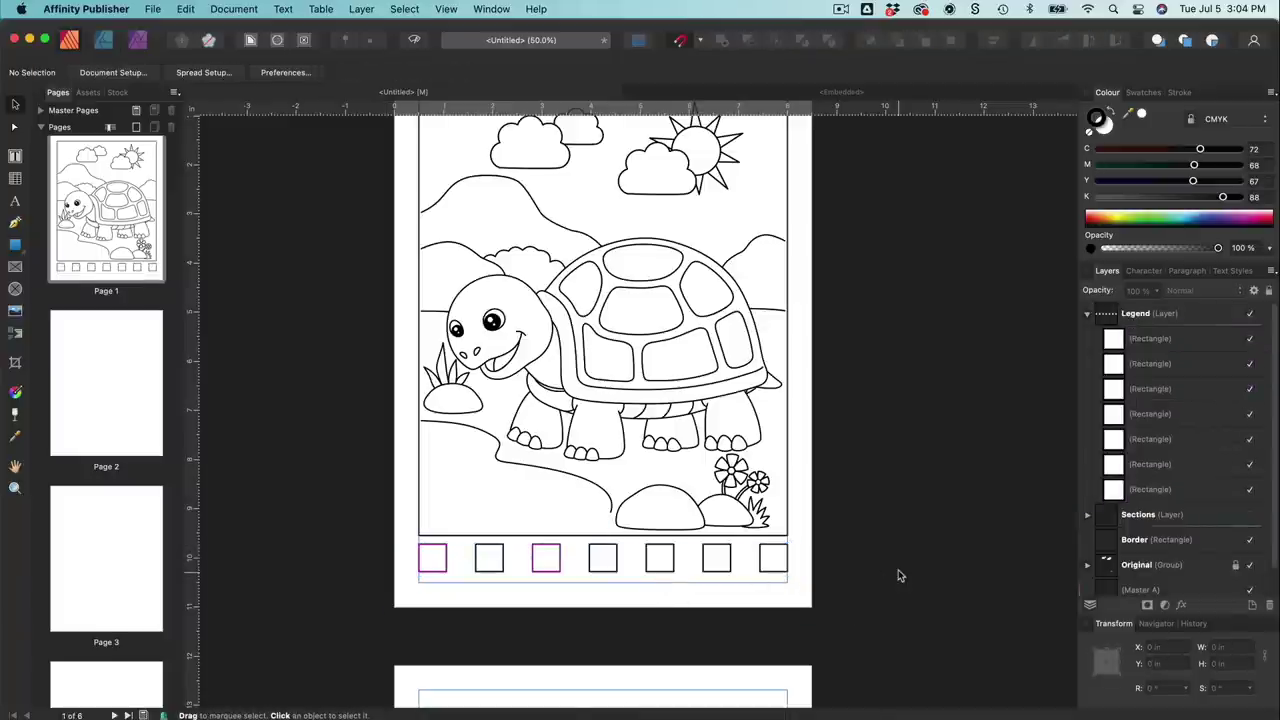
Step: Draw a text frame of about 0.48 by 0.32 in inside the first square and enter 1
key("super+1")
left_click(15, 157)
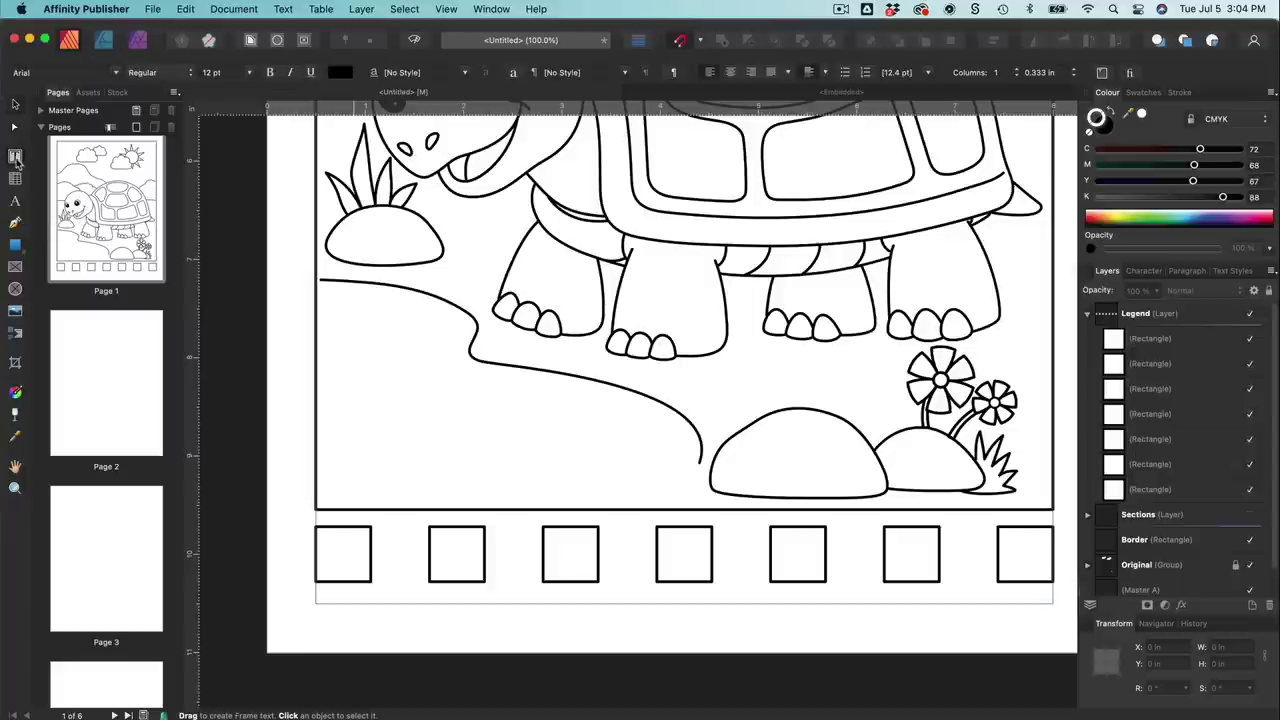
left_click_drag(322, 541, 366, 571)
type("1")
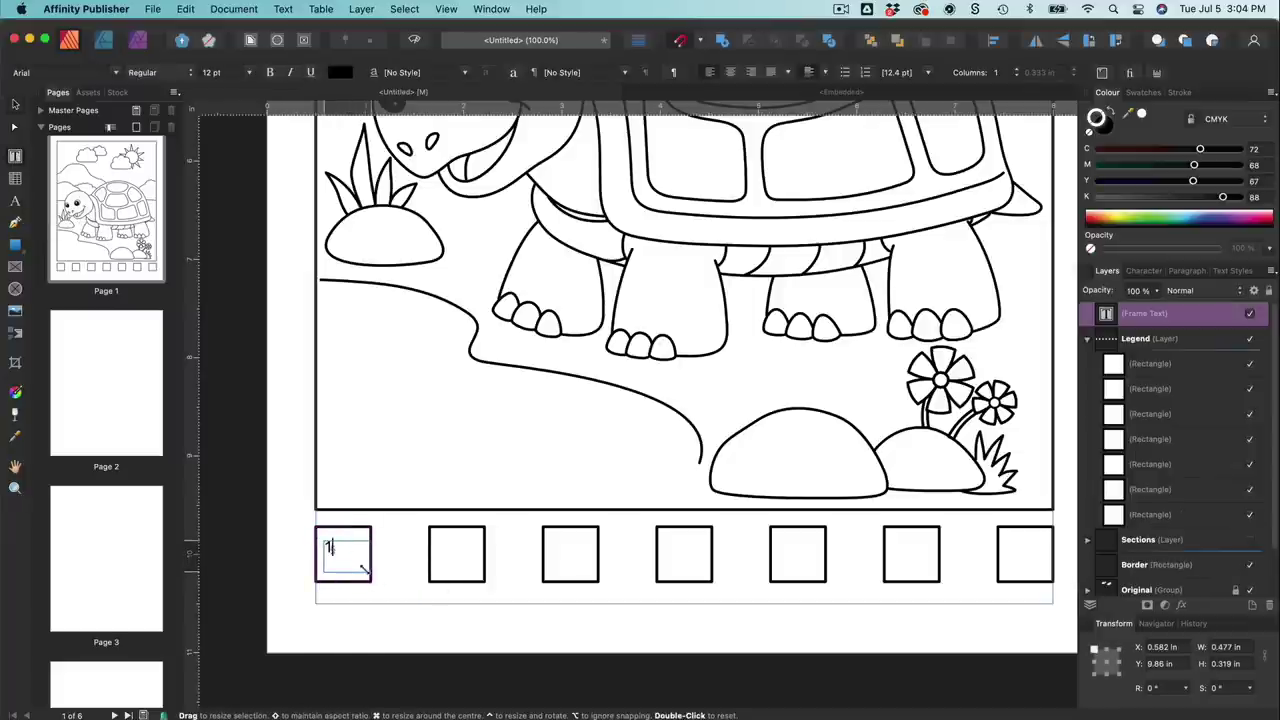
Step: Format the number 1 in Brandon Grotesque, Black style, at 20 pt
key("Escape")
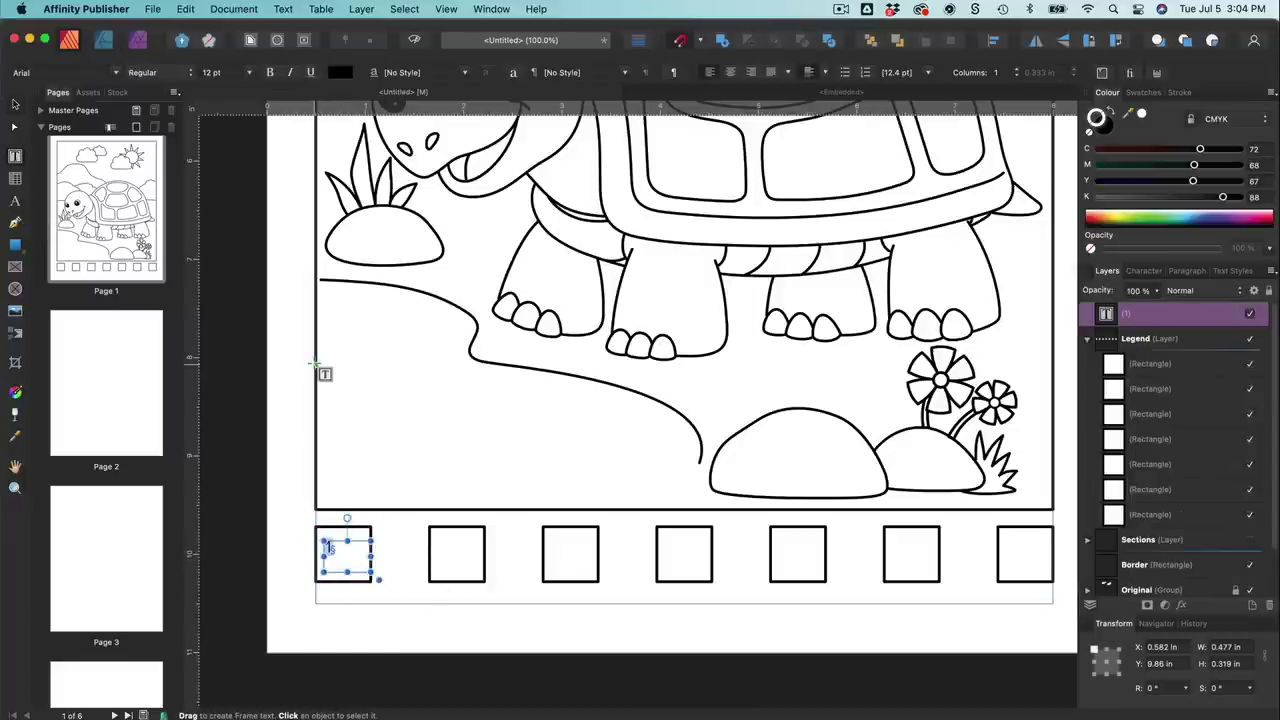
left_click(249, 73)
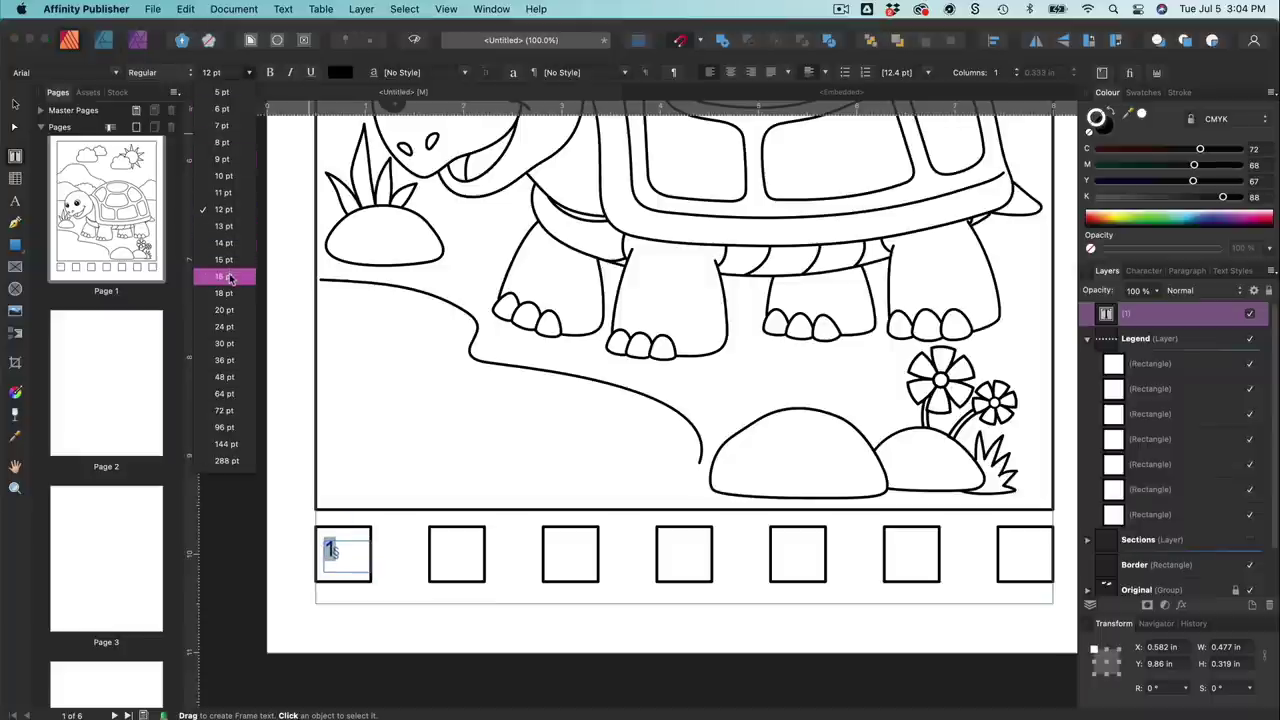
left_click(226, 310)
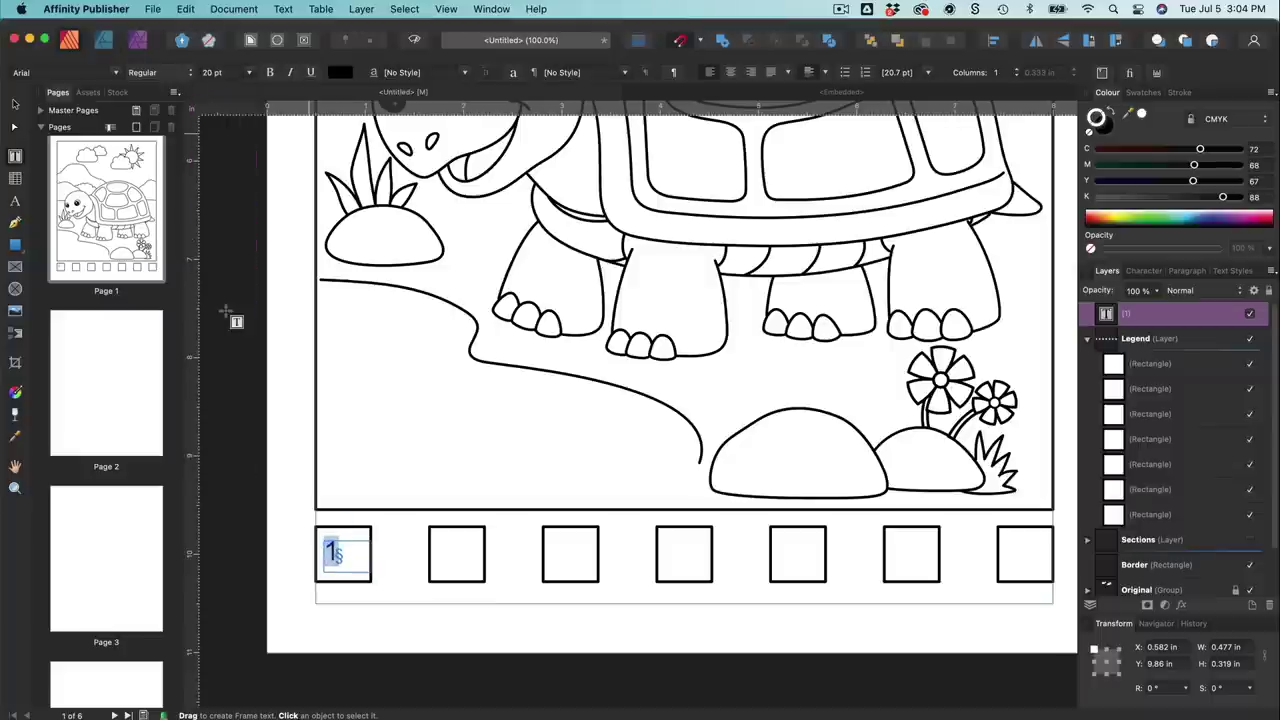
left_click(82, 71)
type("brand")
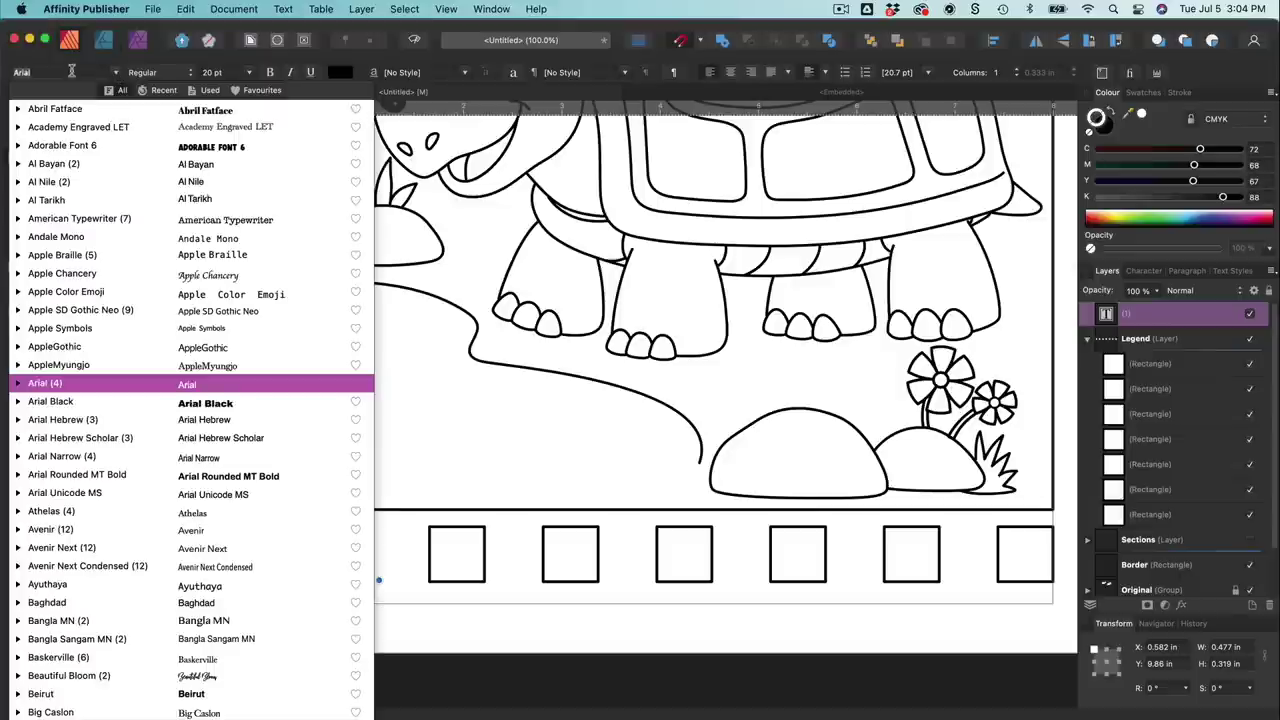
type("on")
left_click(14, 103)
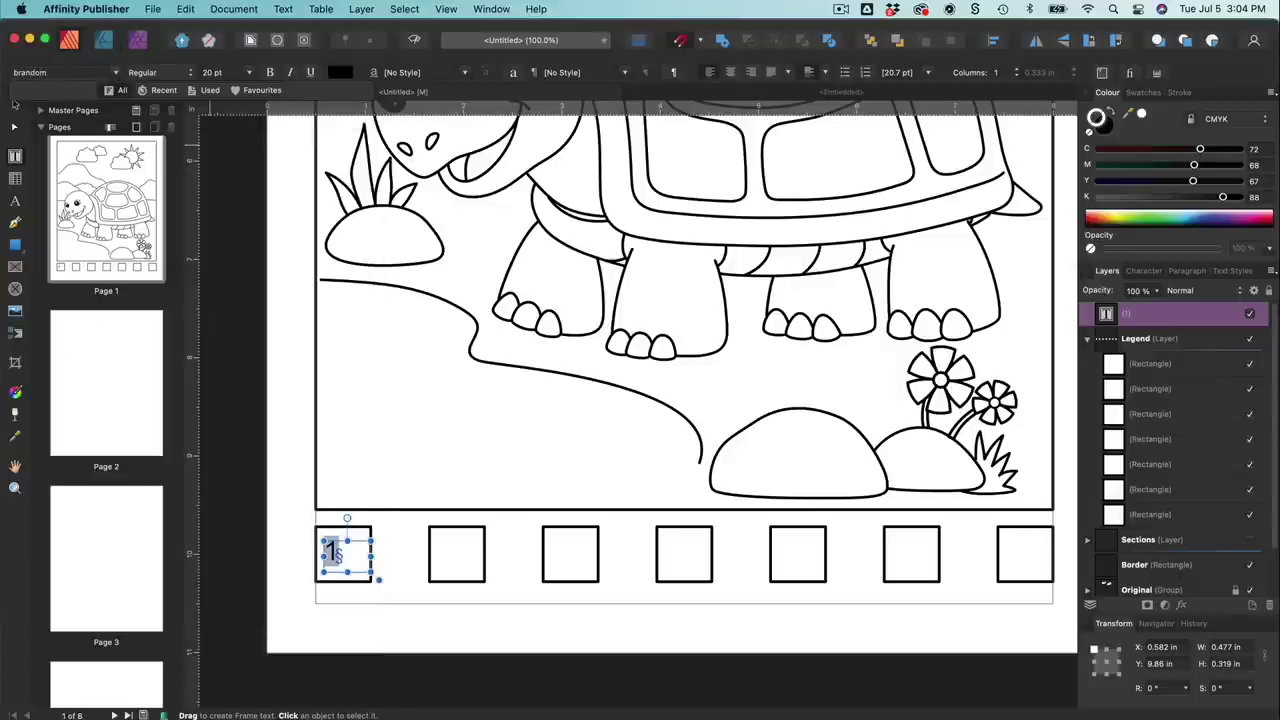
key("BackSpace")
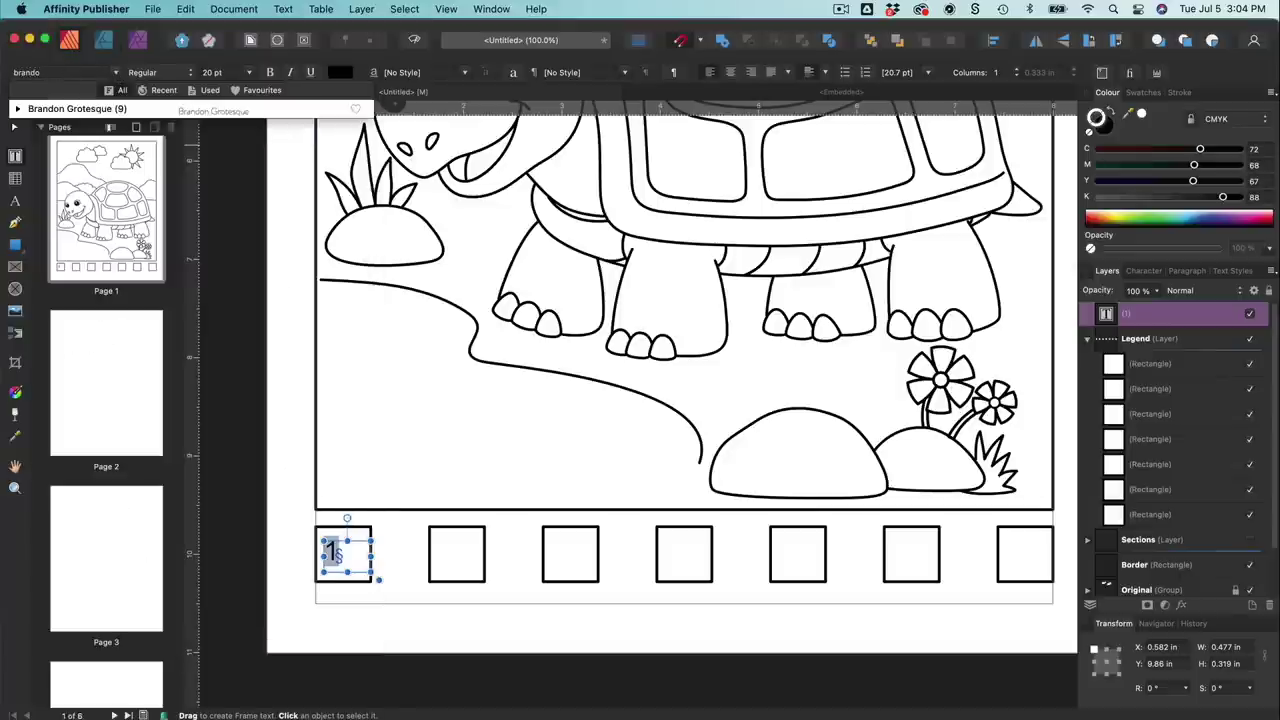
left_click(62, 109)
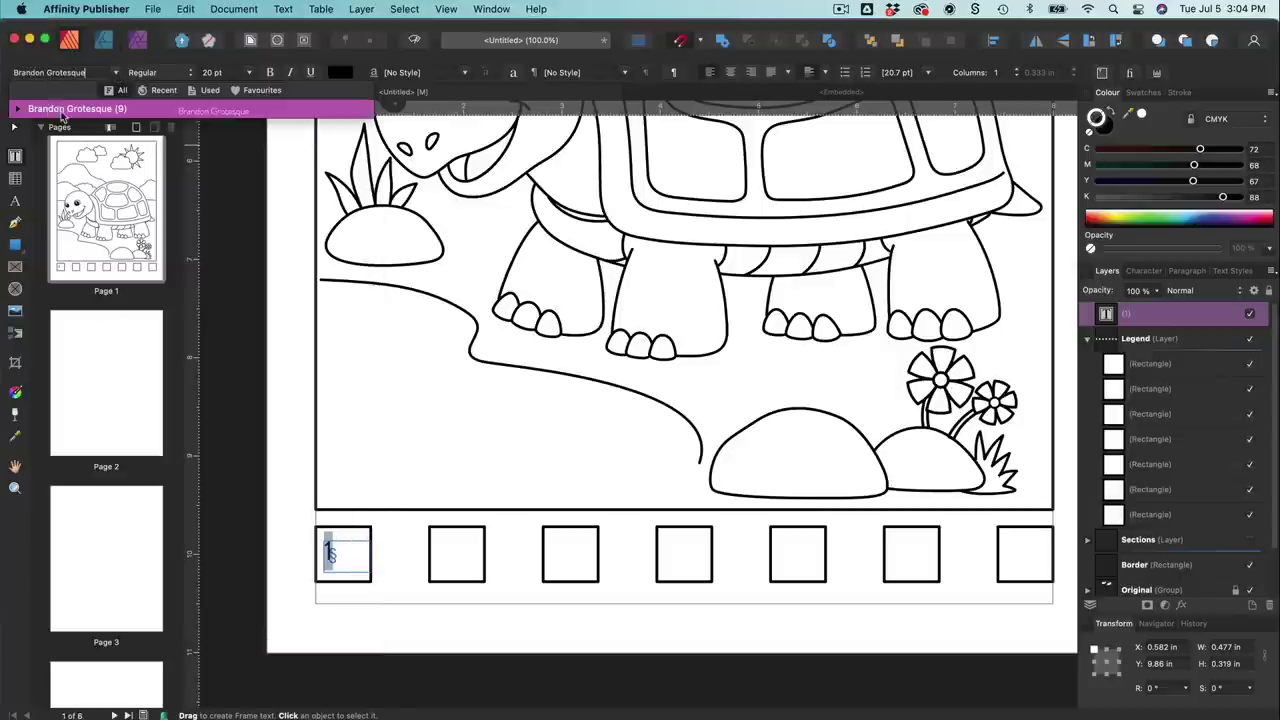
left_click(188, 73)
left_click(150, 190)
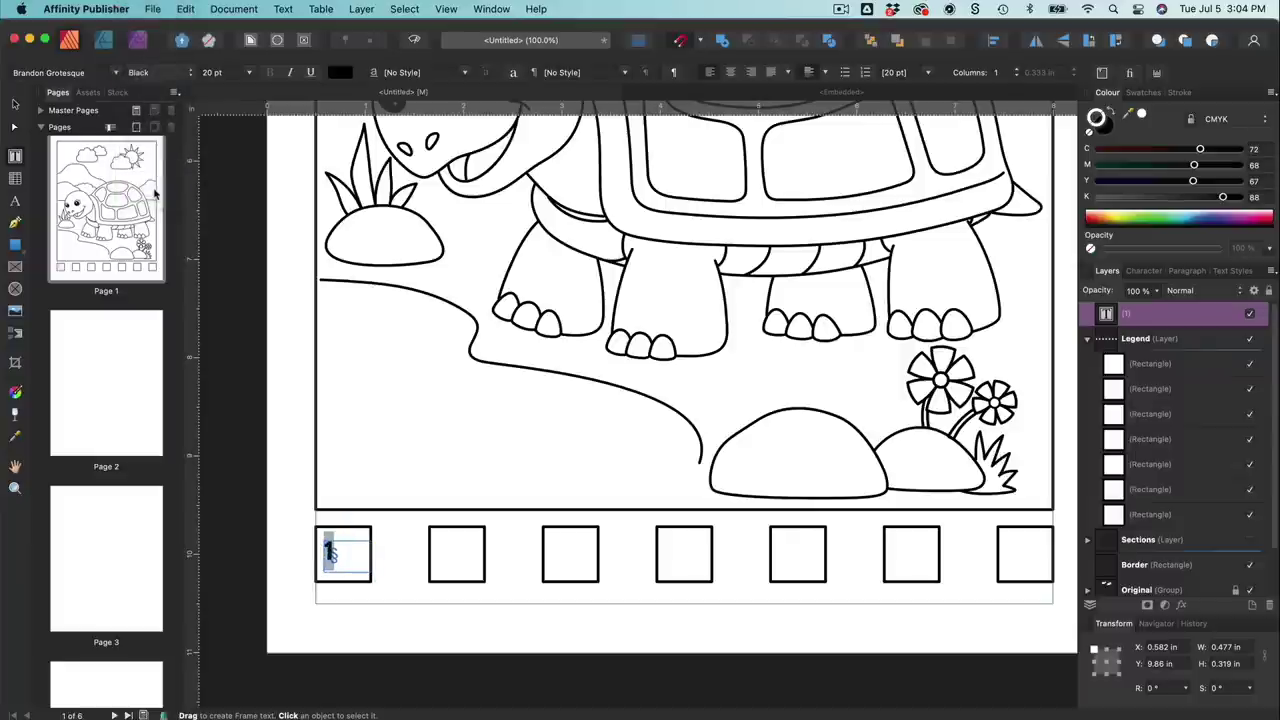
left_click(15, 105)
left_click(238, 302)
Step: Try scaling the number 1 together with its text frame, and undo the scaling
key("super+minus")
scroll(238, 302, "up", 2)
scroll(238, 302, "right", 2)
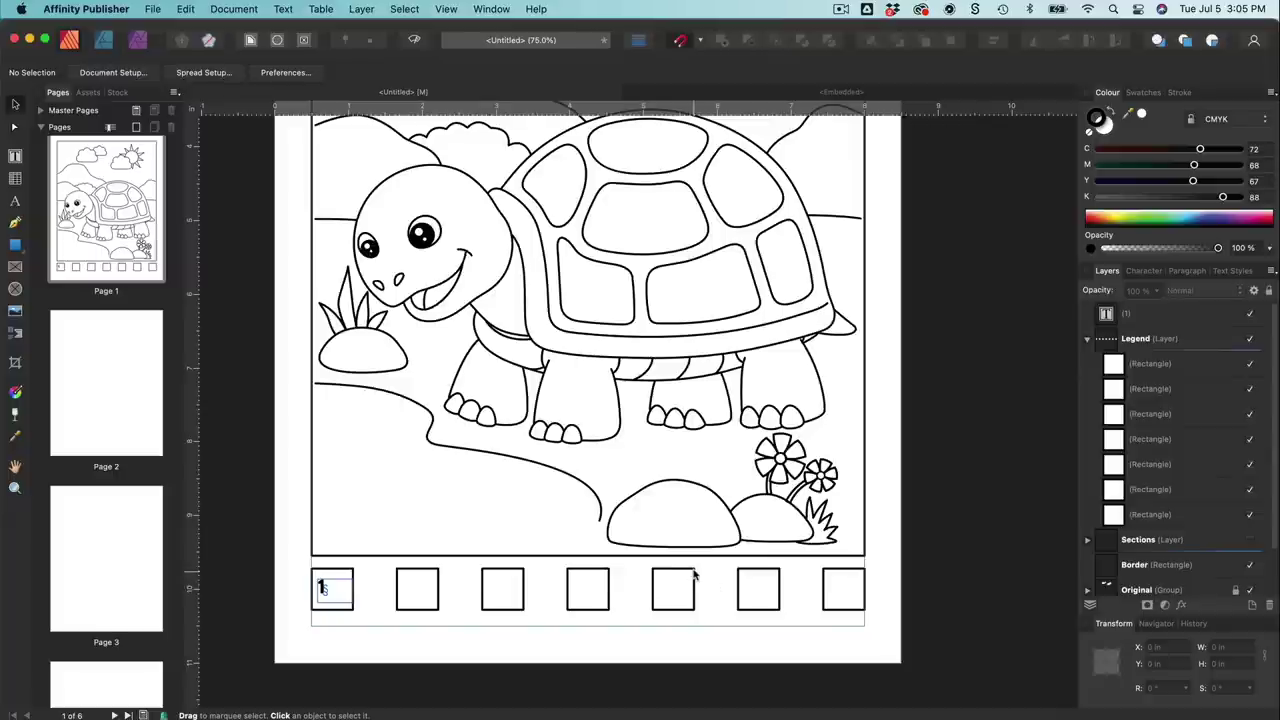
left_click(342, 601)
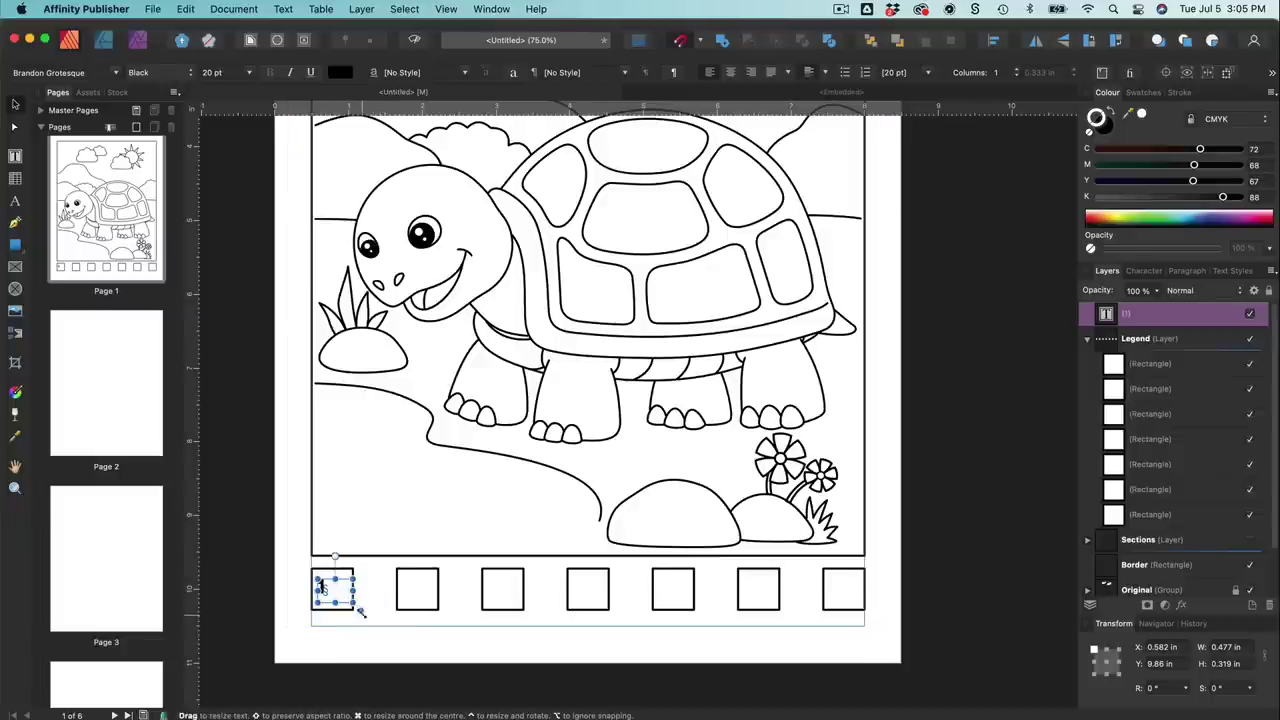
left_click_drag(361, 609, 372, 619)
key("super+z")
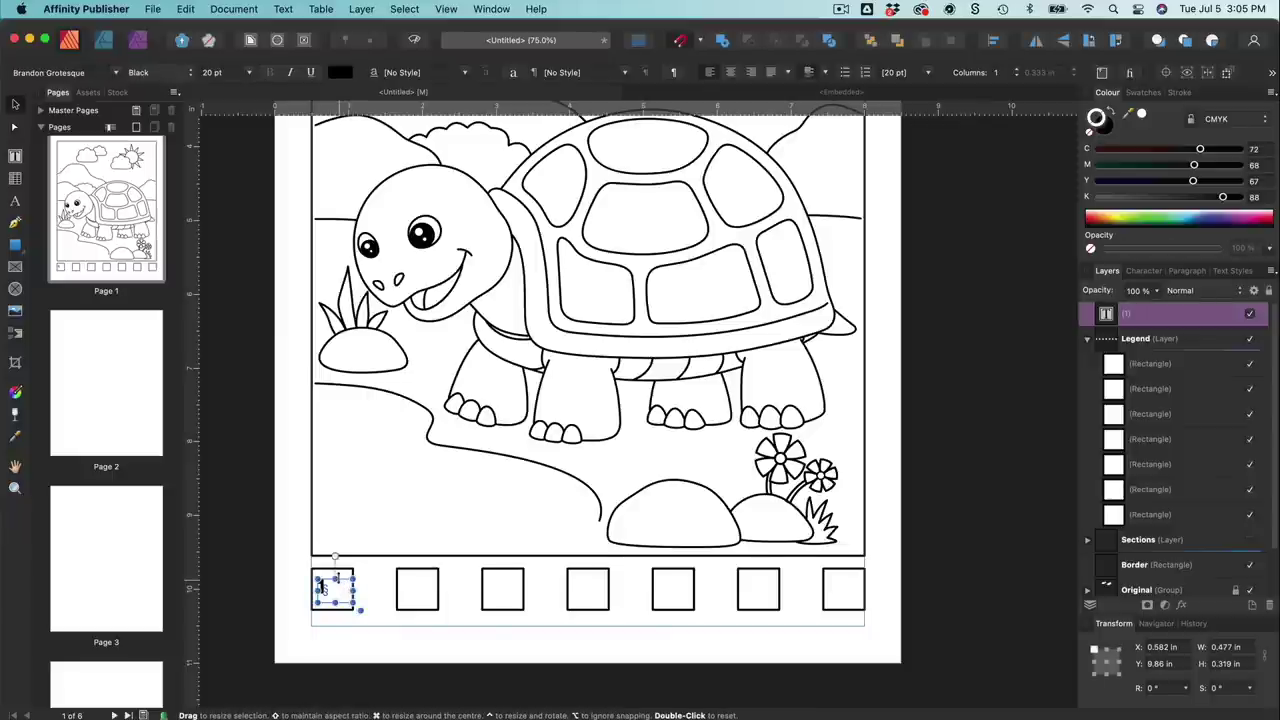
Step: Shrink the number's text frame to about 0.2 by 0.23 in, keeping it inside the first square
scroll(322, 590, "up", 10)
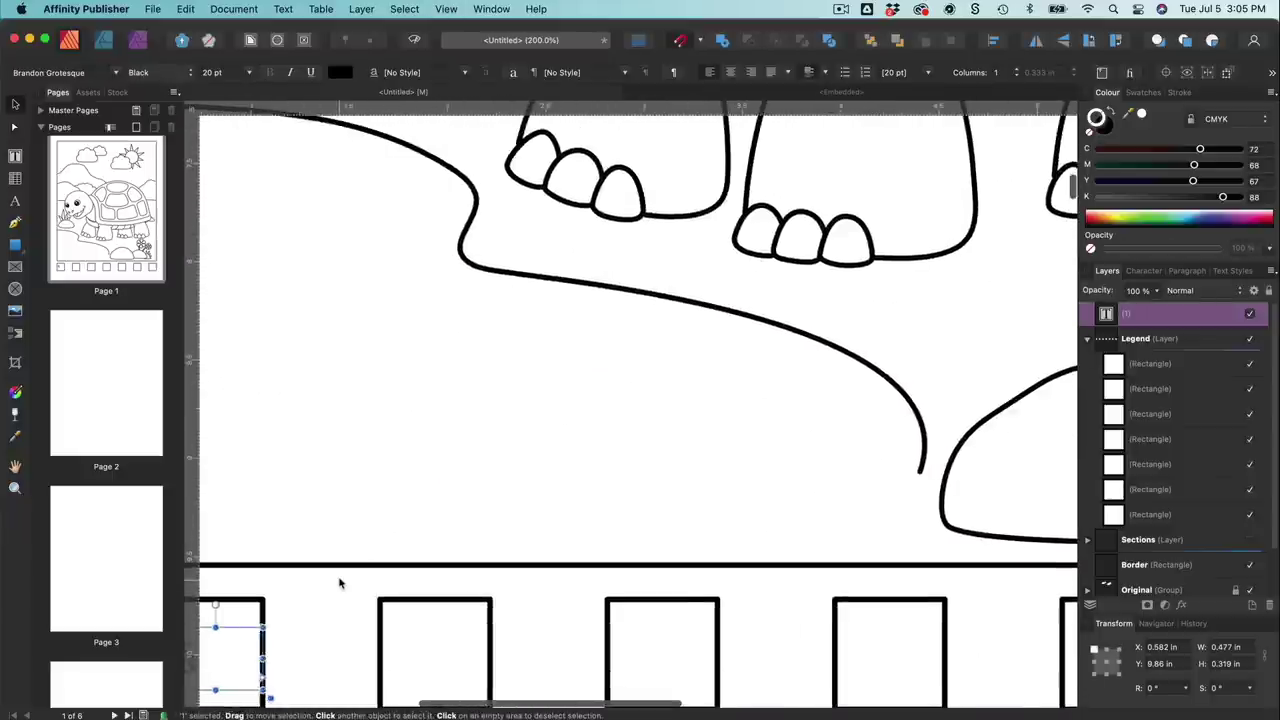
scroll(339, 583, "left", 7)
scroll(339, 583, "down", 2)
scroll(339, 583, "right", 2)
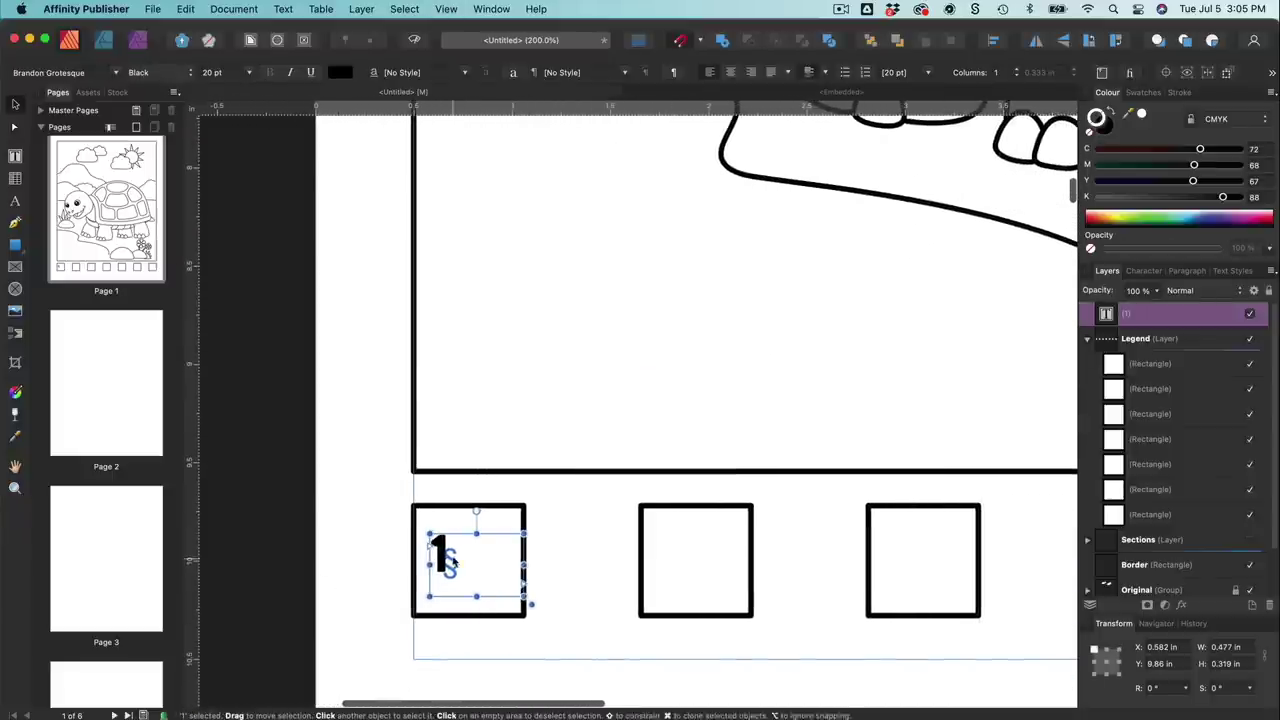
left_click_drag(522, 596, 449, 556)
Step: Reduce the first square to about 0.431 in per side and centre the number 1 within it
left_click(524, 607)
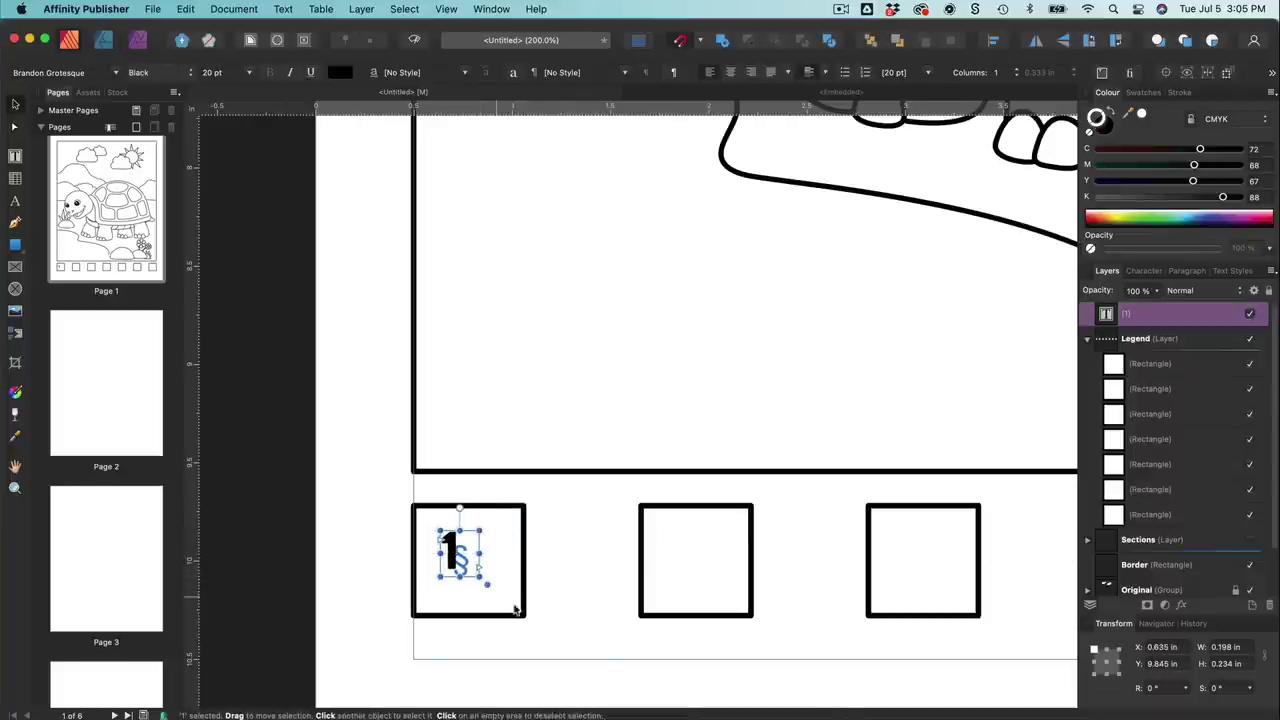
left_click(521, 613)
left_click_drag(521, 613, 499, 590)
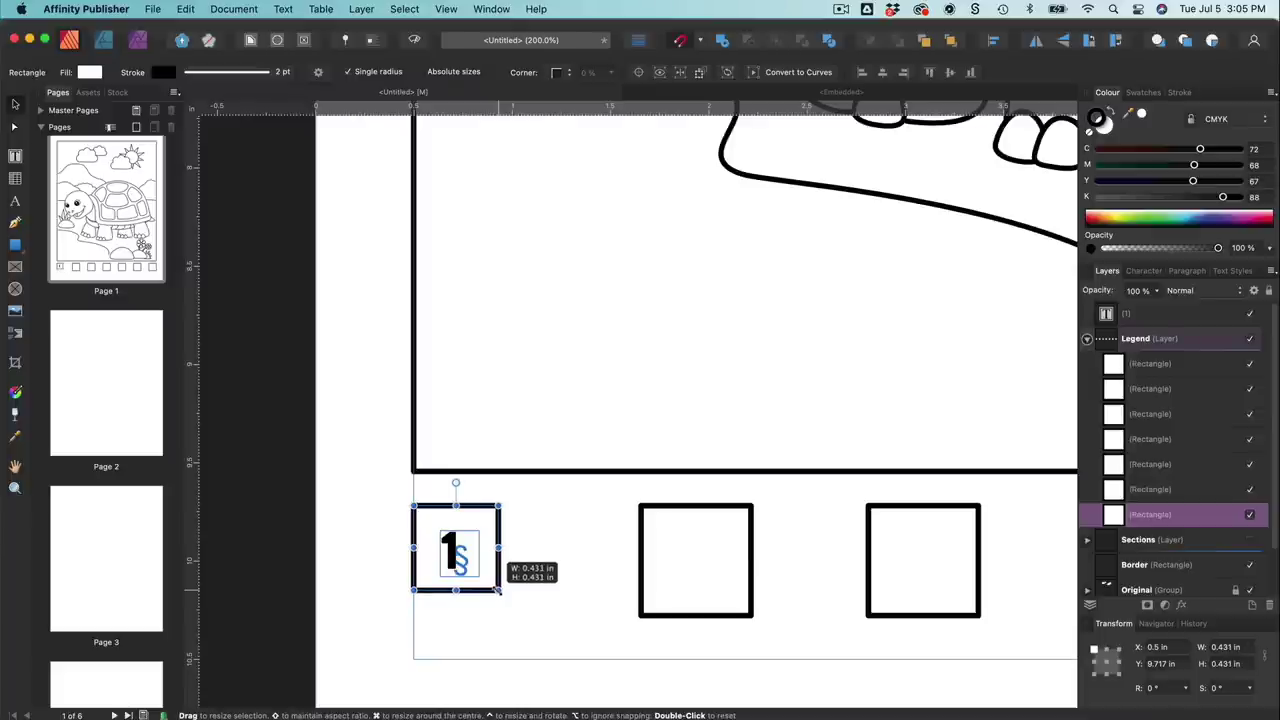
left_click(583, 574)
left_click(451, 538)
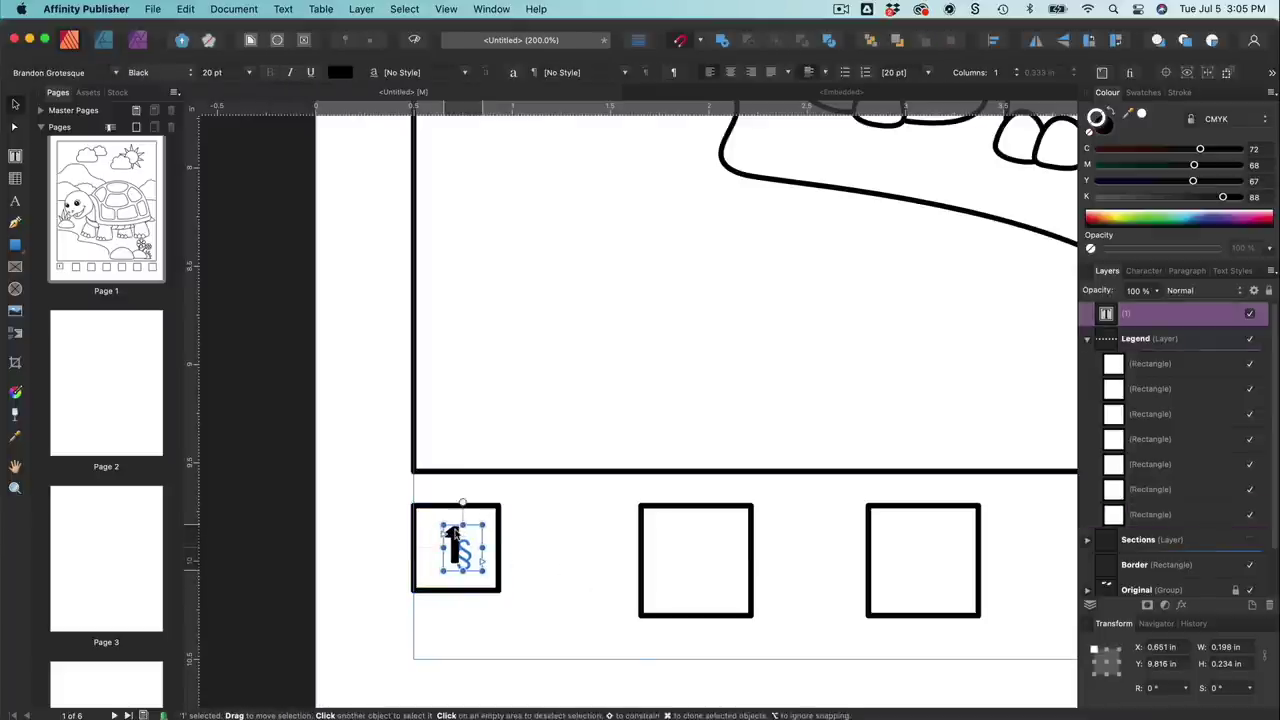
left_click_drag(456, 536, 455, 538)
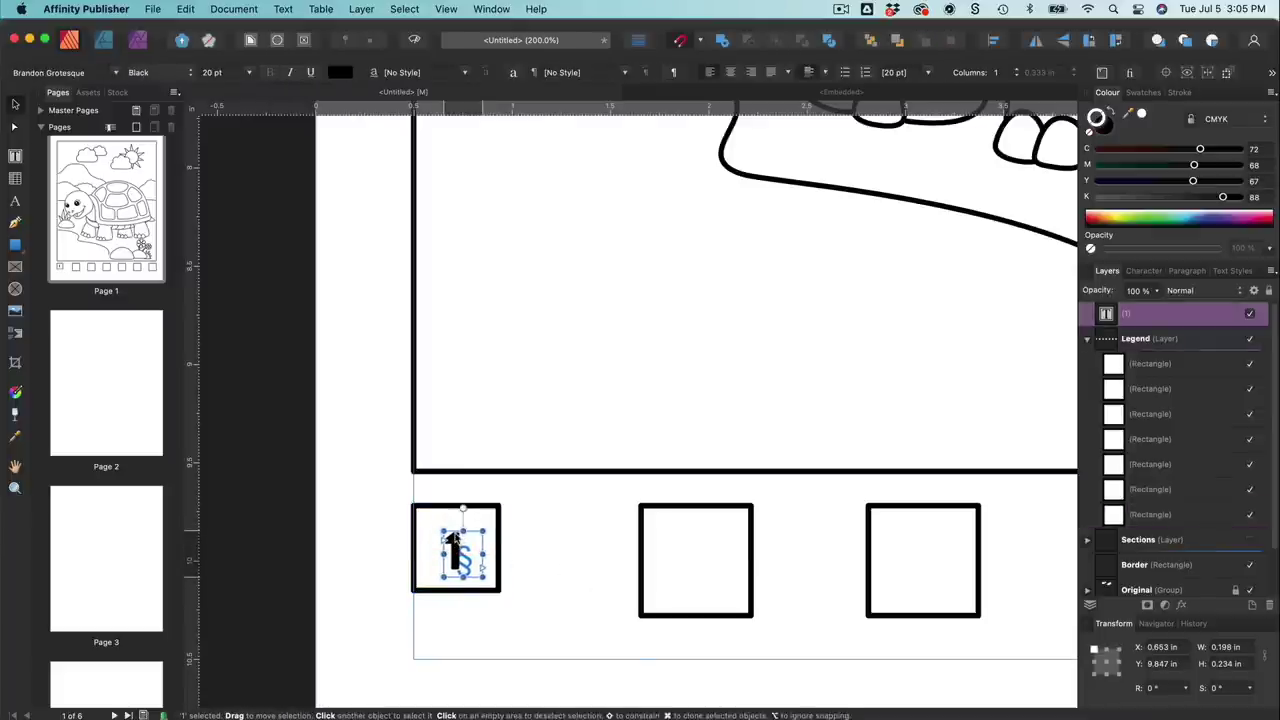
Step: Delete the six other squares of the row
left_click(566, 546)
left_click_drag(352, 500, 874, 605)
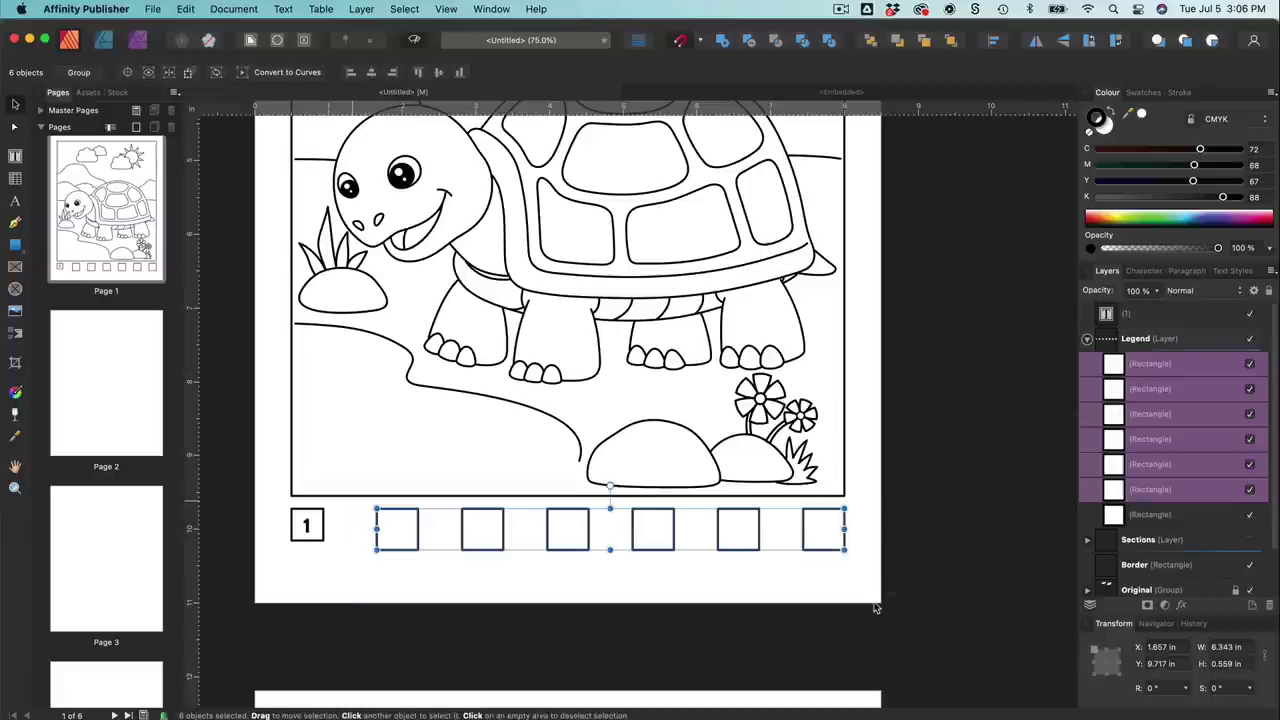
key("Delete")
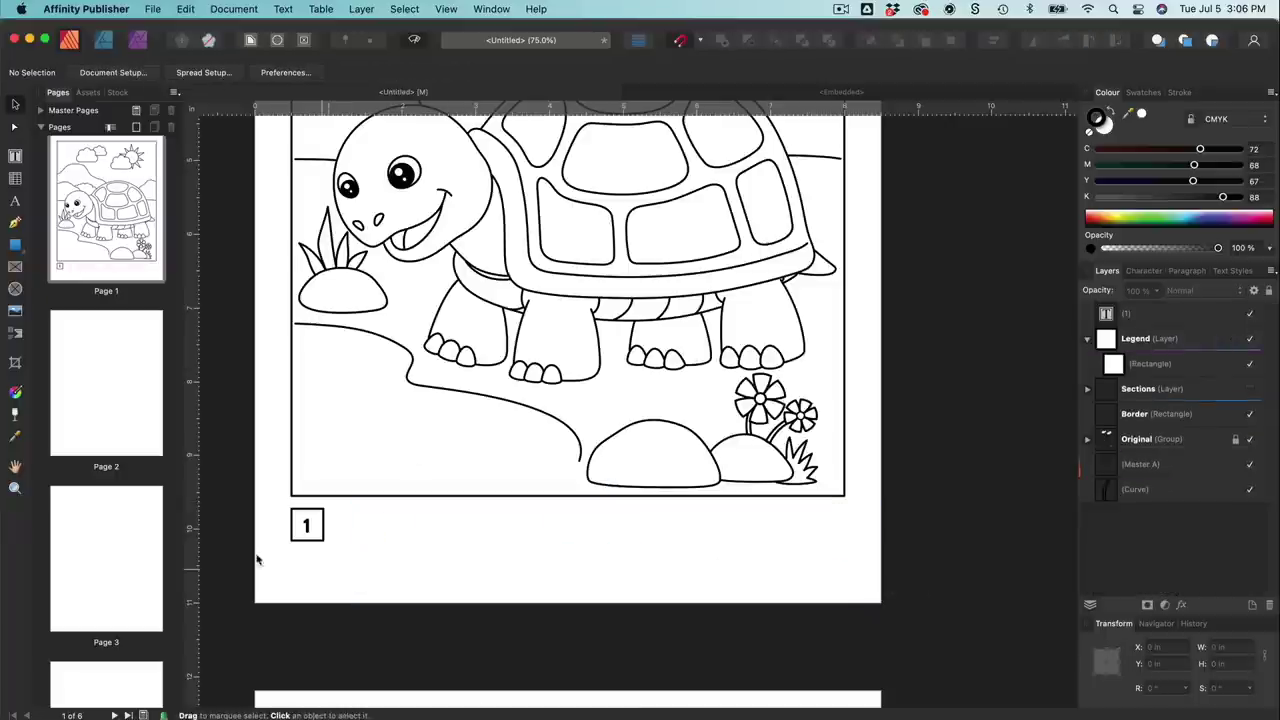
Step: Duplicate the numbered square with its text to the right and change the copy's number to 2
left_click_drag(265, 507, 372, 568)
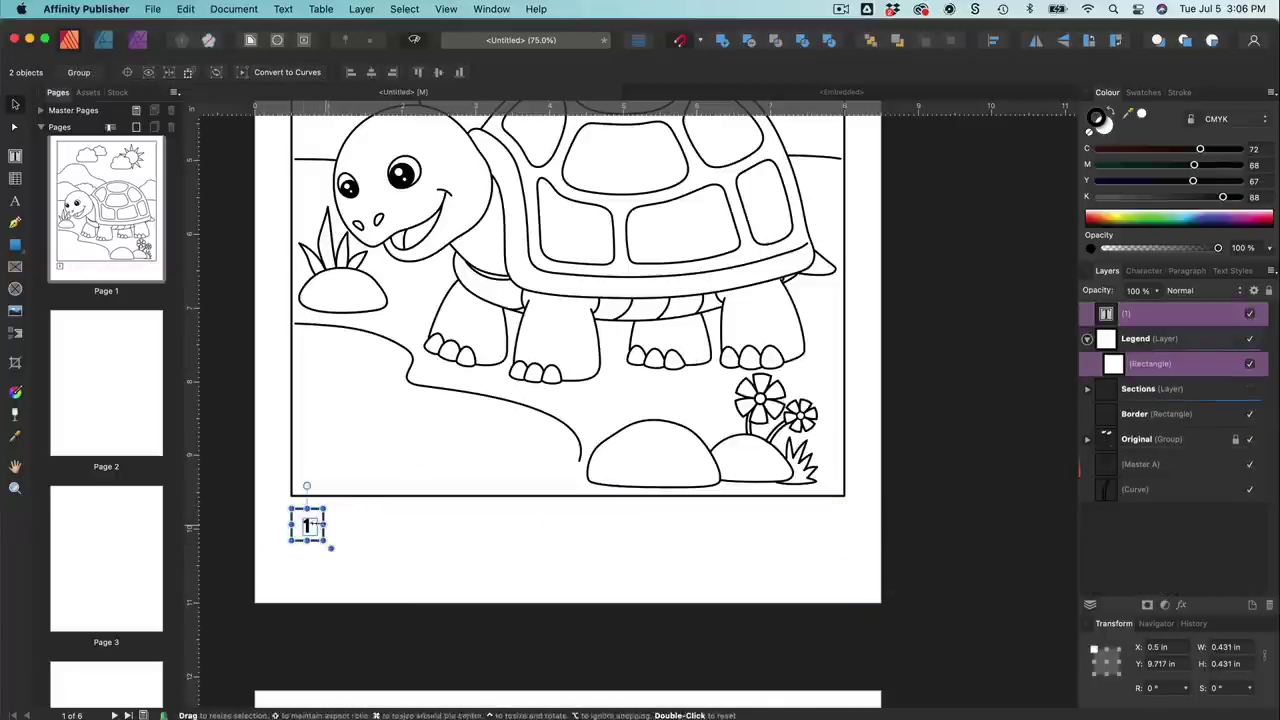
left_click_drag(312, 525, 382, 527)
double_click(382, 526)
type("2")
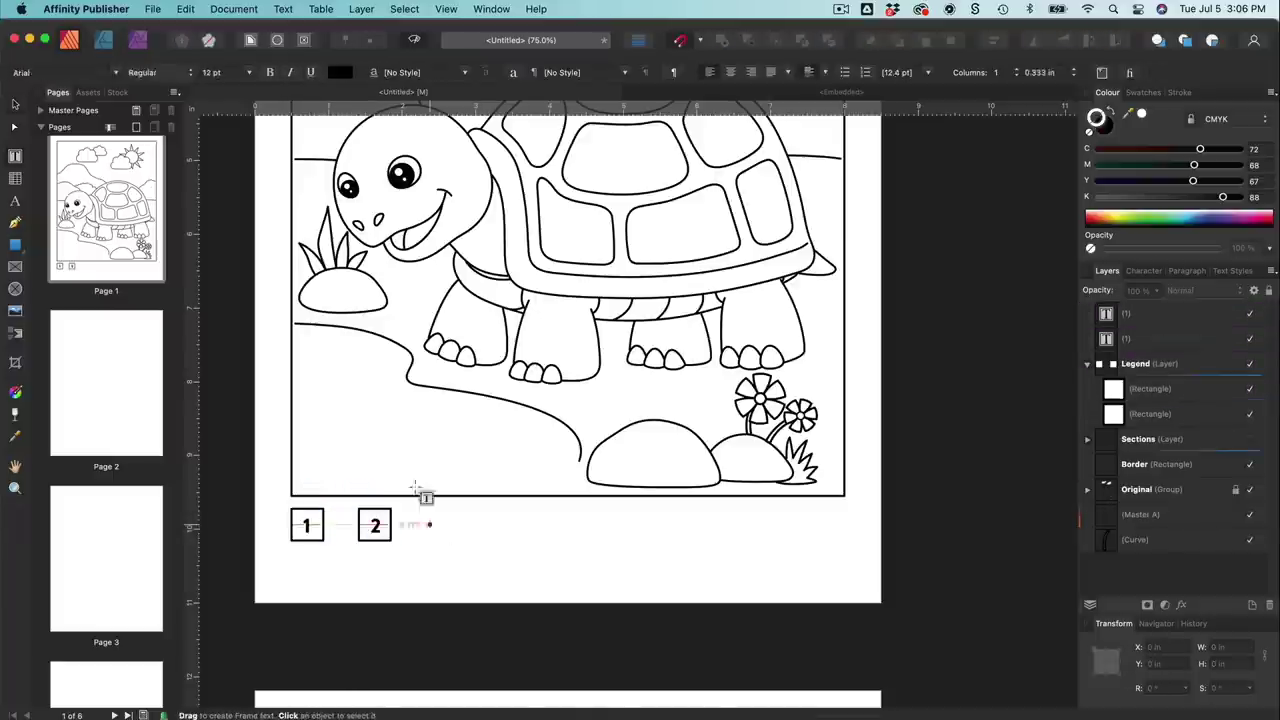
Step: Duplicate the numbered square 2 with its text to the right and change the copy's number to 3
type("z")
left_click_drag(423, 491, 634, 591)
scroll(634, 591, "down", 1)
key("v")
left_click_drag(506, 508, 504, 512)
left_click(299, 494)
scroll(299, 494, "right", 2)
left_click_drag(305, 426, 649, 603)
left_click_drag(331, 536, 548, 539)
double_click(592, 491)
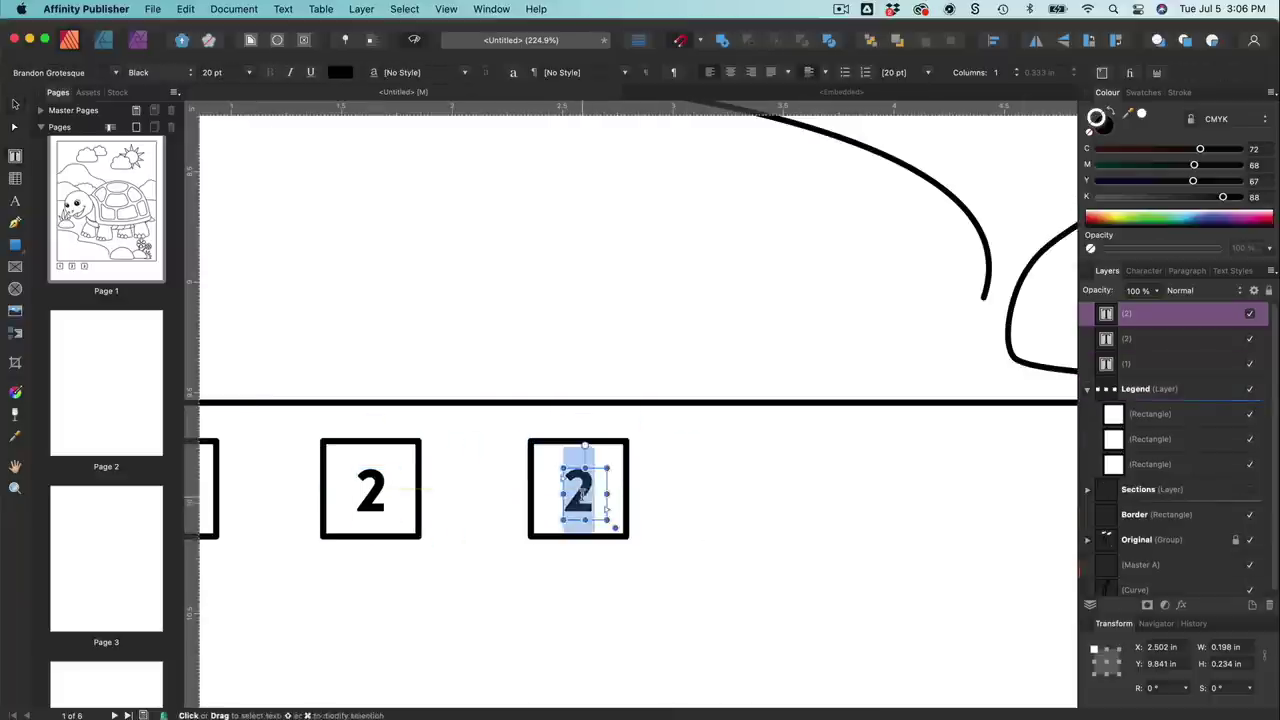
key("BackSpace")
type("3")
Step: Continue the row with two more copies of the numbered square, changing their numbers to 4 and 5
scroll(592, 491, "right", 2)
left_click_drag(320, 429, 470, 549)
left_click_drag(418, 497, 626, 497)
double_click(626, 495)
type("4")
left_click_drag(425, 436, 566, 566)
left_click_drag(495, 523, 692, 523)
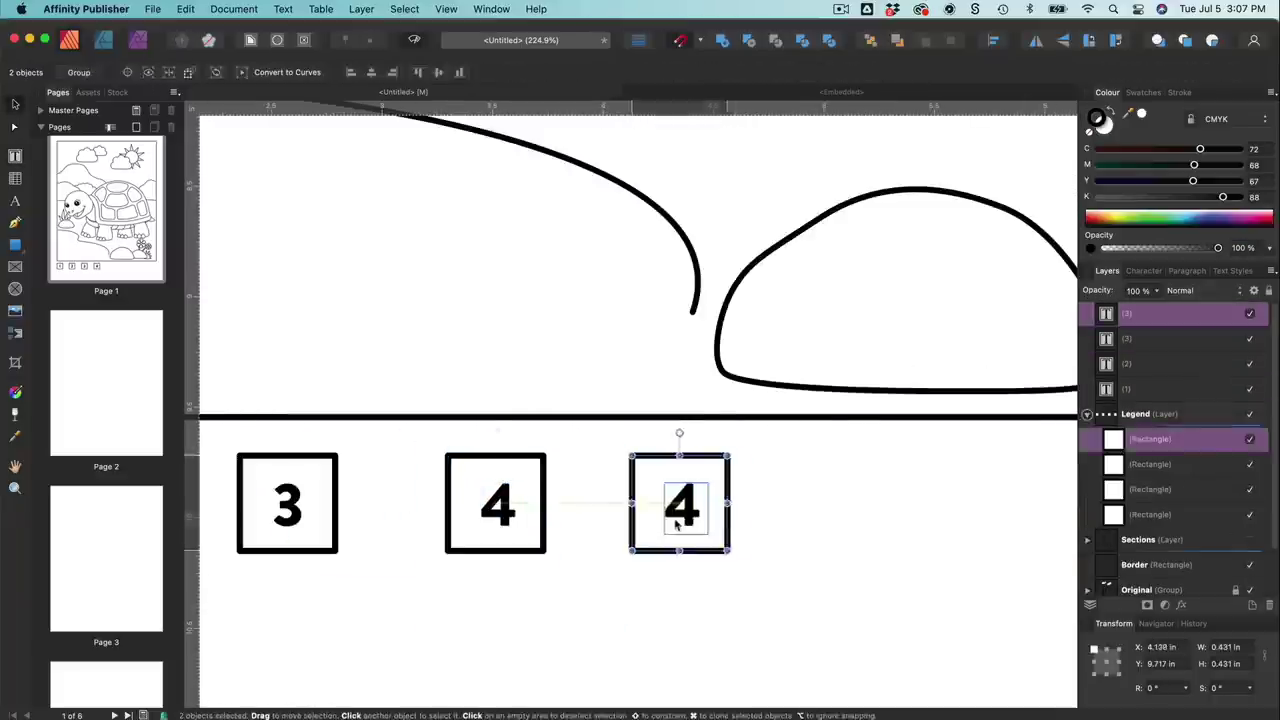
double_click(684, 502)
type("5")
Step: Complete the row with two further copies of the numbered square, changing their numbers to 6 and 7
scroll(663, 500, "right", 3)
left_click_drag(445, 434, 577, 560)
left_click_drag(520, 523, 744, 523)
double_click(684, 502)
type("6")
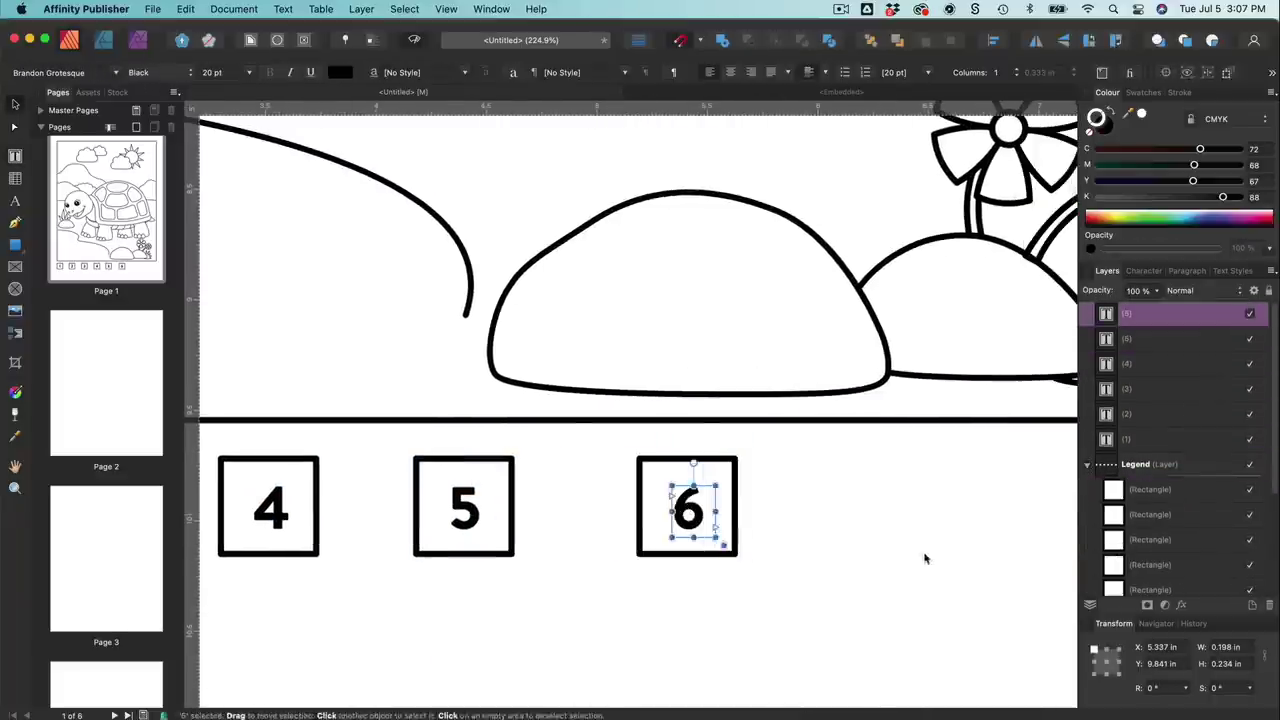
scroll(923, 557, "right", 3)
left_click_drag(348, 436, 484, 568)
left_click_drag(420, 523, 652, 523)
double_click(650, 503)
type("7")
left_click(784, 531)
key("super+minus")
key("super+0")
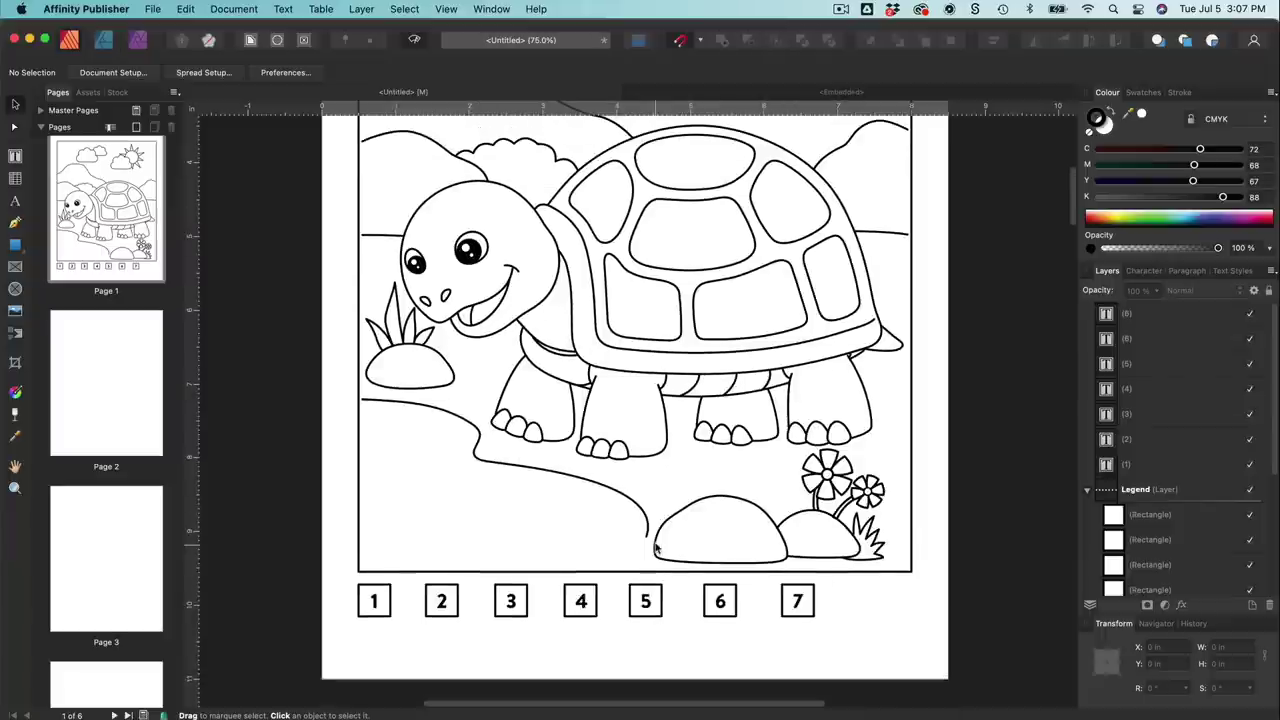
Step: Group the seven number text frames and rename the group Legend Numbers
scroll(582, 603, "down", 2)
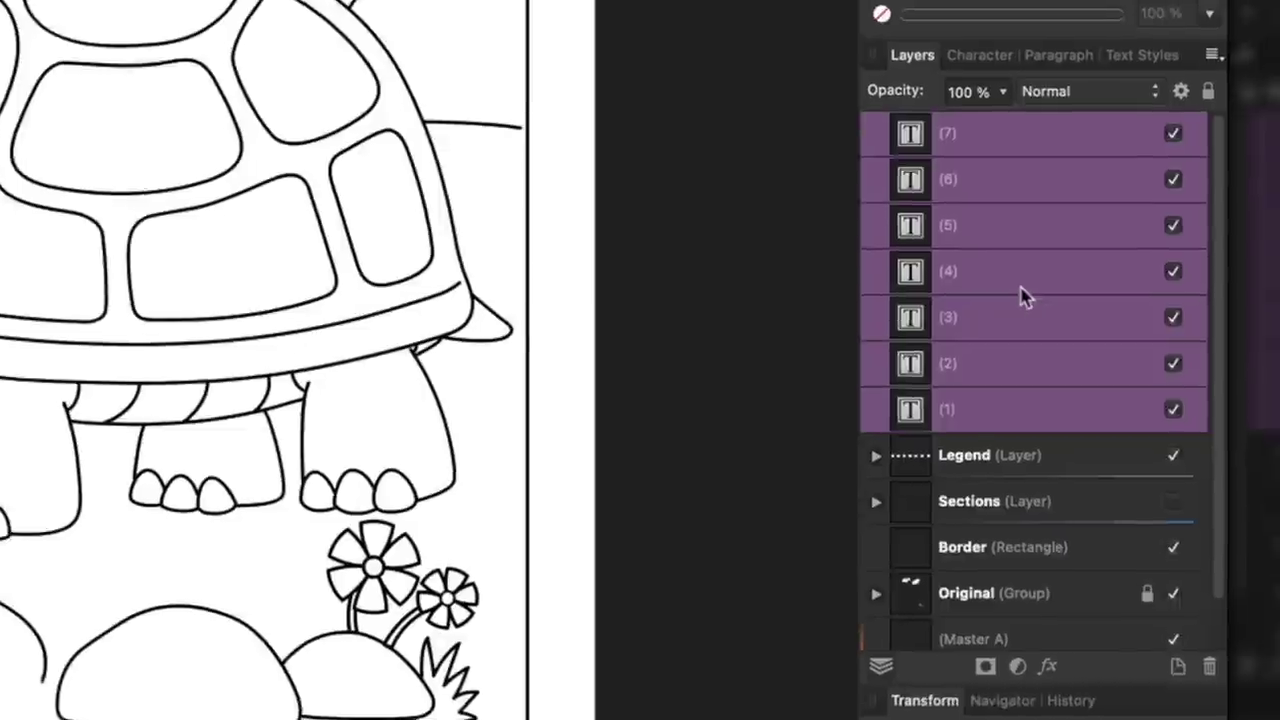
right_click(945, 294)
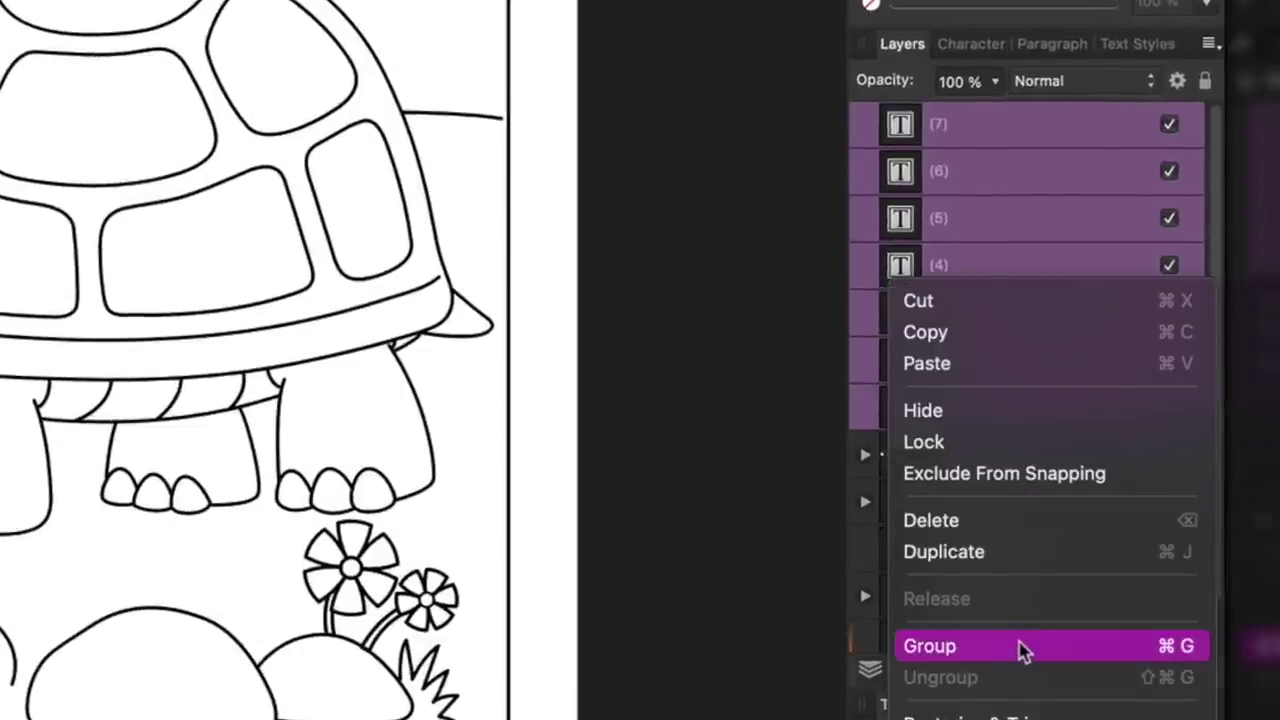
left_click(1022, 646)
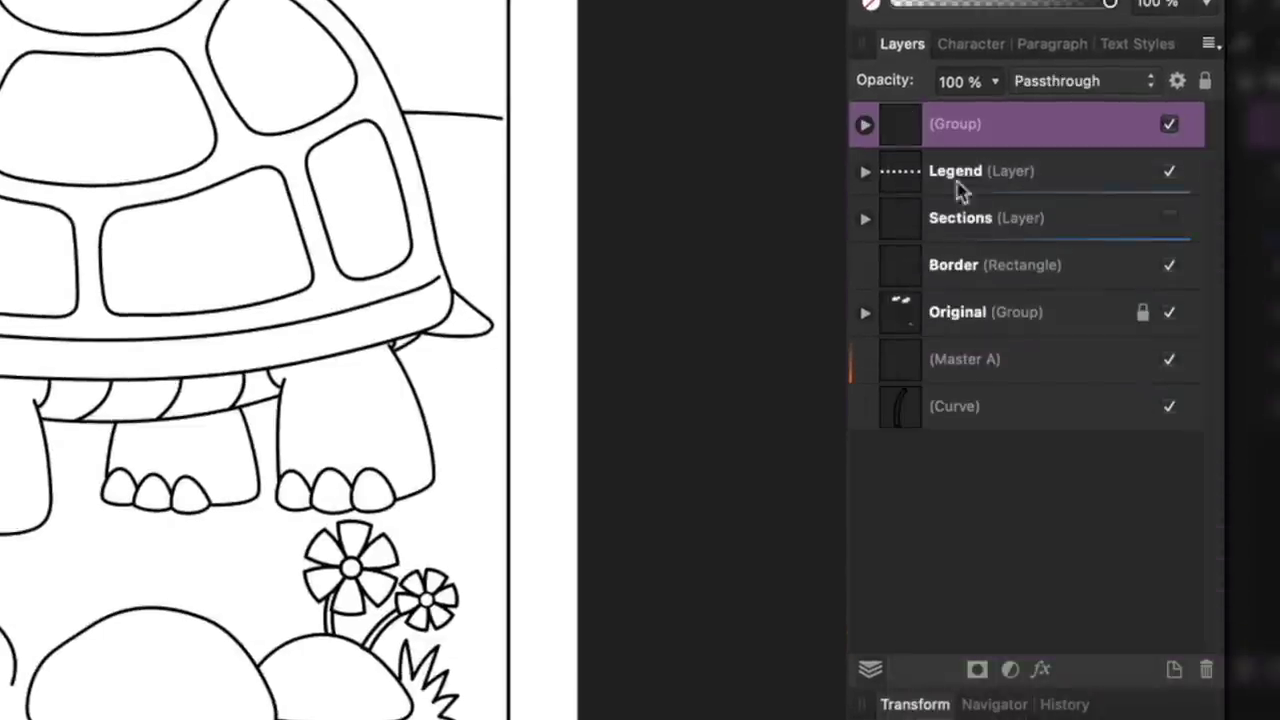
double_click(948, 122)
type("Legend Numbers")
key("Return")
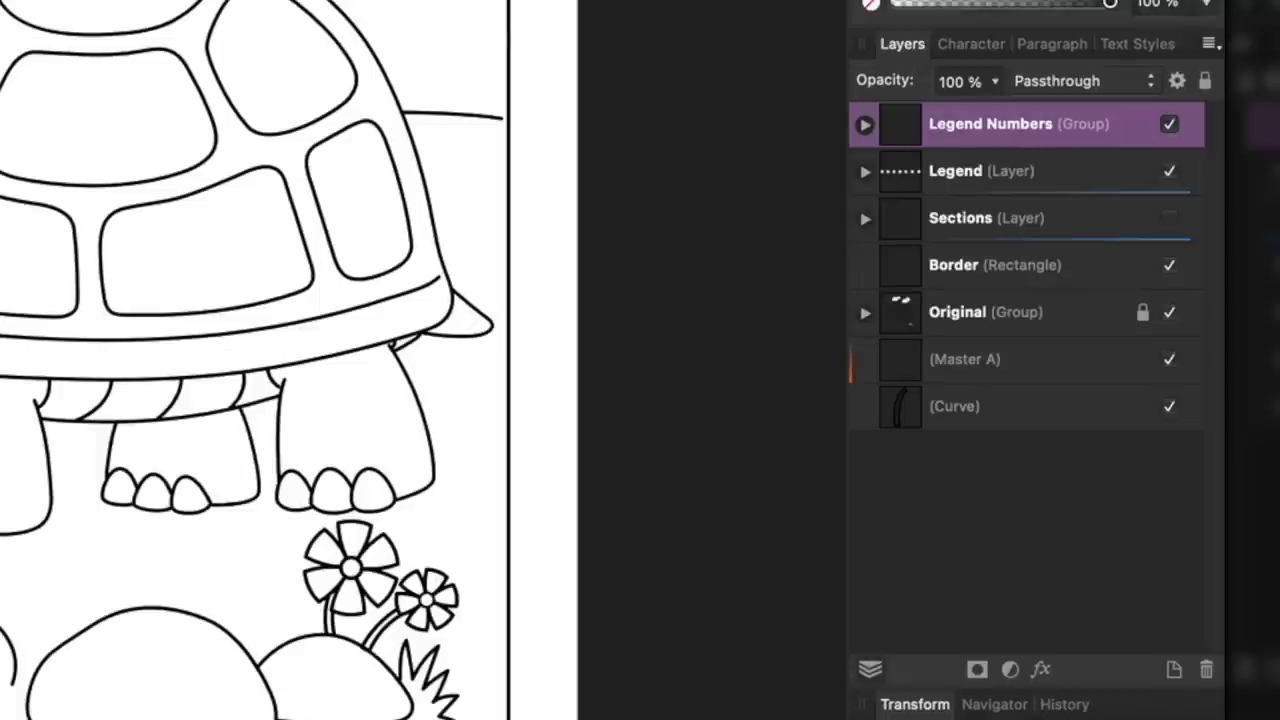
Step: Add a new layer above Legend Numbers and make the Sections layer visible
left_click(1174, 647)
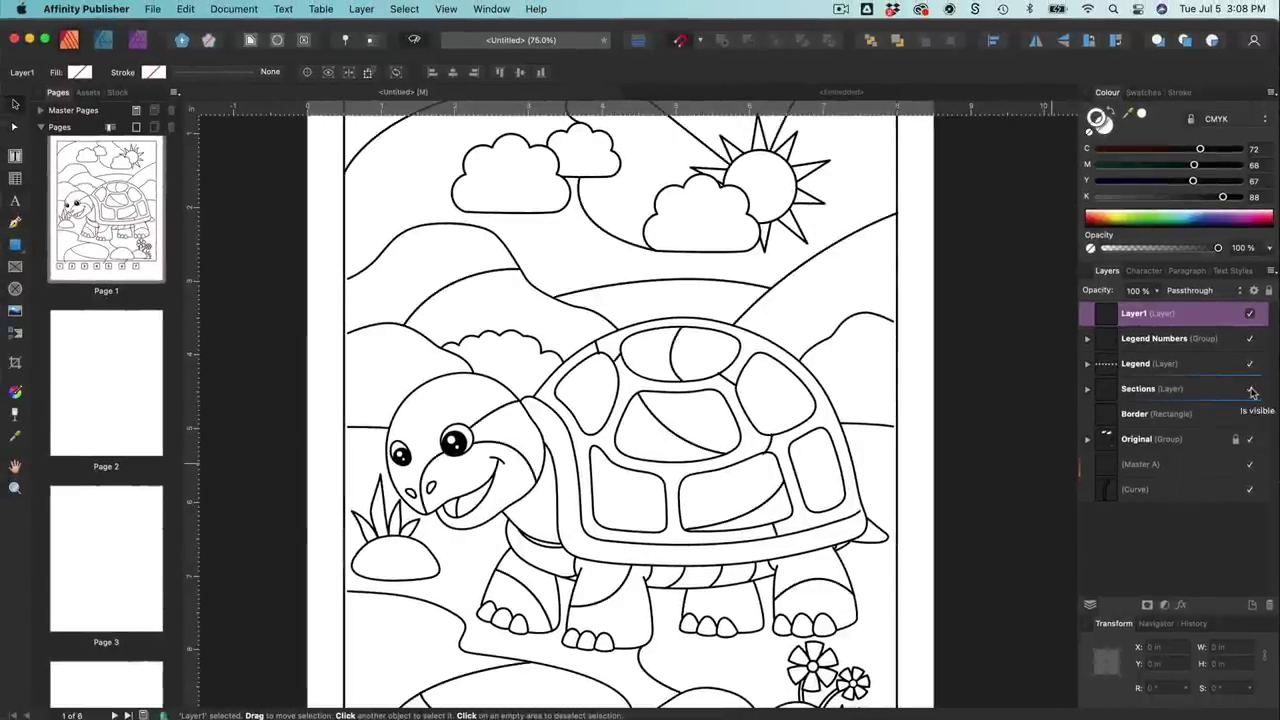
scroll(798, 390, "up", 2)
scroll(798, 390, "down", 10)
scroll(798, 390, "left", 4)
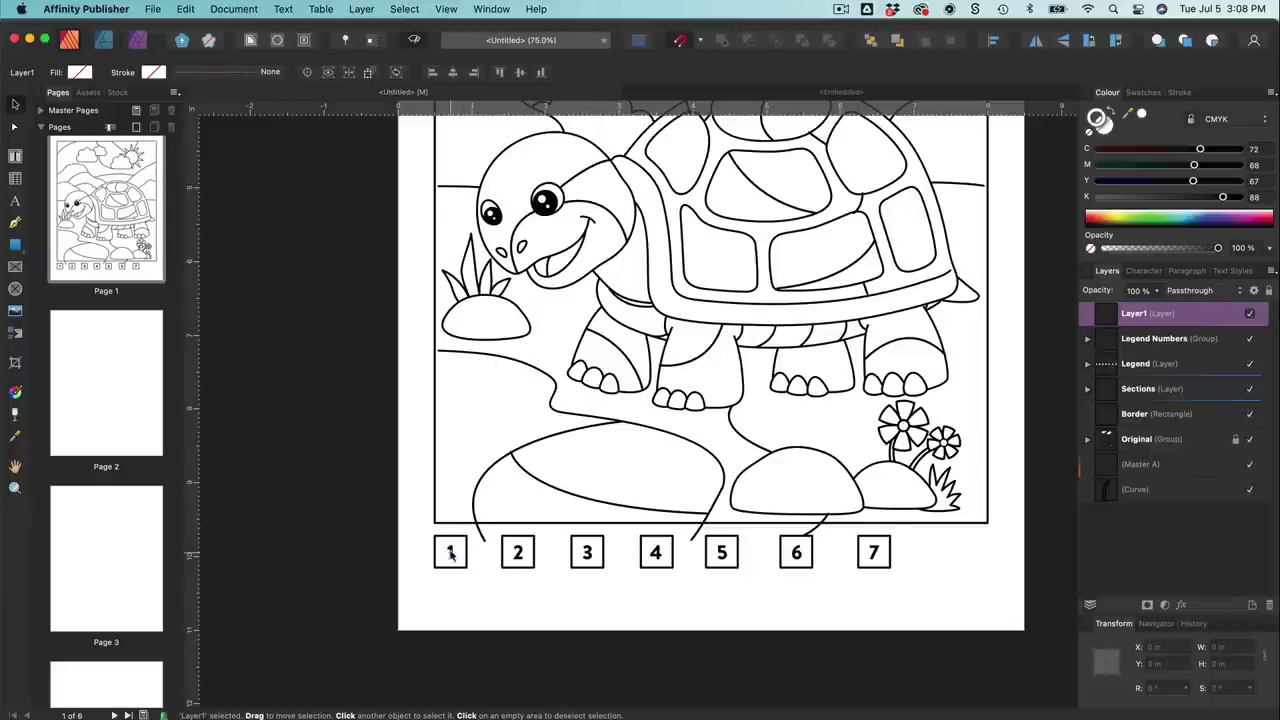
Step: Add a text frame about 1.2 by 0.36 in below the first square, reading Light Blue
key("t")
left_click_drag(432, 583, 523, 609)
type("Light Blue")
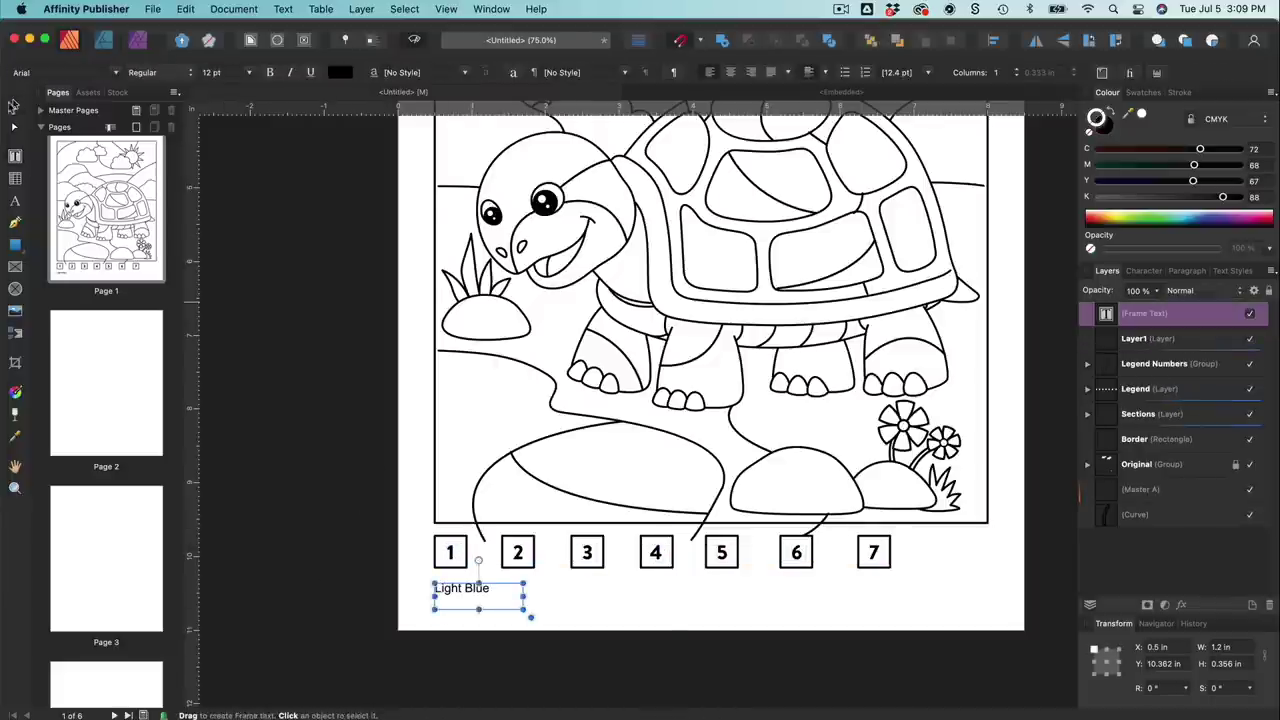
Step: Format the Light Blue label in Brandon Grotesque Bold at 14 pt
key("super+plus")
key("super+plus")
scroll(337, 431, "down", 3)
key("super+a")
left_click(62, 72)
type("Brandon Grotesque")
key("Return")
left_click(188, 74)
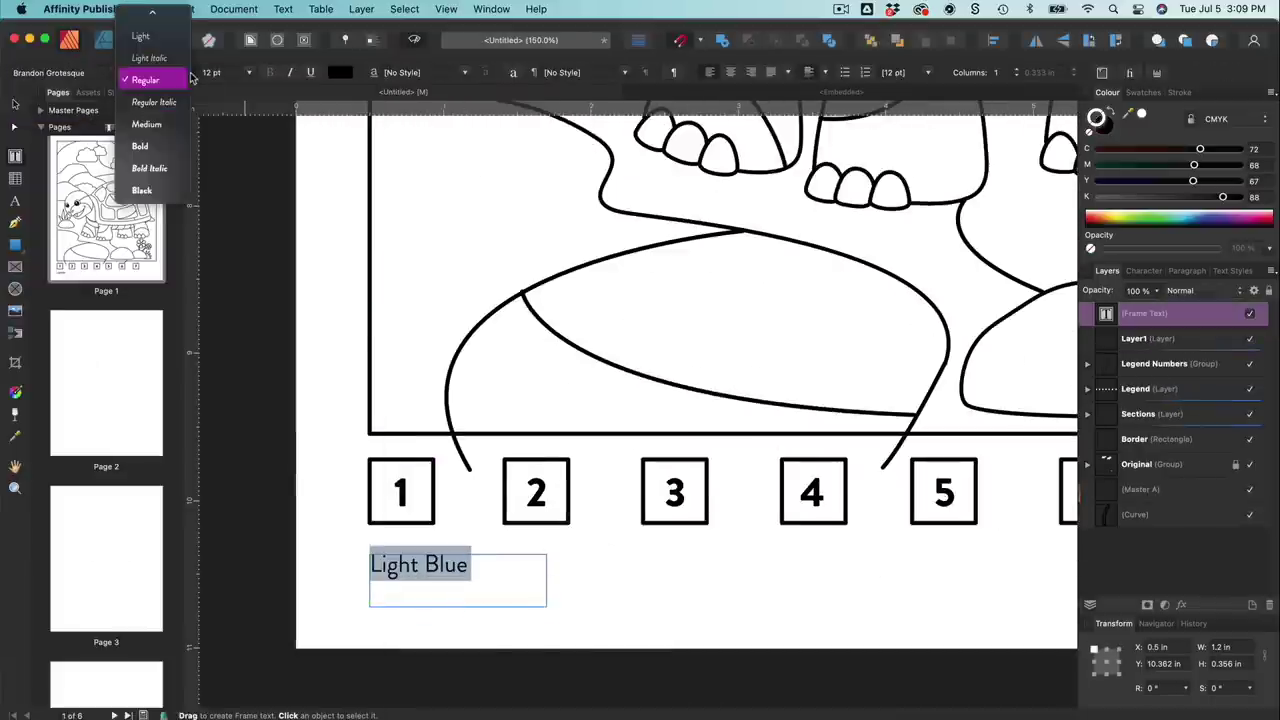
left_click(154, 147)
left_click(249, 72)
left_click(220, 242)
key("Escape")
left_click(594, 594)
Step: Add a text frame about 0.5 by 0.42 in to the sky beside the large cloud, containing the number 1
key("super+minus")
key("super+minus")
scroll(594, 594, "up", 3)
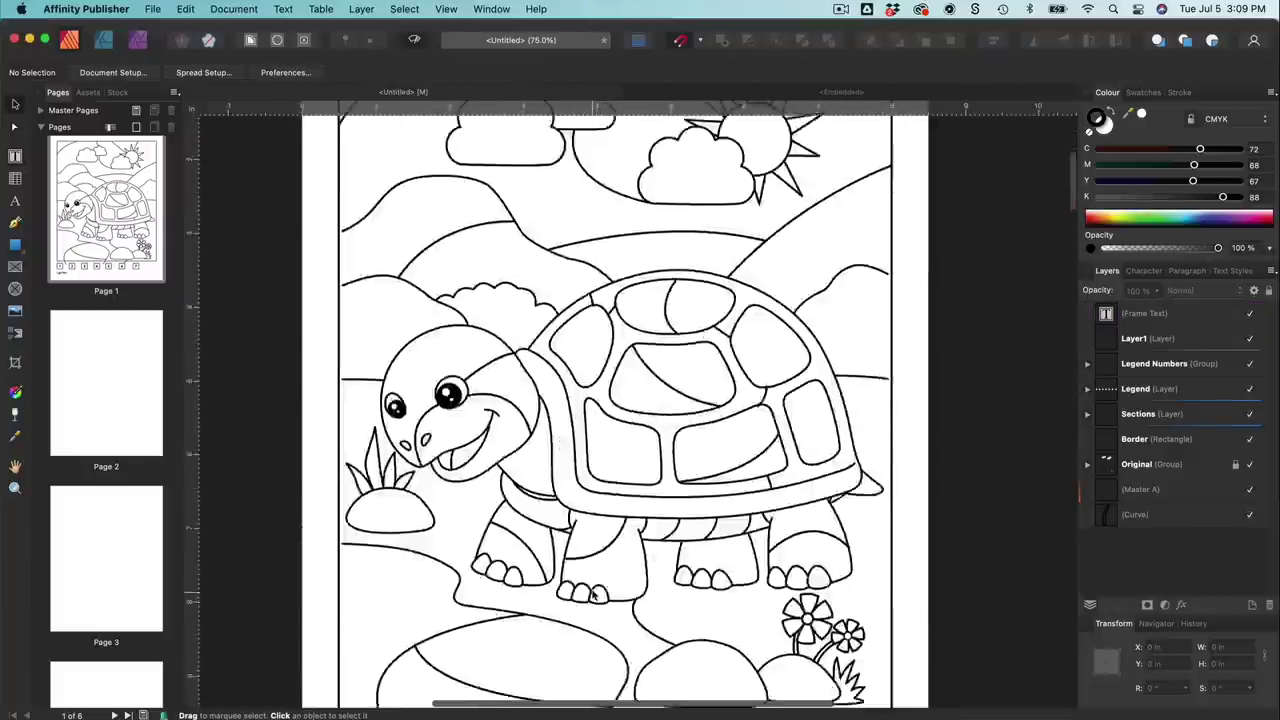
scroll(593, 594, "up", 3)
left_click(16, 157)
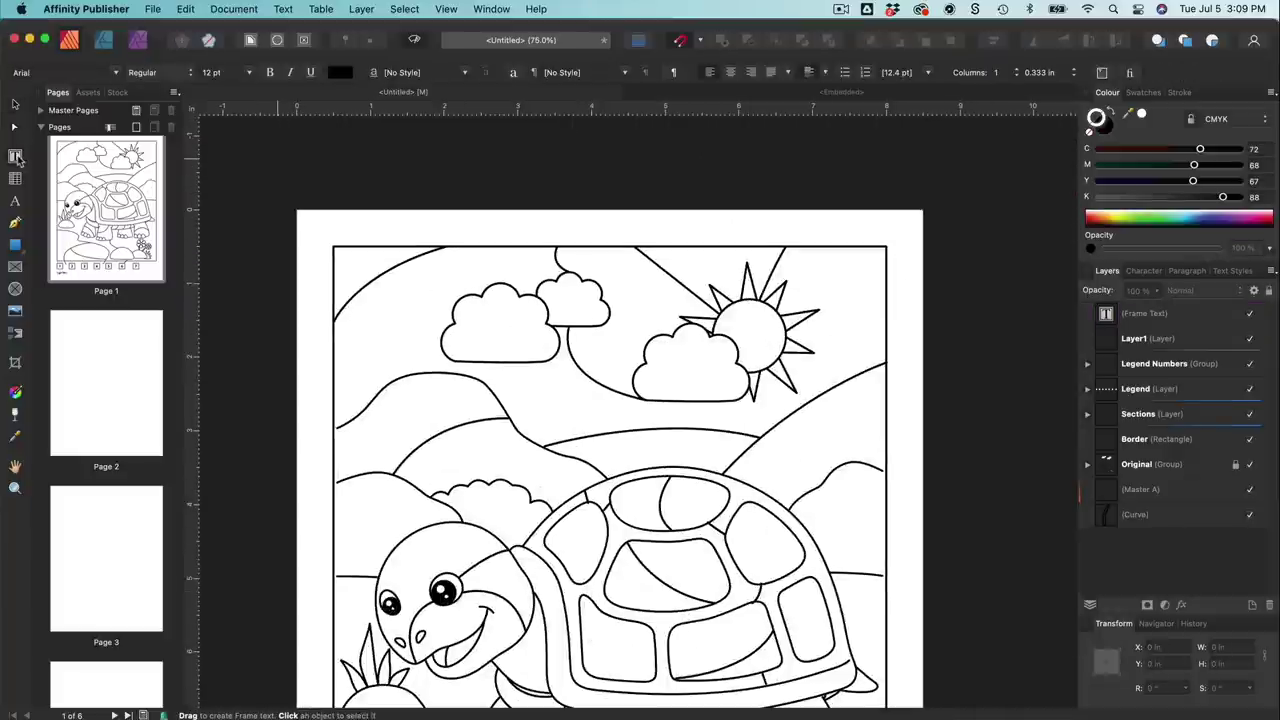
left_click_drag(384, 283, 421, 313)
type("1")
Step: Set the sky number's font to Brandon Grotesque Bold
double_click(401, 294)
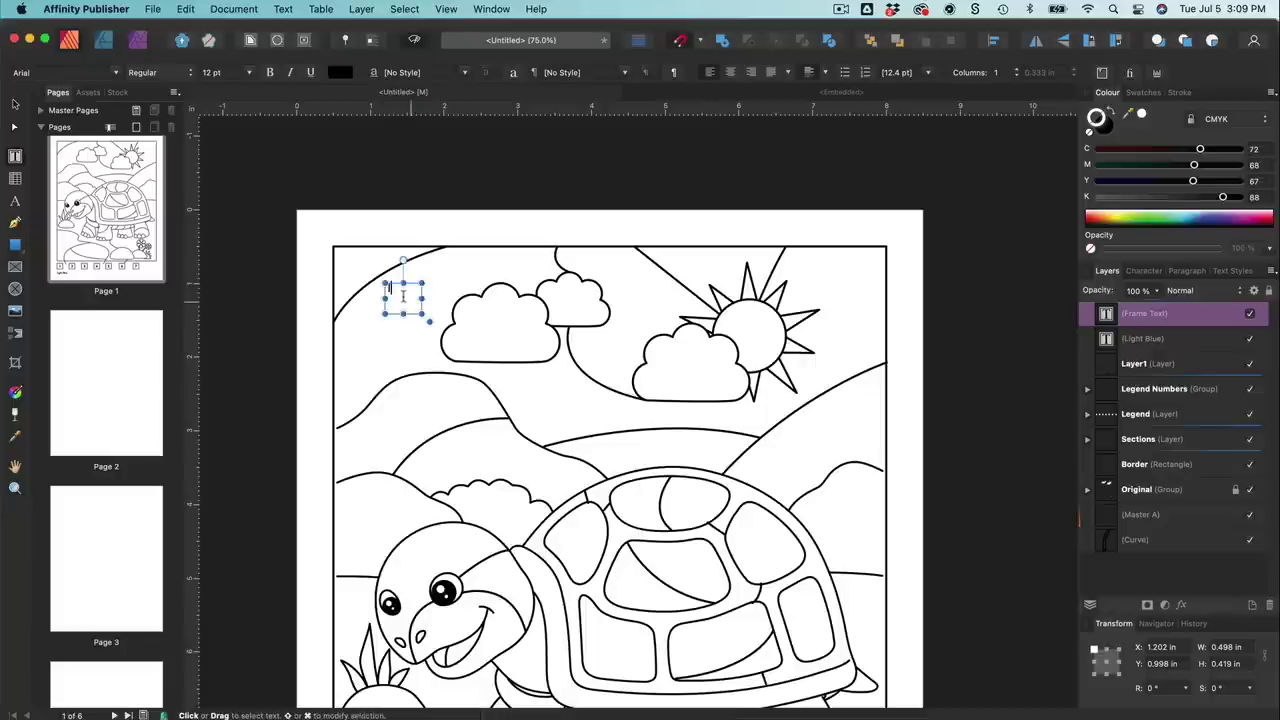
left_click(62, 72)
type("bran")
left_click(66, 111)
left_click(67, 110)
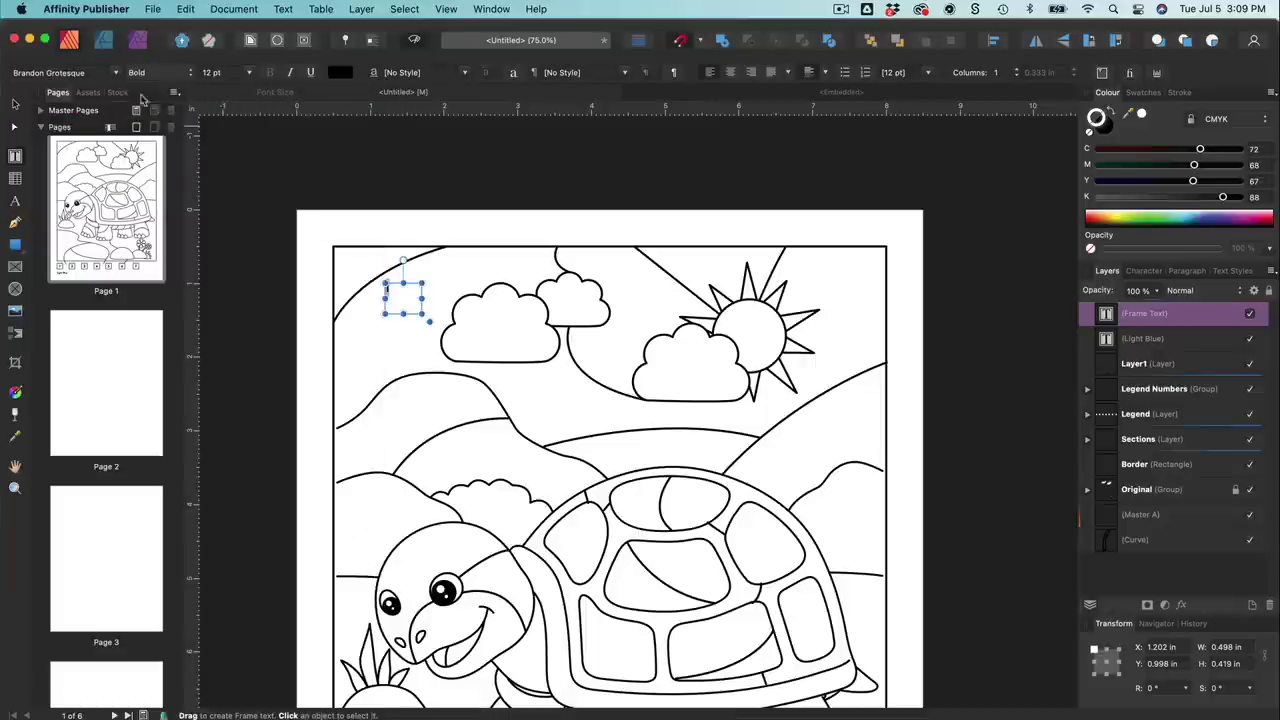
left_click(258, 212)
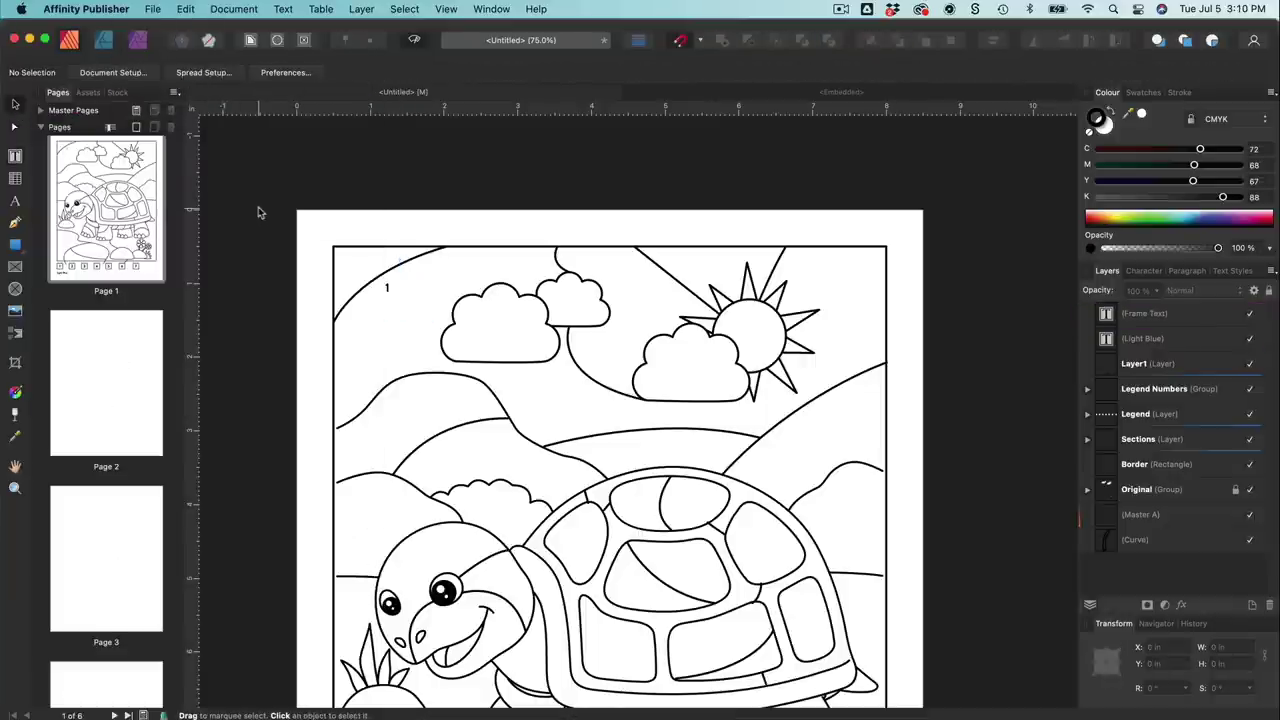
Step: Set the sky number's size to 14 pt
scroll(455, 372, "down", 5)
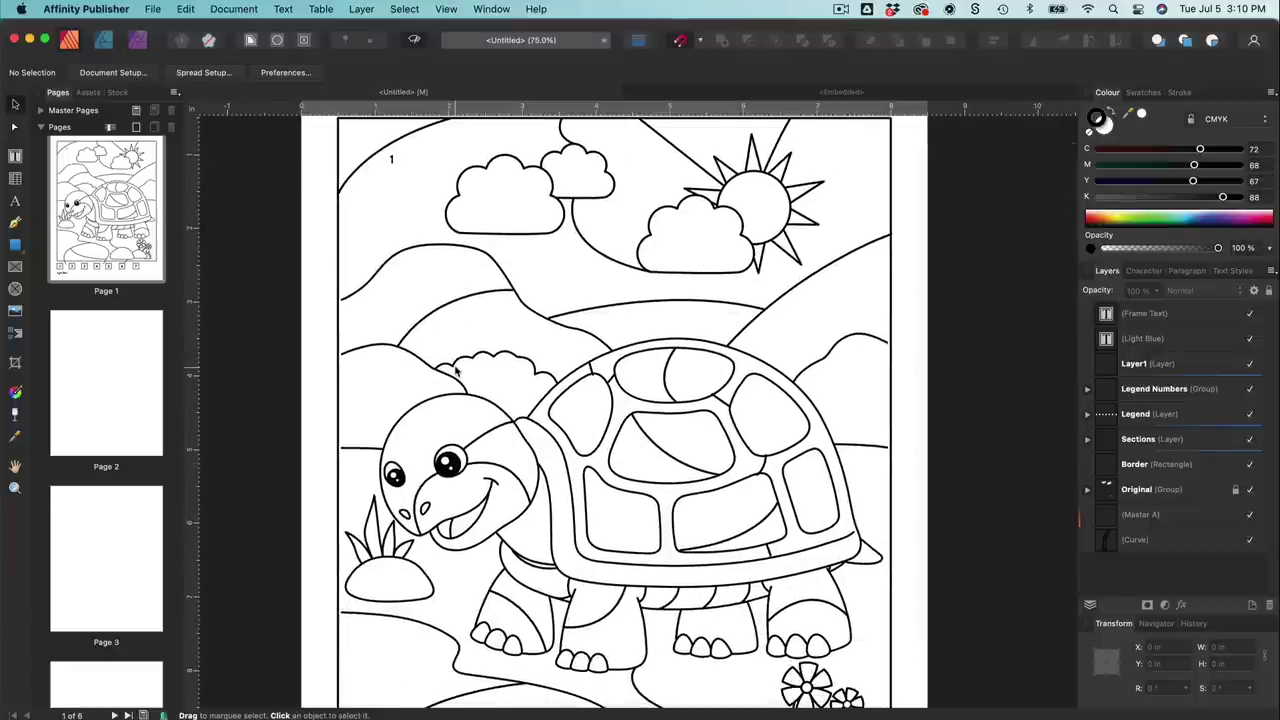
scroll(455, 372, "up", 2)
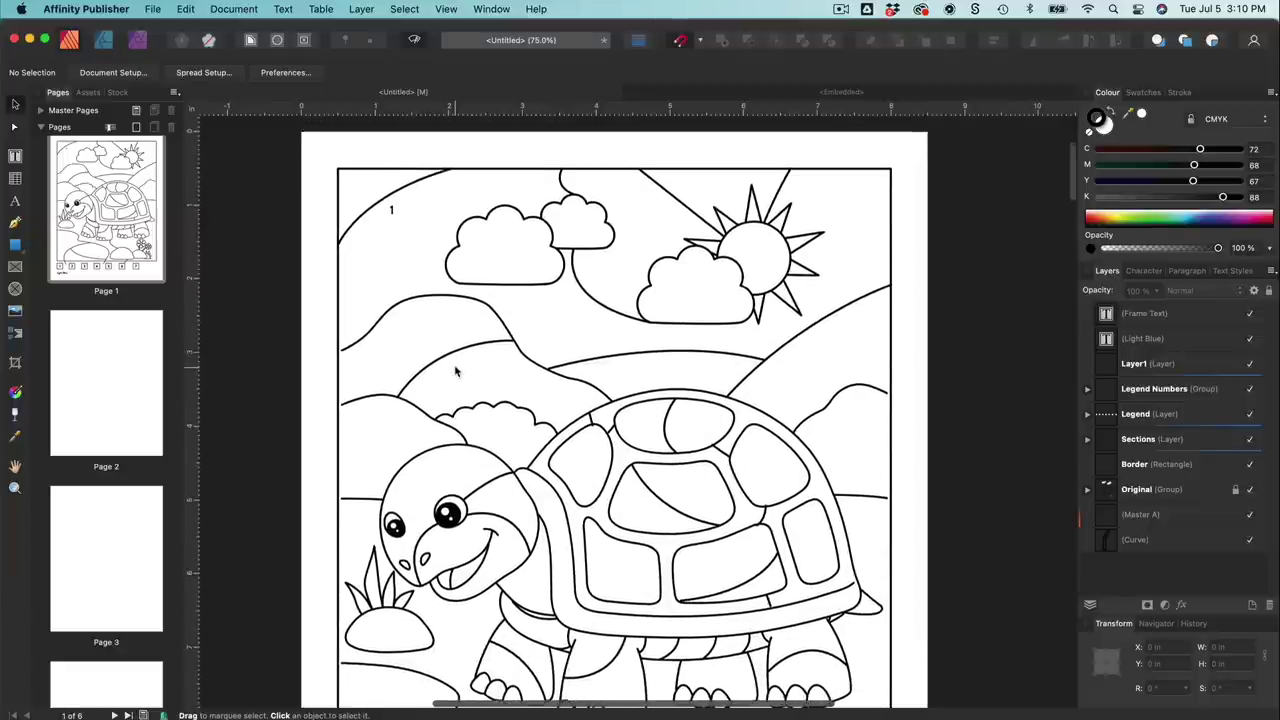
left_click_drag(390, 206, 428, 237)
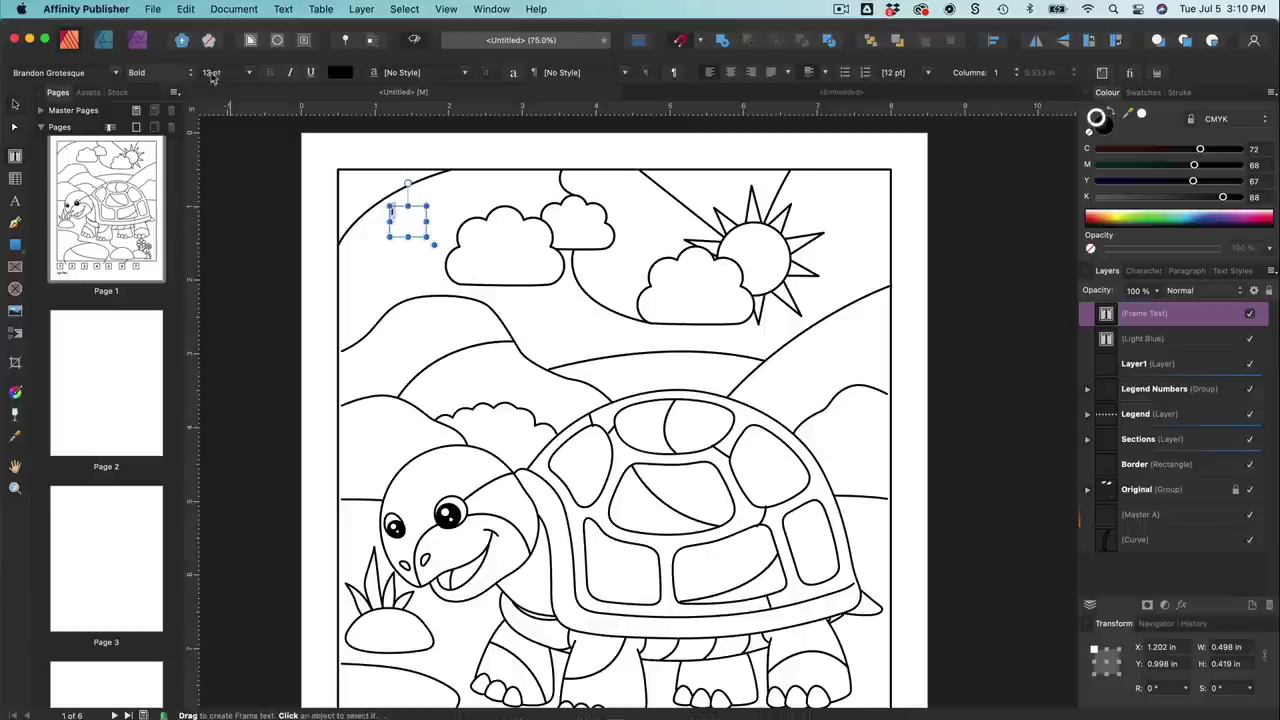
left_click(250, 73)
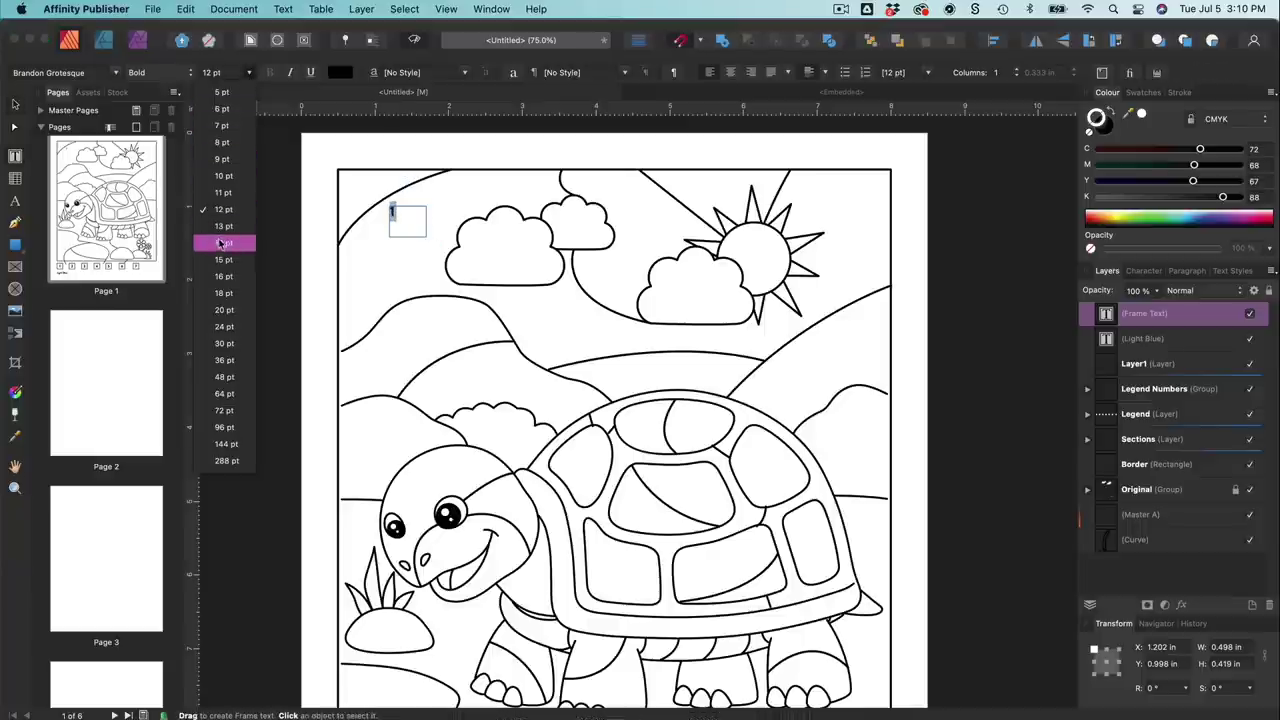
left_click(221, 245)
left_click(15, 104)
left_click(312, 238)
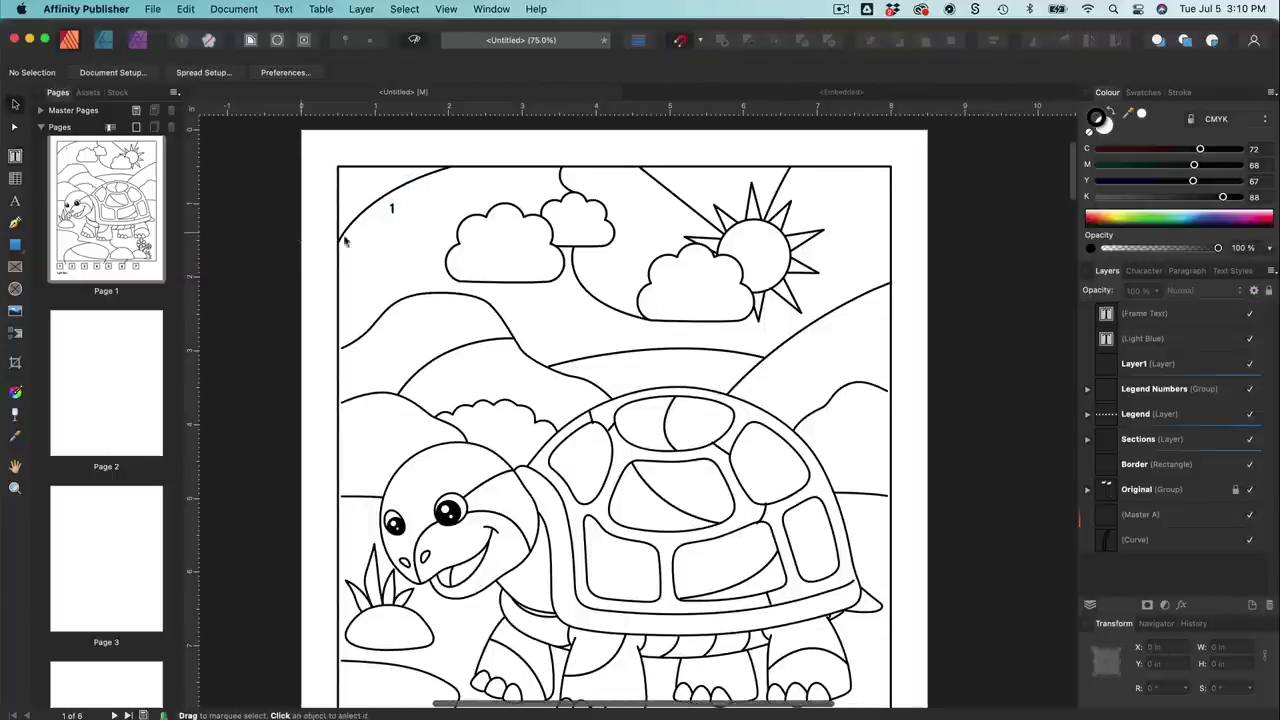
Step: Shrink the sky number's frame to about 0.22 by 0.21 in and copy it into the sky section in the upper-left corner
scroll(369, 241, "up", 5)
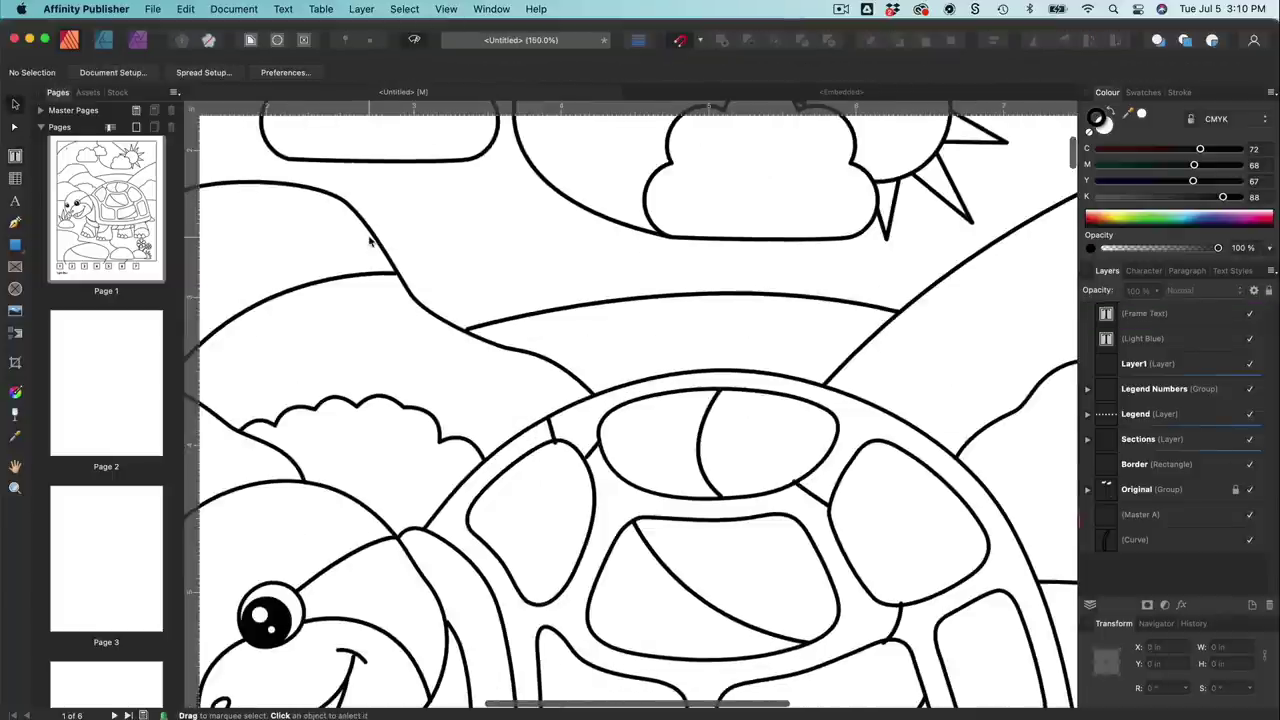
left_click(502, 318)
left_click_drag(487, 307, 395, 233)
scroll(497, 256, "right", 3)
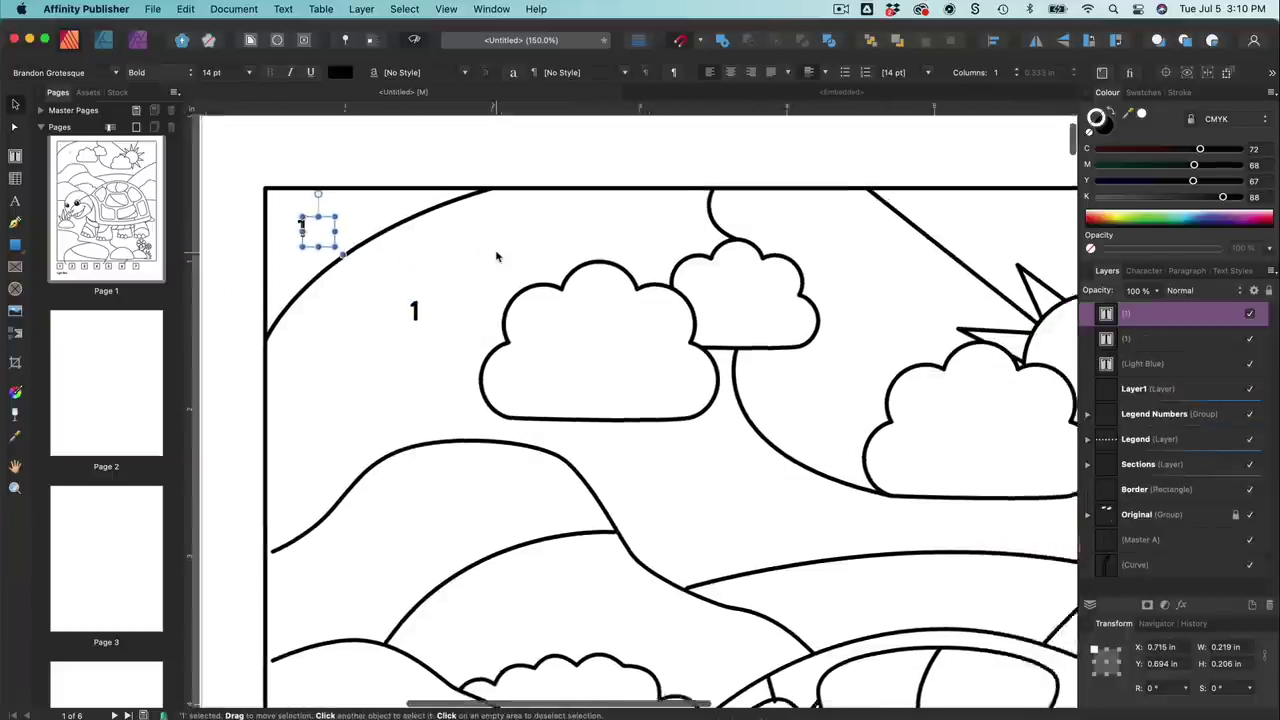
Step: Copy the number 1 into the sky sections between the clouds, above the sun and to the sun's right
scroll(500, 257, "down", 3)
scroll(326, 220, "up", 2)
left_click_drag(316, 277, 723, 222)
left_click_drag(720, 220, 880, 299)
scroll(880, 298, "down", 3)
scroll(880, 298, "left", 1)
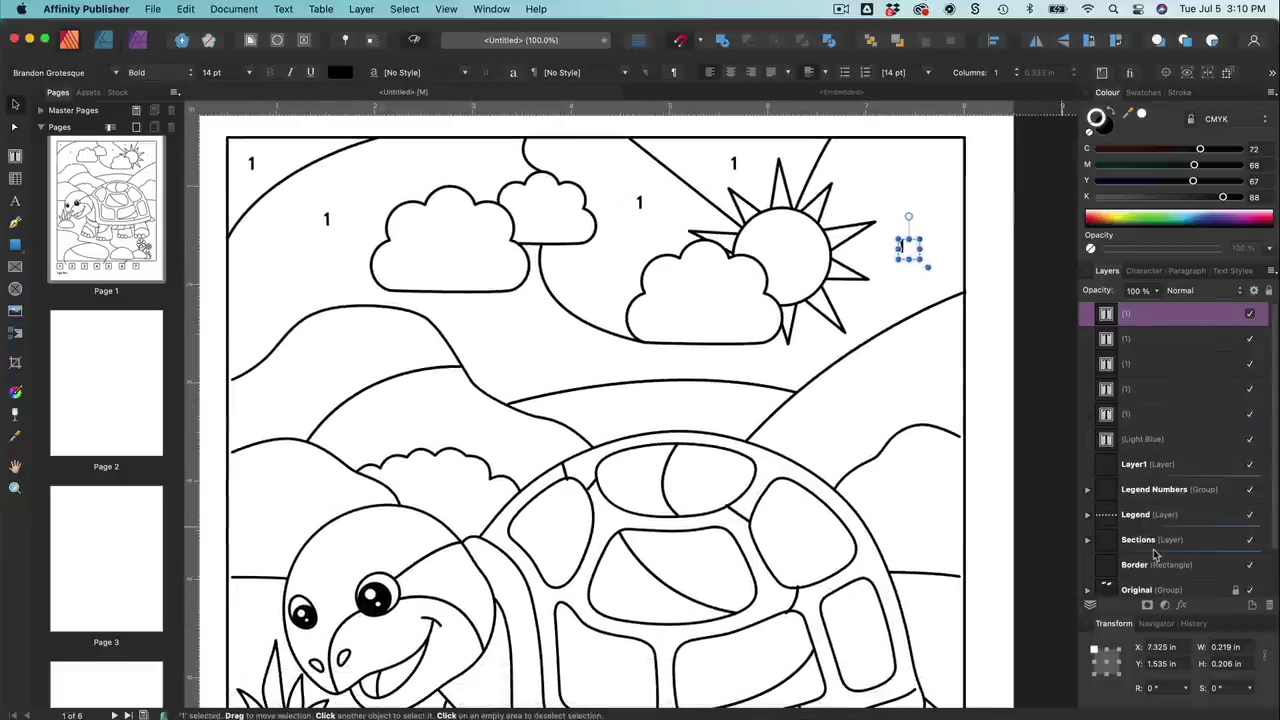
Step: Compare the sky with the Sections layer hidden and shown, and copy the number 1 into the curved section just above the shell
left_click(1250, 539)
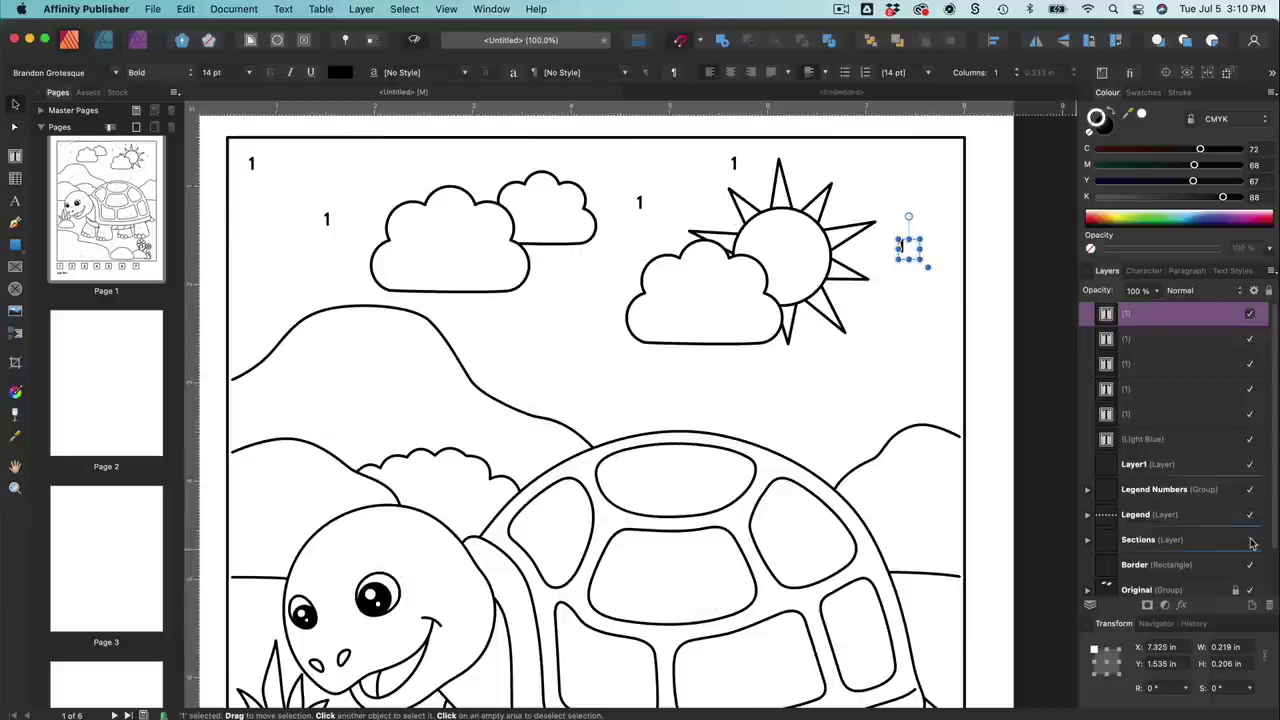
left_click(1250, 539)
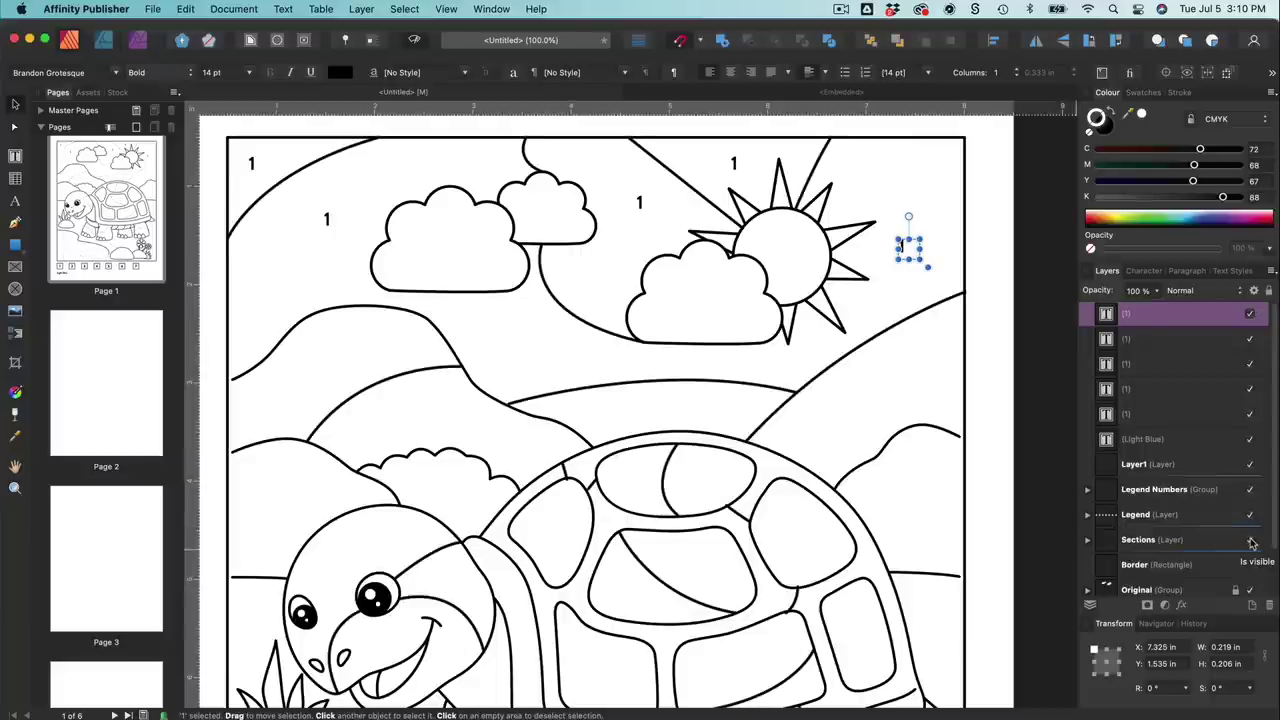
left_click(1250, 539)
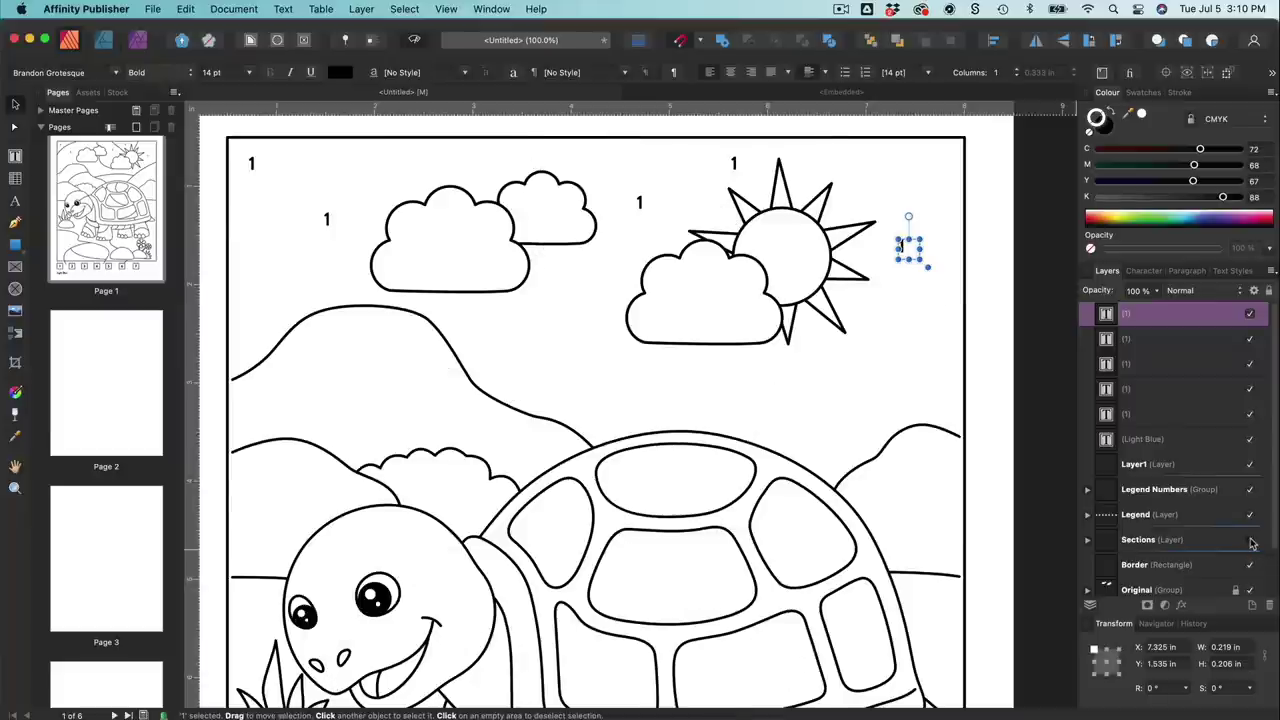
left_click(1250, 539)
left_click_drag(910, 250, 665, 404)
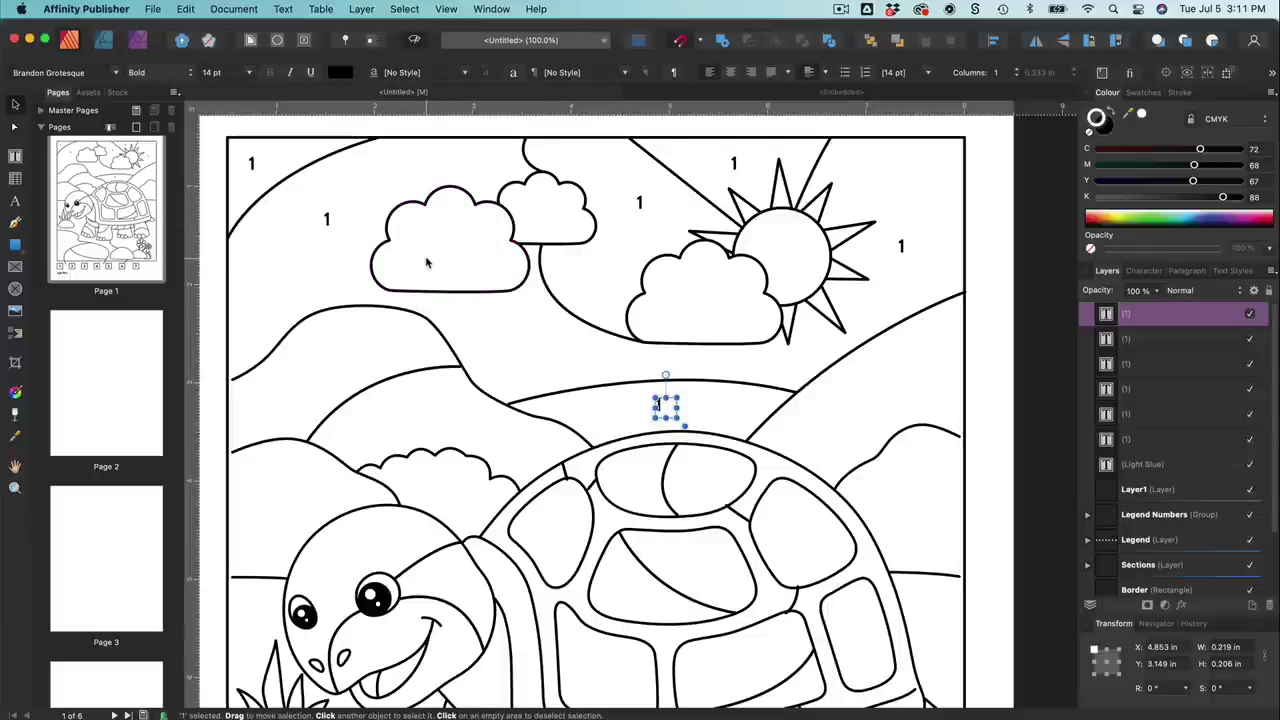
Step: Shift the Light Blue label slightly up and left under square 1 and set its text size to 12 pt
scroll(617, 365, "down", 10)
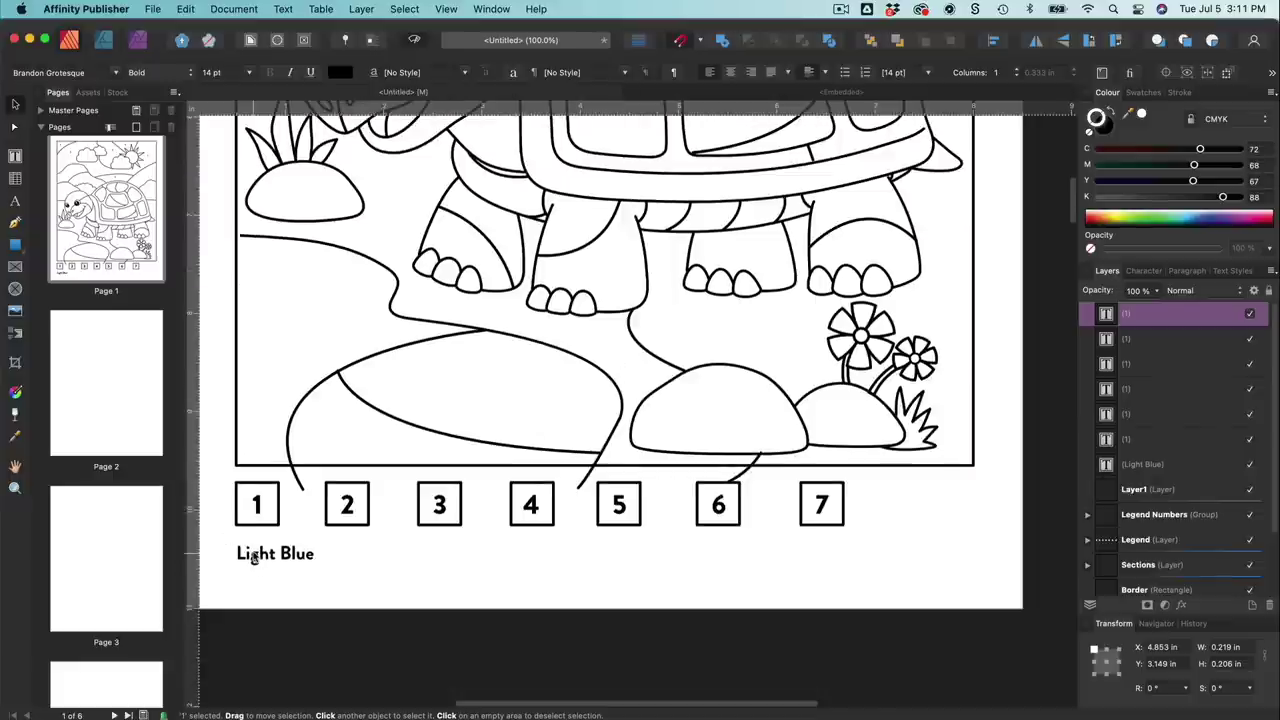
left_click(253, 559)
left_click_drag(253, 559, 248, 556)
left_click(251, 76)
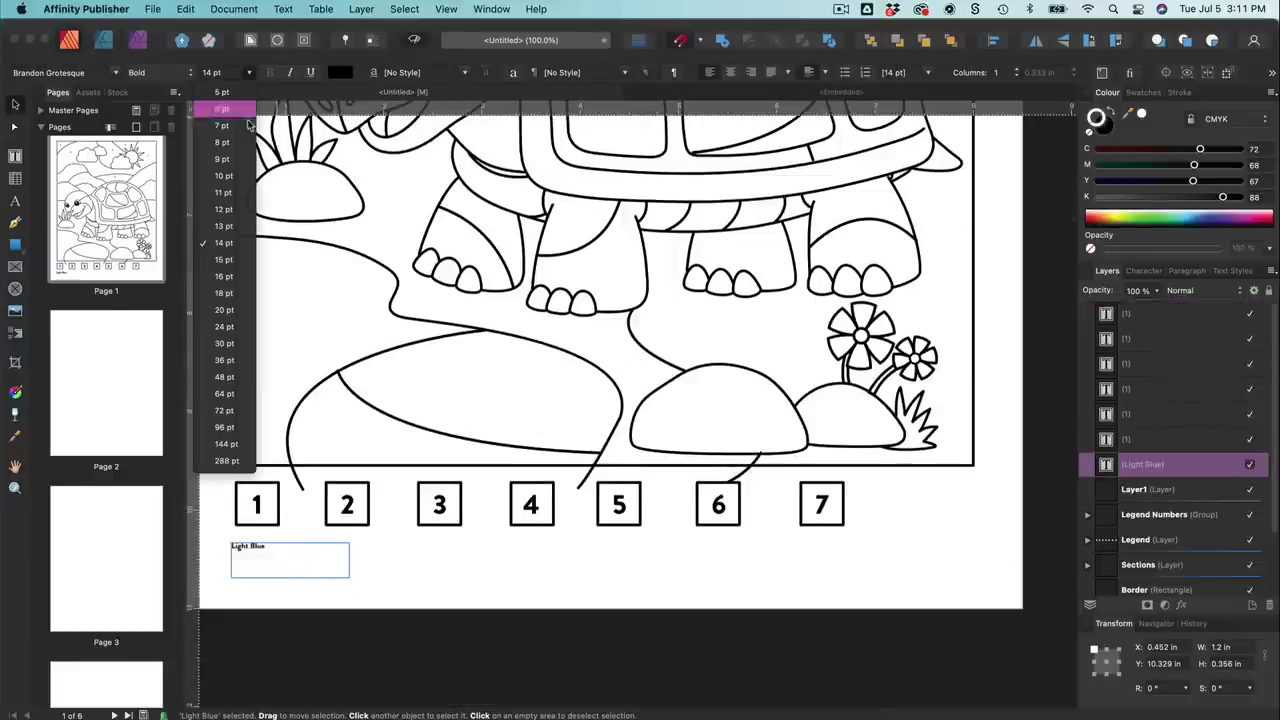
left_click(236, 214)
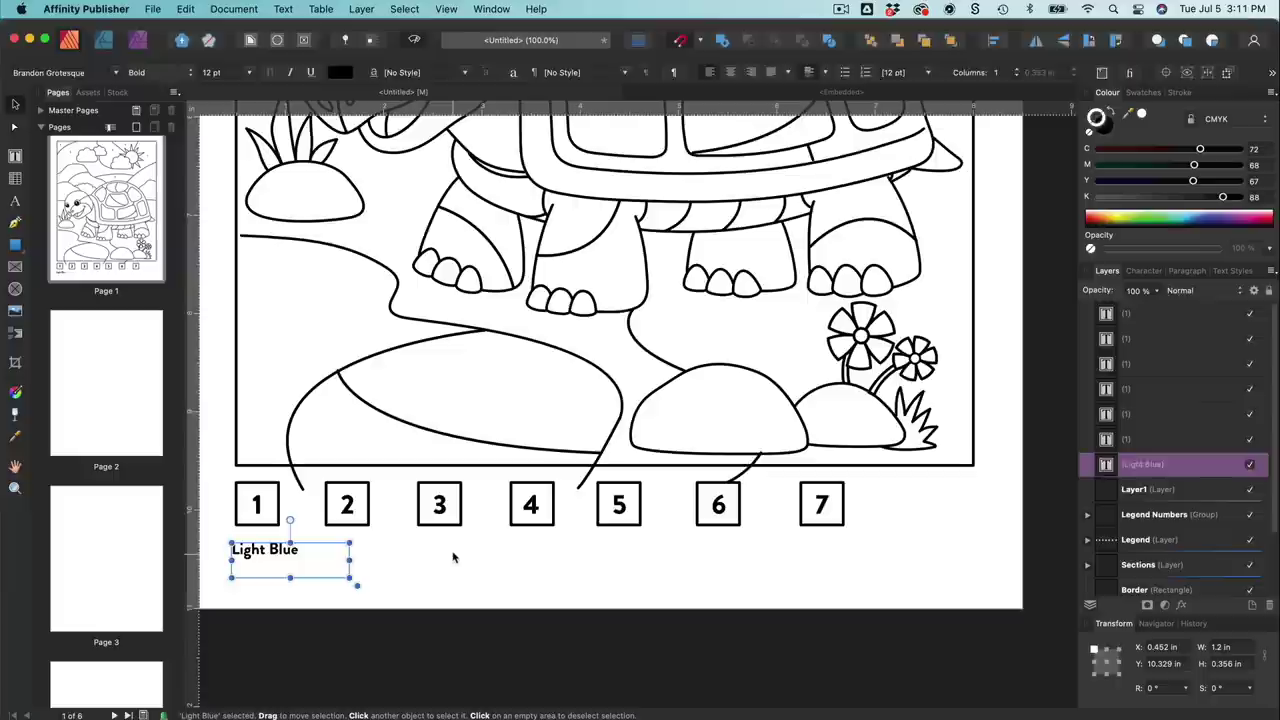
left_click(455, 557)
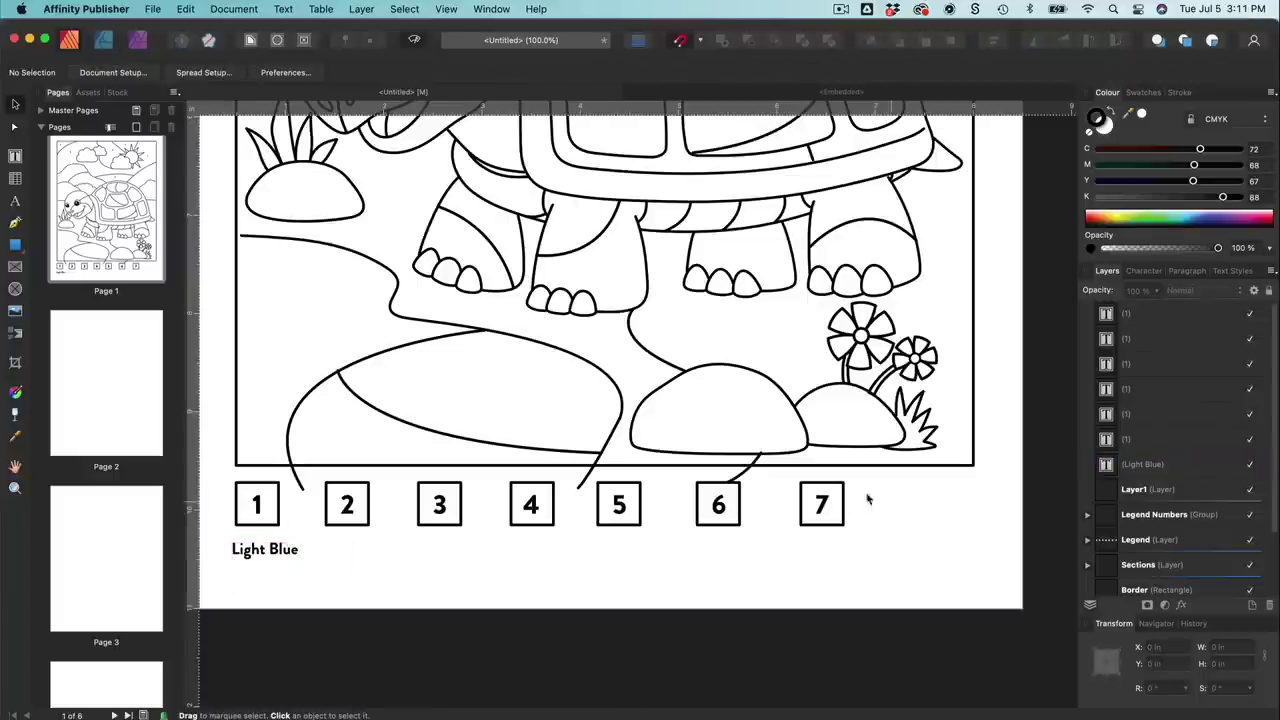
Step: Duplicate the Light Blue label to below square 2 and change the copy's text to Grey
left_click_drag(350, 556, 441, 560)
type("Grey")
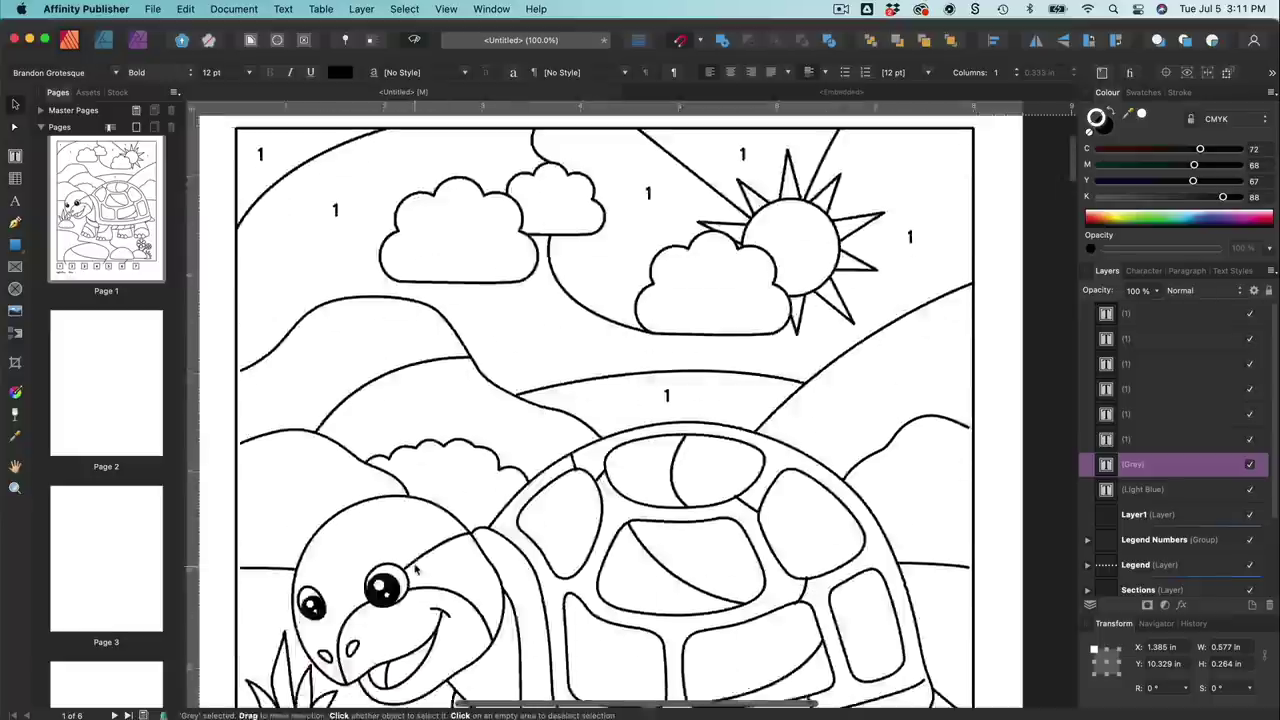
Step: Place copies of the sky number in the three clouds, numbered 2
scroll(640, 400, "up", 3)
left_click_drag(443, 349, 560, 324)
left_click_drag(560, 324, 716, 410)
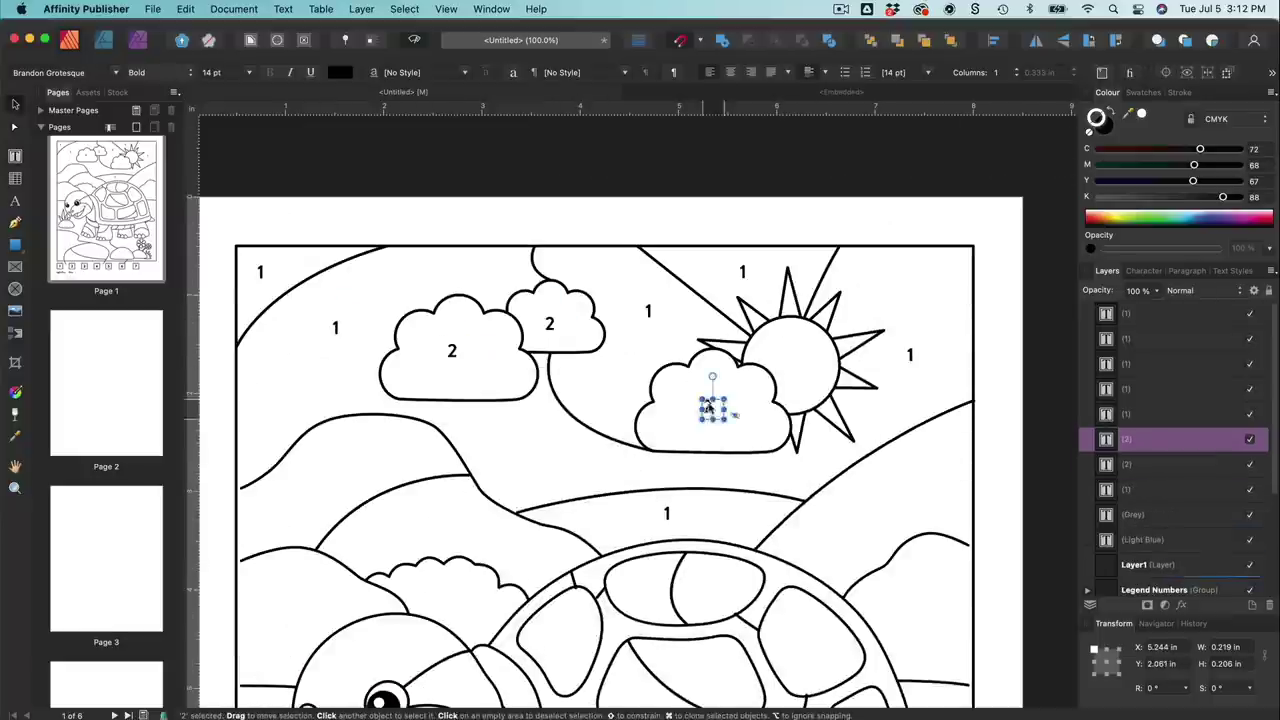
Step: Place copies of the number 2 on the rock under the left grass and the two rocks near the flowers
scroll(722, 412, "down", 5)
key("super+minus")
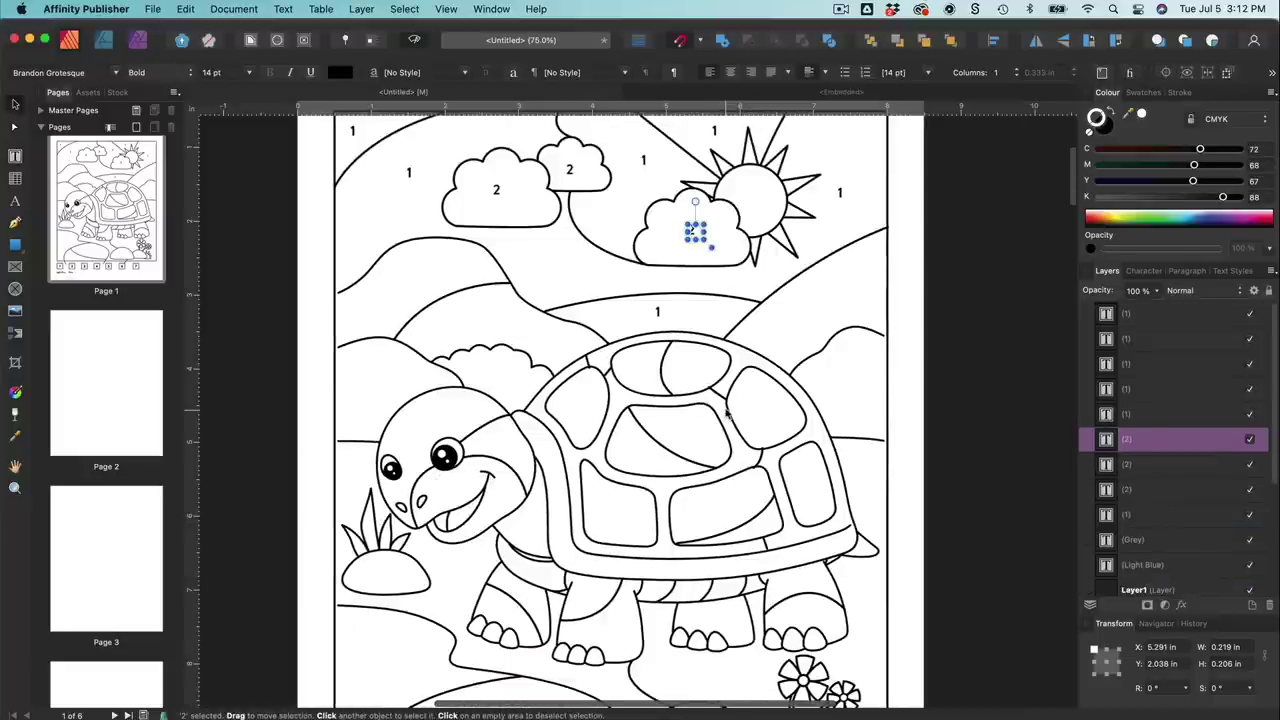
scroll(726, 413, "down", 2)
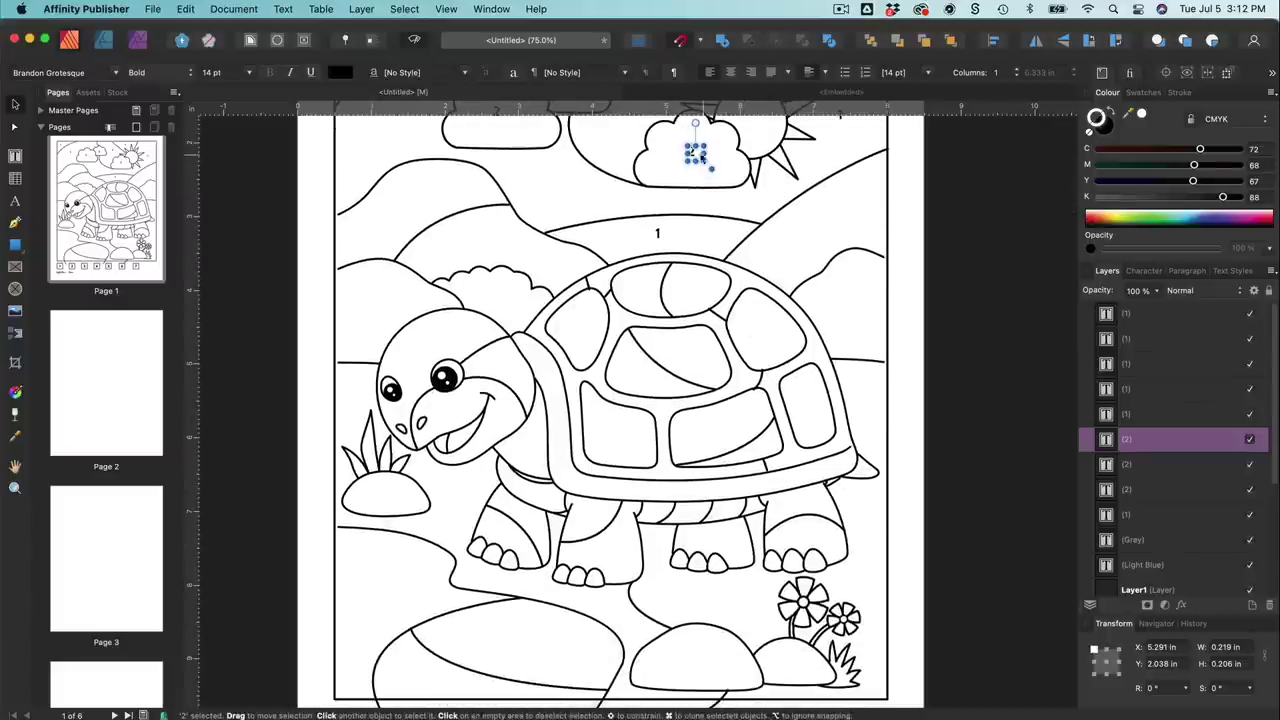
left_click_drag(688, 648, 754, 582)
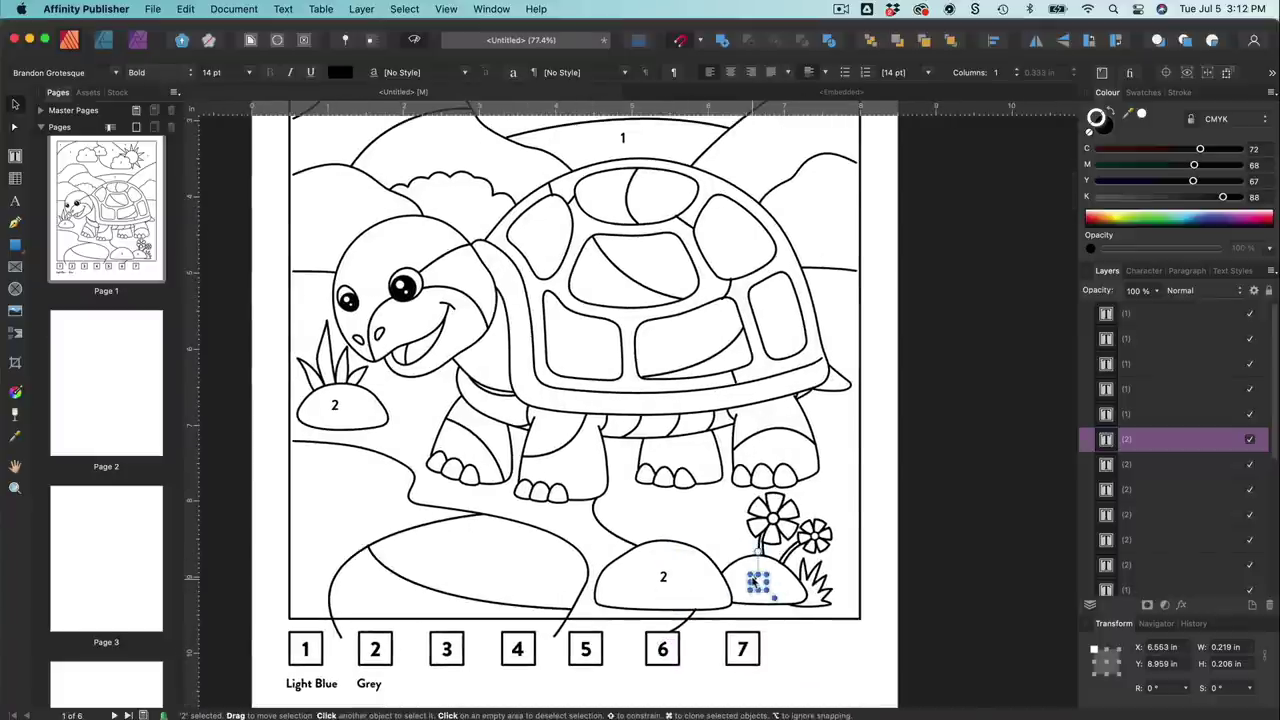
Step: Copy the number 2 into each toe of the turtle's two leftmost feet
key("super+1")
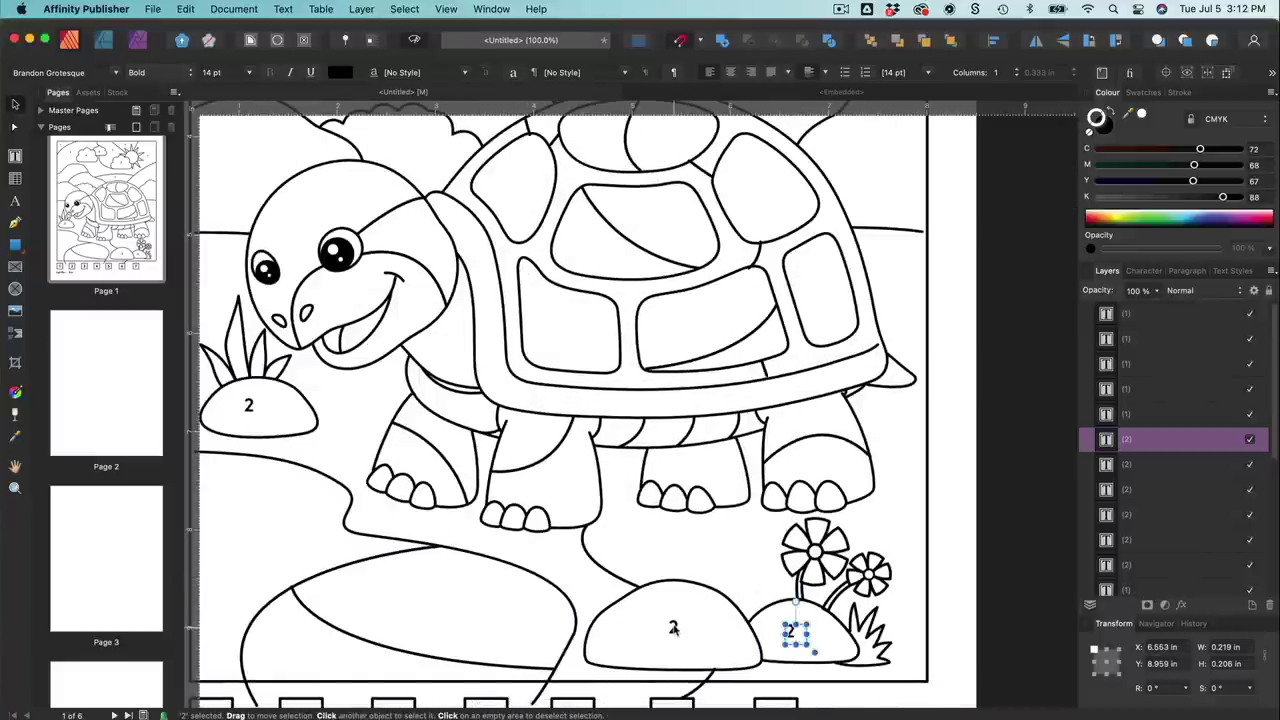
left_click_drag(673, 627, 368, 500)
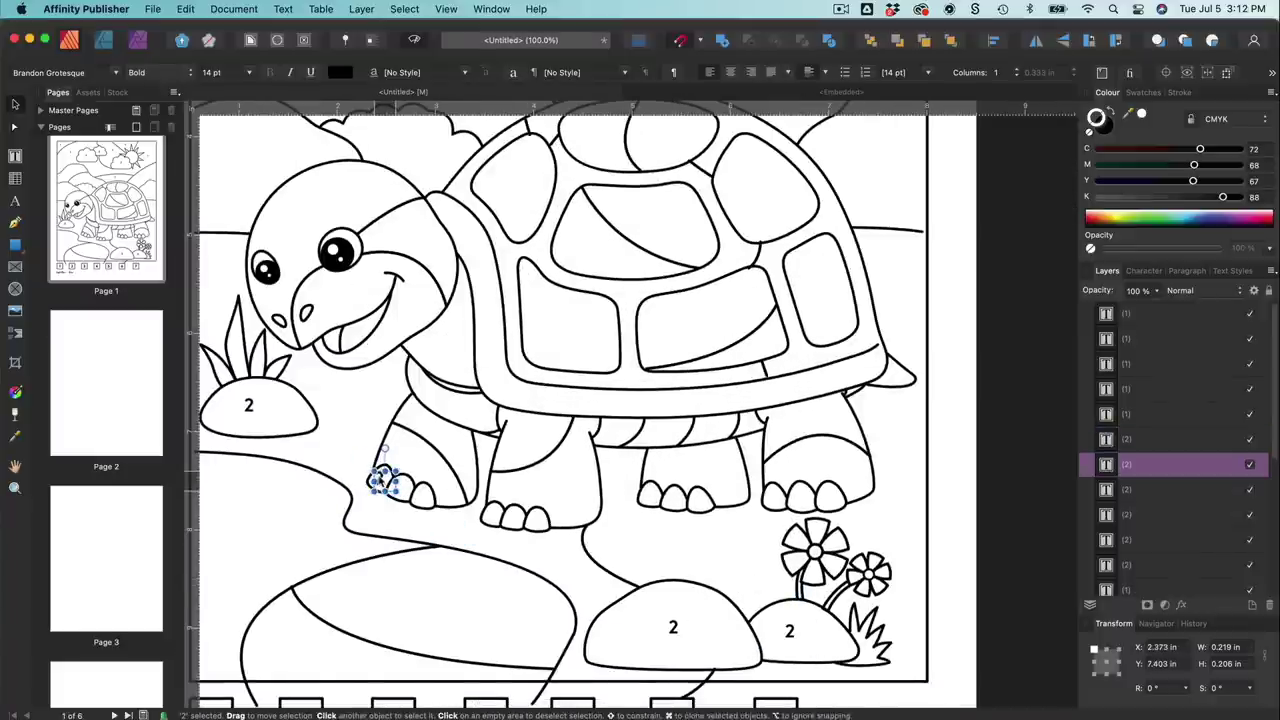
scroll(378, 480, "up", 5)
scroll(378, 480, "down", 3)
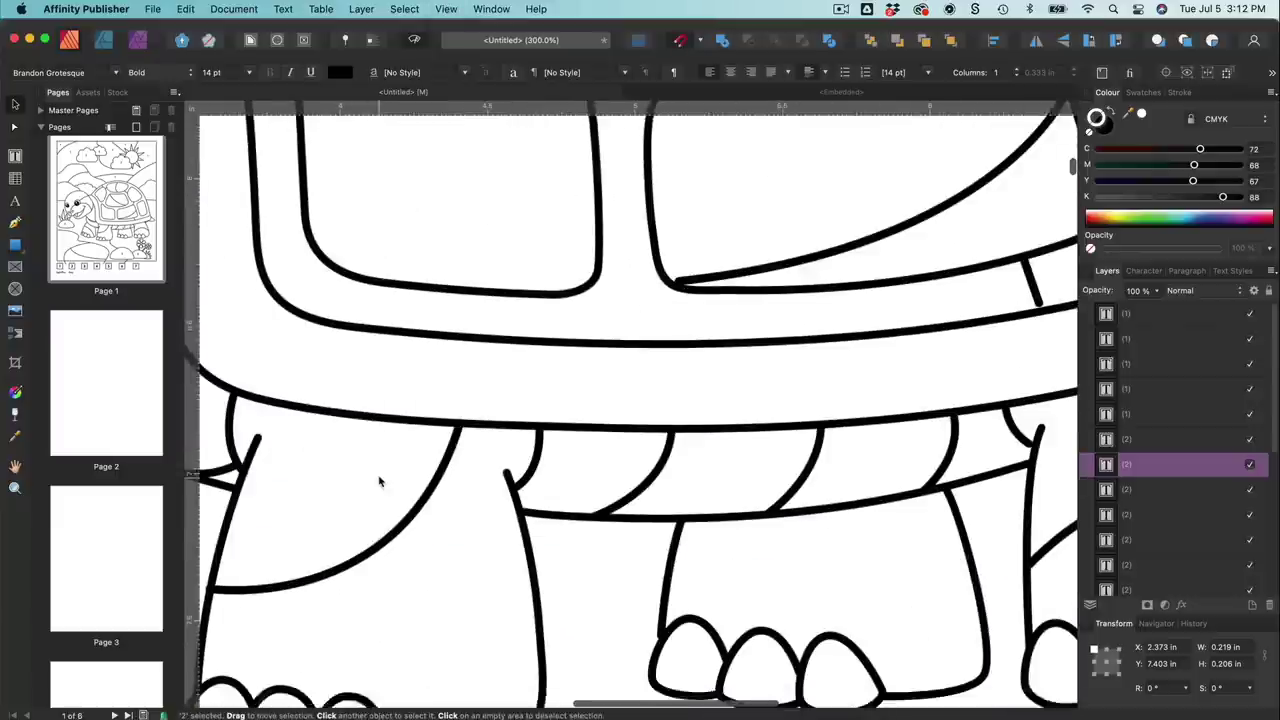
scroll(378, 480, "left", 5)
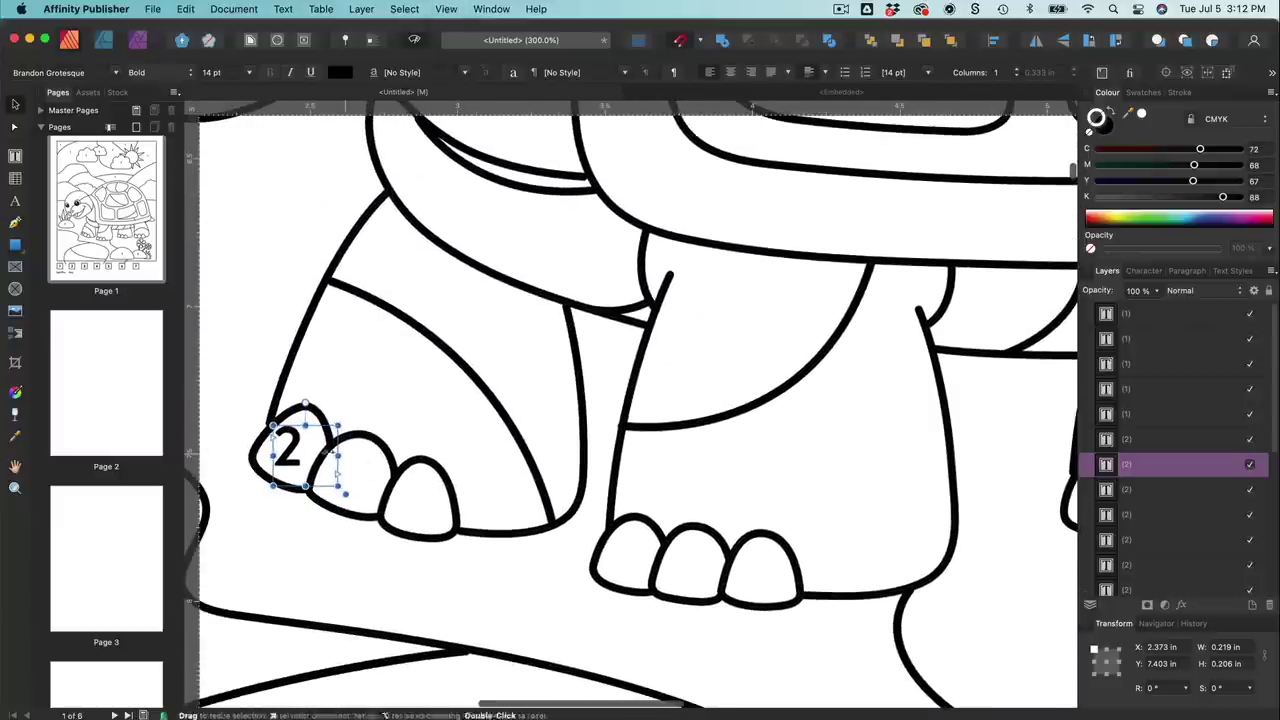
left_click_drag(295, 446, 423, 489)
mouse_move(423, 489)
left_mouse_down()
mouse_move(637, 555)
mouse_move(700, 557)
left_mouse_up()
left_click_drag(700, 557, 764, 567)
Step: Copy the number 2 into each toe of the turtle's two rightmost feet
scroll(764, 567, "right", 5)
mouse_move(408, 567)
left_mouse_down()
mouse_move(730, 504)
mouse_move(890, 514)
left_mouse_up()
scroll(890, 514, "down", 3)
scroll(890, 514, "right", 5)
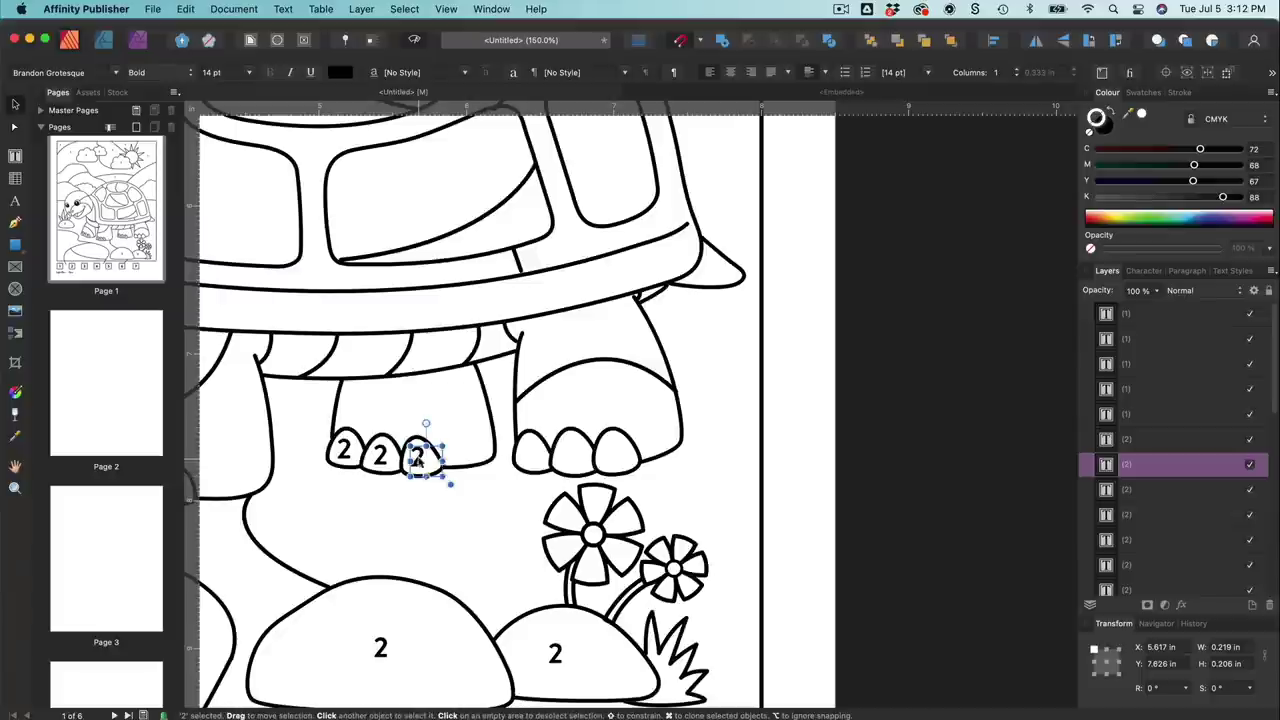
left_click_drag(531, 457, 571, 457)
left_click_drag(571, 457, 614, 454)
Step: Duplicate the Grey label to below square 3 and change the copy's text to Yellow
key("super+minus")
key("super+minus")
scroll(574, 469, "up", 5)
scroll(574, 469, "left", 3)
scroll(574, 469, "down", 6)
left_click_drag(408, 551, 477, 555)
triple_click(477, 555)
type("Yellow")
key("Escape")
Step: Copy the cloud's number 2 into the centre of the sun and change the copy to 3
scroll(480, 480, "up", 3)
scroll(480, 480, "right", 2)
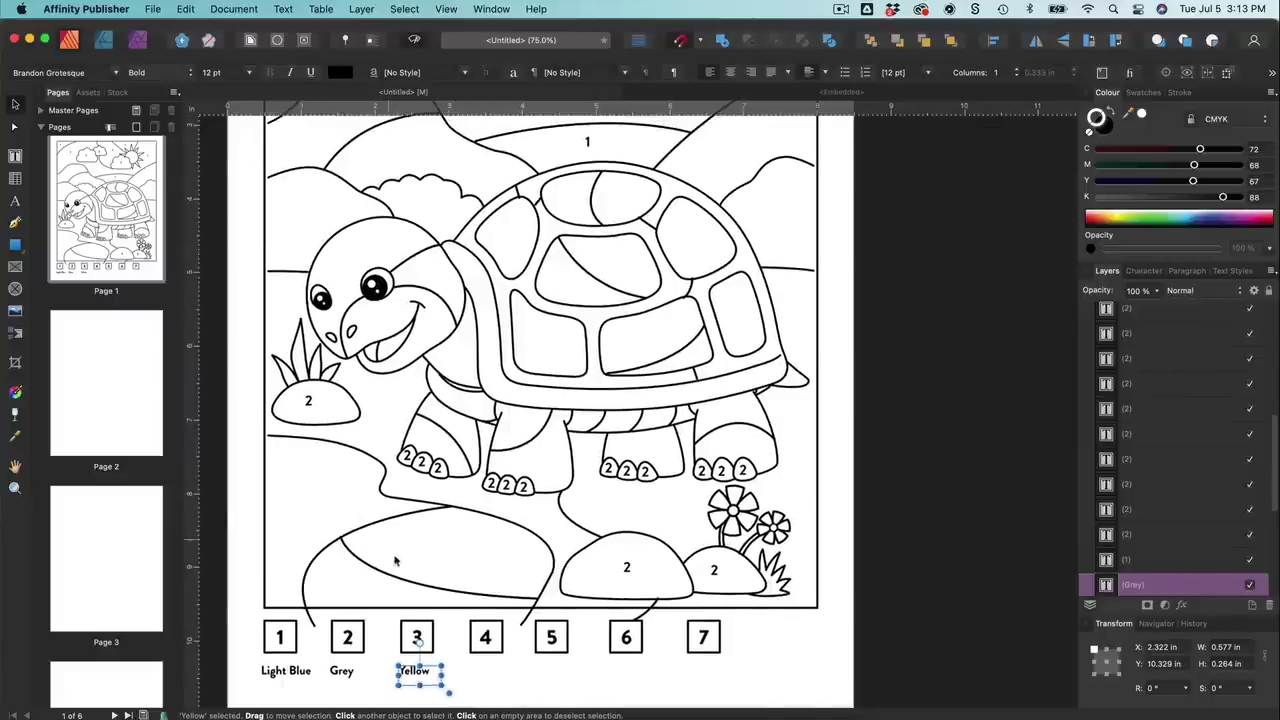
scroll(543, 568, "up", 3)
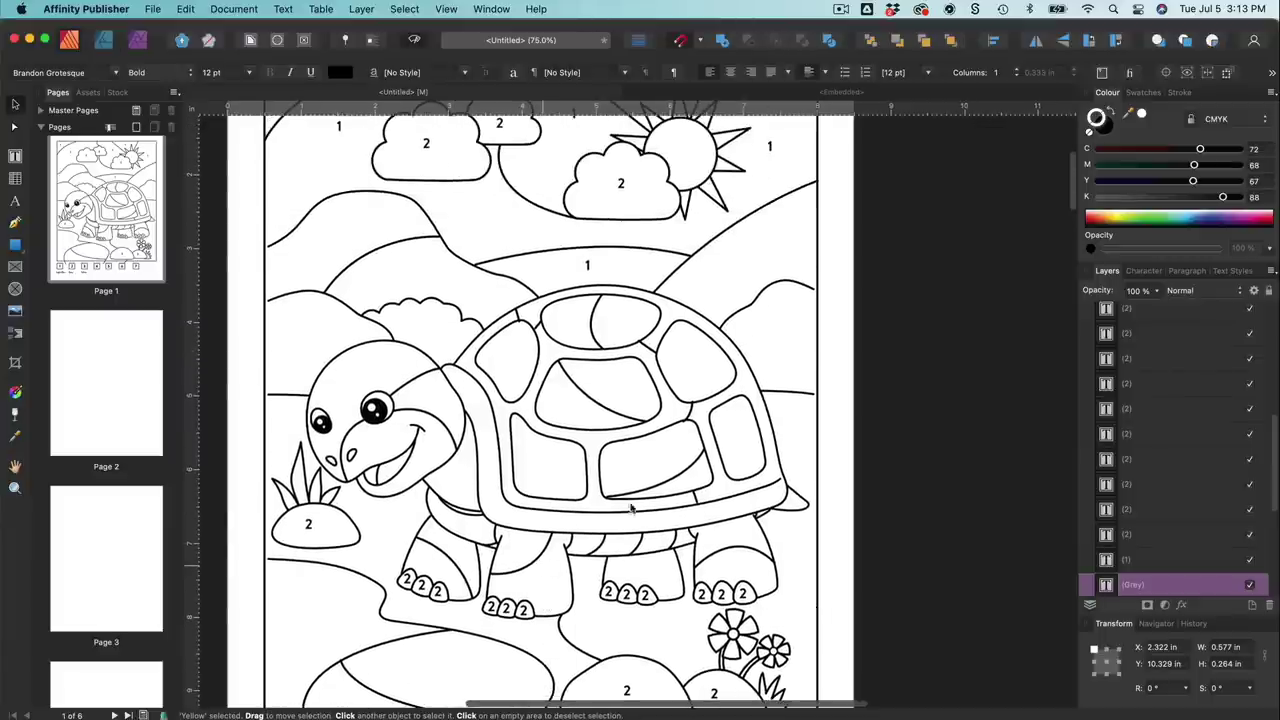
scroll(655, 330, "up", 6)
key("super+plus")
key("super+plus")
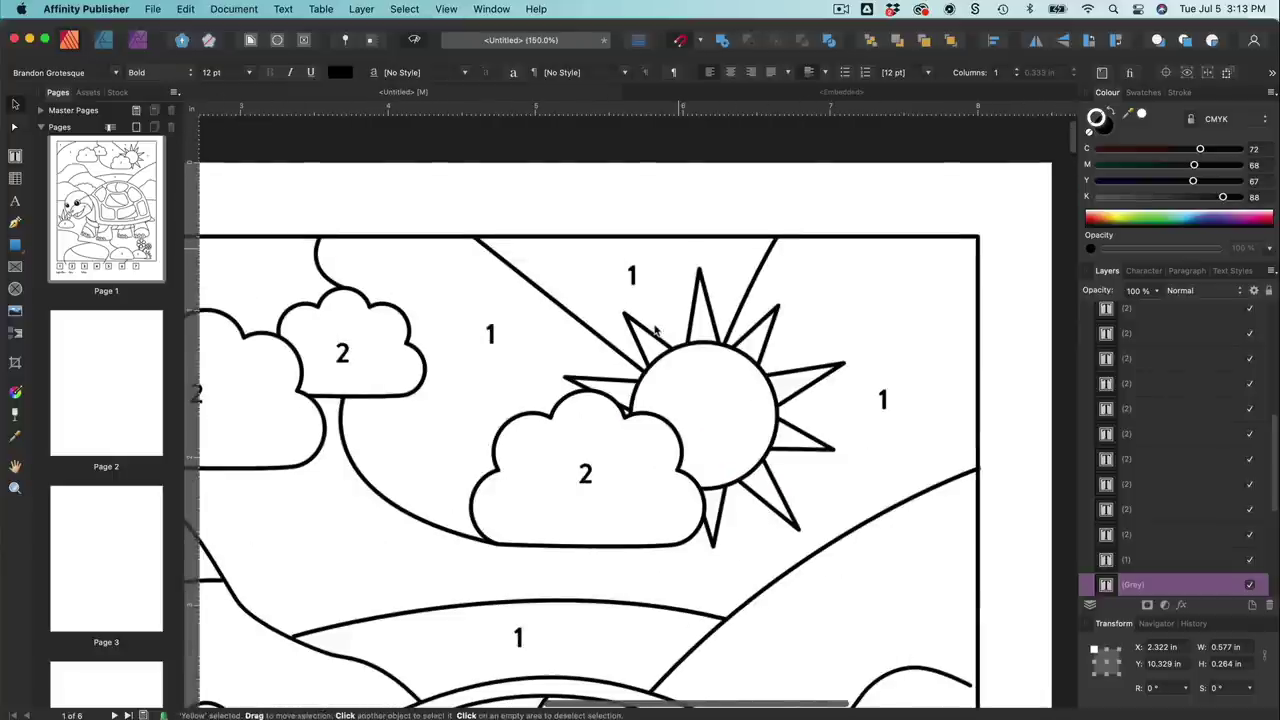
mouse_move(586, 479)
left_mouse_down()
mouse_move(700, 411)
mouse_move(700, 326)
left_mouse_up()
double_click(700, 411)
type("3")
key("Escape")
Step: Place copies of the sun's 3 in all the rays, shrinking them to about 11 pt for the narrow ones
scroll(637, 349, "up", 2)
left_click_drag(806, 290, 677, 363)
left_click_drag(677, 363, 592, 478)
left_click_drag(662, 517, 651, 505)
left_click_drag(600, 460, 612, 466)
left_click(674, 343)
left_click_drag(748, 402, 728, 384)
scroll(684, 355, "right", 2)
scroll(640, 515, "down", 1)
left_click_drag(628, 514, 766, 344)
left_click_drag(819, 398, 807, 387)
left_click_drag(749, 351, 826, 459)
scroll(826, 459, "down", 3)
mouse_move(786, 312)
left_mouse_down()
mouse_move(788, 436)
mouse_move(726, 540)
left_mouse_up()
left_click_drag(726, 540, 617, 583)
Step: Duplicate the Yellow label to below square 4 and change the copy's text to Light Green
key("super+minus")
key("super+minus")
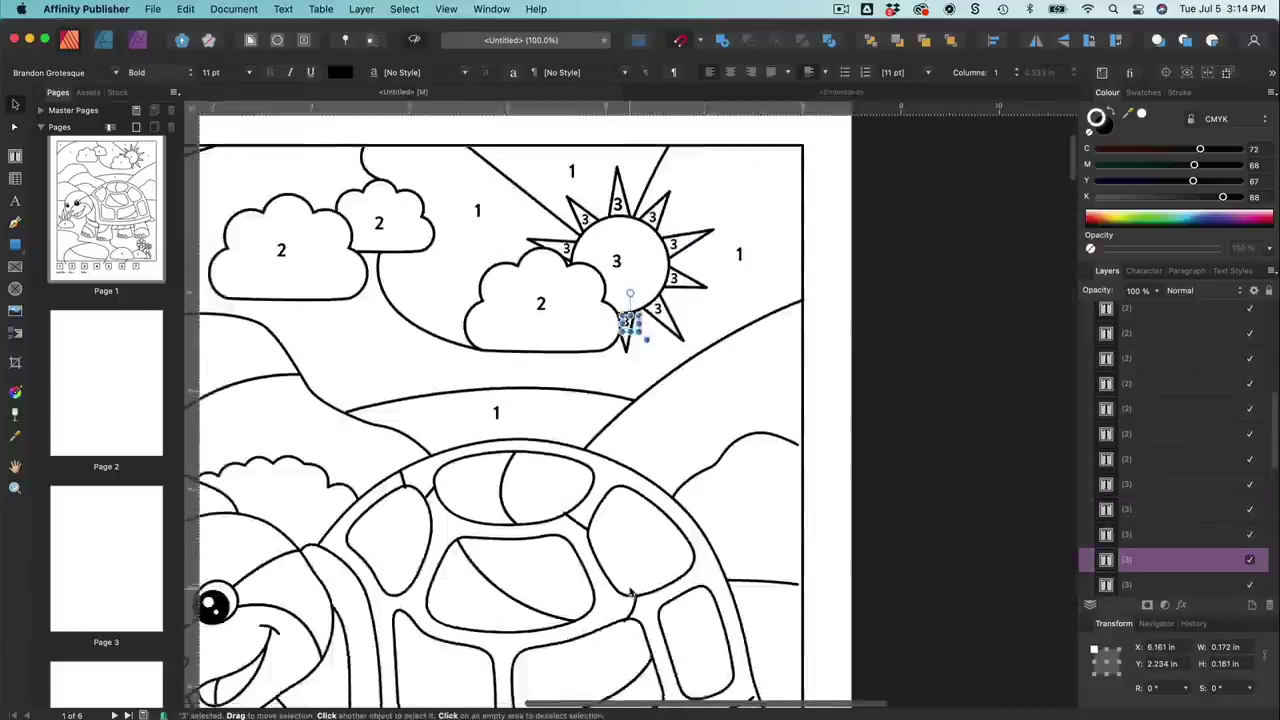
scroll(620, 420, "down", 6)
left_click(395, 586)
left_click_drag(395, 588, 494, 584)
type("Green")
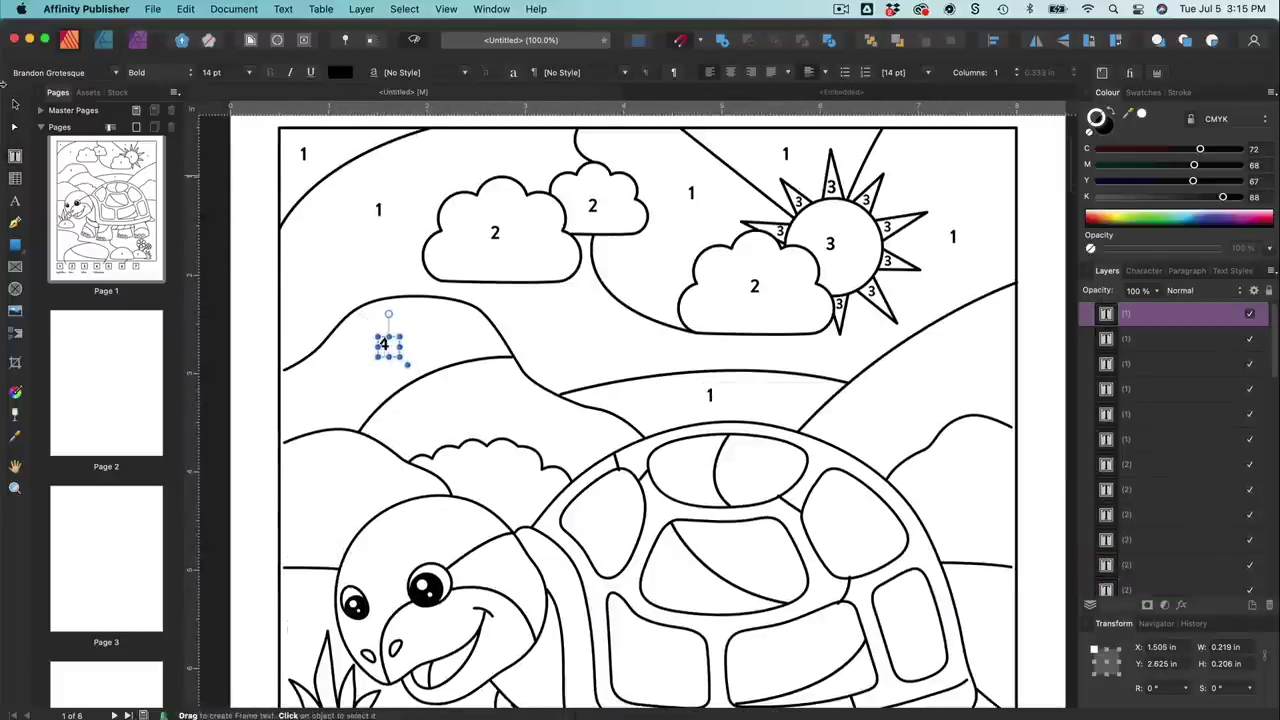
Step: Copy the number 4 from the upper left hill into the other hills on both sides of the turtle
key("v")
left_click_drag(384, 344, 475, 401)
left_click_drag(475, 401, 391, 459)
left_click_drag(946, 460, 964, 487)
scroll(963, 486, "down", 4)
scroll(963, 486, "down", 4)
scroll(963, 486, "up", 8)
scroll(963, 486, "down", 11)
Step: Shorten the legend label under square 1 to Blue
double_click(303, 553)
key("BackSpace")
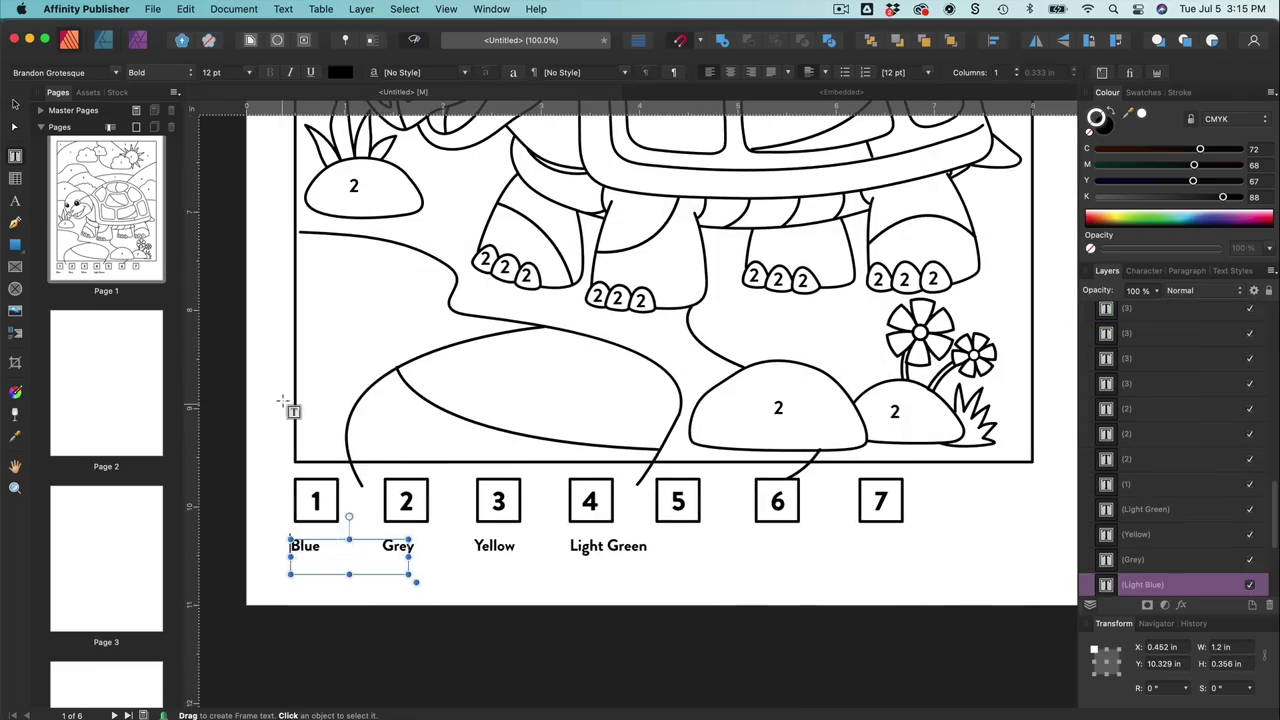
key("v")
left_click(369, 507)
Step: Copy the number 1 into the lower left area and both parts of the large oval, and a 4 onto the ground behind the rocks
scroll(700, 257, "up", 8)
scroll(356, 404, "down", 5)
left_click_drag(723, 234, 416, 543)
scroll(543, 503, "down", 2)
scroll(417, 545, "up", 6)
scroll(417, 545, "down", 6)
scroll(417, 571, "up", 4)
left_click_drag(369, 279, 783, 626)
Step: Duplicate the Light Green label to below square 5 and change the copy's text to Dark Green
scroll(783, 626, "down", 5)
left_click(549, 596)
left_click_drag(549, 596, 627, 595)
double_click(621, 594)
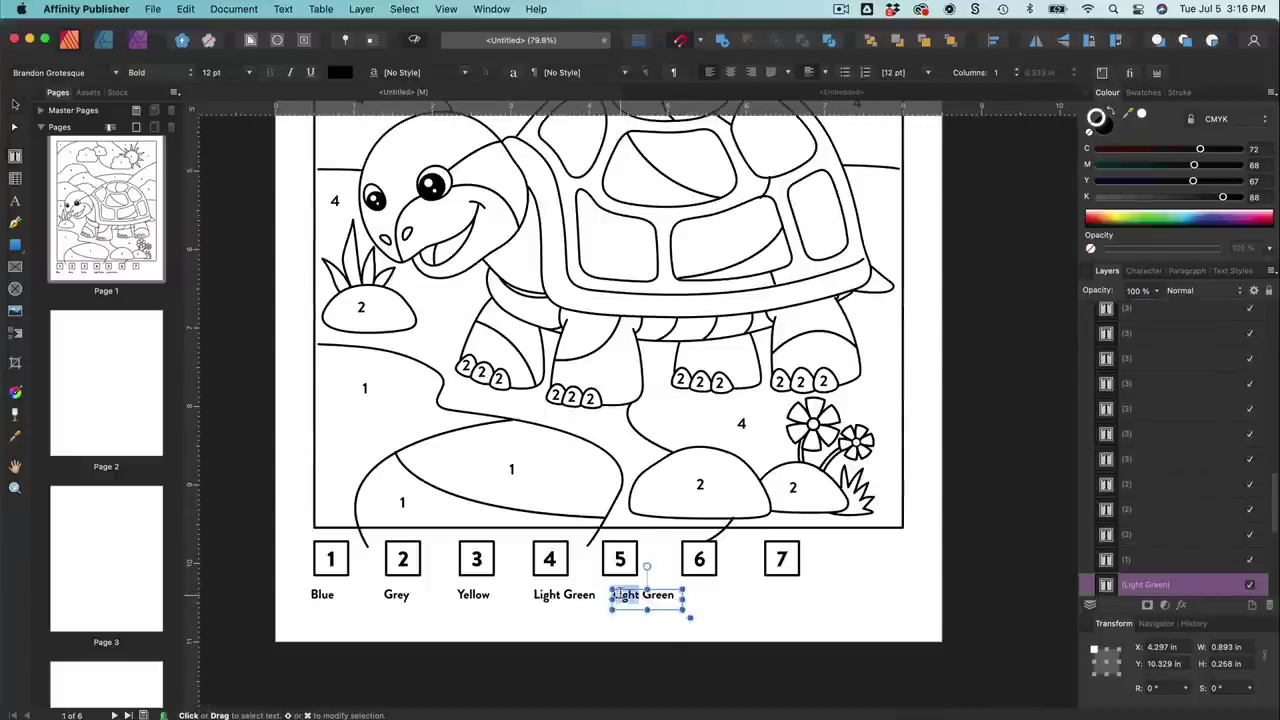
Step: Copy a 4 onto the turtle's head, change it to 5, and copy the 5 into the remaining face and neck sections
scroll(547, 449, "up", 5)
left_click_drag(369, 268, 417, 317)
double_click(449, 308)
type("5")
left_click(15, 104)
left_click_drag(417, 317, 499, 338)
left_click_drag(500, 395, 450, 428)
scroll(500, 395, "right", 2)
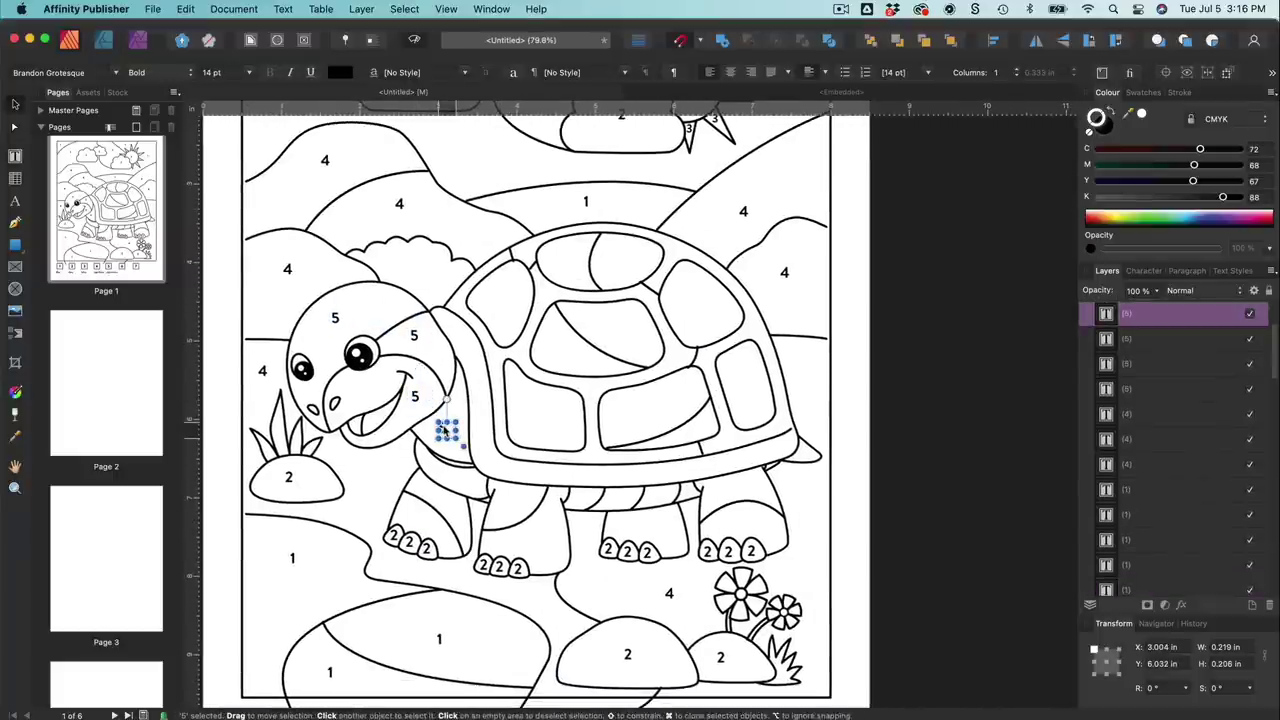
Step: Place copies of the number 5 in the turtle's collar, legs, belly segments and tail
scroll(445, 430, "down", 3)
scroll(446, 350, "up", 2)
left_click_drag(442, 363, 450, 437)
left_click_drag(450, 437, 462, 413)
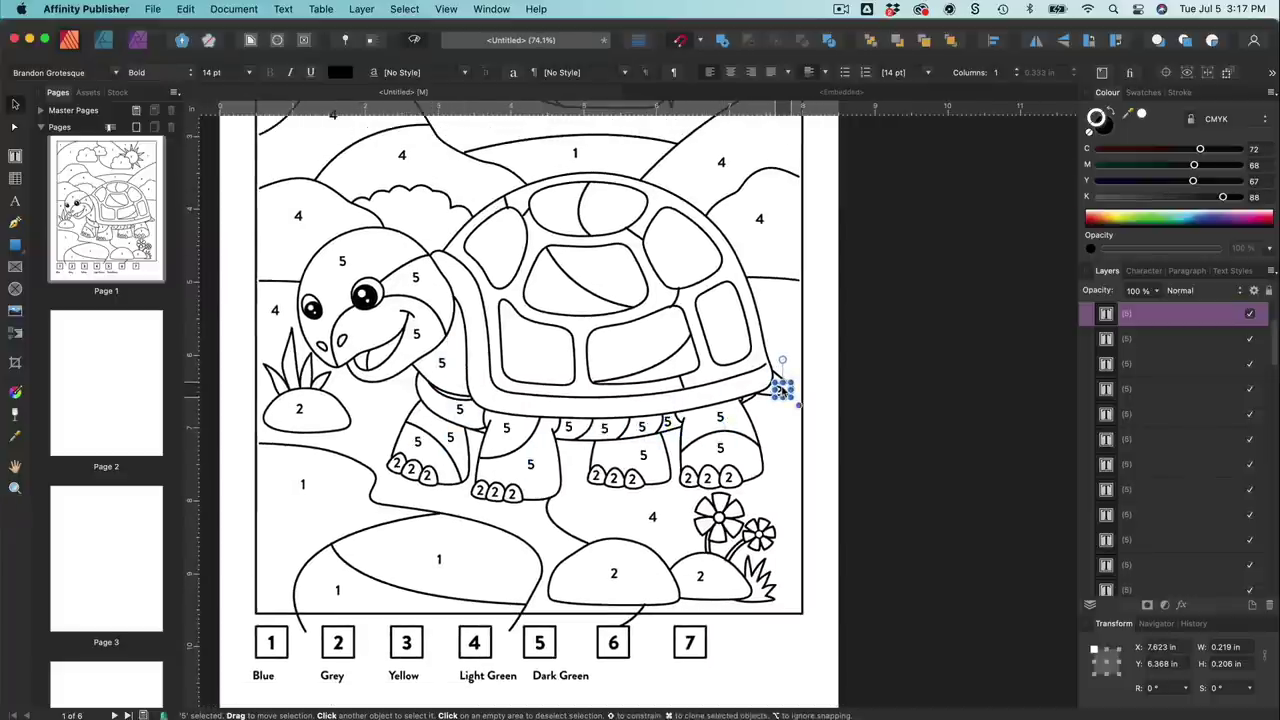
Step: Copy the sun's 3 onto the bands between the shell plates and into the central plate, changing the central copy to 4
scroll(782, 390, "up", 5)
left_click(652, 238)
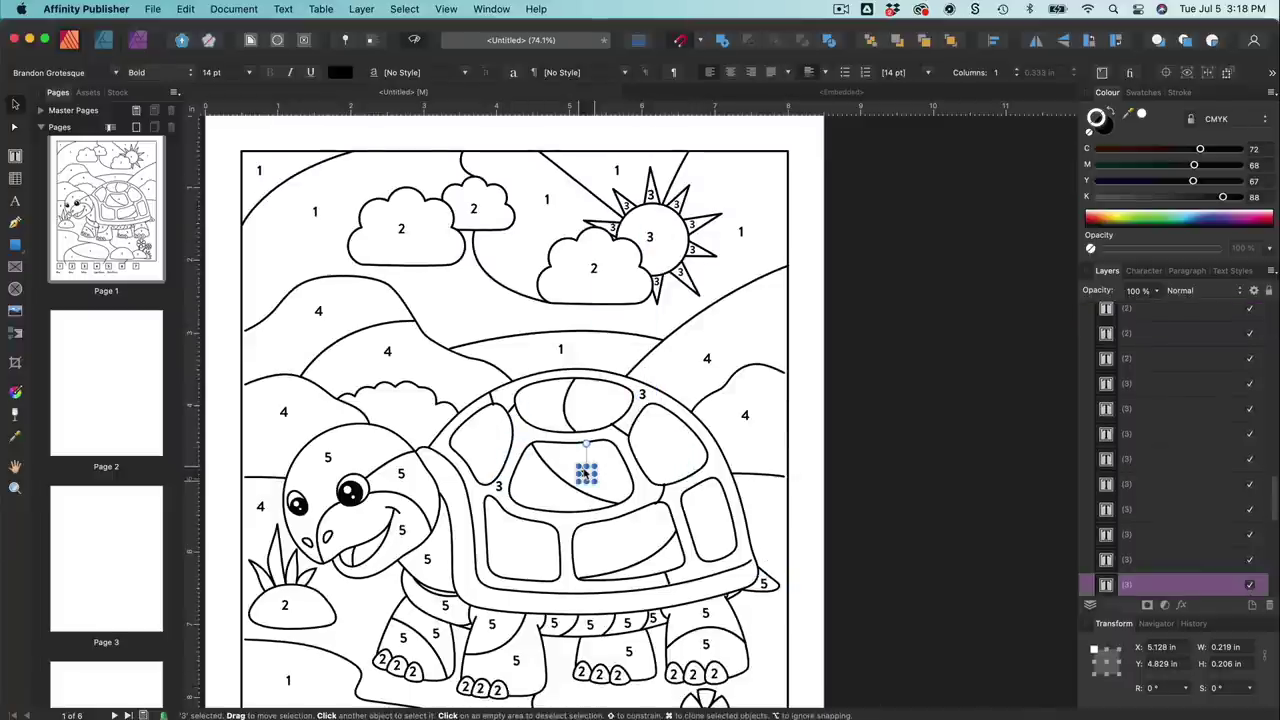
key("t")
key("Escape")
Step: Copy the number 4 into the remaining shell plate sections and the lower rim of the shell
left_click_drag(590, 466, 534, 481)
left_click_drag(534, 481, 537, 424)
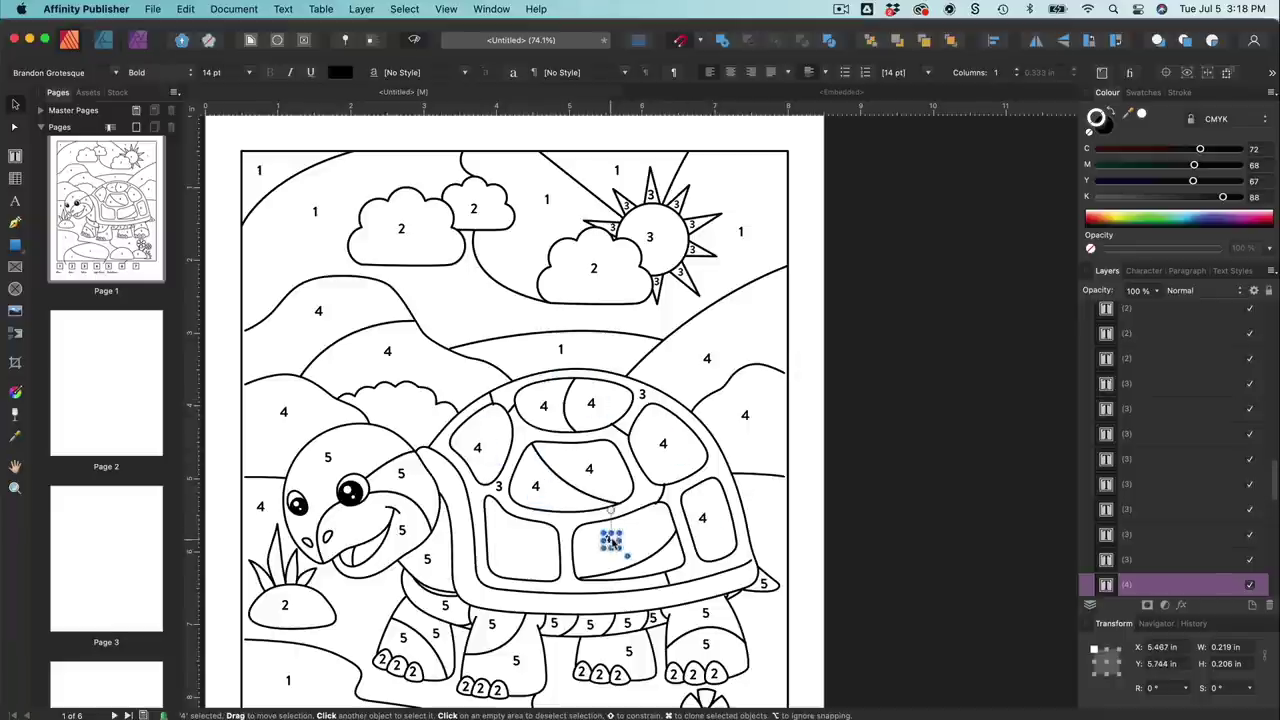
scroll(536, 568, "down", 3)
left_click_drag(521, 422, 508, 467)
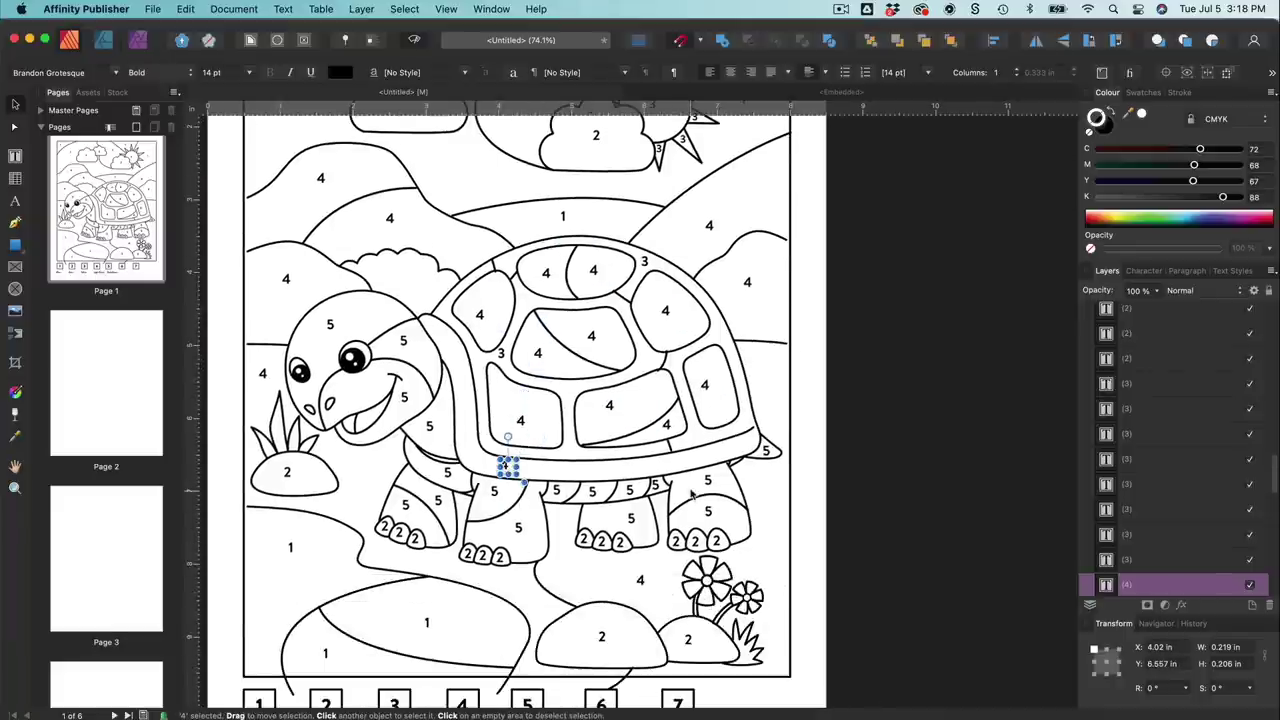
Step: Copy the number 5 into the blades of the left grass tuft, shrinking it to fit the narrow blades
scroll(612, 423, "down", 3)
scroll(540, 415, "up", 3)
left_click_drag(494, 407, 373, 436)
scroll(369, 431, "up", 3)
left_click_drag(489, 491, 563, 522)
left_click_drag(592, 497, 582, 506)
Step: Copy the number 5 into the right grass tuft and both flower stems, scaling the stem numbers down to about 4.1 pt
scroll(635, 537, "down", 5)
scroll(635, 537, "right", 8)
left_click_drag(750, 280, 862, 676)
key("super+plus")
scroll(846, 671, "down", 3)
scroll(846, 671, "right", 1)
left_click_drag(944, 617, 840, 443)
left_click_drag(889, 478, 829, 421)
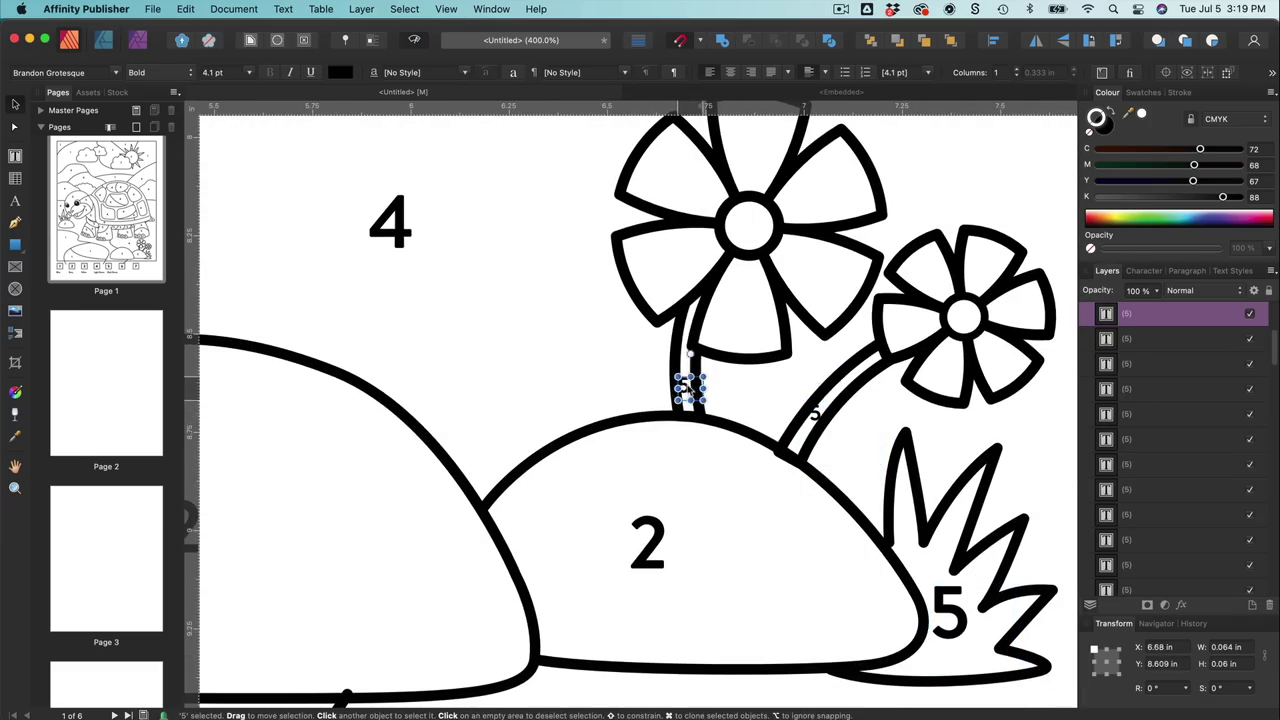
left_click(751, 400)
Step: Duplicate the Dark Green label to below square 6 and change the copy's text to Orange
key("super+minus")
key("super+minus")
scroll(753, 400, "up", 5)
scroll(753, 400, "left", 3)
scroll(751, 400, "down", 5)
scroll(751, 400, "right", 1)
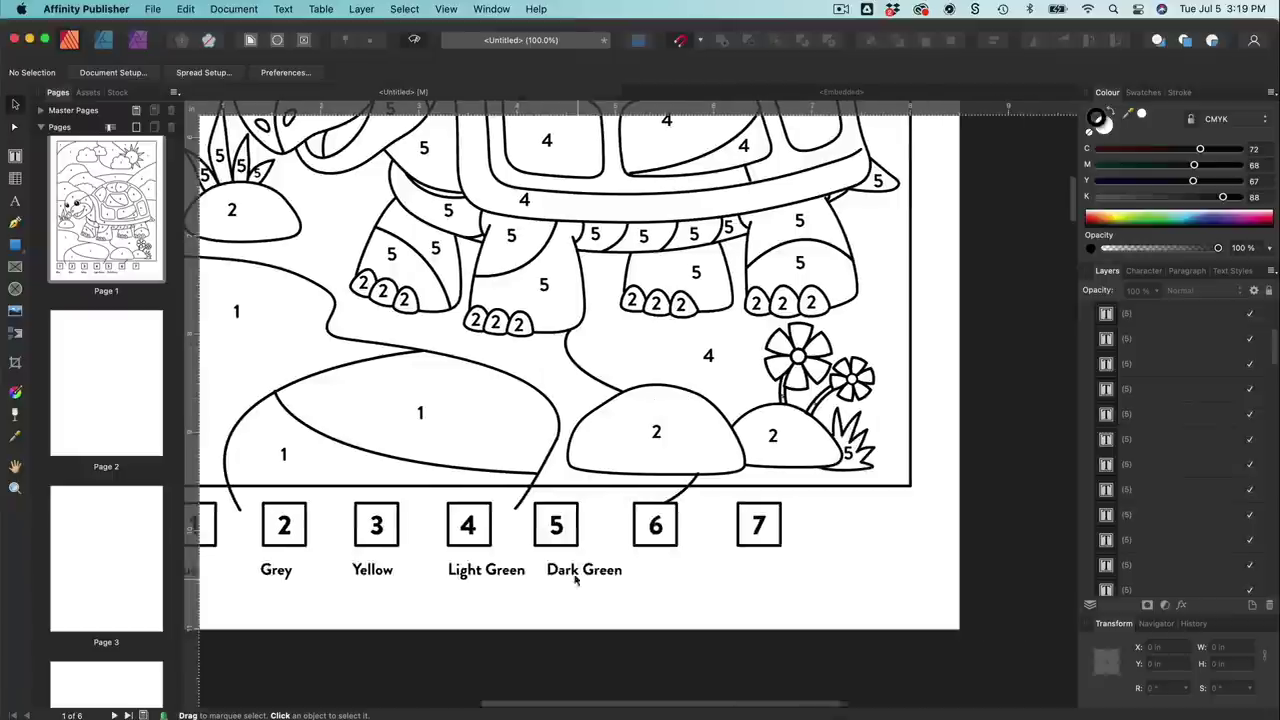
left_click_drag(572, 570, 665, 570)
triple_click(666, 571)
Step: Copy the small rock's 2 into the lower left petal of the larger flower and change it to 6
key("super+plus")
key("super+plus")
scroll(849, 420, "up", 5)
scroll(849, 420, "right", 3)
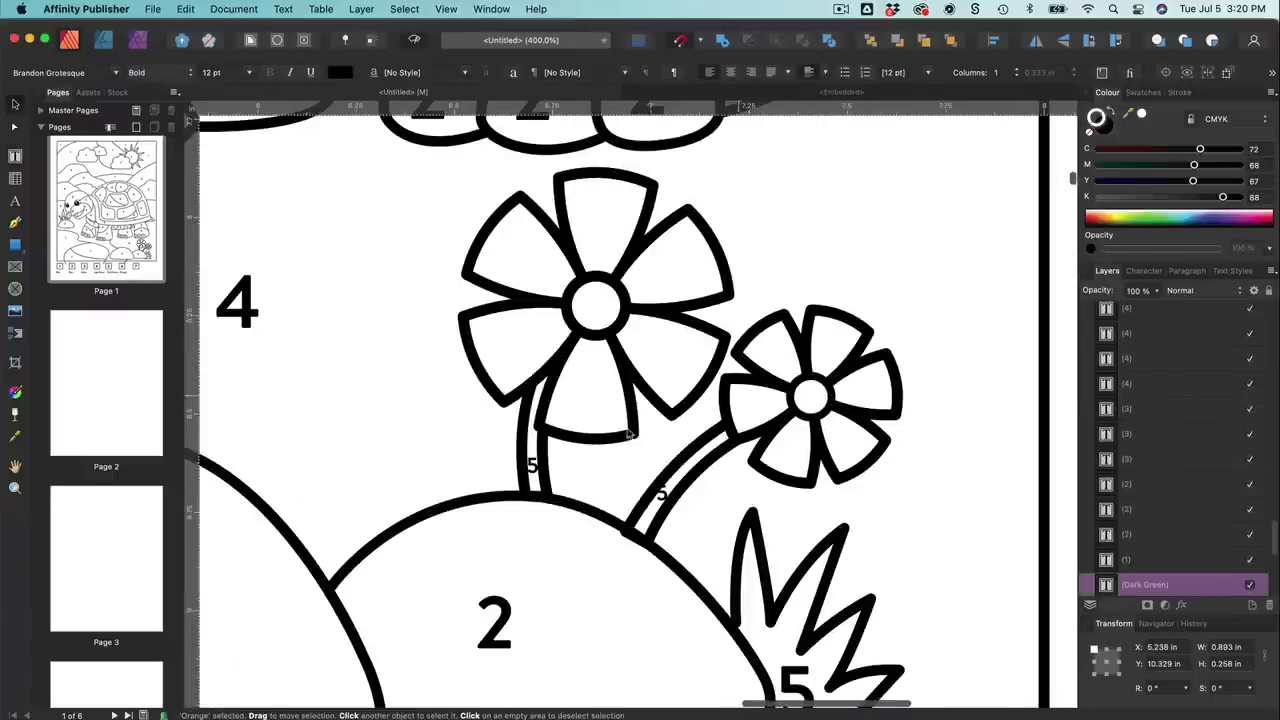
left_click_drag(505, 615, 522, 343)
double_click(520, 343)
type("6")
key("Escape")
Step: Shrink the 6 to fit its petal and copy it into the other petals of the larger flower
left_click_drag(573, 398, 528, 358)
left_click_drag(528, 358, 608, 238)
left_click_drag(608, 238, 673, 370)
Step: Copy the 6 onto the smaller flower, scale it down further, and repeat it in all of that flower's petals
left_click_drag(673, 370, 763, 413)
left_click_drag(788, 430, 767, 410)
left_click_drag(747, 396, 826, 342)
left_click_drag(826, 342, 846, 437)
left_click_drag(846, 437, 786, 451)
left_click(880, 470)
key("super+minus")
key("super+minus")
scroll(861, 470, "up", 2)
scroll(861, 470, "left", 2)
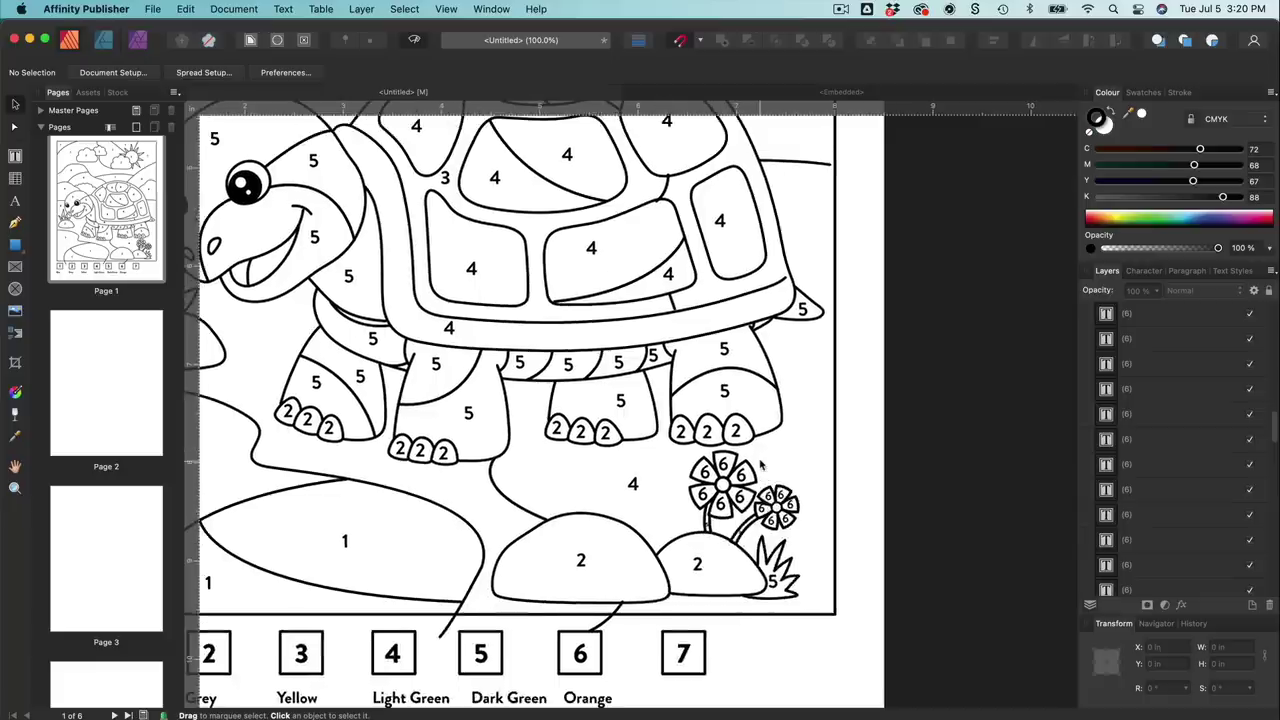
Step: Copy a 3 from the shell into the larger flower's centre, shrink it to fit, and repeat it in the smaller flower's centre
left_click_drag(448, 177, 727, 487)
key("super+plus")
key("super+plus")
key("super+plus")
key("super+plus")
left_click_drag(745, 610, 705, 570)
left_click_drag(662, 540, 684, 559)
scroll(684, 559, "down", 2)
scroll(684, 559, "right", 1)
left_click_drag(612, 428, 890, 545)
left_click(1008, 541)
key("super+minus")
key("super+minus")
key("super+minus")
key("super+minus")
key("super+minus")
key("super+plus")
key("super+plus")
key("super+plus")
scroll(707, 567, "down", 3)
scroll(707, 567, "left", 8)
double_click(371, 426)
left_click_drag(371, 426, 343, 354)
key("super+minus")
key("super+z")
Step: Move the overhanging left and right end nodes of the large rock's outline up onto the picture's bottom border
scroll(310, 521, "right", 1)
left_click_drag(318, 516, 314, 467)
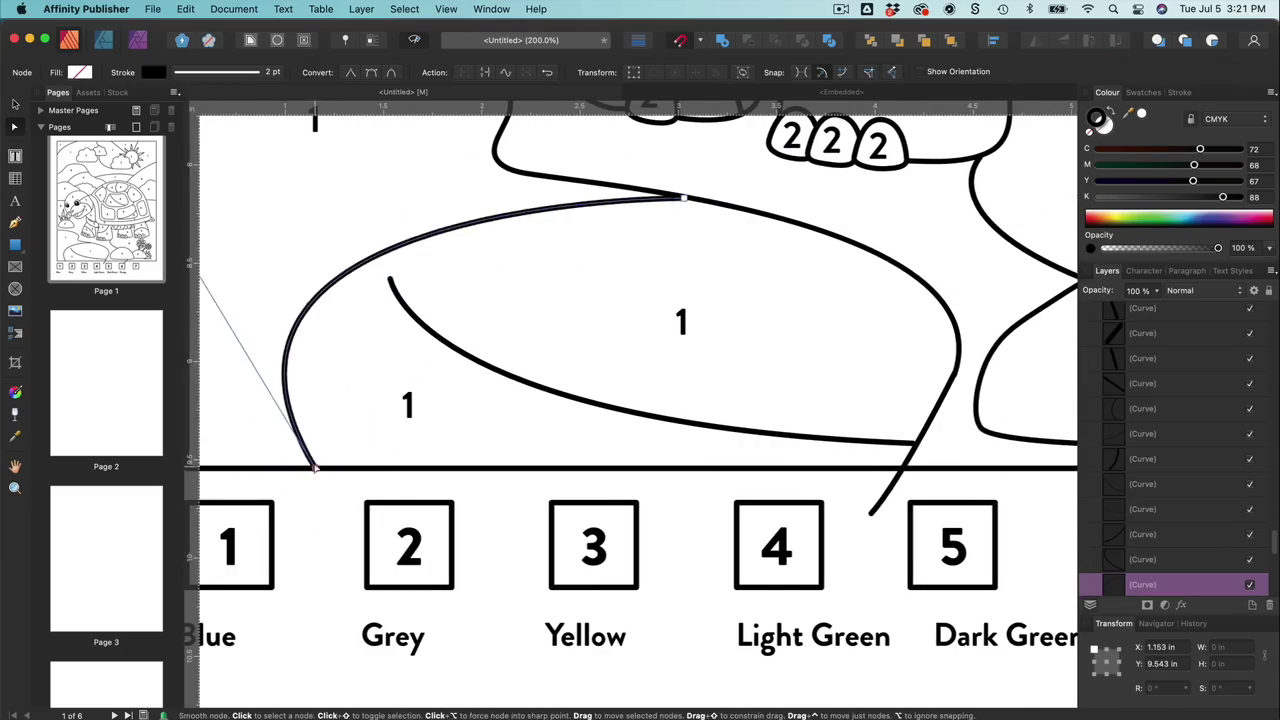
scroll(314, 467, "up", 1)
scroll(314, 467, "right", 1)
left_click(840, 543)
left_click_drag(826, 566, 846, 520)
Step: Move the overhanging end of the ground line below the middle rock up onto the picture's bottom border
scroll(846, 520, "right", 4)
left_click(745, 548)
left_click_drag(687, 566, 703, 523)
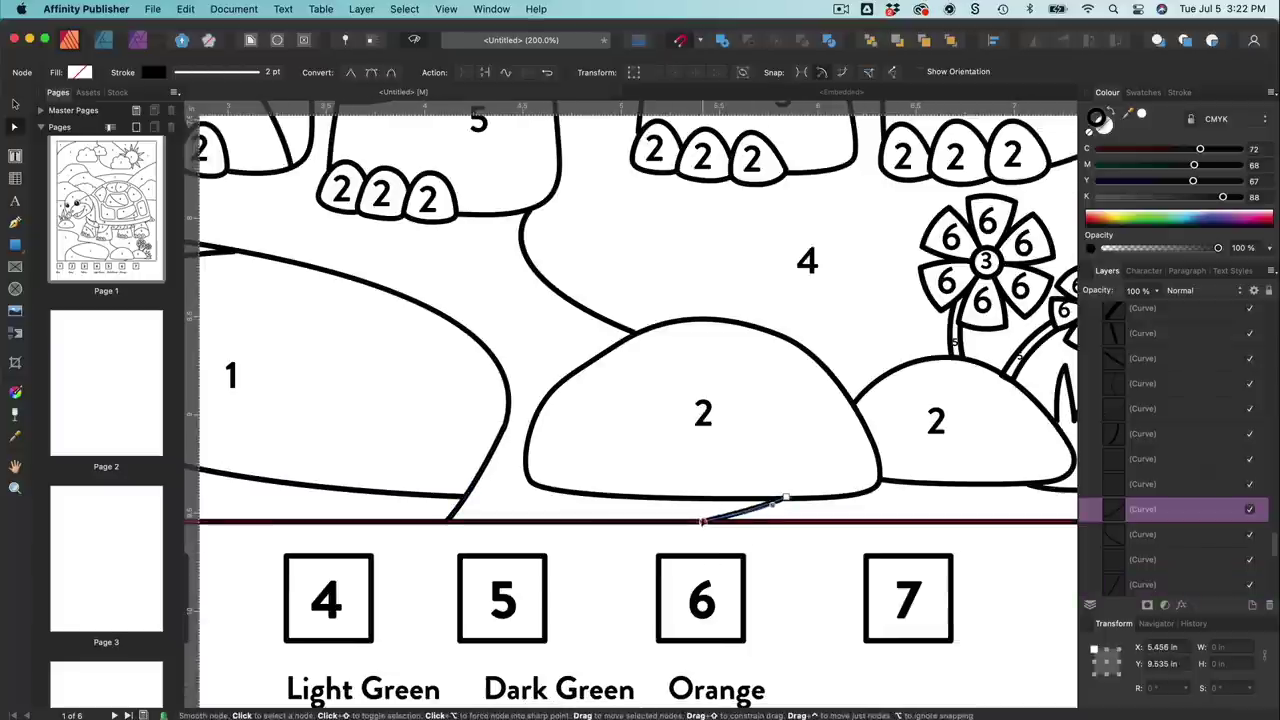
scroll(703, 523, "right", 3)
left_click(951, 563)
key("super+minus")
key("super+minus")
scroll(887, 548, "up", 1)
key("v")
left_click_drag(660, 556, 754, 532)
left_click(600, 520)
left_click(655, 540)
key("super+z")
Step: Group legend square 7 with its number, and do the same for squares 6, 5 and 4
left_click(1087, 313)
right_click(1099, 313)
left_click(1150, 537)
left_click_drag(664, 507, 769, 564)
key("super+g")
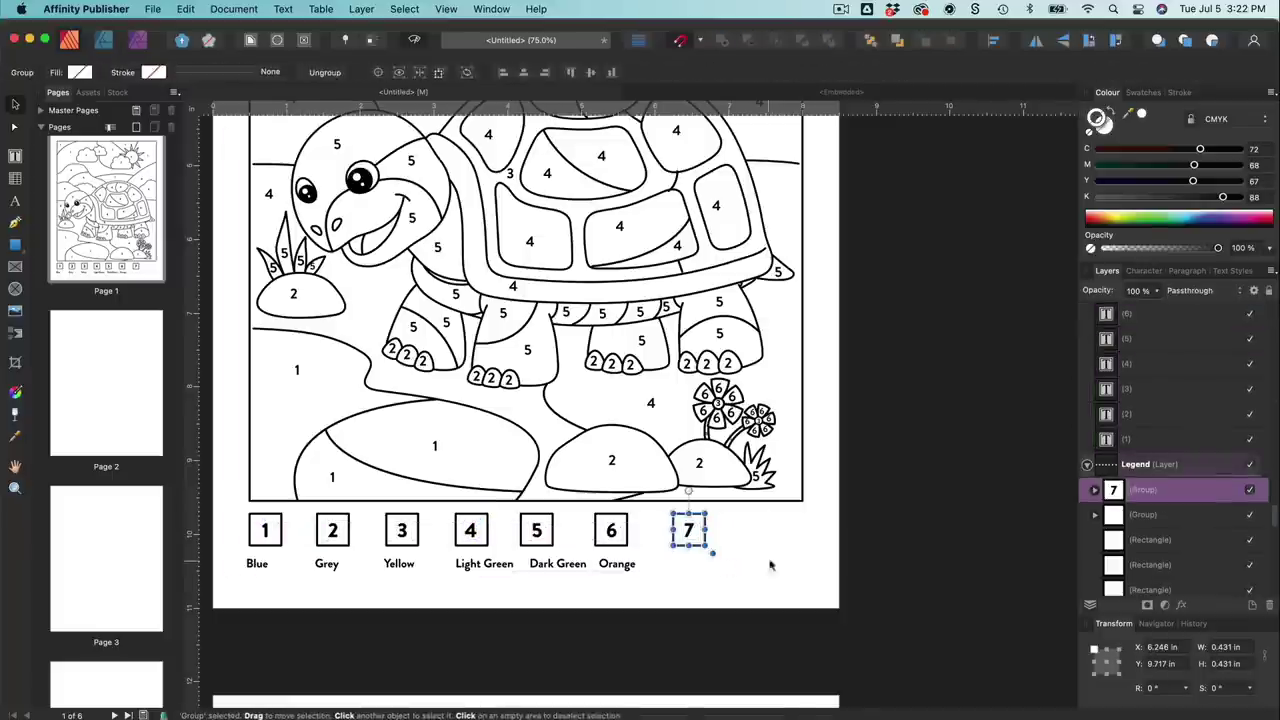
left_click_drag(571, 506, 654, 543)
left_click_drag(499, 506, 577, 554)
key("super+g")
left_click_drag(446, 506, 510, 550)
key("super+g")
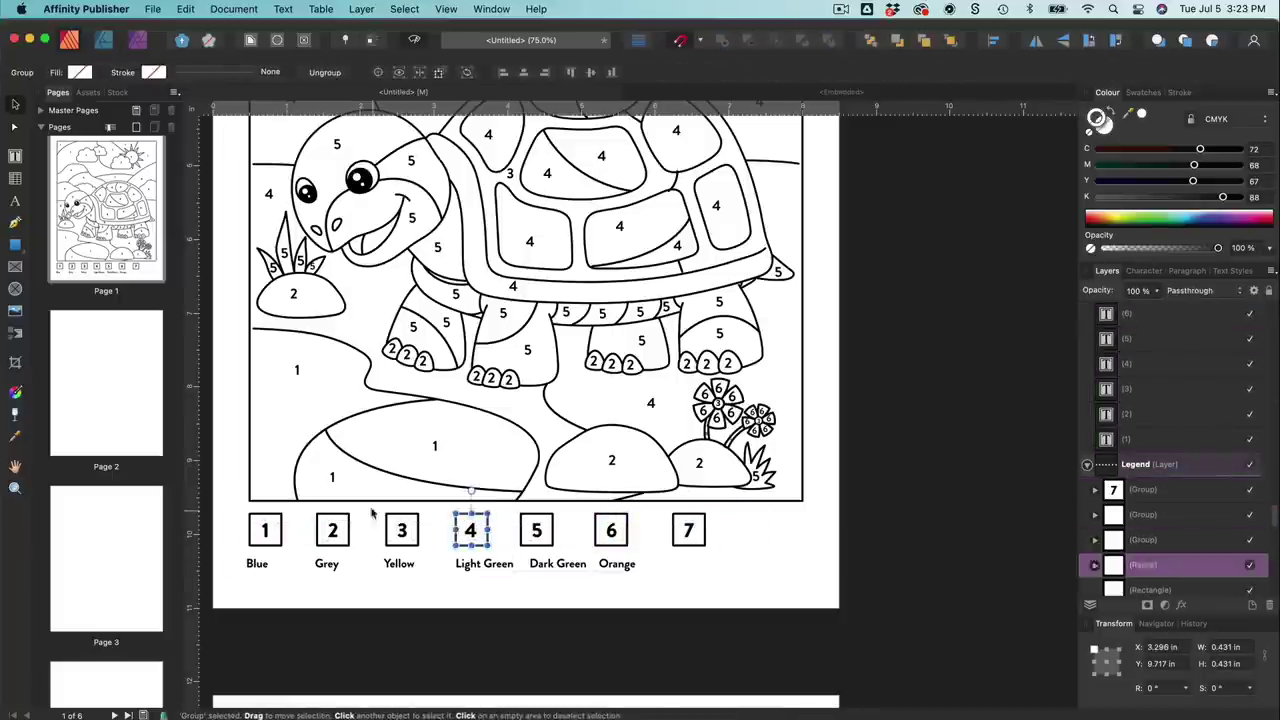
Step: Group legend squares 3, 2 and 1 with their numbers, one group per square
left_click_drag(374, 508, 436, 552)
key("super+g")
left_click_drag(306, 506, 374, 556)
key("super+g")
left_click_drag(238, 507, 304, 556)
key("super+g")
left_click(738, 508)
Step: Align legend square 7 with the picture's right border and space the row of squares evenly between both borders
key("ctrl+w")
left_click_drag(690, 530, 787, 530)
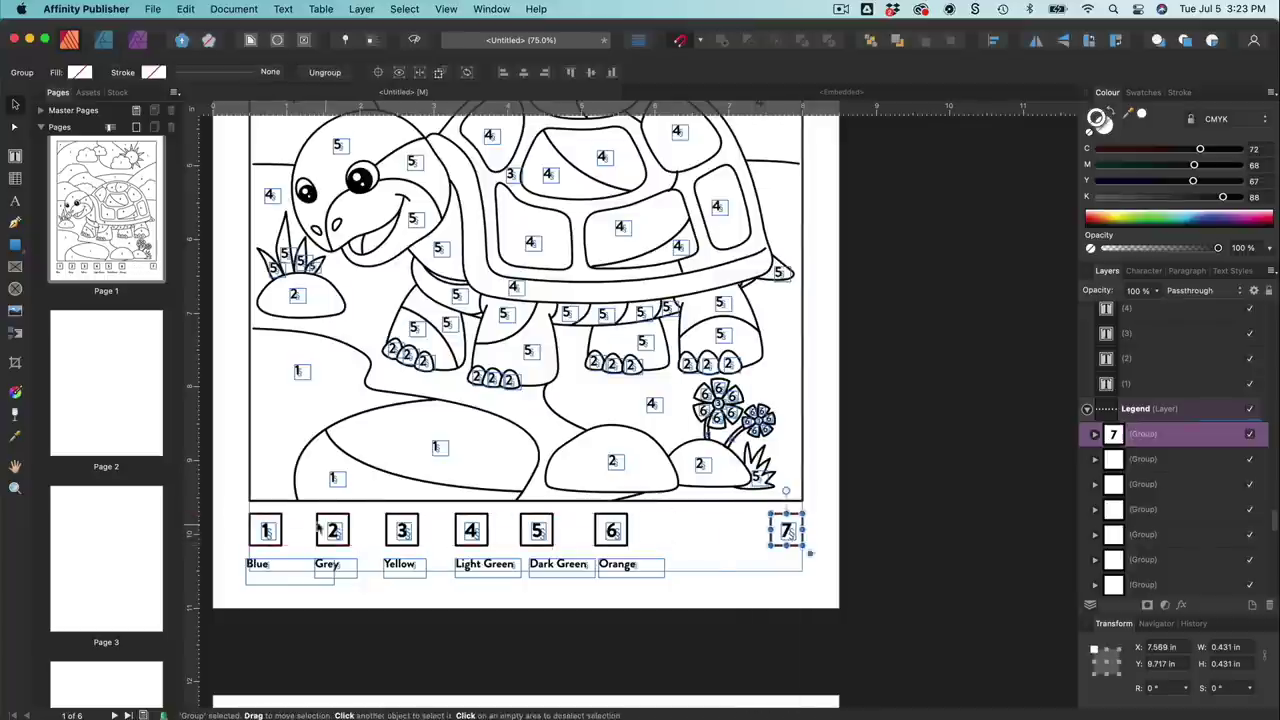
left_click_drag(228, 490, 820, 558)
left_click(993, 40)
left_click(1063, 86)
Step: Group legend square 6 with its number and repeat the horizontal spacing of the whole row
left_click(634, 526)
left_click(612, 530)
left_click_drag(674, 508, 566, 552)
key("super+g")
left_click_drag(229, 500, 828, 556)
left_click(993, 40)
left_click(1063, 86)
left_click(851, 529)
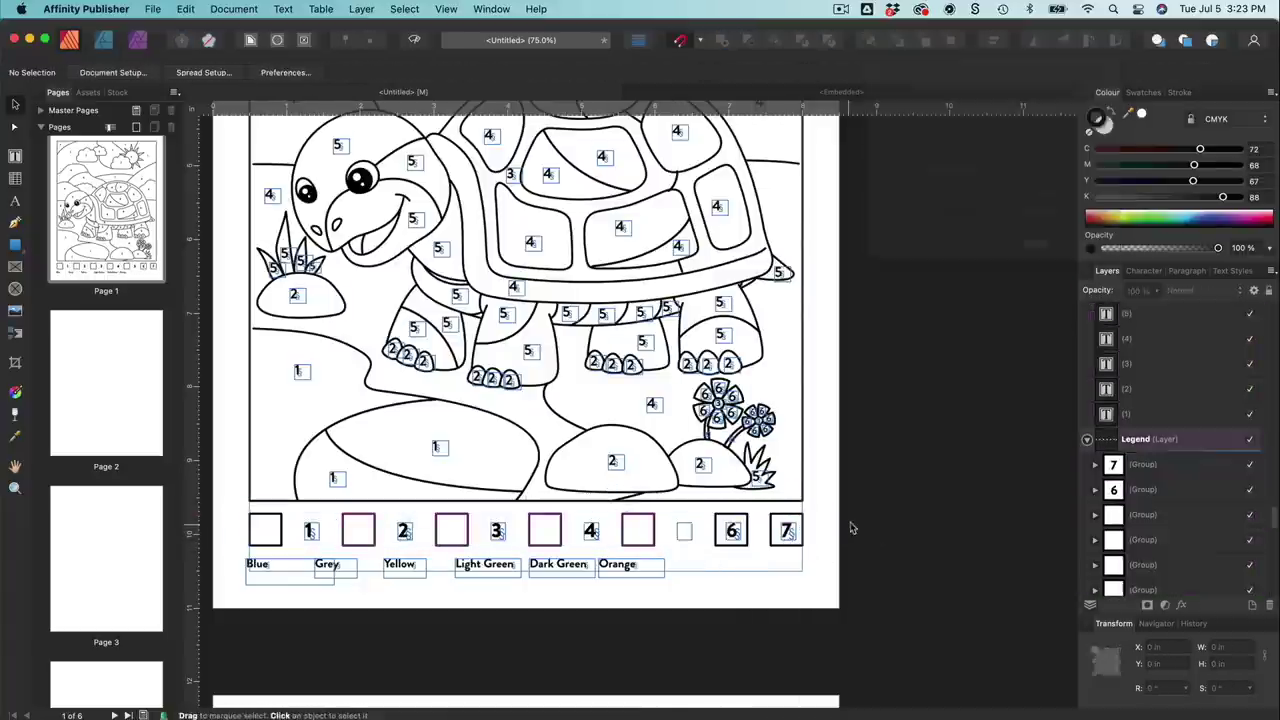
Step: Move the displaced numbers 1 and 2 back into the centres of their legend squares
left_click(686, 531)
key("super+equal")
scroll(686, 540, "left", 6)
left_click_drag(545, 497, 457, 497)
left_click_drag(729, 497, 638, 497)
scroll(805, 512, "right", 3)
left_click_drag(494, 500, 498, 502)
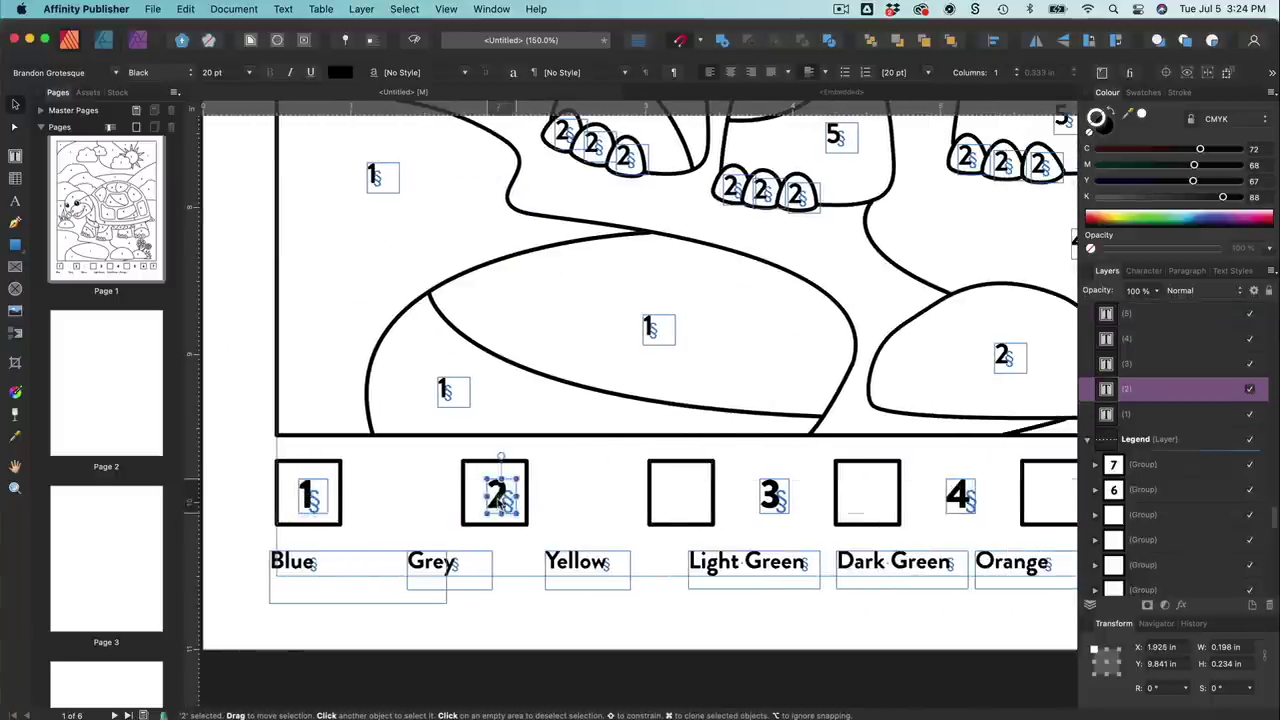
Step: Move the displaced numbers 3, 4 and 5 back into the centres of their legend squares
scroll(498, 502, "right", 1)
left_click_drag(754, 494, 643, 492)
scroll(700, 492, "right", 4)
left_click_drag(923, 494, 837, 492)
scroll(908, 495, "right", 7)
left_click_drag(624, 494, 597, 494)
left_click(686, 540)
Step: Select the legend squares 1 to 7 individually and space them evenly in the horizontal direction
key("super+minus")
key("super+minus")
key("ctrl+w")
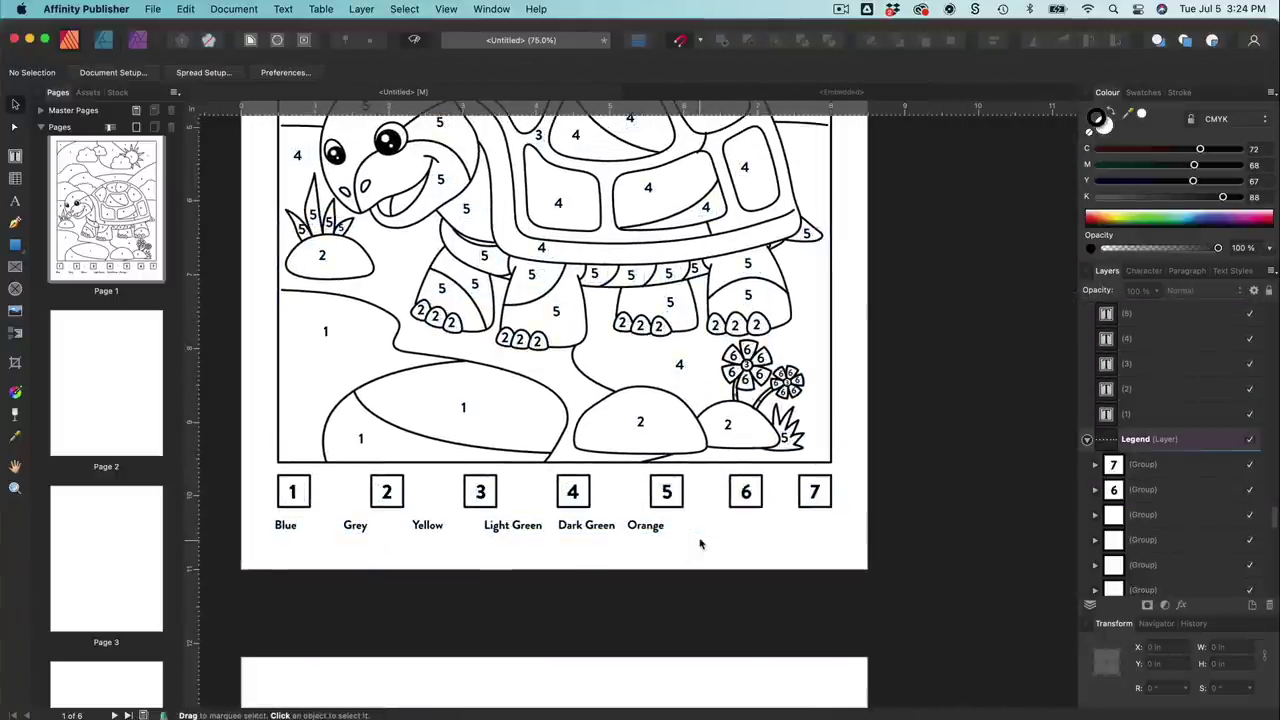
left_click(738, 491)
left_click(819, 505, "shift")
left_click(670, 504, "shift")
left_click(576, 504, "shift")
left_click(480, 492, "shift")
left_click(293, 492, "shift")
left_click(994, 40)
left_click(1063, 86)
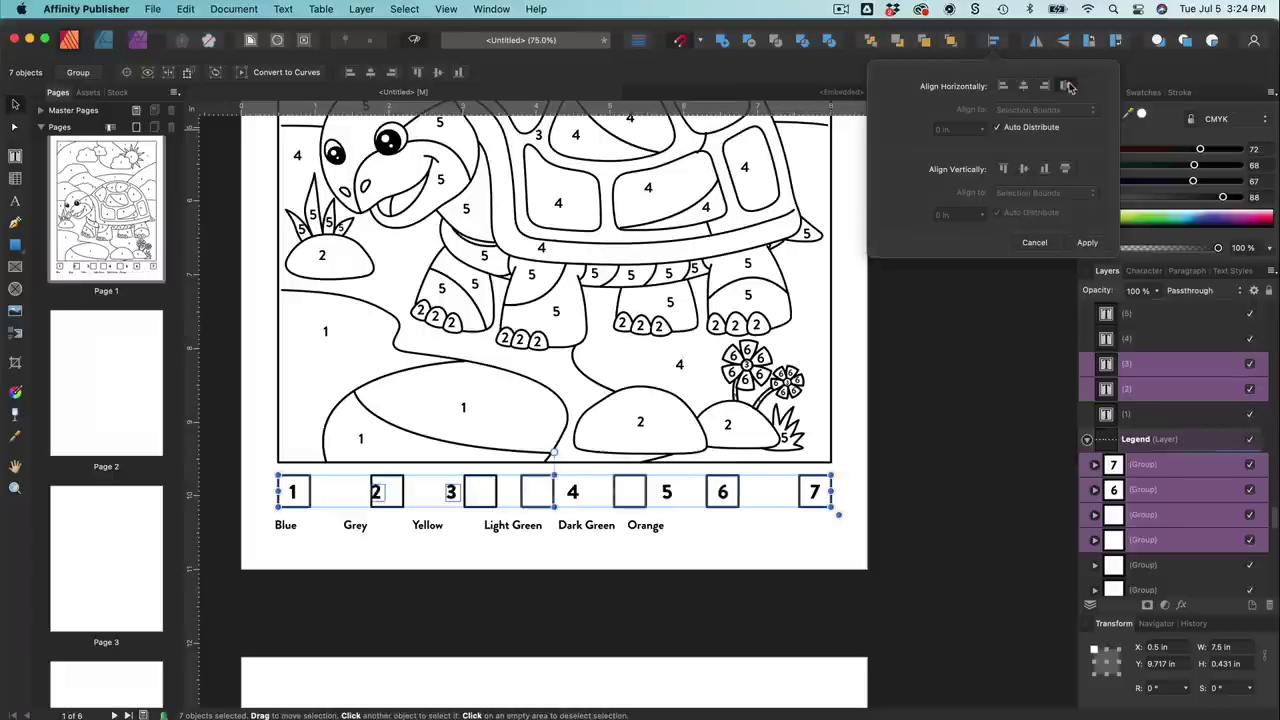
Step: Delete the numbers 7 and 6 from the last two legend squares
left_click(818, 496)
double_click(818, 496)
key("Delete")
double_click(722, 492)
key("Delete")
Step: Delete the empty seventh square at the end of the legend
left_click_drag(480, 504, 469, 504)
left_click(293, 492)
left_click(305, 504)
left_click(398, 504, "shift")
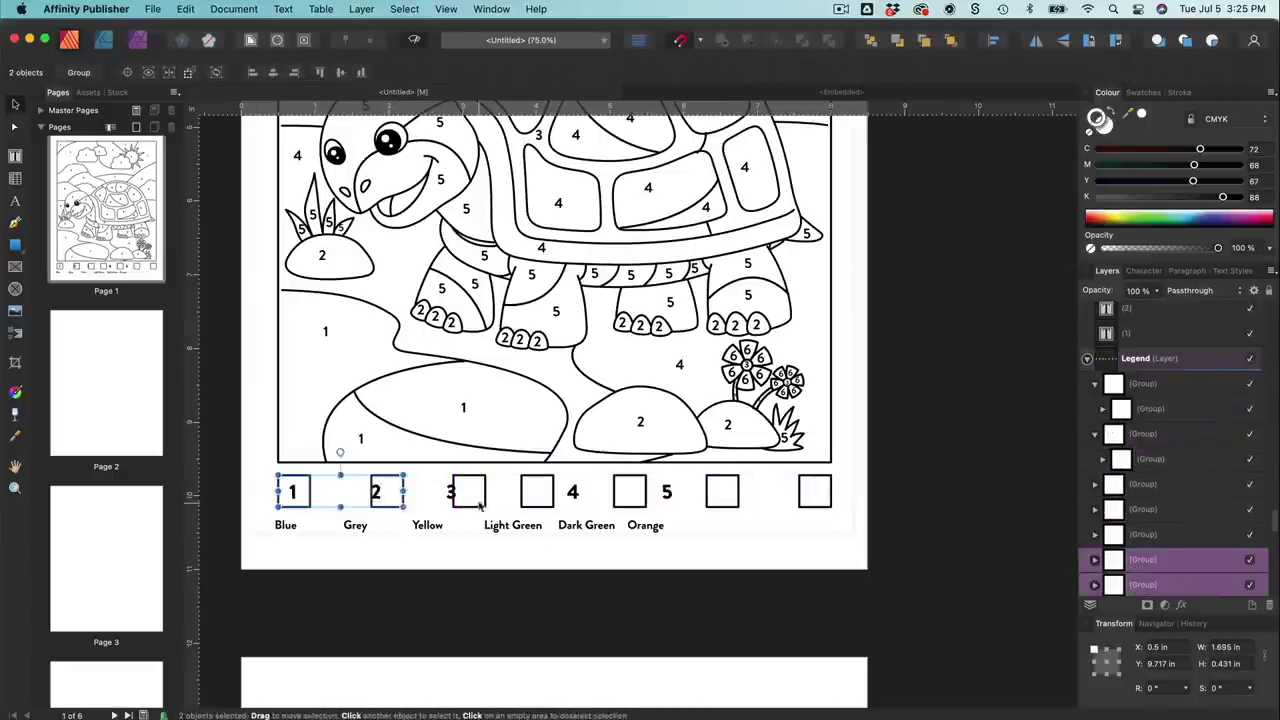
left_click(815, 506)
key("Delete")
Step: Align the last remaining legend square with the picture's right border and distribute all six squares evenly in the horizontal direction
left_click(722, 505)
left_click(630, 505, "shift")
left_click(537, 505, "shift")
left_click(469, 505, "shift")
left_click(376, 498, "shift")
left_click(294, 504, "shift")
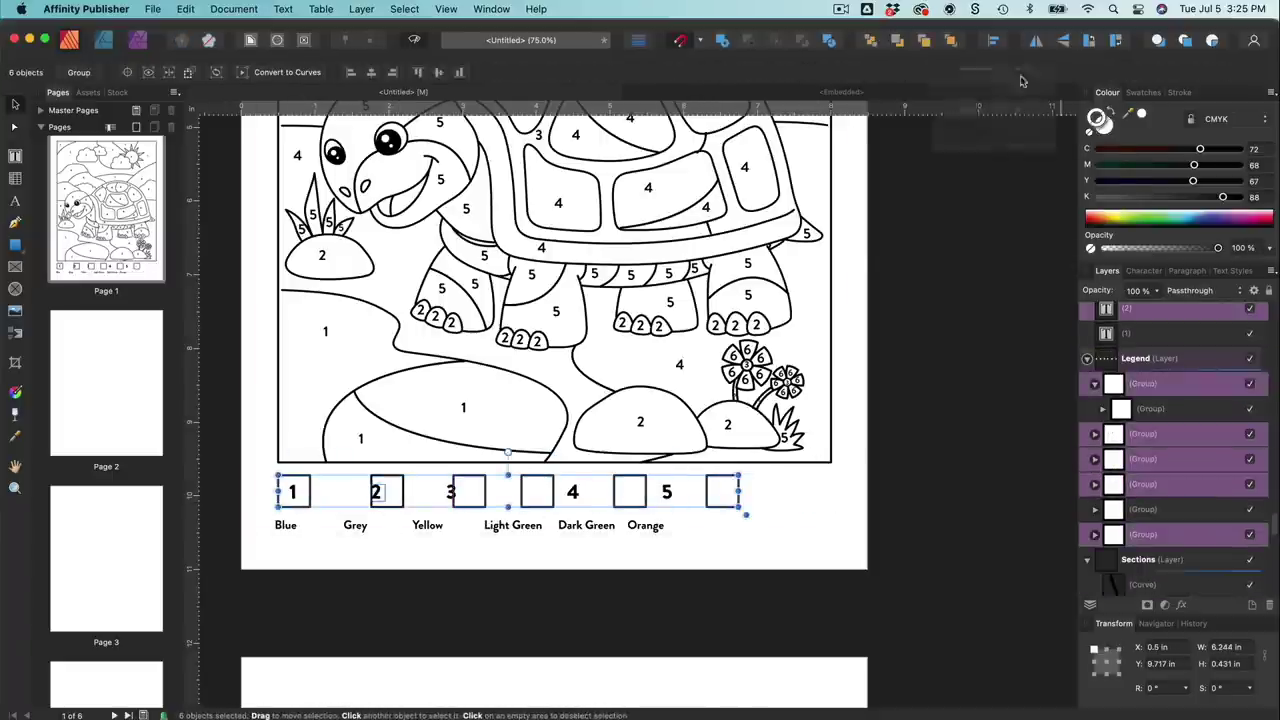
left_click(633, 505, "shift")
left_click(544, 505, "shift")
left_click(455, 505, "shift")
left_click(376, 502, "shift")
left_click(294, 505, "shift")
left_click(994, 40)
left_click(1063, 86)
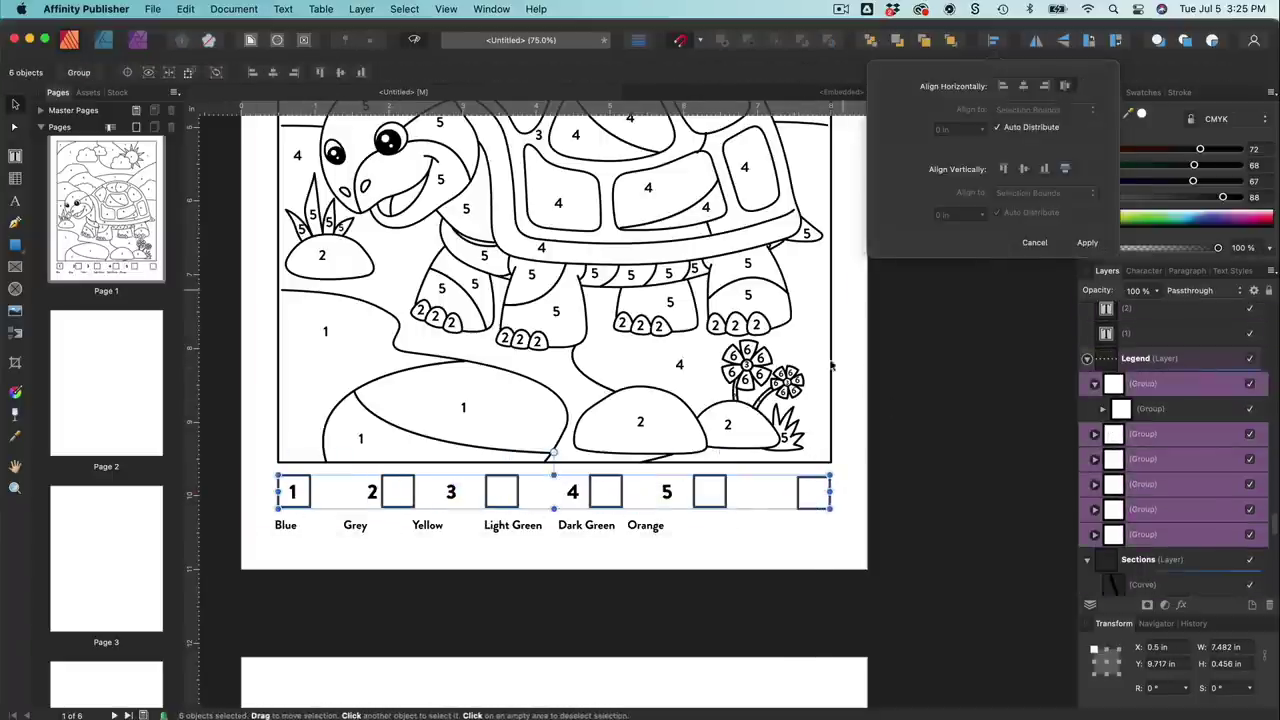
left_click(935, 300)
Step: Move the misplaced legend numbers from 2 to 5 into the centres of their respective squares
left_click_drag(232, 497, 295, 497)
scroll(300, 500, "right", 3)
left_click_drag(596, 500, 679, 500)
scroll(679, 500, "right", 4)
left_click_drag(611, 502, 992, 505)
Step: Spread the labels Grey, Yellow, Light Green, Dark Green and Orange out beneath their matching legend squares
key("super+minus")
key("super+minus")
left_click(344, 504)
left_click_drag(427, 499, 477, 503)
scroll(477, 503, "right", 3)
left_click_drag(644, 500, 870, 503)
left_click_drag(572, 500, 752, 503)
left_click_drag(476, 500, 620, 506)
left_click_drag(355, 501, 451, 504)
left_click(469, 560)
Step: Nudge the Yellow, Light Green and Dark Green labels so they sit centred under their squares
key("super+minus")
scroll(300, 560, "up", 2)
left_click_drag(391, 556, 397, 556)
left_click_drag(495, 556, 499, 556)
left_click_drag(614, 556, 607, 556)
Step: Copy the number 5 into the last legend square above Orange and change the copy to 6
scroll(600, 556, "right", 2)
left_click_drag(709, 532, 608, 533)
double_click(709, 524)
type("6")
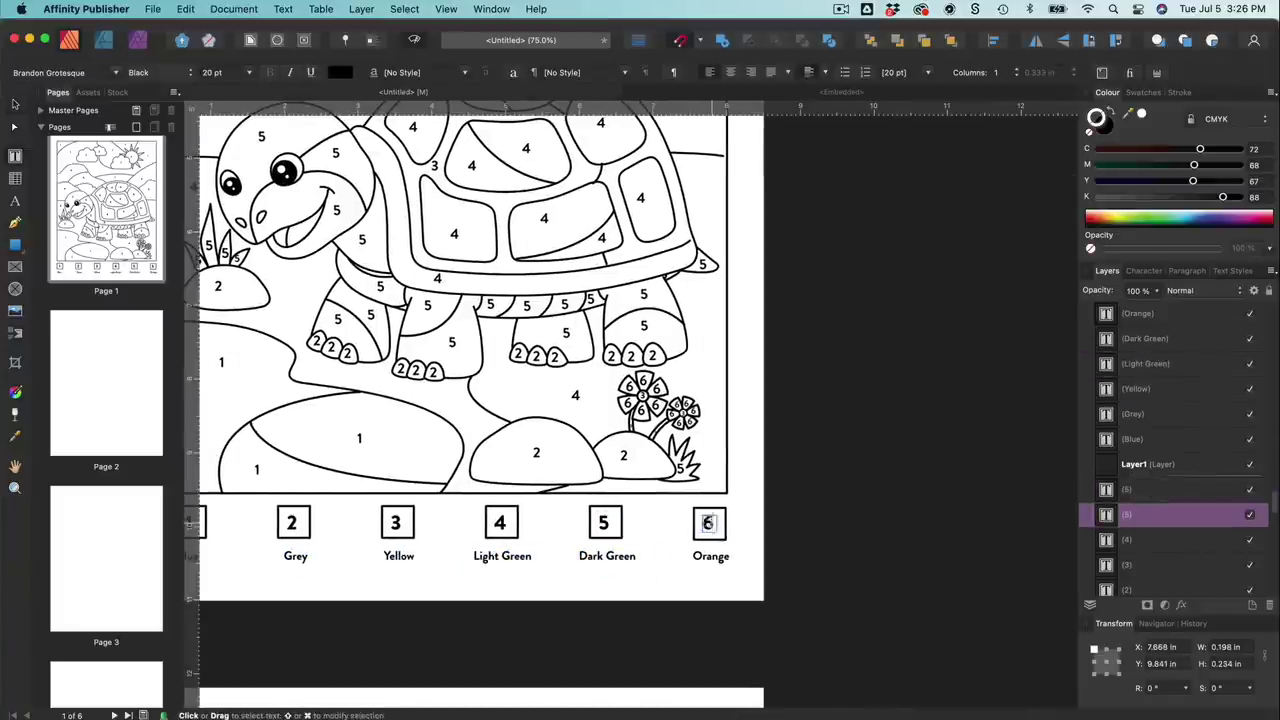
key("Escape")
left_click(526, 589)
Step: Move the finished turtle page behind the first two blank pages so it becomes page 3
scroll(526, 589, "left", 3)
scroll(510, 590, "right", 1)
key("super+minus")
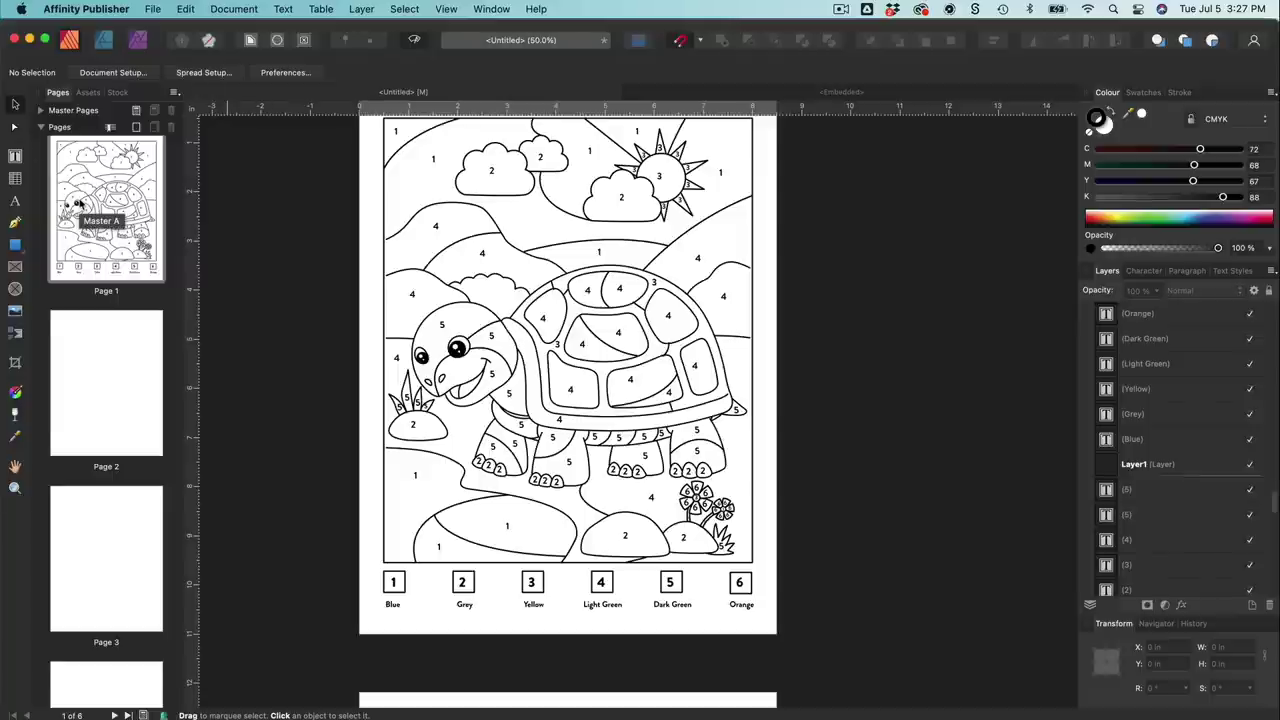
scroll(108, 317, "up", 1)
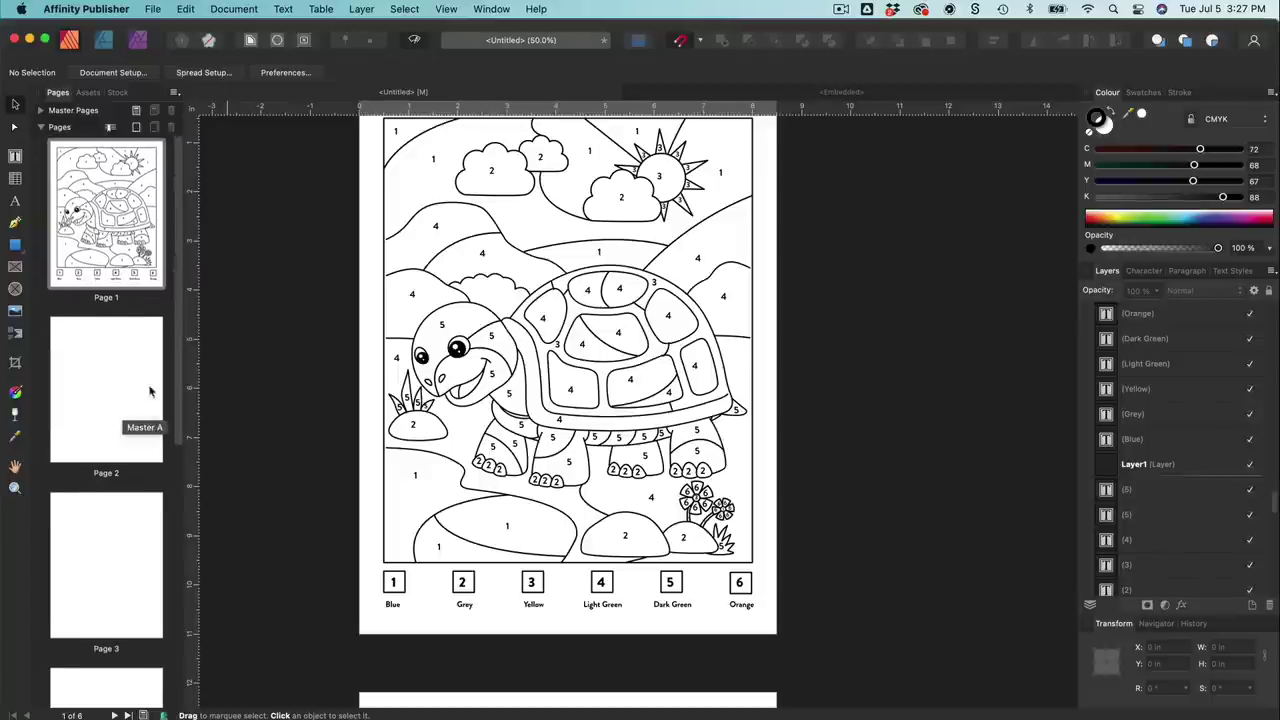
left_click_drag(120, 180, 125, 627)
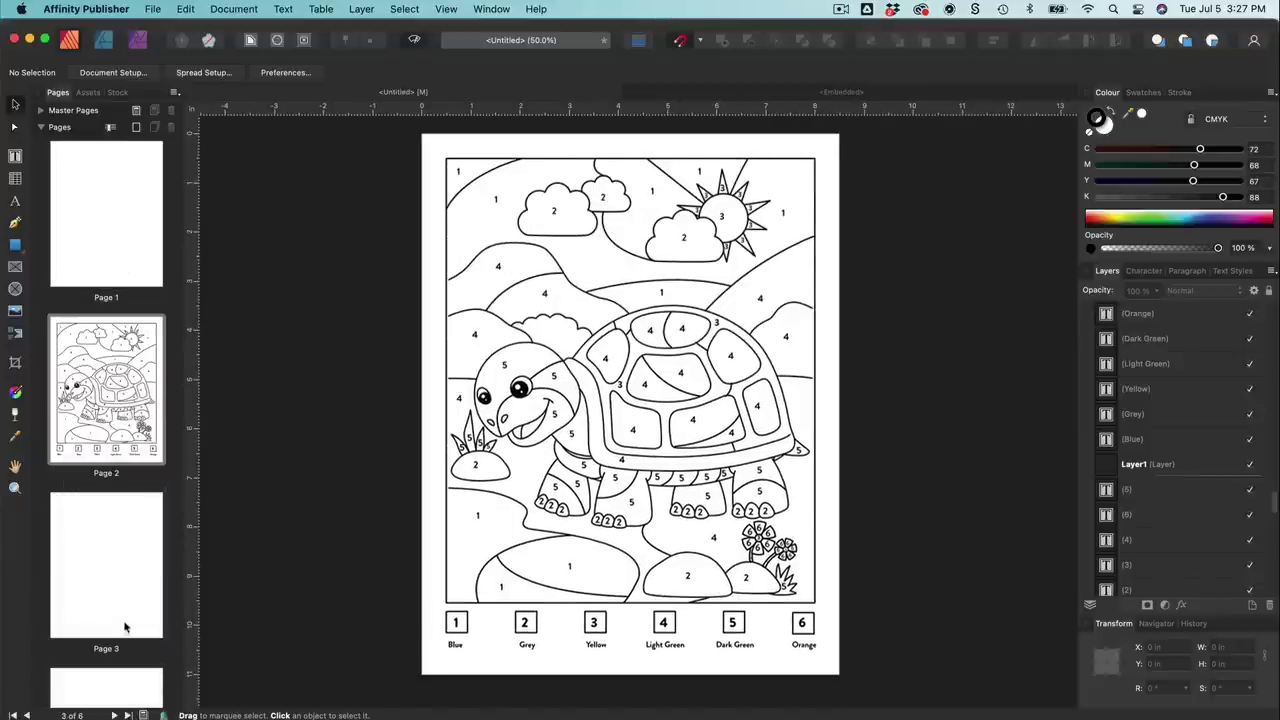
Step: Add a text frame about 7.5 by 2.1 in spanning the margins of blank page 1 and enter COLOR BY NUMBER
left_click(120, 243)
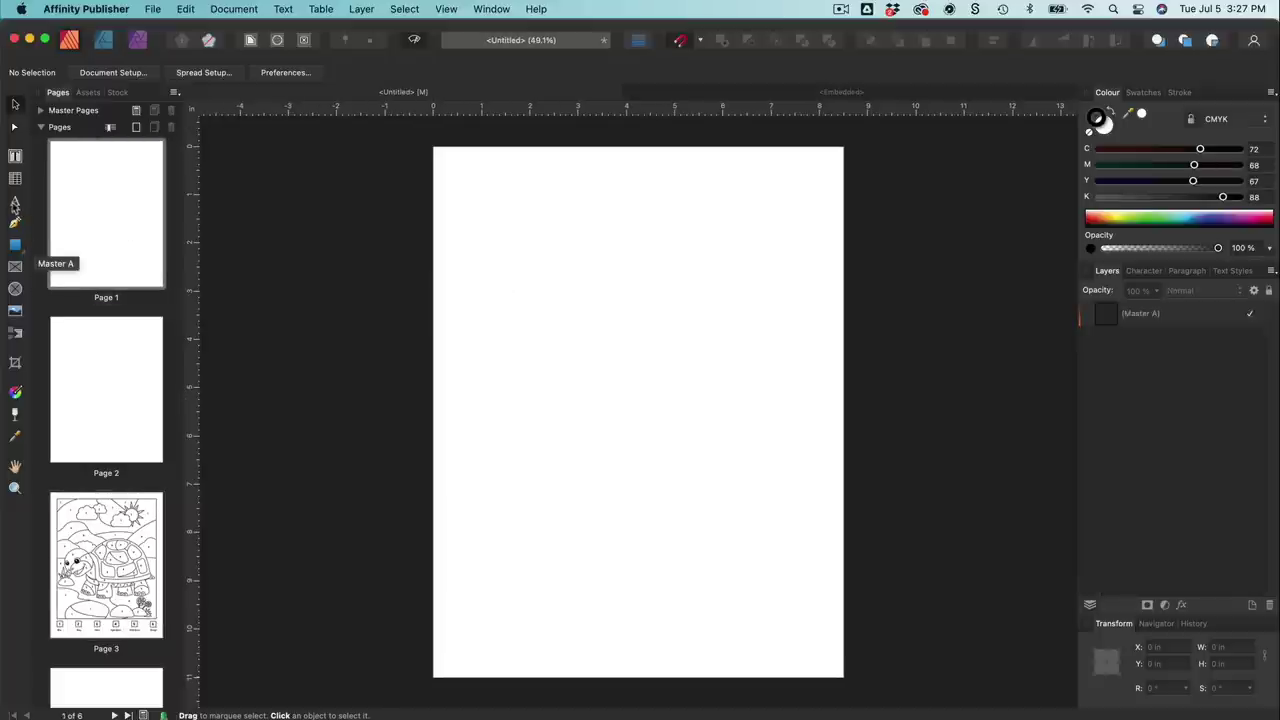
left_click(15, 157)
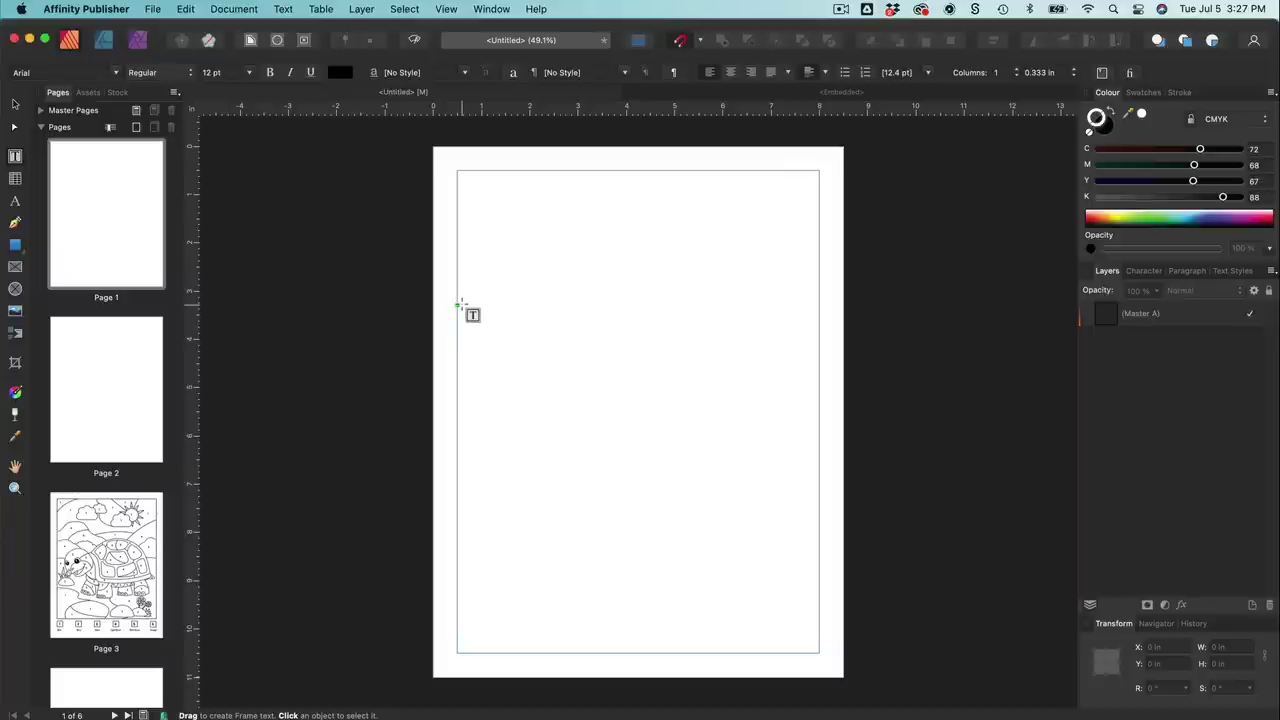
left_click_drag(457, 301, 819, 401)
type("COLOR")
type("BY NUMBER")
Step: Format the page 1 title in Adorable Font 6 at 64 pt and extend its wording to COLOR BY NUMBERS
triple_click(514, 304)
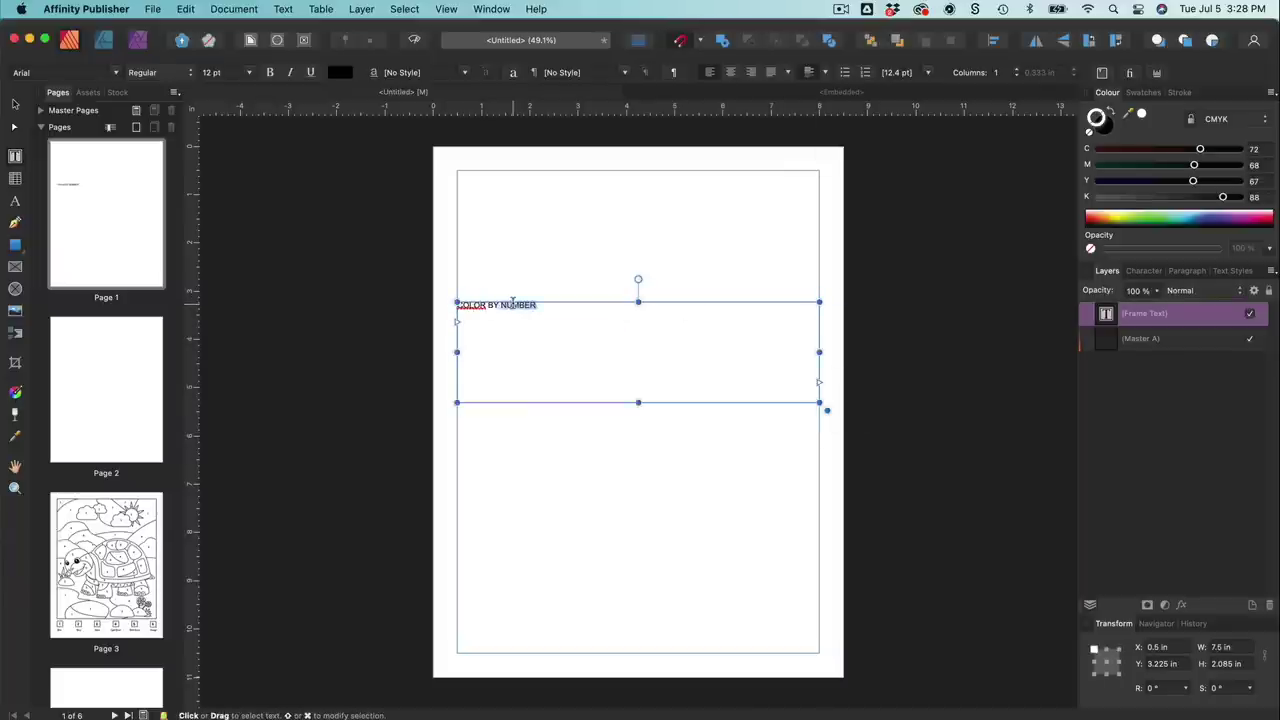
left_click(81, 72)
scroll(128, 138, "up", 3)
left_click(250, 151)
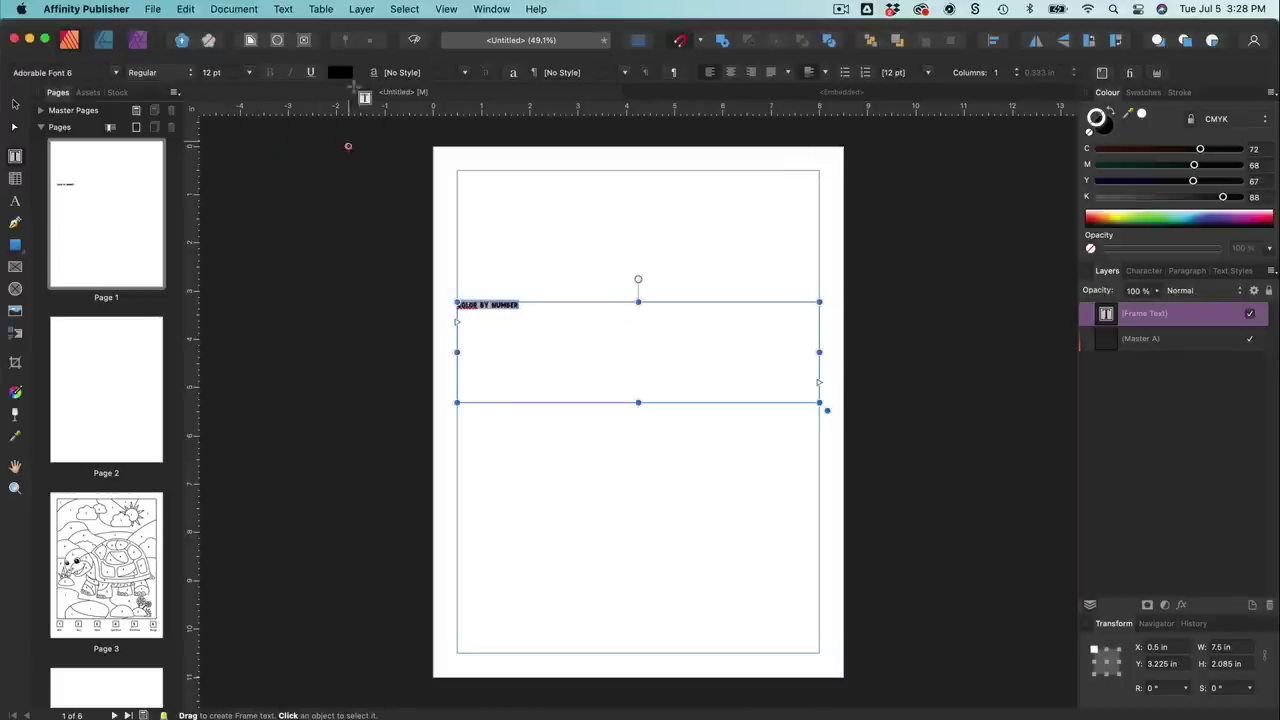
left_click(251, 74)
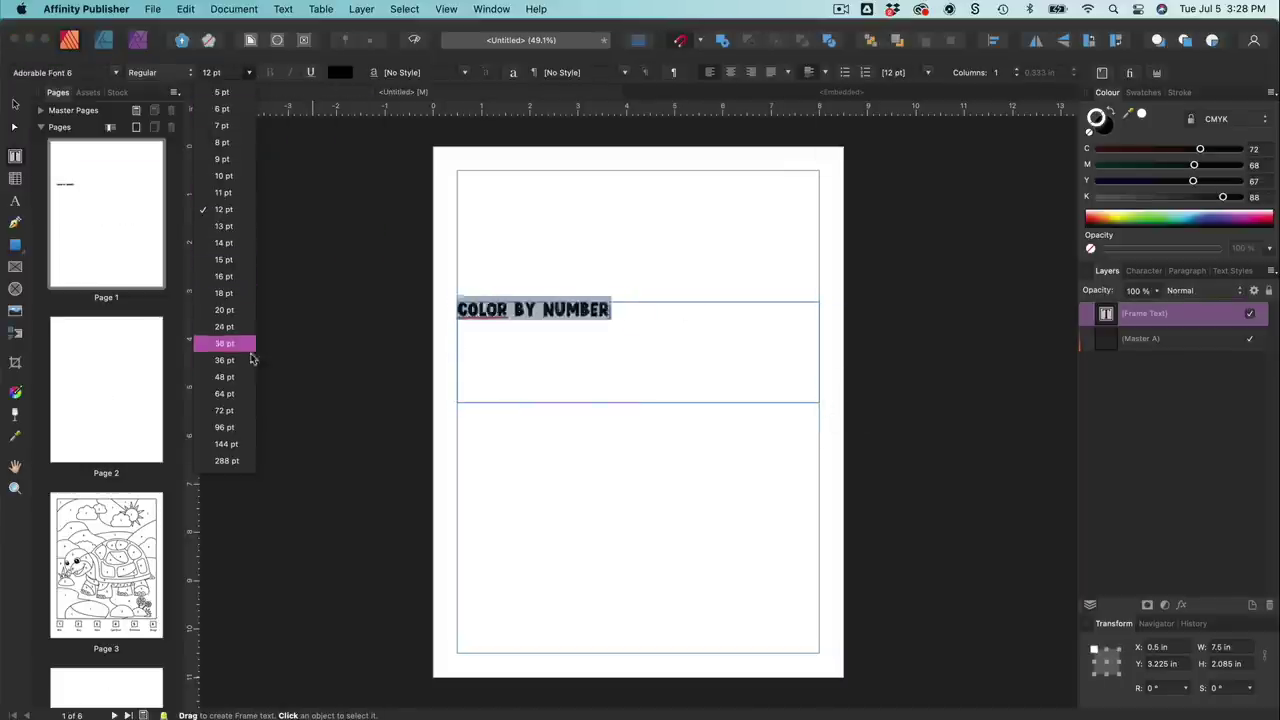
left_click(224, 394)
key("Right")
type("S")
Step: Centre the title text within its frame and shift the frame slightly down page 1
key("super+a")
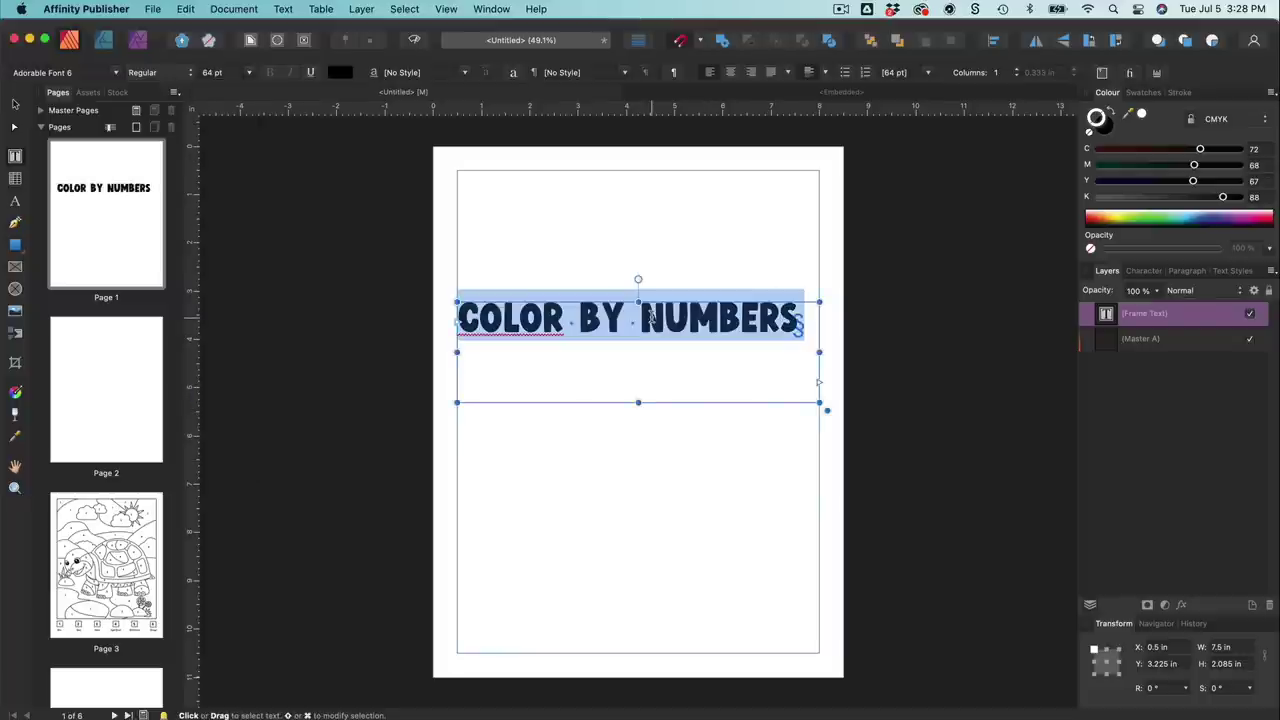
left_click(731, 72)
key("Escape")
left_click_drag(678, 322, 678, 346)
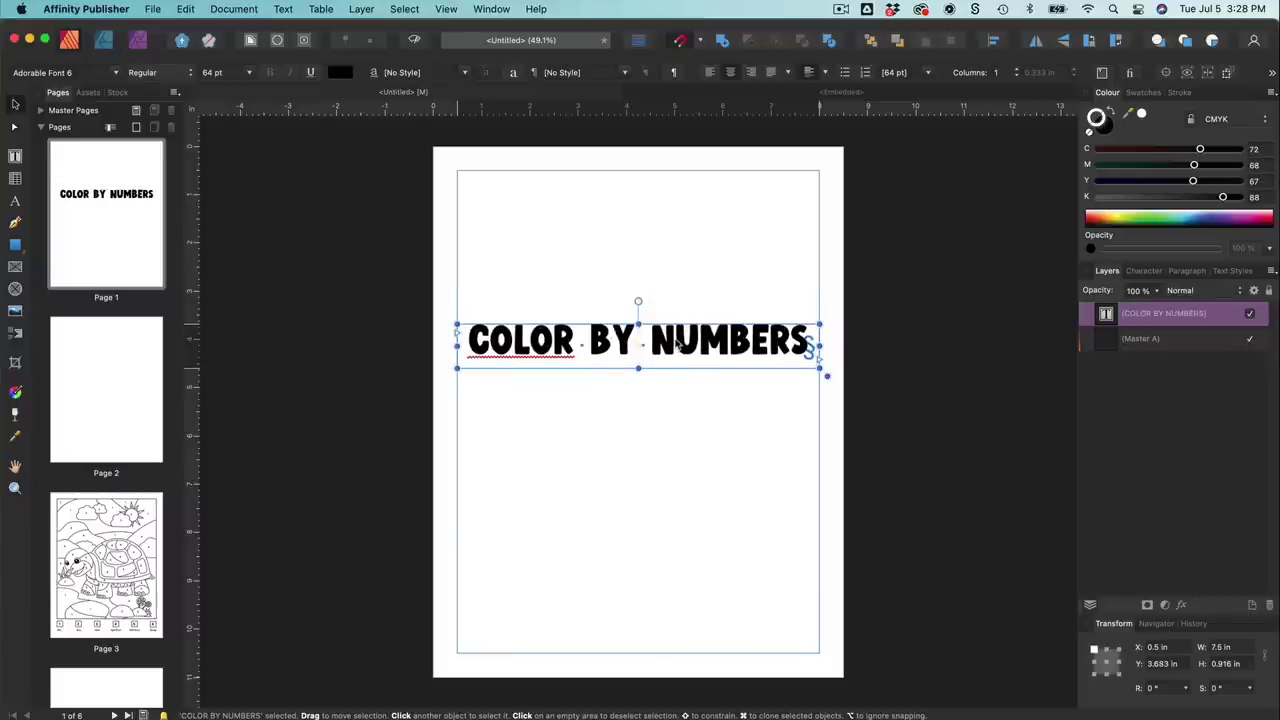
Step: Place XYZLogo.eps on blank page 2, small and fitted into the lower-left corner of the margins
left_click(114, 391)
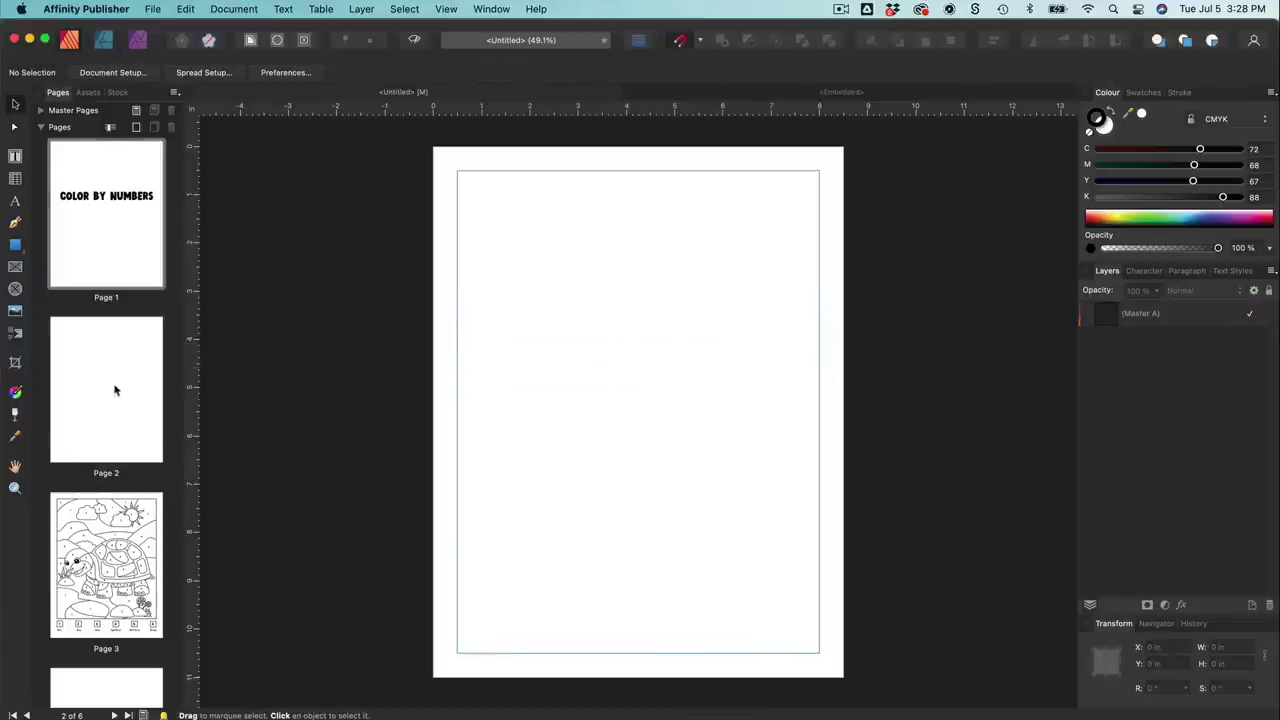
scroll(114, 391, "down", 1)
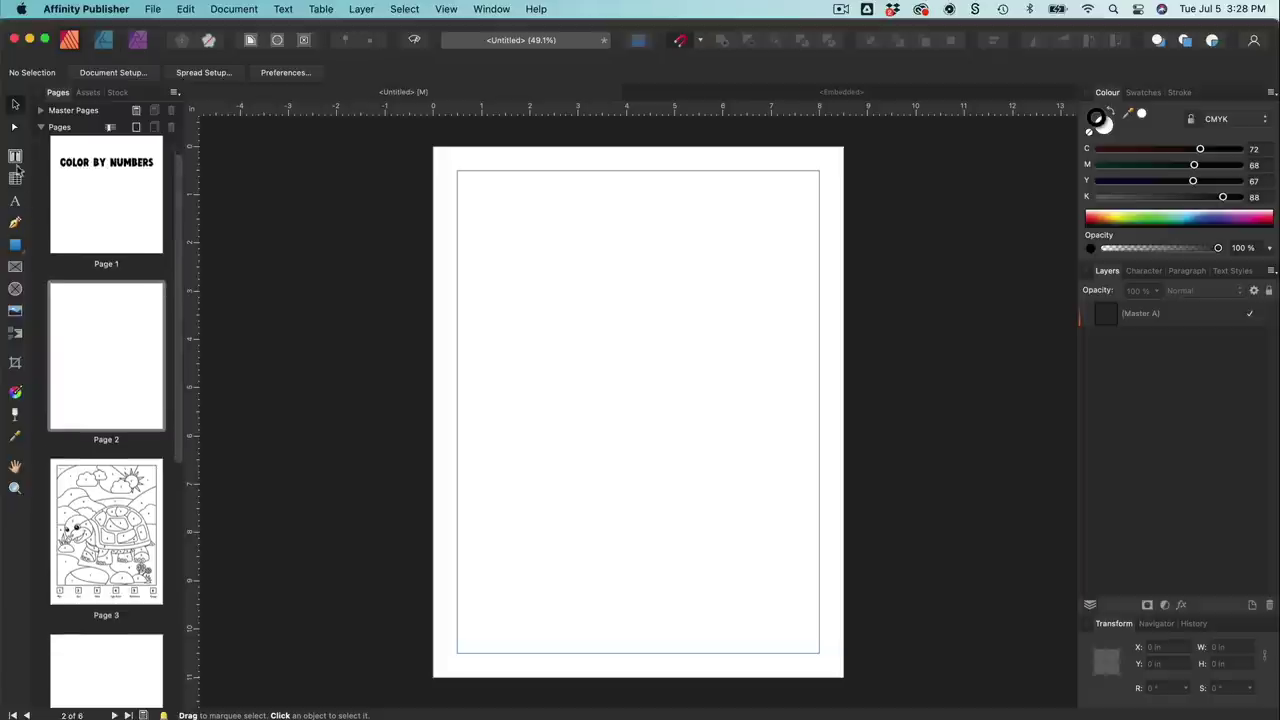
left_click(150, 9)
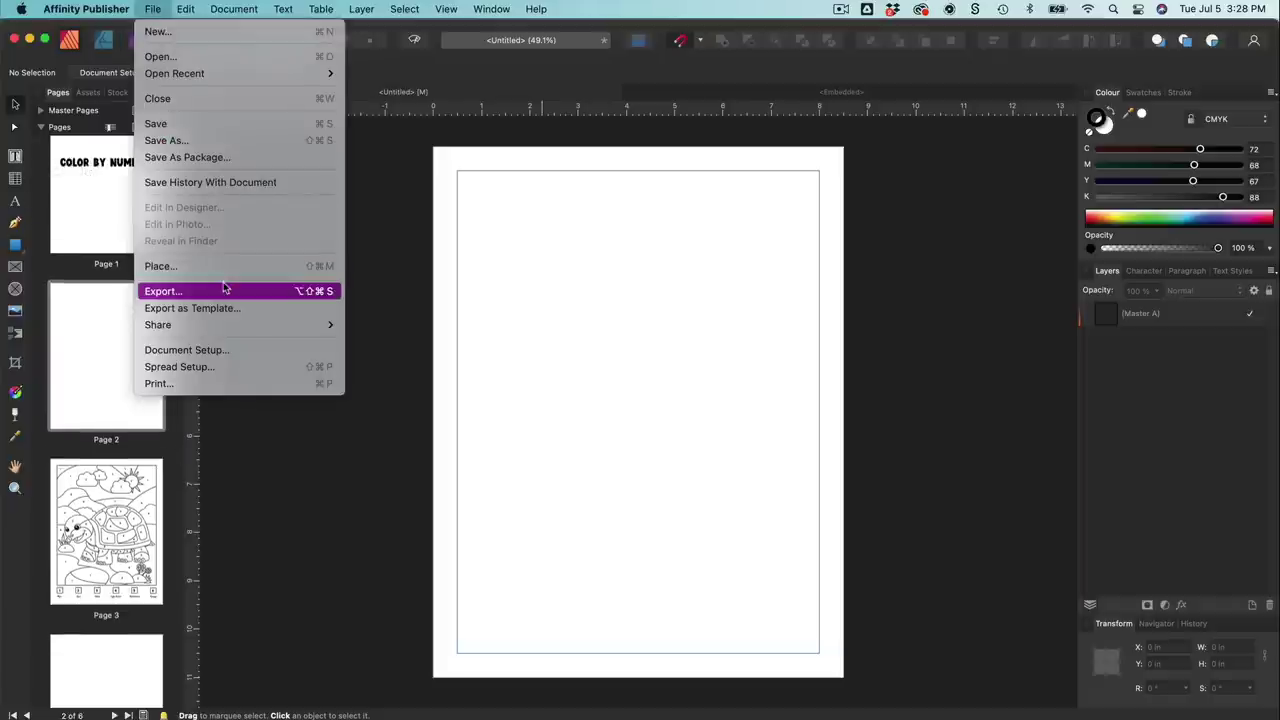
left_click(221, 273)
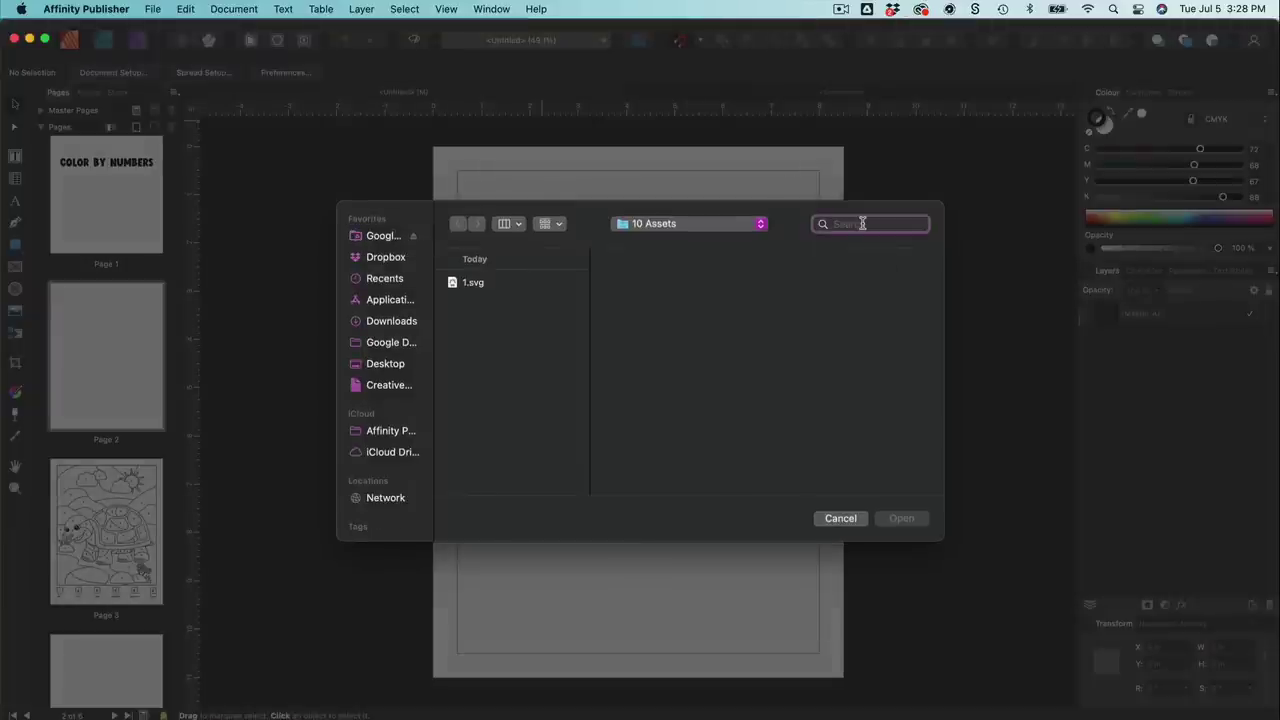
type("XYZ")
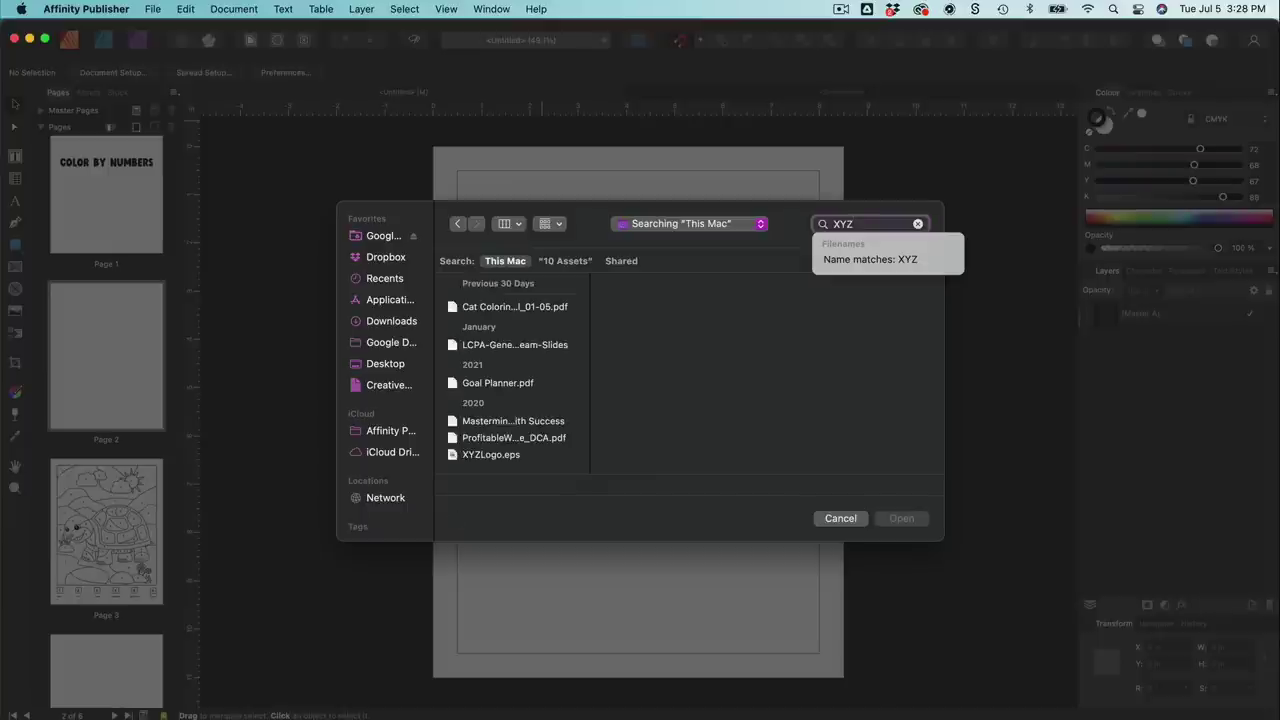
double_click(487, 455)
left_click_drag(459, 616, 533, 642)
left_click(548, 648)
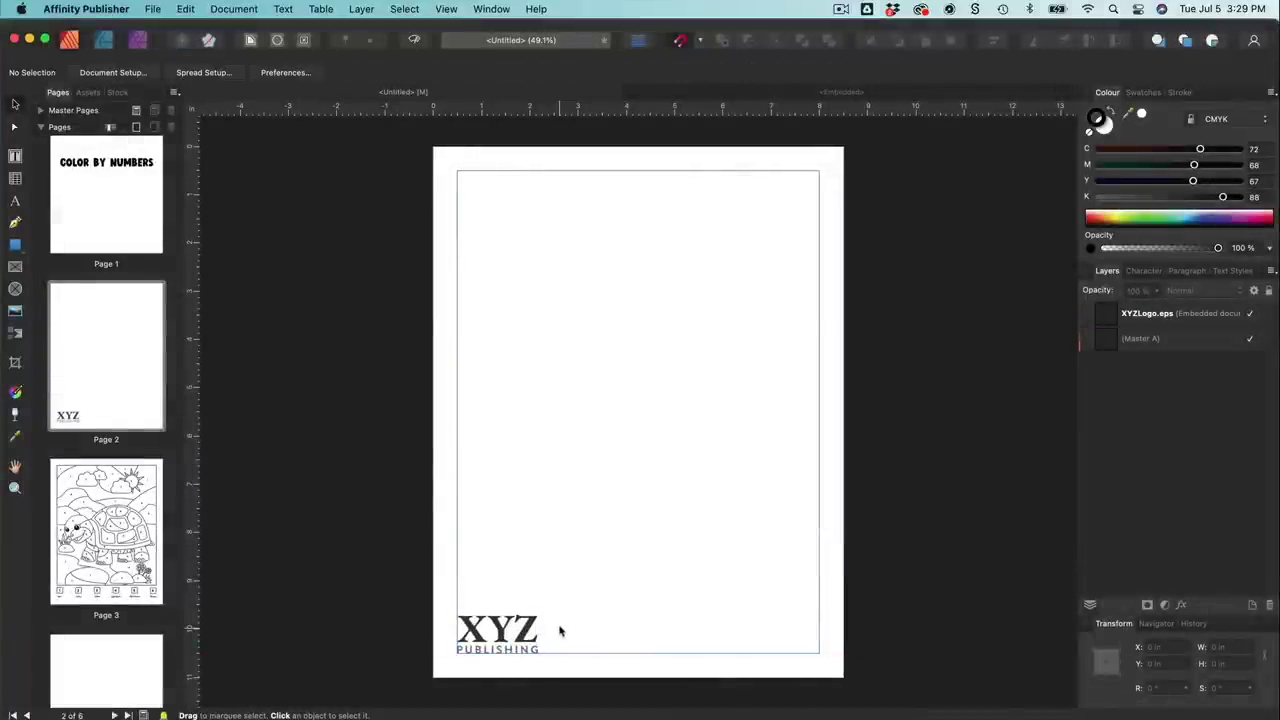
Step: Add a text frame about 1.9 by 0.7 in to the right of the logo and enter © 2022
key("super+1")
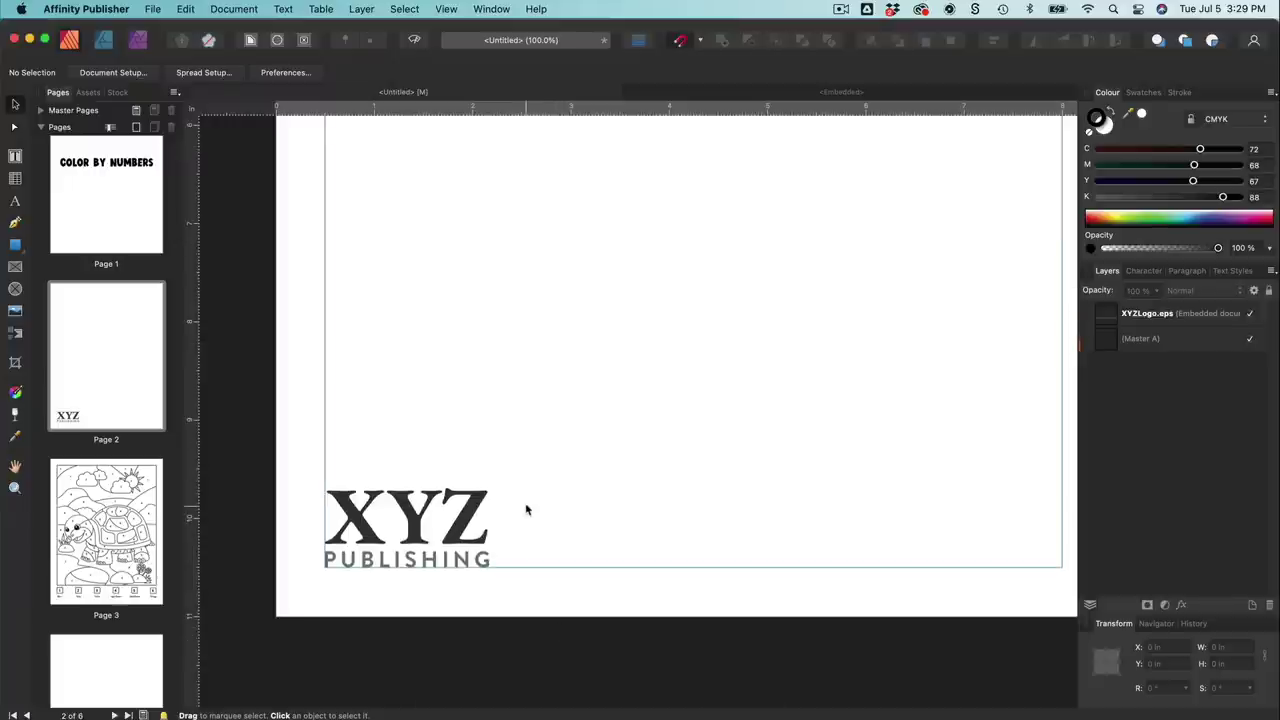
key("t")
left_click_drag(512, 495, 703, 567)
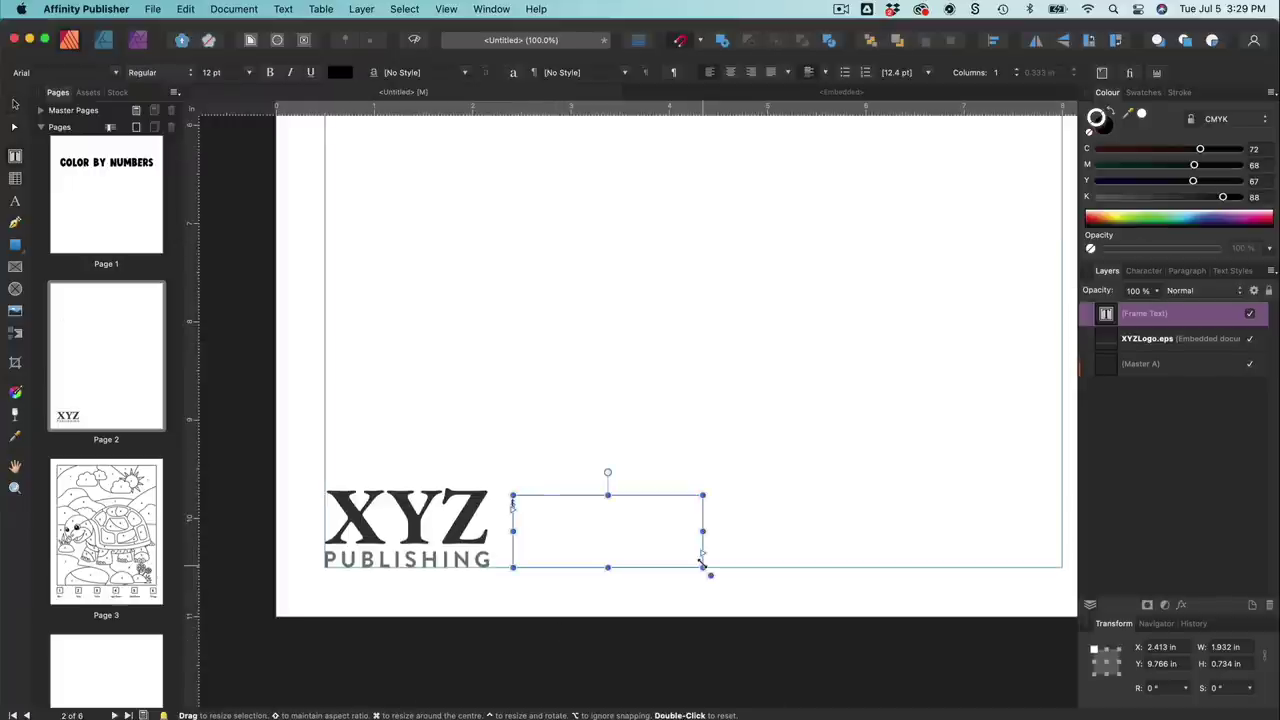
type("©")
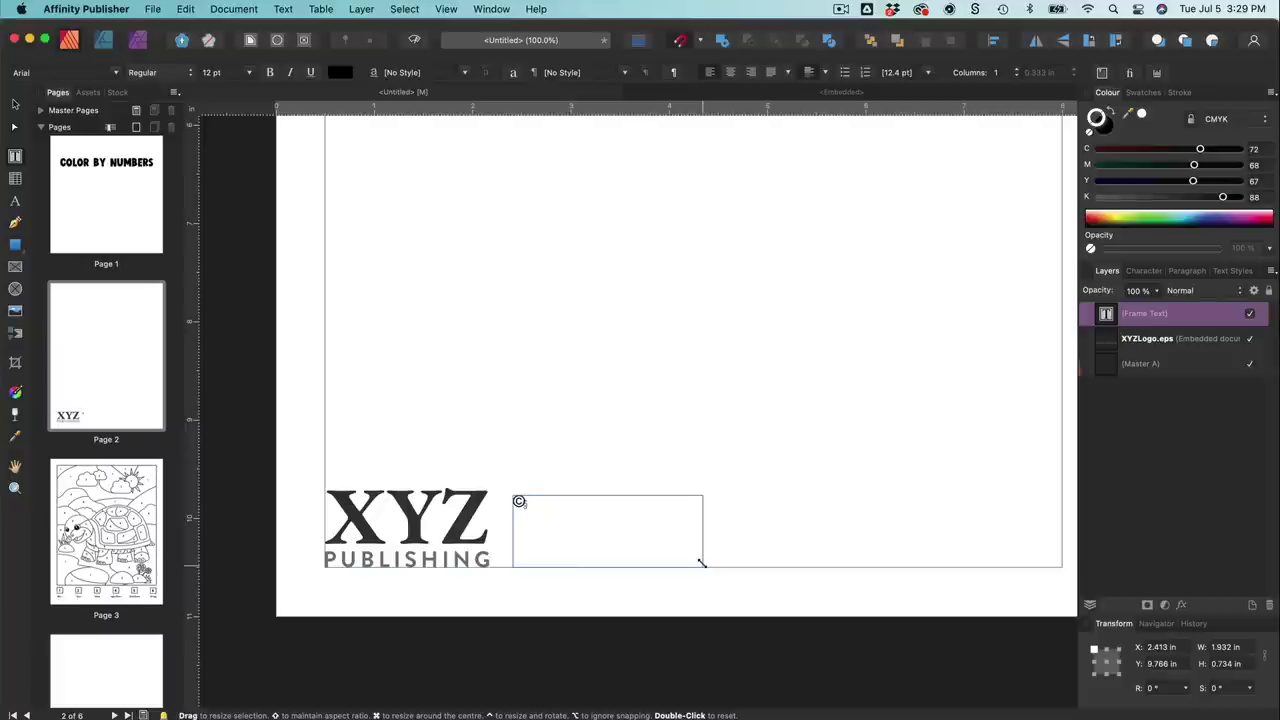
type("2022")
Step: Set the font of the copyright text to Brandon Grotesque
key("super+a")
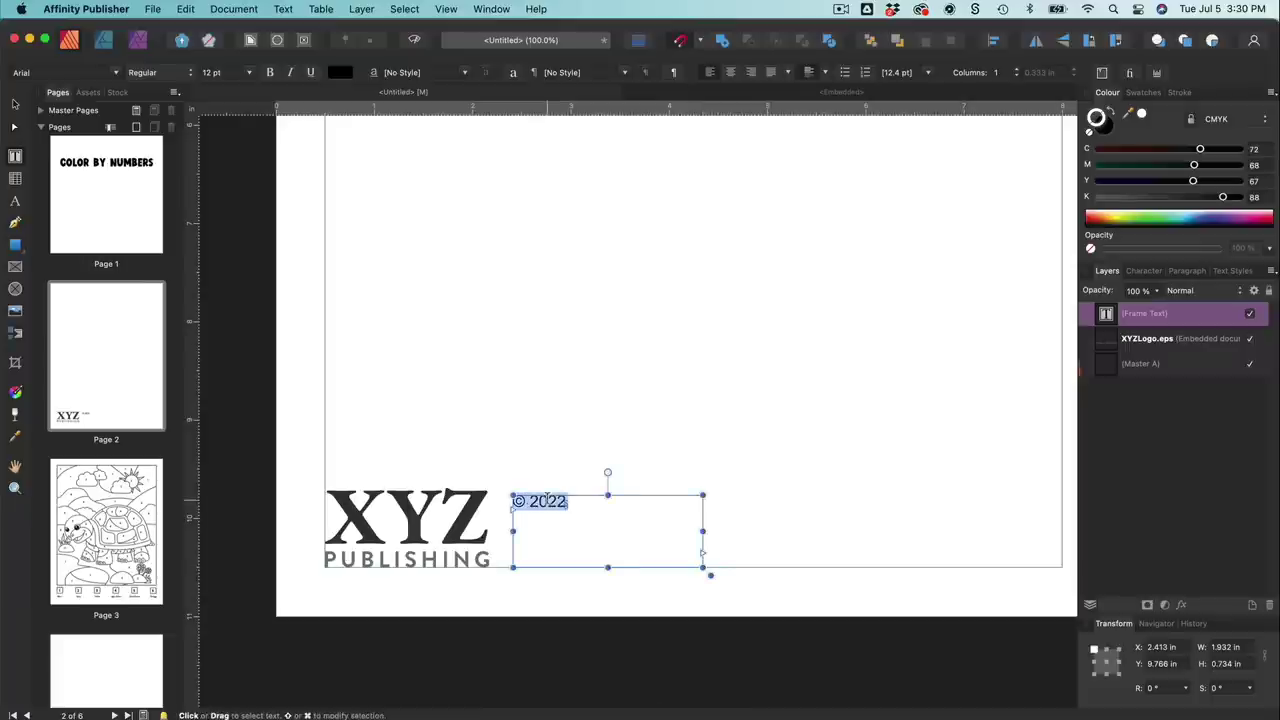
left_click(45, 72)
type("brando")
key("Return")
Step: Complete the copyright text with "All rights reserved." and a "Contact Information" line, and lower the frame to align with the logo's base
left_click(589, 497)
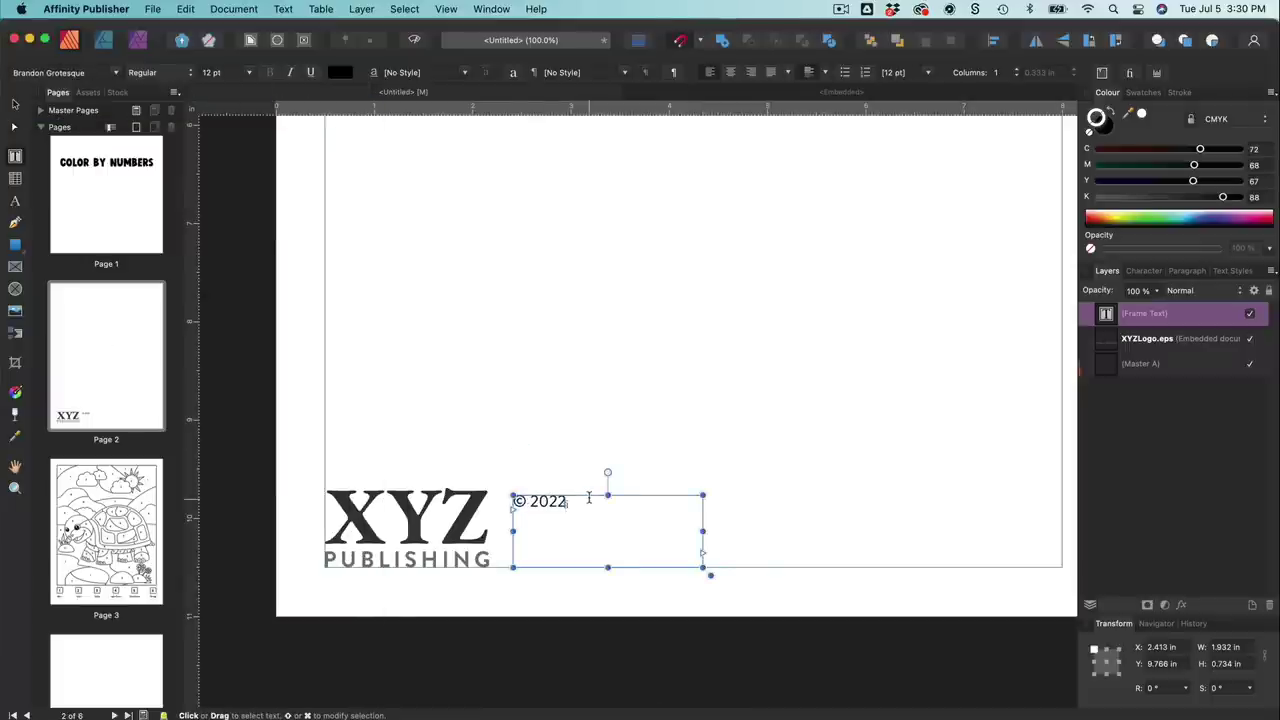
type("All rights reserved.")
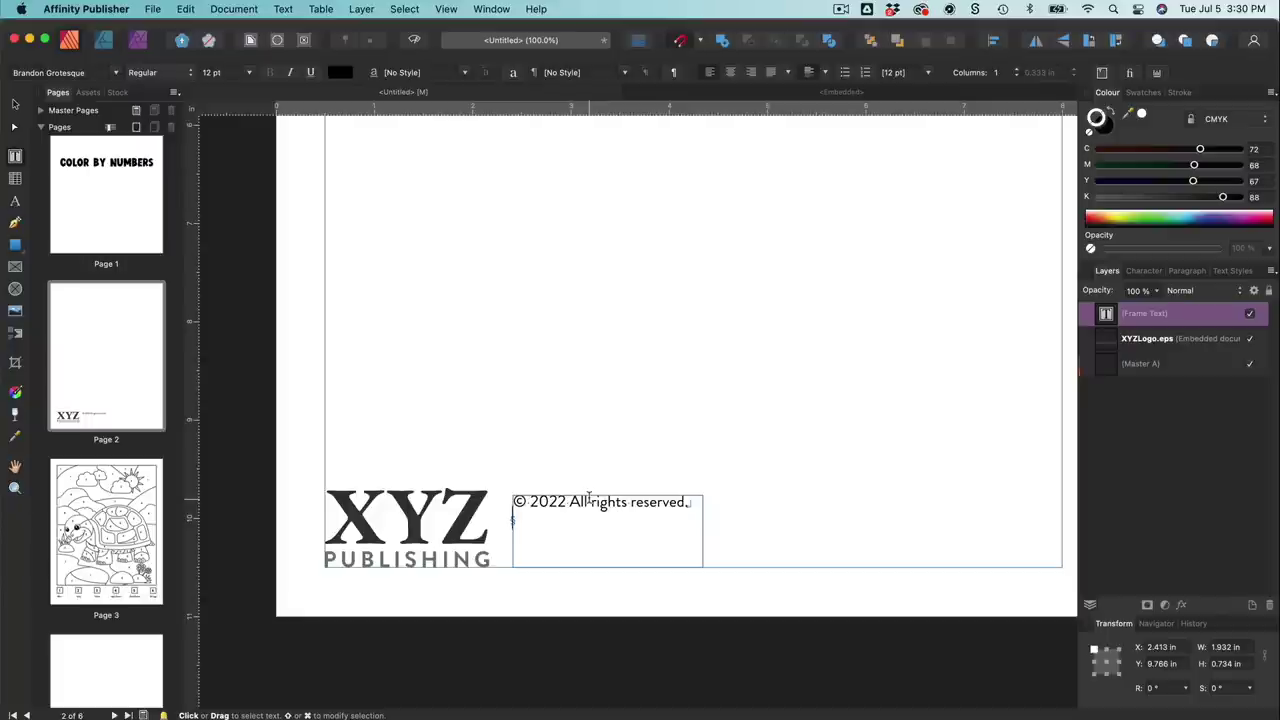
type("Contact Information")
key("Escape")
left_click_drag(579, 525, 580, 569)
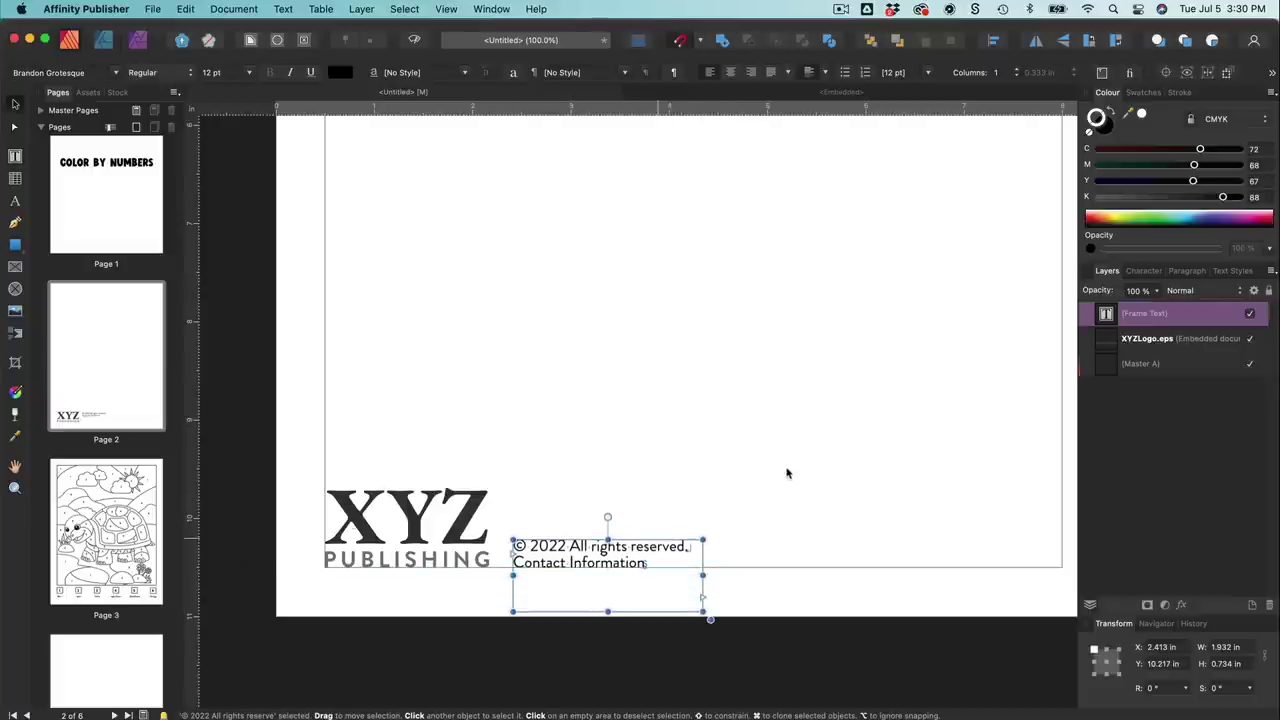
left_click(787, 473)
Step: Export all pages with the PDF (for print) preset at 300 DPI, saving the file as Color By Number on the Desktop
key("super+minus")
key("super+minus")
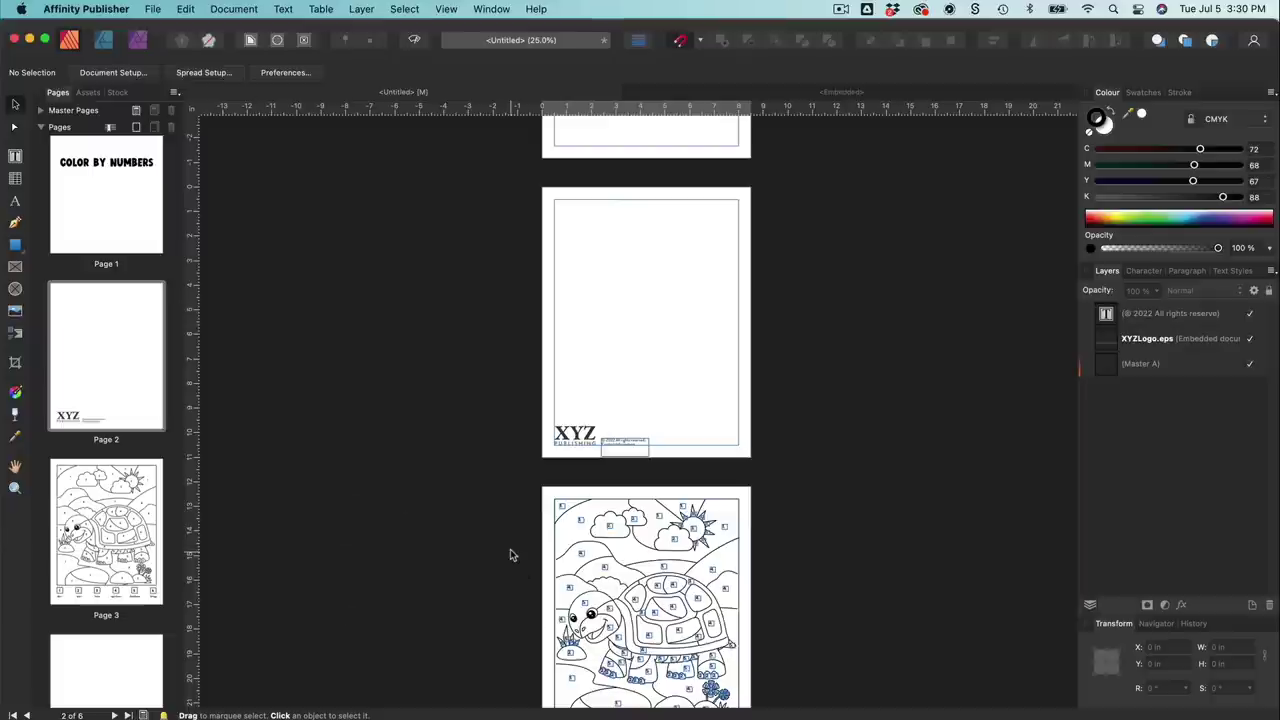
left_click(151, 9)
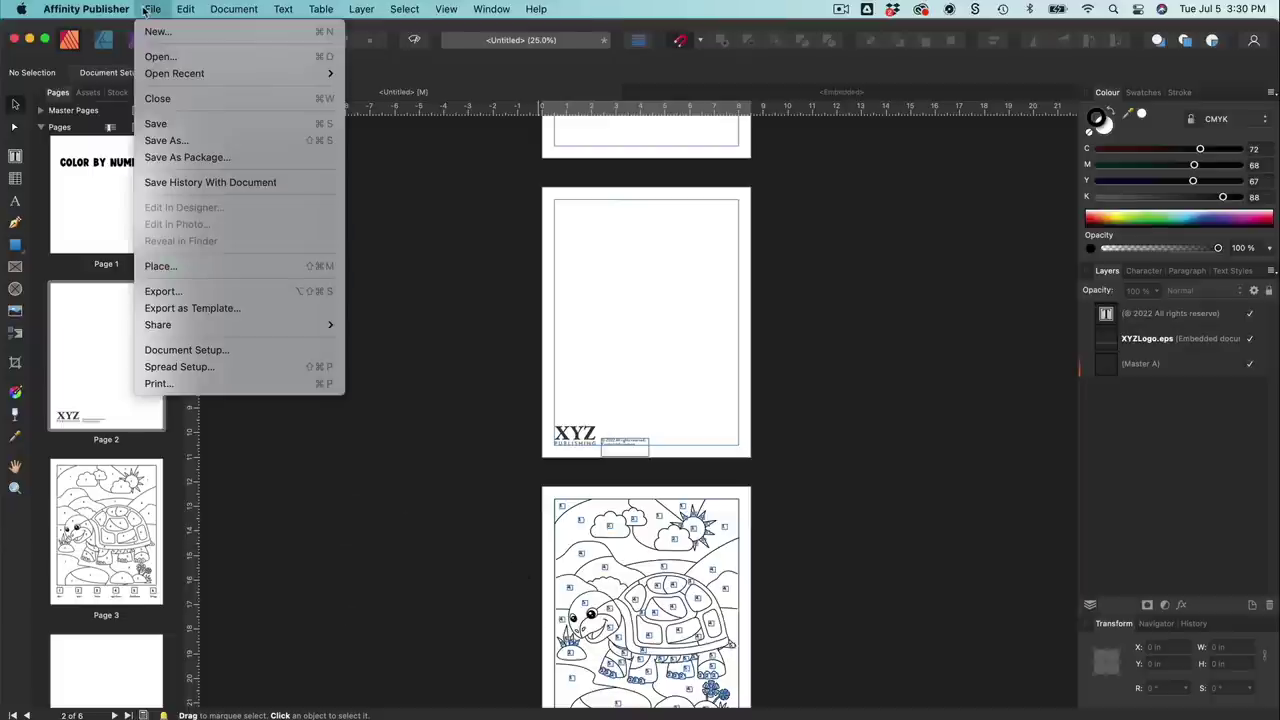
left_click(166, 291)
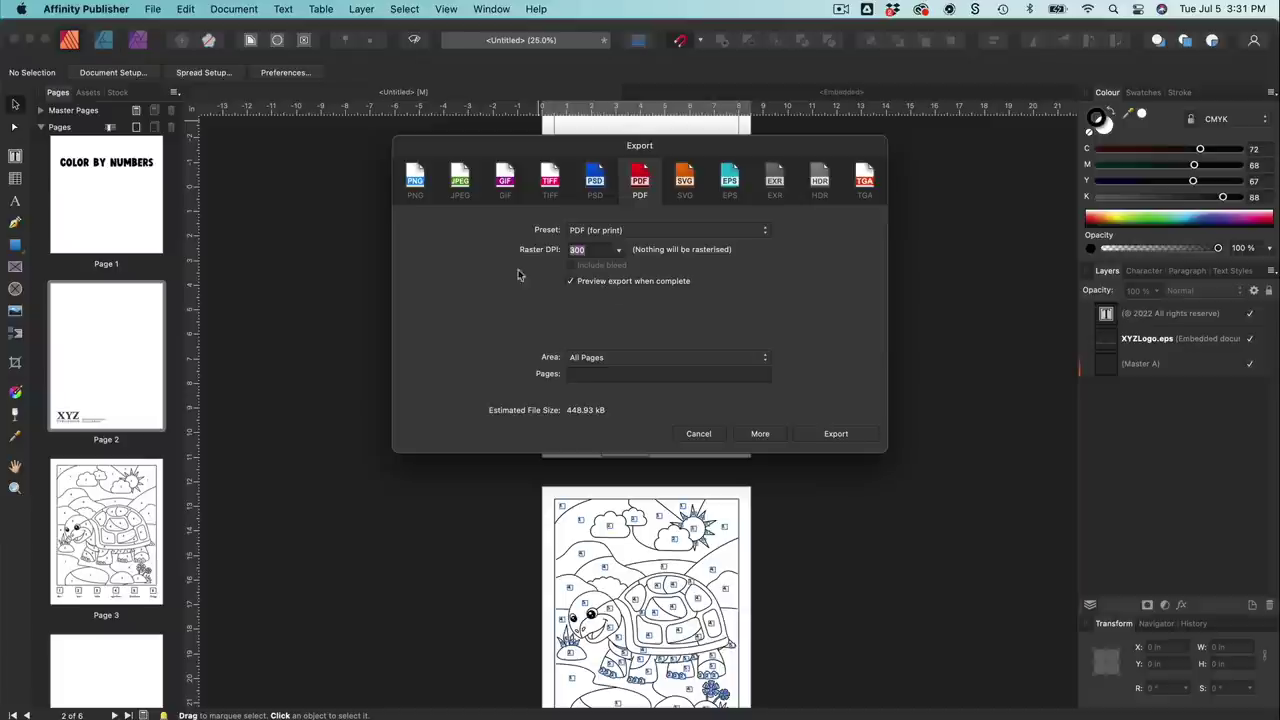
left_click(762, 359)
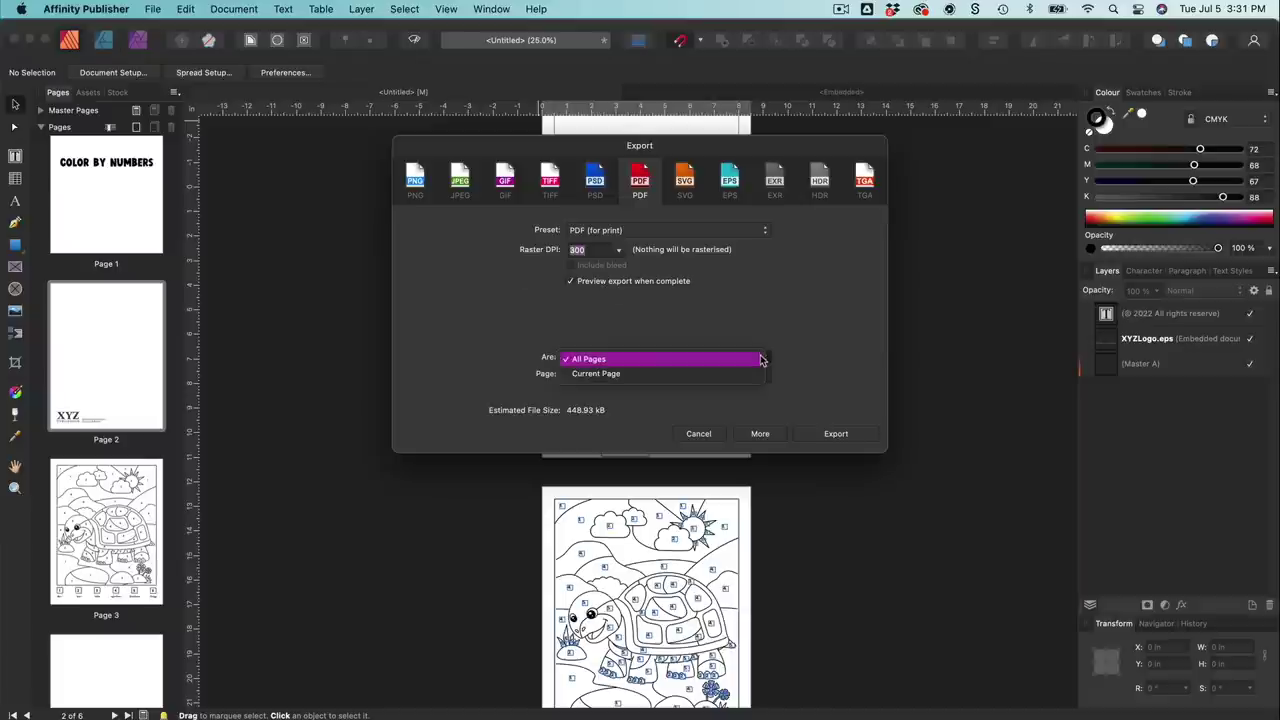
left_click(760, 359)
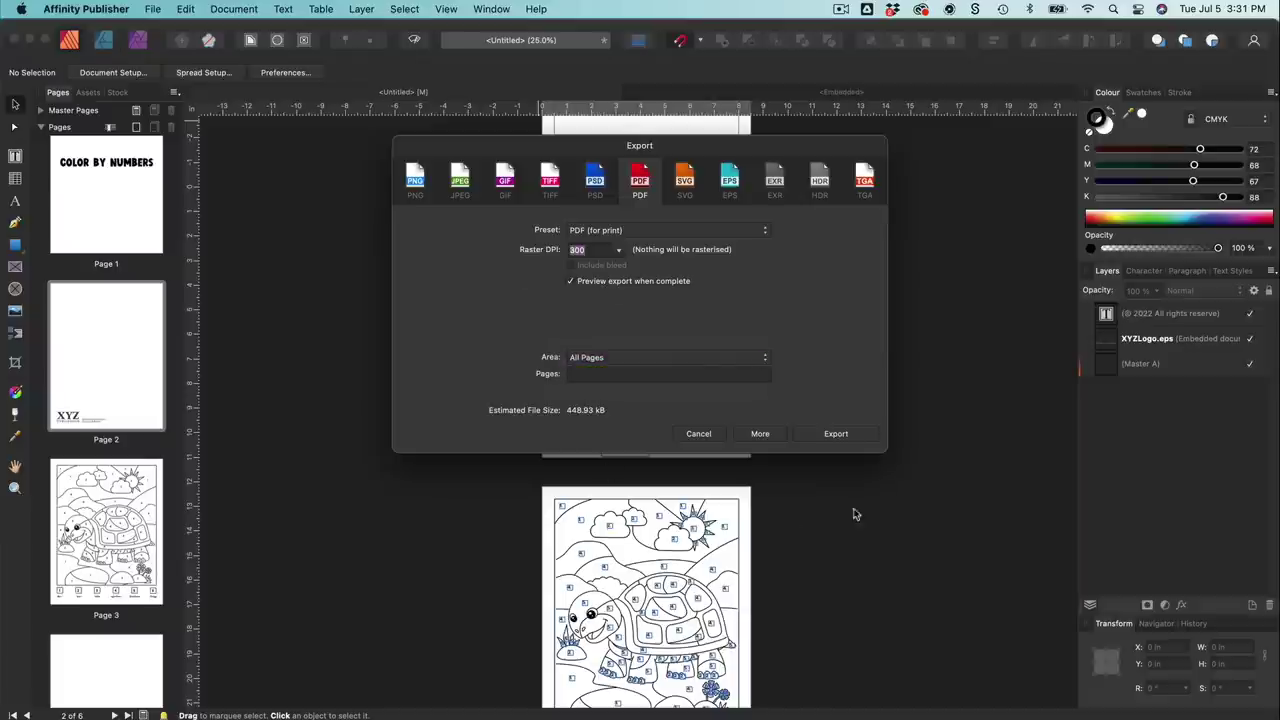
left_click(836, 434)
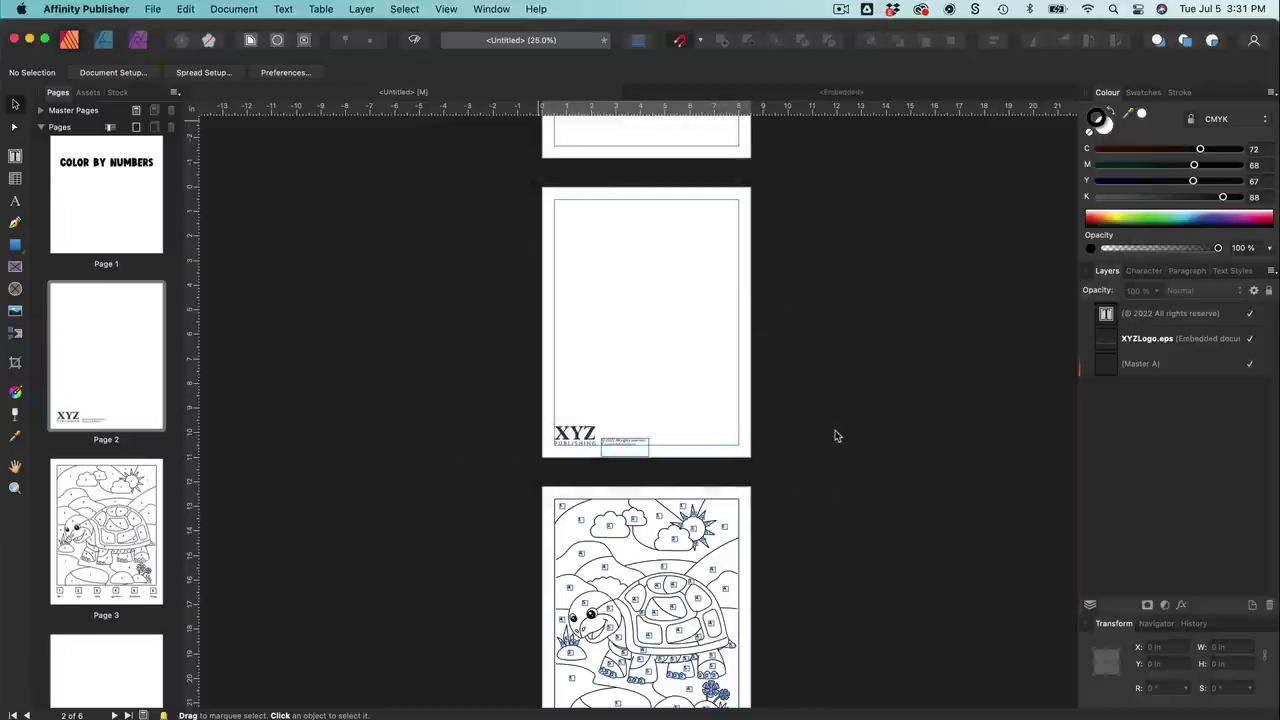
type("Color By Number")
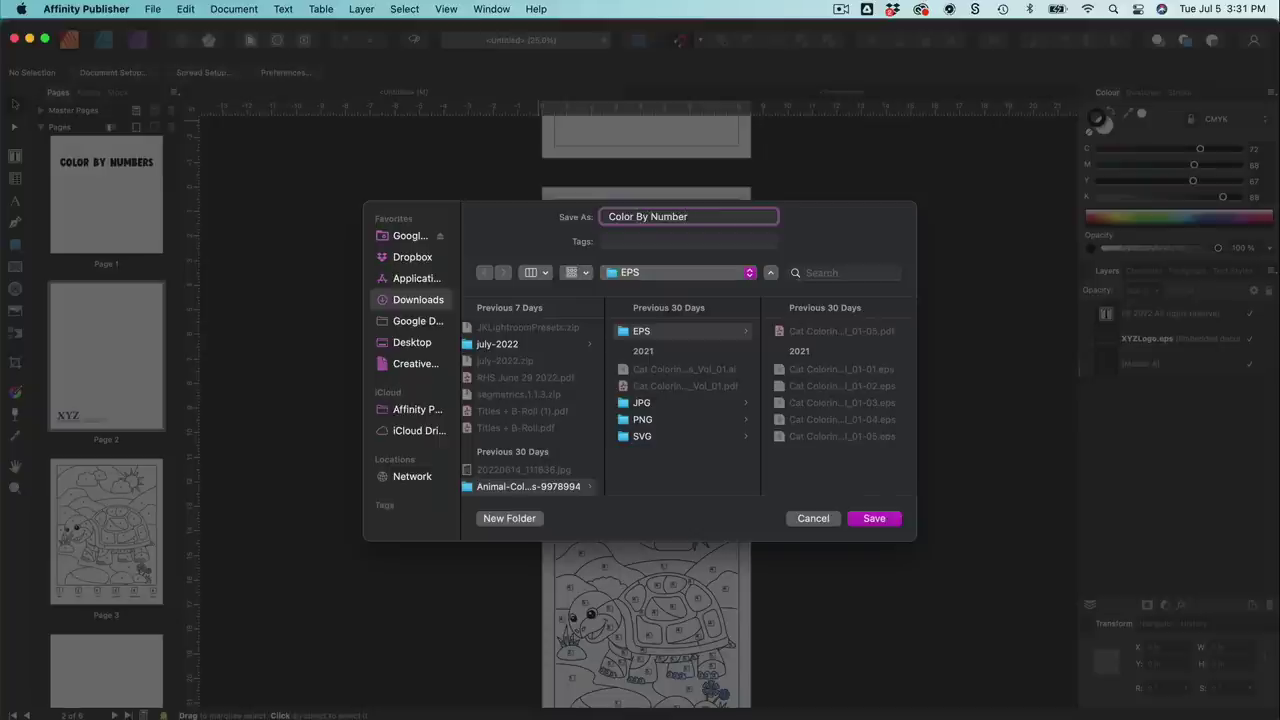
left_click(407, 342)
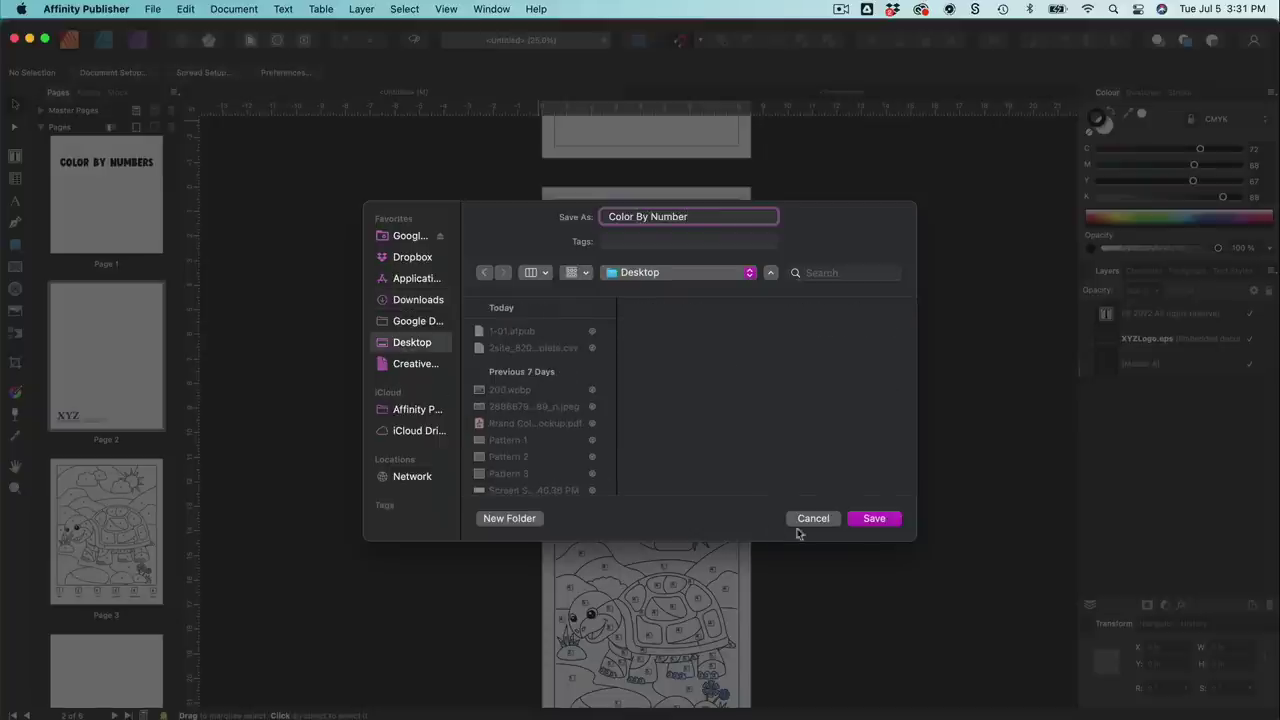
left_click(872, 518)
Step: Review the title page, copyright page and turtle page of the exported PDF in Acrobat at 50% zoom
left_click_drag(1015, 716, 1156, 708)
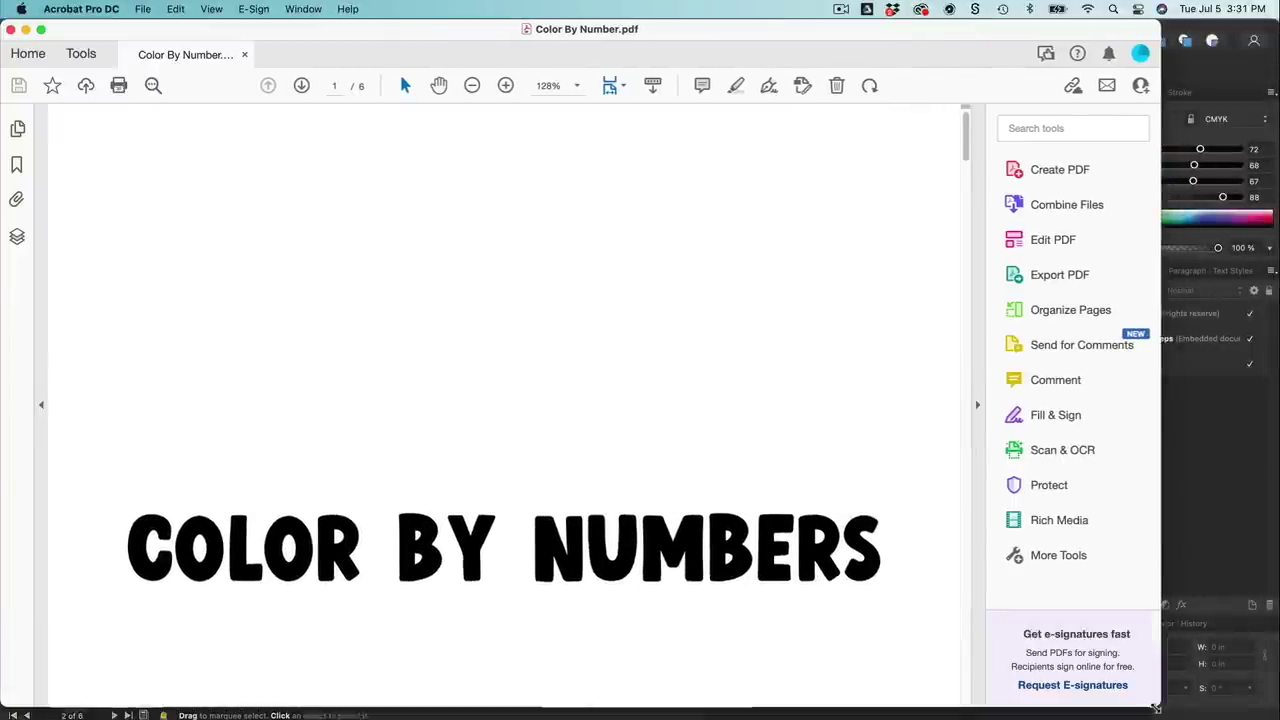
left_click(472, 85)
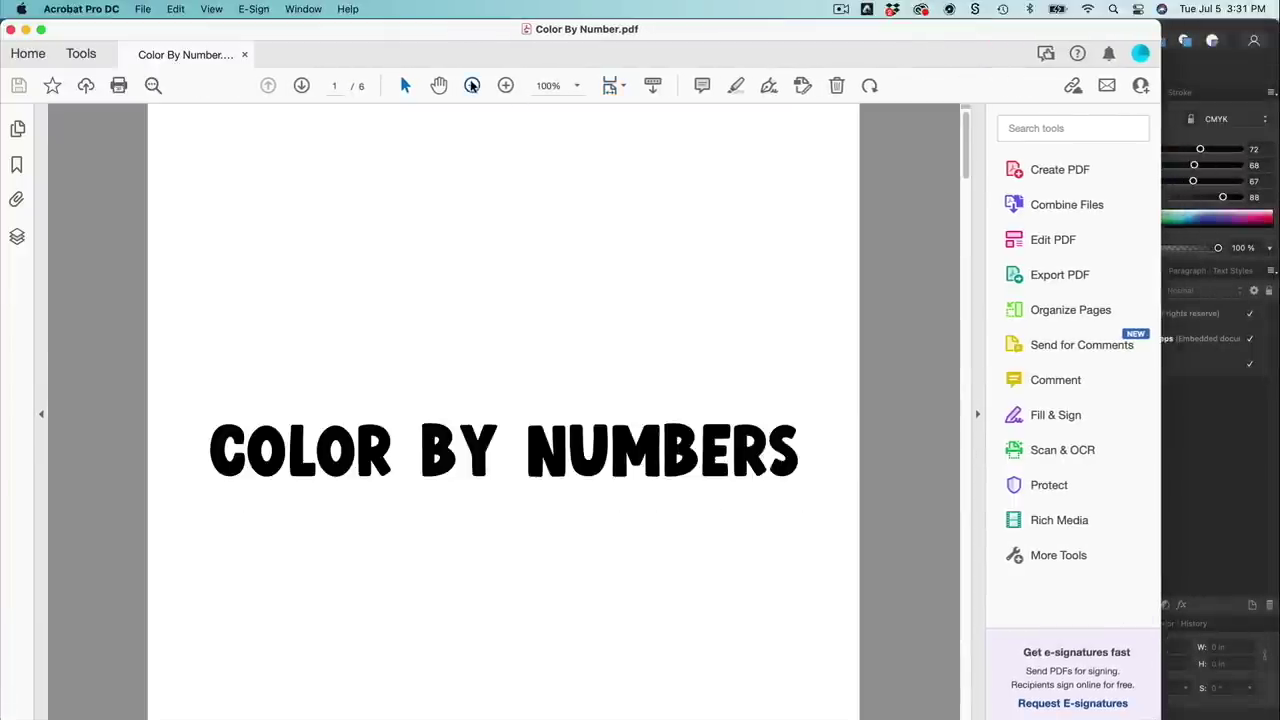
left_click(472, 85)
left_click(471, 85)
left_click(471, 85)
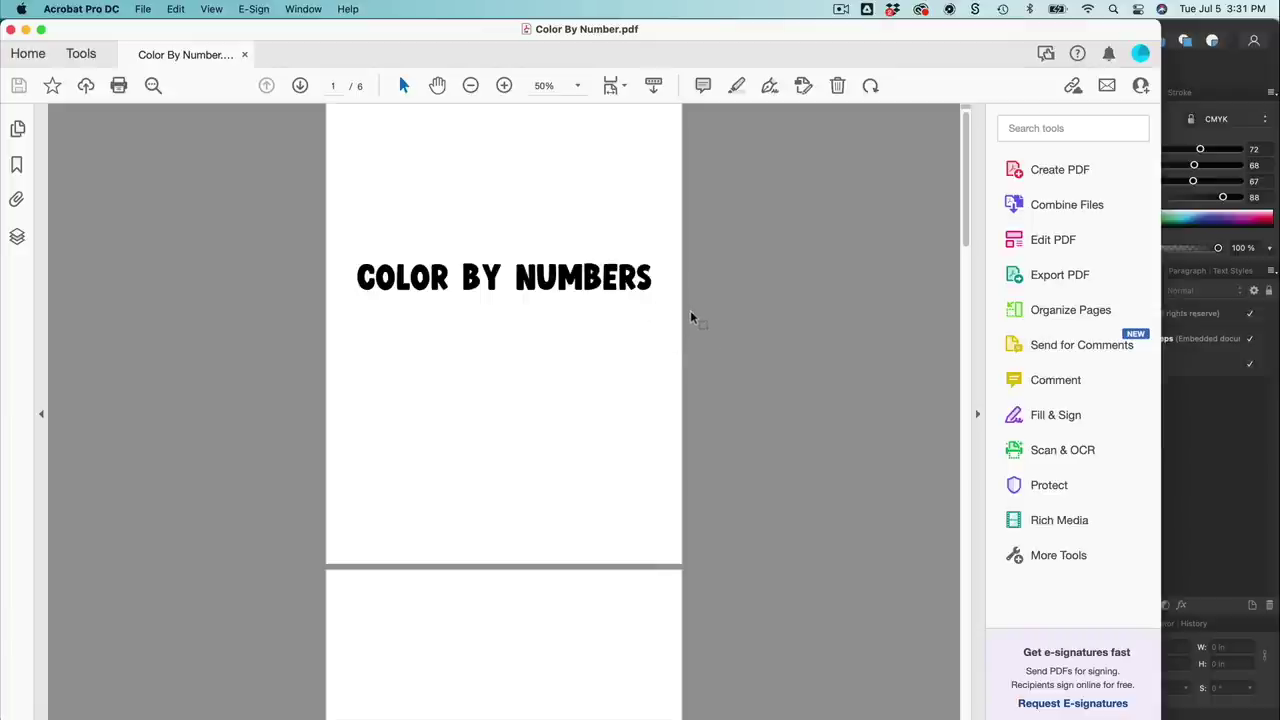
scroll(690, 317, "down", 15)
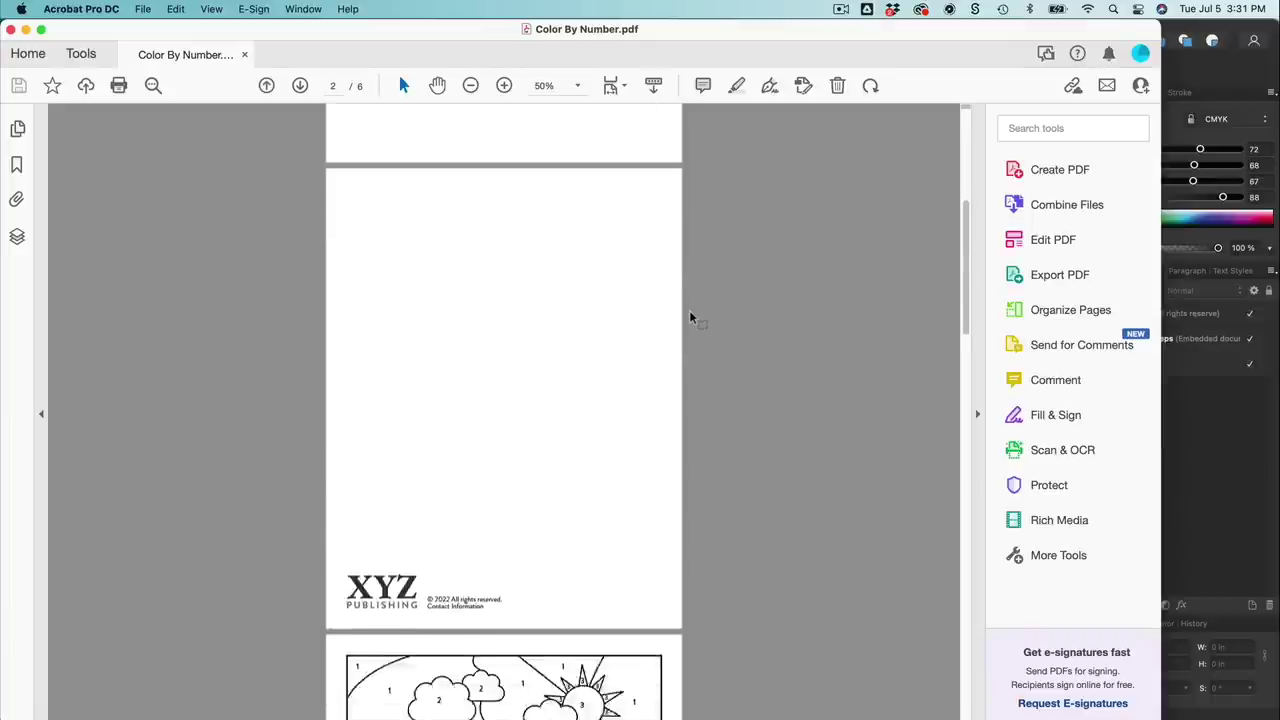
scroll(689, 317, "down", 2)
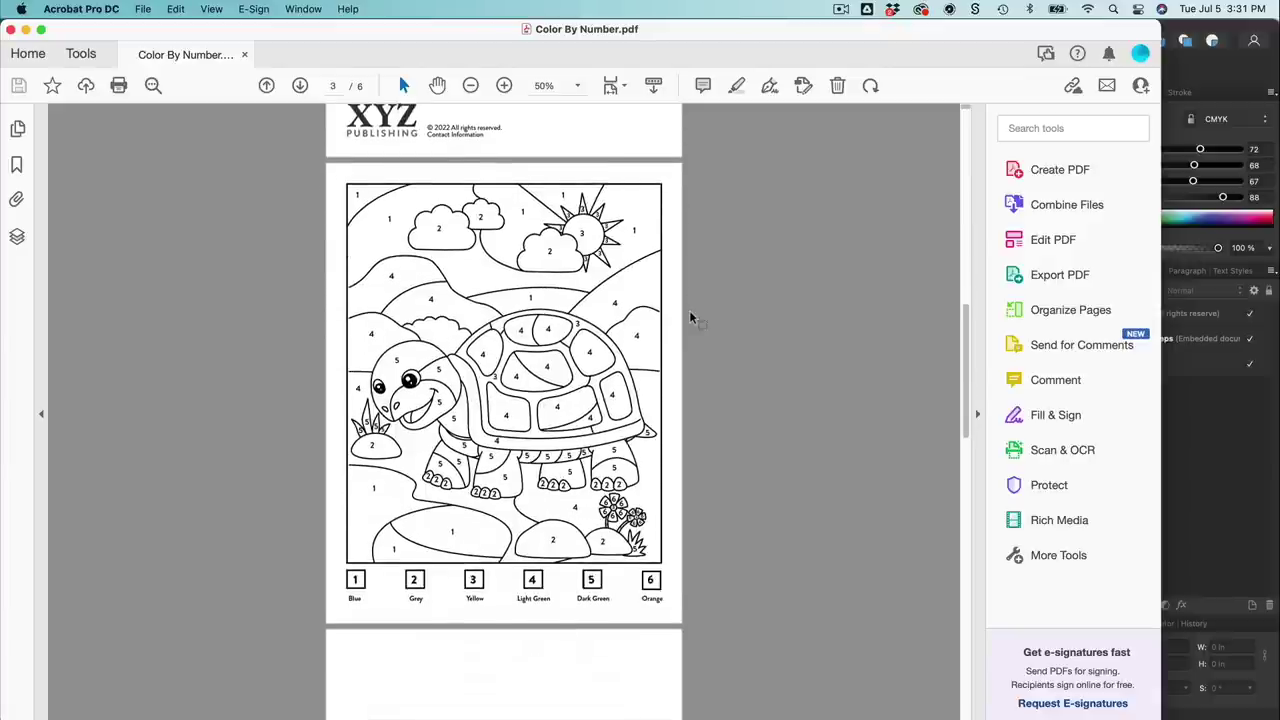
scroll(689, 408, "up", 1)
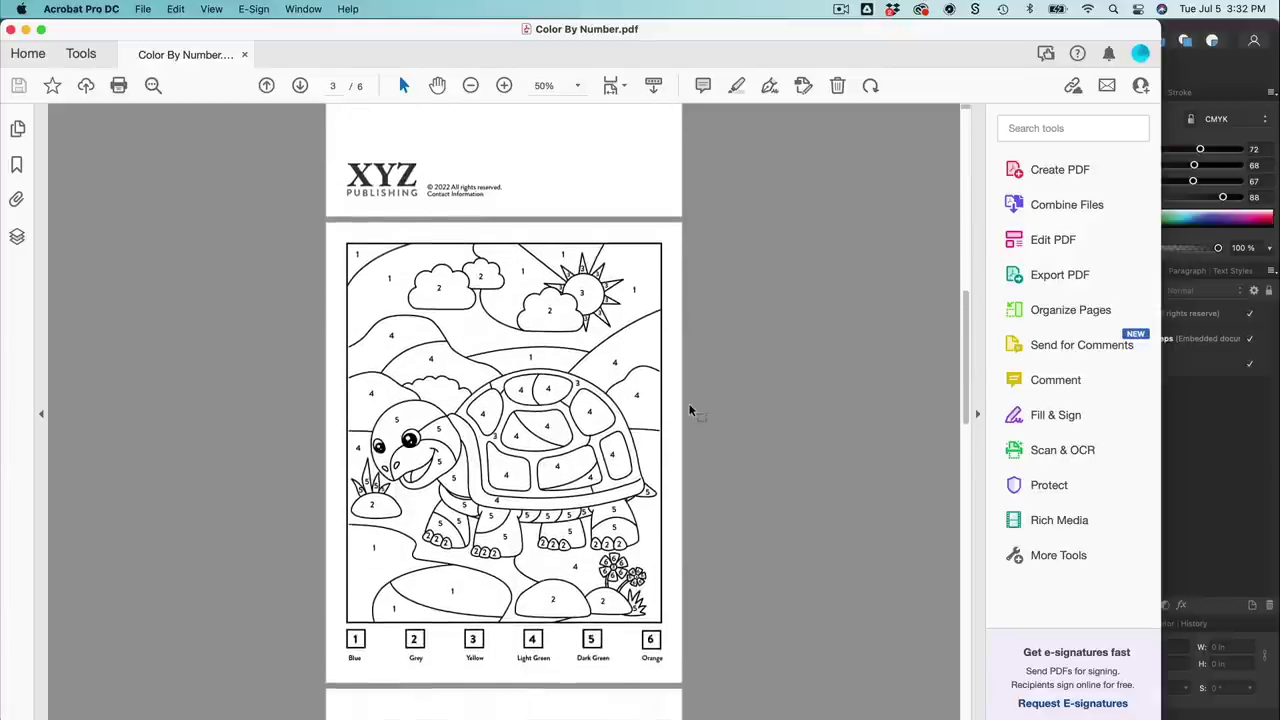